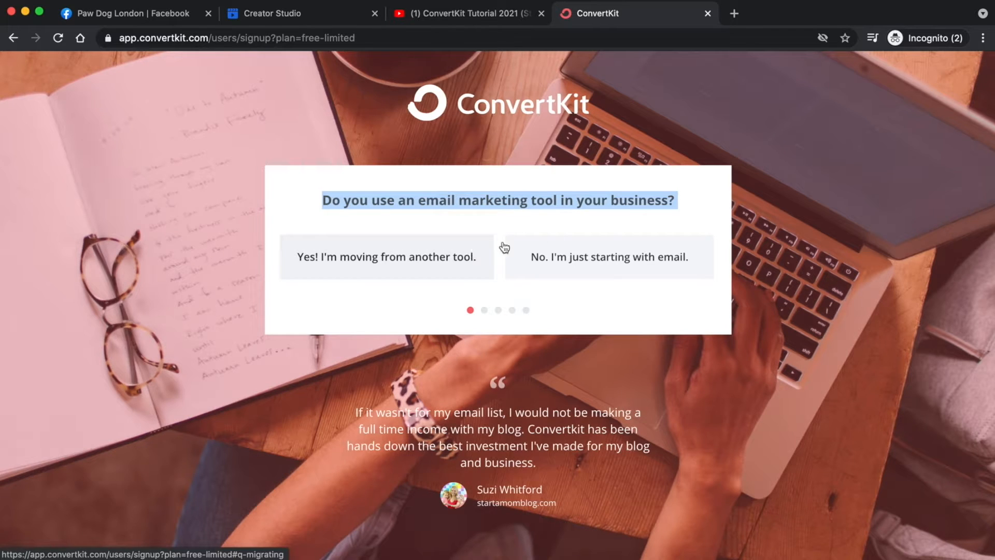
- Answer 'No. I'm just starting with email.' and 'No' to having a website
{"action": "left_click", "coordinate": [638, 227]}
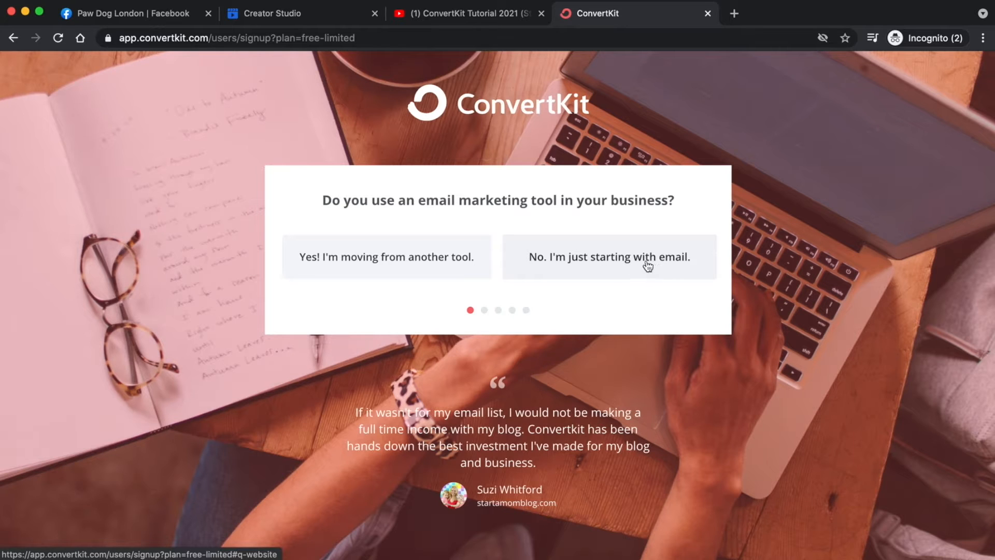
{"action": "left_click", "coordinate": [596, 259]}
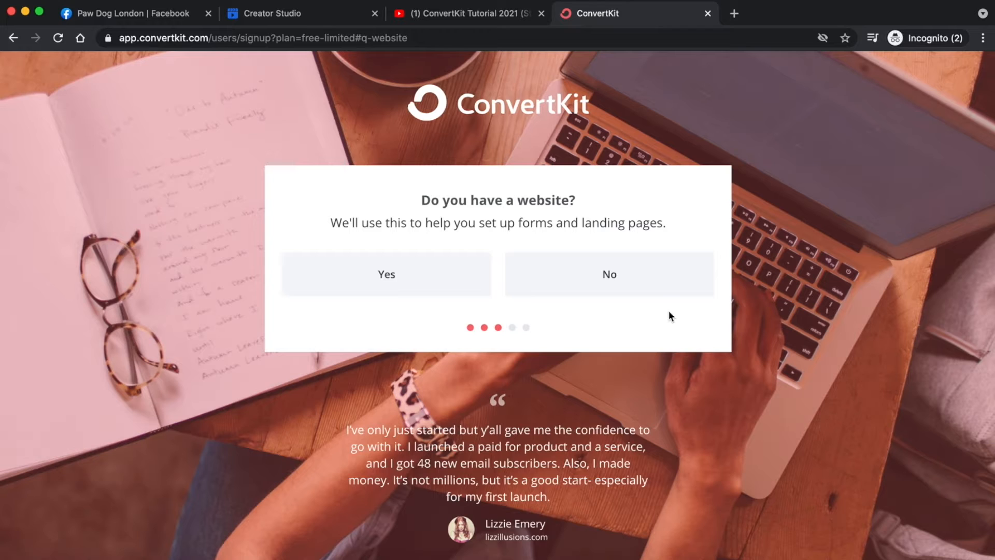
{"action": "triple_click", "coordinate": [504, 204]}
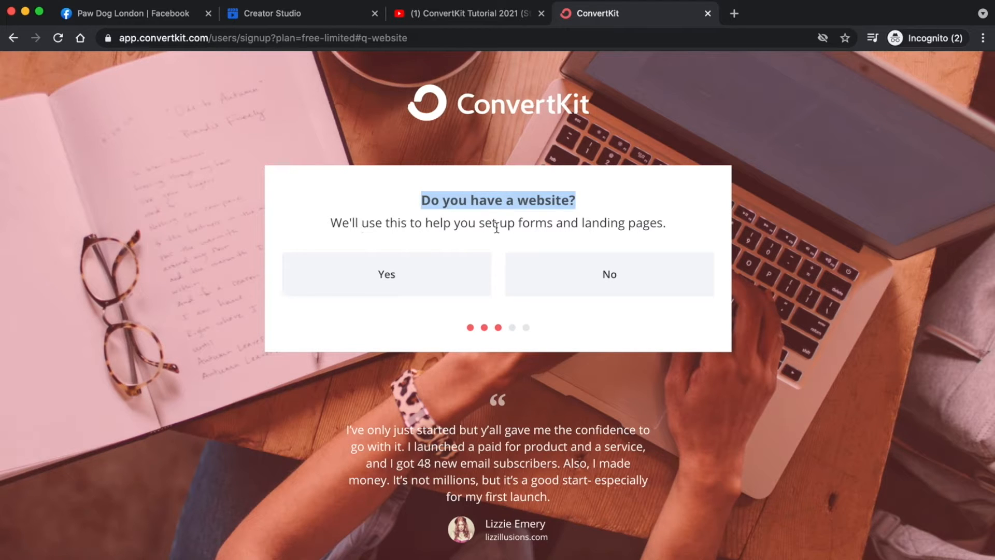
{"action": "left_click", "coordinate": [616, 222]}
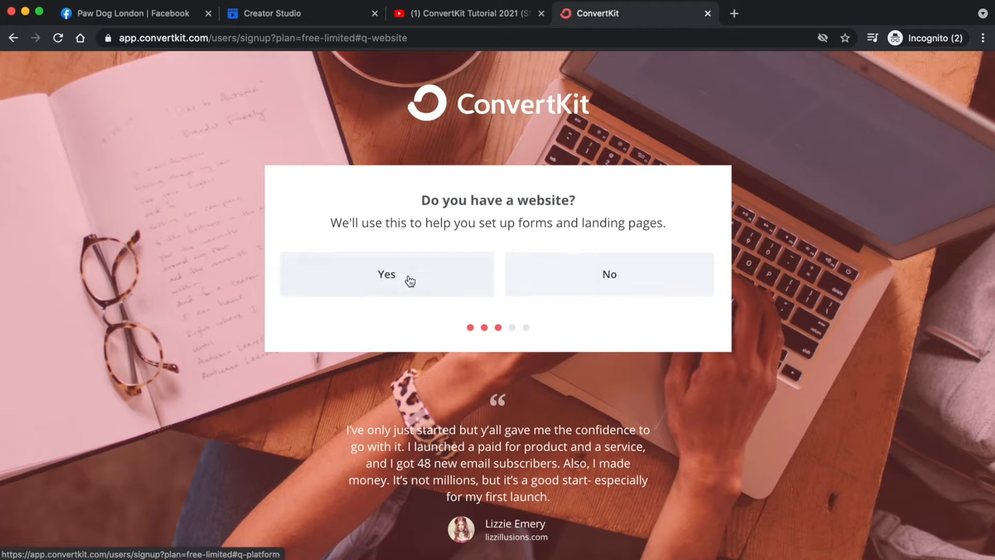
{"action": "left_click", "coordinate": [629, 278]}
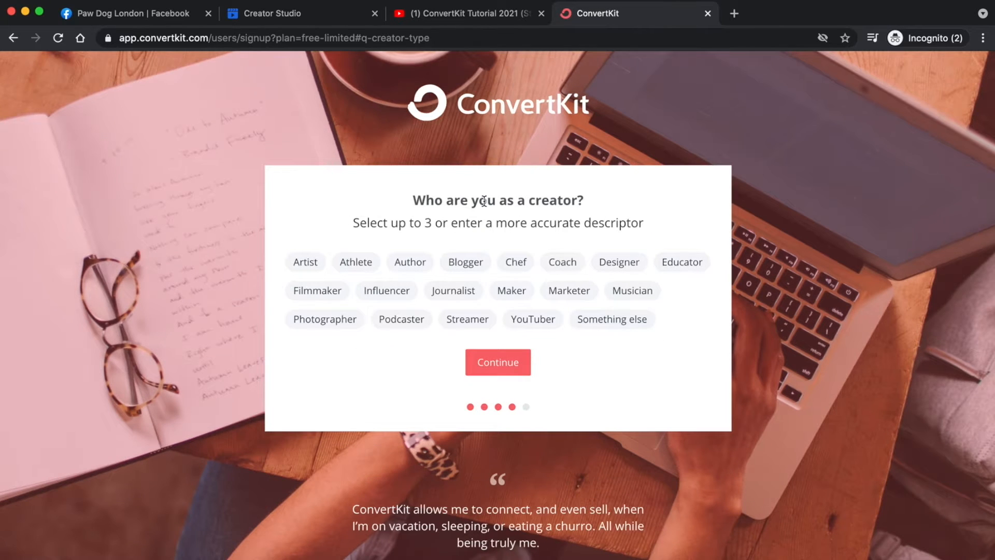
- Pick Blogger, Coach and YouTuber as creator types and continue to the log-in step
{"action": "triple_click", "coordinate": [518, 201]}
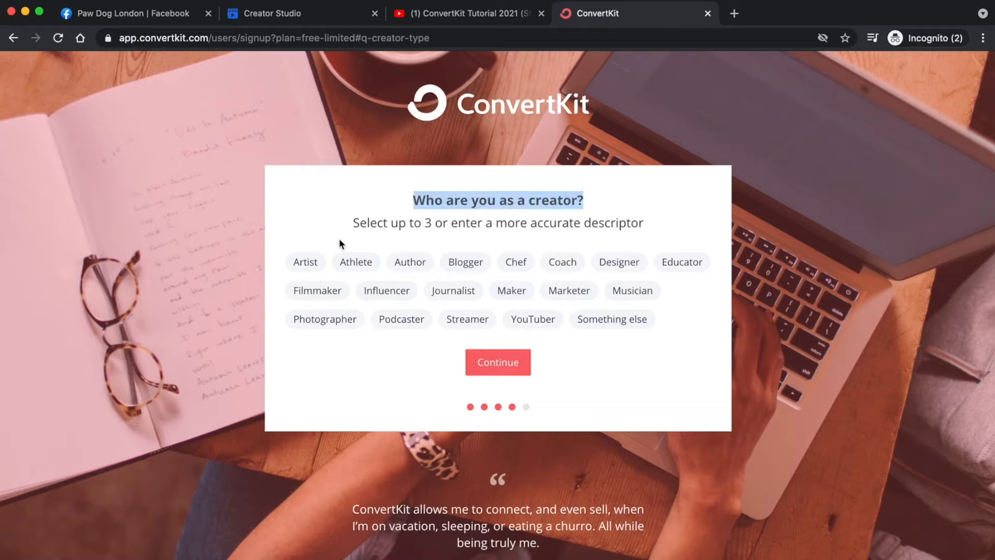
{"action": "triple_click", "coordinate": [483, 224]}
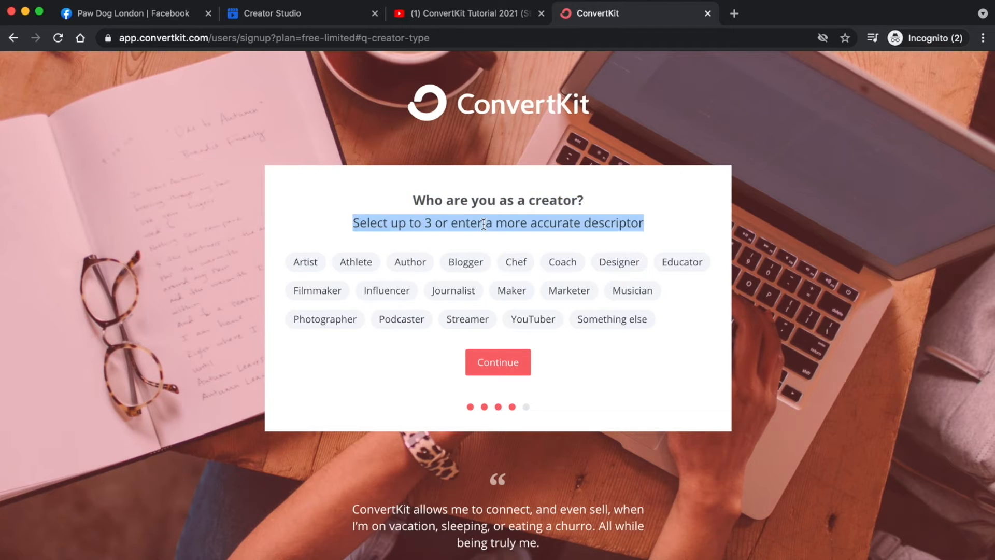
{"action": "left_click", "coordinate": [645, 216]}
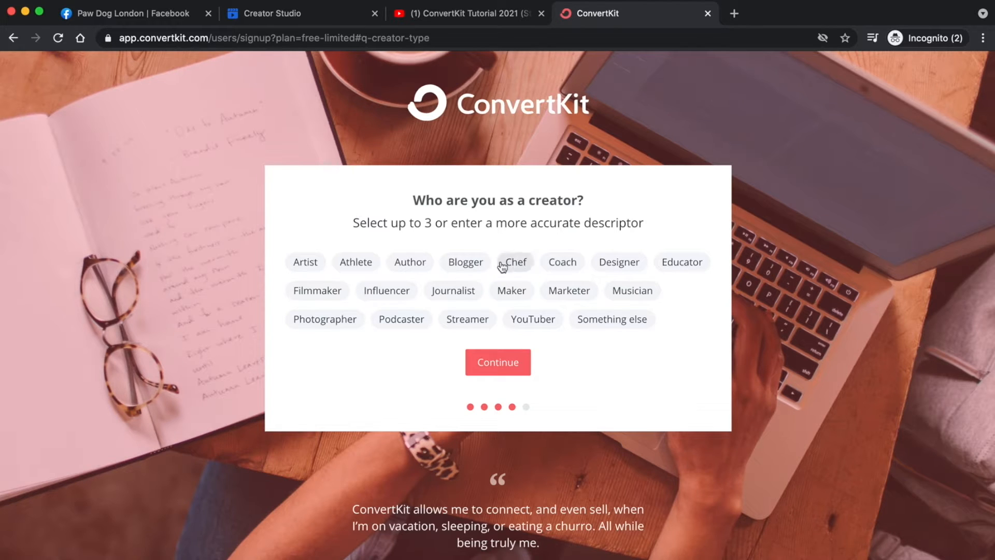
{"action": "left_click", "coordinate": [467, 267]}
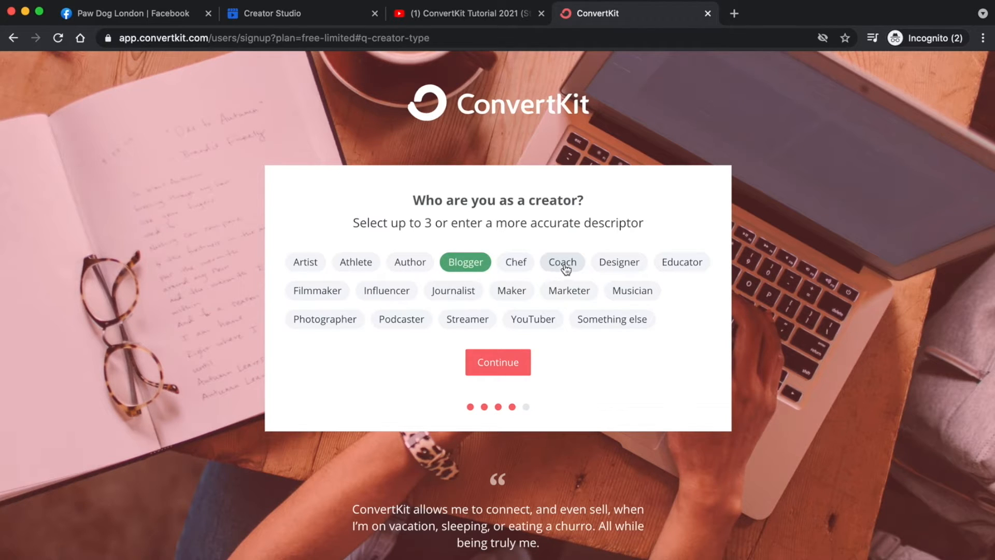
{"action": "left_click", "coordinate": [565, 265]}
{"action": "left_click", "coordinate": [546, 323]}
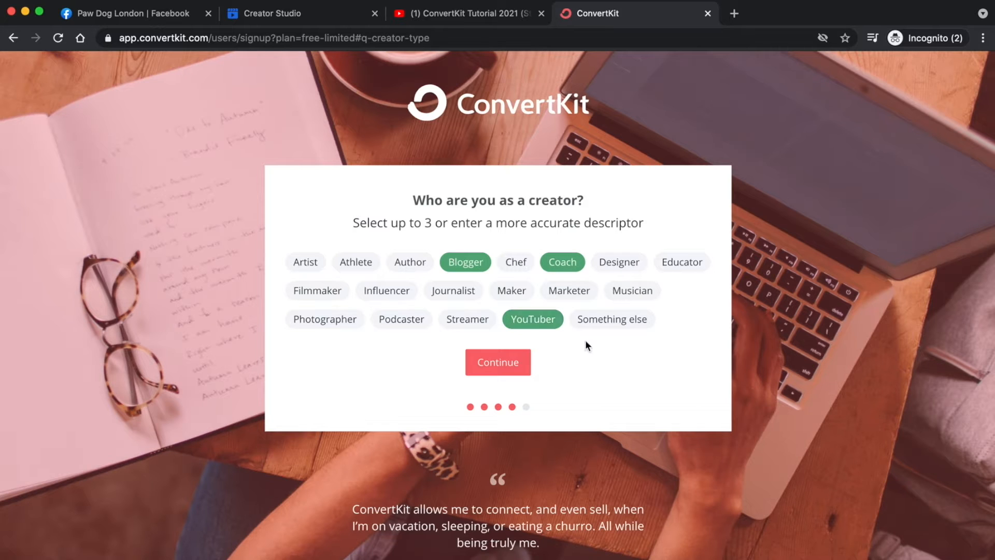
{"action": "left_click", "coordinate": [498, 363]}
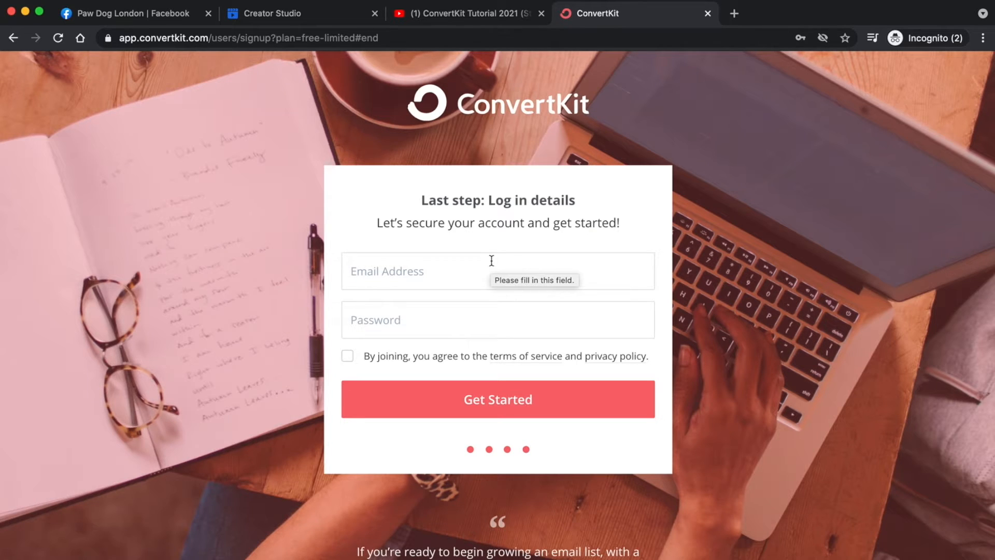
- Autofill the saved email and password, accept the terms, and create the account
{"action": "left_click", "coordinate": [455, 269]}
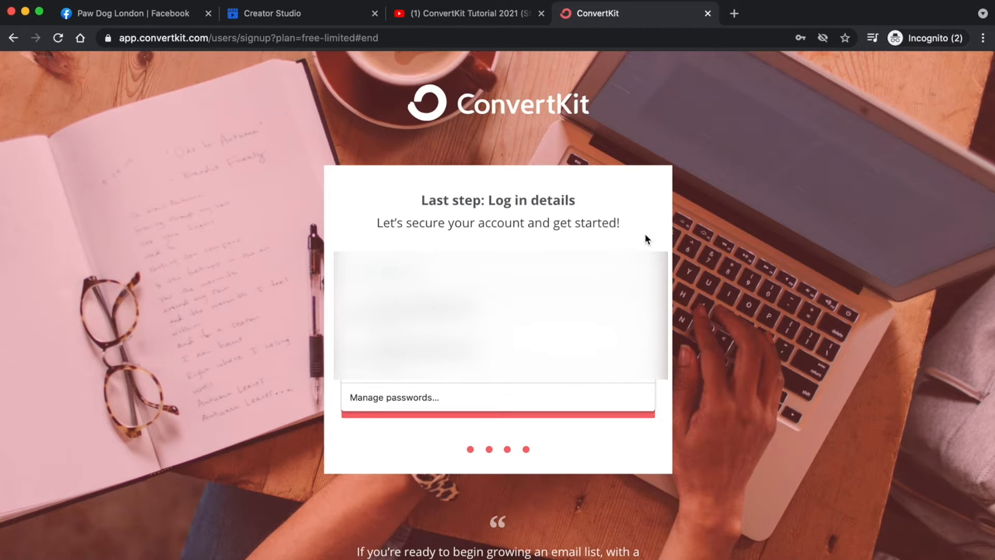
{"action": "left_click", "coordinate": [442, 342]}
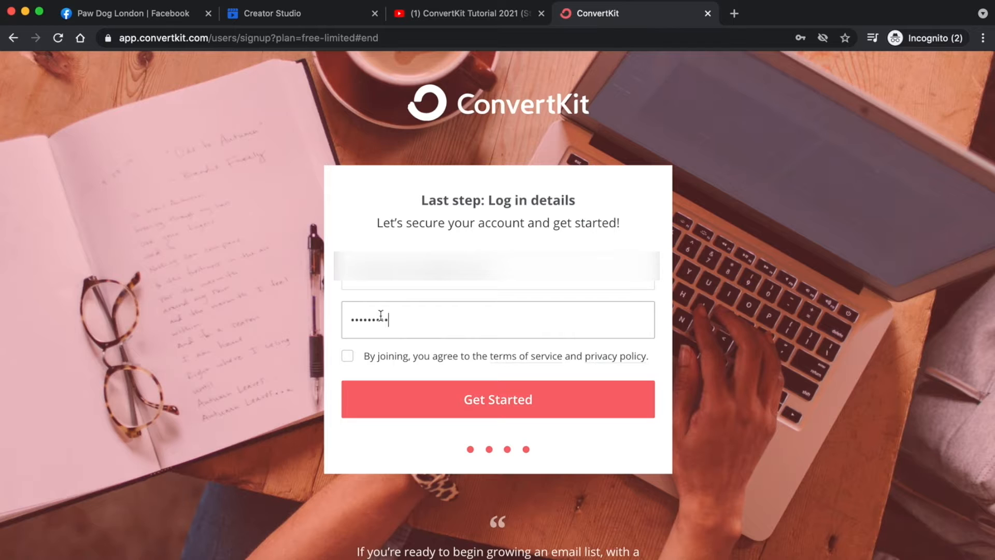
{"action": "left_click", "coordinate": [348, 361]}
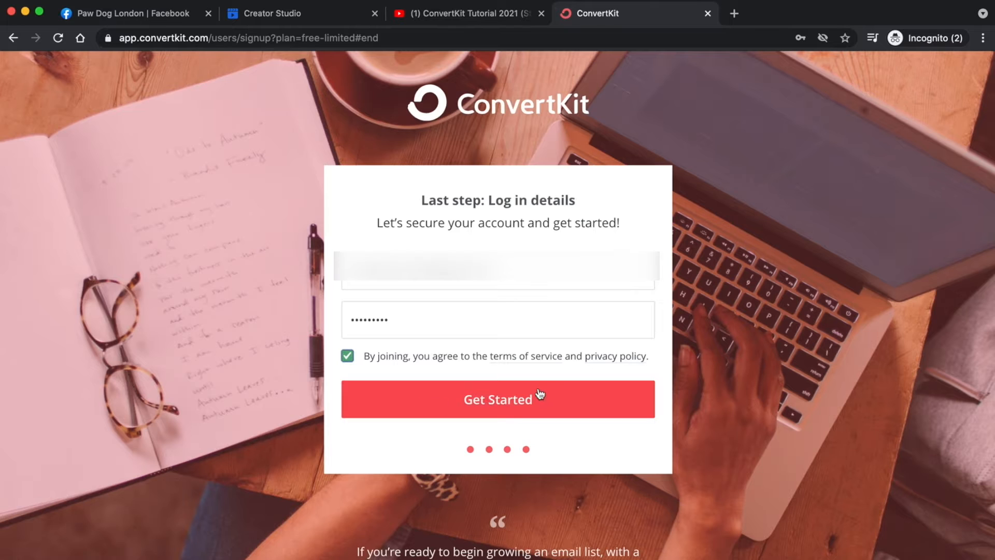
{"action": "left_click", "coordinate": [502, 403]}
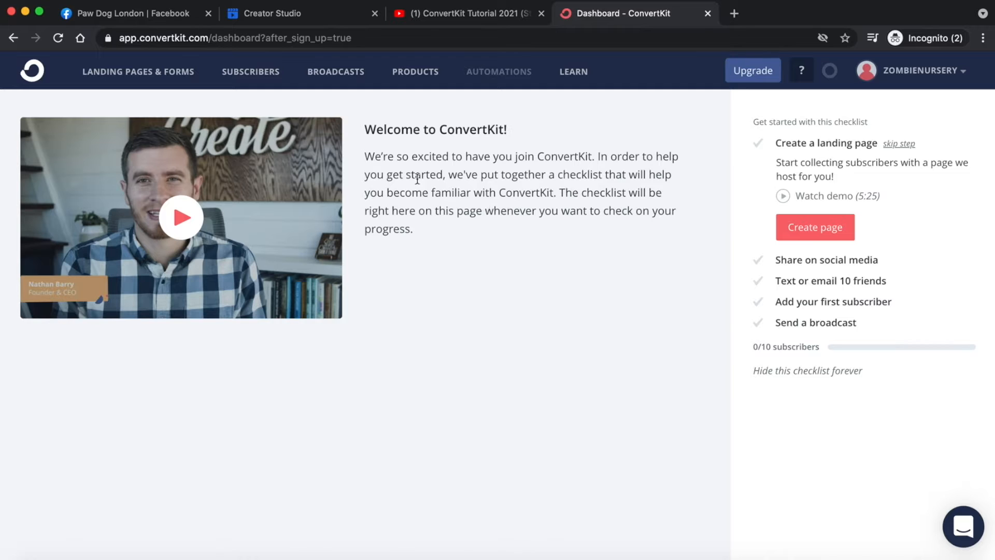
{"action": "triple_click", "coordinate": [417, 179]}
{"action": "left_click", "coordinate": [463, 279]}
{"action": "left_click", "coordinate": [200, 233]}
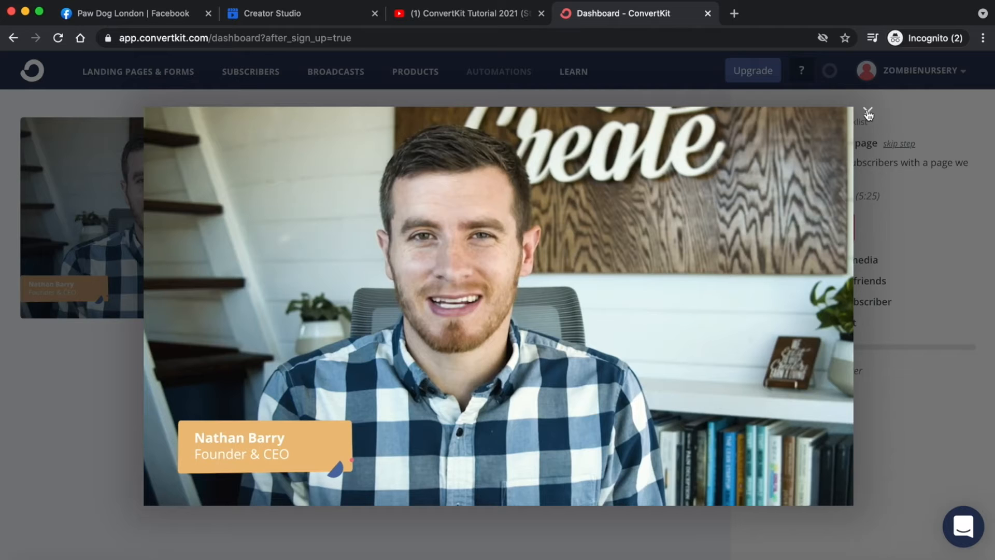
{"action": "left_click", "coordinate": [868, 113]}
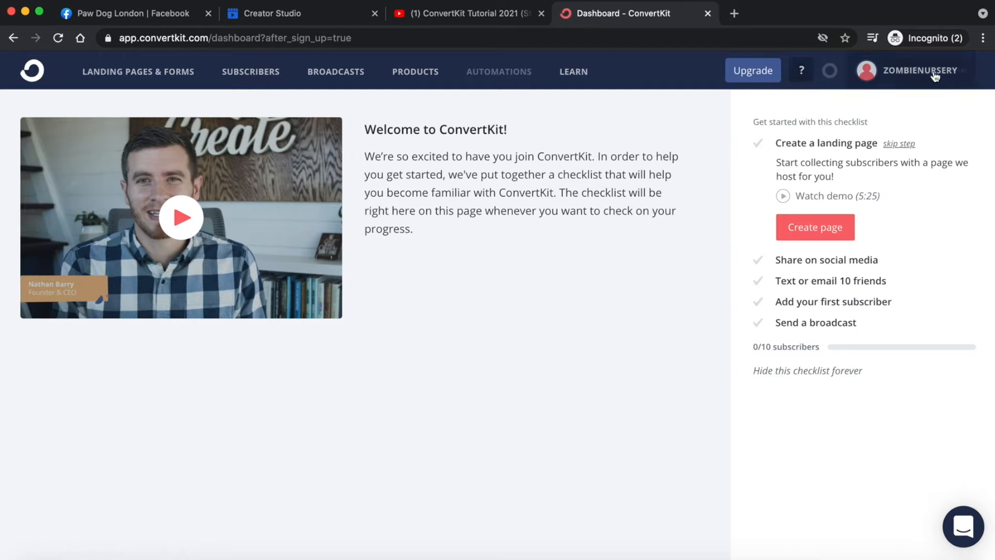
{"action": "left_click", "coordinate": [966, 78]}
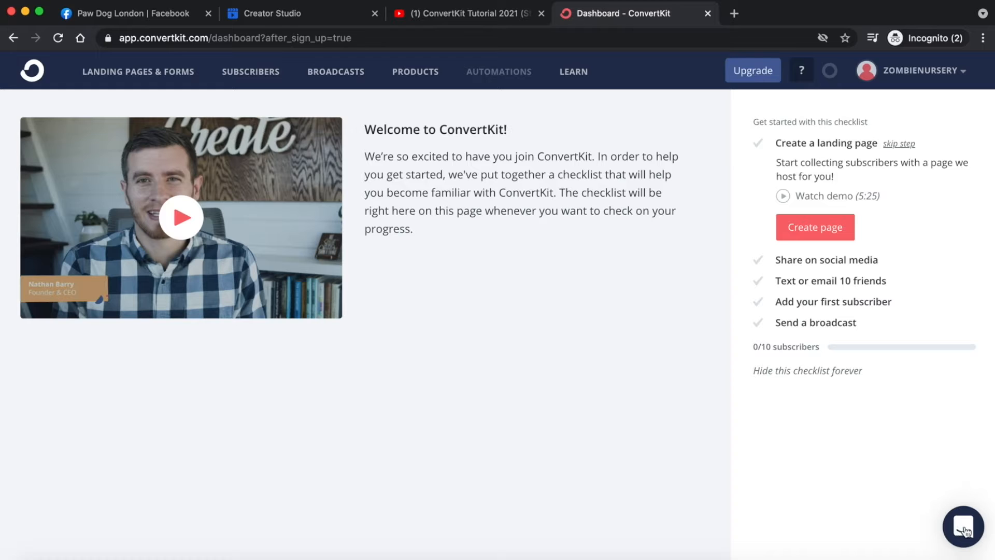
{"action": "left_click", "coordinate": [963, 530]}
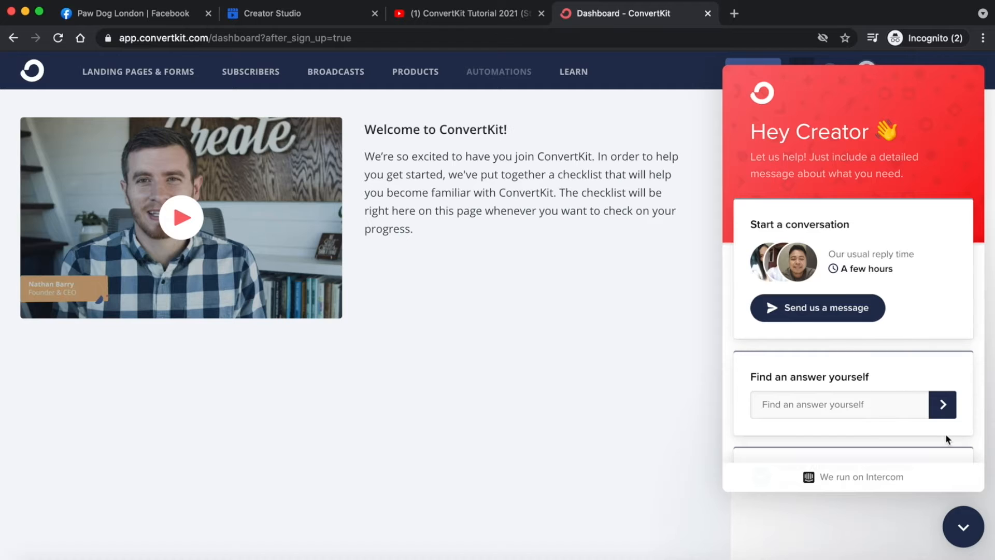
{"action": "left_click", "coordinate": [957, 524]}
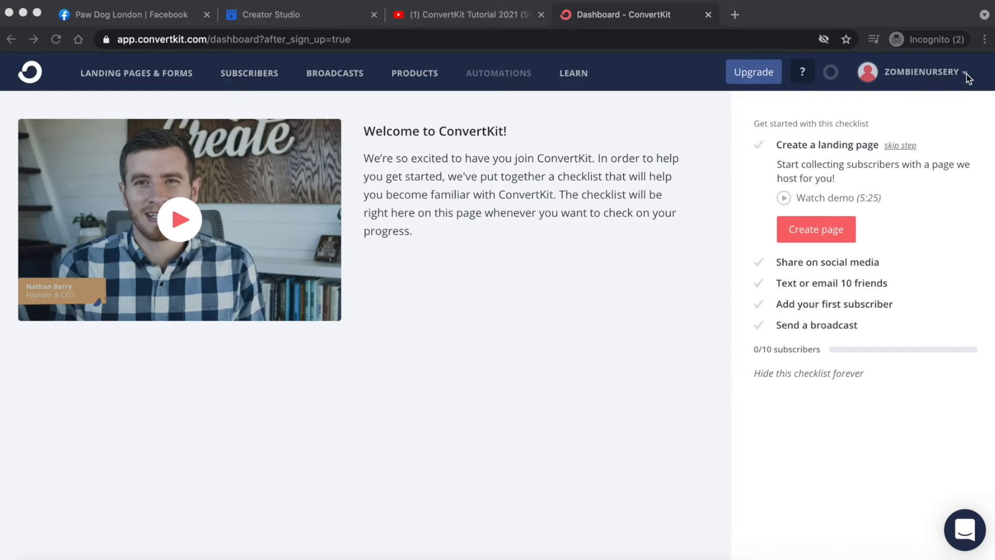
- Open Account settings and enter a personal testing-account name as the Company Name
{"action": "left_click", "coordinate": [968, 76]}
{"action": "left_click", "coordinate": [960, 79]}
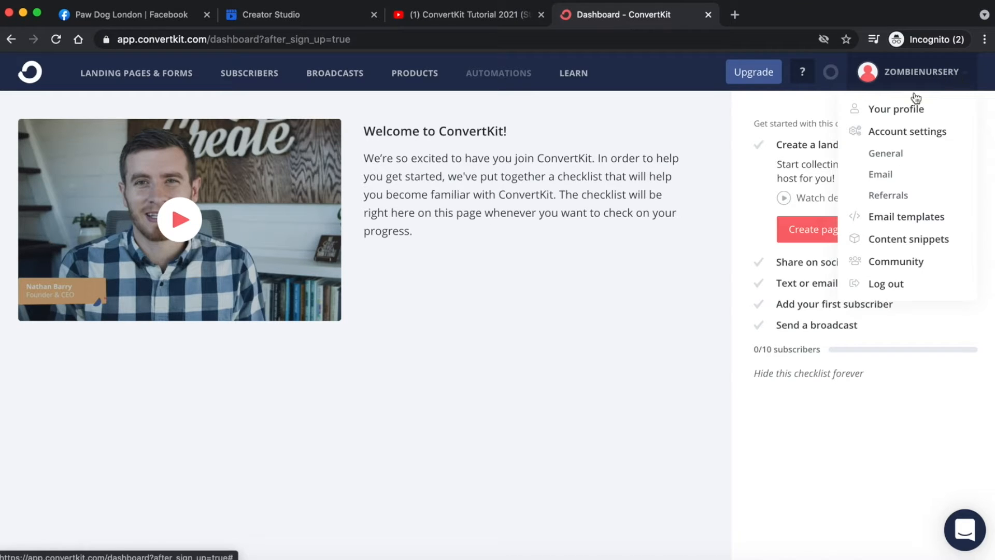
{"action": "left_click", "coordinate": [905, 135]}
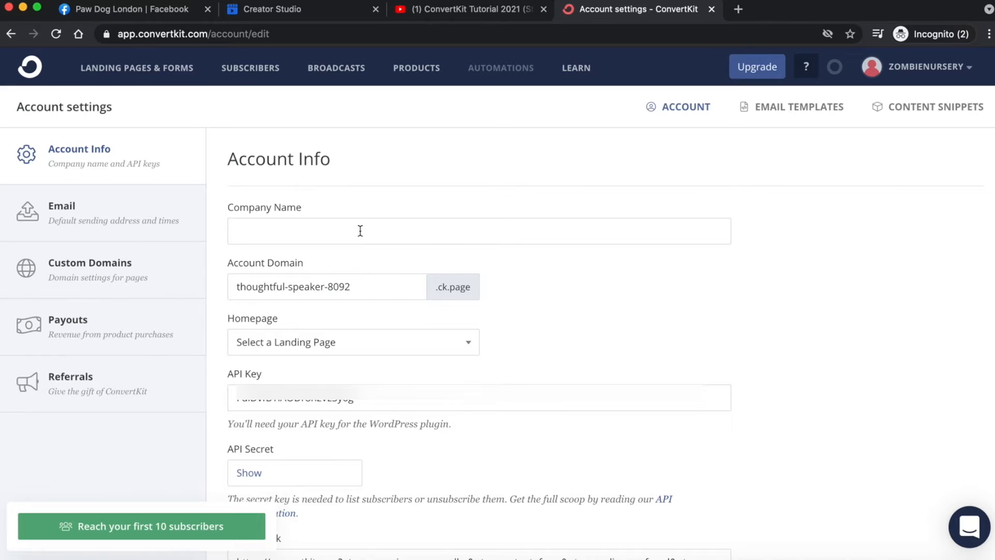
{"action": "left_click", "coordinate": [360, 231]}
{"action": "type", "text": "Pam's Testing Accounta"}
{"action": "key", "text": "BackSpace"}
{"action": "left_click", "coordinate": [611, 278]}
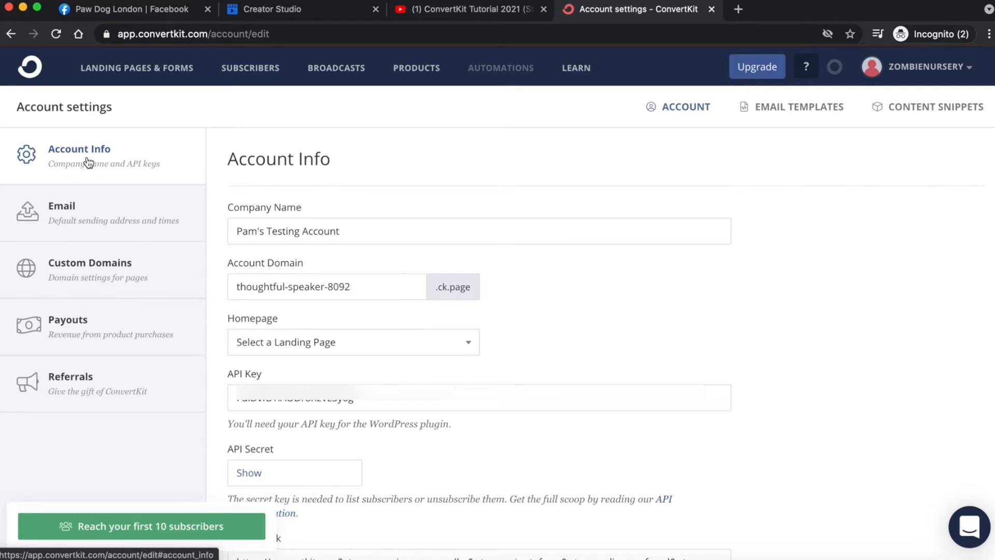
- Review the Email settings: From Name, pending sender address, and the free-address deliverability warning
{"action": "left_click", "coordinate": [76, 220]}
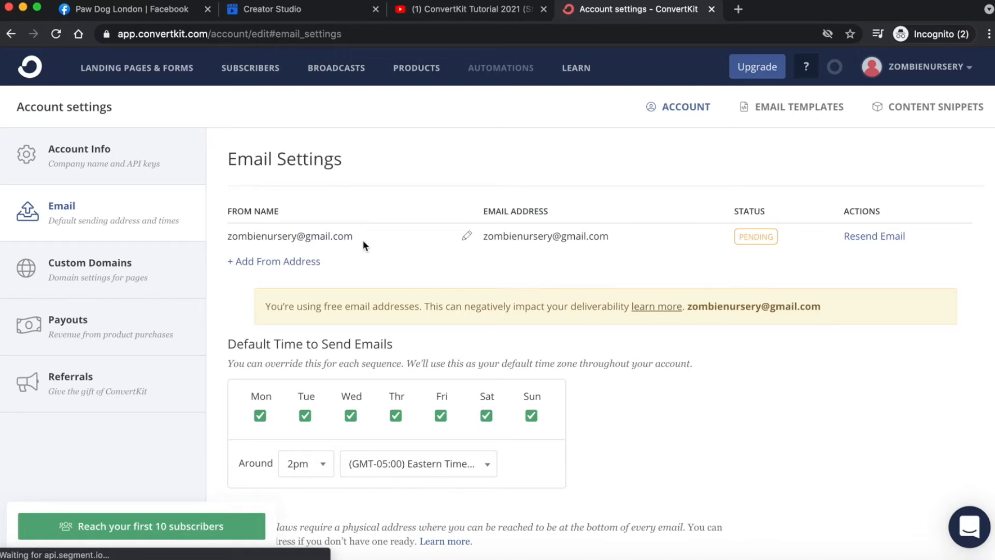
{"action": "triple_click", "coordinate": [238, 233]}
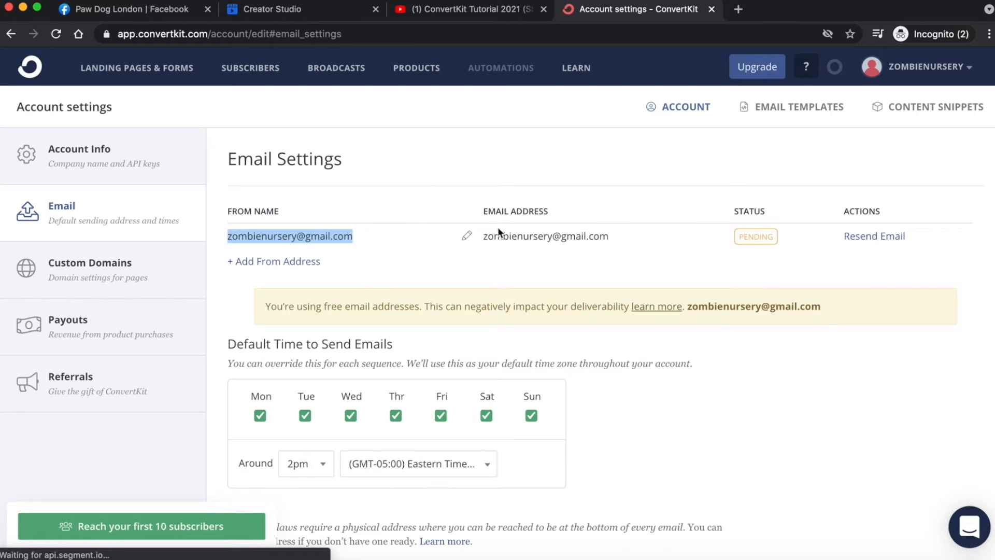
{"action": "triple_click", "coordinate": [552, 236]}
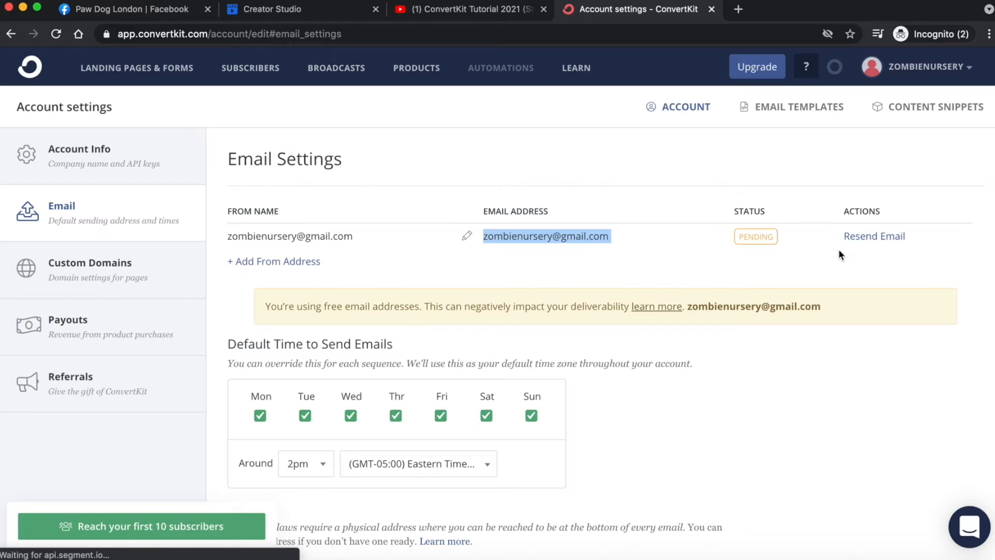
{"action": "left_click", "coordinate": [522, 139]}
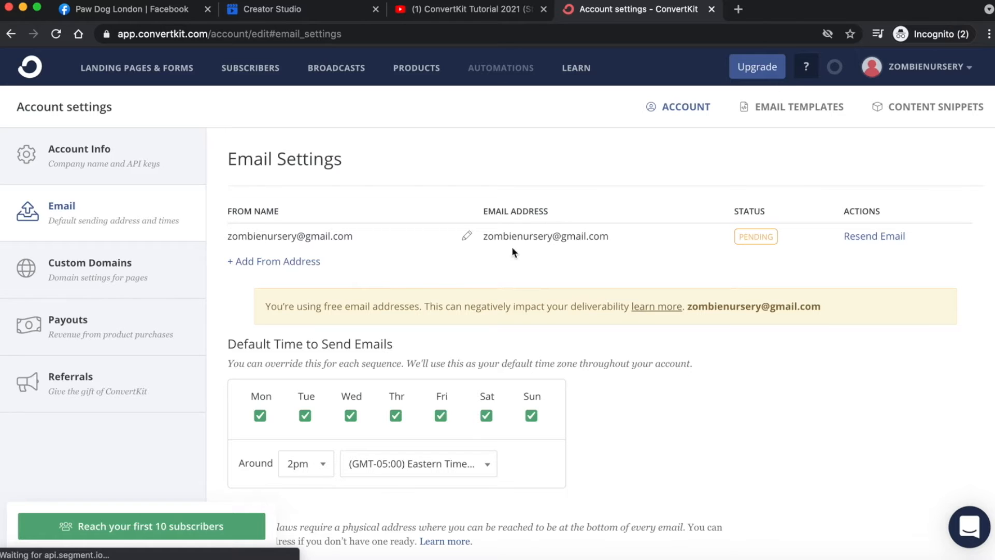
{"action": "triple_click", "coordinate": [317, 314]}
{"action": "left_click", "coordinate": [278, 312]}
{"action": "double_click", "coordinate": [579, 310]}
{"action": "triple_click", "coordinate": [579, 312]}
{"action": "left_click", "coordinate": [784, 357]}
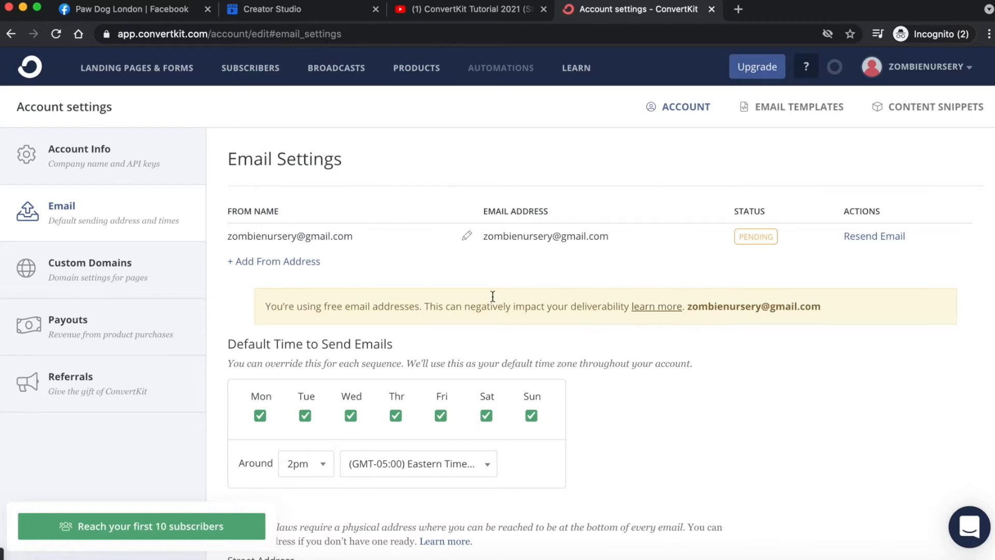
- Add a From address with the owner's name and a custom-domain support email address
{"action": "left_click", "coordinate": [239, 262]}
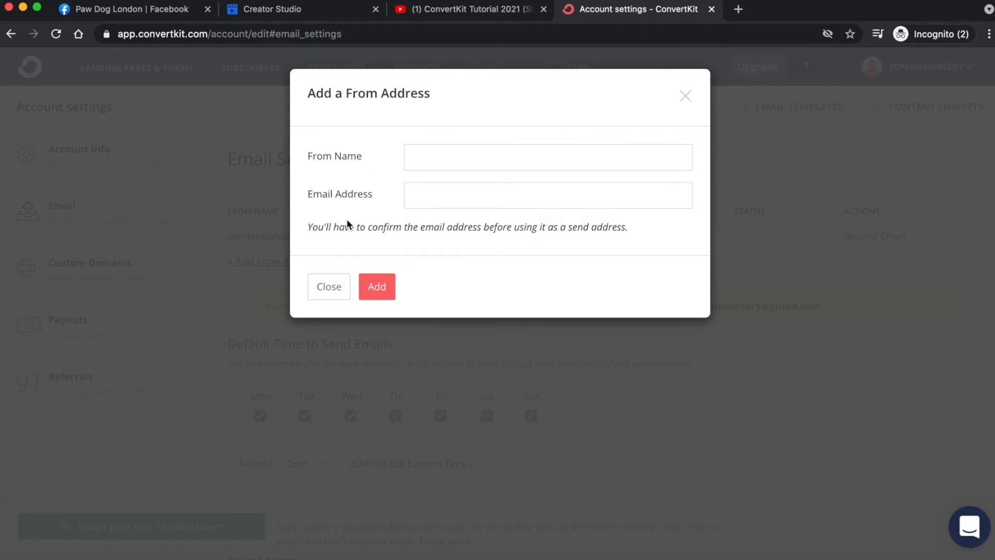
{"action": "left_click", "coordinate": [444, 154]}
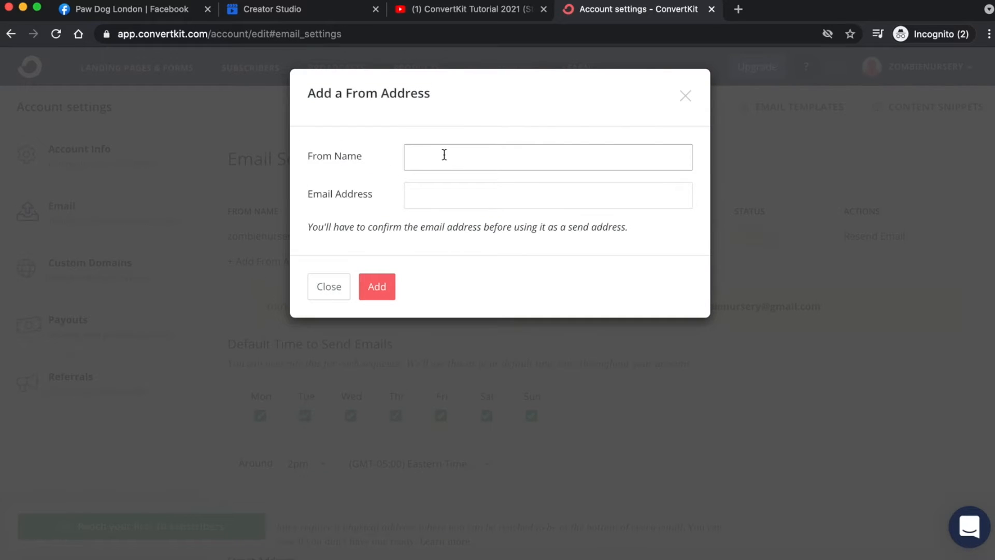
{"action": "type", "text": "Pam Obasa"}
{"action": "left_click", "coordinate": [473, 193]}
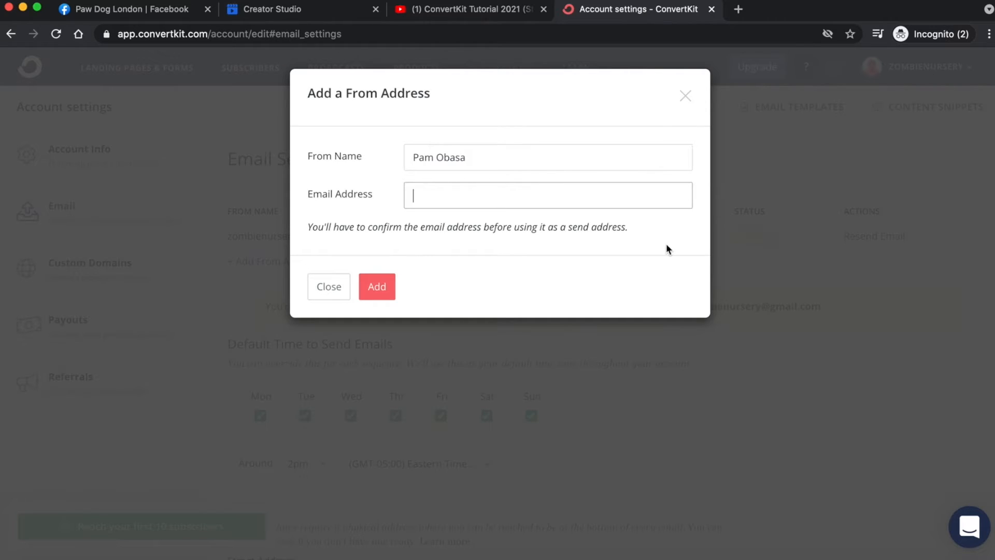
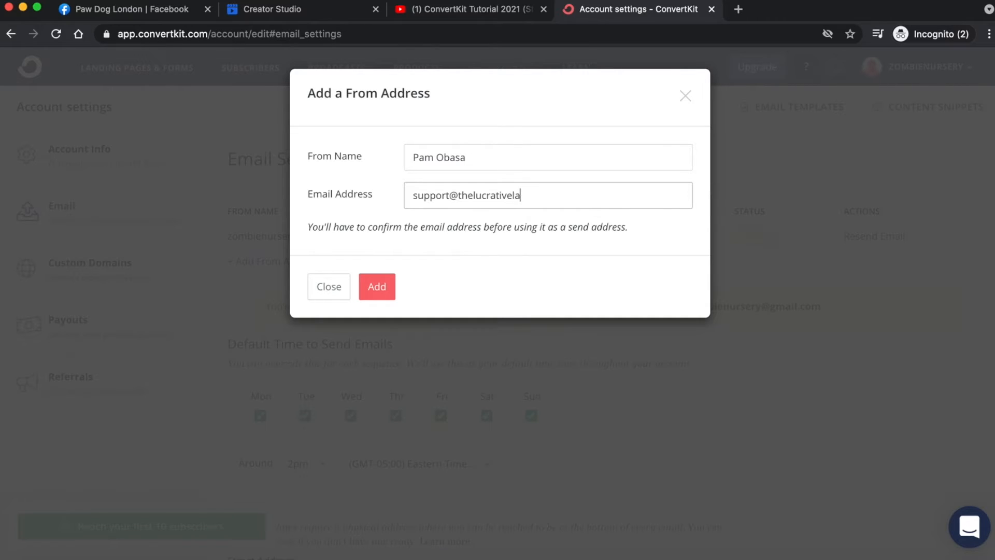
{"action": "left_click", "coordinate": [374, 297]}
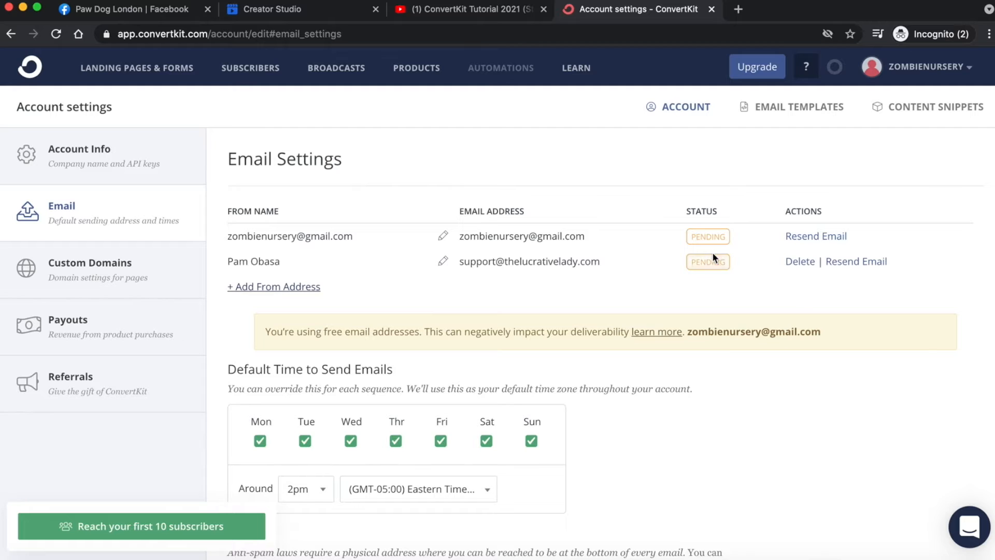
- Point out the newly added support address pending verification in the sender list
{"action": "triple_click", "coordinate": [489, 261]}
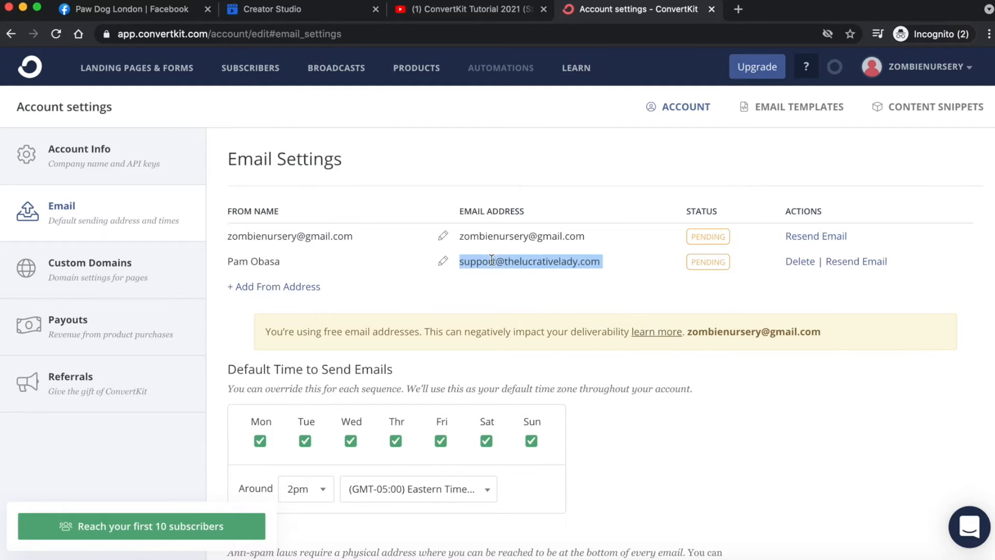
{"action": "left_click", "coordinate": [526, 300]}
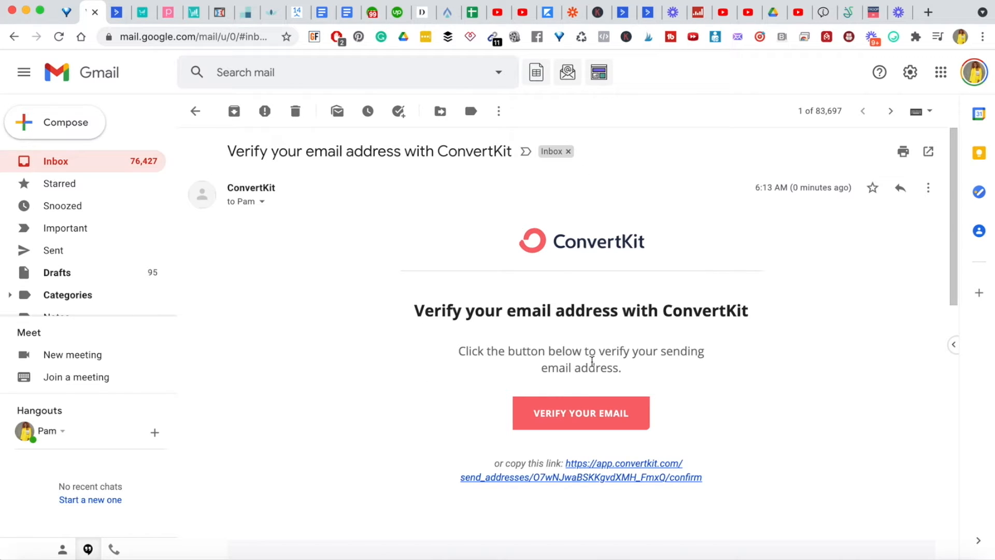
- Follow the VERIFY YOUR EMAIL link from Gmail and log back in to ConvertKit
{"action": "left_click", "coordinate": [579, 415]}
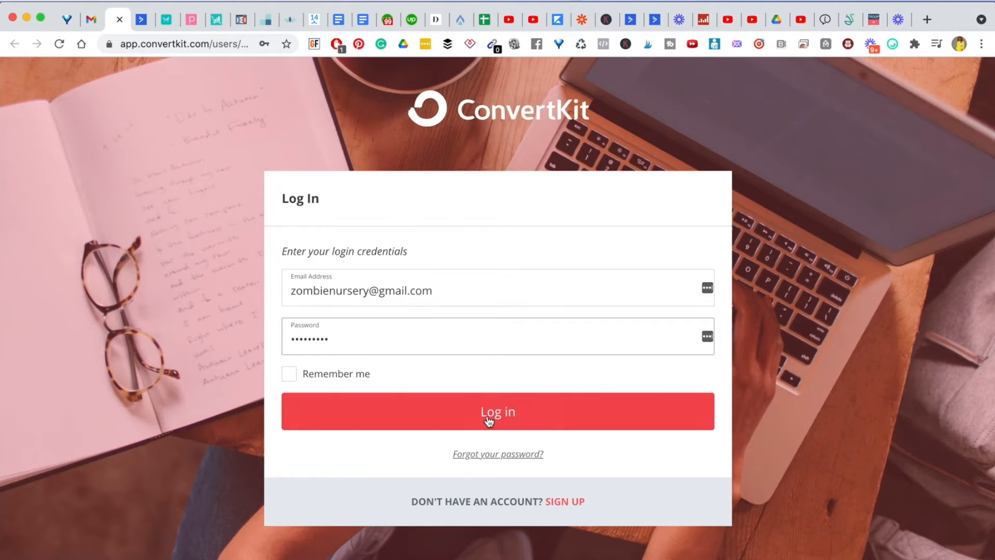
{"action": "left_click", "coordinate": [485, 414]}
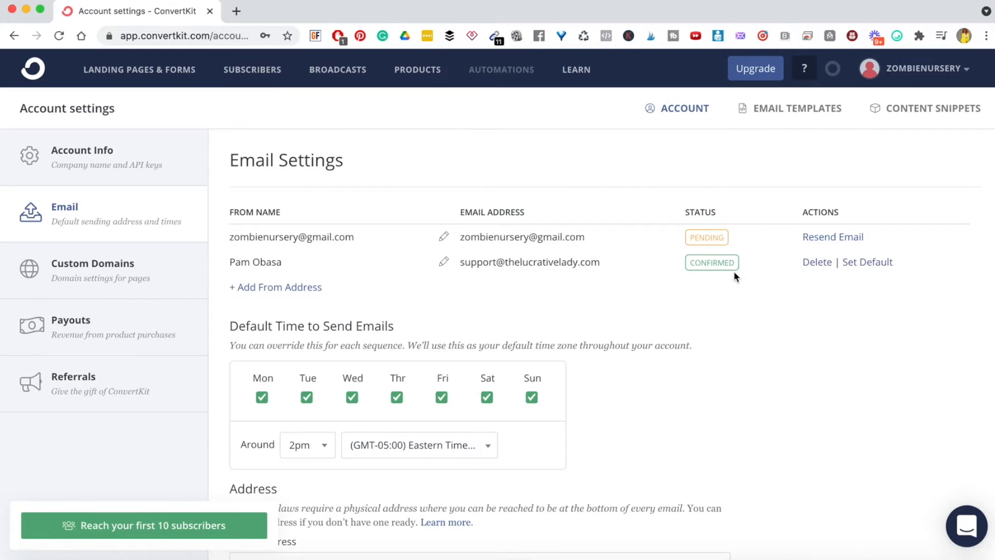
- Check the support address reads Confirmed, then move down to Default Time to Send Emails
{"action": "triple_click", "coordinate": [478, 264]}
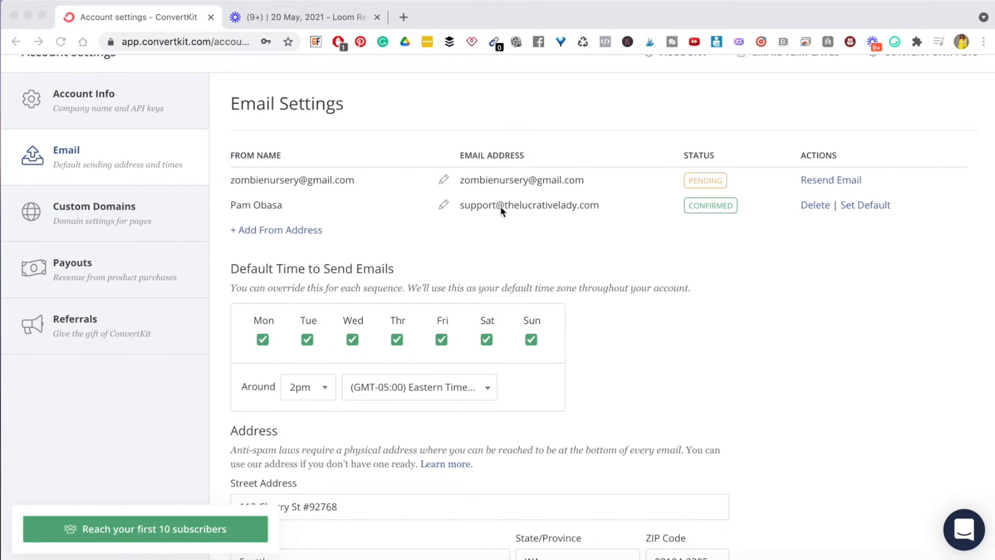
{"action": "scroll", "coordinate": [619, 331], "scroll_direction": "down", "scroll_amount": 3}
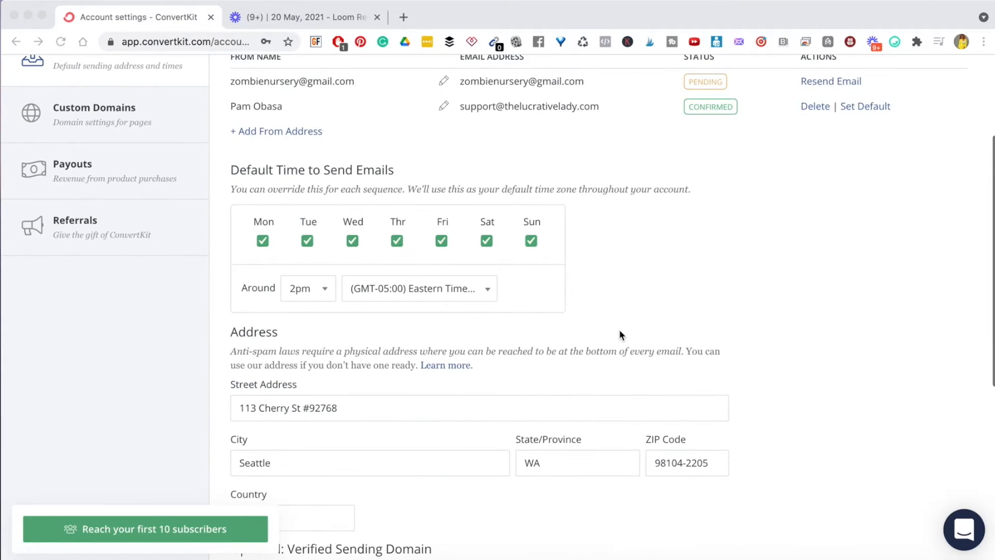
{"action": "triple_click", "coordinate": [294, 170]}
{"action": "left_click", "coordinate": [347, 172]}
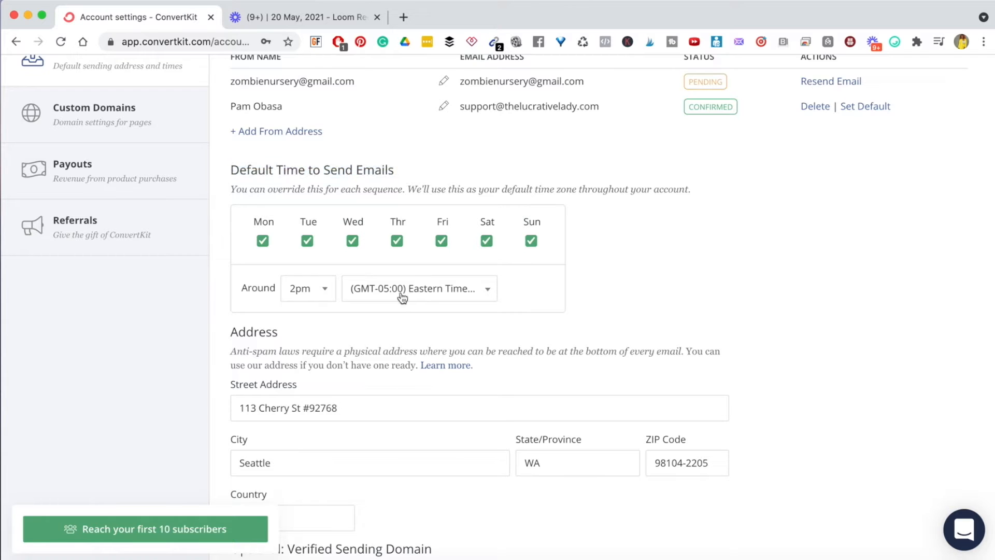
- Choose the (GMT+00:00) London time zone via a 'london' search and set Around to 6pm
{"action": "left_click", "coordinate": [484, 295]}
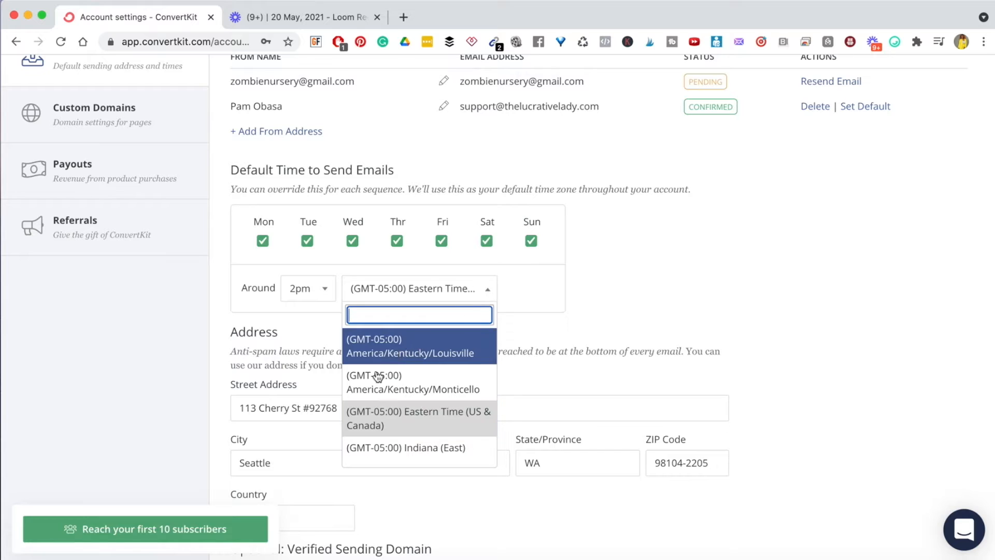
{"action": "scroll", "coordinate": [384, 411], "scroll_direction": "down", "scroll_amount": 3}
{"action": "scroll", "coordinate": [386, 411], "scroll_direction": "down", "scroll_amount": 5}
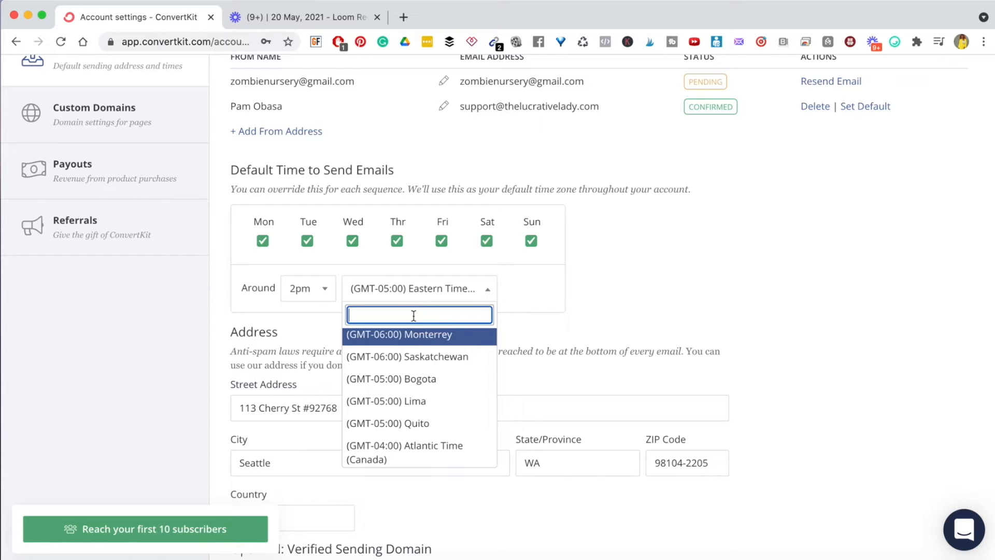
{"action": "type", "text": "london"}
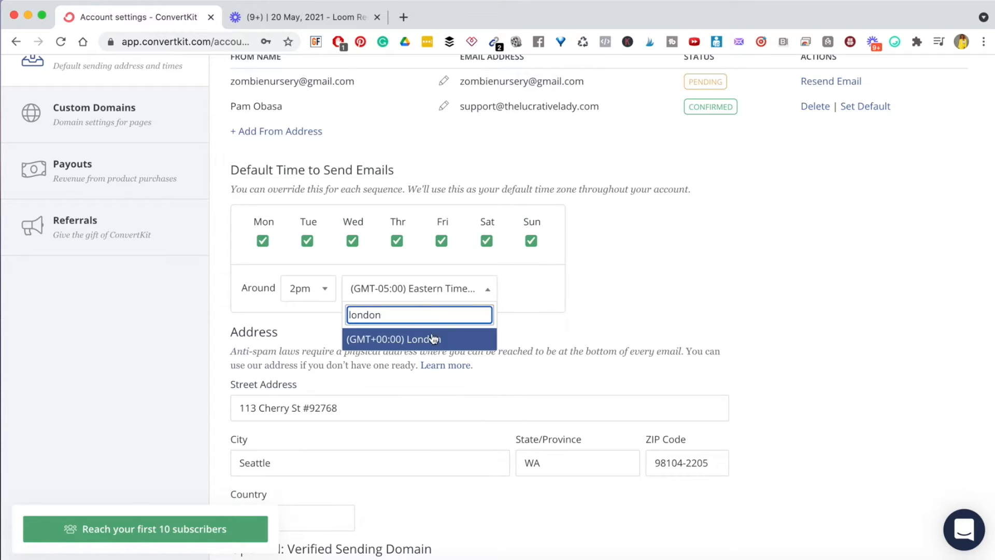
{"action": "left_click", "coordinate": [433, 340]}
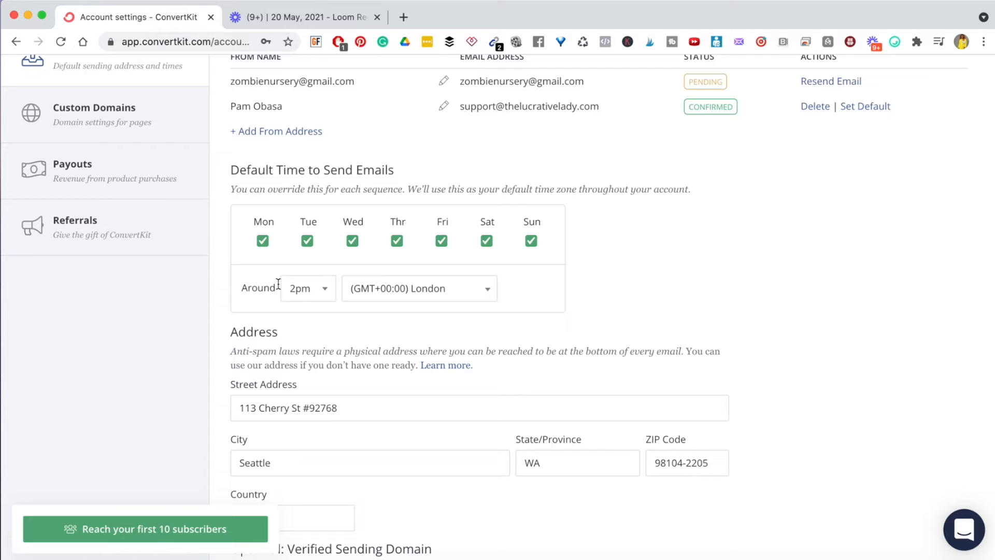
{"action": "left_click", "coordinate": [326, 295]}
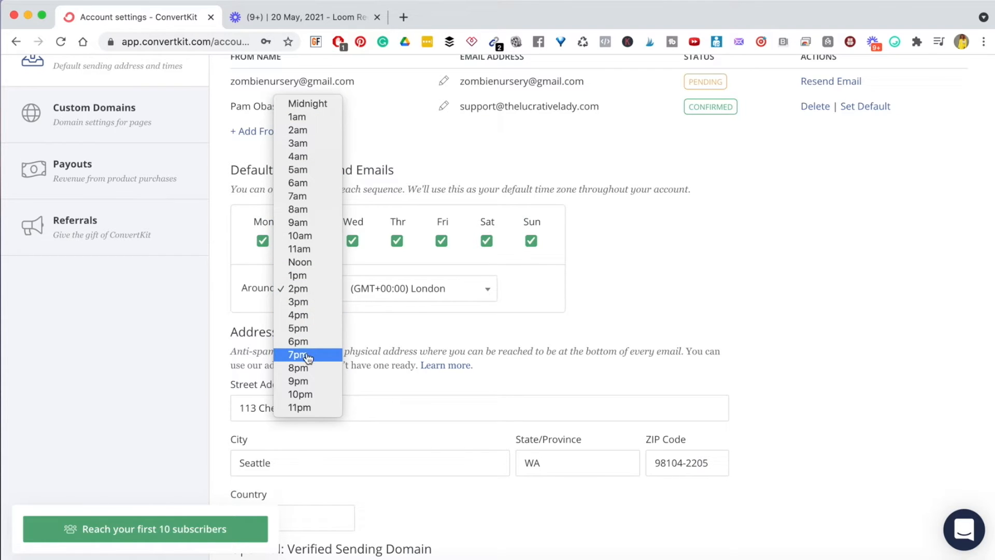
{"action": "left_click", "coordinate": [299, 341]}
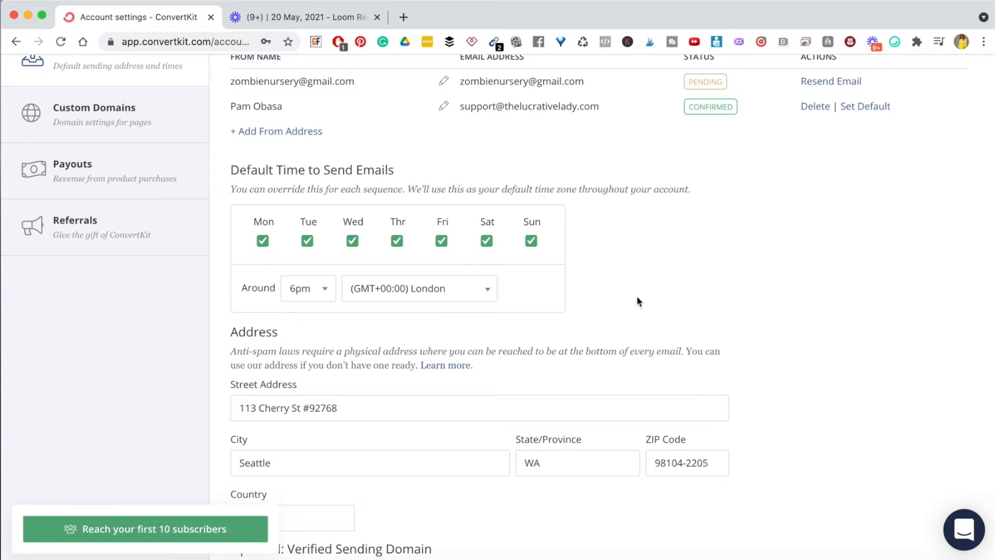
{"action": "scroll", "coordinate": [885, 332], "scroll_direction": "down", "scroll_amount": 5}
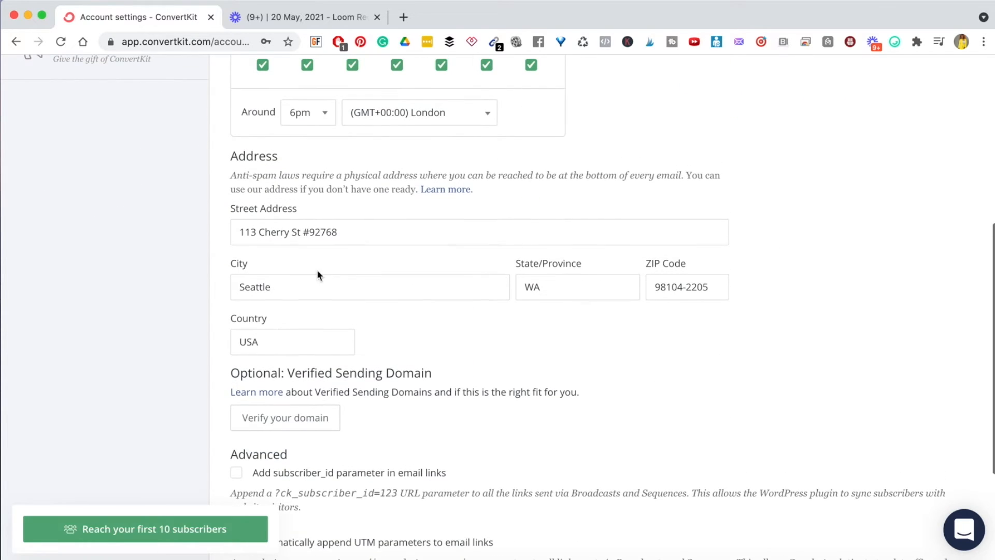
{"action": "triple_click", "coordinate": [264, 175]}
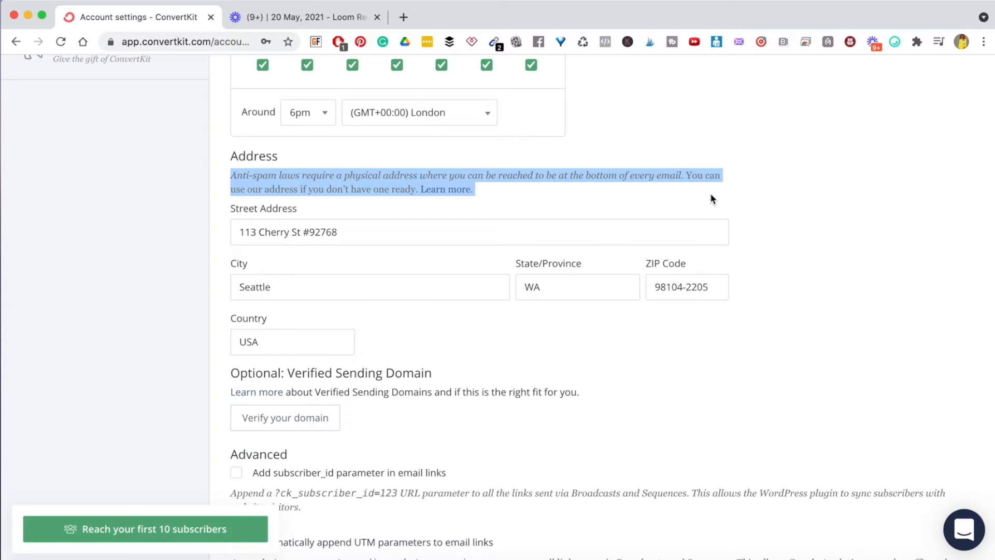
{"action": "left_click", "coordinate": [690, 179]}
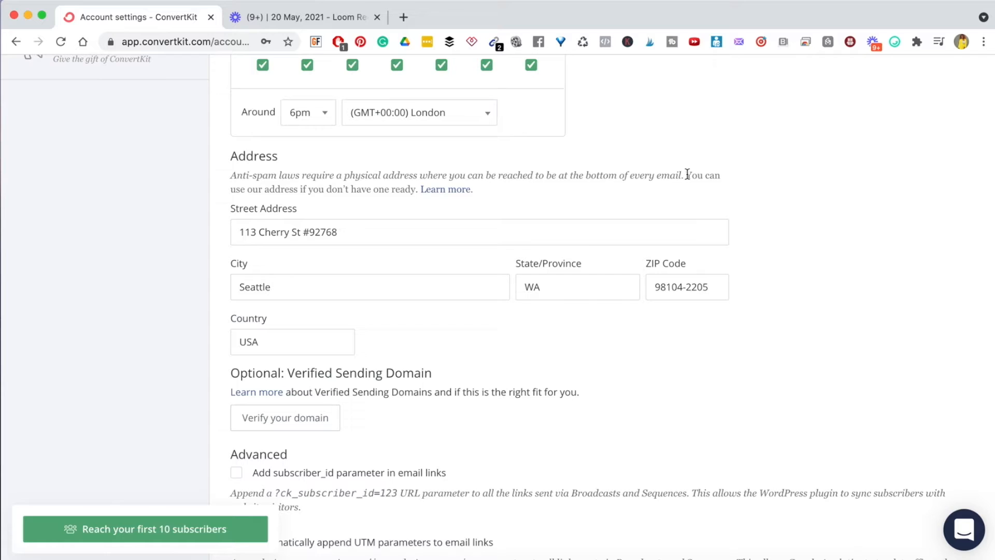
{"action": "left_click_drag", "start_coordinate": [687, 175], "coordinate": [697, 192]}
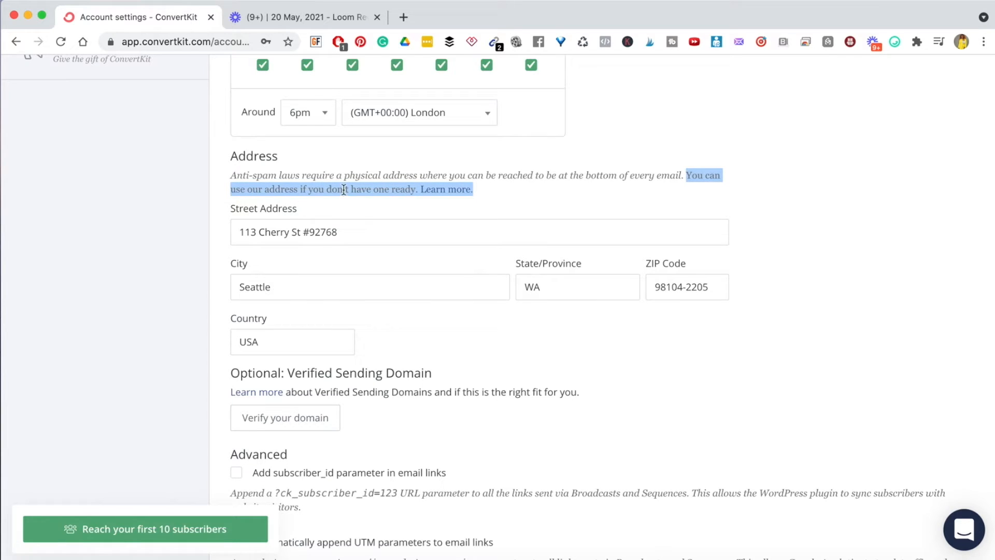
{"action": "left_click", "coordinate": [799, 249]}
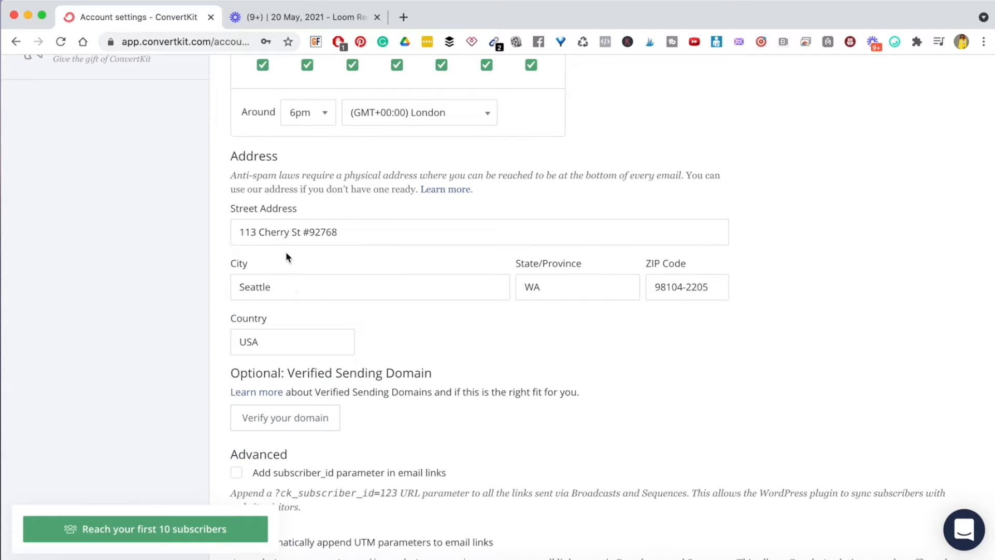
{"action": "triple_click", "coordinate": [276, 233]}
{"action": "left_click", "coordinate": [739, 234]}
{"action": "scroll", "coordinate": [798, 138], "scroll_direction": "up", "scroll_amount": 6}
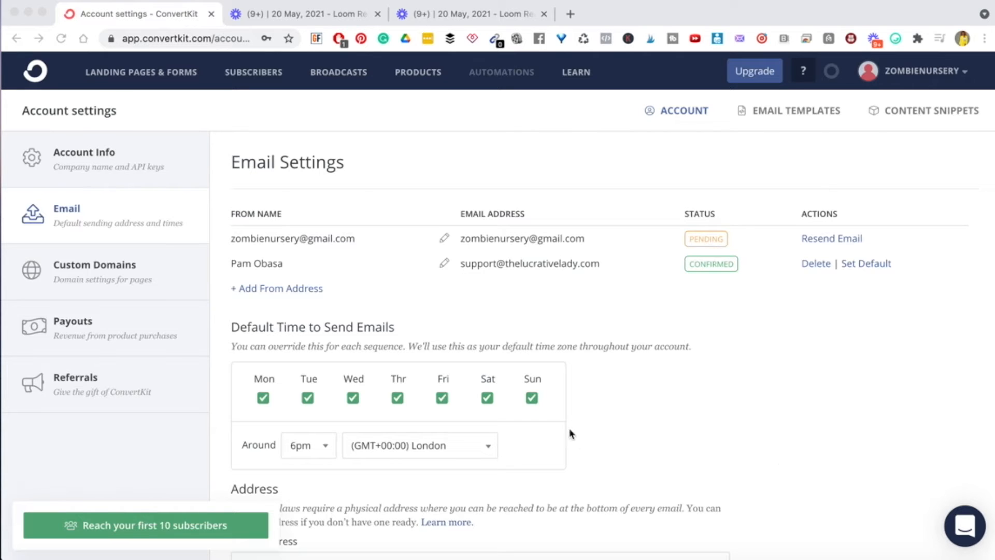
- Open the Subscribers overview and read the Segments, Tags and Products descriptions
{"action": "left_click", "coordinate": [245, 74]}
{"action": "left_click", "coordinate": [247, 73]}
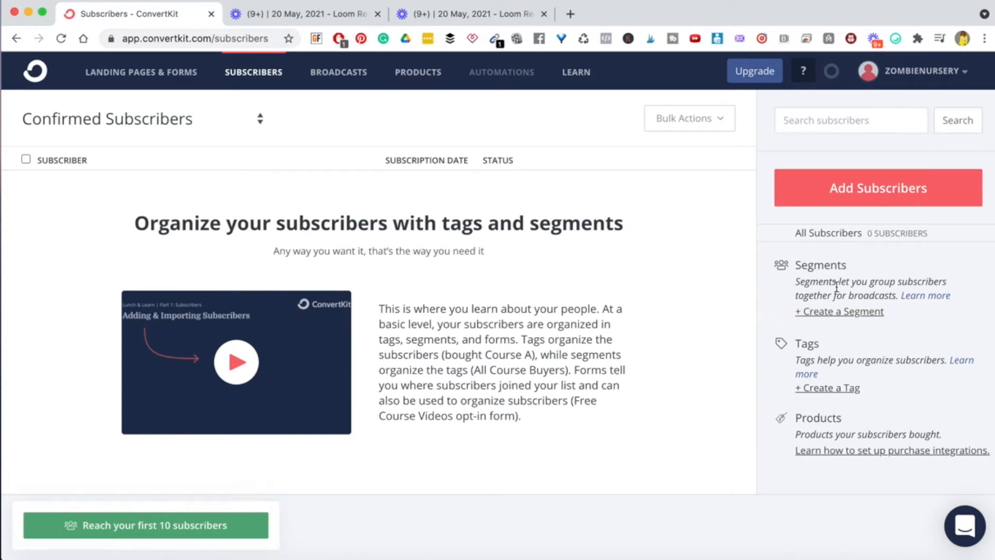
{"action": "triple_click", "coordinate": [881, 282]}
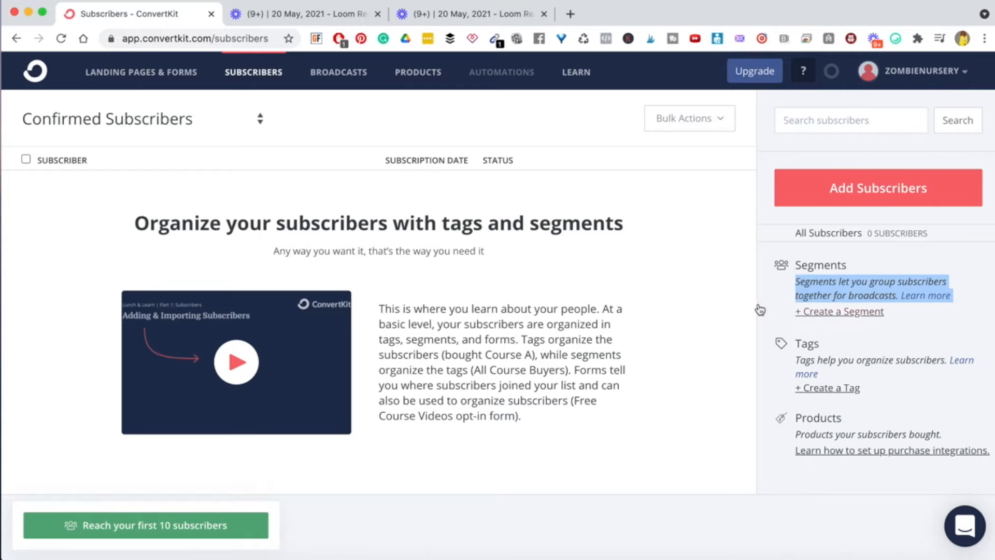
{"action": "left_click", "coordinate": [739, 303]}
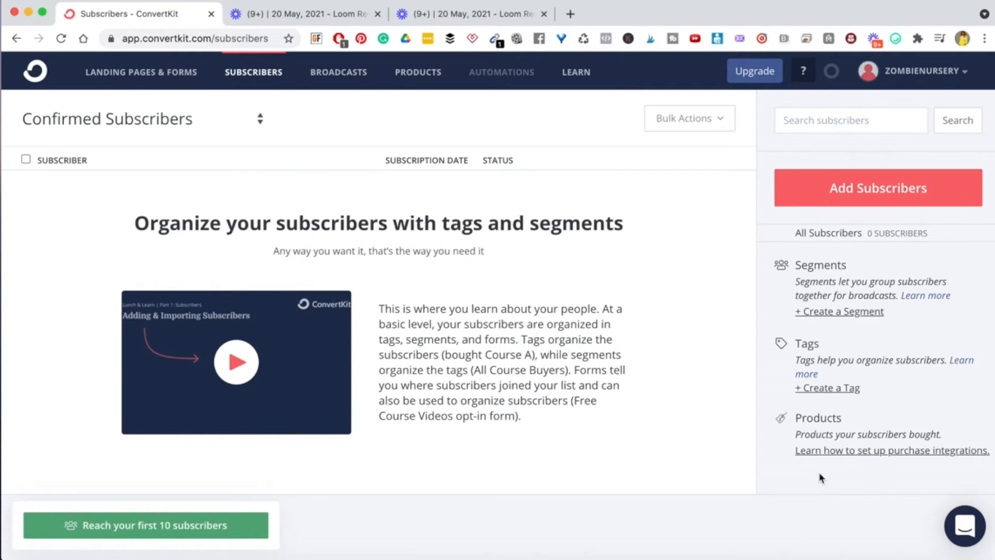
{"action": "double_click", "coordinate": [809, 264]}
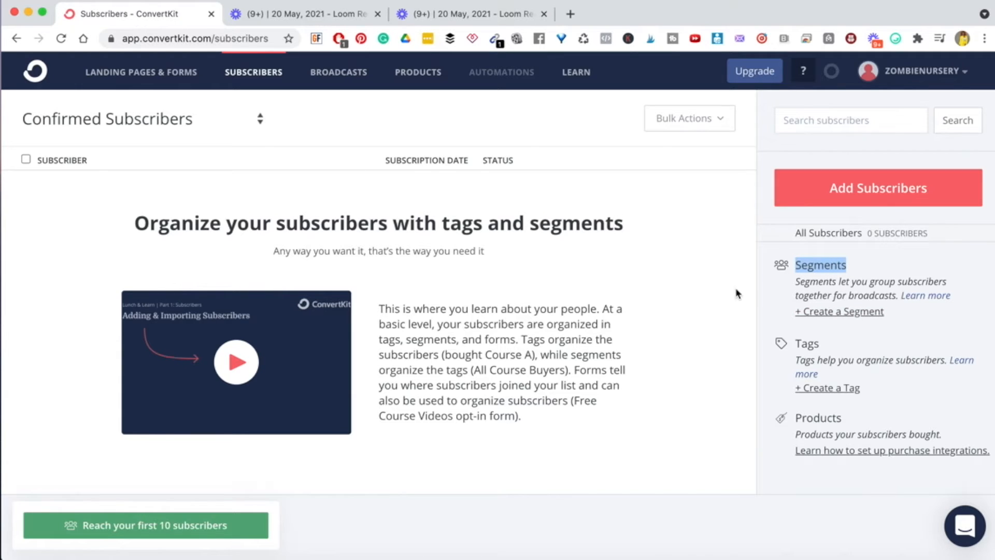
{"action": "double_click", "coordinate": [856, 296]}
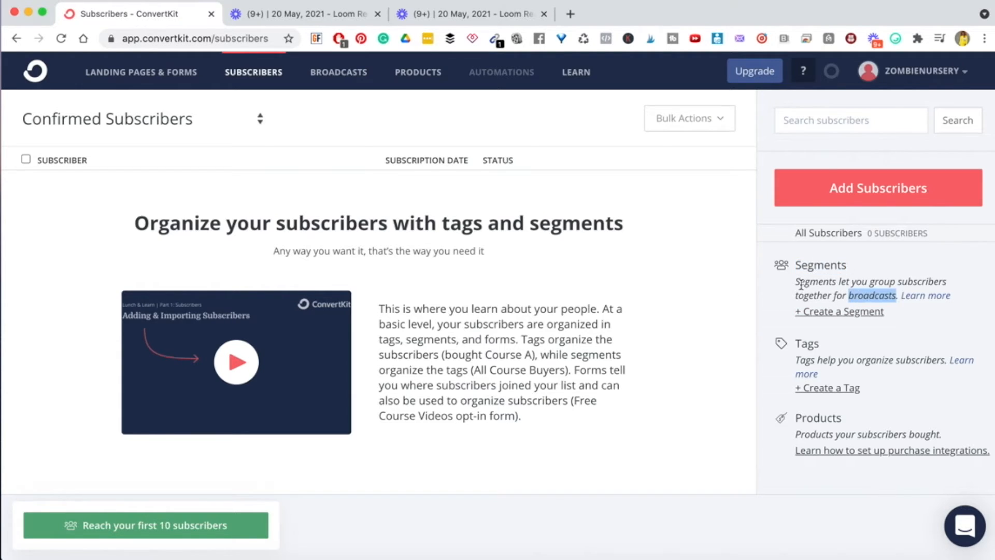
{"action": "left_click", "coordinate": [683, 234]}
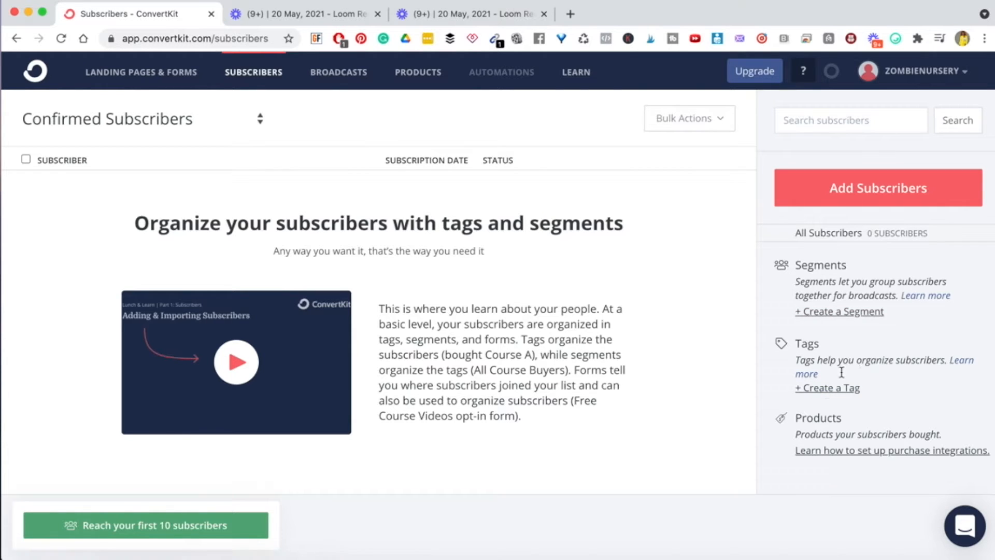
{"action": "triple_click", "coordinate": [831, 436]}
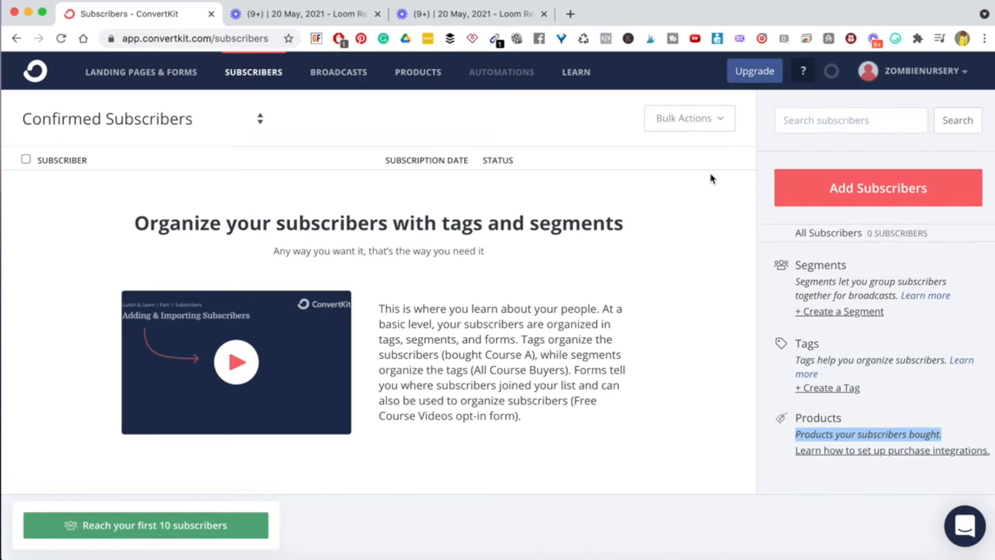
{"action": "left_click", "coordinate": [712, 207]}
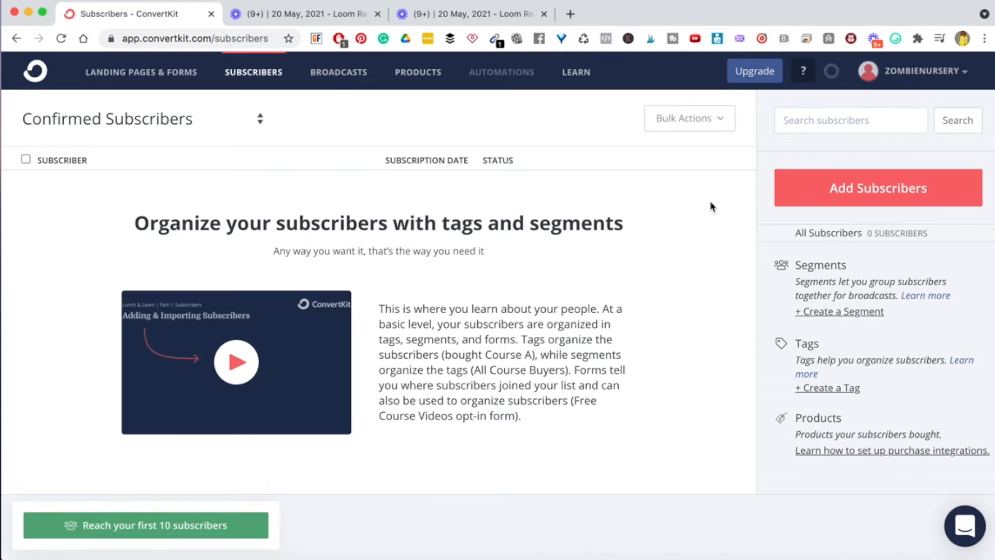
- Add subscribers and create the suggested tag 'Imported May 20, 2021'
{"action": "left_click", "coordinate": [869, 199]}
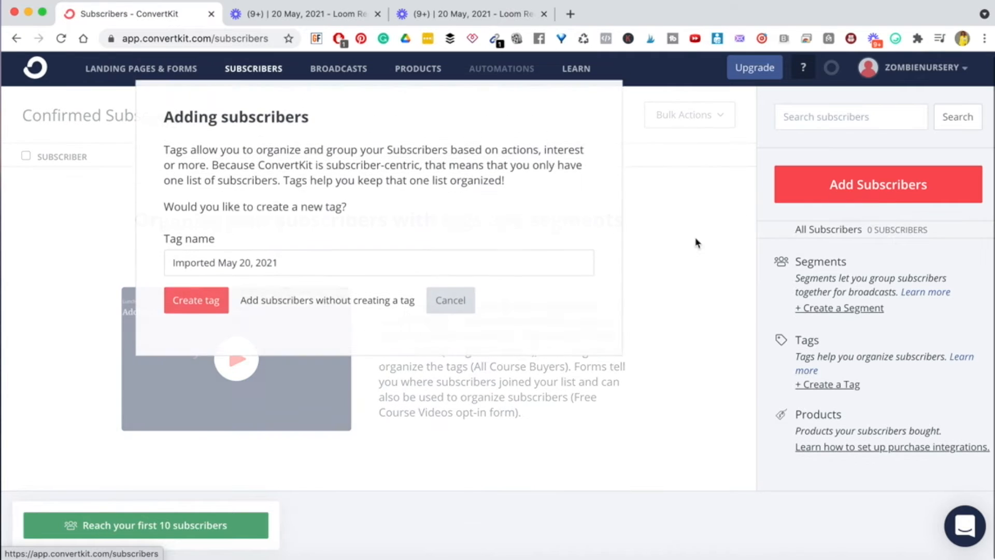
{"action": "triple_click", "coordinate": [198, 203]}
{"action": "triple_click", "coordinate": [192, 173]}
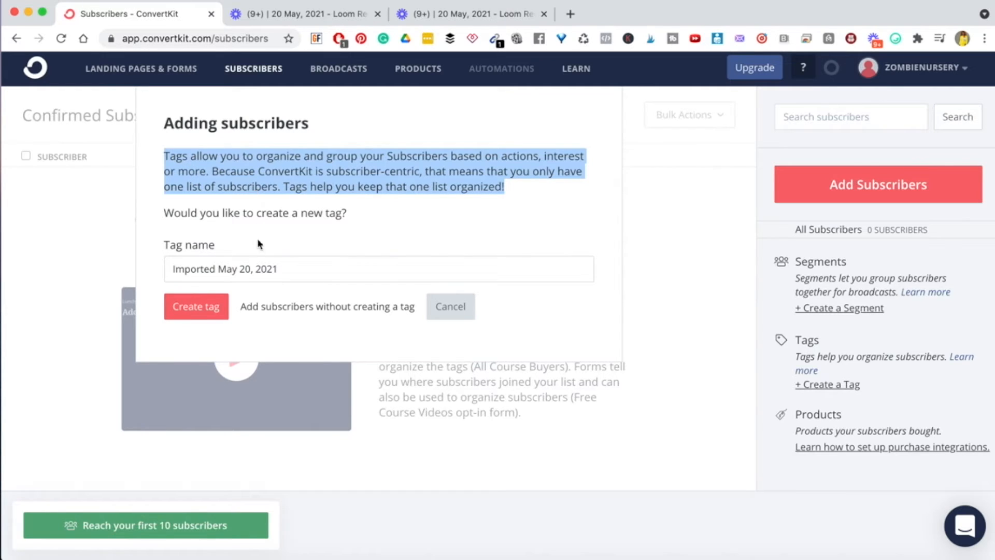
{"action": "triple_click", "coordinate": [224, 275]}
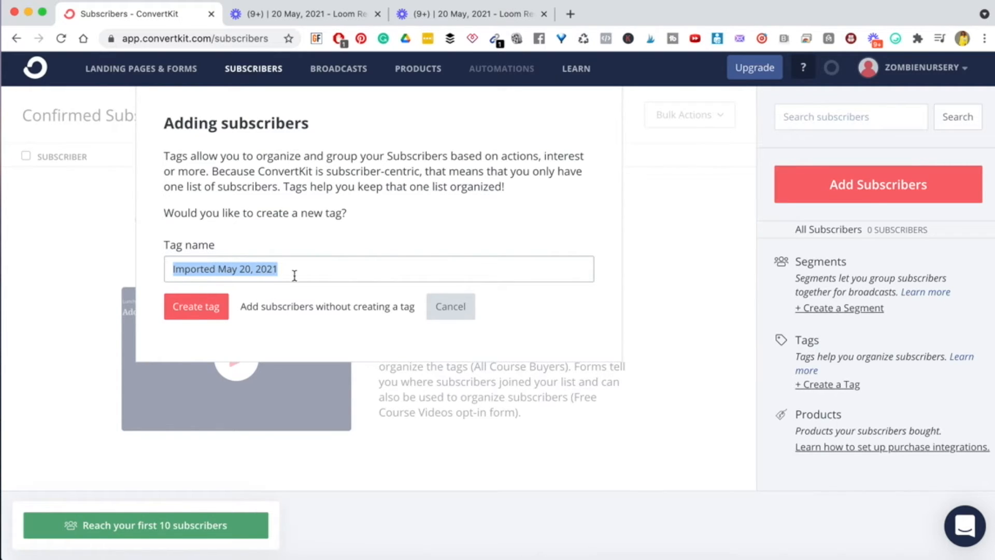
{"action": "left_click", "coordinate": [272, 232]}
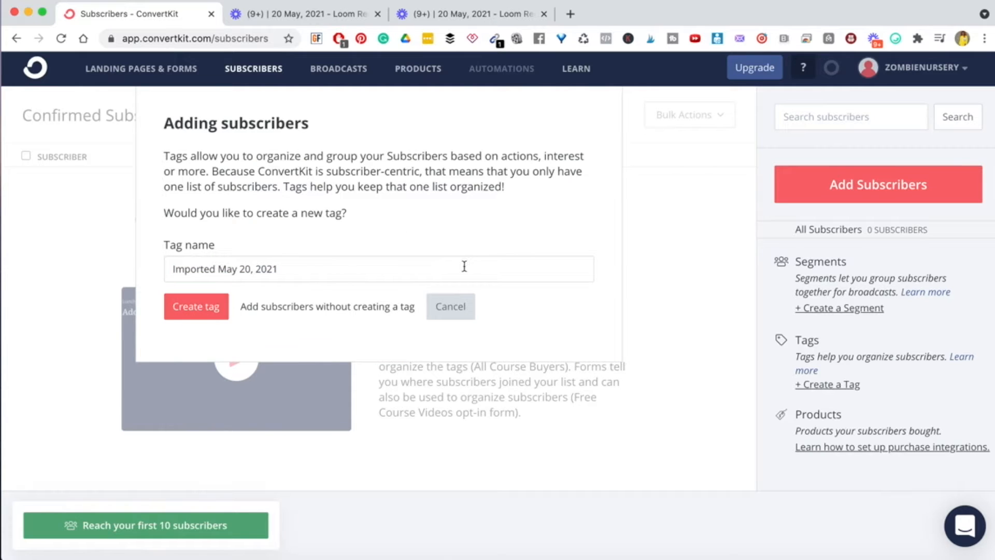
{"action": "left_click", "coordinate": [195, 309]}
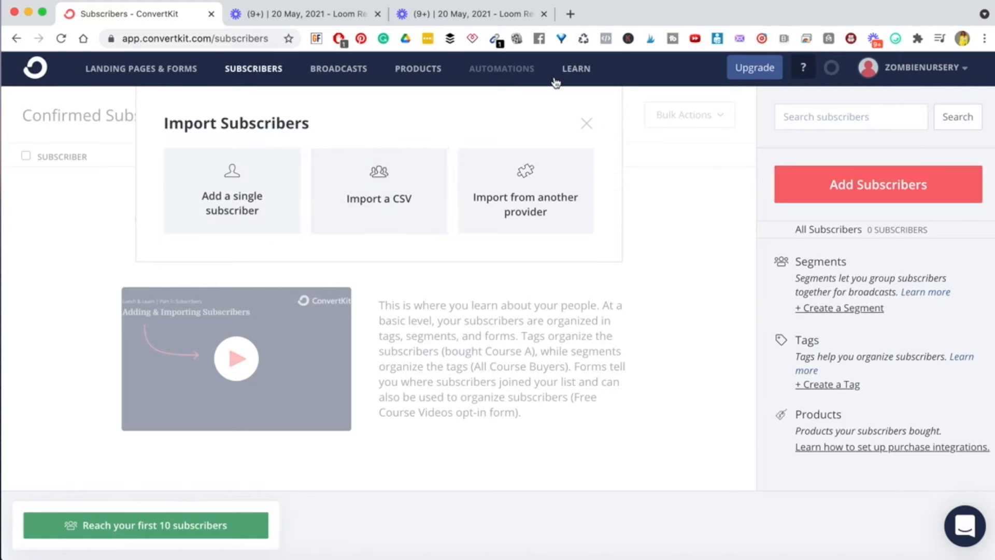
{"action": "left_click", "coordinate": [398, 202]}
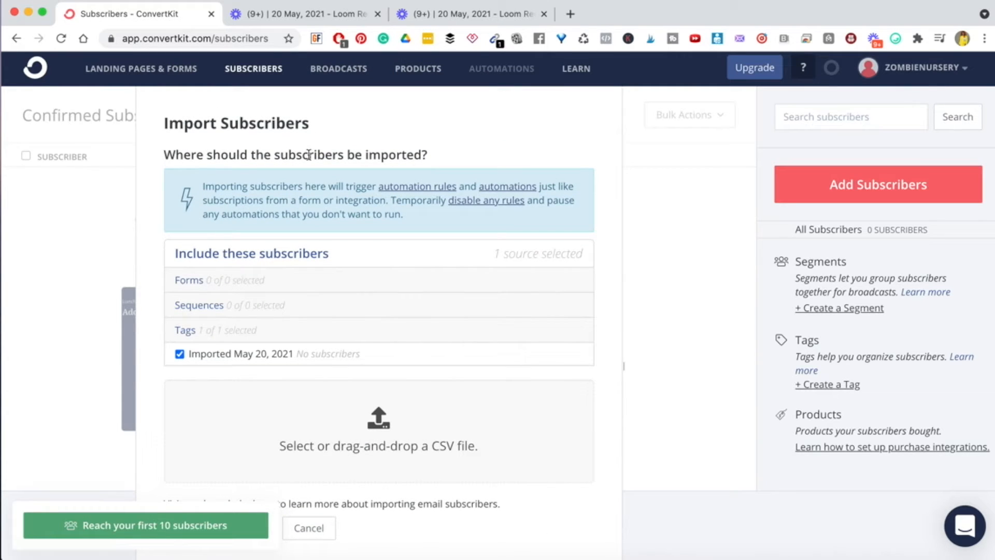
{"action": "scroll", "coordinate": [320, 325], "scroll_direction": "down", "scroll_amount": 1}
{"action": "scroll", "coordinate": [320, 324], "scroll_direction": "down", "scroll_amount": 1}
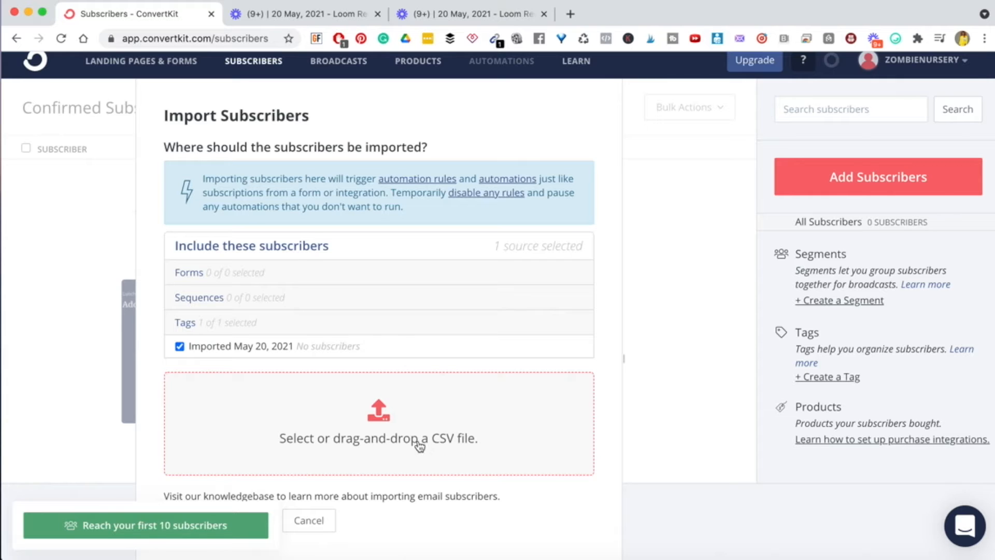
{"action": "left_click", "coordinate": [381, 408]}
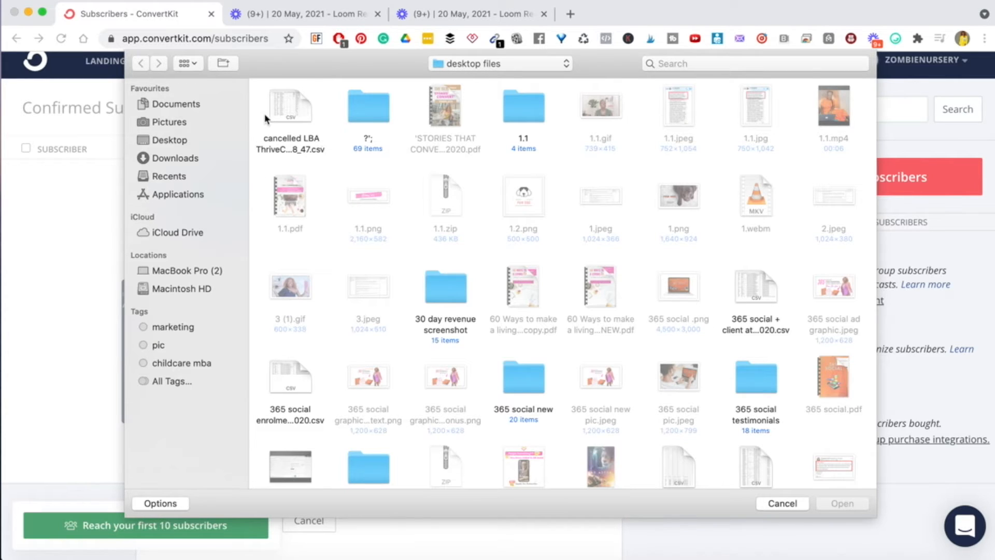
{"action": "left_click", "coordinate": [282, 121]}
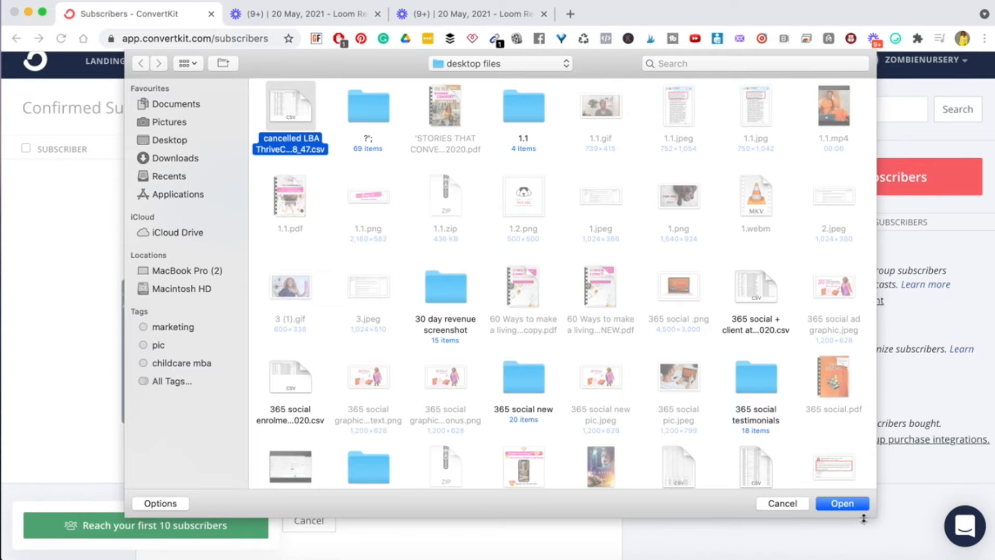
{"action": "left_click", "coordinate": [841, 503]}
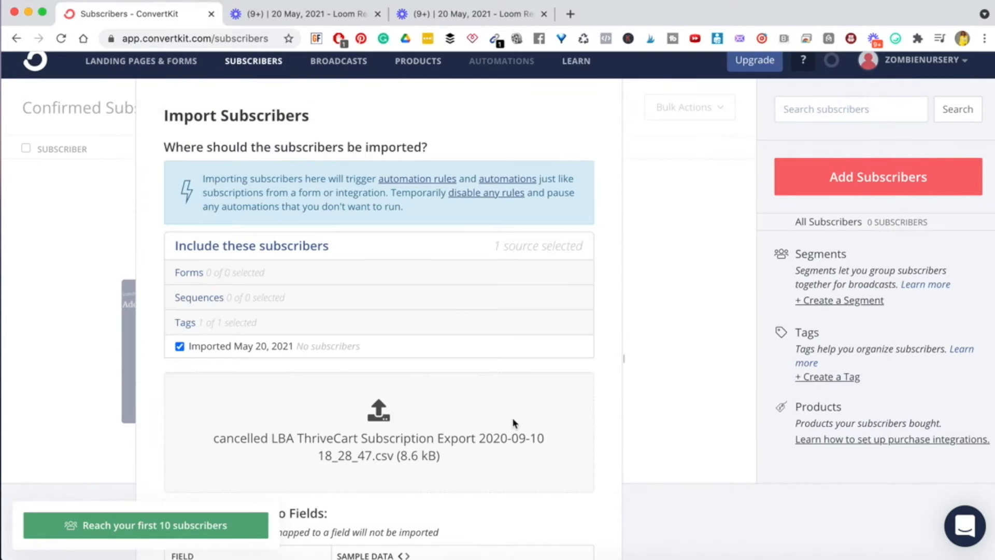
- Review the Map the Columns to Fields table, including the first_name and last_name sample values
{"action": "scroll", "coordinate": [555, 472], "scroll_direction": "down", "scroll_amount": 2}
{"action": "scroll", "coordinate": [559, 476], "scroll_direction": "down", "scroll_amount": 4}
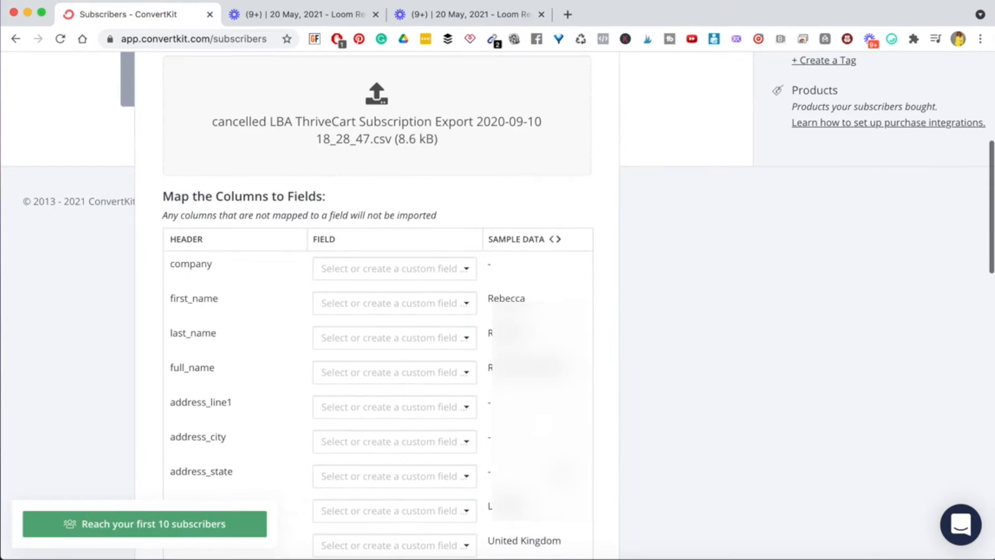
{"action": "scroll", "coordinate": [559, 476], "scroll_direction": "up", "scroll_amount": 2}
{"action": "scroll", "coordinate": [559, 476], "scroll_direction": "down", "scroll_amount": 2}
{"action": "scroll", "coordinate": [365, 267], "scroll_direction": "down", "scroll_amount": 3}
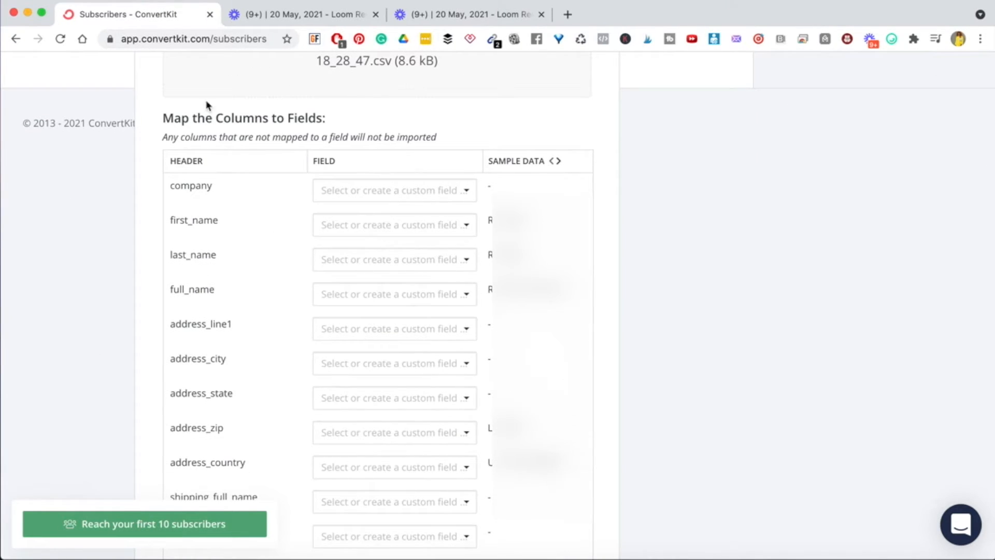
{"action": "triple_click", "coordinate": [171, 116]}
{"action": "left_click", "coordinate": [239, 116]}
{"action": "scroll", "coordinate": [295, 374], "scroll_direction": "down", "scroll_amount": 15}
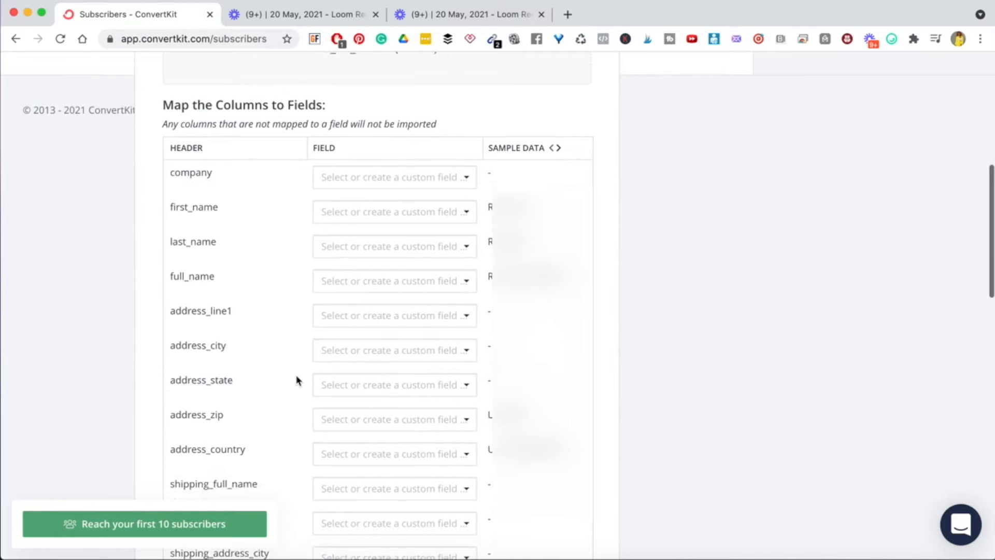
{"action": "scroll", "coordinate": [298, 381], "scroll_direction": "down", "scroll_amount": 4}
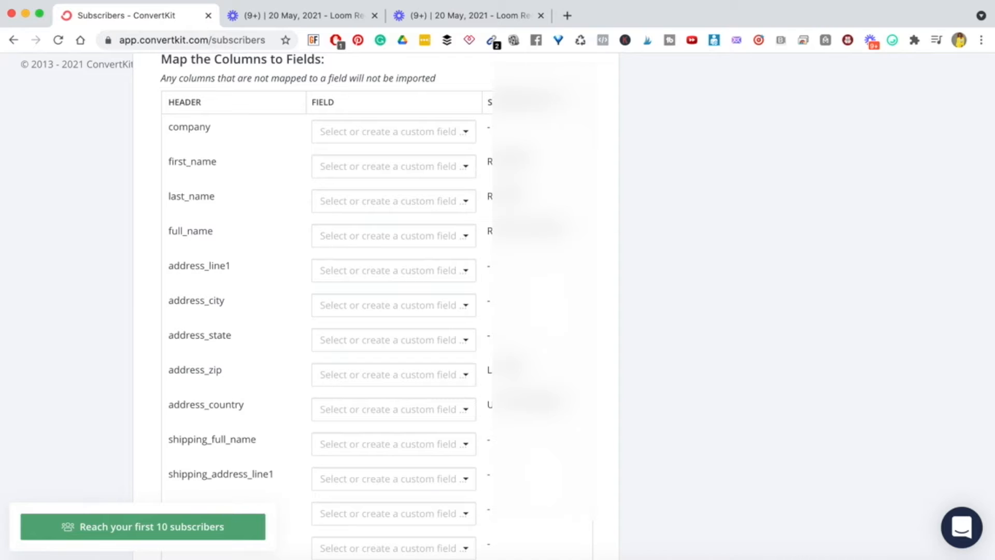
{"action": "double_click", "coordinate": [509, 162]}
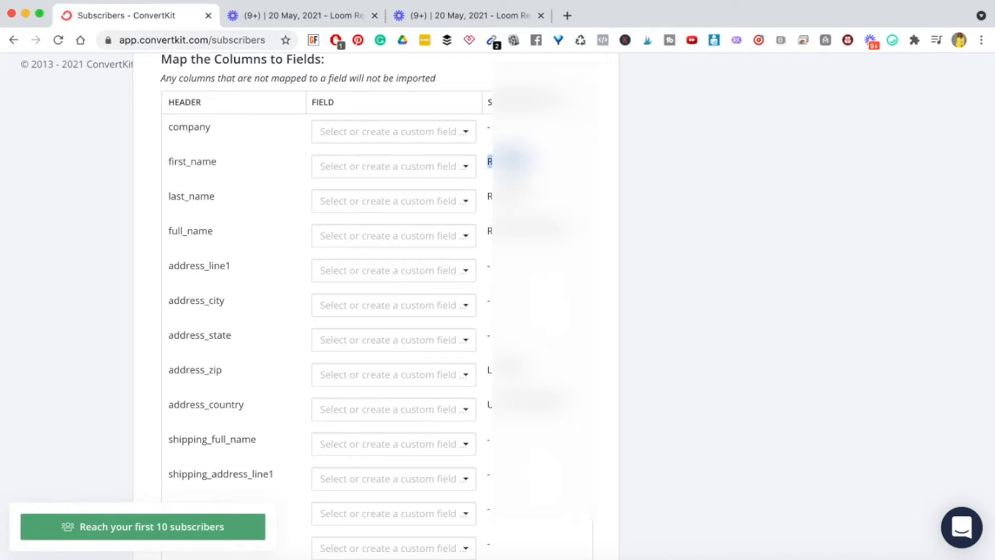
{"action": "double_click", "coordinate": [509, 196]}
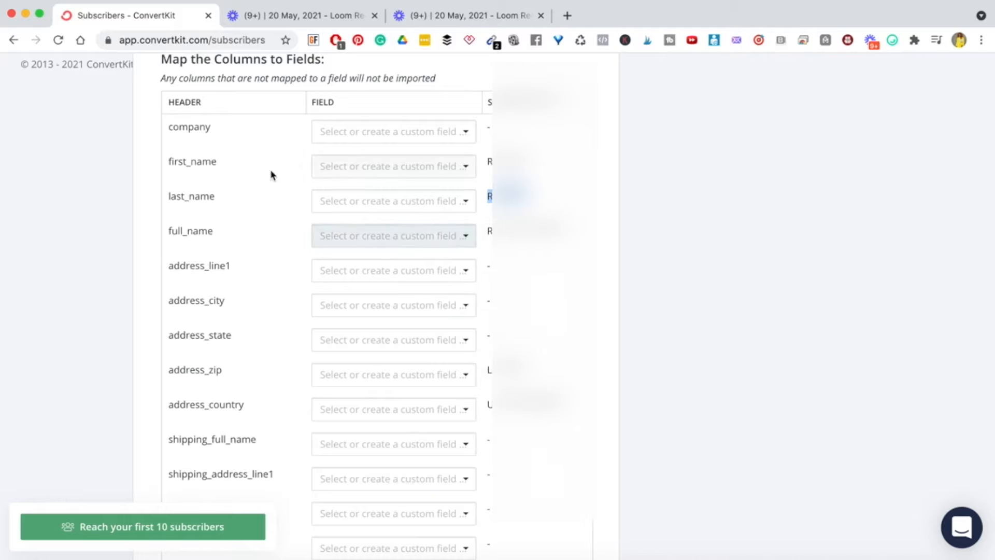
{"action": "double_click", "coordinate": [180, 159]}
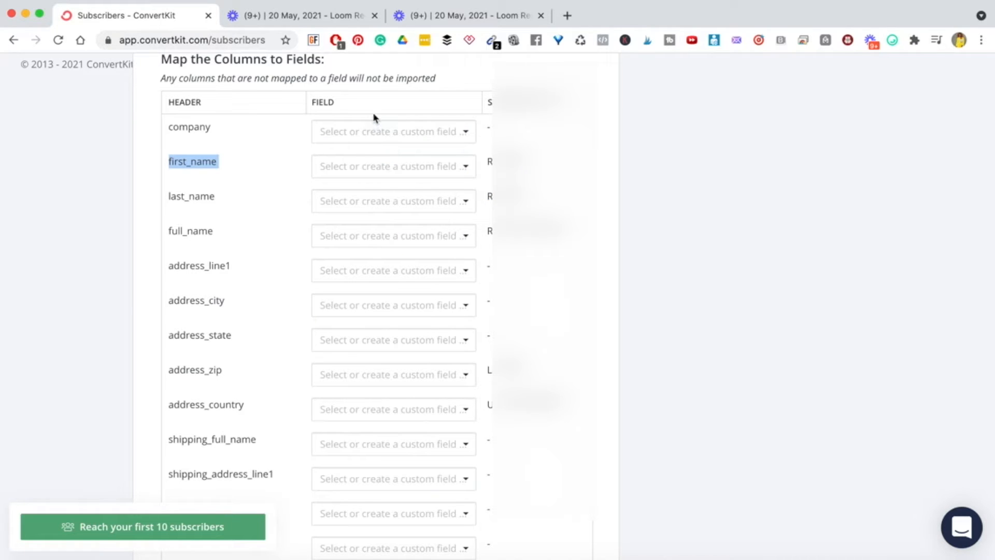
{"action": "scroll", "coordinate": [396, 410], "scroll_direction": "down", "scroll_amount": 1}
{"action": "scroll", "coordinate": [395, 410], "scroll_direction": "down", "scroll_amount": 15}
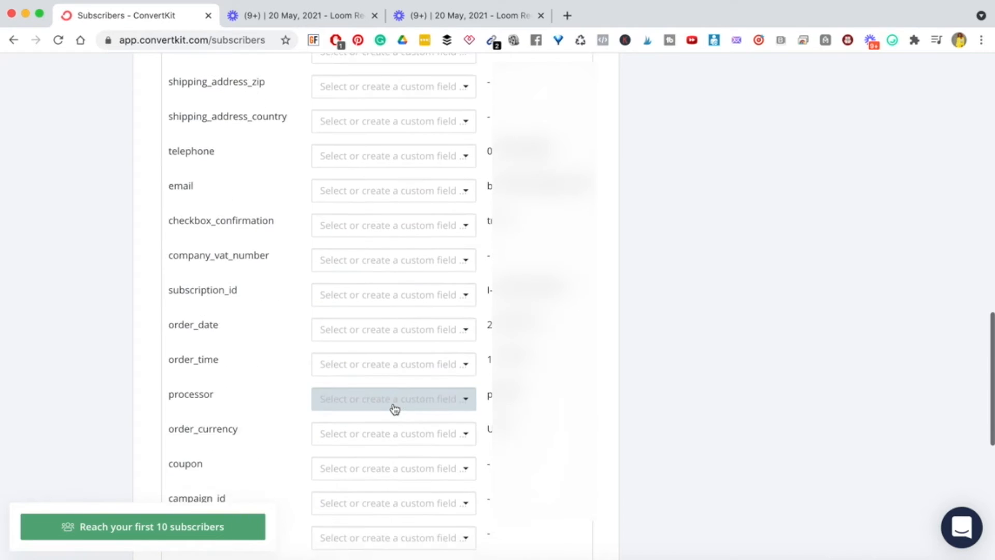
{"action": "scroll", "coordinate": [395, 408], "scroll_direction": "up", "scroll_amount": 13}
{"action": "scroll", "coordinate": [395, 408], "scroll_direction": "up", "scroll_amount": 10}
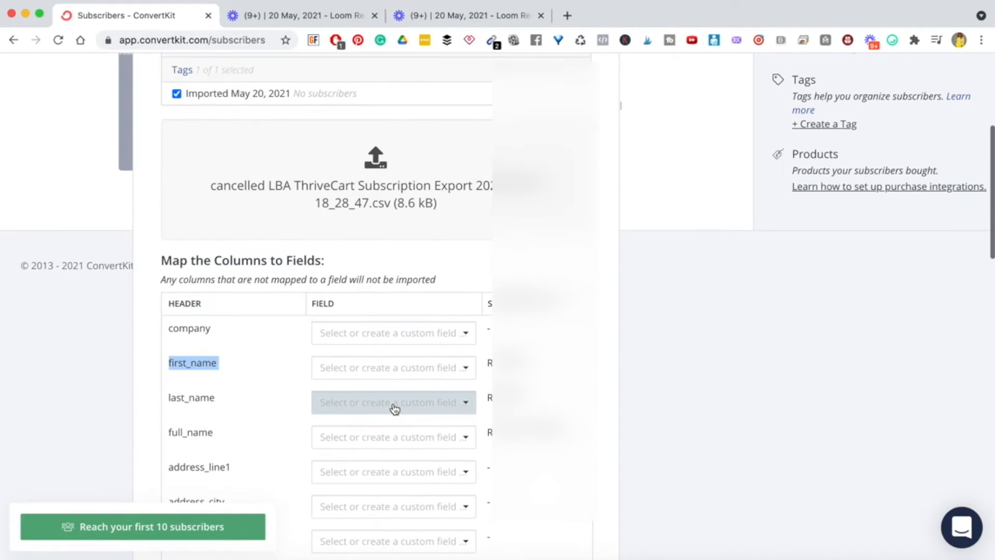
{"action": "scroll", "coordinate": [316, 339], "scroll_direction": "down", "scroll_amount": 4}
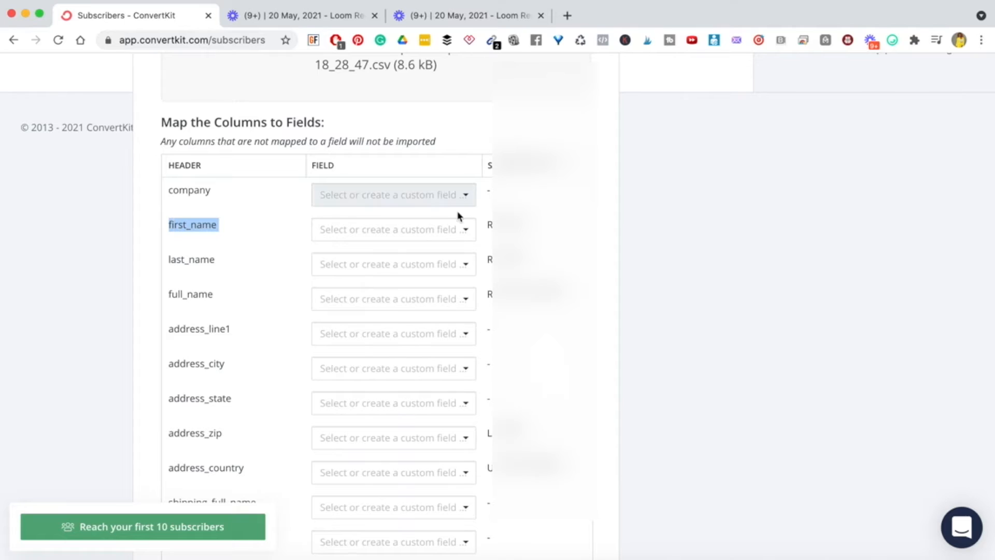
- Map the first_name column to the First name field
{"action": "left_click", "coordinate": [466, 230]}
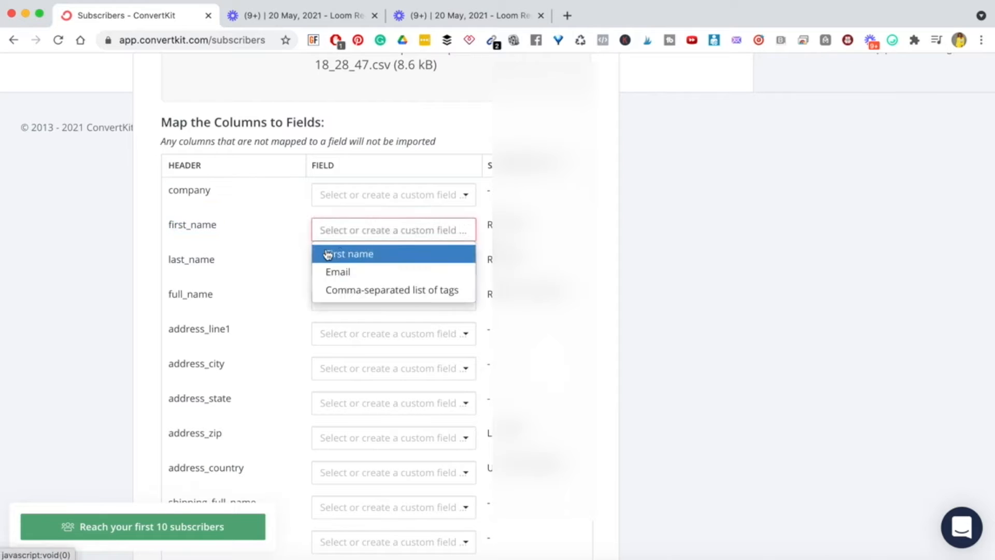
{"action": "left_click", "coordinate": [354, 256]}
{"action": "double_click", "coordinate": [511, 226]}
{"action": "left_click", "coordinate": [557, 237]}
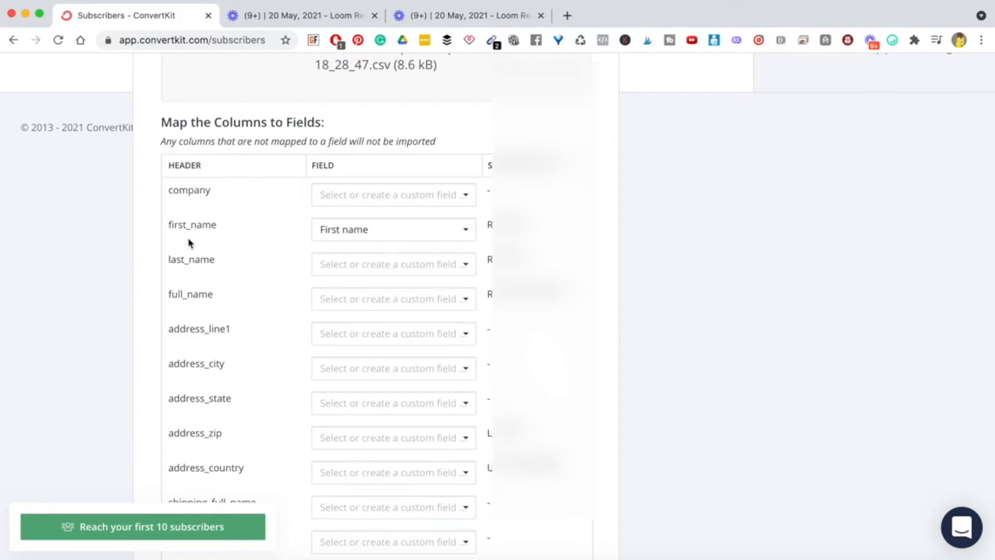
- Map the email column to the Email field and scan the remaining columns
{"action": "scroll", "coordinate": [208, 409], "scroll_direction": "down", "scroll_amount": 3}
{"action": "scroll", "coordinate": [207, 407], "scroll_direction": "down", "scroll_amount": 8}
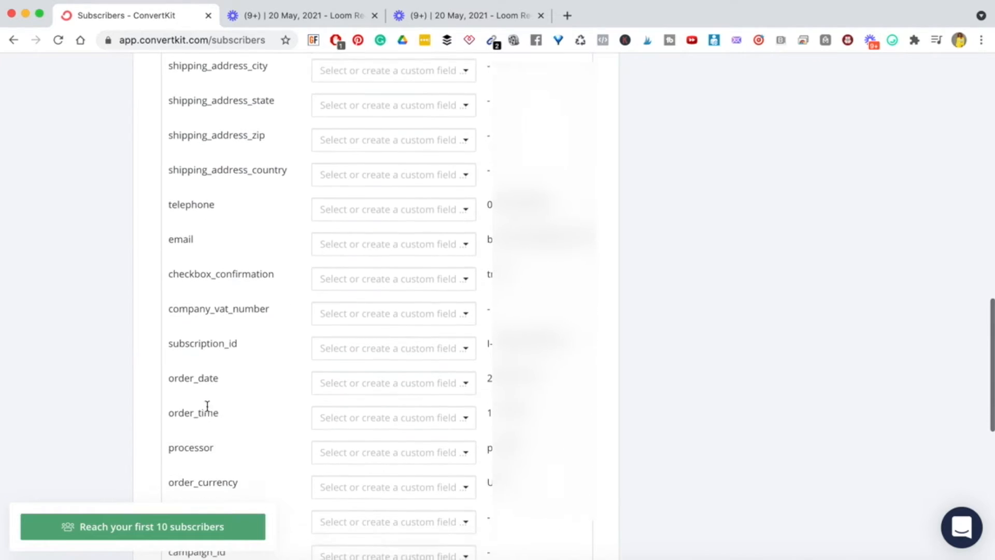
{"action": "scroll", "coordinate": [207, 407], "scroll_direction": "down", "scroll_amount": 2}
{"action": "double_click", "coordinate": [180, 161]}
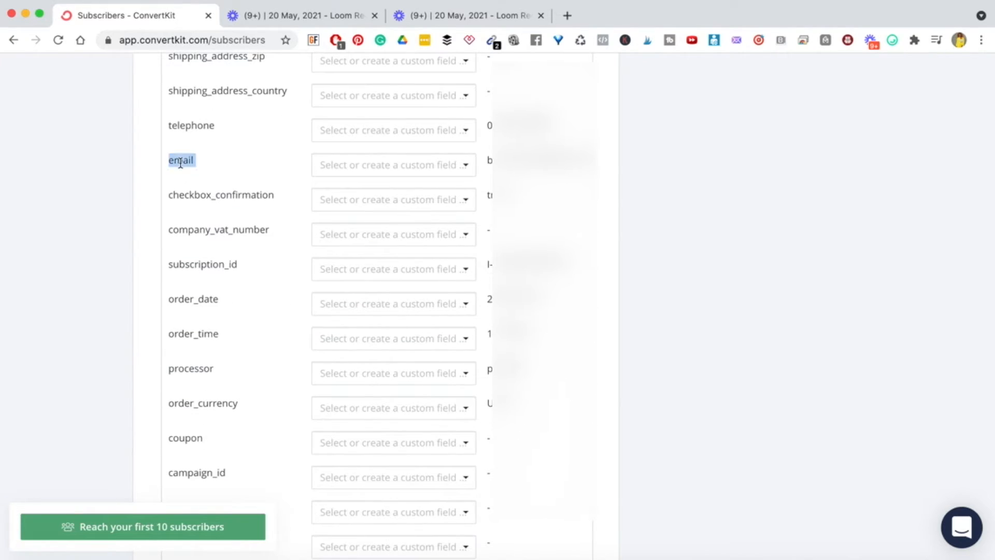
{"action": "triple_click", "coordinate": [562, 159]}
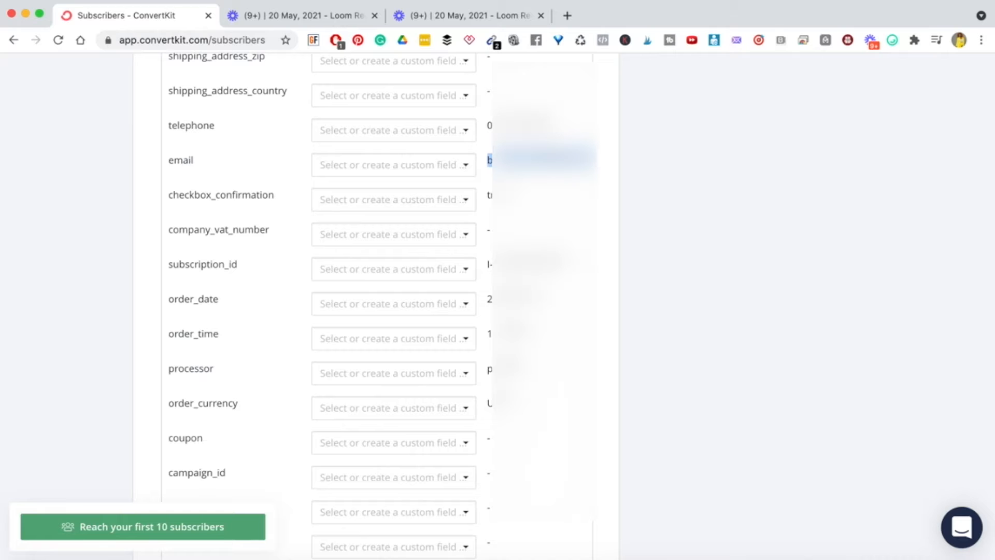
{"action": "left_click", "coordinate": [459, 166]}
{"action": "left_click", "coordinate": [338, 210]}
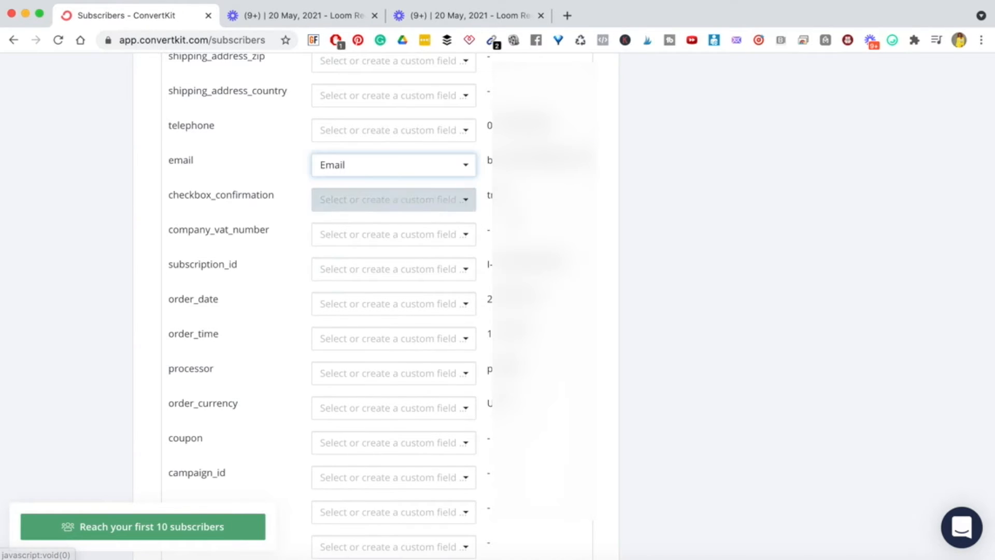
{"action": "scroll", "coordinate": [367, 227], "scroll_direction": "up", "scroll_amount": 20}
{"action": "scroll", "coordinate": [372, 382], "scroll_direction": "down", "scroll_amount": 20}
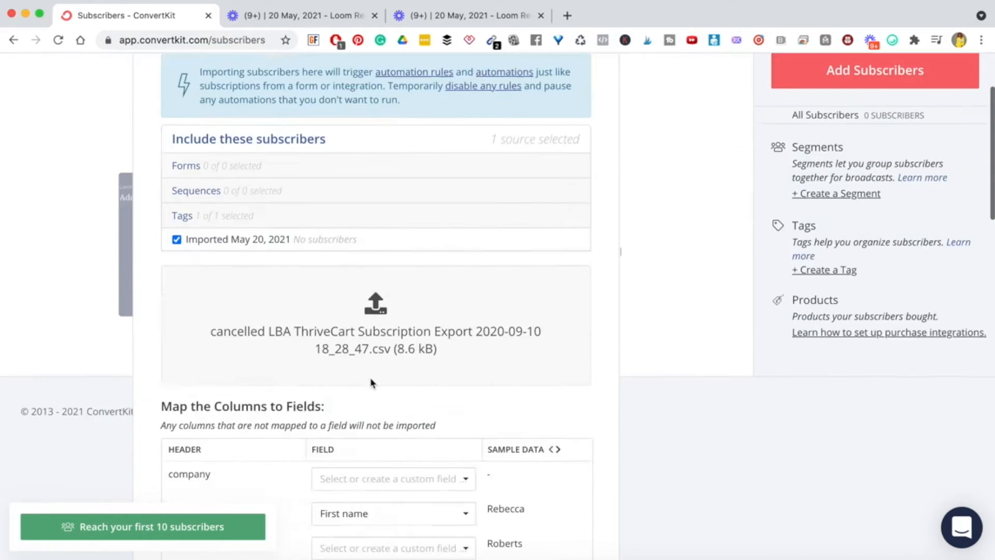
{"action": "scroll", "coordinate": [371, 382], "scroll_direction": "down", "scroll_amount": 5}
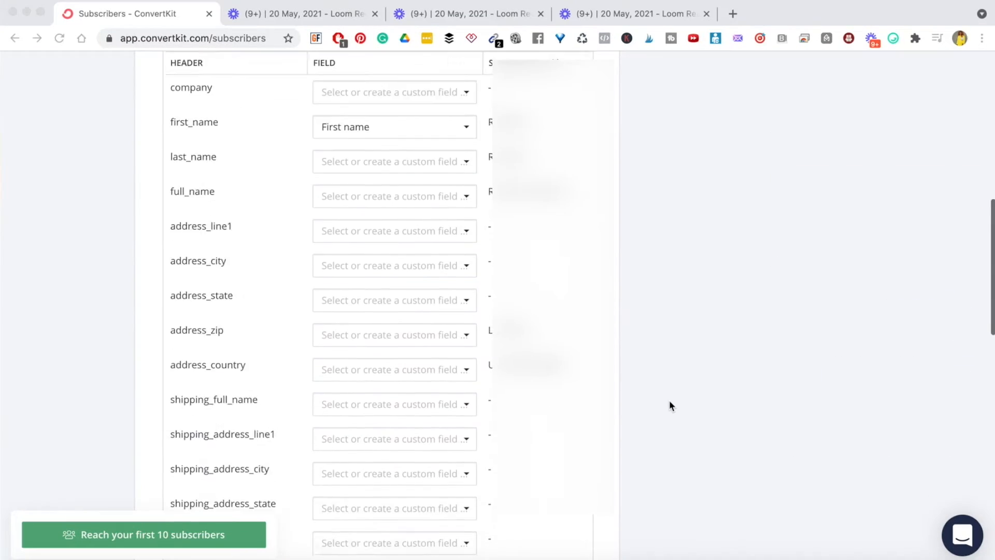
{"action": "scroll", "coordinate": [669, 405], "scroll_direction": "down", "scroll_amount": 15}
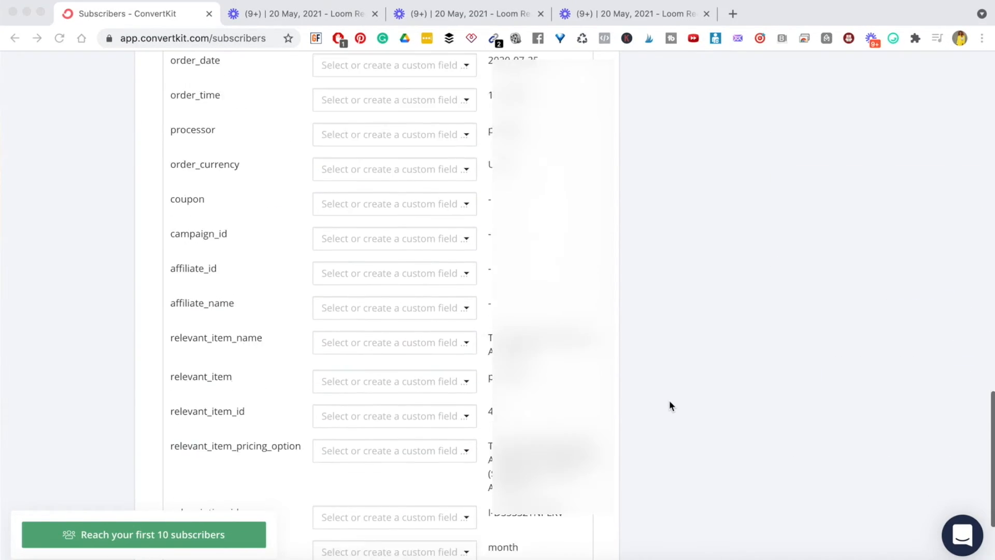
{"action": "scroll", "coordinate": [670, 405], "scroll_direction": "up", "scroll_amount": 2}
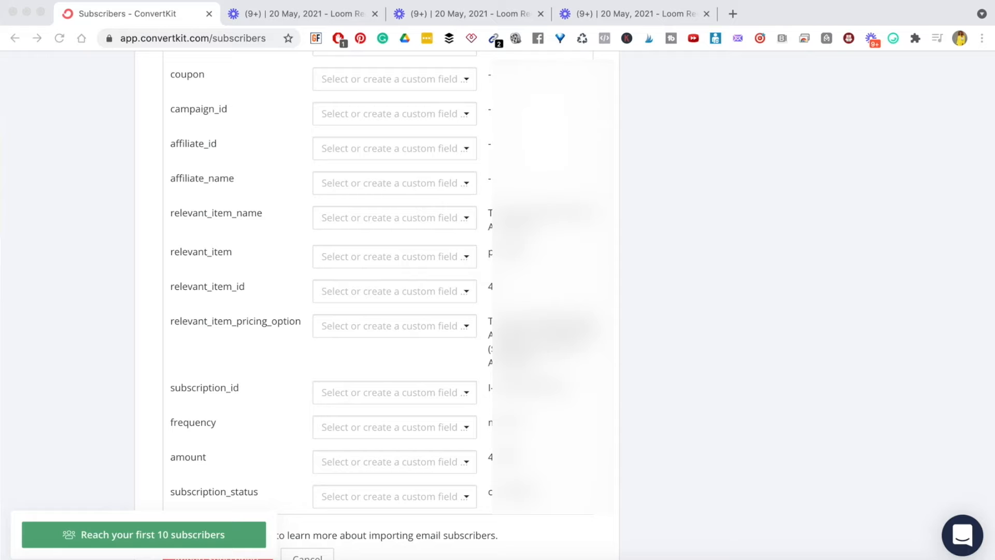
{"action": "scroll", "coordinate": [236, 536], "scroll_direction": "down", "scroll_amount": 2}
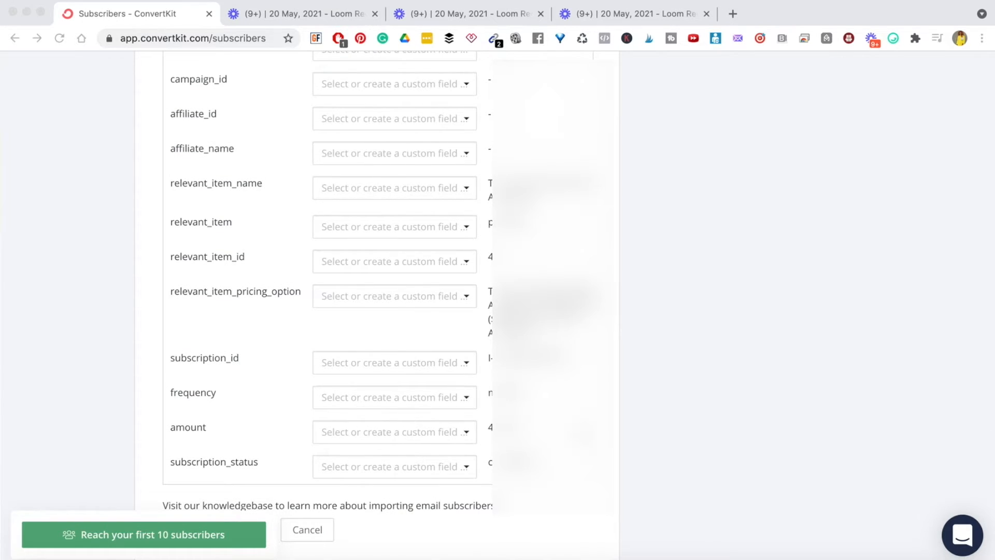
{"action": "scroll", "coordinate": [300, 512], "scroll_direction": "up", "scroll_amount": 2}
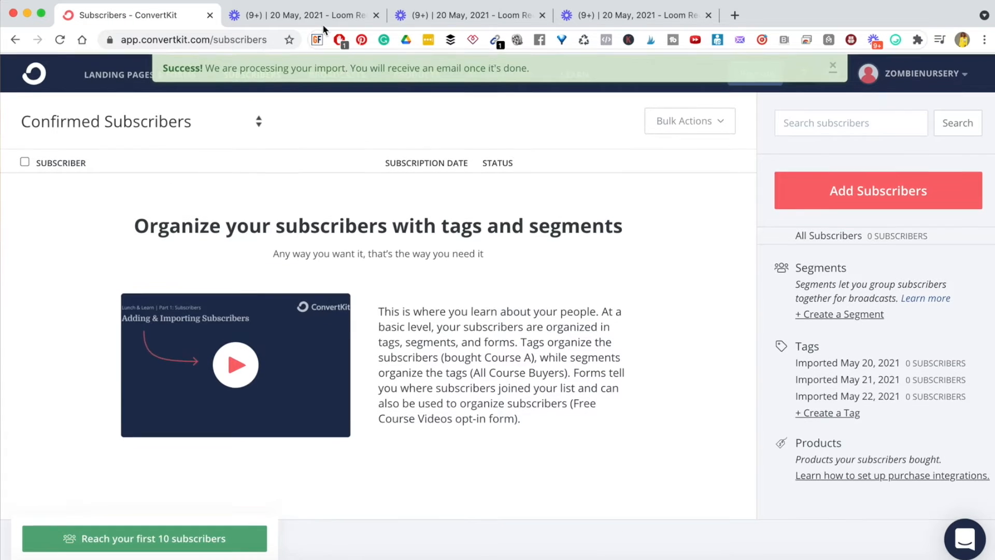
- Read the 'Success! We are processing your import' banner on the Subscribers page
{"action": "double_click", "coordinate": [189, 64]}
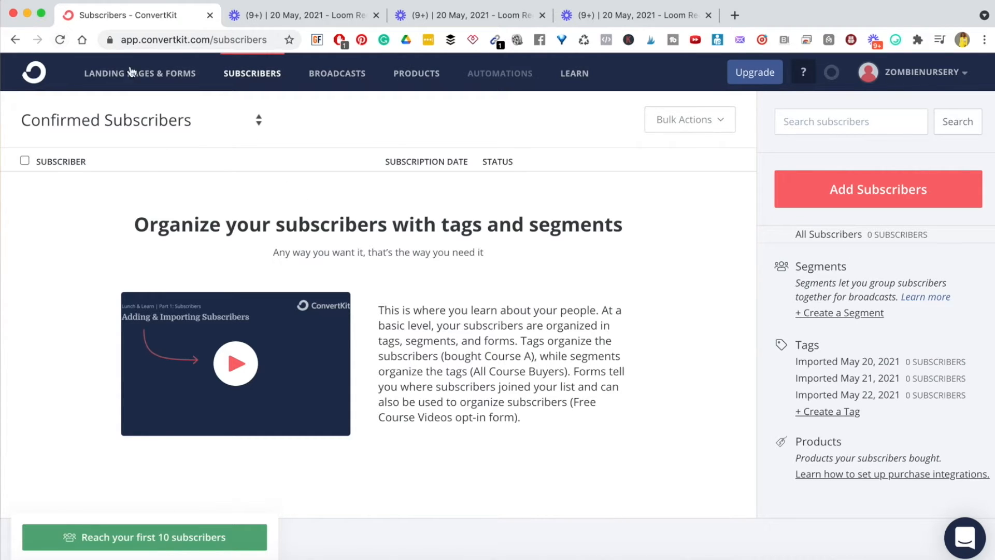
- Reload the Subscribers page and check the 27 new subscribers on May 20, 2021
{"action": "left_click", "coordinate": [58, 41]}
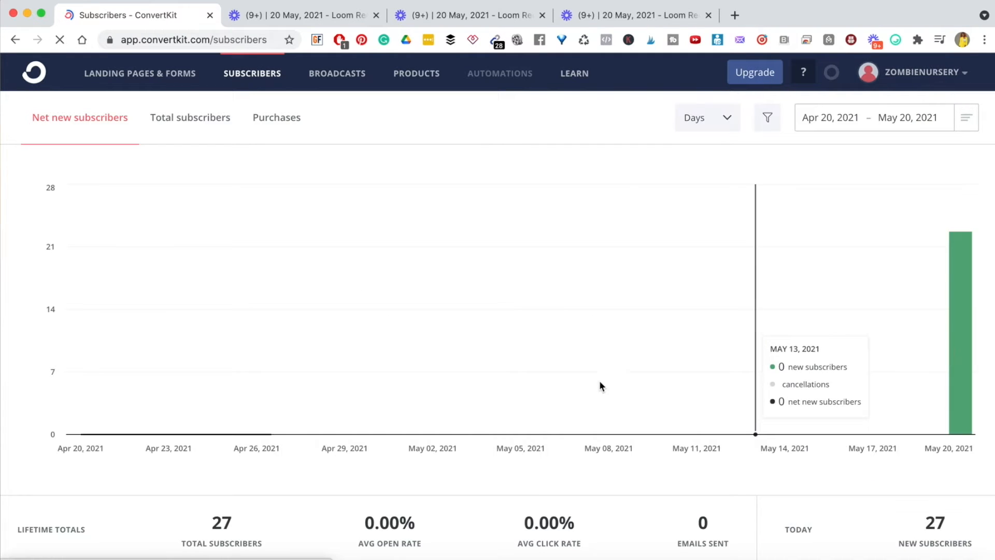
{"action": "scroll", "coordinate": [854, 456], "scroll_direction": "down", "scroll_amount": 2}
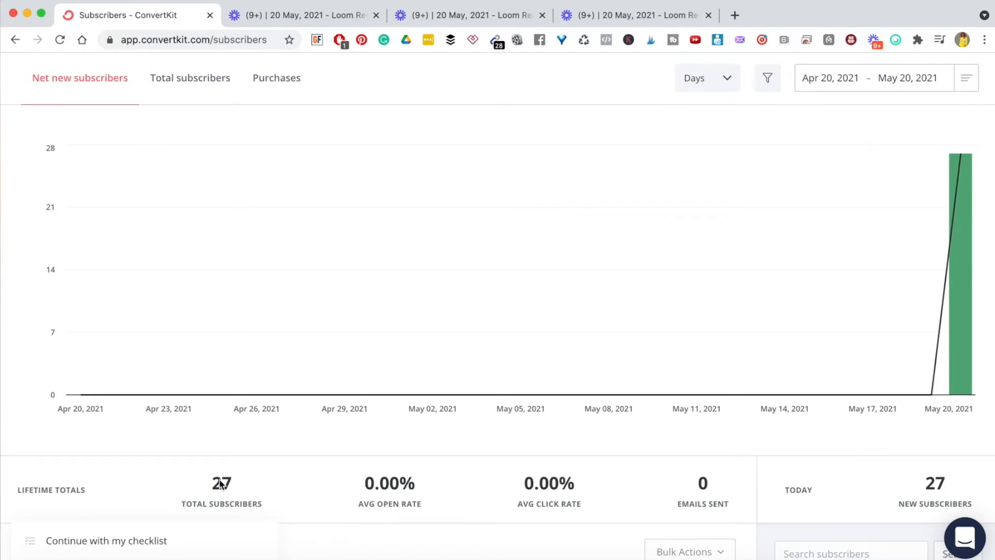
{"action": "mouse_move", "coordinate": [952, 352]}
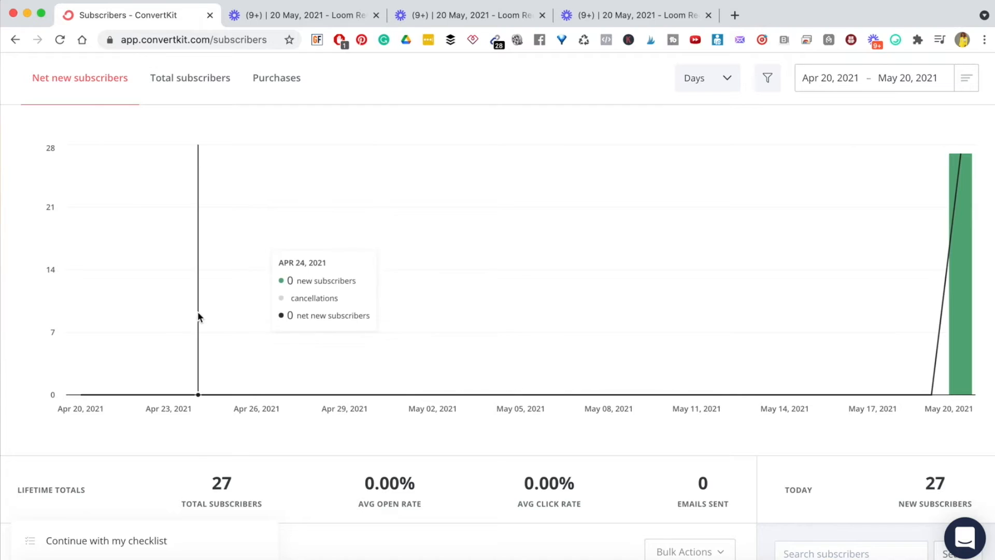
{"action": "scroll", "coordinate": [249, 151], "scroll_direction": "up", "scroll_amount": 2}
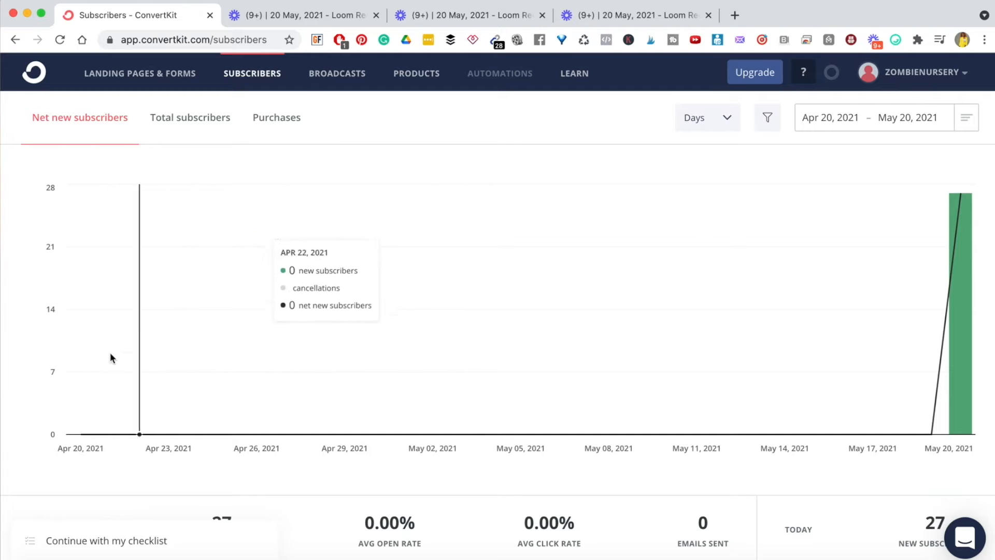
{"action": "scroll", "coordinate": [789, 295], "scroll_direction": "down", "scroll_amount": 3}
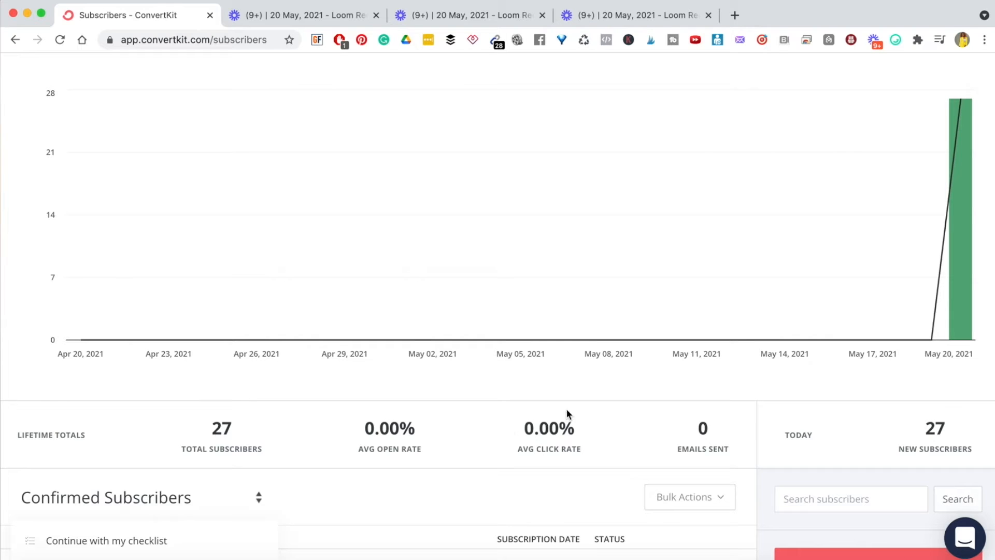
{"action": "triple_click", "coordinate": [709, 450]}
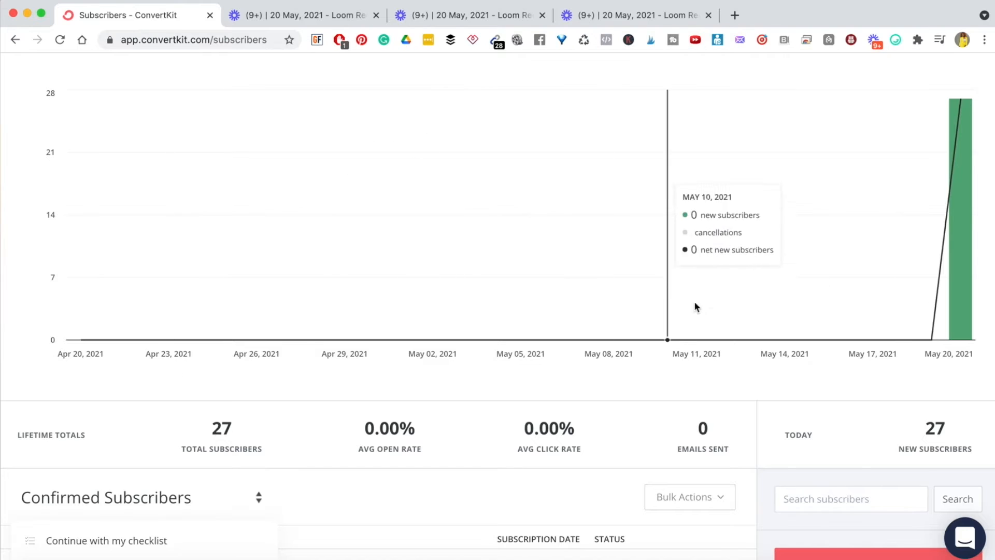
{"action": "scroll", "coordinate": [705, 321], "scroll_direction": "up", "scroll_amount": 3}
{"action": "scroll", "coordinate": [705, 321], "scroll_direction": "down", "scroll_amount": 2}
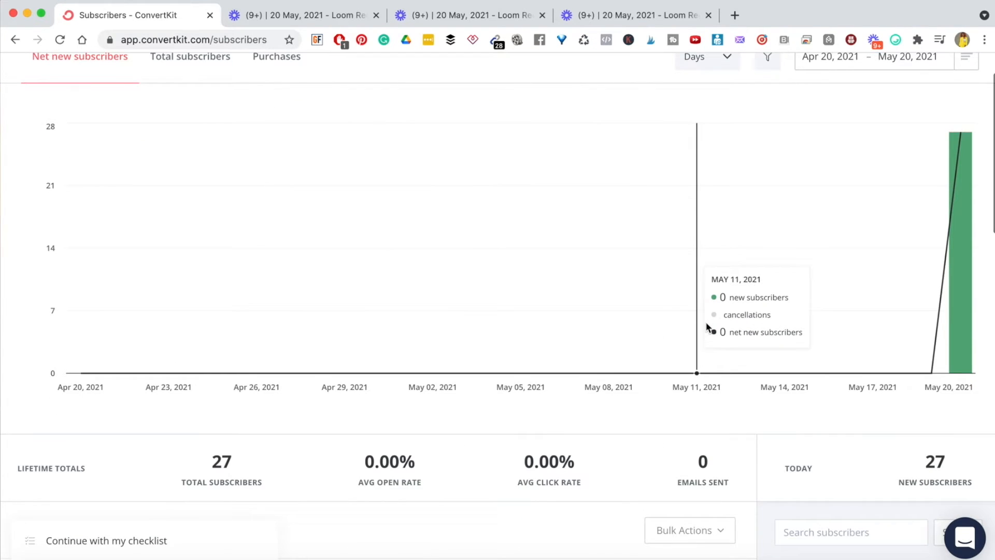
{"action": "scroll", "coordinate": [719, 452], "scroll_direction": "up", "scroll_amount": 1}
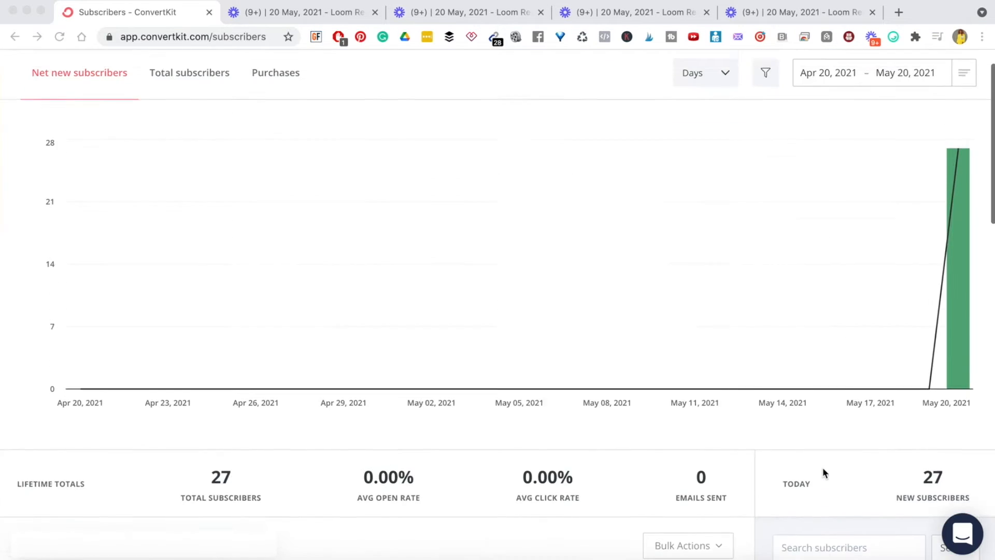
{"action": "scroll", "coordinate": [824, 469], "scroll_direction": "up", "scroll_amount": 1}
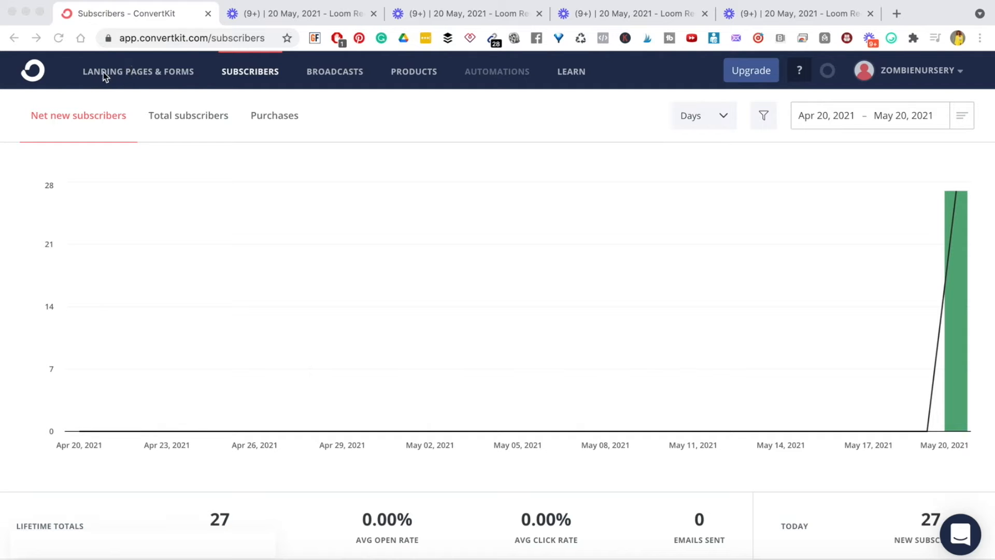
- Go to Landing Pages & Forms and answer ConvertBot 'I do not have a custom domain'
{"action": "left_click", "coordinate": [167, 71]}
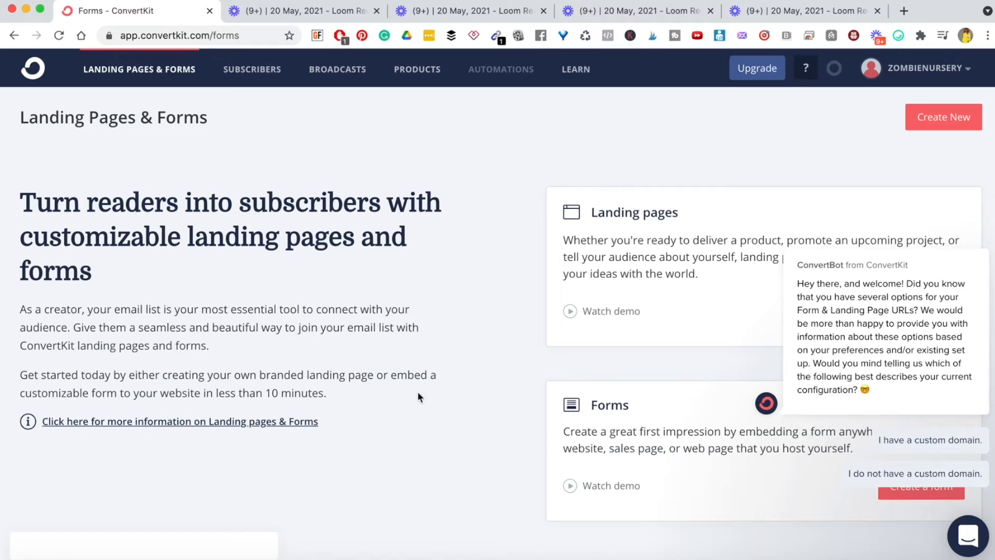
{"action": "mouse_move", "coordinate": [915, 283]}
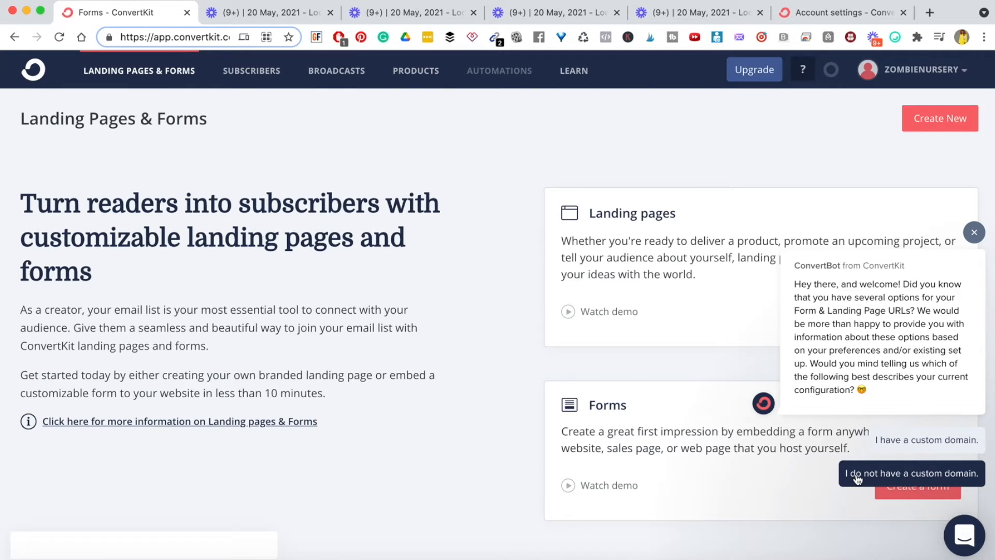
{"action": "left_click", "coordinate": [913, 475]}
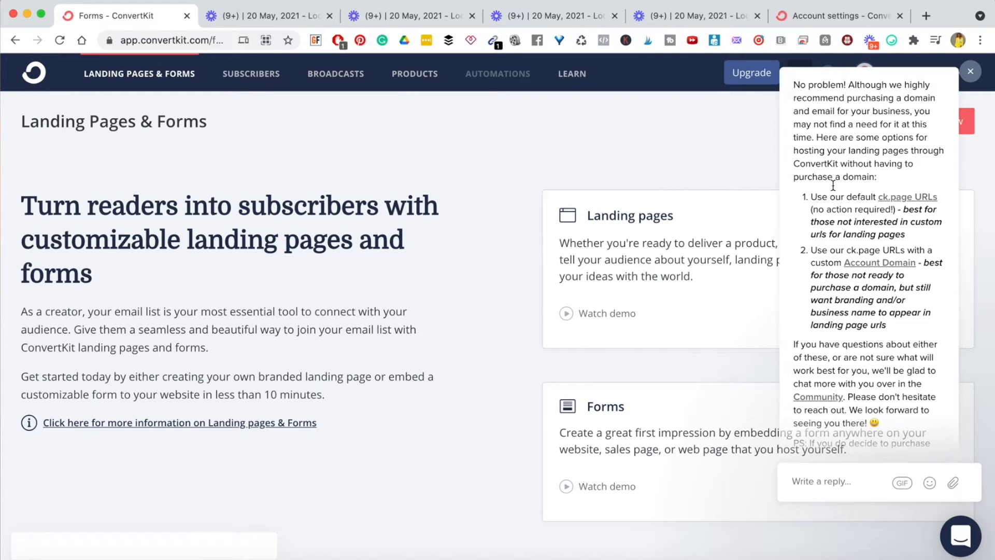
{"action": "left_click_drag", "start_coordinate": [814, 200], "coordinate": [929, 238]}
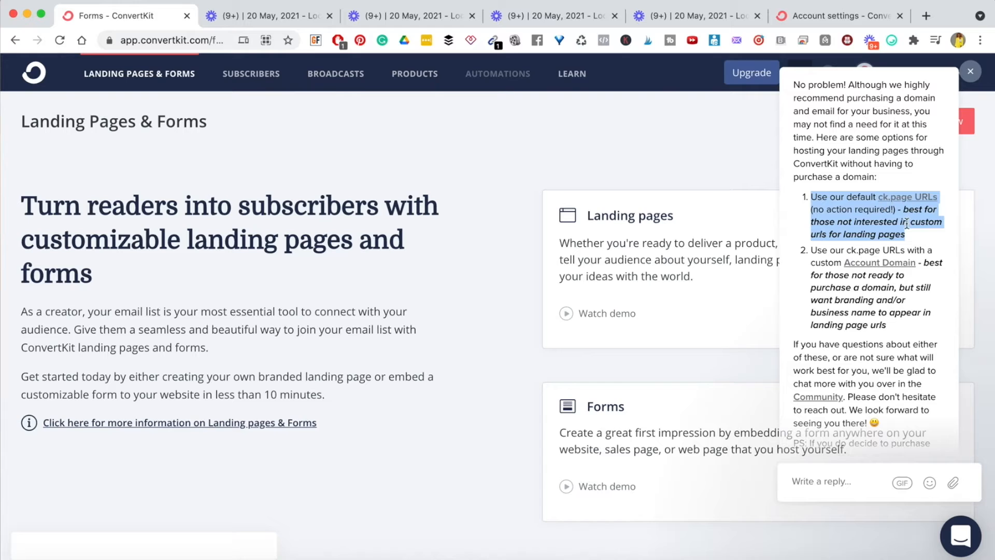
{"action": "left_click", "coordinate": [806, 236]}
{"action": "left_click_drag", "start_coordinate": [817, 251], "coordinate": [920, 326]}
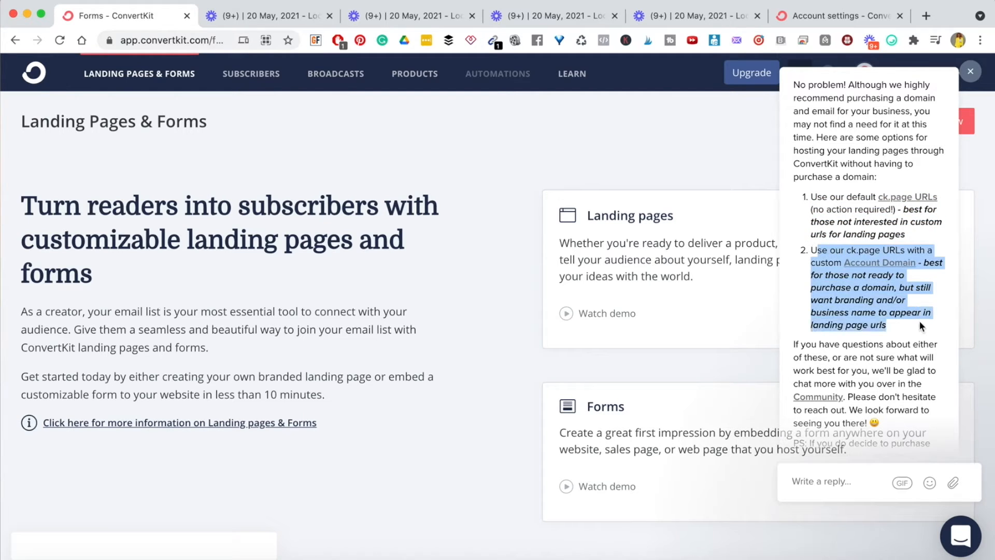
- Close the ConvertBot chat and review the Forms and Landing pages cards
{"action": "left_click", "coordinate": [971, 74]}
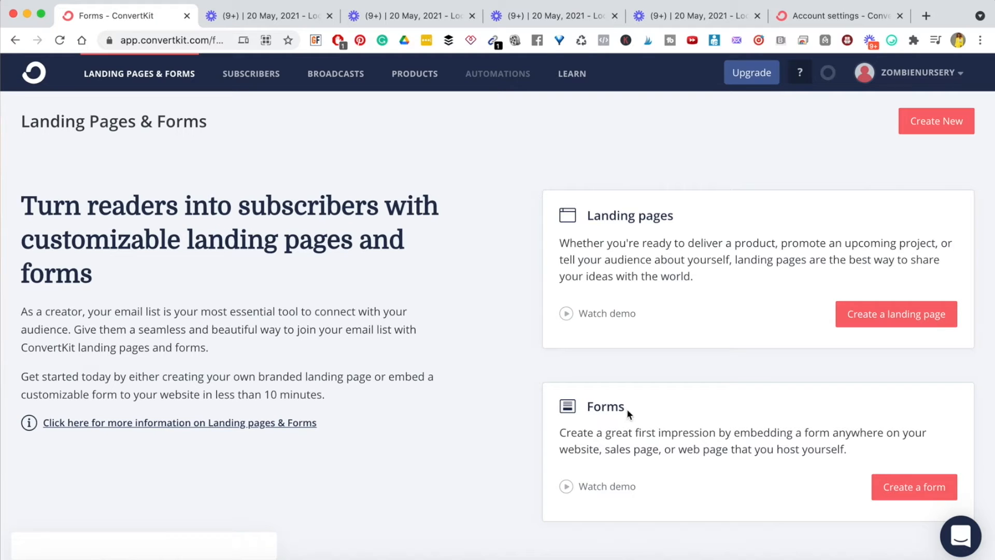
{"action": "double_click", "coordinate": [590, 405]}
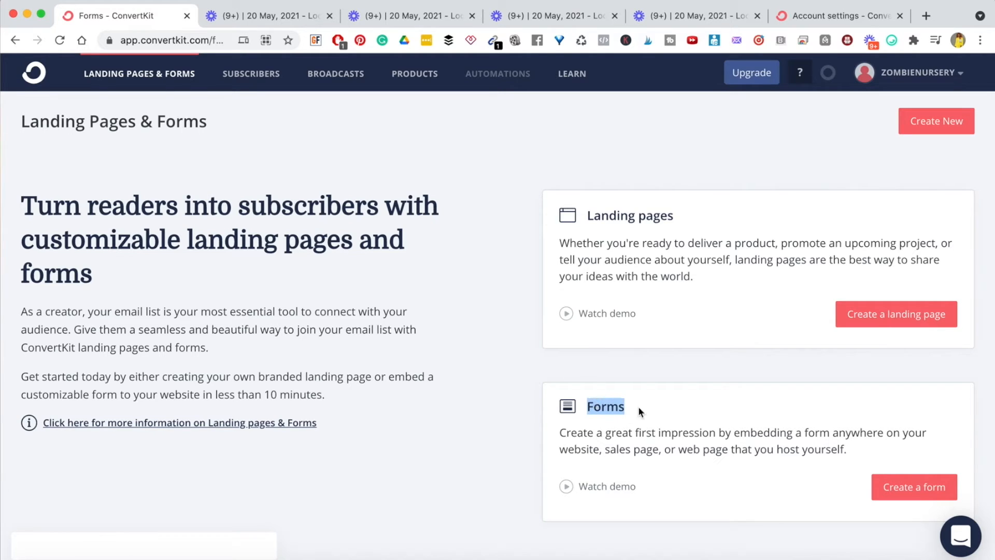
{"action": "triple_click", "coordinate": [644, 434]}
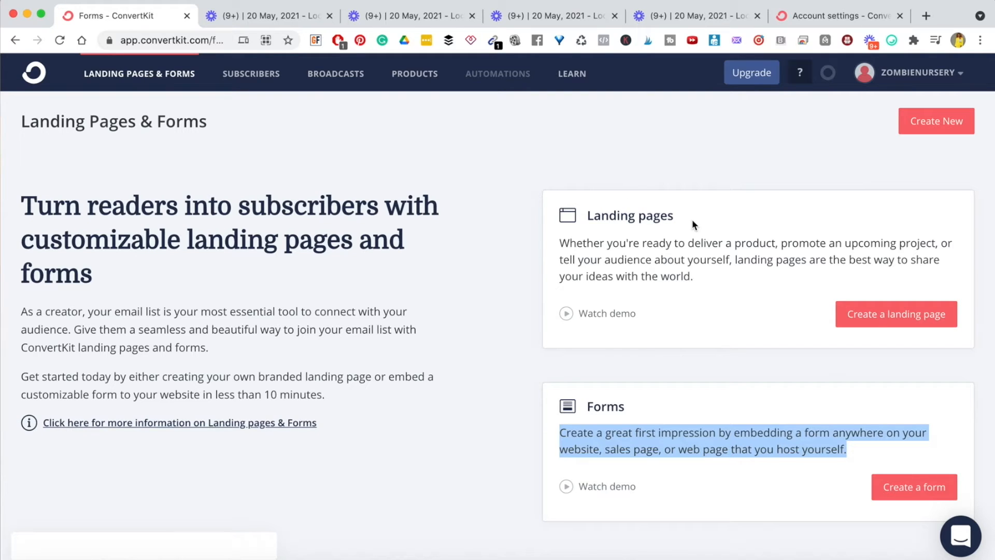
{"action": "triple_click", "coordinate": [613, 214]}
{"action": "left_click", "coordinate": [651, 237]}
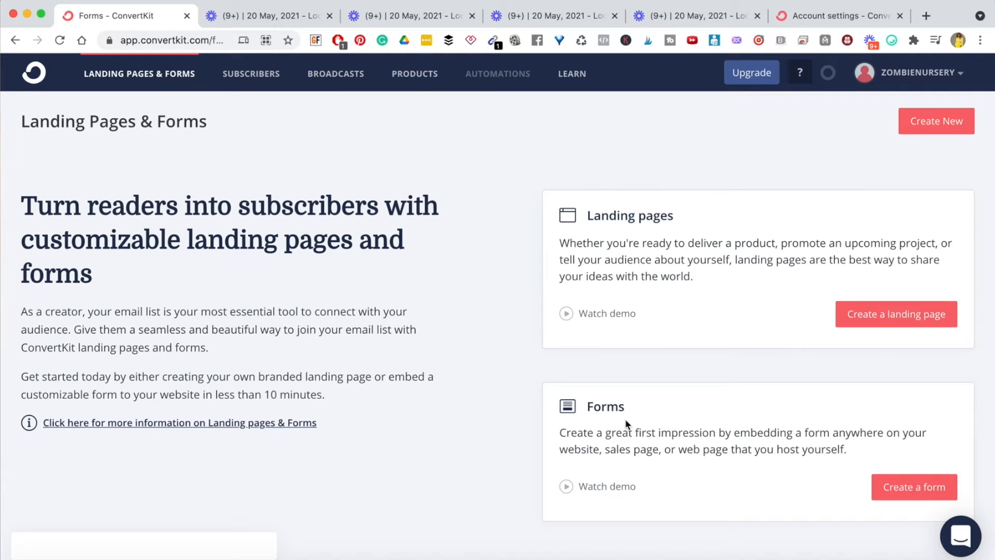
- Create a form from the Forms card
{"action": "left_click", "coordinate": [912, 495]}
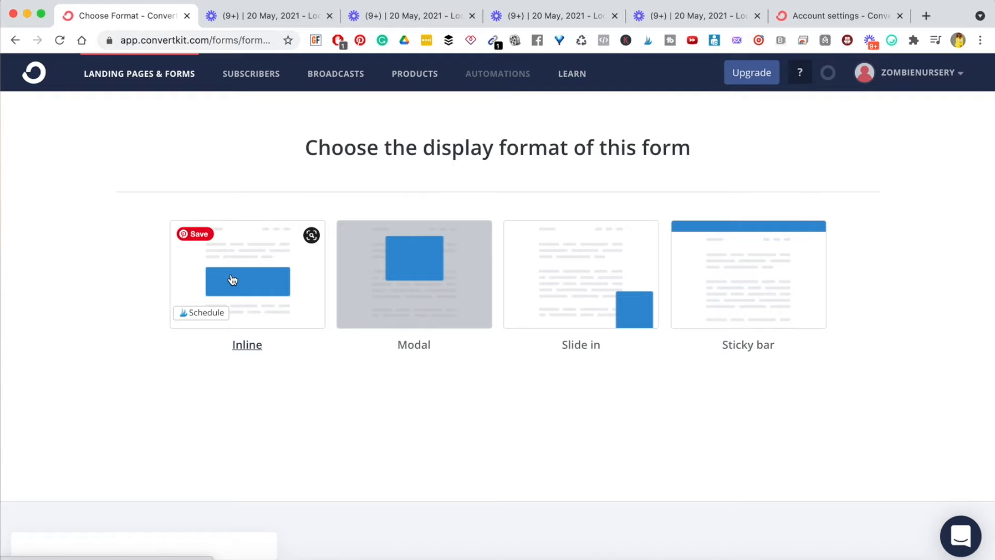
- Make the new form Inline with the Clare template and start adding another field
{"action": "left_click", "coordinate": [232, 280]}
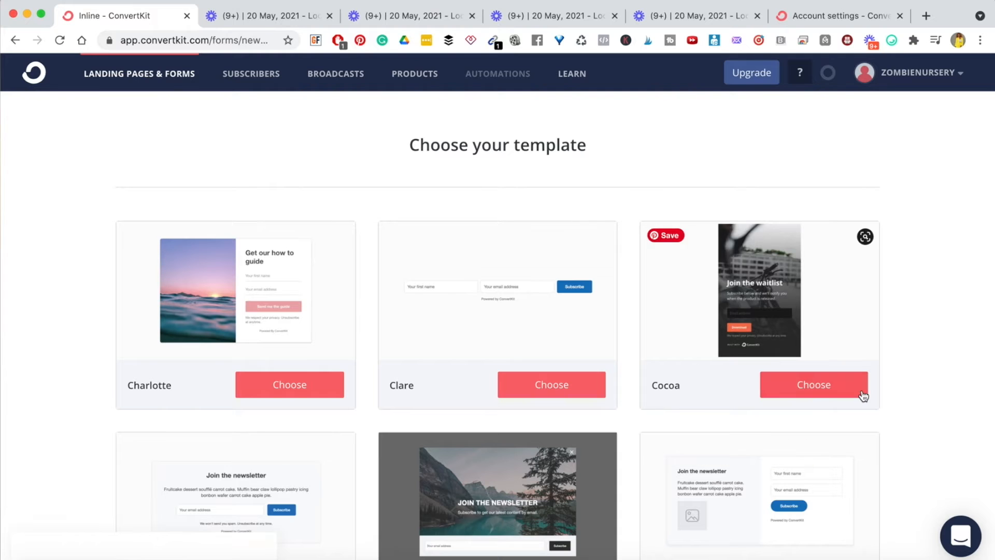
{"action": "scroll", "coordinate": [947, 395], "scroll_direction": "down", "scroll_amount": 3}
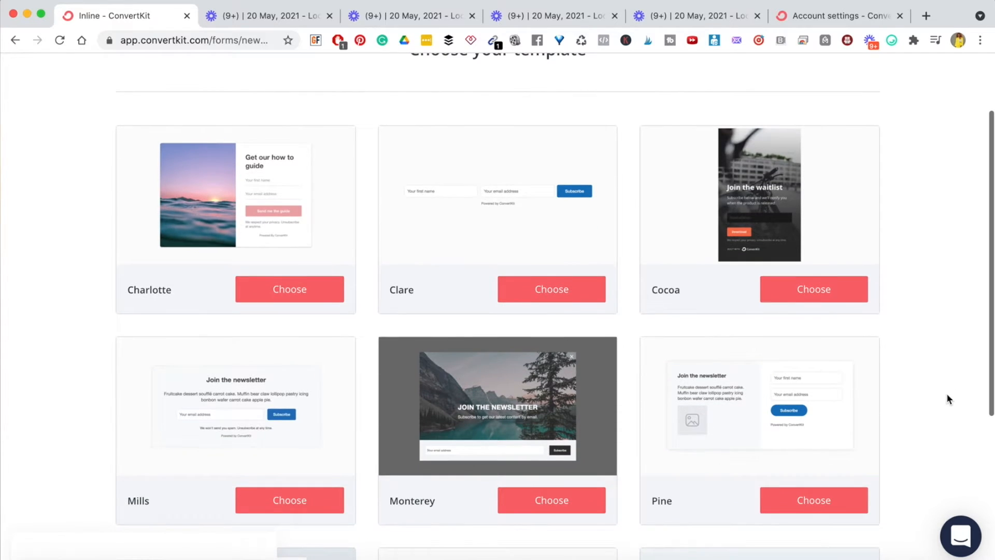
{"action": "scroll", "coordinate": [946, 393], "scroll_direction": "up", "scroll_amount": 1}
{"action": "scroll", "coordinate": [905, 327], "scroll_direction": "down", "scroll_amount": 5}
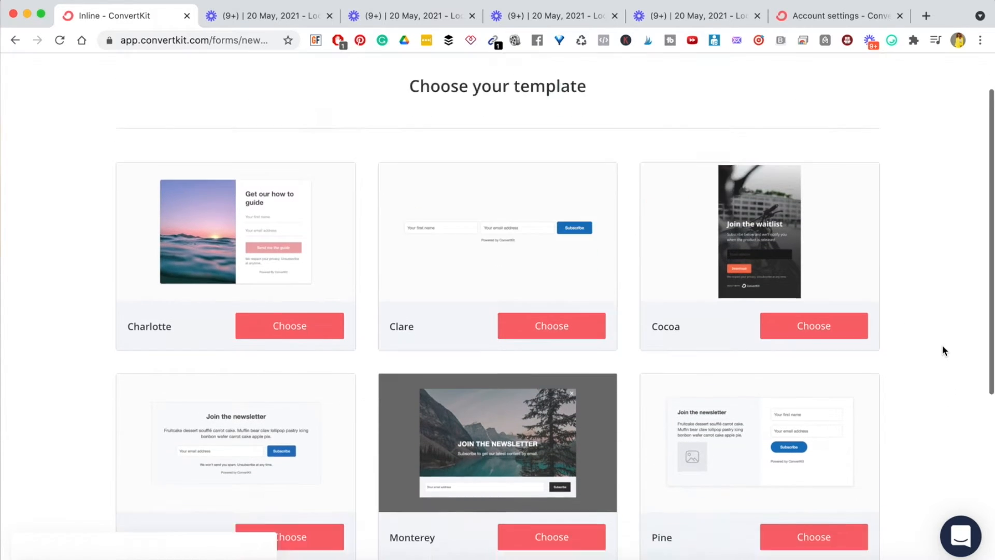
{"action": "scroll", "coordinate": [942, 351], "scroll_direction": "down", "scroll_amount": 3}
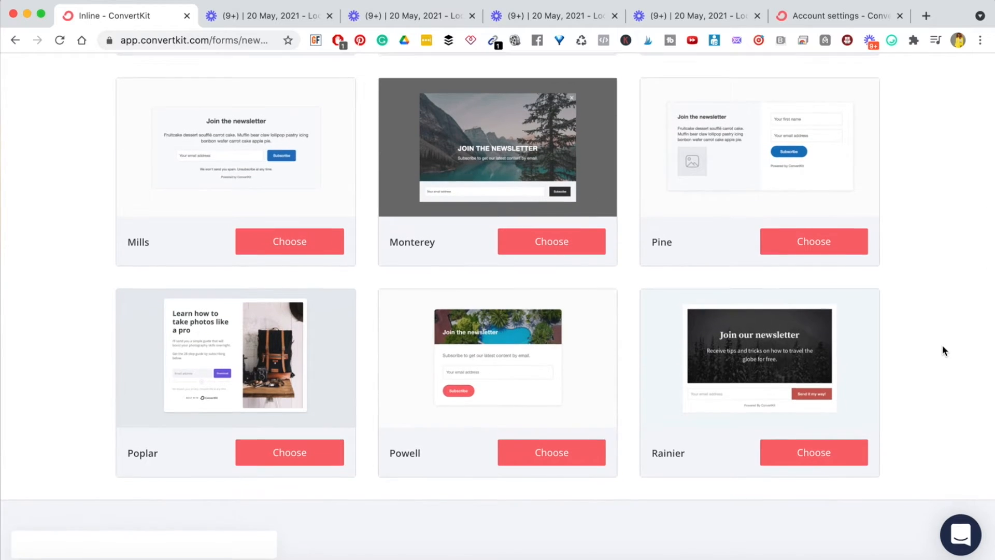
{"action": "scroll", "coordinate": [934, 243], "scroll_direction": "up", "scroll_amount": 9}
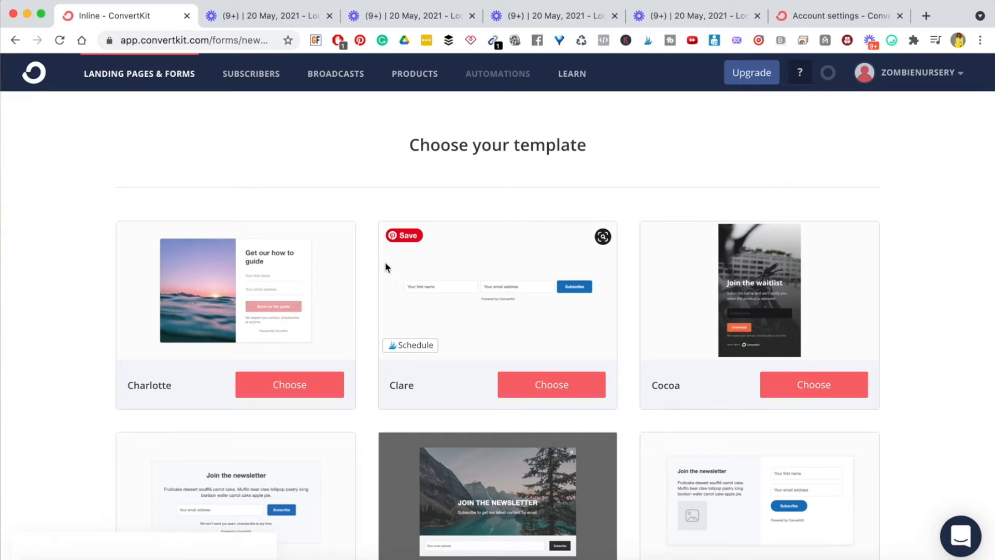
{"action": "double_click", "coordinate": [395, 384]}
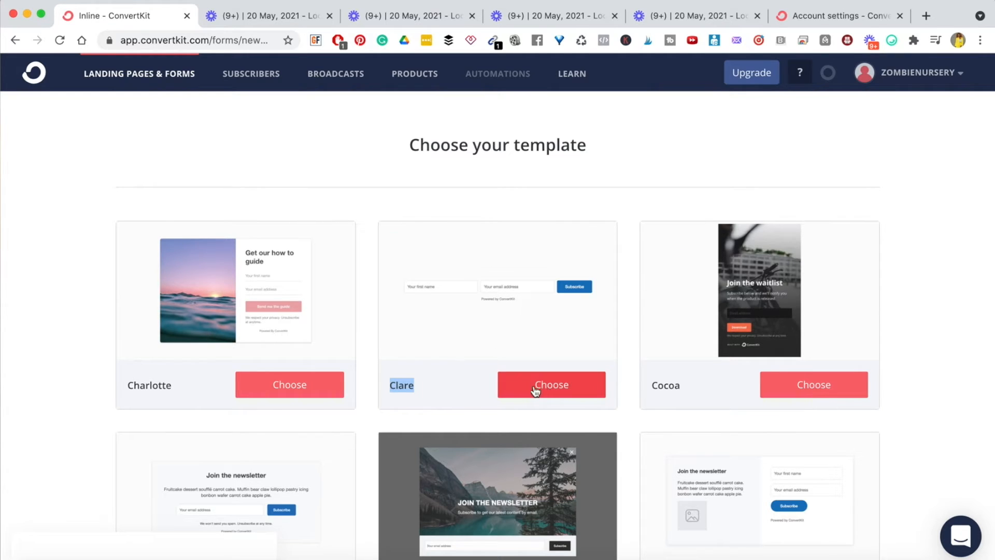
{"action": "left_click", "coordinate": [553, 391]}
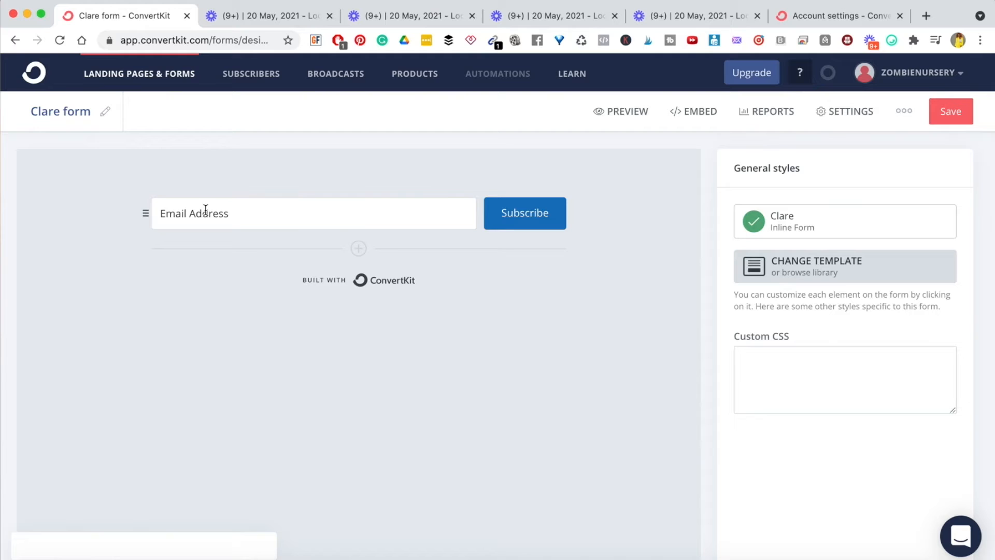
{"action": "left_click", "coordinate": [358, 250]}
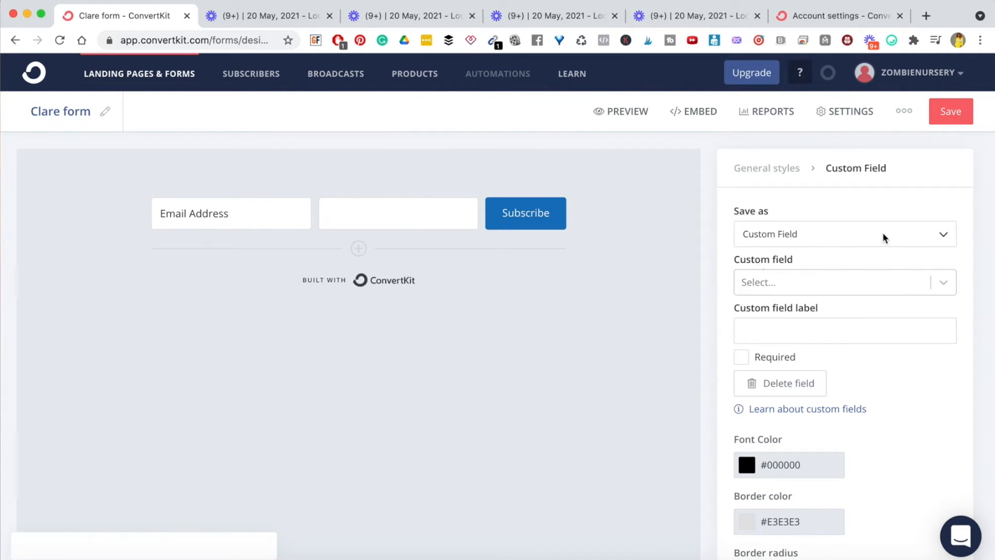
- Save the new field as the First Name custom field and drag it ahead of Email Address
{"action": "left_click", "coordinate": [943, 233]}
{"action": "left_click", "coordinate": [944, 234]}
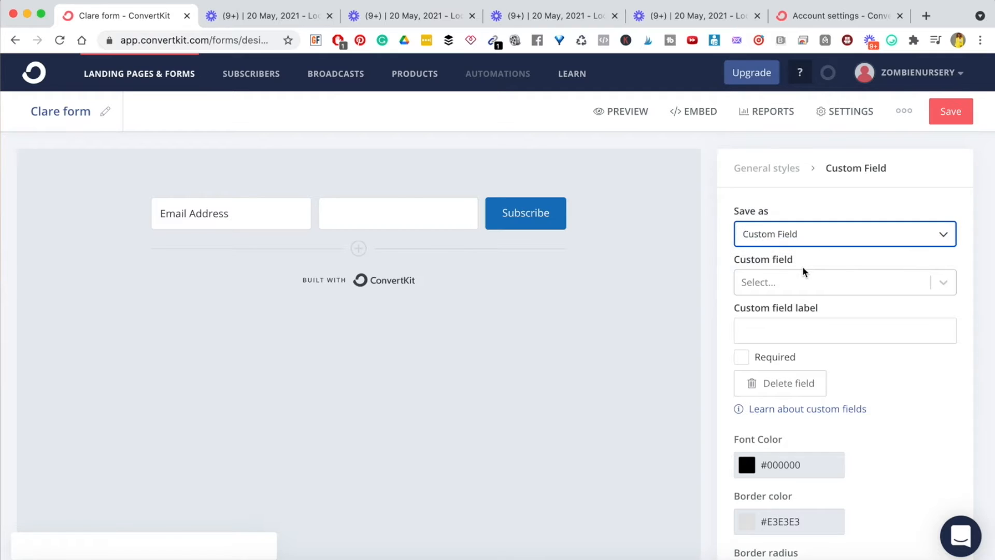
{"action": "left_click", "coordinate": [944, 284]}
{"action": "left_click", "coordinate": [826, 318]}
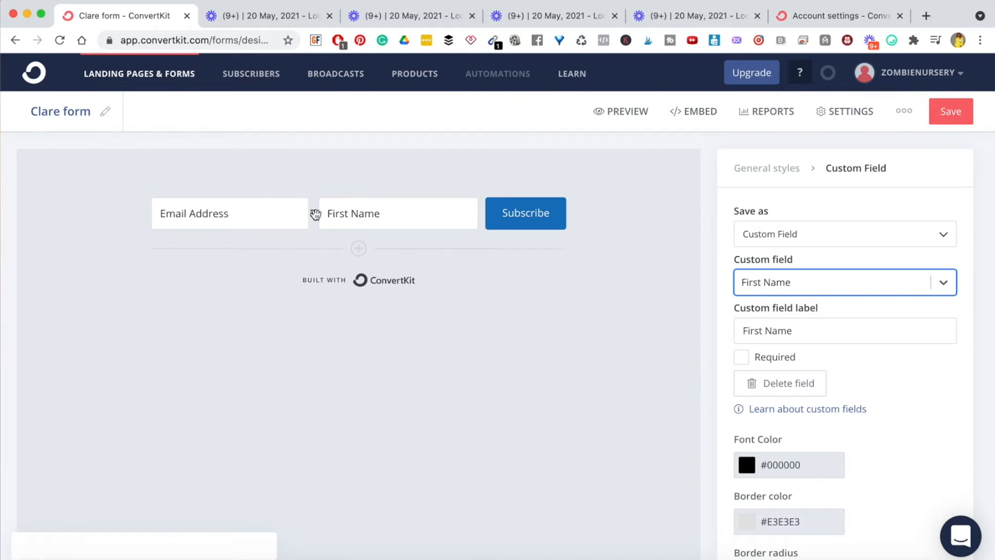
{"action": "left_click_drag", "start_coordinate": [316, 213], "coordinate": [147, 216]}
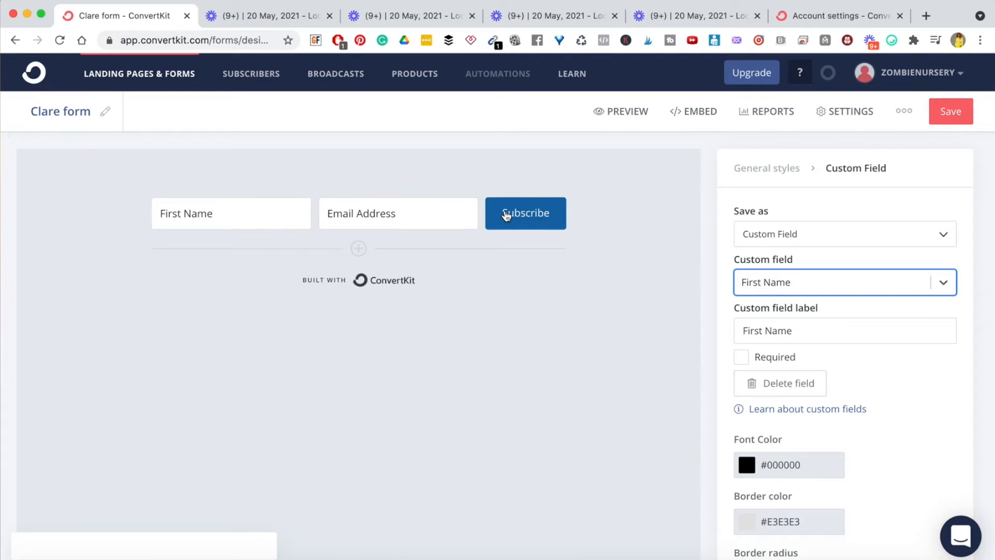
- Relabel the form's Subscribe button as DOWNLOAD
{"action": "left_click", "coordinate": [508, 215]}
{"action": "double_click", "coordinate": [511, 215]}
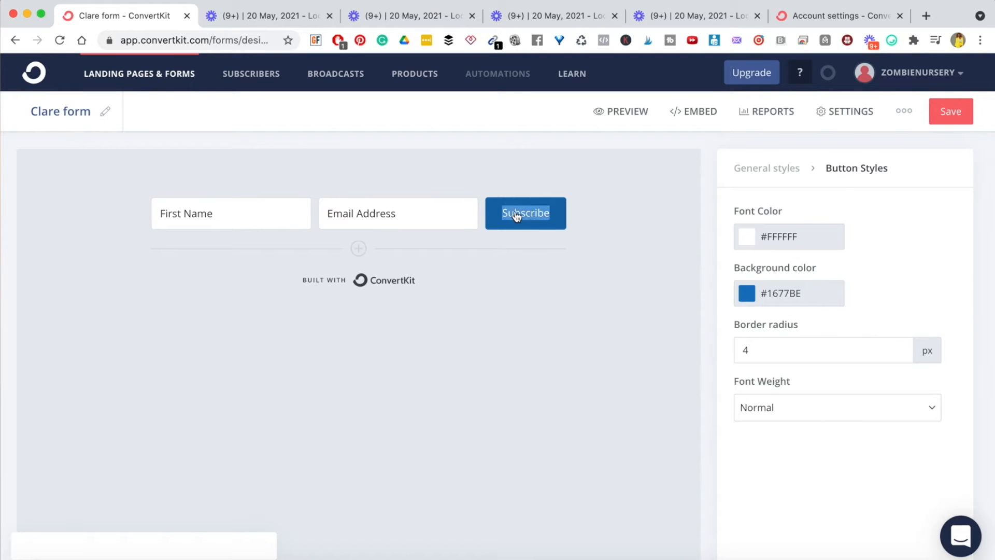
{"action": "type", "text": "D"}
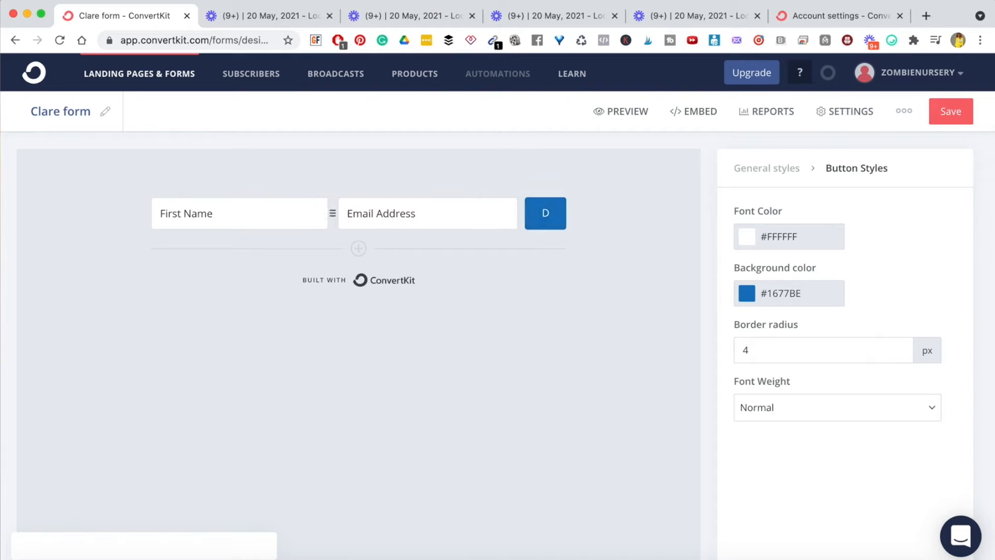
{"action": "type", "text": "OWNLOAD"}
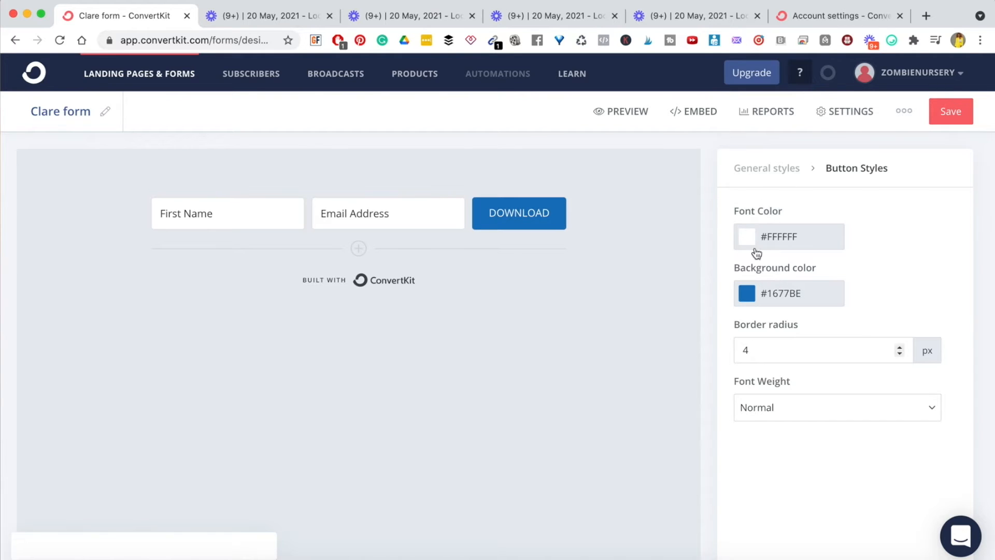
- Set the button's background colour to pink #DF53CC
{"action": "left_click", "coordinate": [746, 293]}
{"action": "left_click", "coordinate": [858, 339]}
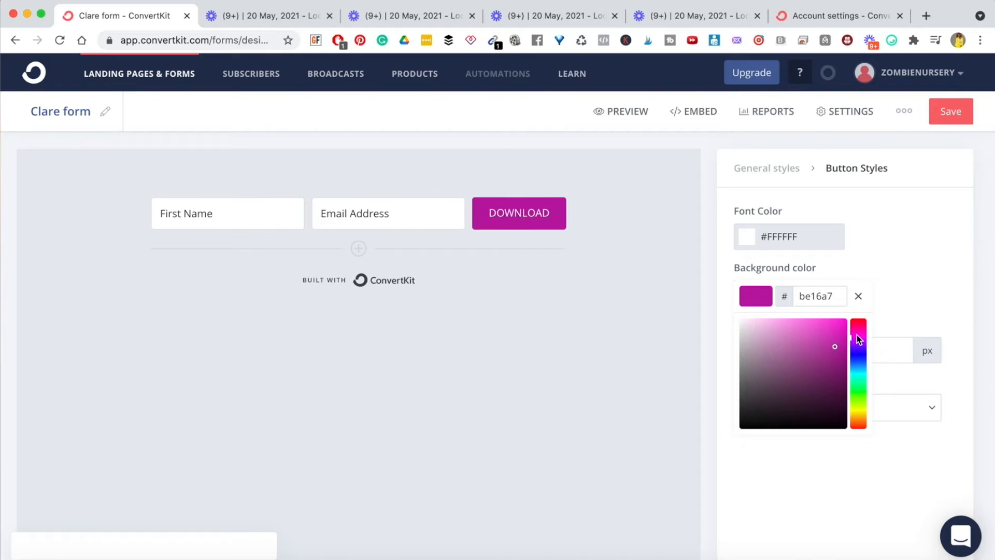
{"action": "mouse_move", "coordinate": [828, 334]}
{"action": "left_mouse_down"}
{"action": "mouse_move", "coordinate": [813, 360]}
{"action": "mouse_move", "coordinate": [809, 328]}
{"action": "left_mouse_up"}
{"action": "left_click", "coordinate": [819, 327]}
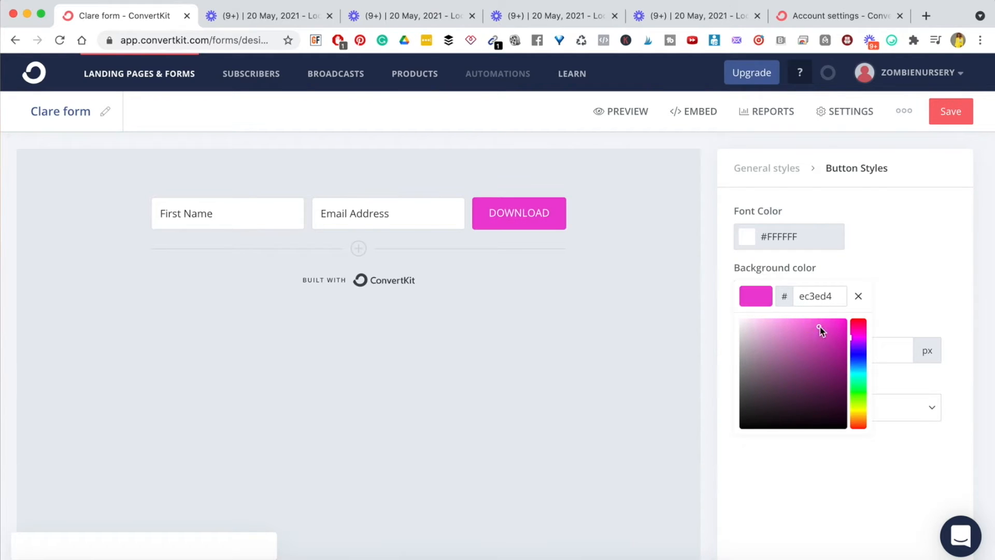
{"action": "left_click", "coordinate": [811, 322]}
{"action": "left_click", "coordinate": [818, 334]}
{"action": "left_click", "coordinate": [808, 333]}
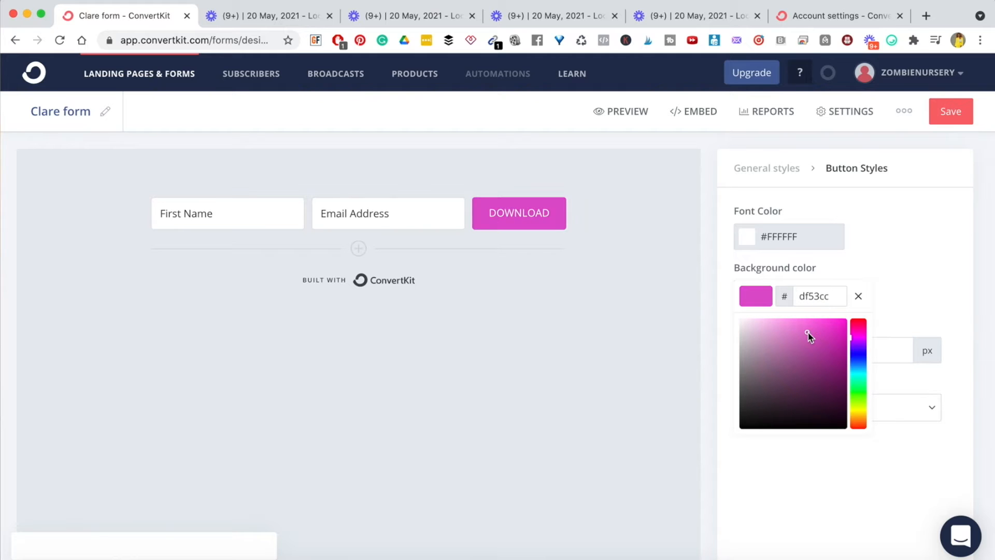
{"action": "left_click", "coordinate": [627, 334]}
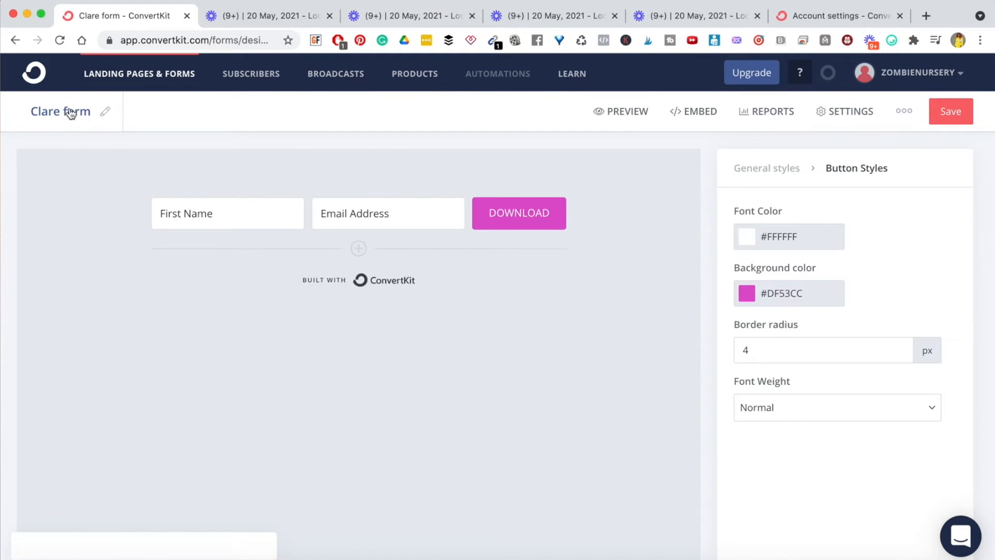
- Retitle the form from Clare form to 'Facebook Ads Checklist' and view its Reports page
{"action": "left_click", "coordinate": [105, 113]}
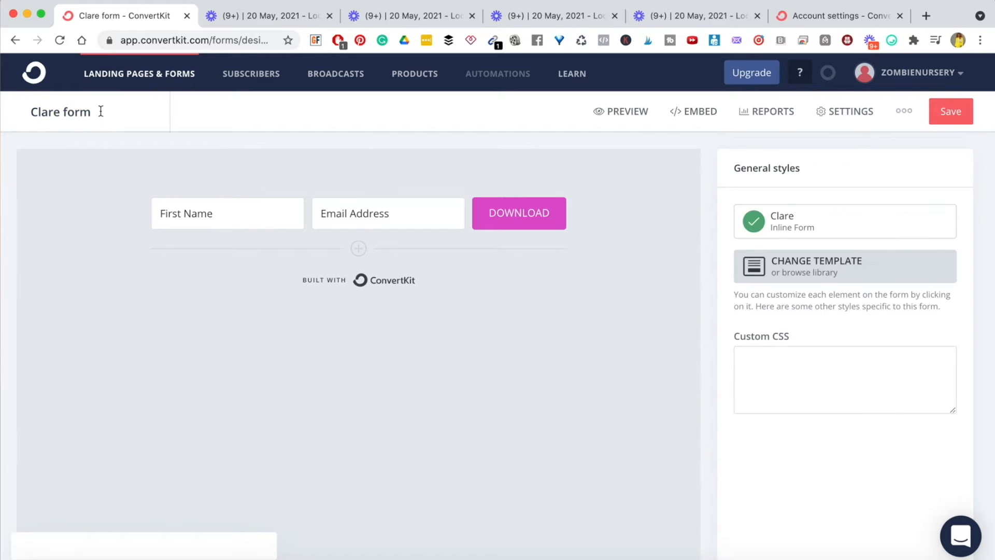
{"action": "triple_click", "coordinate": [67, 115]}
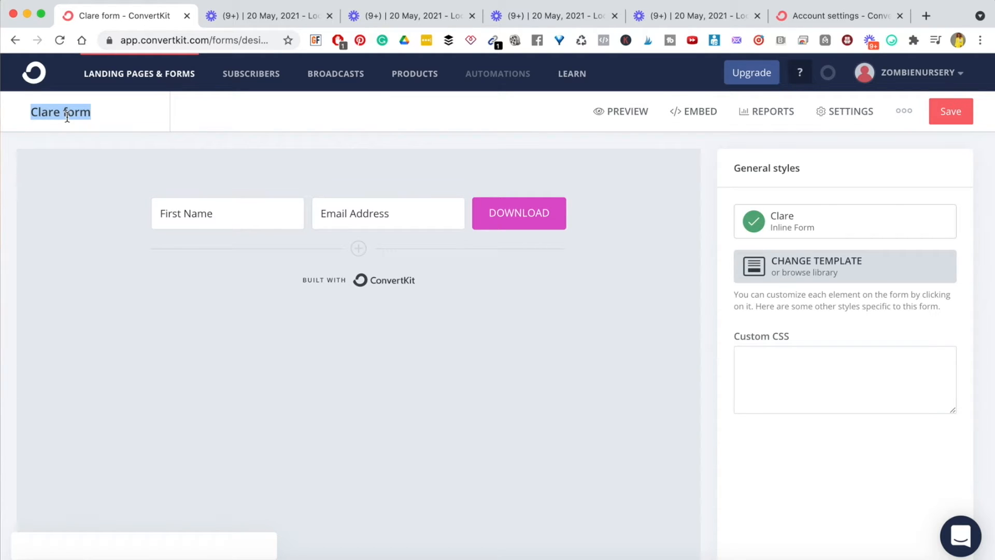
{"action": "type", "text": "Faceb"}
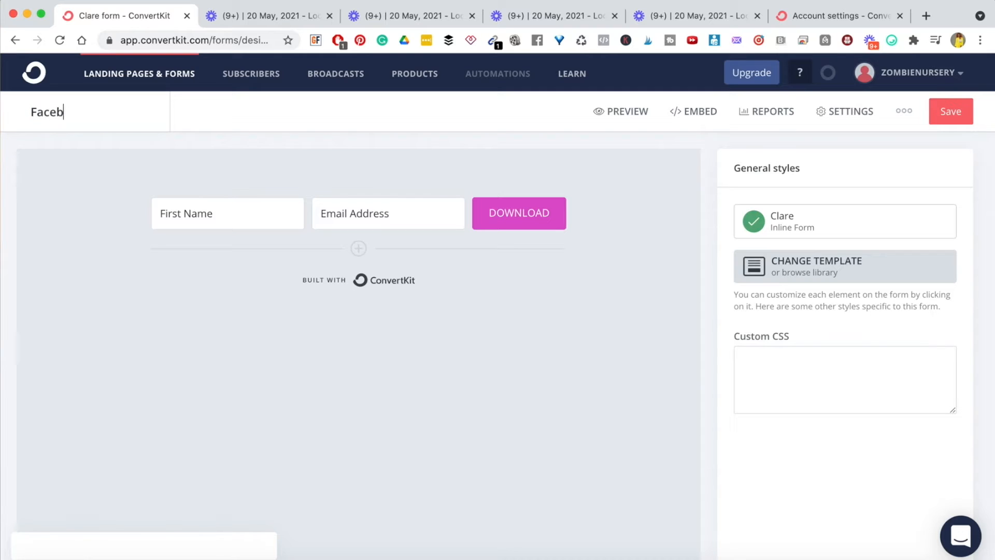
{"action": "type", "text": "ook Ads Chec"}
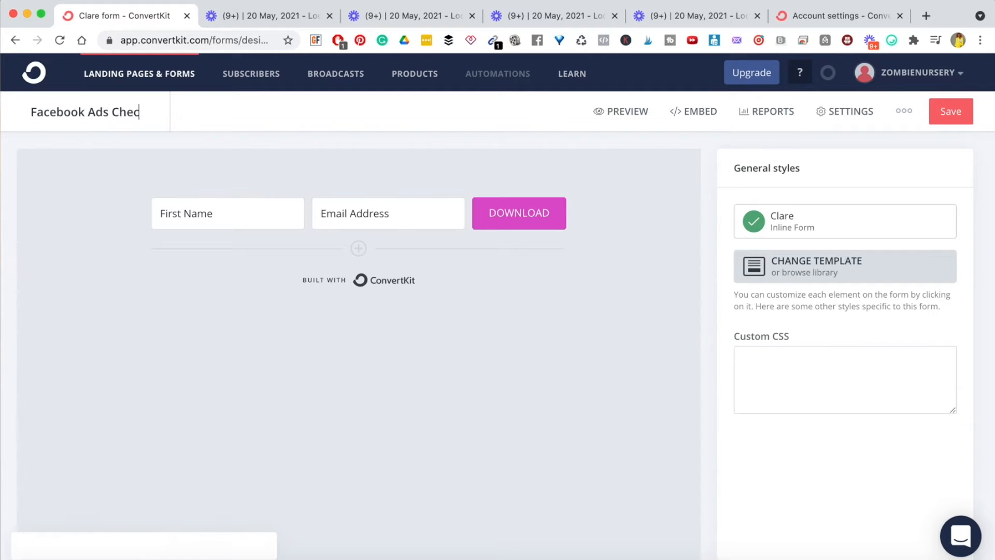
{"action": "type", "text": "klist"}
{"action": "key", "text": "Return"}
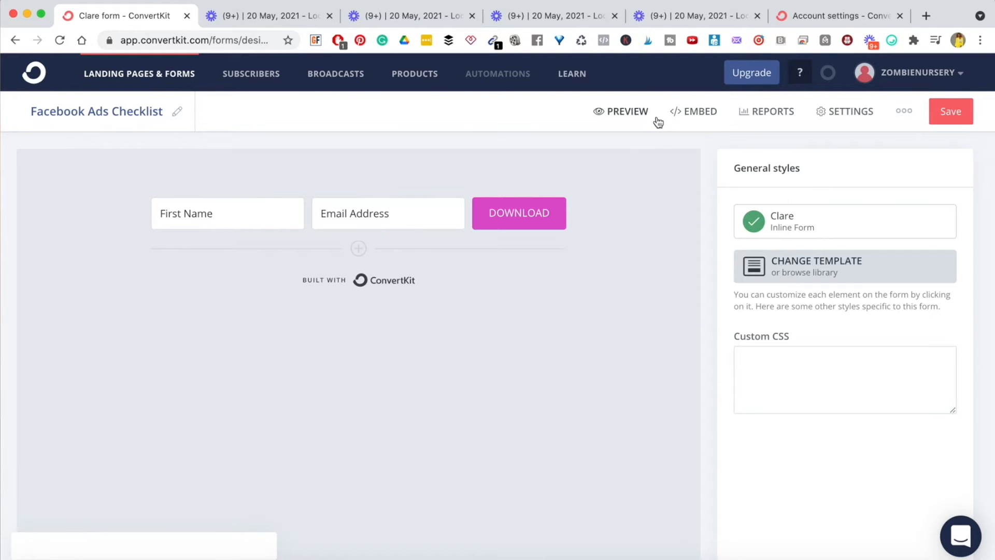
{"action": "left_click", "coordinate": [770, 112]}
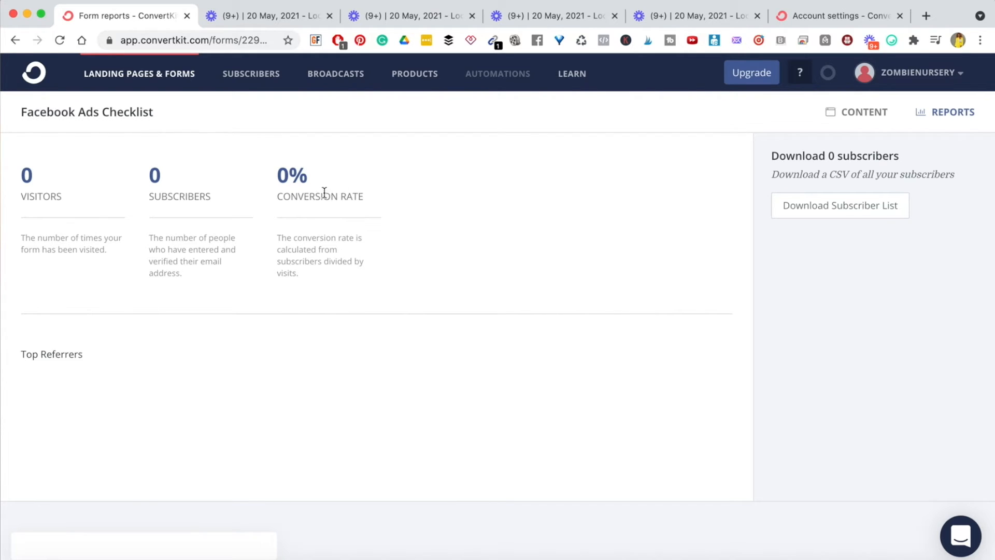
- Go from the form's Reports back to the Content designer
{"action": "left_click", "coordinate": [863, 116]}
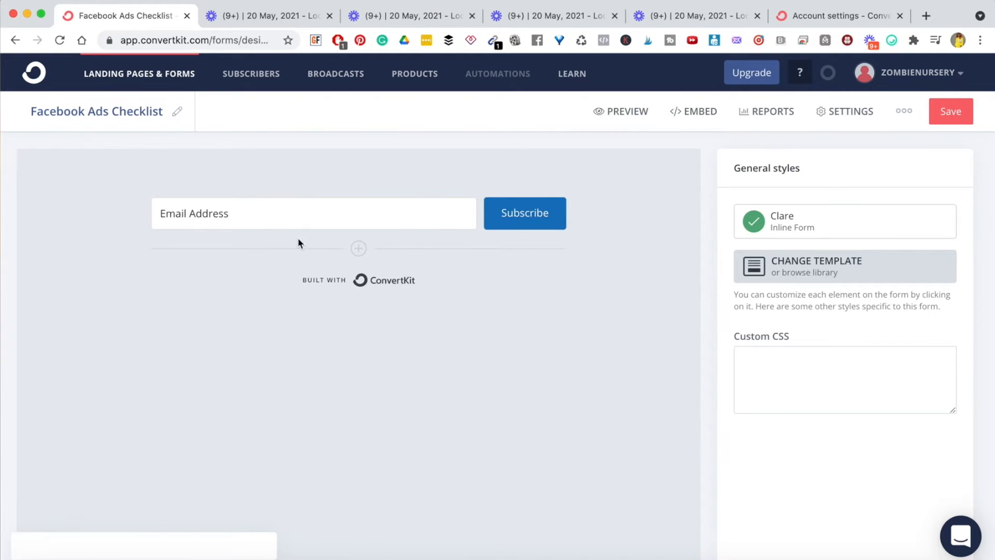
- Add a First Name custom field and move it before Email Address
{"action": "left_click", "coordinate": [352, 256]}
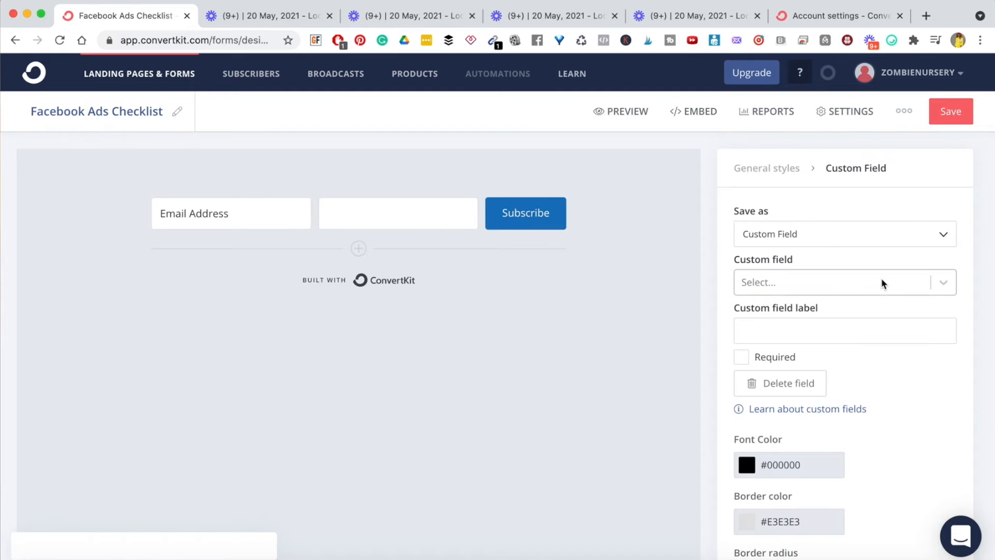
{"action": "left_click", "coordinate": [947, 282]}
{"action": "left_click", "coordinate": [814, 311]}
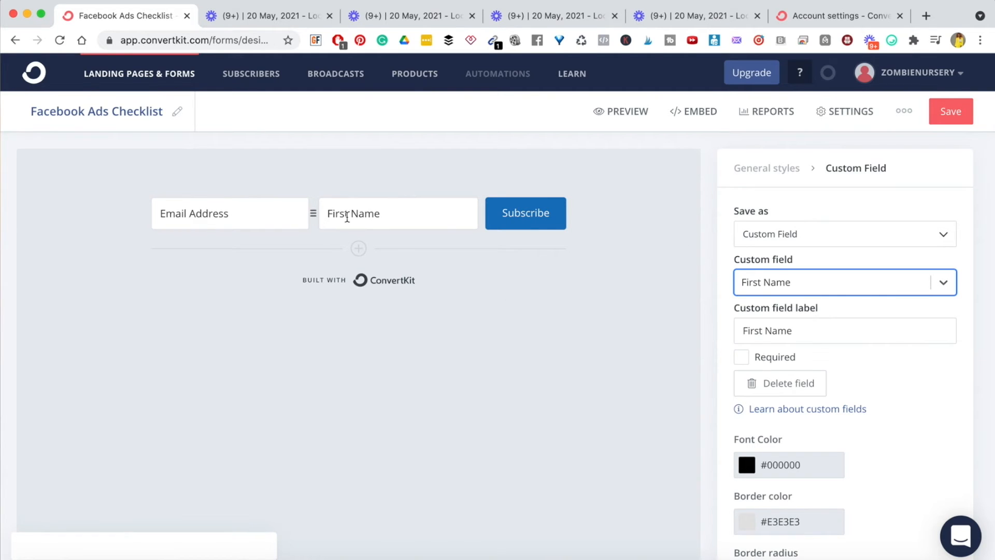
{"action": "left_click_drag", "start_coordinate": [313, 214], "coordinate": [141, 223]}
- Relabel the button DOWNLOAD and give it a pink #F139D8 background
{"action": "left_click", "coordinate": [534, 217]}
{"action": "double_click", "coordinate": [513, 213]}
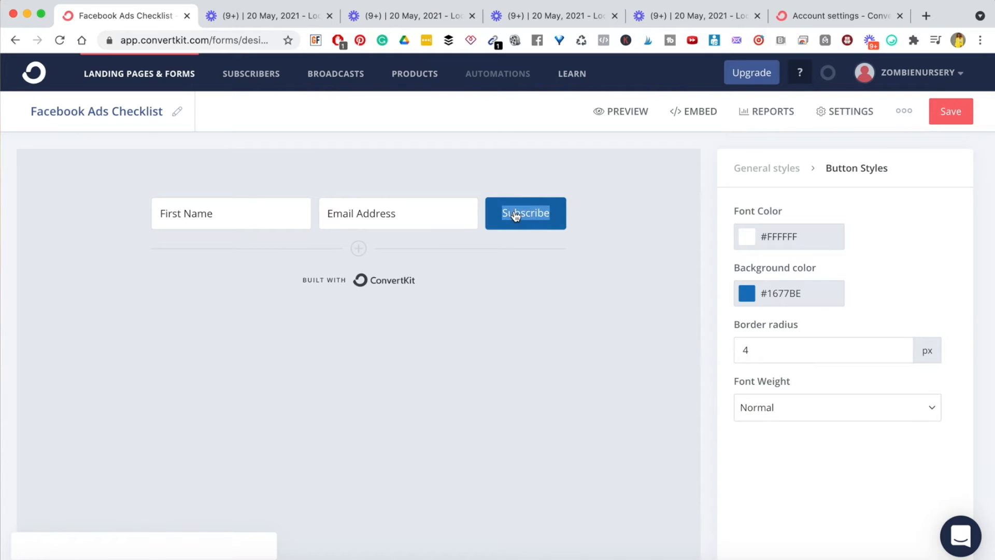
{"action": "type", "text": "DOWNLOAD"}
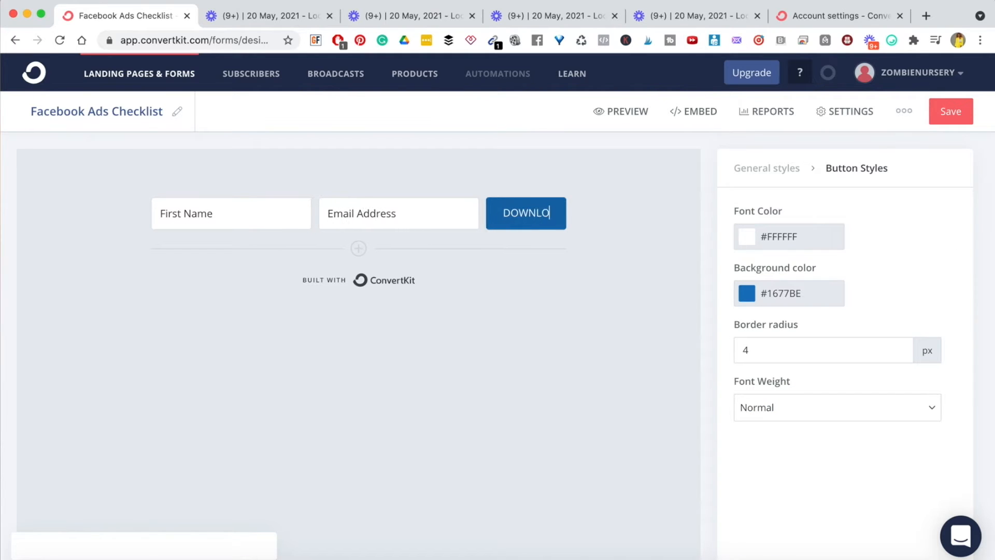
{"action": "left_click", "coordinate": [745, 291]}
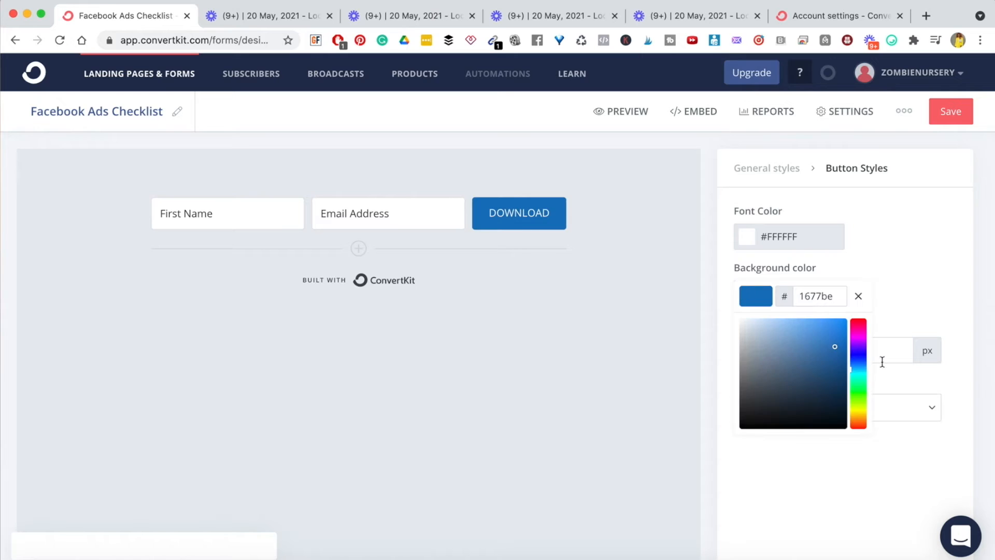
{"action": "left_click", "coordinate": [858, 342]}
{"action": "left_click", "coordinate": [819, 347]}
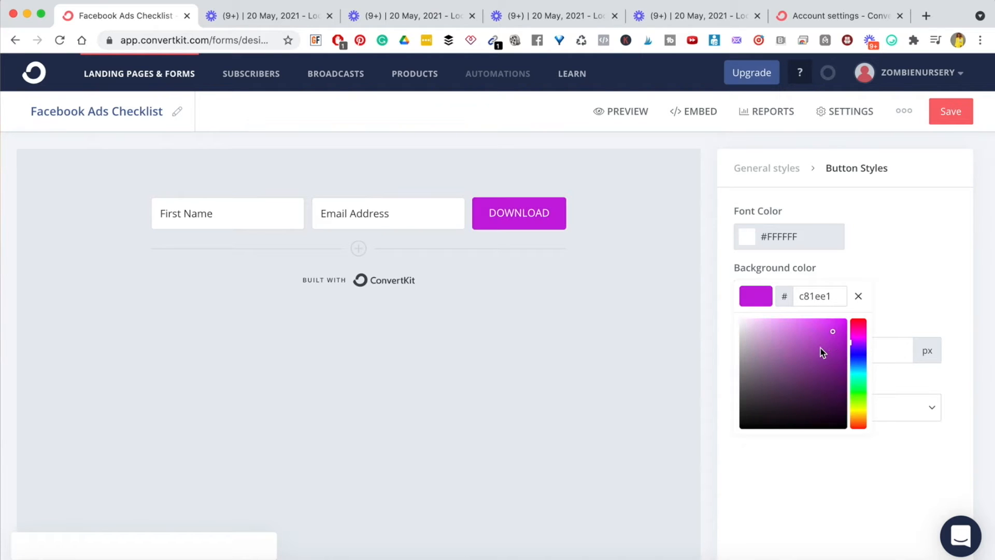
{"action": "left_click", "coordinate": [859, 337]}
{"action": "left_click", "coordinate": [822, 324]}
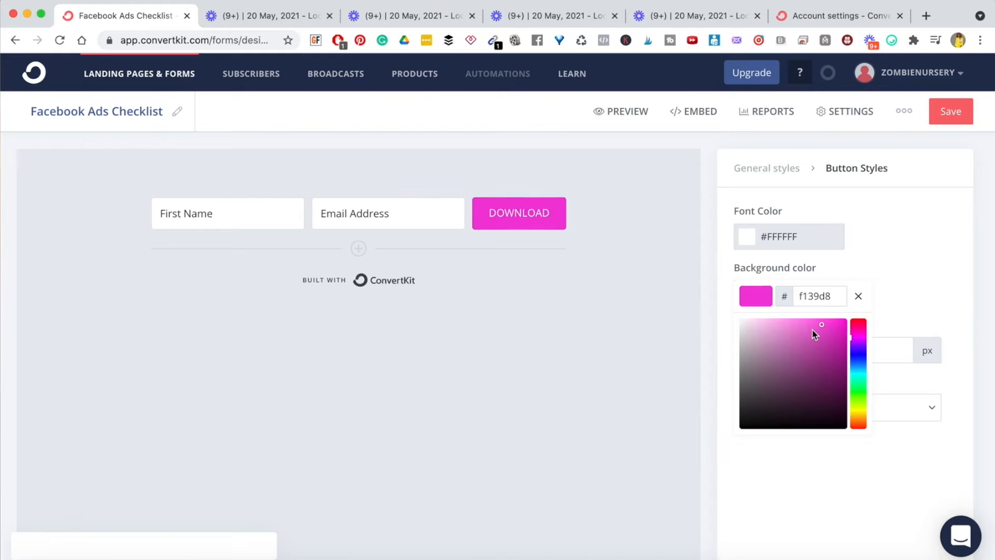
{"action": "left_click", "coordinate": [591, 351]}
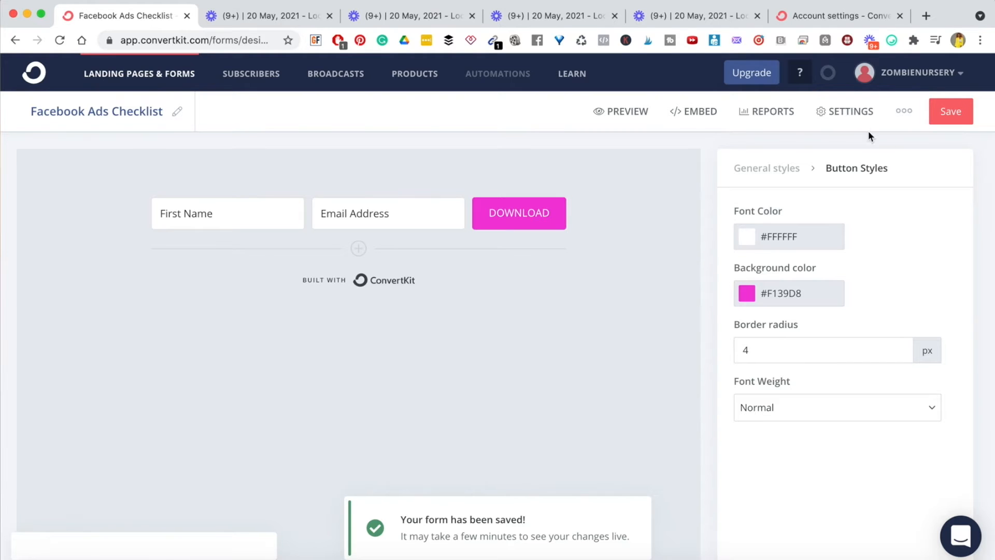
{"action": "left_click", "coordinate": [844, 110]}
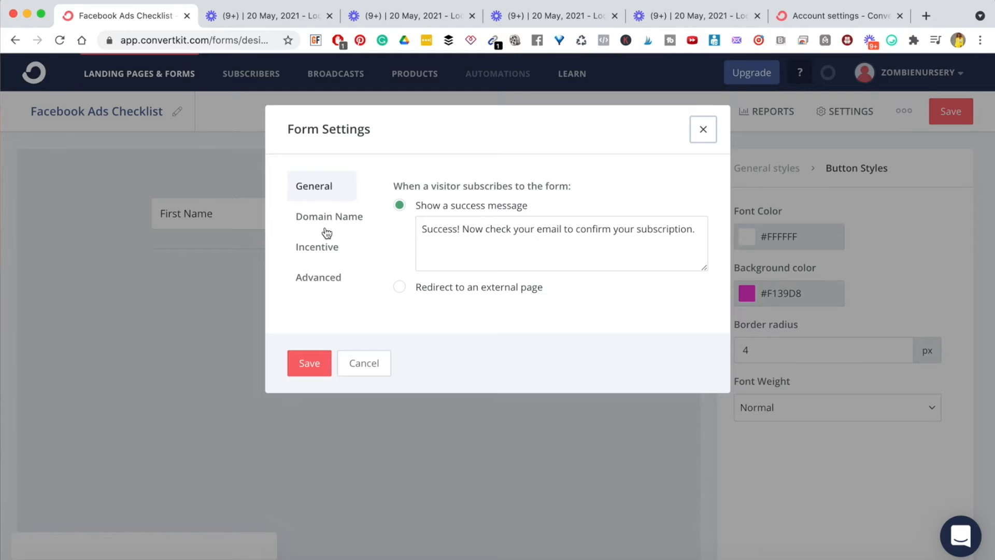
- Try the redirect-to-external-page option, then switch back to showing a success message
{"action": "triple_click", "coordinate": [406, 188]}
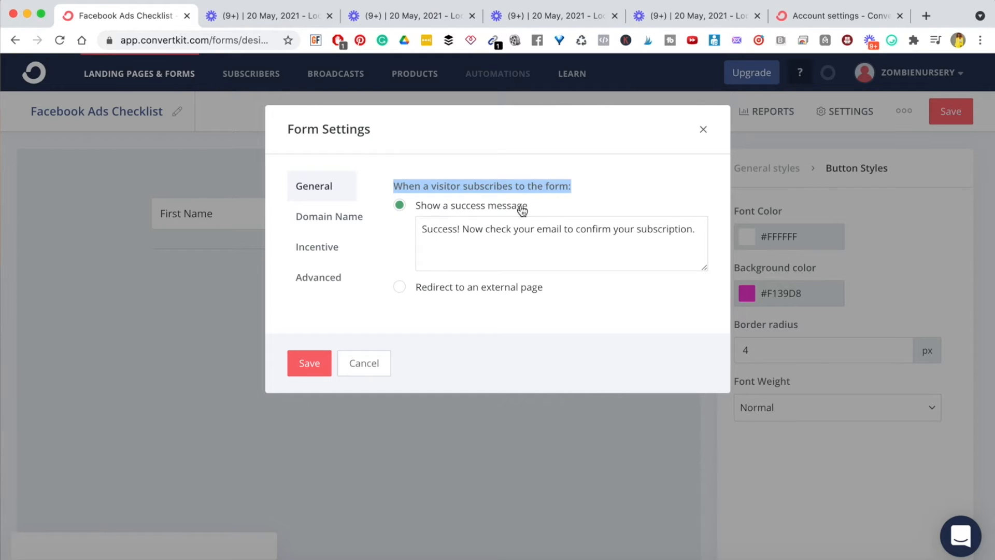
{"action": "left_click", "coordinate": [399, 287]}
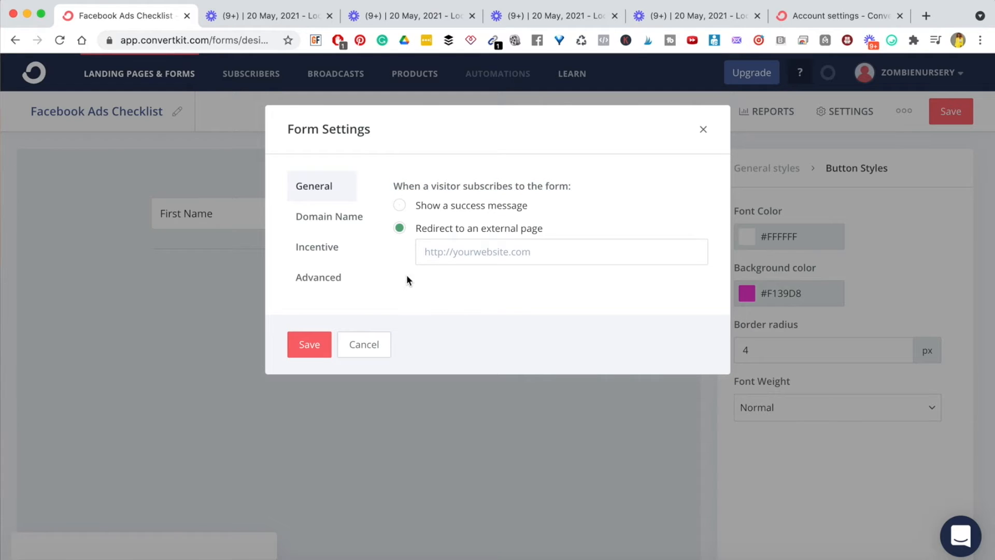
{"action": "left_click", "coordinate": [474, 259]}
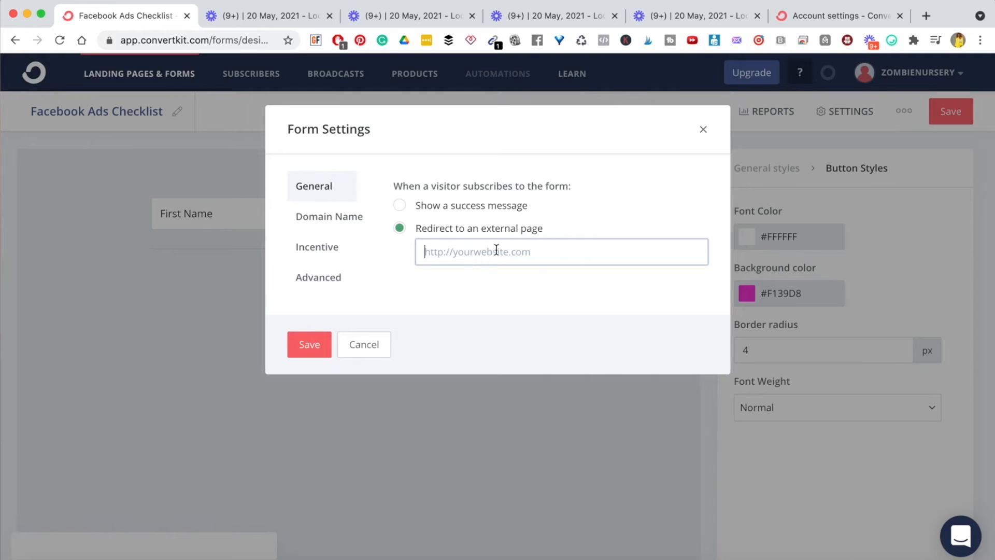
{"action": "left_click", "coordinate": [400, 205]}
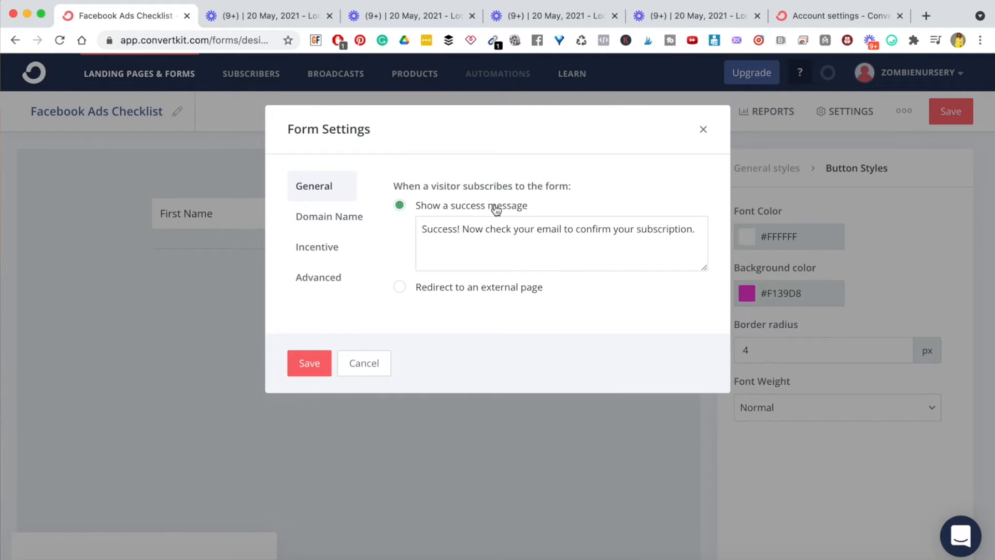
- Start the success message with 'Hey, you've got it! I've sent the checklist to your email.'
{"action": "triple_click", "coordinate": [456, 232]}
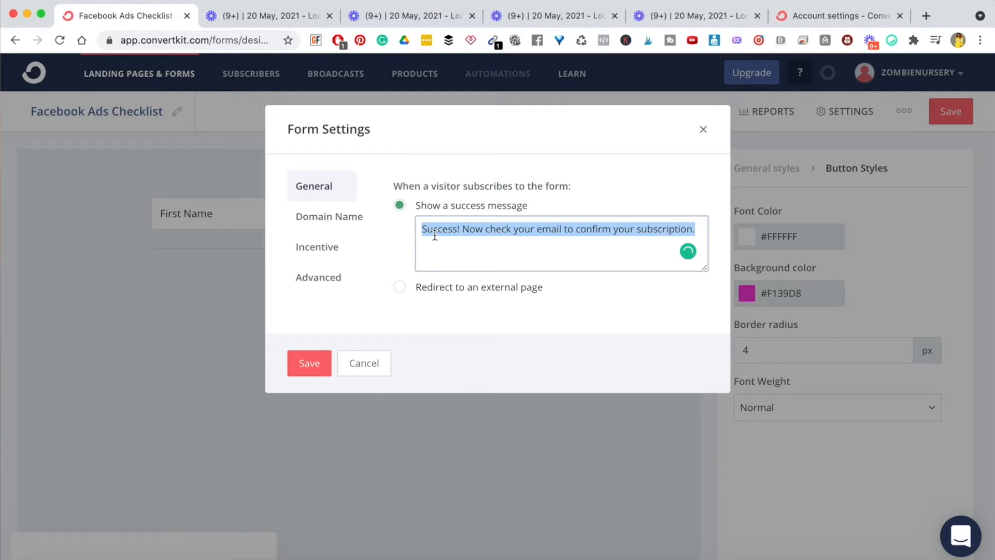
{"action": "left_click", "coordinate": [701, 227]}
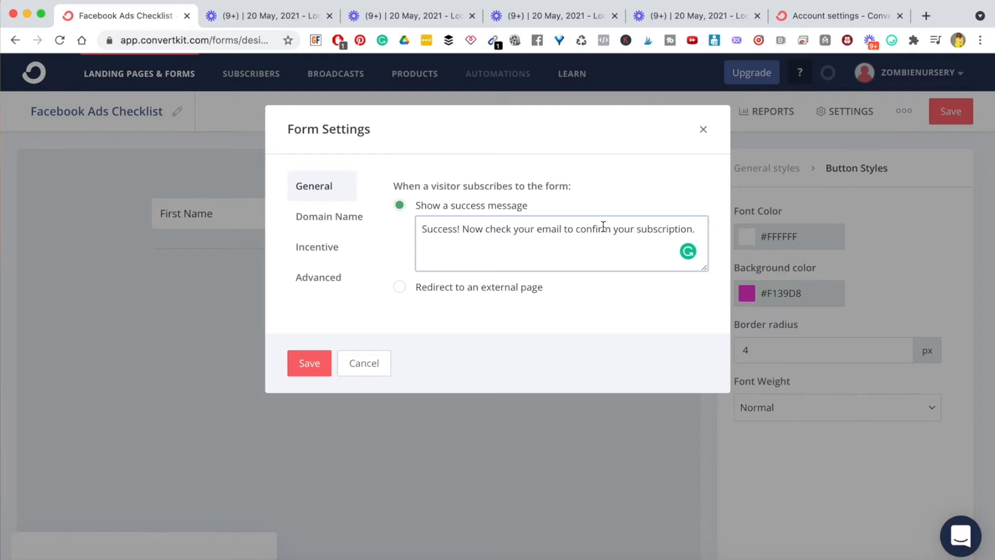
{"action": "left_click", "coordinate": [421, 229]}
{"action": "type", "text": "Hey, you've got ot"}
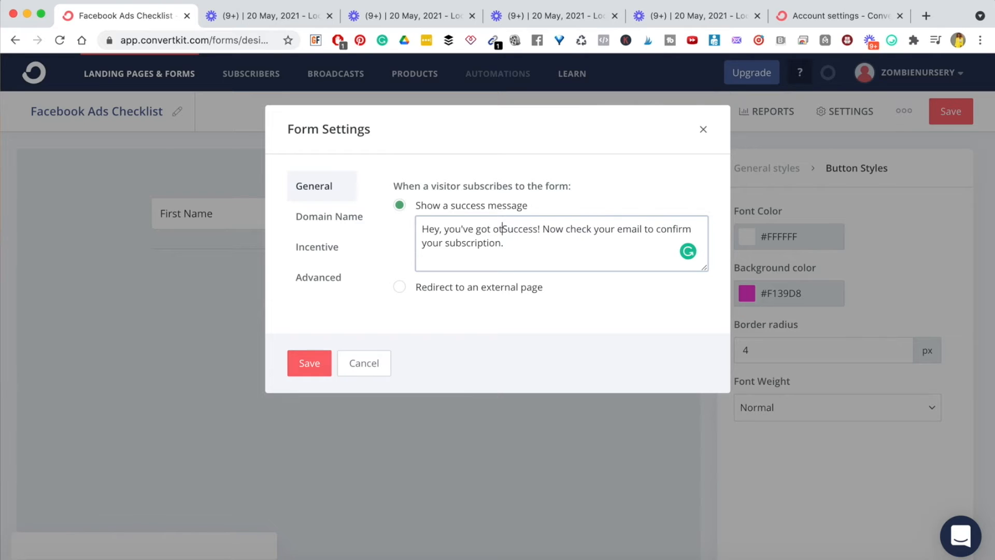
{"action": "key", "text": "BackSpace"}
{"action": "type", "text": "it"}
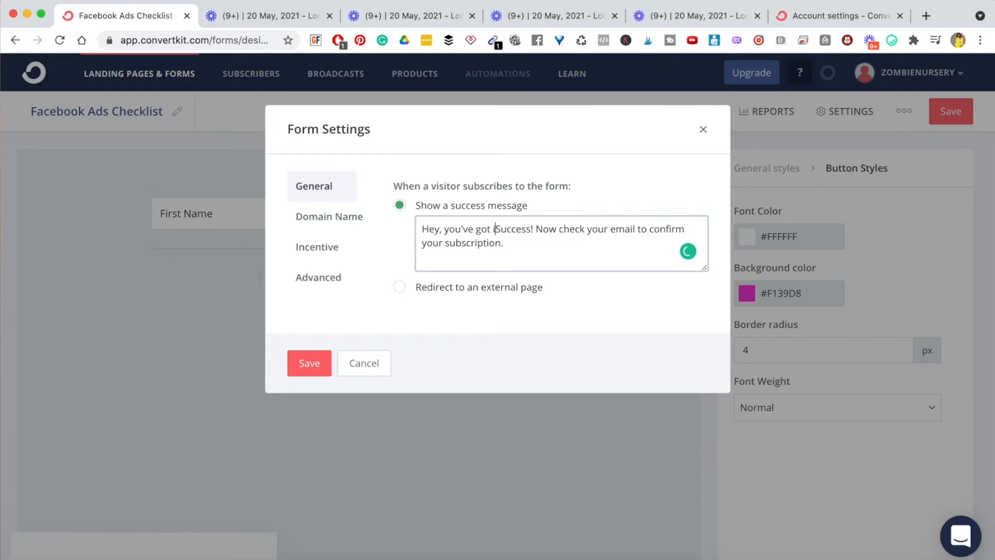
{"action": "type", "text": "! I've se"}
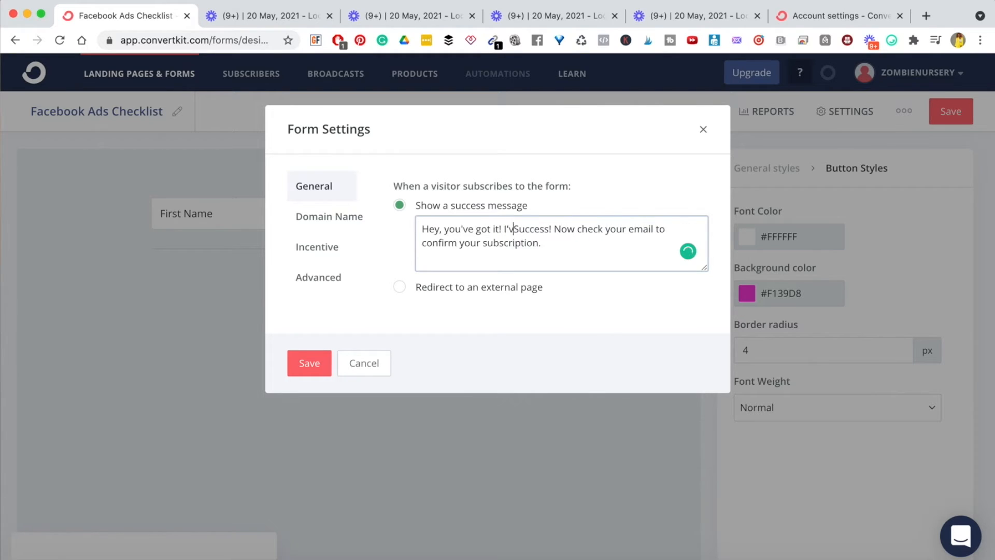
{"action": "type", "text": "ngt the"}
{"action": "key", "text": "BackSpace"}
{"action": "key", "text": "BackSpace"}
{"action": "key", "text": "BackSpace"}
{"action": "key", "text": "BackSpace"}
{"action": "key", "text": "BackSpace"}
{"action": "key", "text": "BackSpace"}
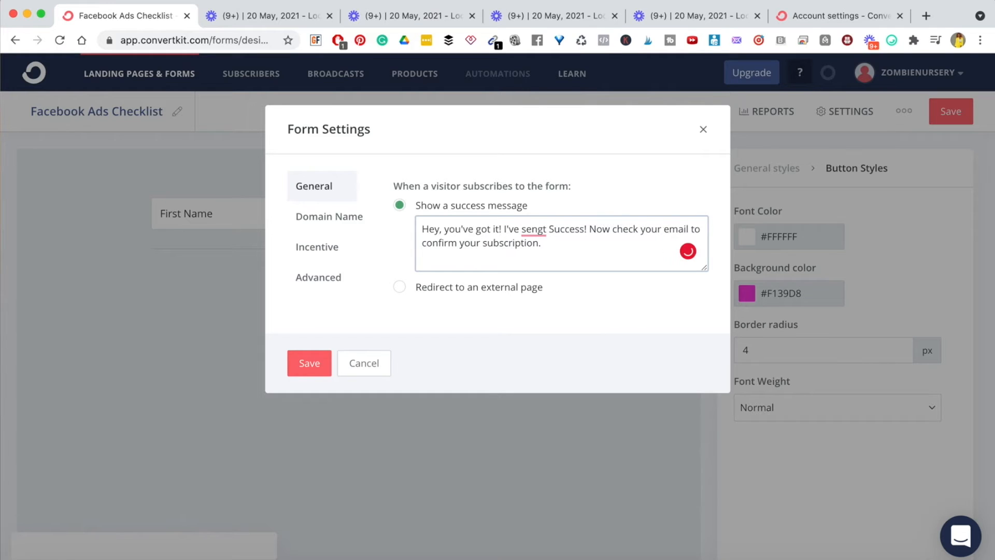
{"action": "type", "text": "t checklist t"}
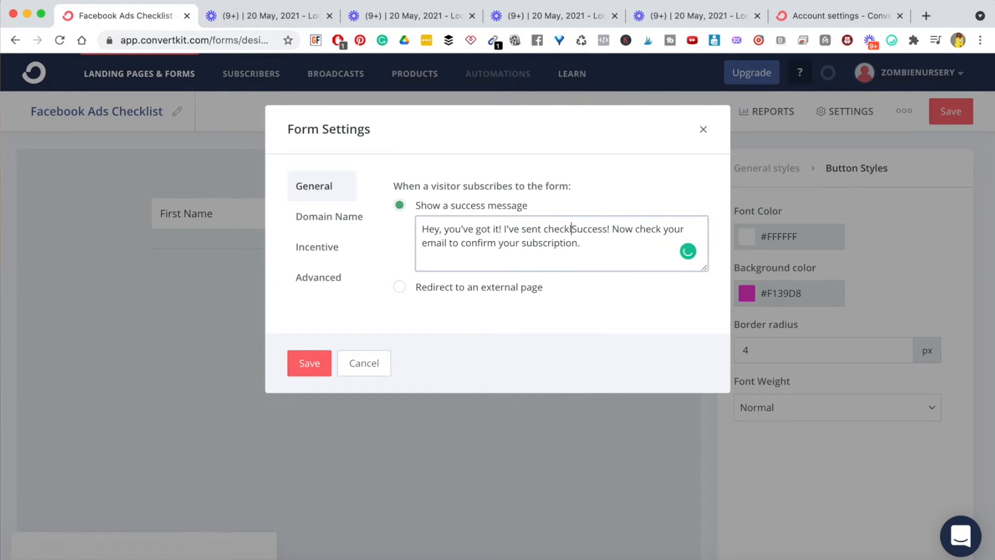
{"action": "type", "text": "o your email;."}
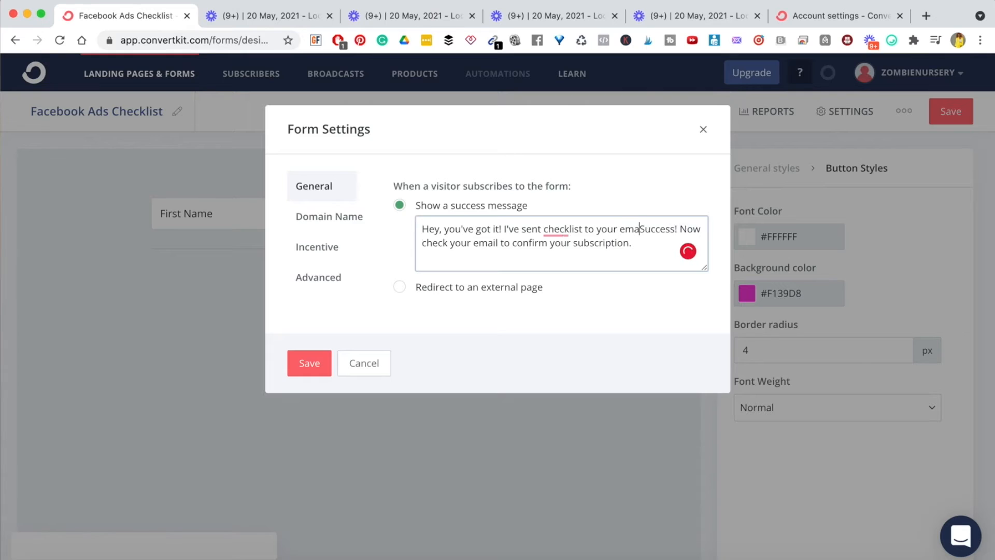
{"action": "key", "text": "BackSpace"}
{"action": "key", "text": "BackSpace"}
{"action": "key", "text": "BackSpace"}
{"action": "key", "text": "Return"}
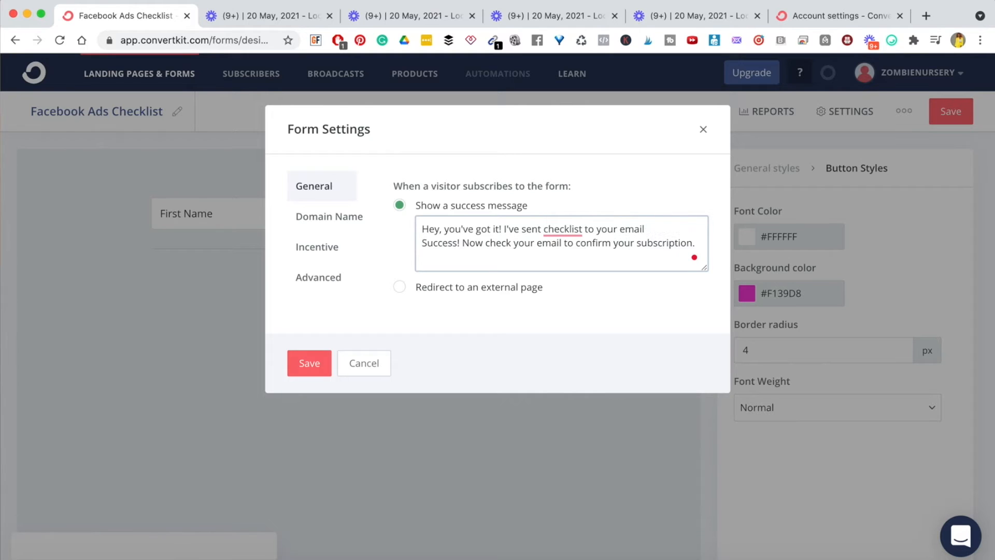
{"action": "key", "text": "Return"}
- Replace the old 'Success! Now' sentence with a 'Please' request ending 'get access'
{"action": "left_click", "coordinate": [482, 257]}
{"action": "key", "text": "BackSpace"}
{"action": "key", "text": "BackSpace"}
{"action": "key", "text": "BackSpace"}
{"action": "key", "text": "BackSpace"}
{"action": "key", "text": "BackSpace"}
{"action": "key", "text": "BackSpace"}
{"action": "key", "text": "BackSpace"}
{"action": "key", "text": "BackSpace"}
{"action": "key", "text": "BackSpace"}
{"action": "key", "text": "BackSpace"}
{"action": "key", "text": "BackSpace"}
{"action": "key", "text": "BackSpace"}
{"action": "type", "text": "Please"}
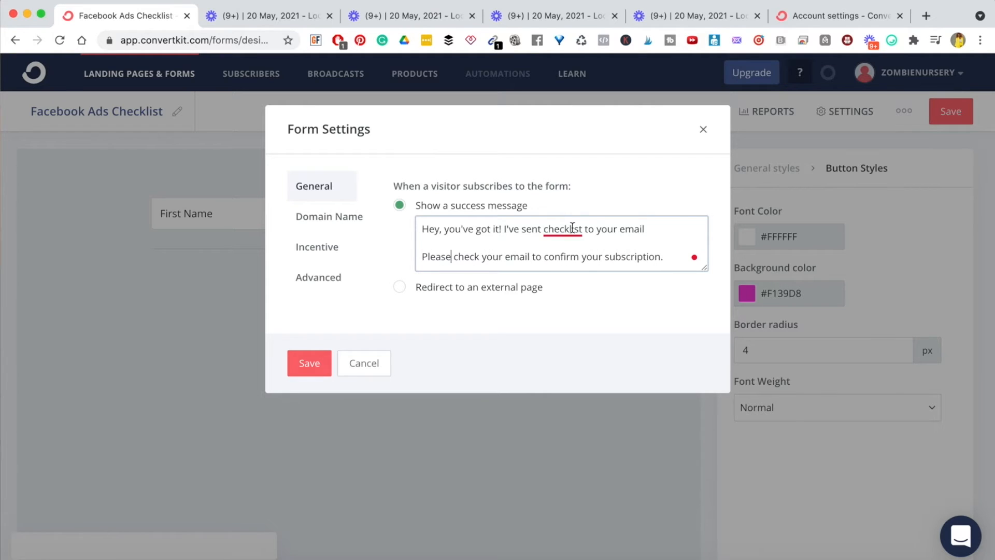
{"action": "mouse_move", "coordinate": [572, 228]}
{"action": "left_click", "coordinate": [576, 269]}
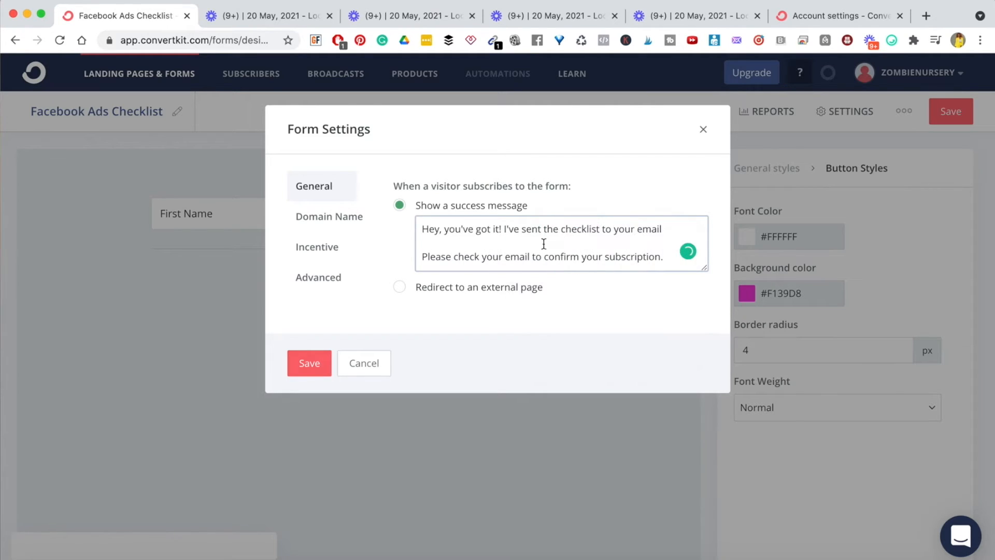
{"action": "double_click", "coordinate": [633, 258]}
{"action": "key", "text": "BackSpace"}
{"action": "key", "text": "BackSpace"}
{"action": "key", "text": "BackSpace"}
{"action": "key", "text": "BackSpace"}
{"action": "key", "text": "BackSpace"}
{"action": "key", "text": "BackSpace"}
{"action": "key", "text": "BackSpace"}
{"action": "key", "text": "BackSpace"}
{"action": "key", "text": "BackSpace"}
{"action": "key", "text": "BackSpace"}
{"action": "key", "text": "BackSpace"}
{"action": "key", "text": "BackSpace"}
{"action": "key", "text": "BackSpace"}
{"action": "key", "text": "BackSpace"}
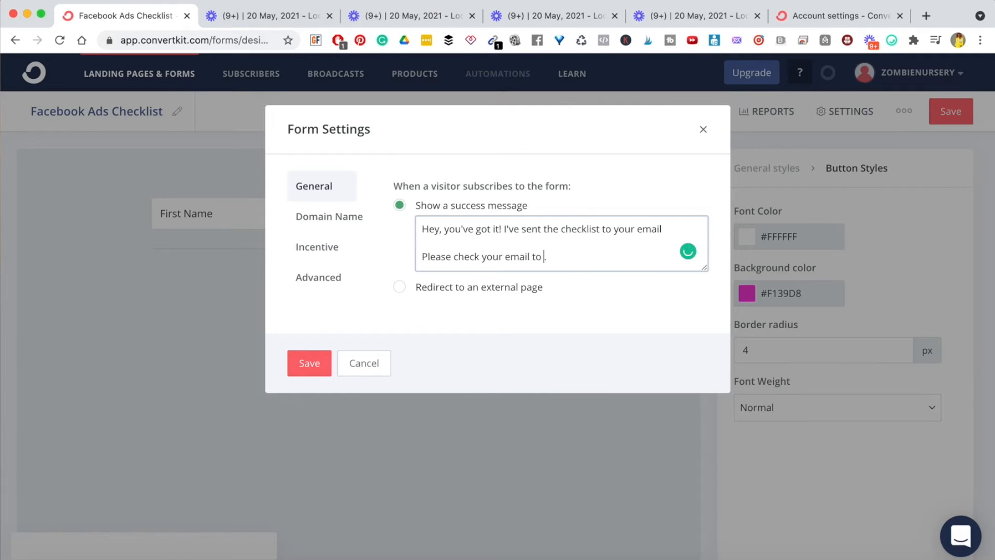
{"action": "type", "text": "get access"}
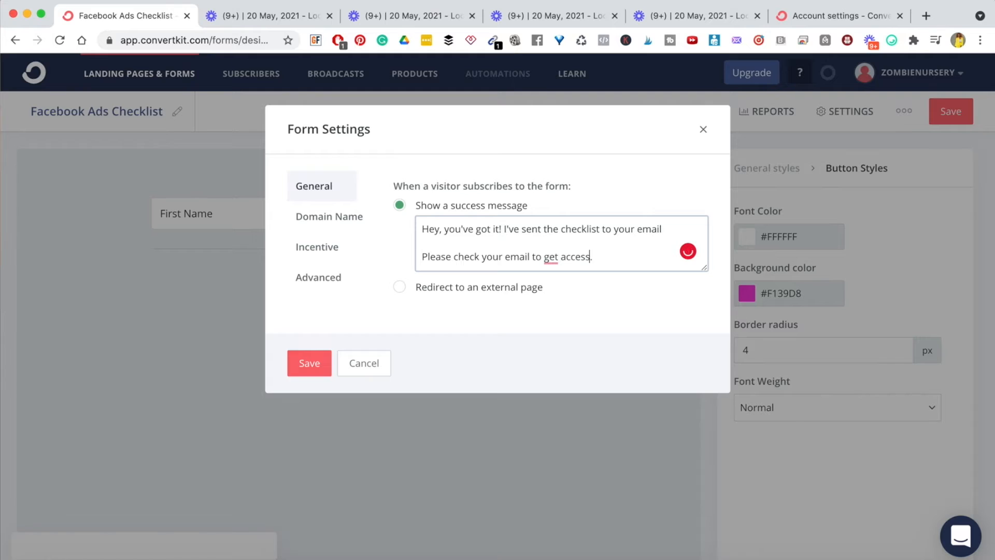
- Add the sign-off 'It's good to have you,' with the sender's name, and save
{"action": "left_click", "coordinate": [624, 262]}
{"action": "key", "text": "Return"}
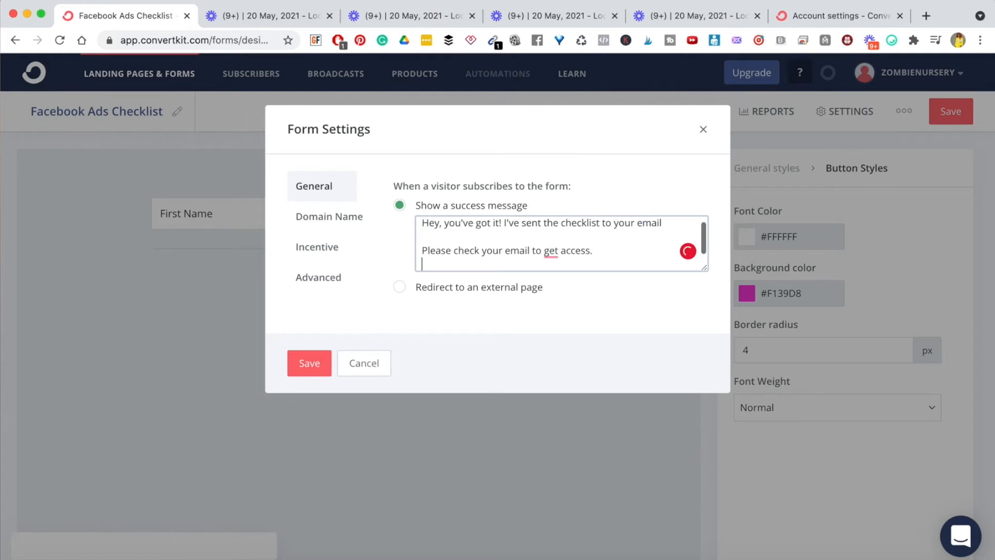
{"action": "type", "text": "Fg"}
{"action": "key", "text": "BackSpace"}
{"action": "key", "text": "BackSpace"}
{"action": "type", "text": "It"}
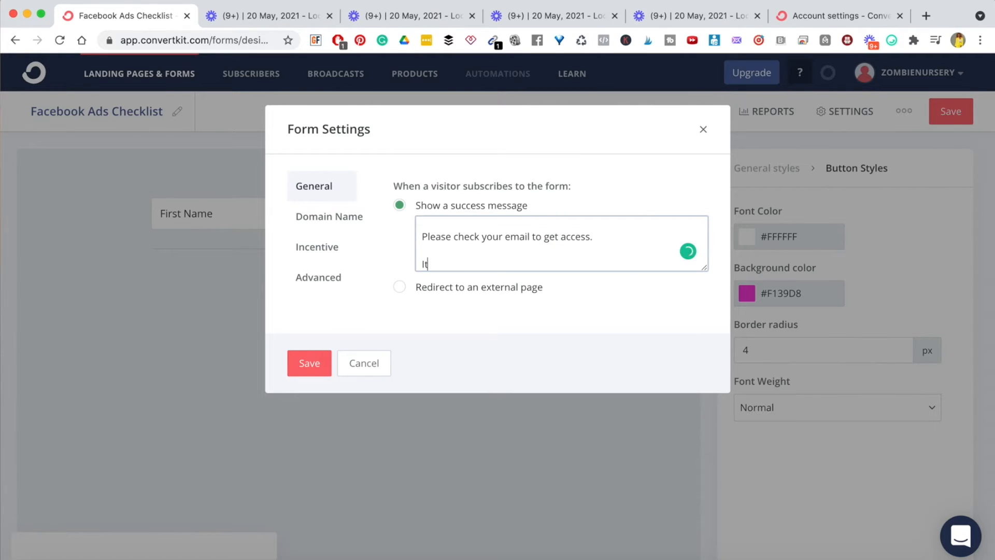
{"action": "type", "text": "'s good to have you,"}
{"action": "key", "text": "Return"}
{"action": "key", "text": "Return"}
{"action": "type", "text": "Pam :)"}
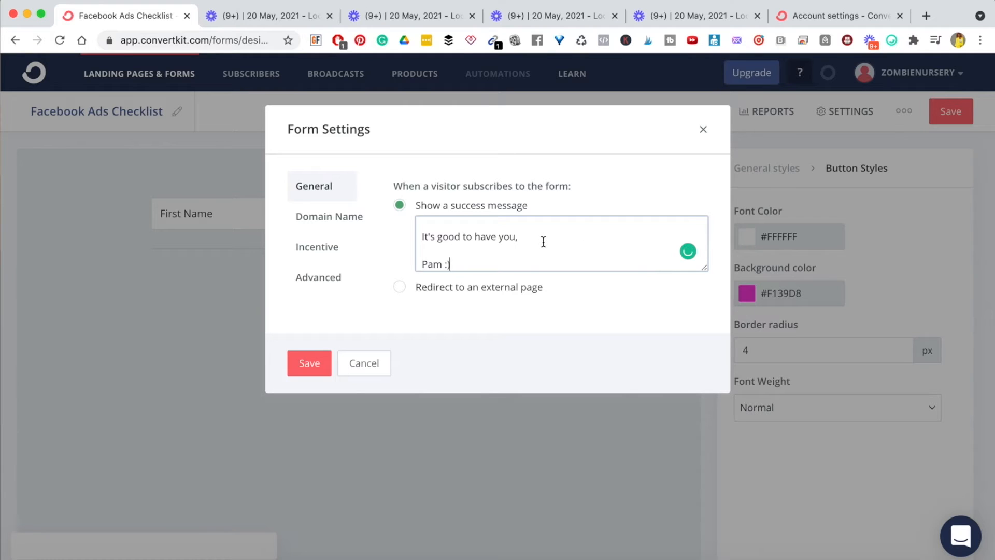
{"action": "scroll", "coordinate": [543, 241], "scroll_direction": "up", "scroll_amount": 5}
{"action": "scroll", "coordinate": [486, 253], "scroll_direction": "down", "scroll_amount": 1}
{"action": "scroll", "coordinate": [486, 253], "scroll_direction": "down", "scroll_amount": 3}
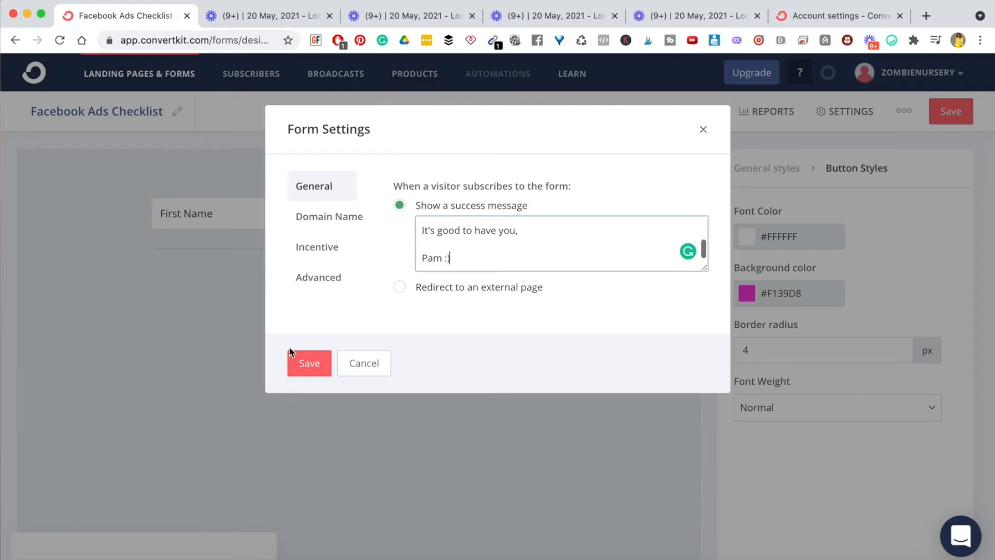
{"action": "left_click", "coordinate": [310, 364]}
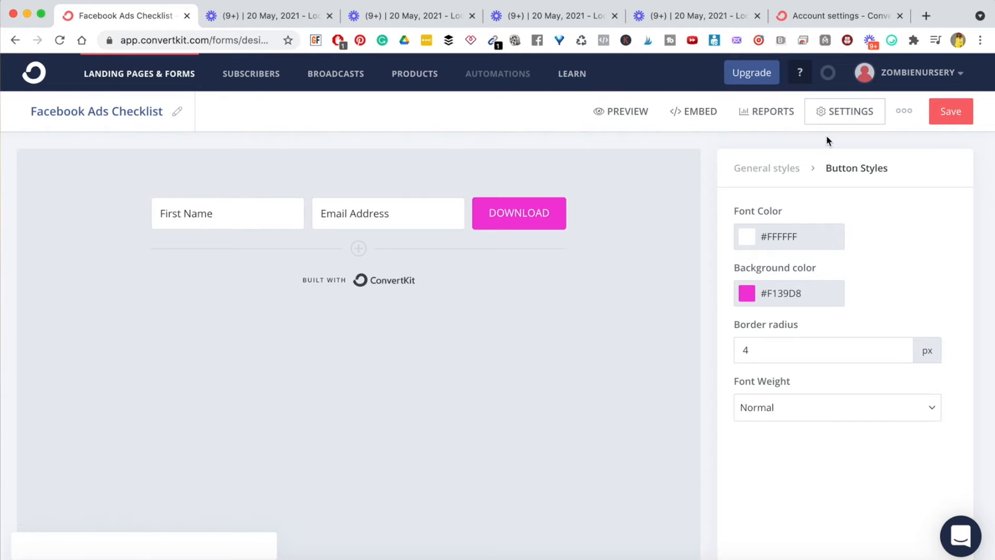
- In Form Settings' Domain Name tab, choose the account's ck.page domain as the custom domain
{"action": "left_click", "coordinate": [844, 110]}
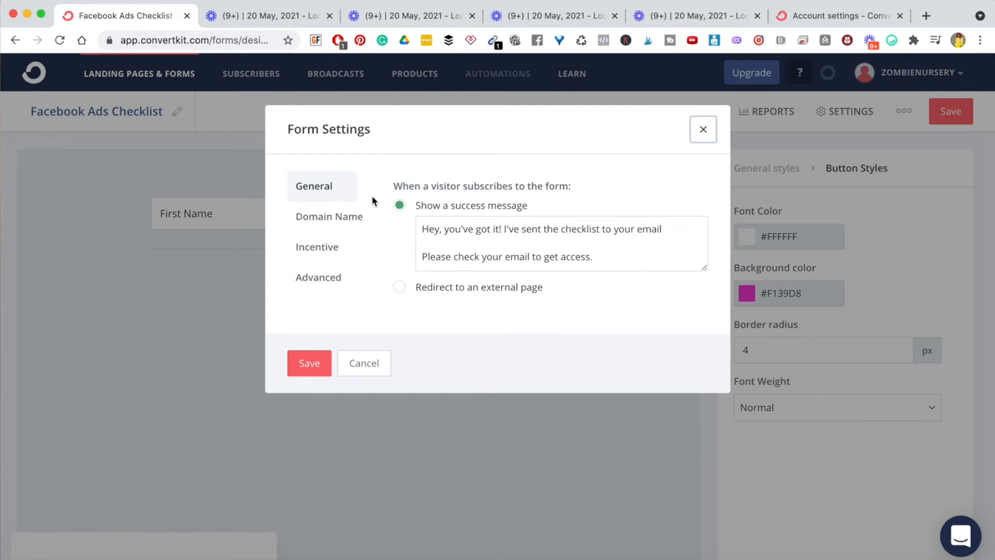
{"action": "left_click", "coordinate": [322, 216]}
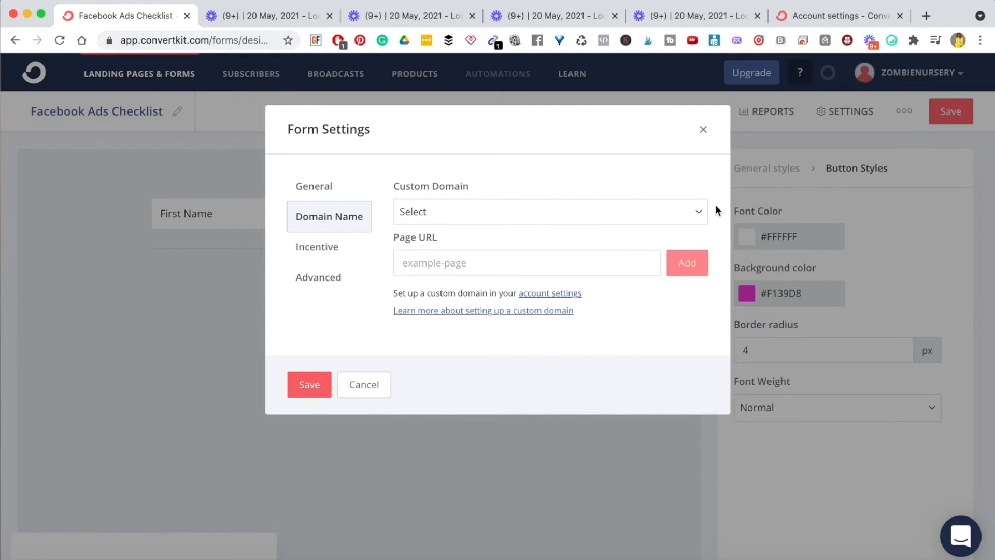
{"action": "left_click", "coordinate": [701, 216]}
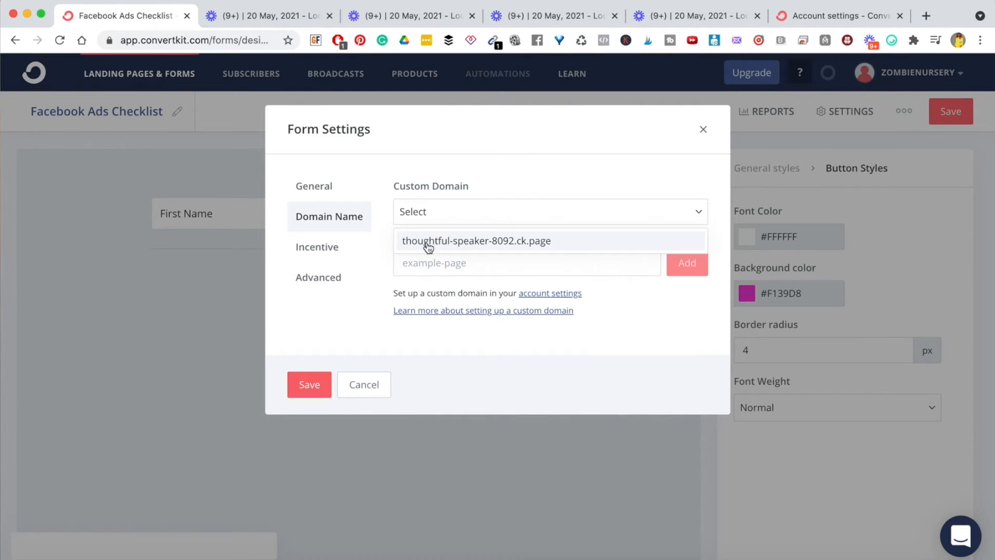
{"action": "left_click", "coordinate": [459, 242]}
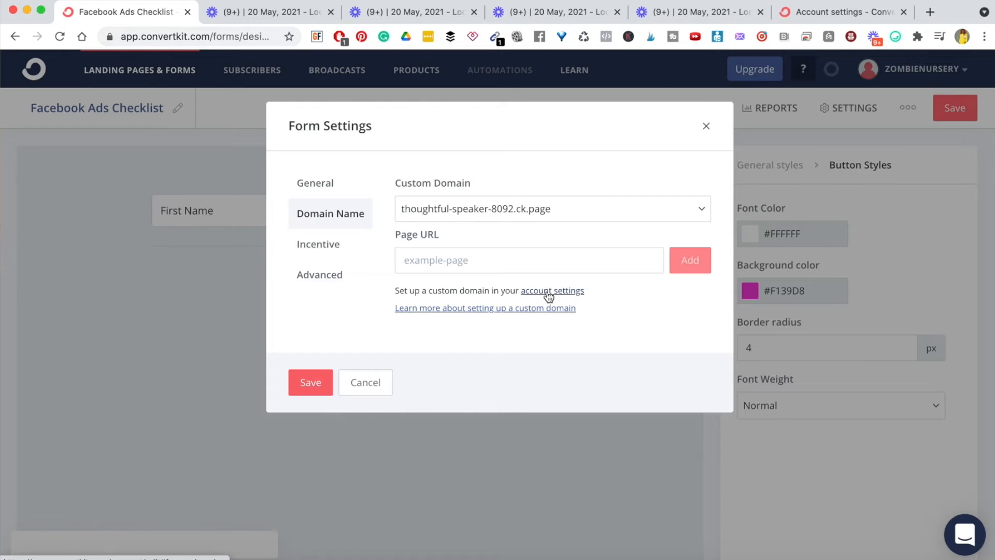
{"action": "left_click", "coordinate": [325, 250]}
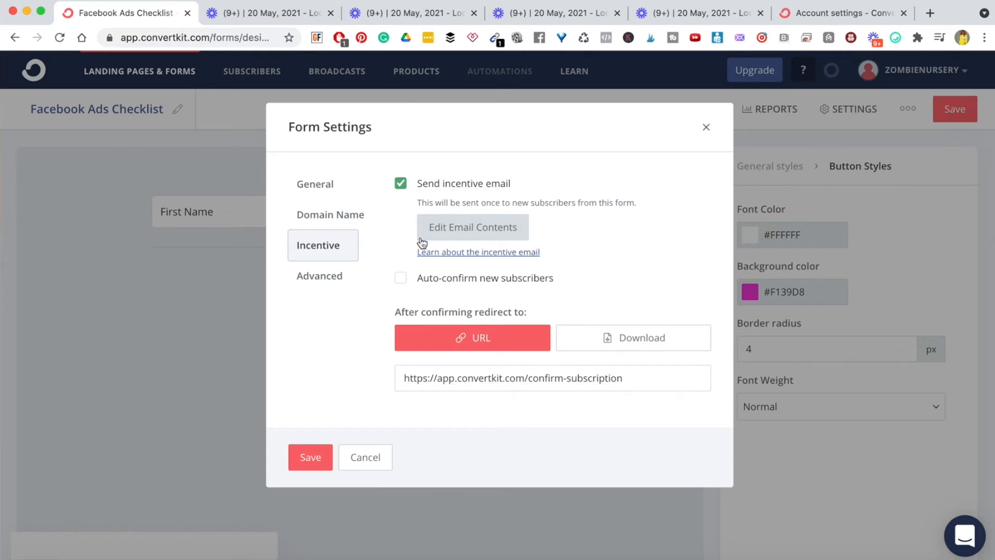
- Leave Auto-confirm new subscribers off and open the incentive email's contents for editing
{"action": "left_click", "coordinate": [399, 278]}
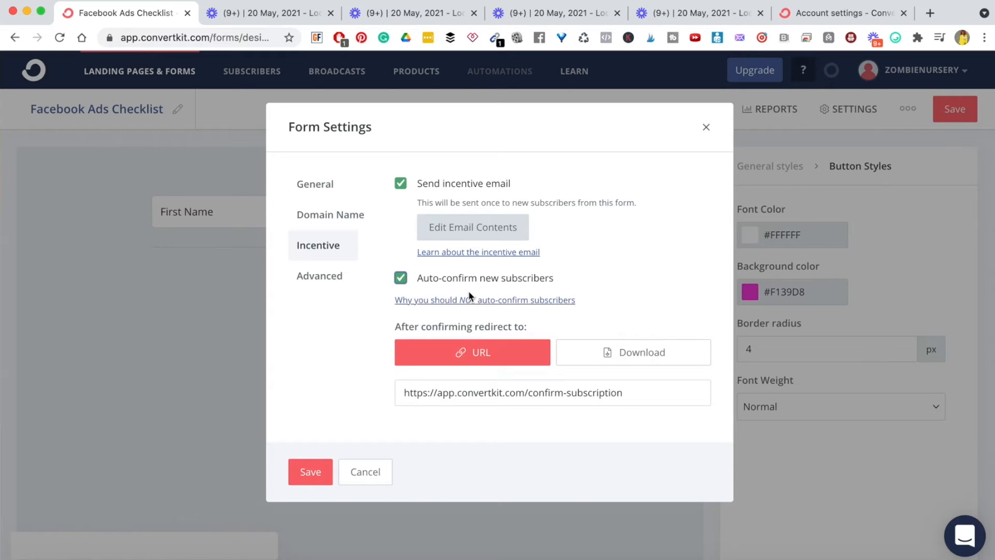
{"action": "left_click", "coordinate": [400, 279]}
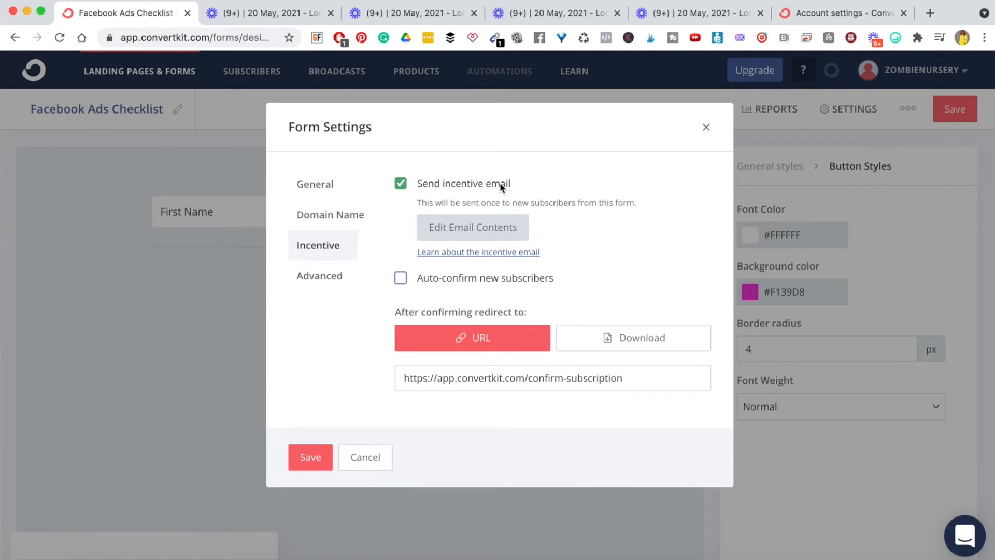
{"action": "triple_click", "coordinate": [462, 202]}
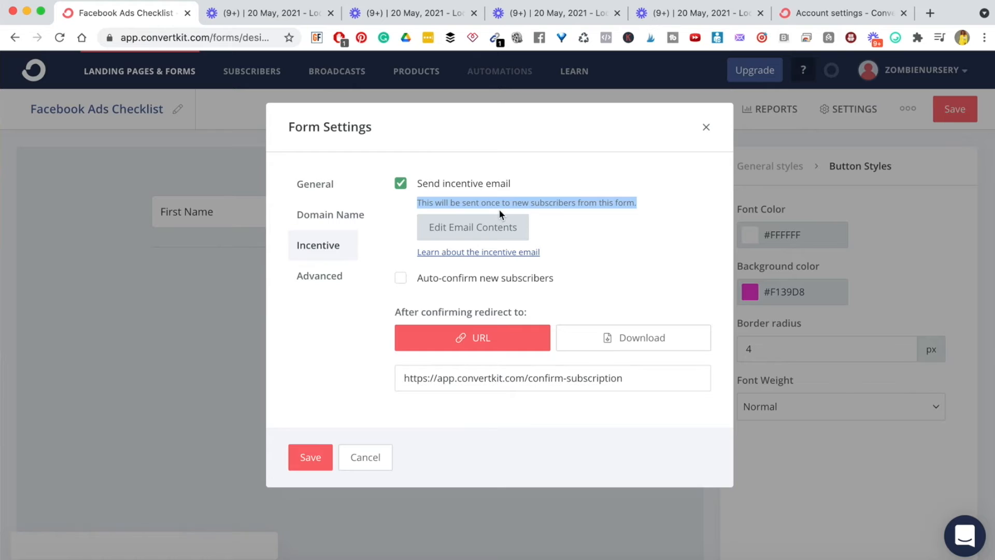
{"action": "left_click", "coordinate": [599, 217]}
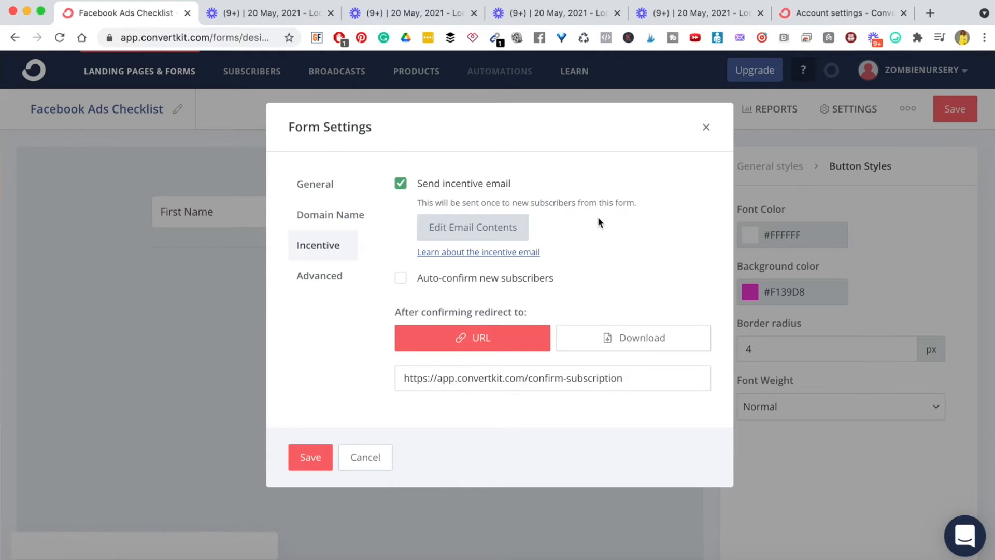
{"action": "left_click", "coordinate": [430, 227]}
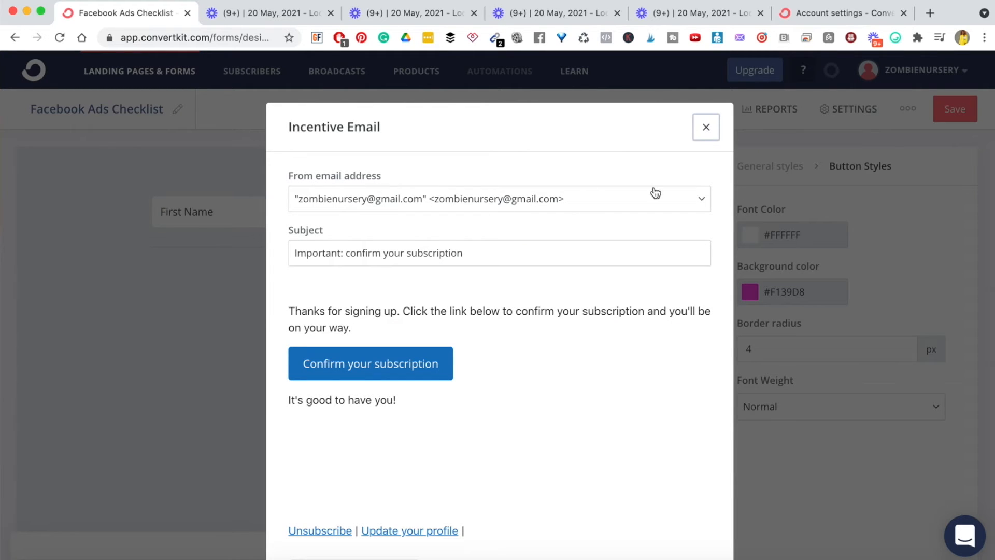
- Set the sender to the business support address and the subject to 'Your Checklist is here :) was'
{"action": "left_click", "coordinate": [702, 202]}
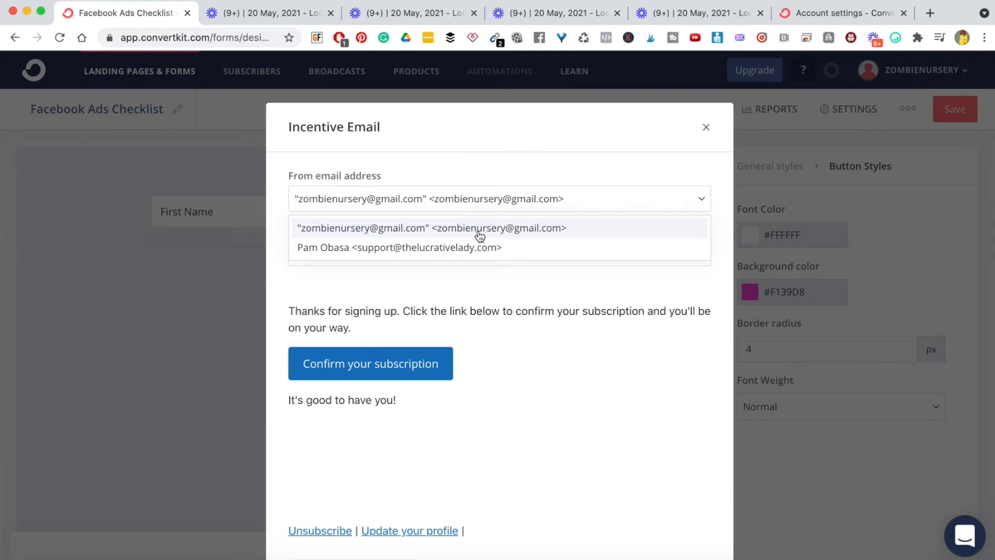
{"action": "left_click", "coordinate": [373, 249]}
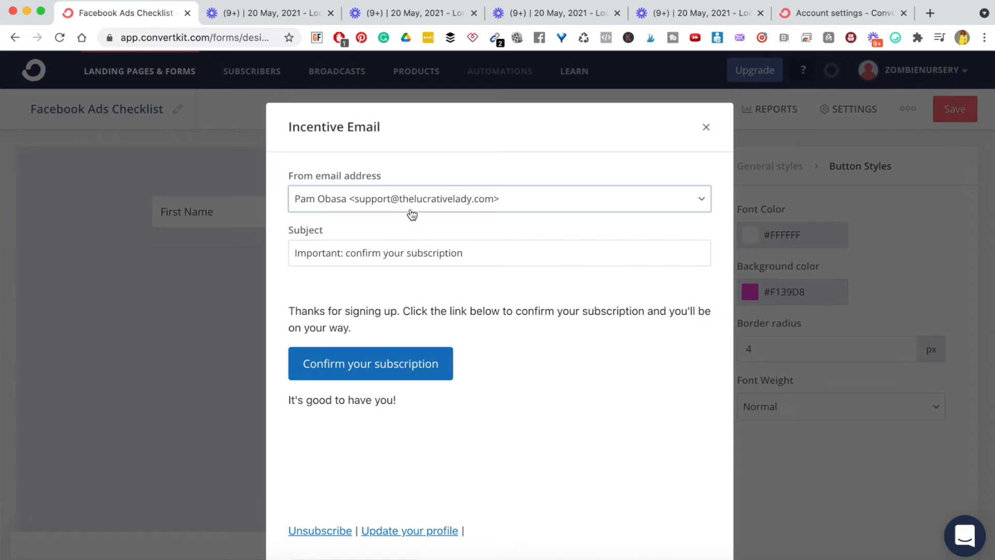
{"action": "triple_click", "coordinate": [330, 252]}
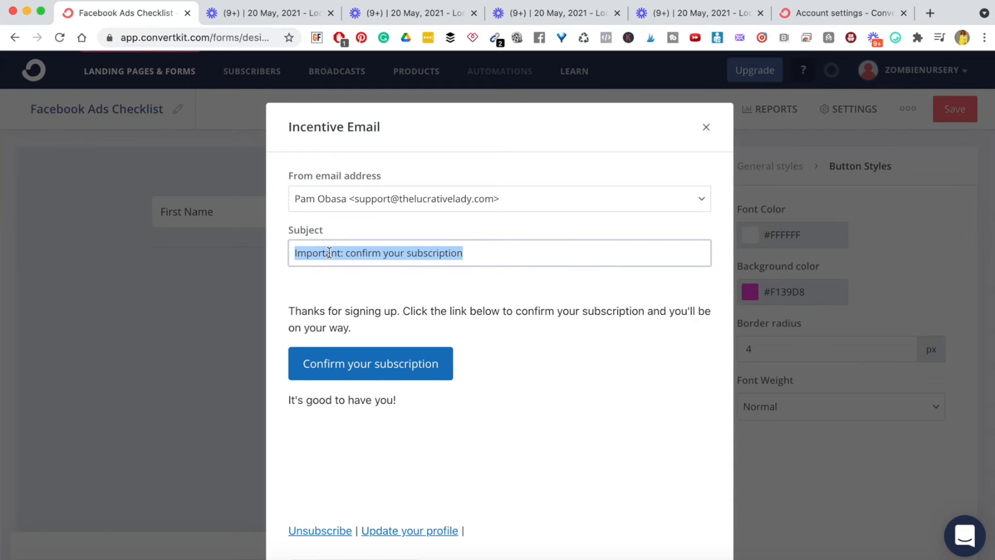
{"action": "type", "text": "You"}
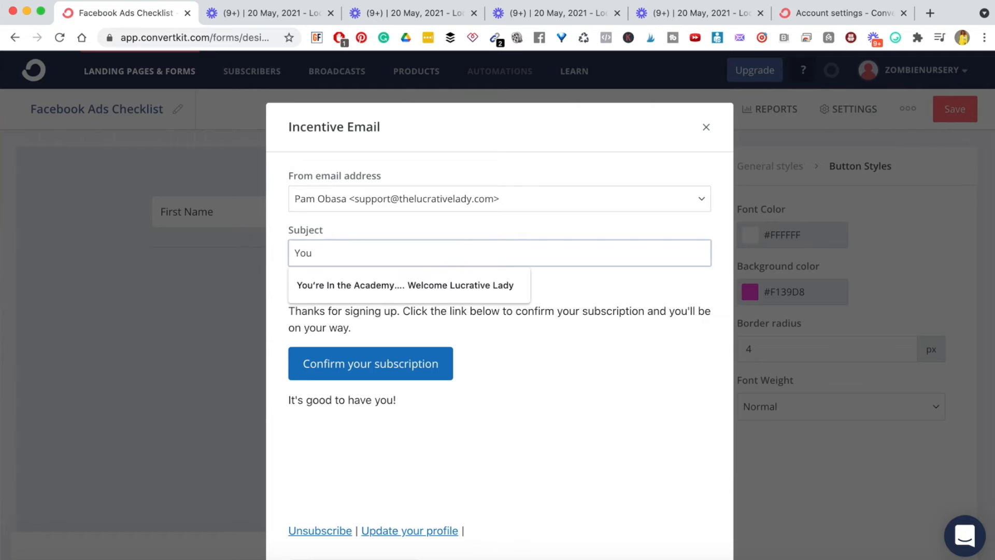
{"action": "type", "text": "r Checklist is here :) was"}
- Rewrite the body: 'Thanks for grabbing the Facebook Ads Checklist. Please click the link below to download it now'
{"action": "double_click", "coordinate": [317, 328]}
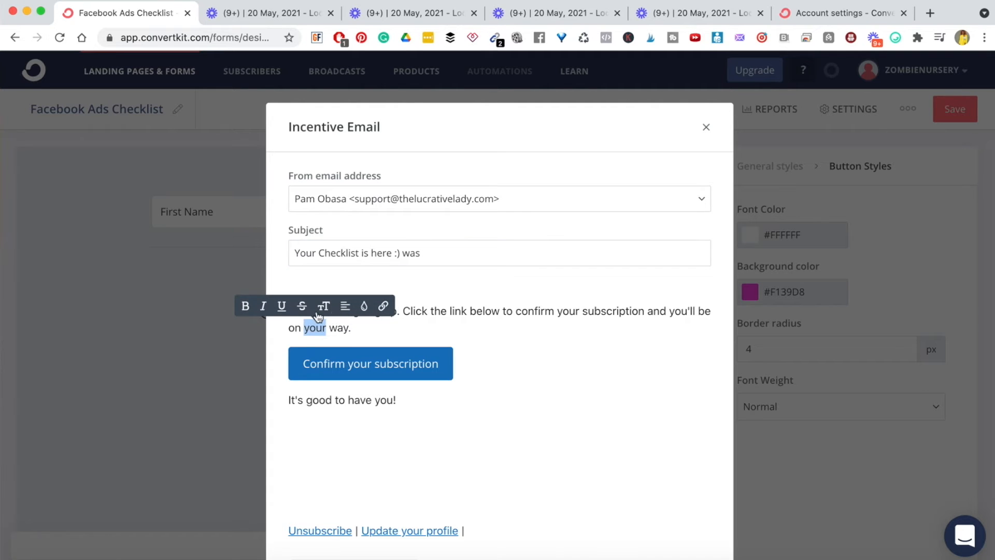
{"action": "left_click", "coordinate": [410, 312]}
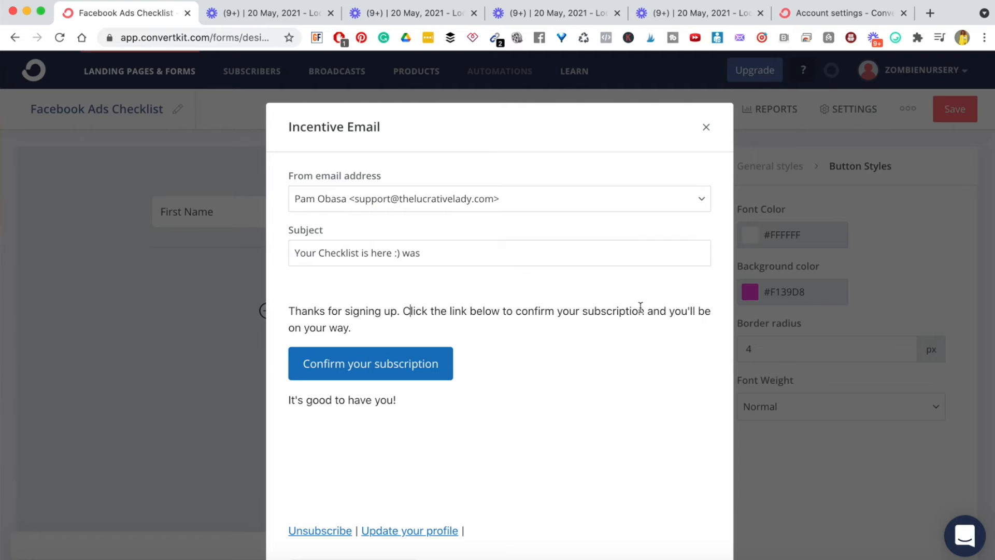
{"action": "double_click", "coordinate": [391, 312]}
{"action": "key", "text": "BackSpace"}
{"action": "key", "text": "BackSpace"}
{"action": "key", "text": "BackSpace"}
{"action": "key", "text": "BackSpace"}
{"action": "key", "text": "BackSpace"}
{"action": "key", "text": "BackSpace"}
{"action": "key", "text": "BackSpace"}
{"action": "key", "text": "BackSpace"}
{"action": "type", "text": "grabbing"}
{"action": "key", "text": "BackSpace"}
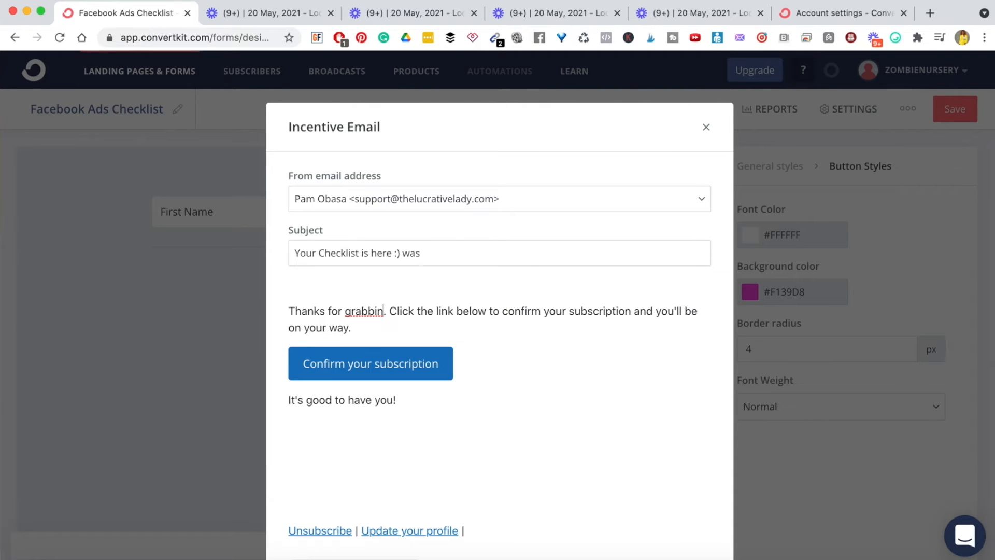
{"action": "type", "text": "g the faceb"}
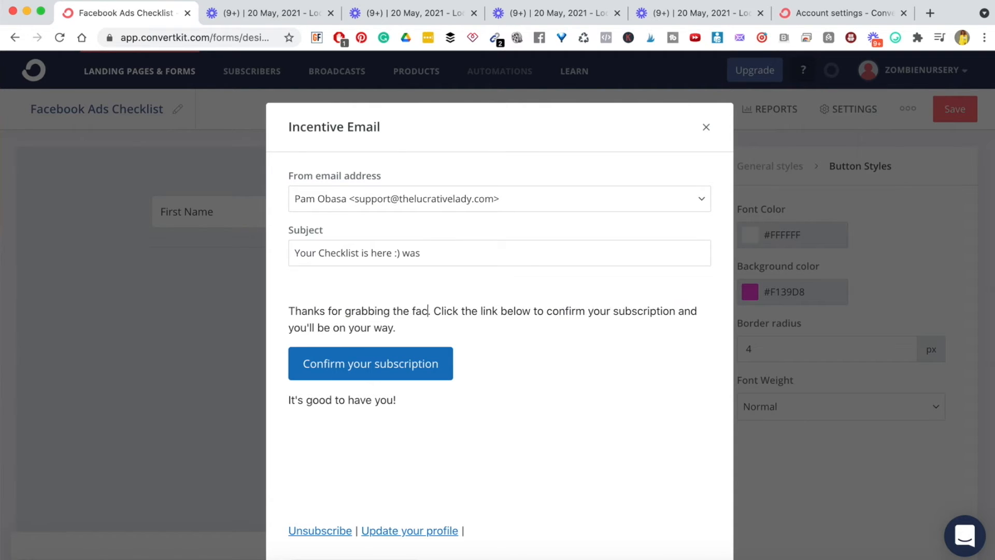
{"action": "key", "text": "BackSpace"}
{"action": "key", "text": "BackSpace"}
{"action": "key", "text": "BackSpace"}
{"action": "key", "text": "BackSpace"}
{"action": "key", "text": "BackSpace"}
{"action": "type", "text": "Facebo"}
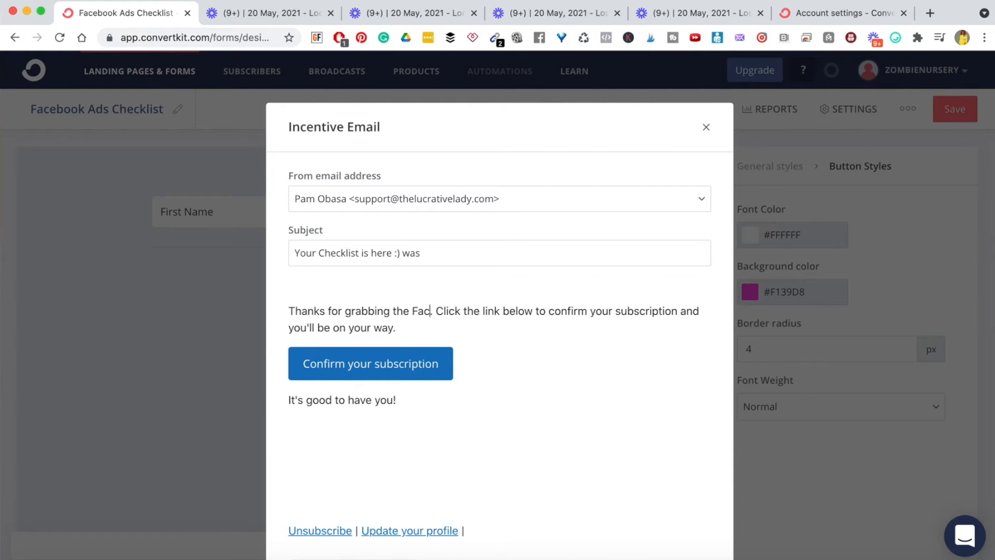
{"action": "type", "text": "ok Ads Che"}
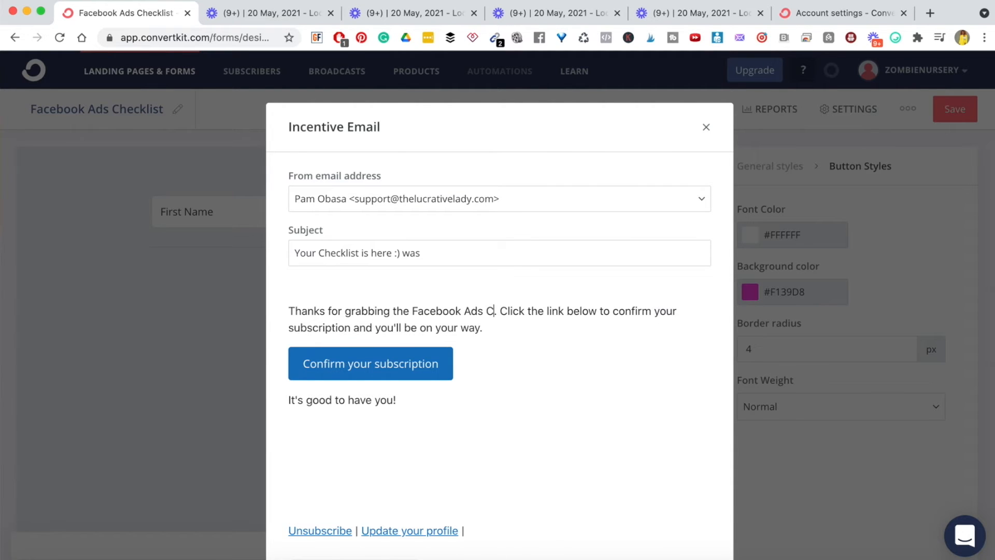
{"action": "type", "text": "cklist. "}
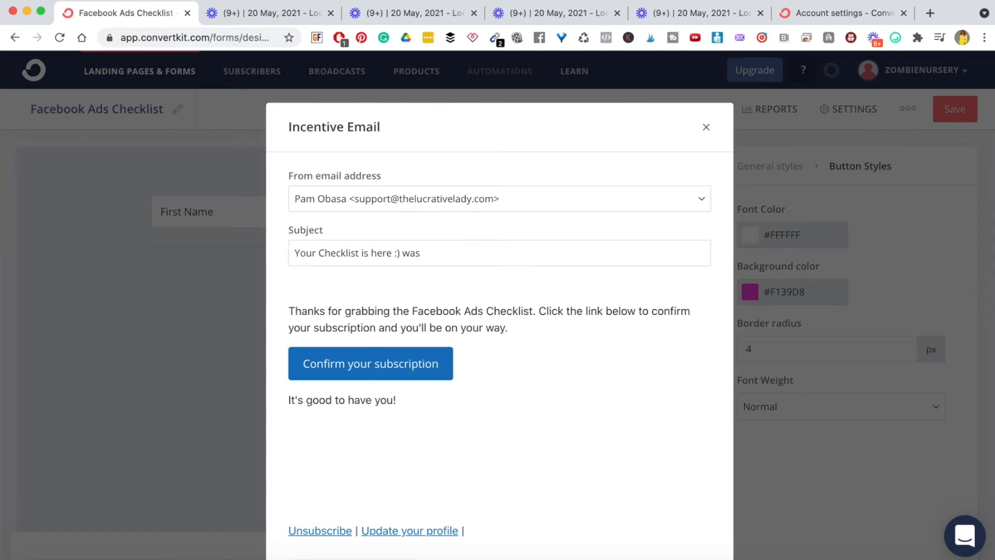
{"action": "type", "text": "Please"}
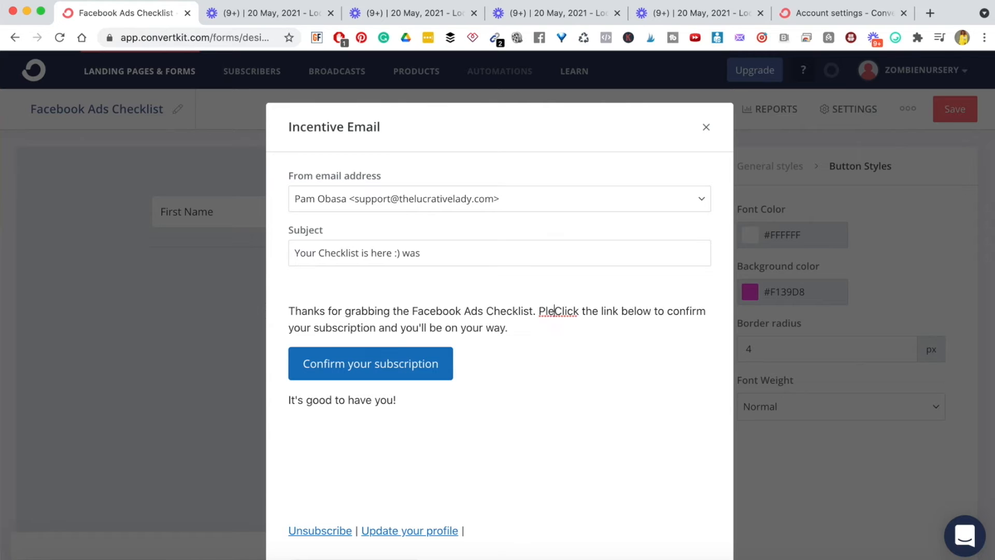
{"action": "key", "text": "Right"}
{"action": "key", "text": "BackSpace"}
{"action": "type", "text": "c"}
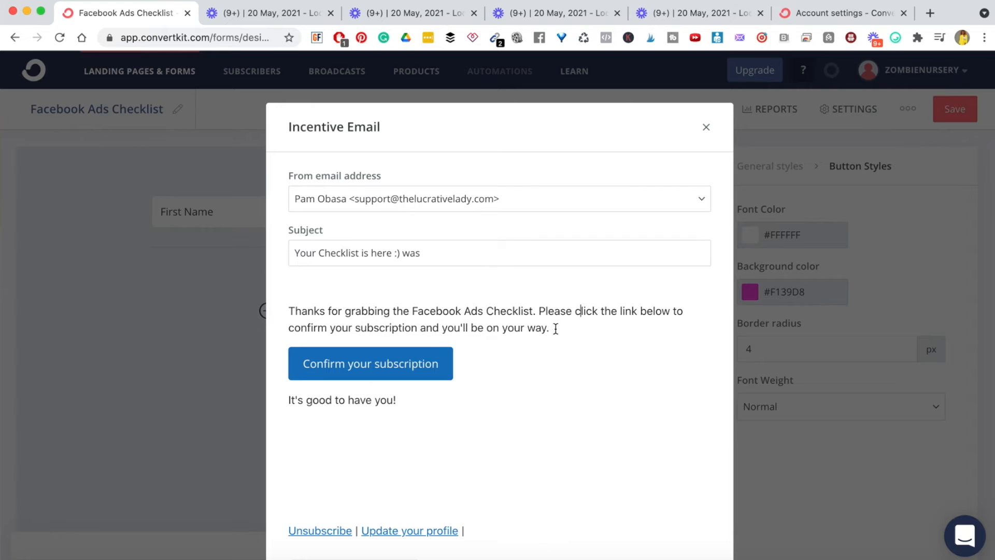
{"action": "left_click_drag", "start_coordinate": [561, 328], "coordinate": [282, 327]}
{"action": "type", "text": "down"}
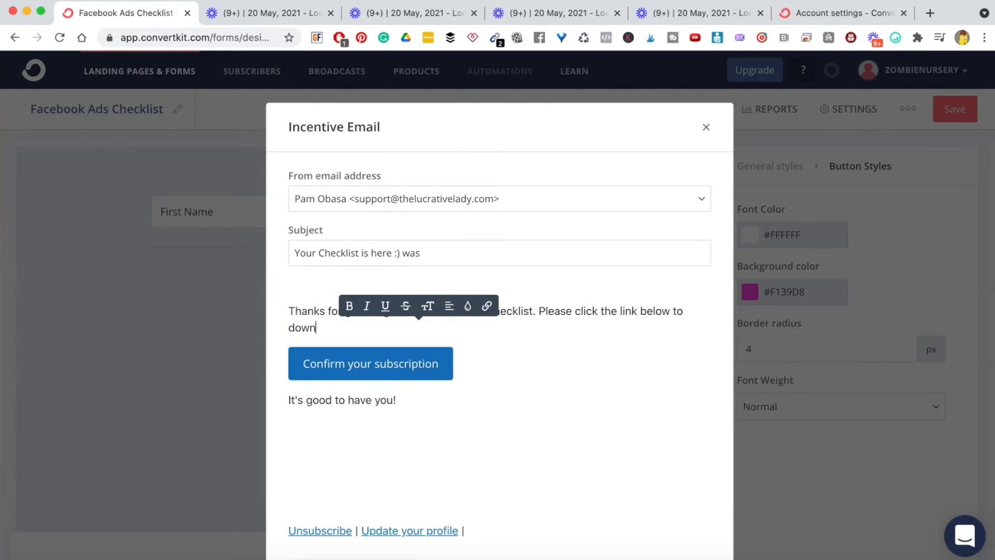
{"action": "type", "text": "load it now"}
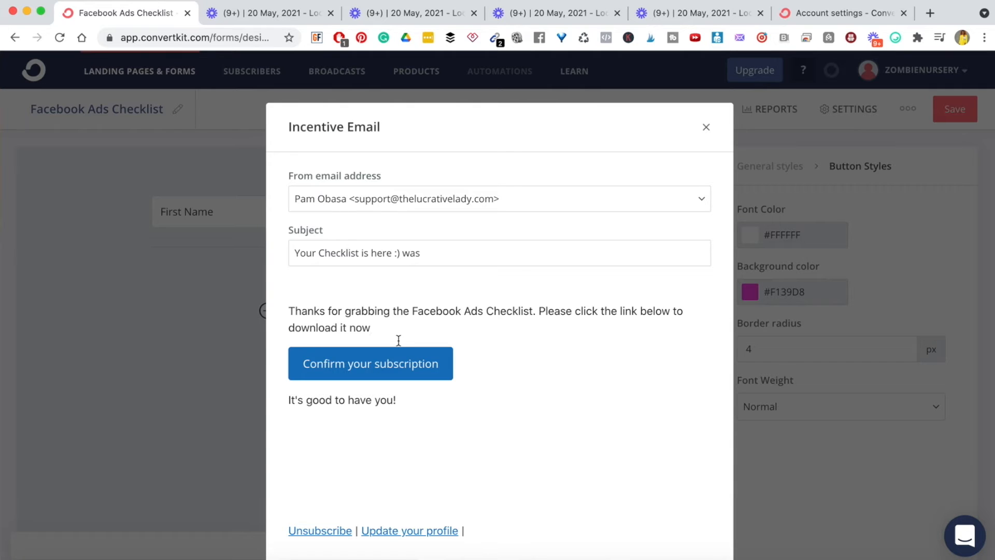
- Delete the Confirm your subscription button, leaving an empty line above 'It's good to have you!'
{"action": "triple_click", "coordinate": [360, 365]}
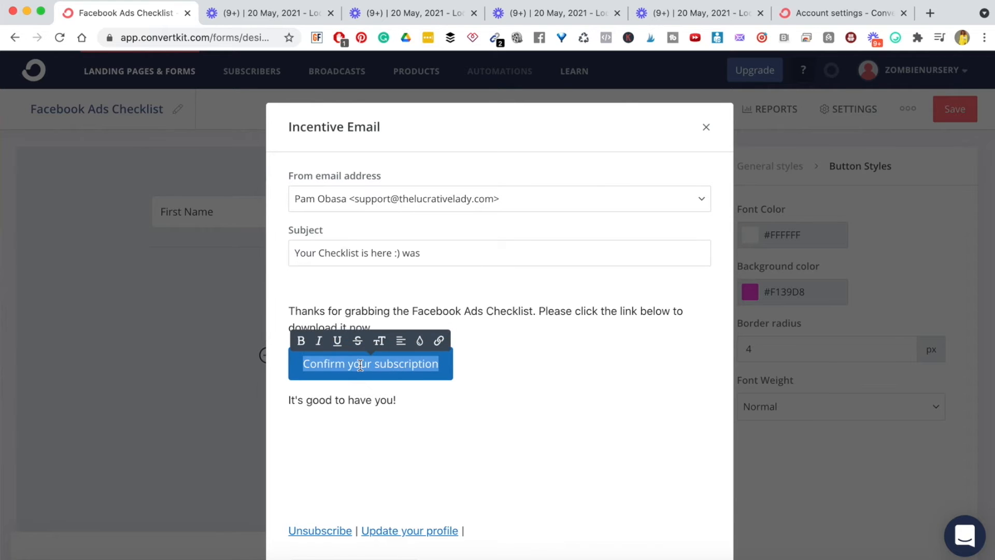
{"action": "type", "text": "D"}
{"action": "key", "text": "BackSpace"}
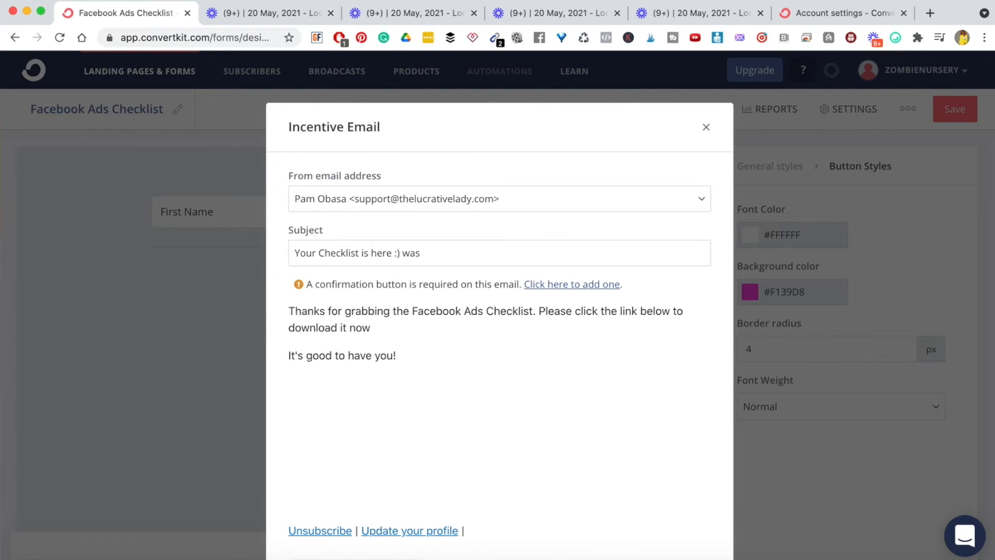
{"action": "key", "text": "Return"}
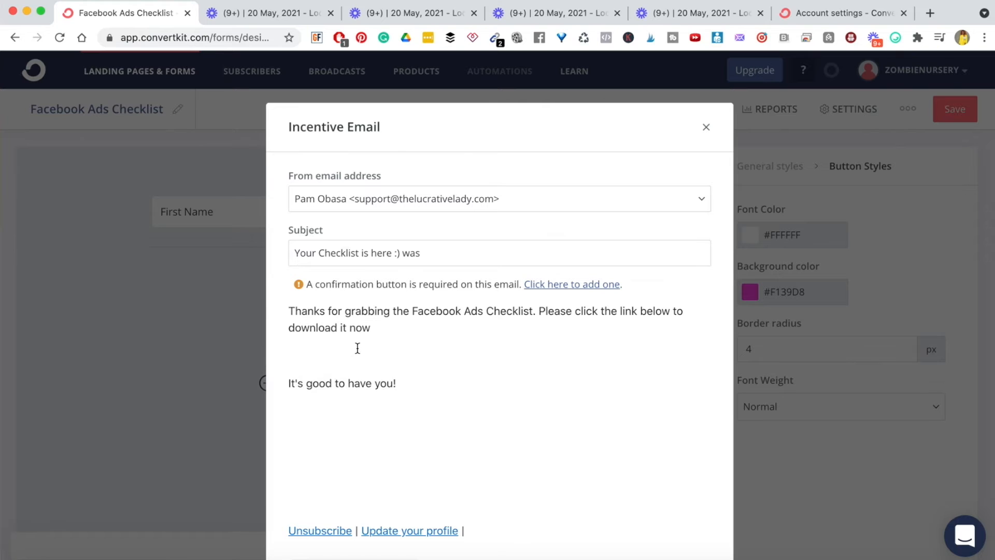
- Review the email body and the confirmation-required warning, leaving the caret on the empty line
{"action": "scroll", "coordinate": [392, 361], "scroll_direction": "down", "scroll_amount": 5}
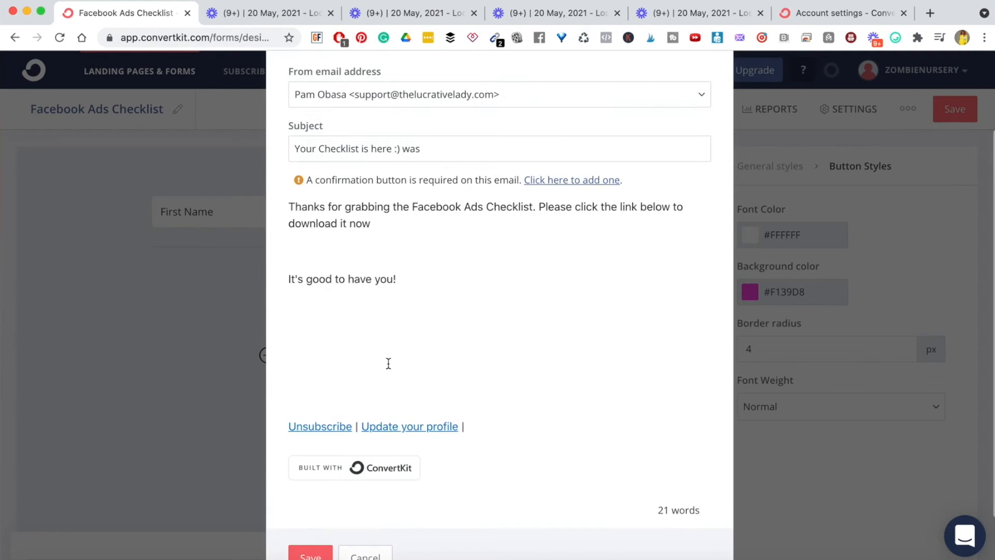
{"action": "scroll", "coordinate": [391, 358], "scroll_direction": "up", "scroll_amount": 3}
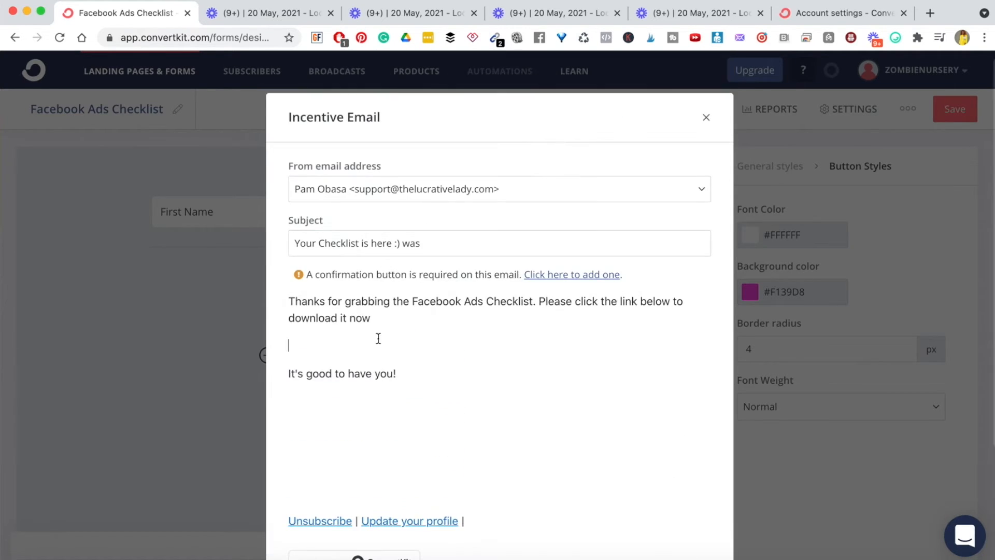
{"action": "scroll", "coordinate": [374, 345], "scroll_direction": "down", "scroll_amount": 2}
{"action": "scroll", "coordinate": [373, 345], "scroll_direction": "down", "scroll_amount": 2}
{"action": "scroll", "coordinate": [372, 342], "scroll_direction": "up", "scroll_amount": 4}
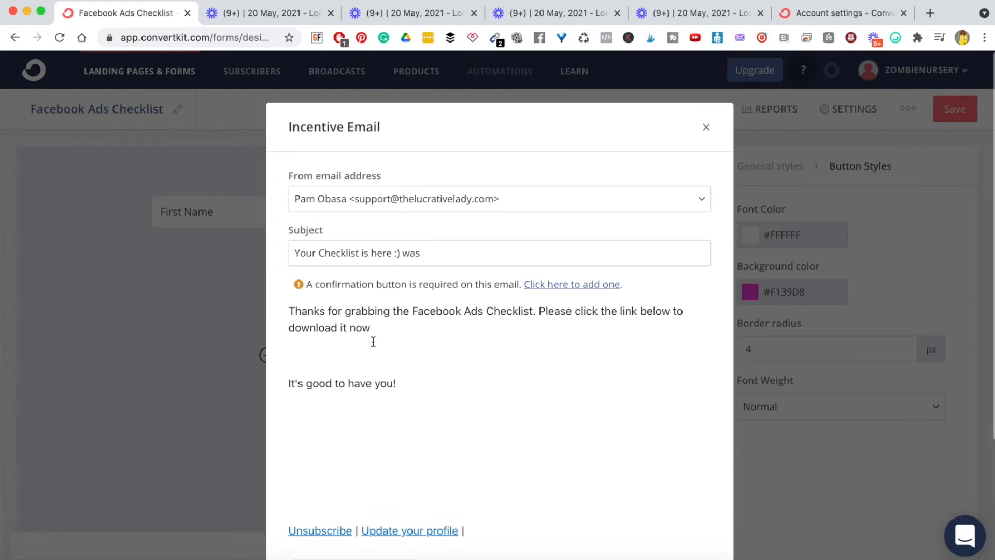
{"action": "double_click", "coordinate": [344, 306]}
{"action": "triple_click", "coordinate": [344, 306]}
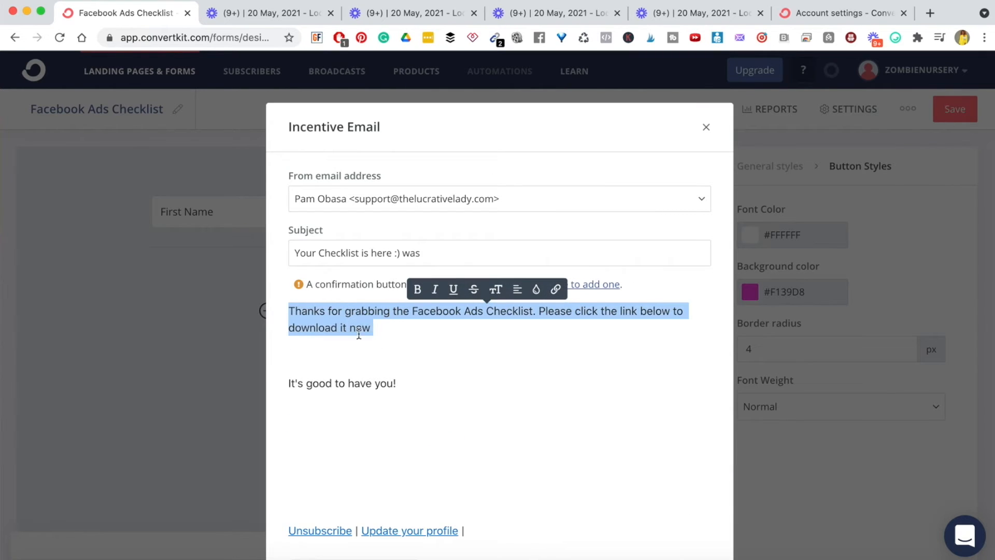
{"action": "left_click", "coordinate": [390, 367]}
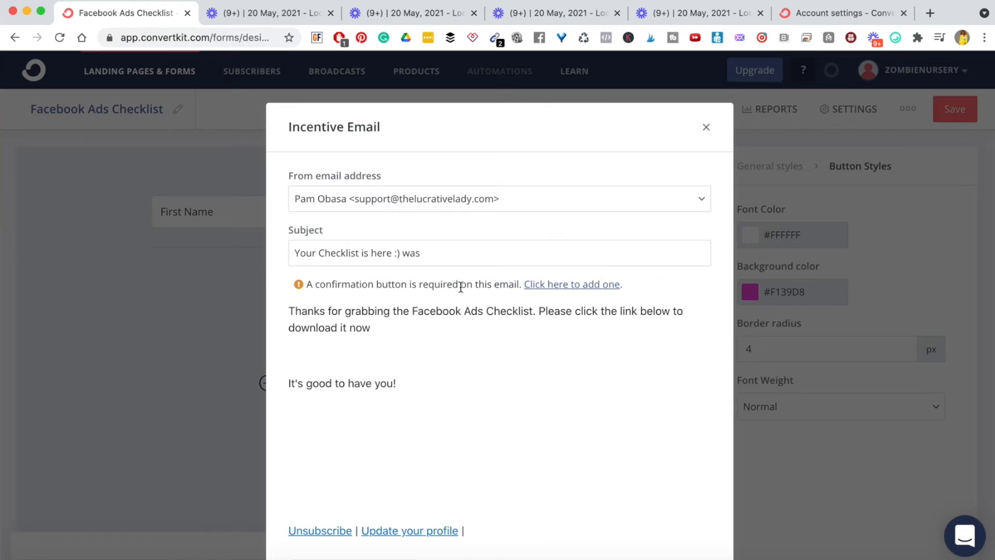
{"action": "left_click", "coordinate": [346, 353]}
{"action": "triple_click", "coordinate": [325, 285]}
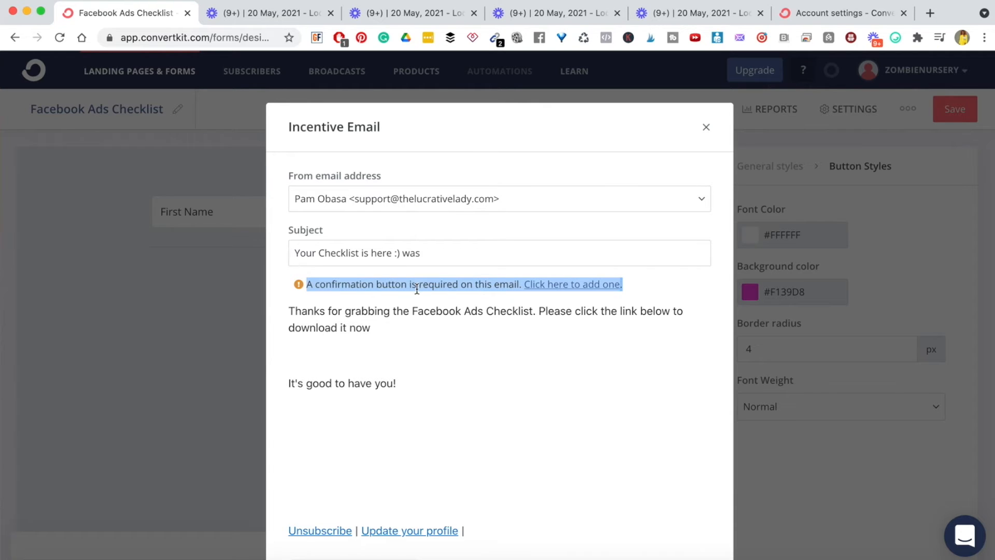
{"action": "left_click", "coordinate": [347, 351]}
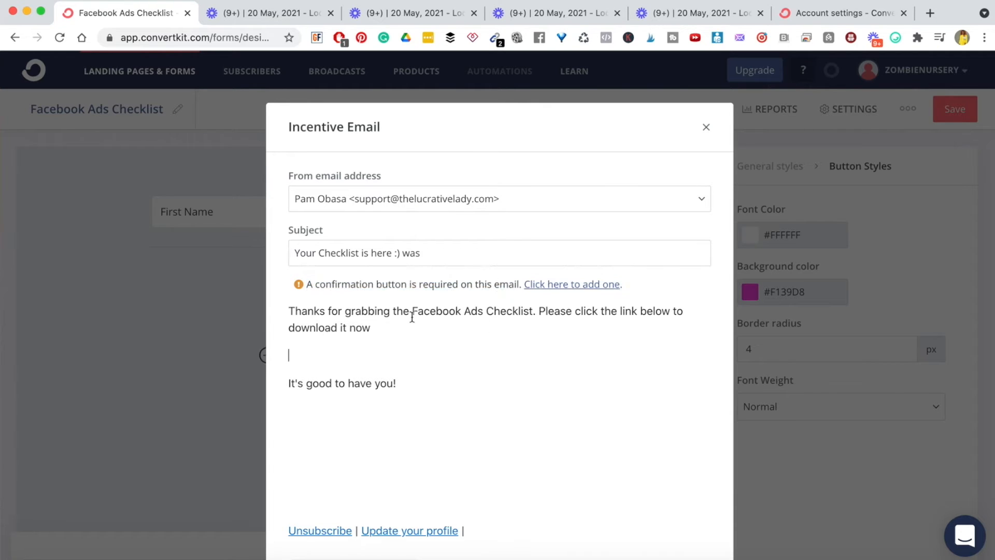
- Insert a DOWNLOAD NOW button in the email body and remove the blank line above it
{"action": "left_click", "coordinate": [574, 287]}
{"action": "key", "text": "BackSpace"}
{"action": "key", "text": "BackSpace"}
{"action": "key", "text": "BackSpace"}
{"action": "key", "text": "BackSpace"}
{"action": "key", "text": "BackSpace"}
{"action": "key", "text": "BackSpace"}
{"action": "key", "text": "BackSpace"}
{"action": "key", "text": "BackSpace"}
{"action": "key", "text": "BackSpace"}
{"action": "key", "text": "BackSpace"}
{"action": "key", "text": "BackSpace"}
{"action": "key", "text": "BackSpace"}
{"action": "key", "text": "BackSpace"}
{"action": "key", "text": "BackSpace"}
{"action": "key", "text": "BackSpace"}
{"action": "key", "text": "BackSpace"}
{"action": "key", "text": "BackSpace"}
{"action": "key", "text": "BackSpace"}
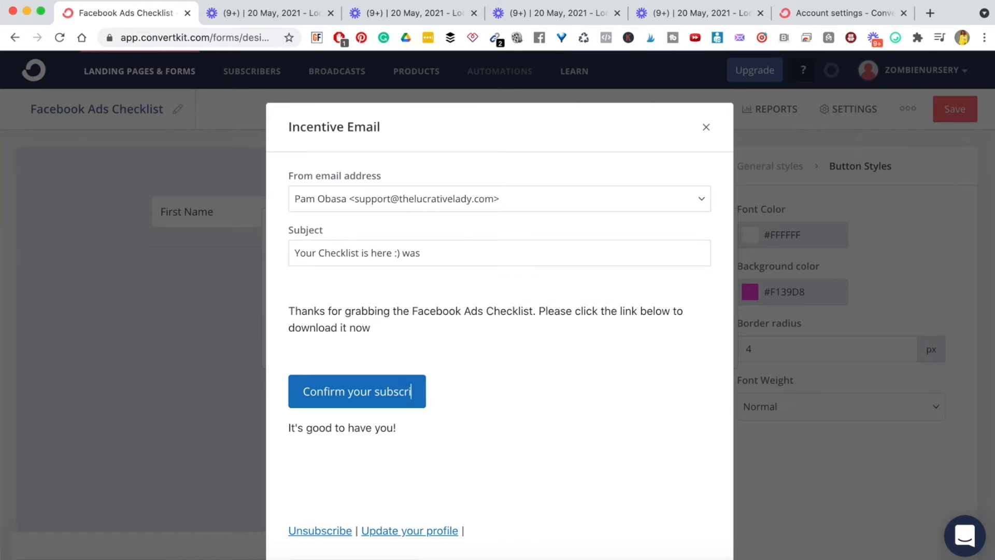
{"action": "key", "text": "BackSpace"}
{"action": "key", "text": "BackSpace"}
{"action": "key", "text": "BackSpace"}
{"action": "key", "text": "BackSpace"}
{"action": "key", "text": "BackSpace"}
{"action": "key", "text": "BackSpace"}
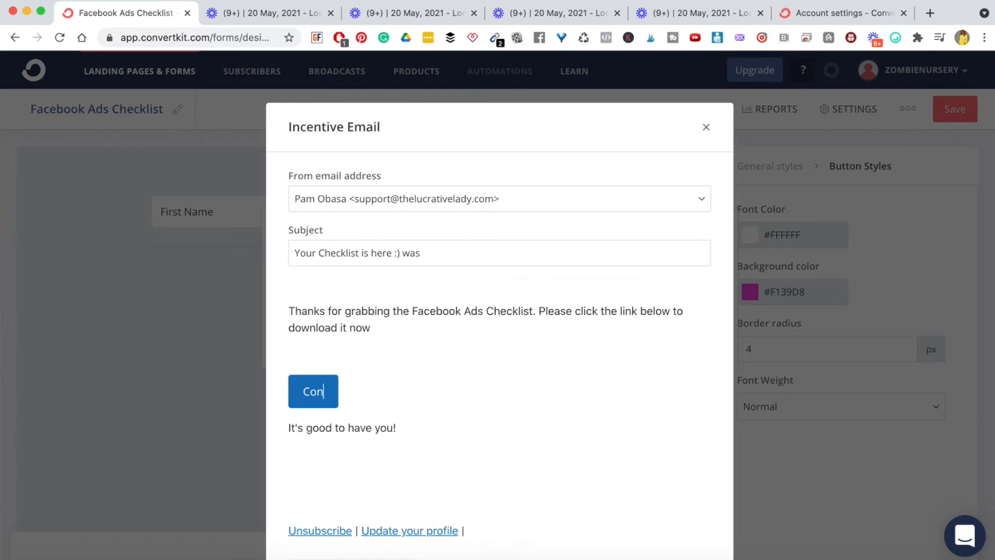
{"action": "type", "text": "D"}
{"action": "key", "text": "Left"}
{"action": "key", "text": "BackSpace"}
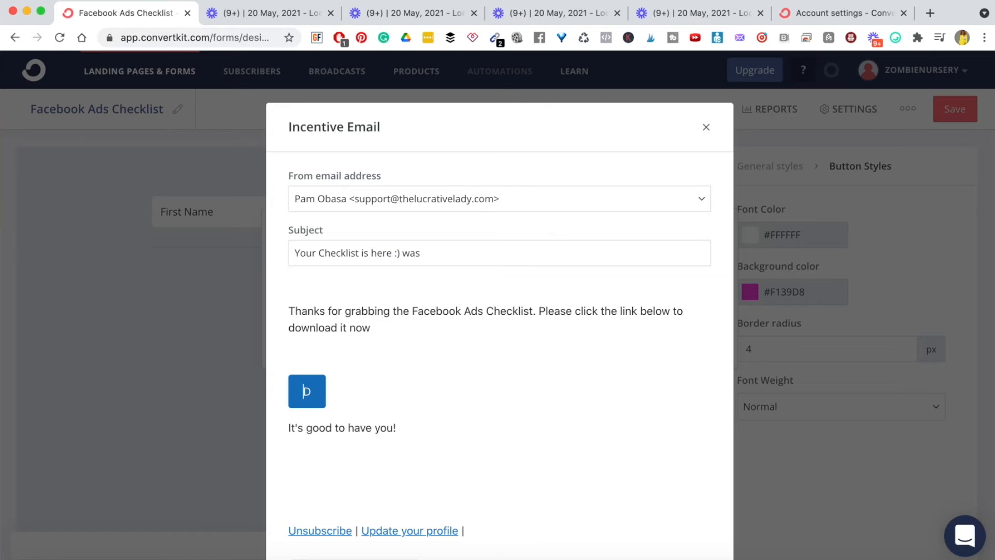
{"action": "type", "text": "OWNLOAD NOW"}
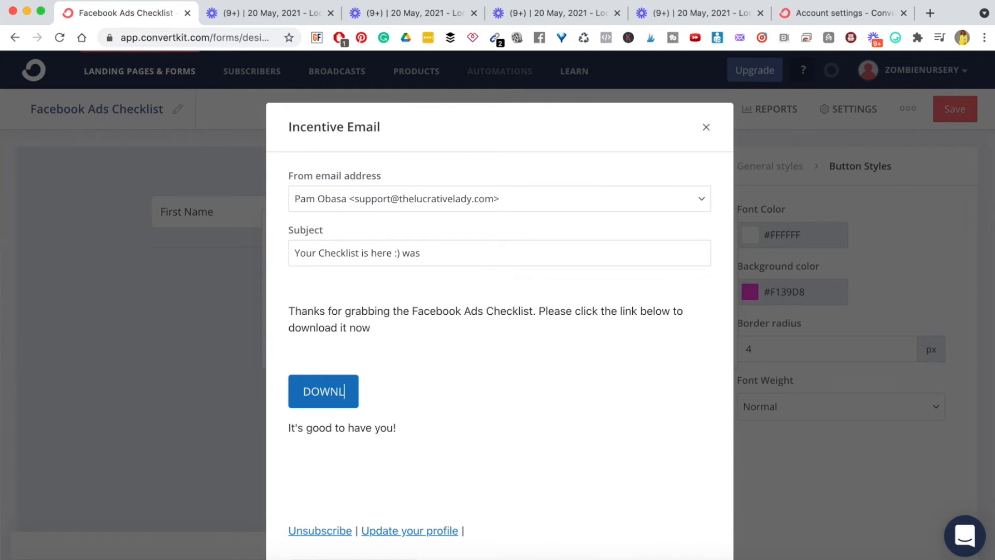
{"action": "left_click", "coordinate": [351, 347]}
{"action": "key", "text": "BackSpace"}
- Add a sign-off with the sender's name after 'It's good to have you!'
{"action": "left_click", "coordinate": [334, 421]}
{"action": "key", "text": "Return"}
{"action": "type", "text": "Pam :)"}
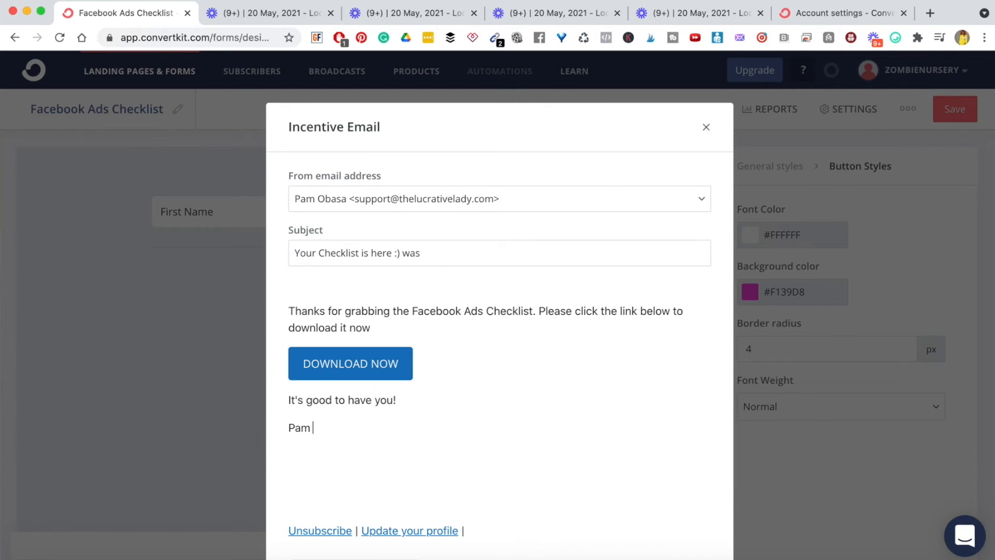
- Trim the subject to 'Your Checklist is here :)', review the body, and save the email
{"action": "double_click", "coordinate": [414, 252]}
{"action": "key", "text": "BackSpace"}
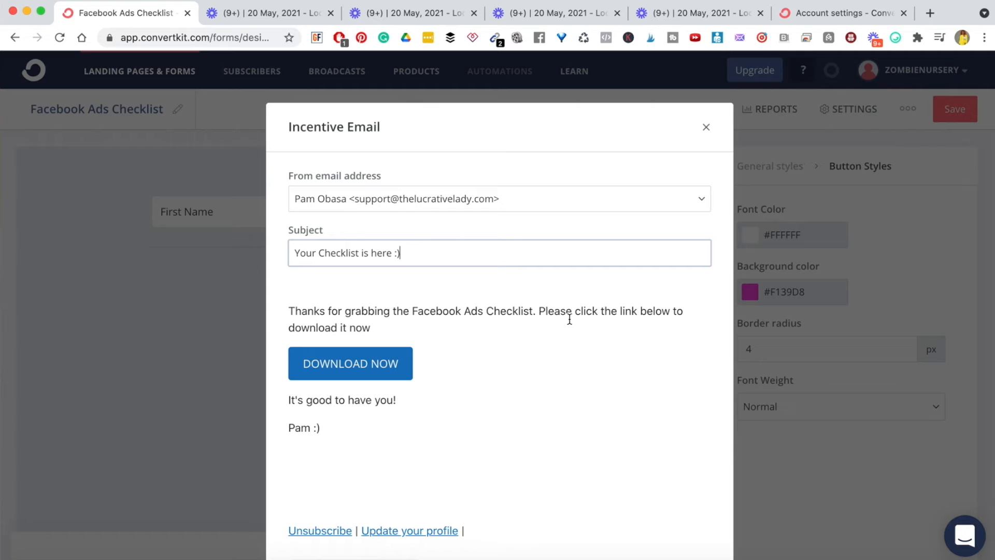
{"action": "left_click", "coordinate": [344, 314]}
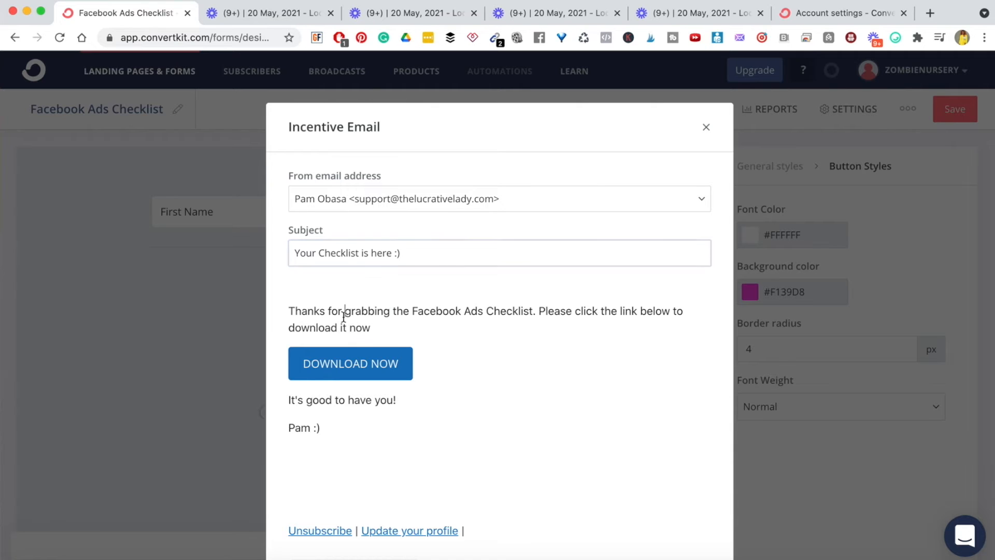
{"action": "triple_click", "coordinate": [344, 314]}
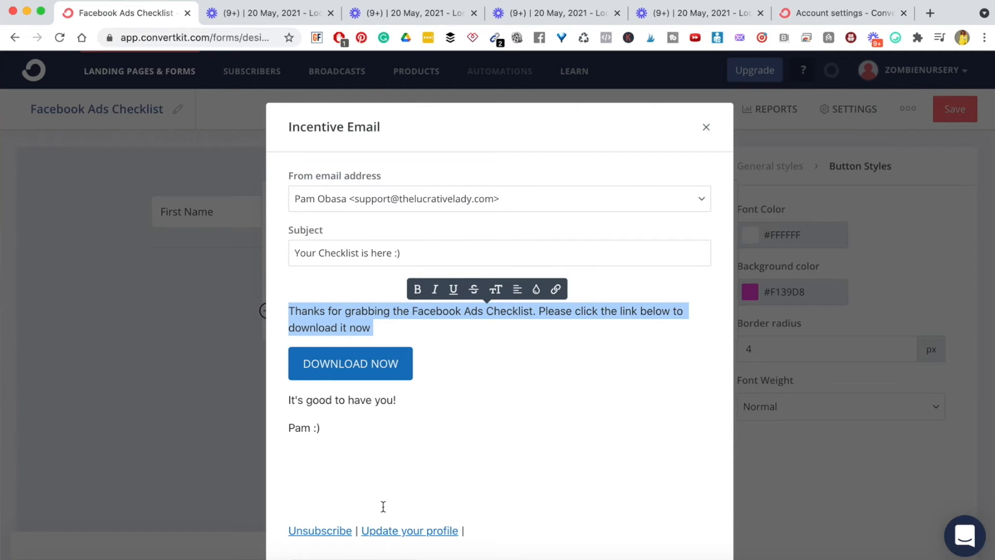
{"action": "left_click", "coordinate": [383, 333]}
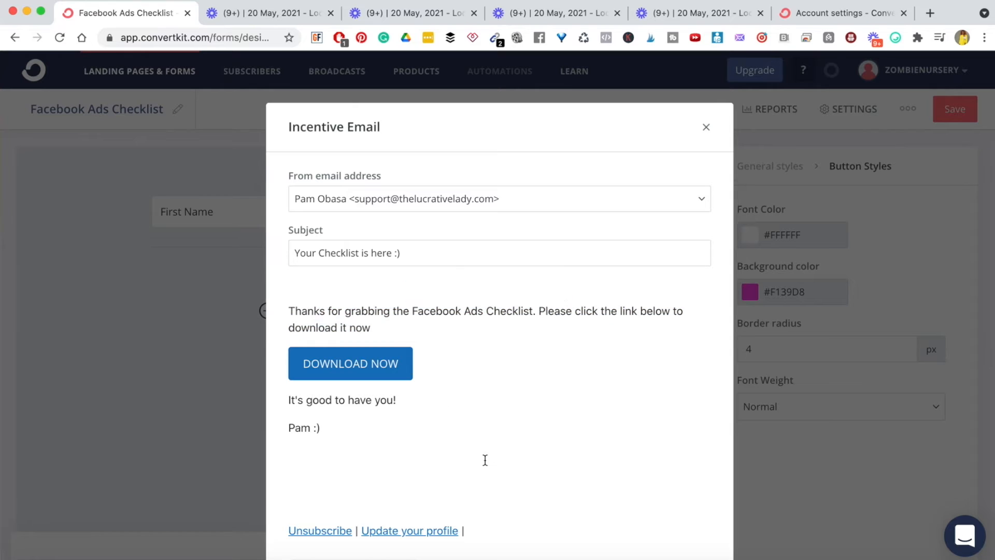
{"action": "scroll", "coordinate": [485, 461], "scroll_direction": "down", "scroll_amount": 5}
{"action": "scroll", "coordinate": [485, 460], "scroll_direction": "up", "scroll_amount": 5}
{"action": "scroll", "coordinate": [486, 460], "scroll_direction": "down", "scroll_amount": 5}
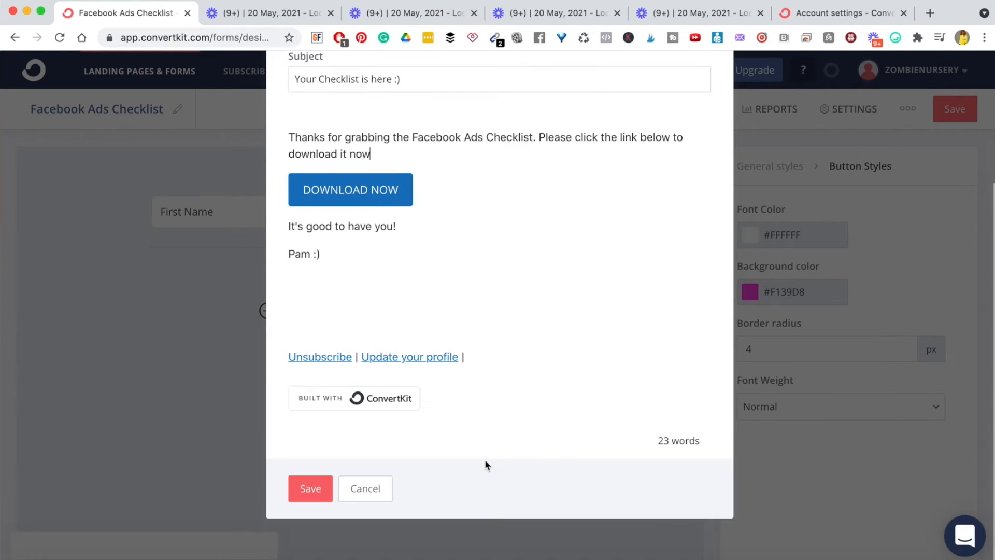
{"action": "left_click", "coordinate": [310, 489]}
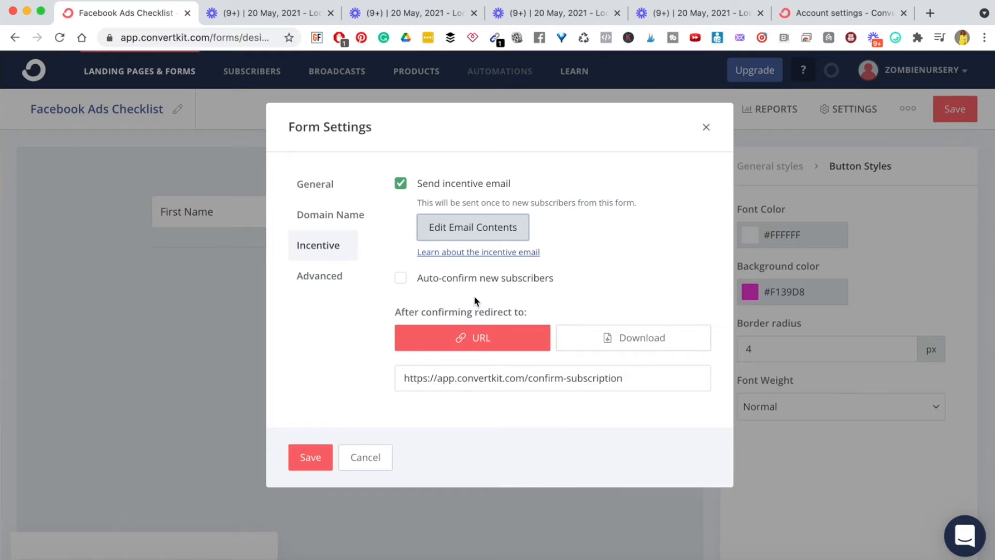
- Replace the redirect URL with a download of 'STORIES THAT CONVE…2020.pdf' and save the form settings
{"action": "triple_click", "coordinate": [418, 313]}
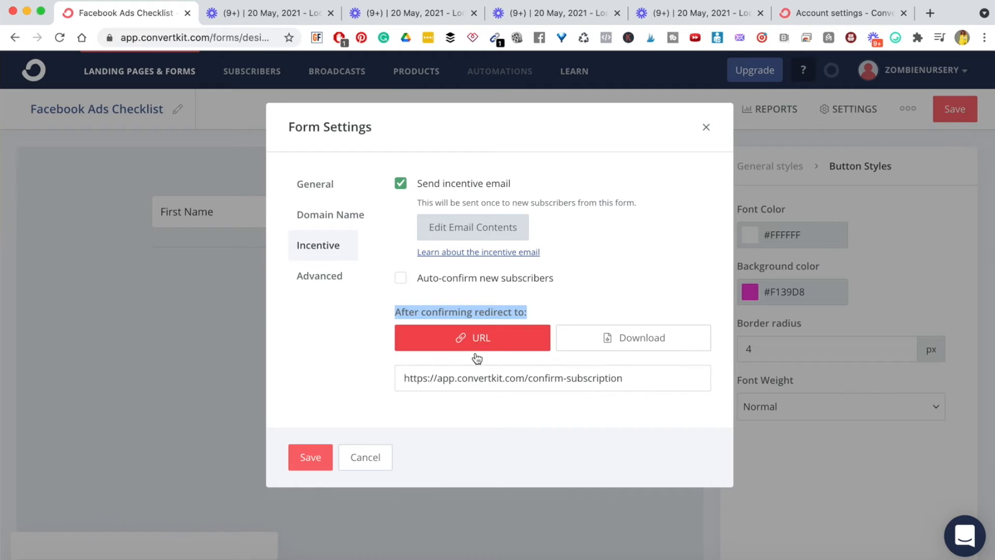
{"action": "left_click", "coordinate": [466, 386]}
{"action": "triple_click", "coordinate": [466, 385]}
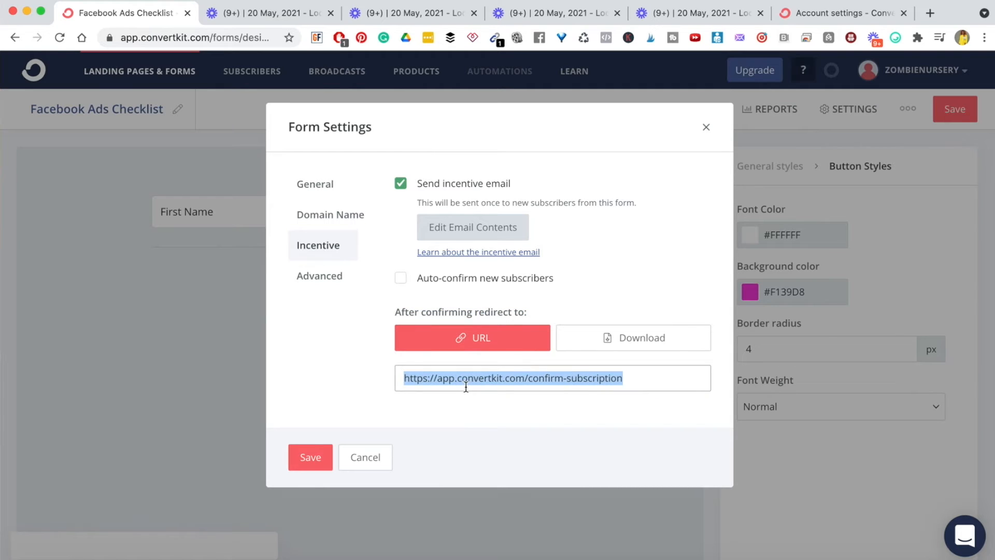
{"action": "left_click", "coordinate": [466, 386]}
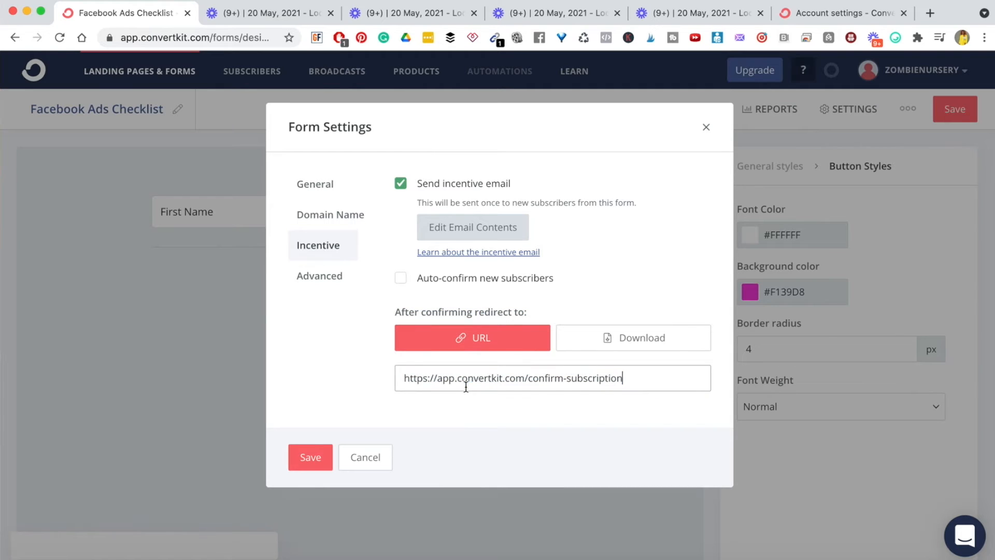
{"action": "left_click", "coordinate": [633, 341]}
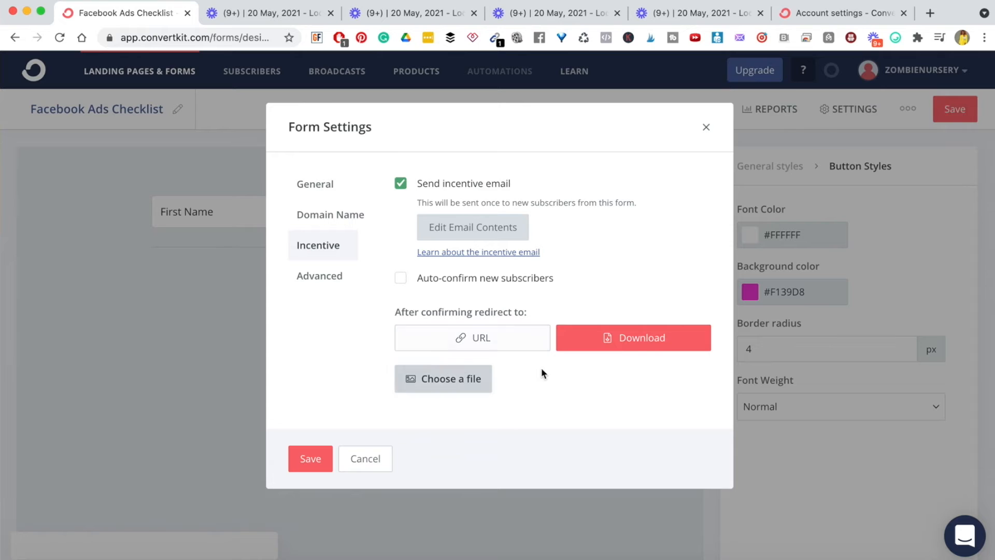
{"action": "left_click", "coordinate": [452, 384]}
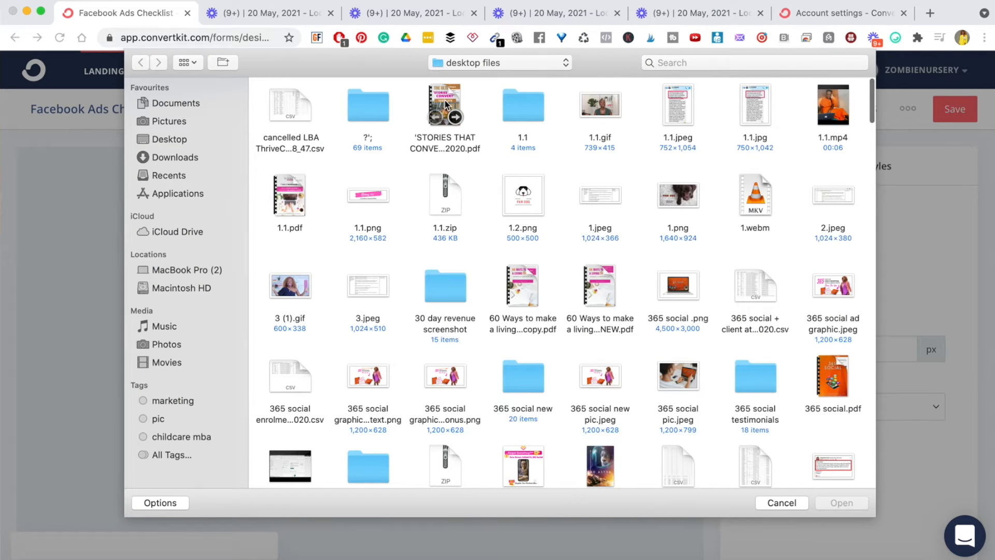
{"action": "left_click", "coordinate": [444, 102]}
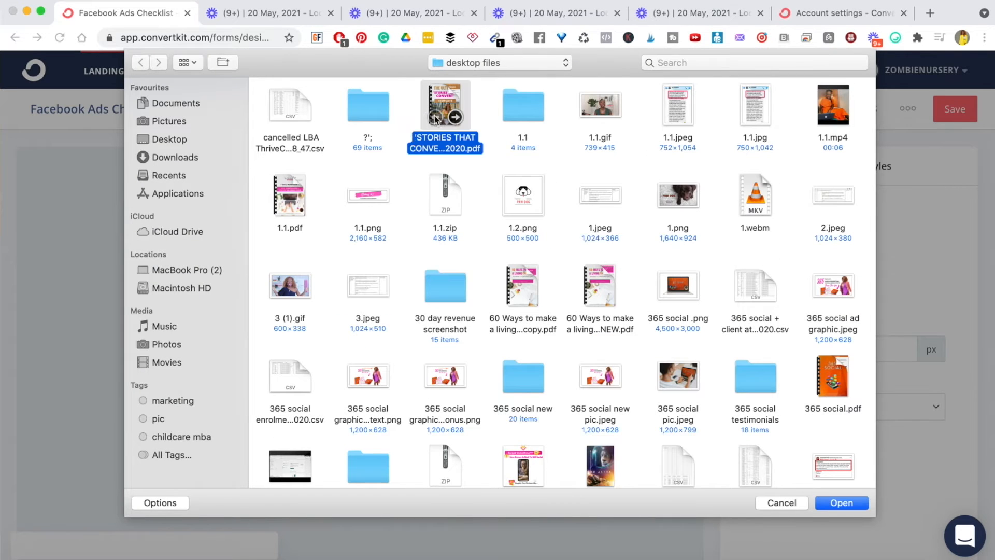
{"action": "left_click", "coordinate": [854, 502]}
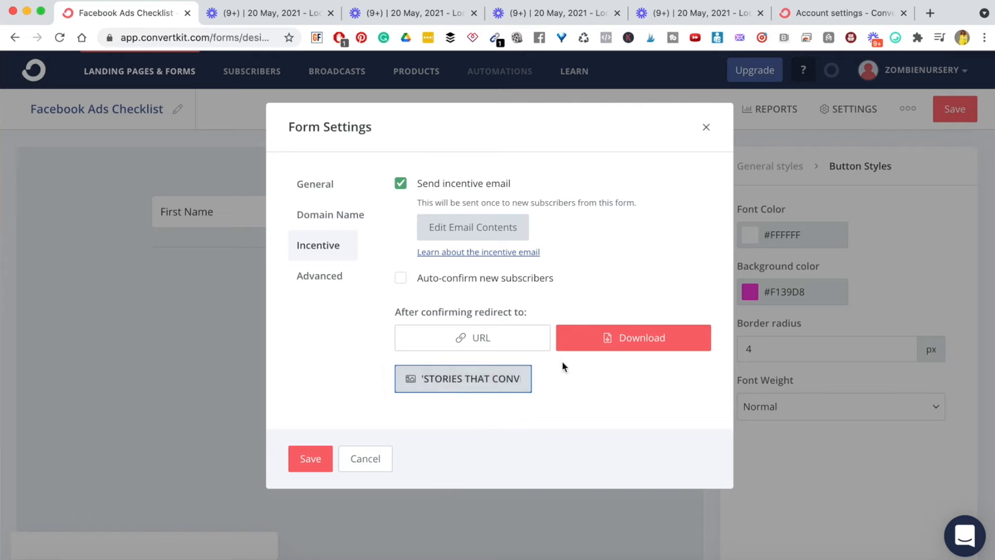
{"action": "left_click", "coordinate": [306, 460]}
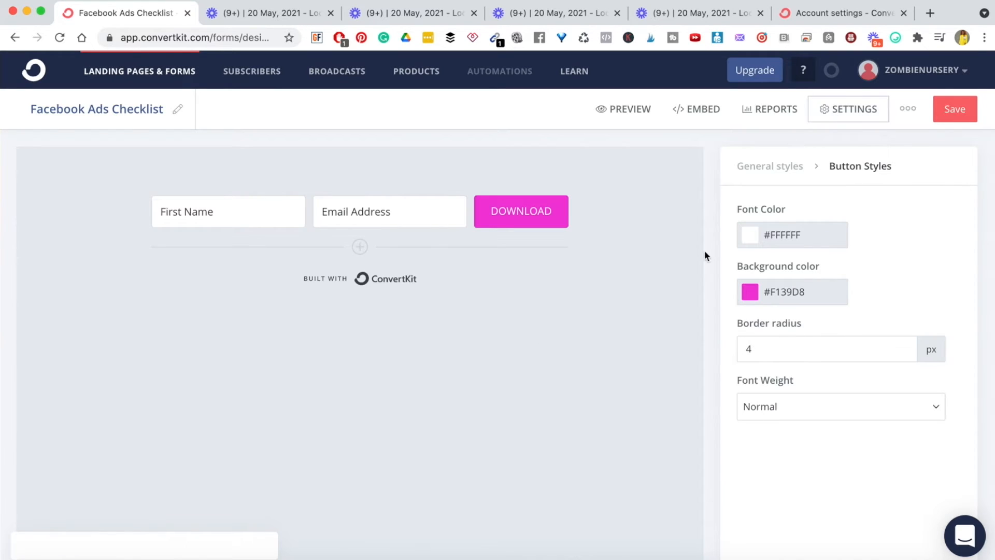
{"action": "left_click", "coordinate": [854, 110]}
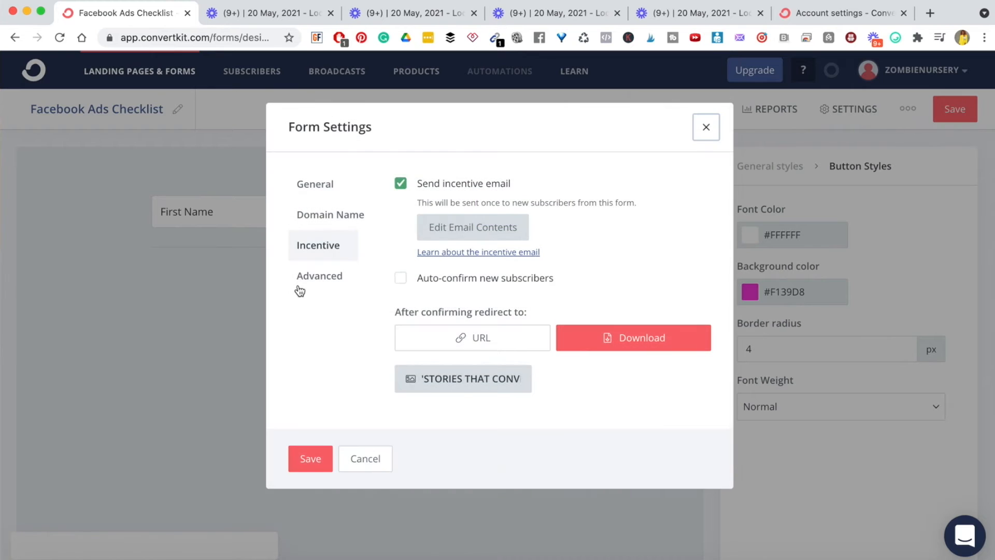
{"action": "left_click", "coordinate": [313, 280]}
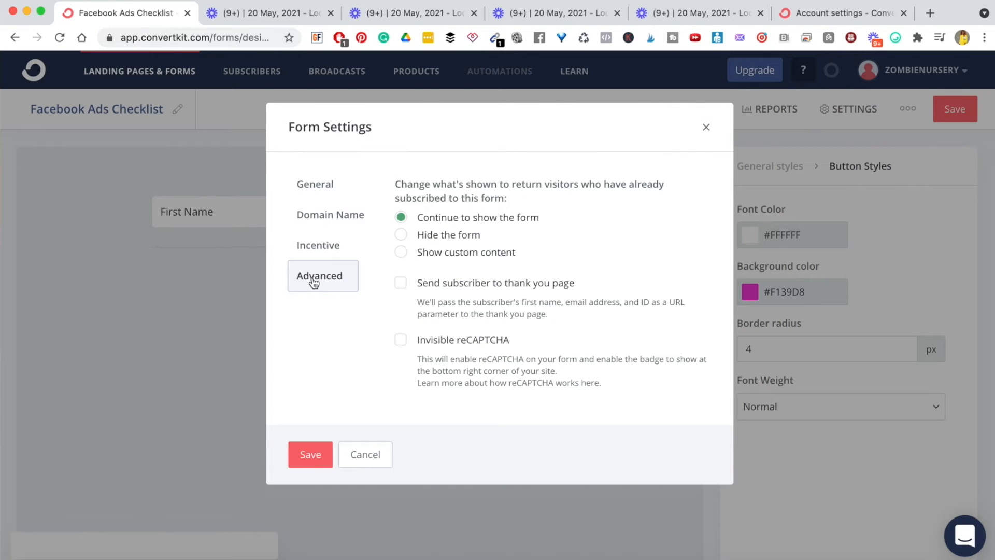
{"action": "triple_click", "coordinate": [423, 196]}
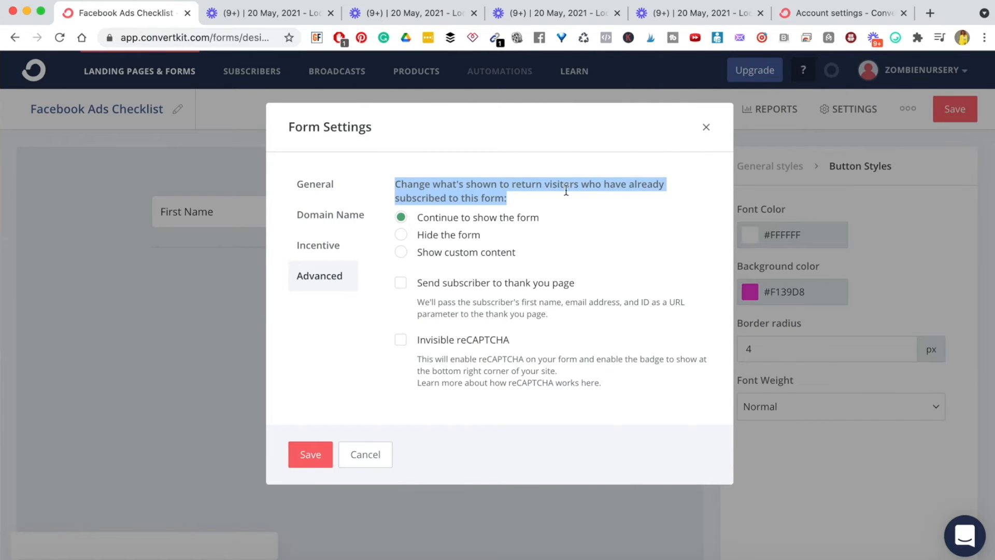
{"action": "left_click", "coordinate": [450, 198]}
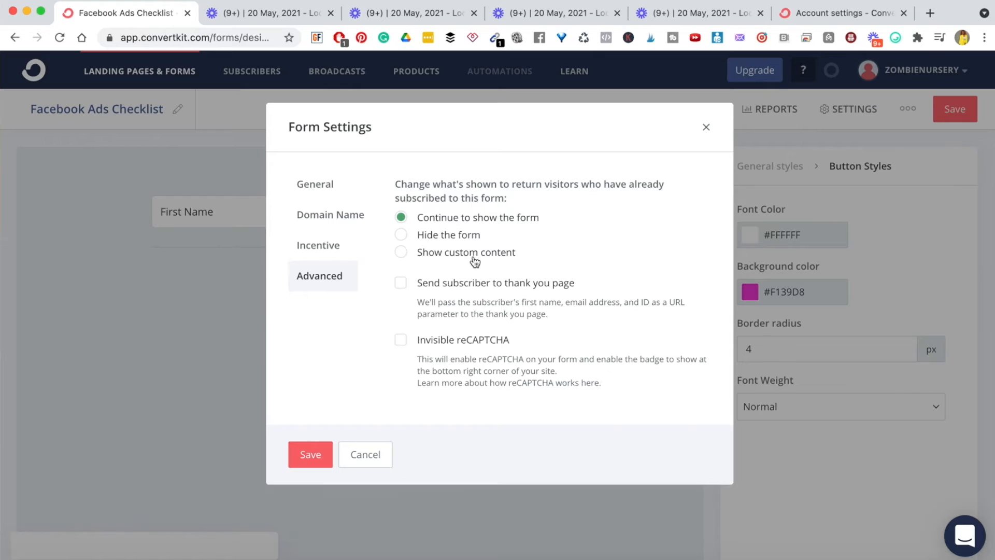
{"action": "left_click", "coordinate": [402, 253]}
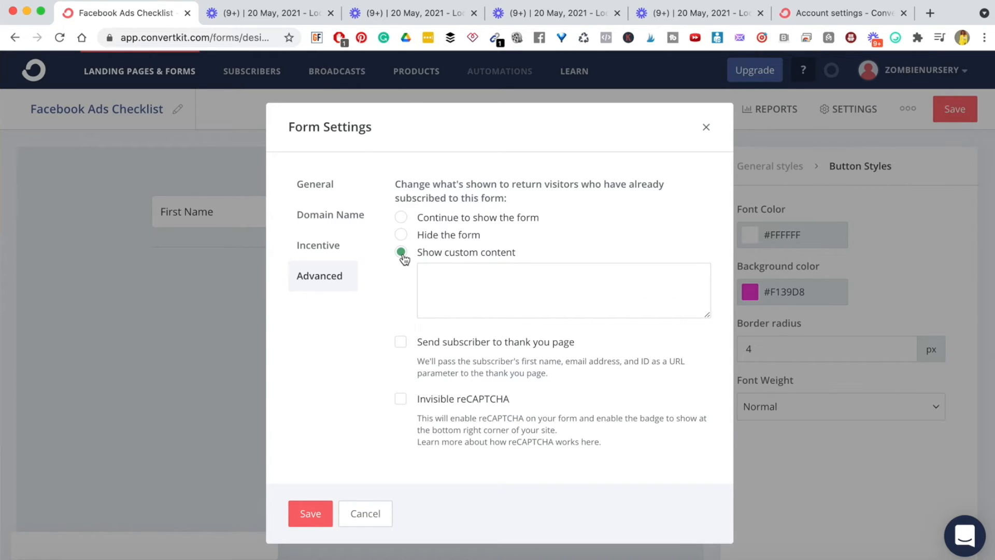
{"action": "left_click", "coordinate": [402, 218]}
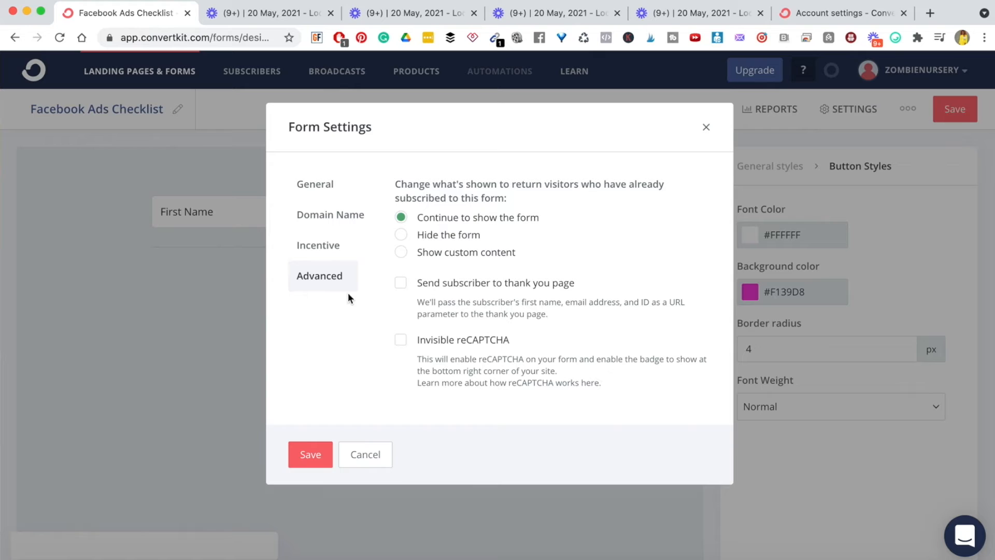
{"action": "left_click", "coordinate": [310, 456]}
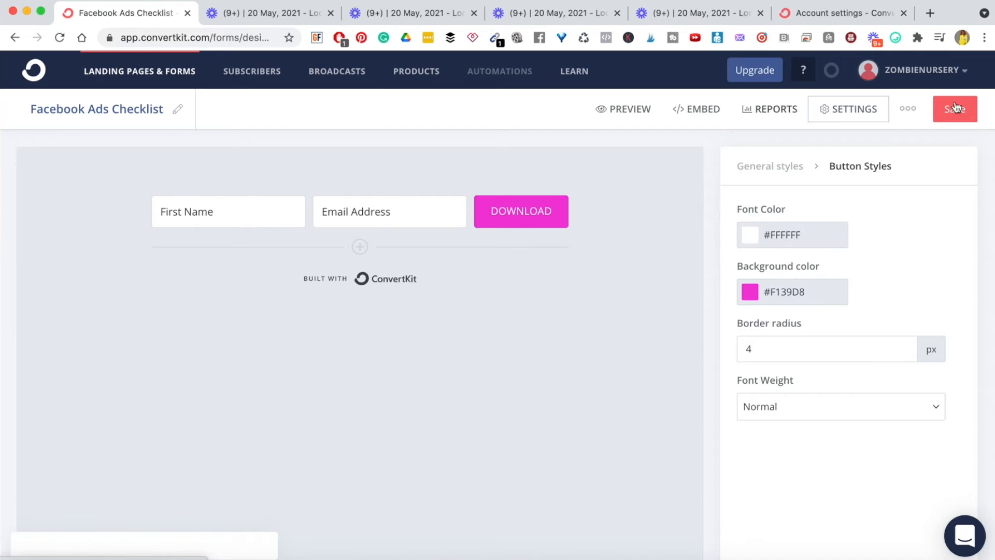
{"action": "left_click", "coordinate": [621, 110]}
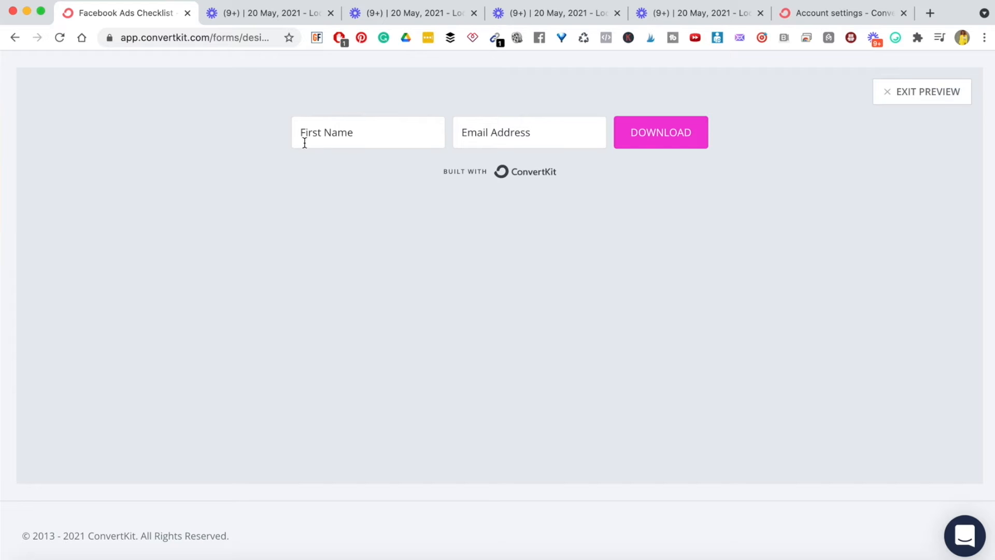
{"action": "left_click", "coordinate": [902, 93]}
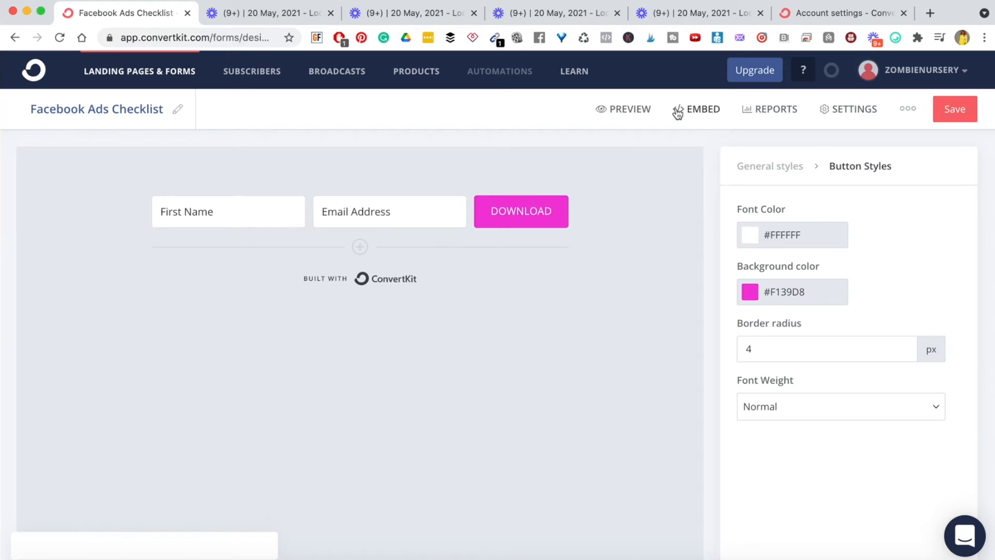
- Open the embed dialog and view the HTML, Share, WordPress and Unbounce codes before returning to JavaScript
{"action": "left_click", "coordinate": [697, 111]}
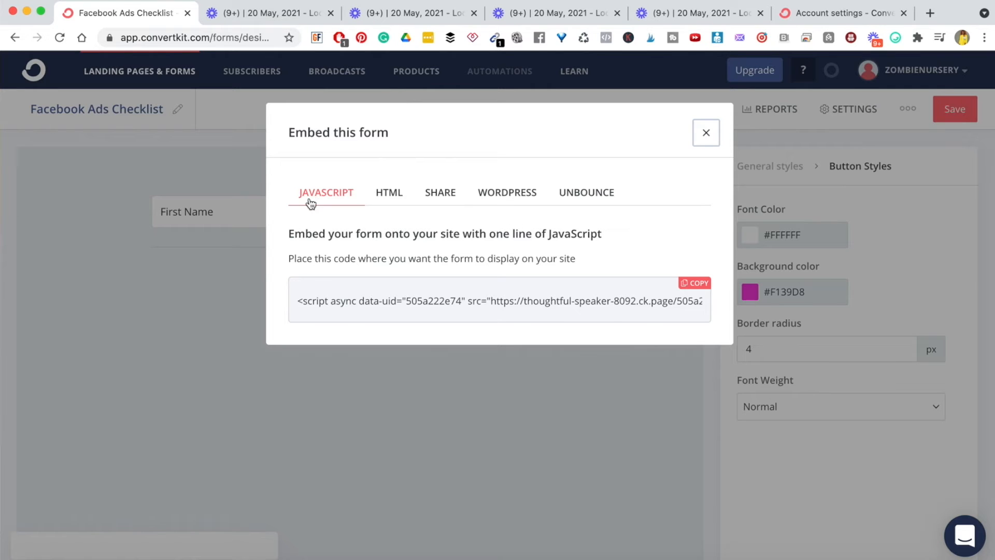
{"action": "left_click", "coordinate": [390, 194]}
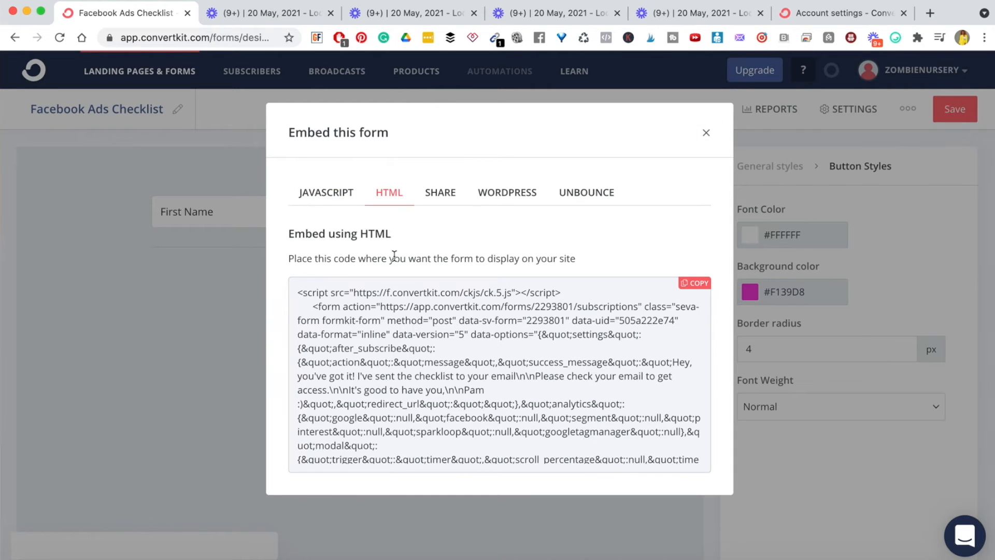
{"action": "left_click", "coordinate": [441, 196]}
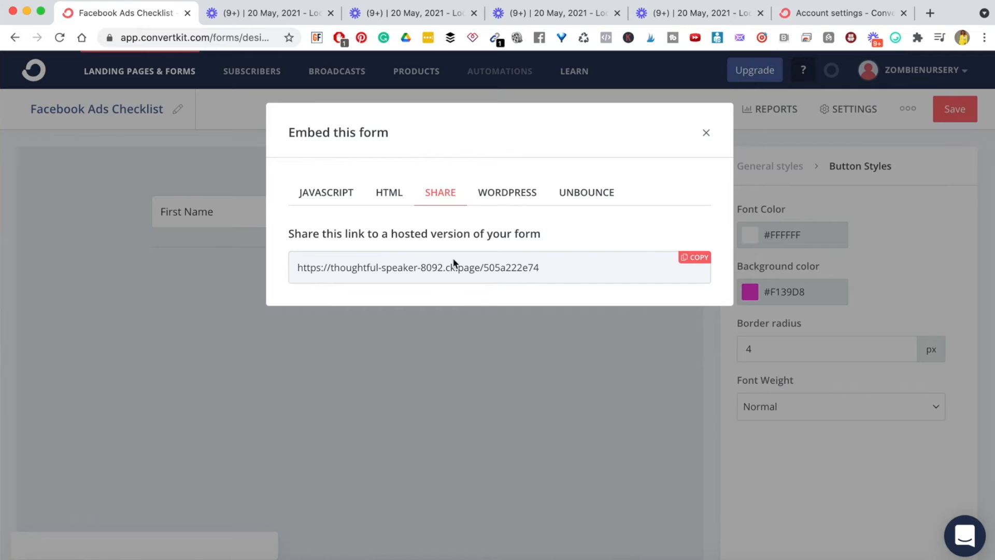
{"action": "left_click", "coordinate": [518, 196]}
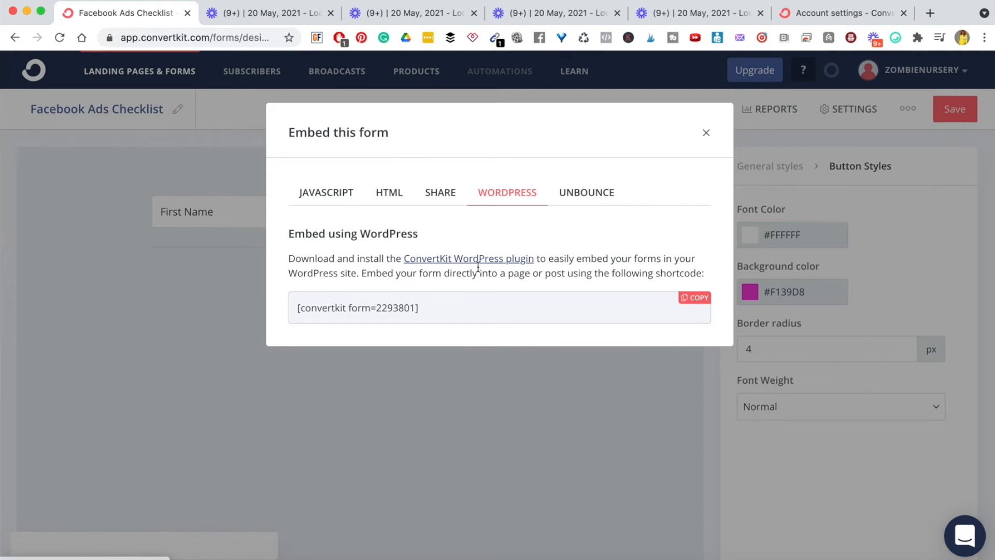
{"action": "left_click", "coordinate": [578, 198]}
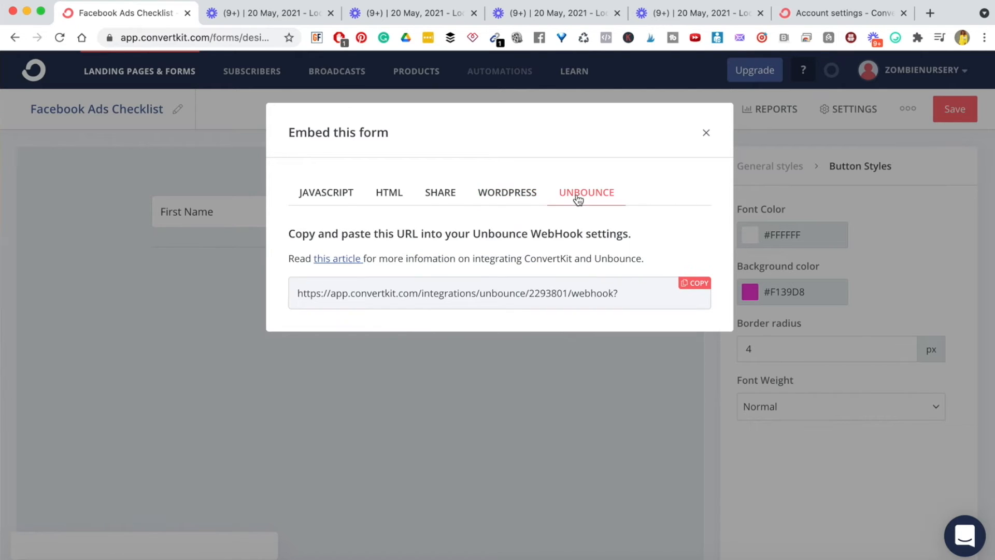
{"action": "left_click", "coordinate": [512, 200]}
{"action": "left_click", "coordinate": [444, 192]}
{"action": "left_click", "coordinate": [386, 195]}
{"action": "left_click", "coordinate": [321, 195]}
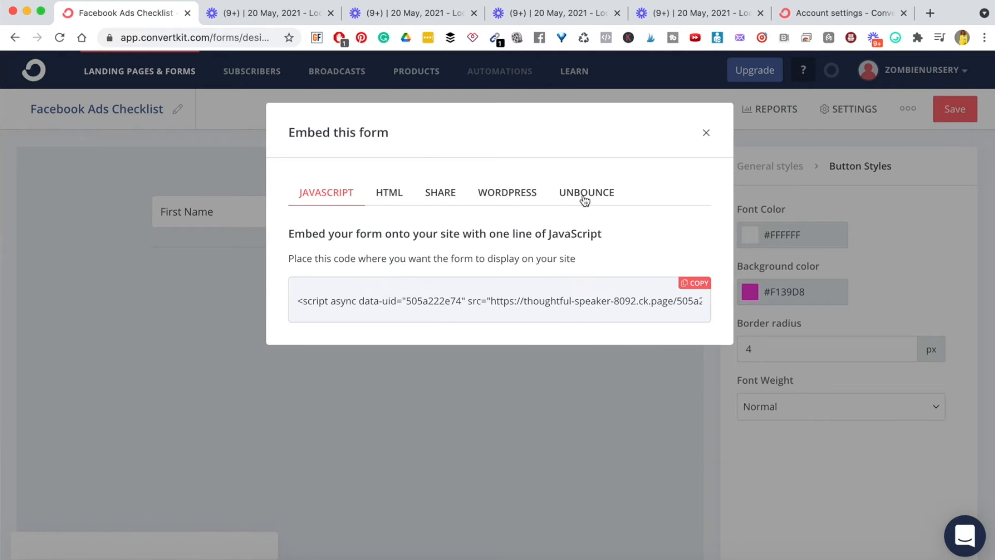
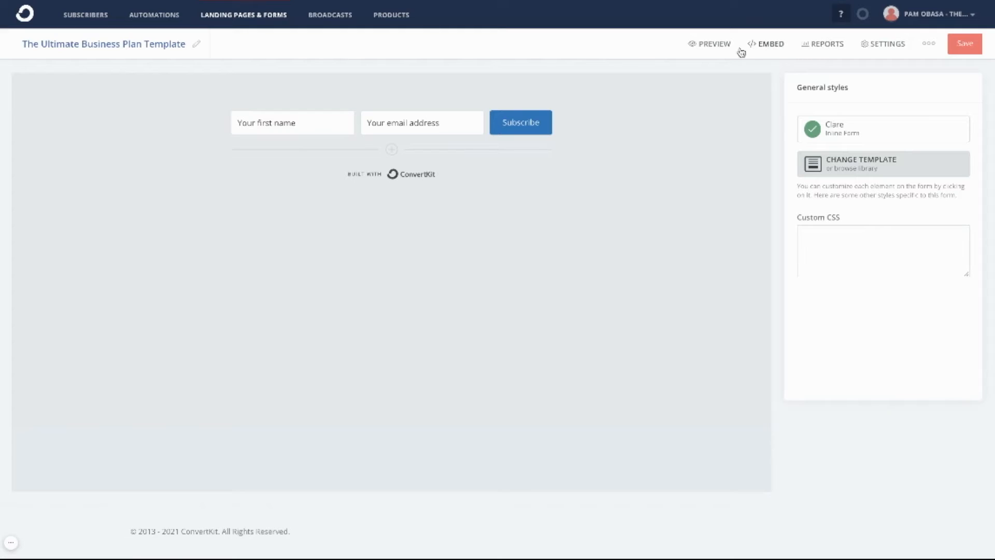
- Copy the WordPress shortcode for The Ultimate Business Plan Template form
{"action": "left_click", "coordinate": [770, 46]}
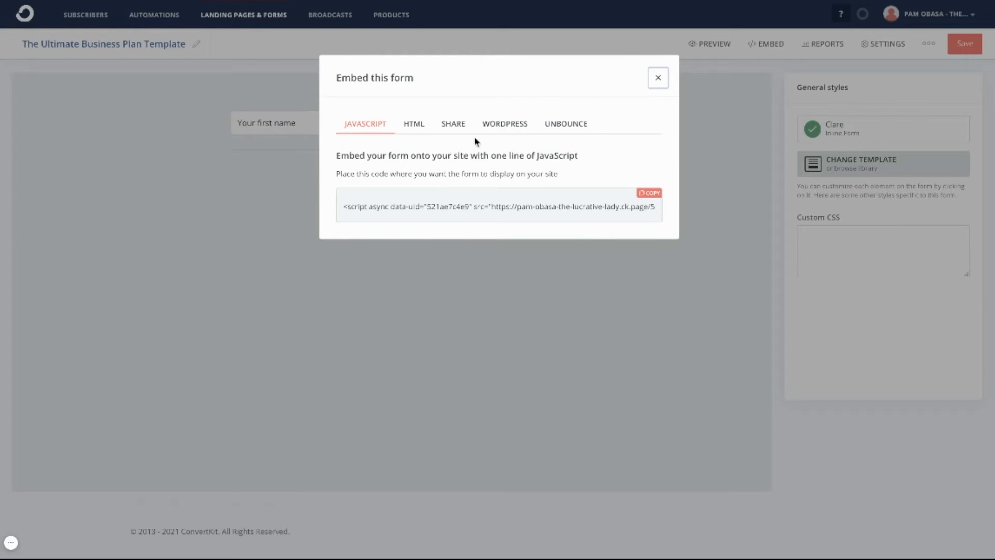
{"action": "left_click", "coordinate": [506, 128]}
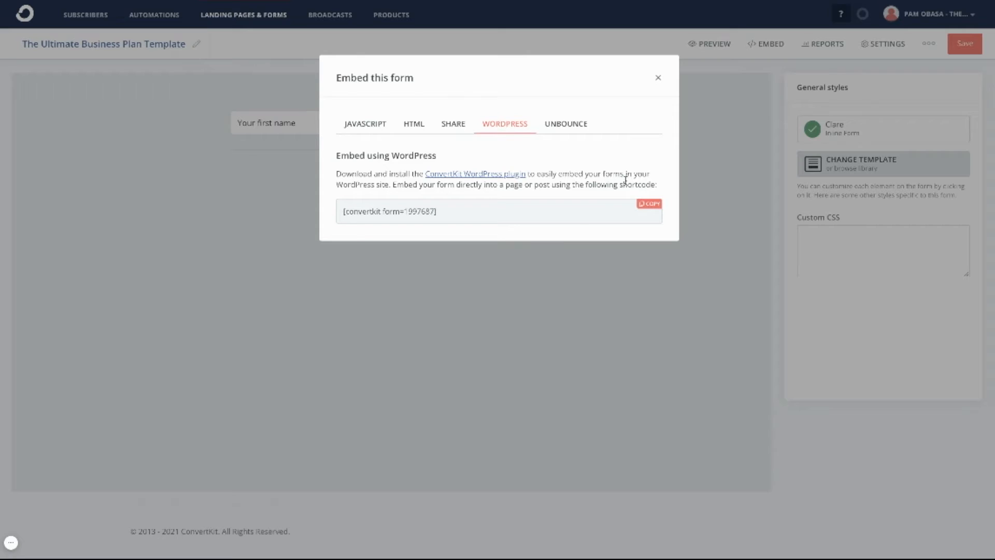
{"action": "left_click", "coordinate": [655, 209]}
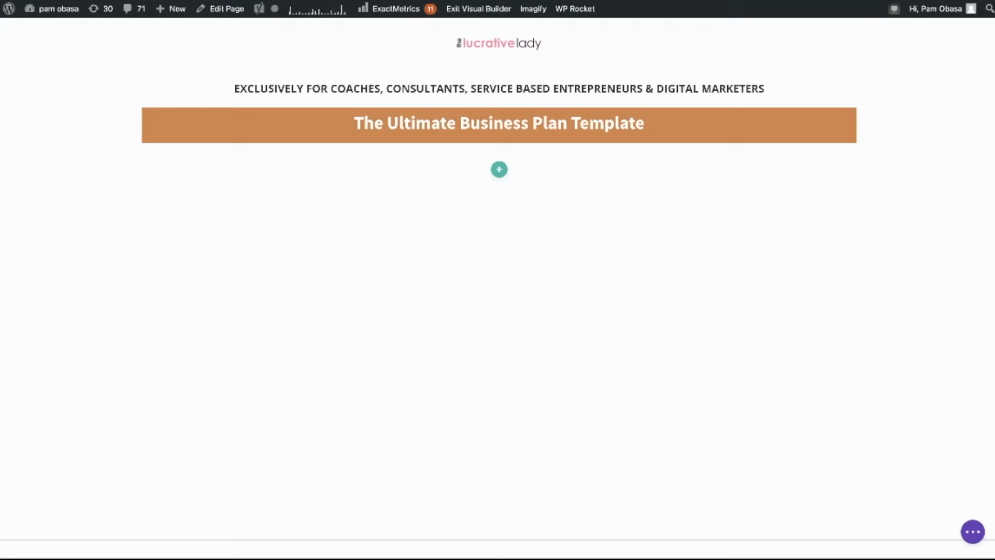
- Add a one-column row below the banner containing a Code module
{"action": "left_click", "coordinate": [501, 172]}
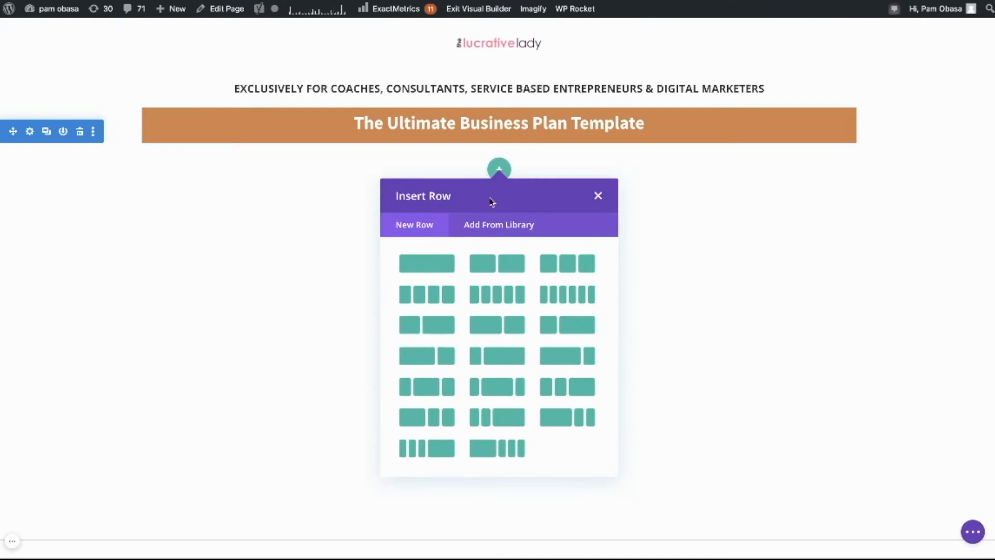
{"action": "left_click", "coordinate": [413, 264]}
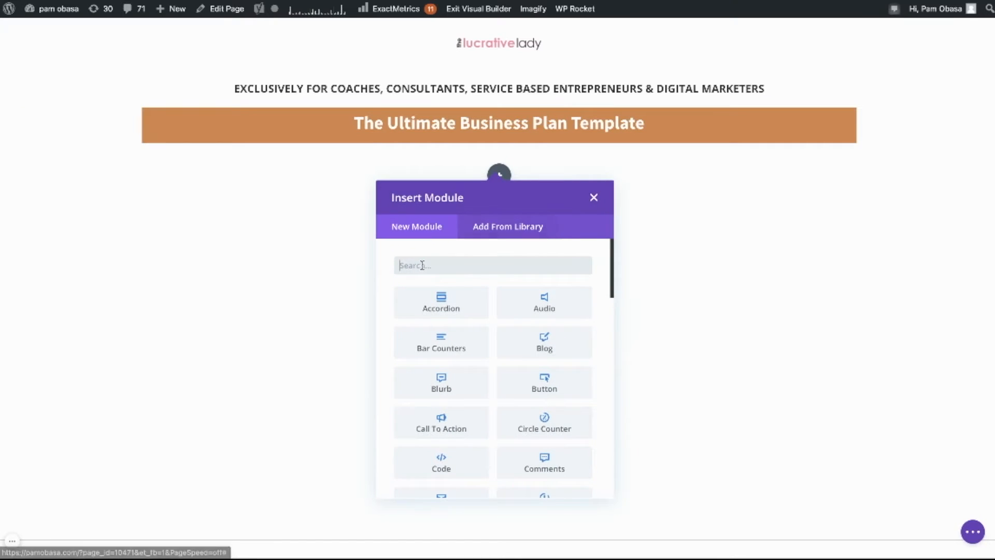
{"action": "left_click", "coordinate": [423, 265]}
{"action": "type", "text": "code"}
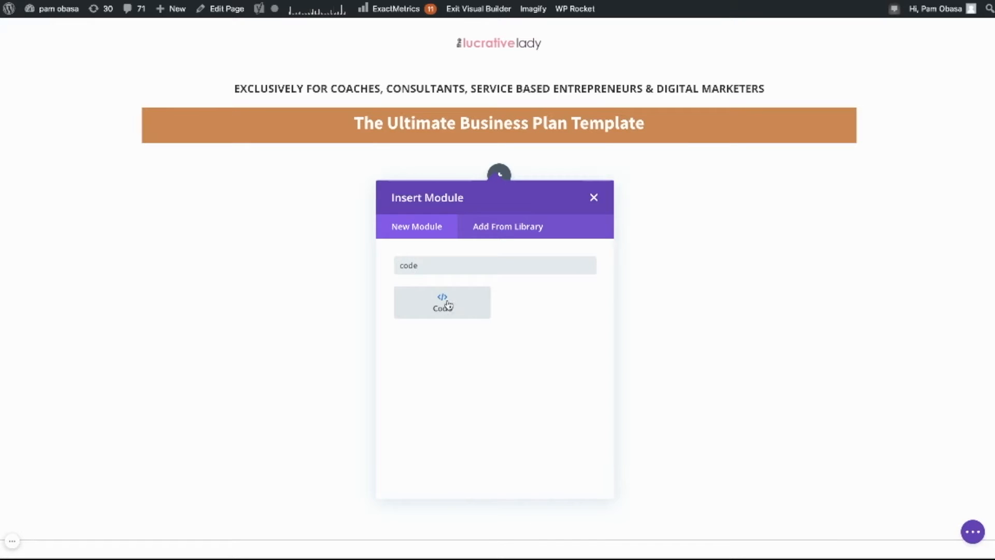
{"action": "left_click", "coordinate": [444, 304]}
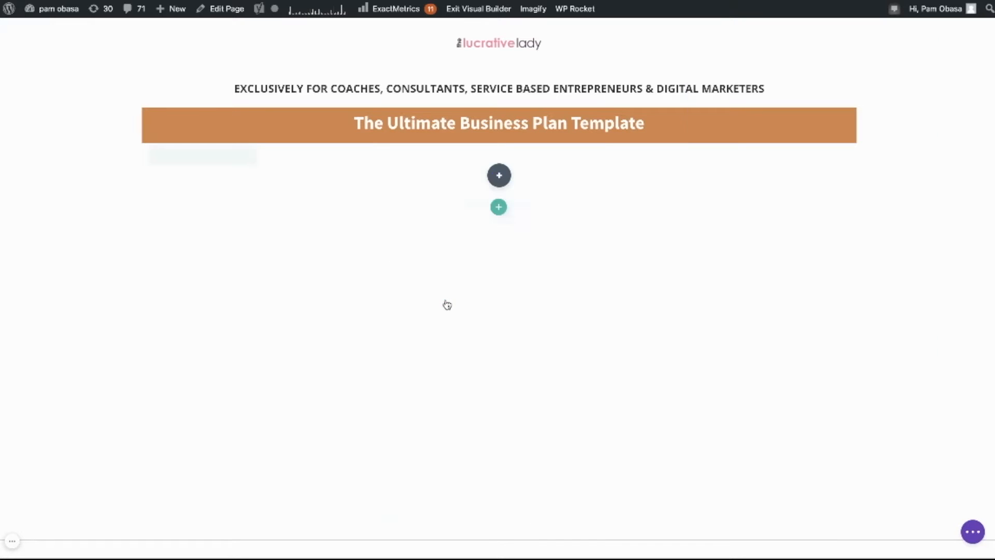
- Paste the ConvertKit form shortcode into the Code module and save it
{"action": "left_click", "coordinate": [722, 198]}
{"action": "key", "text": "ctrl+v"}
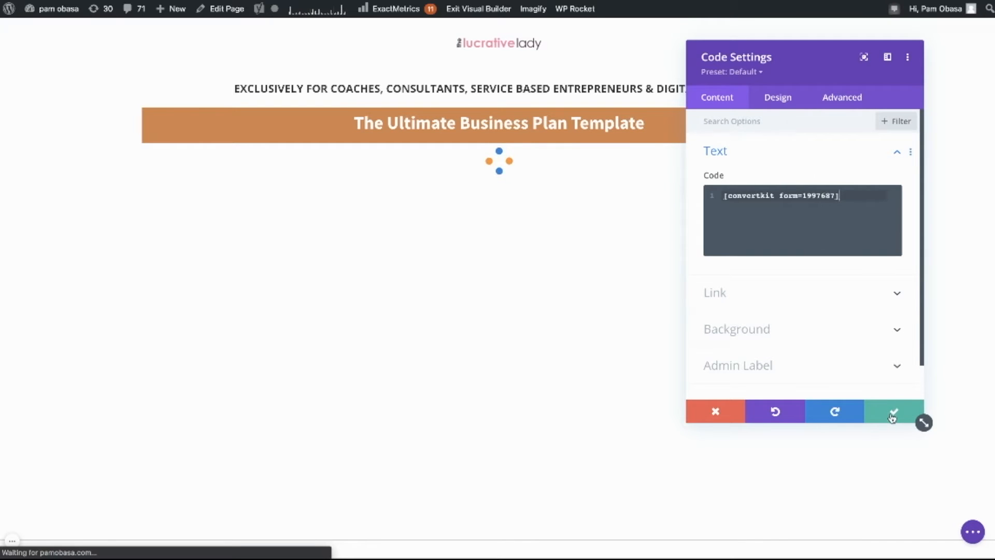
{"action": "left_click", "coordinate": [892, 415]}
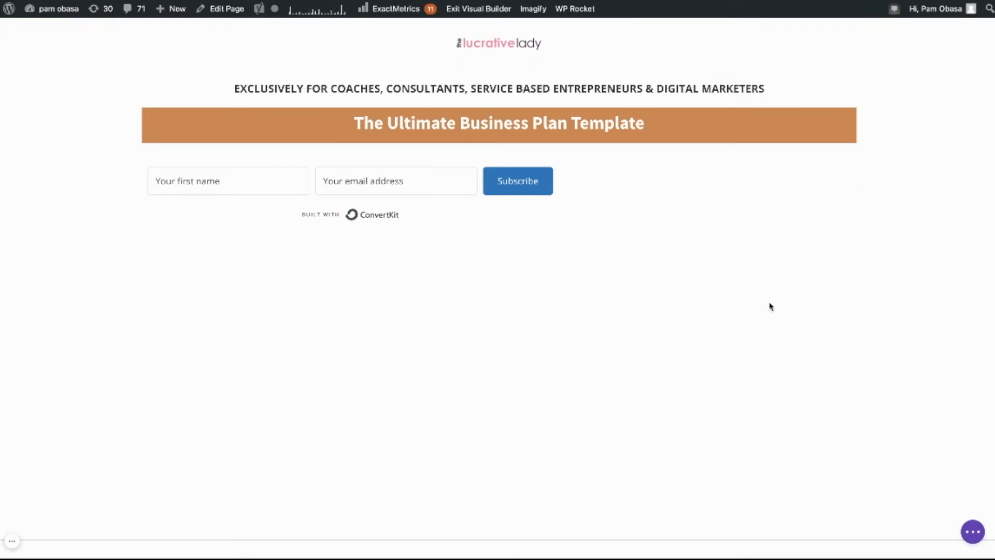
{"action": "left_click", "coordinate": [974, 531]}
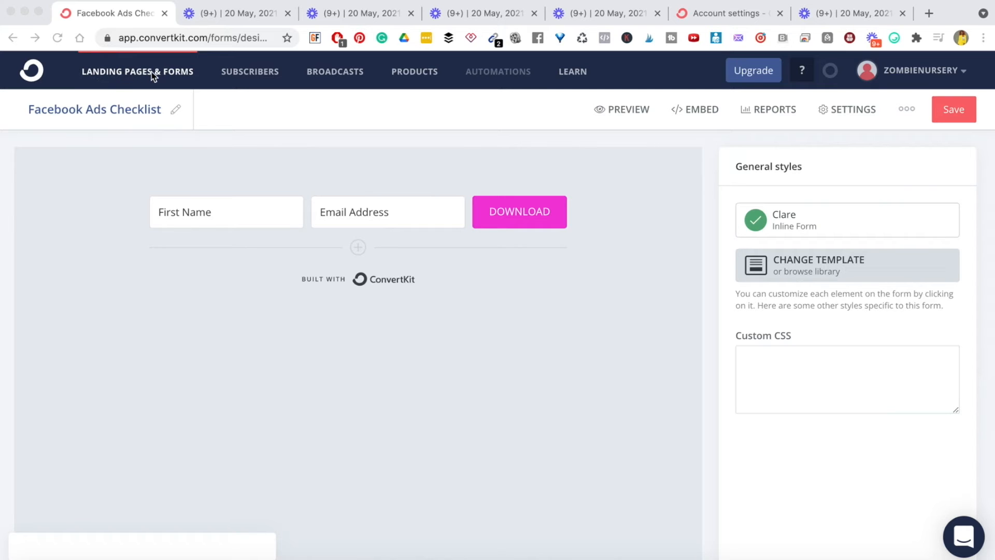
- Start a new landing page from Landing Pages & Forms
{"action": "left_click", "coordinate": [130, 76]}
{"action": "left_click", "coordinate": [129, 77]}
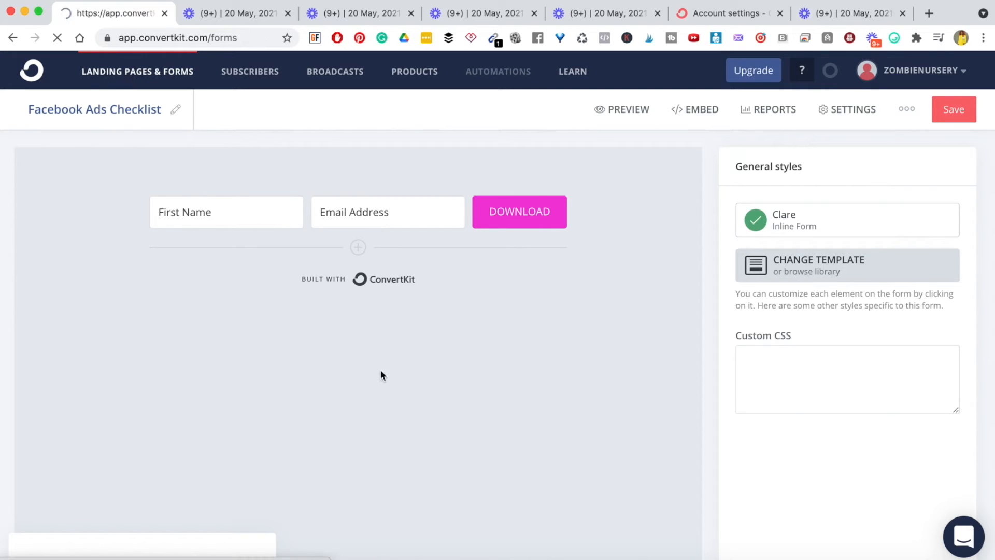
{"action": "scroll", "coordinate": [324, 401], "scroll_direction": "down", "scroll_amount": 5}
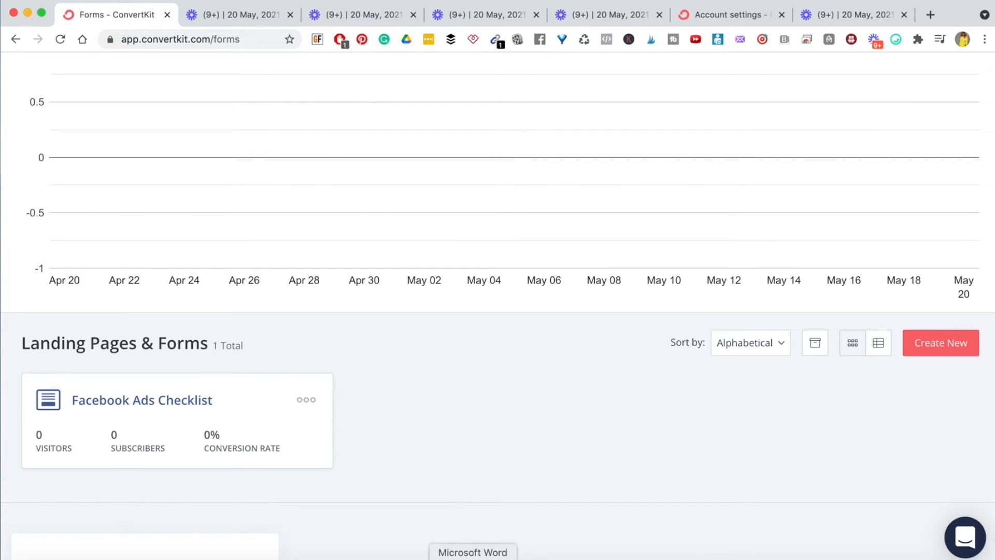
{"action": "scroll", "coordinate": [528, 448], "scroll_direction": "up", "scroll_amount": 3}
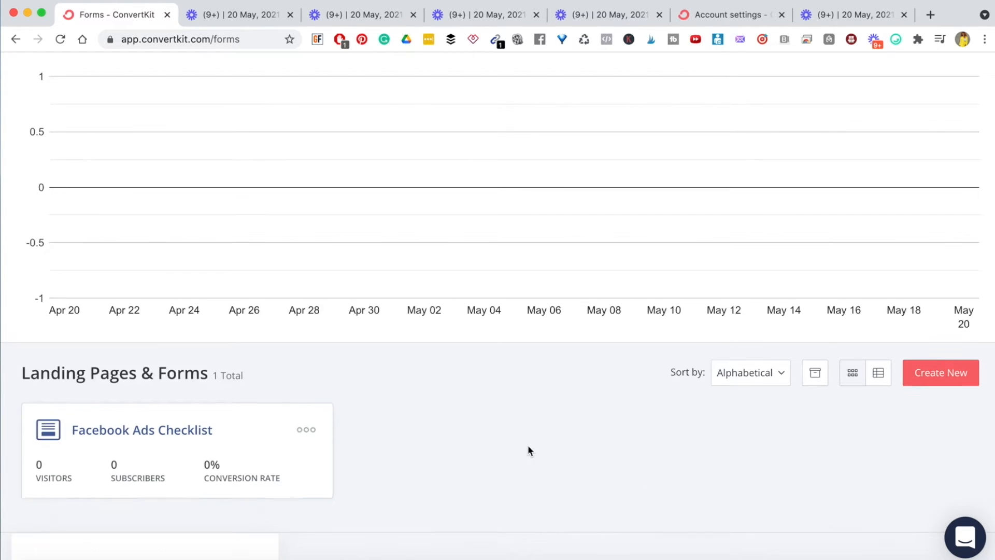
{"action": "scroll", "coordinate": [528, 449], "scroll_direction": "down", "scroll_amount": 3}
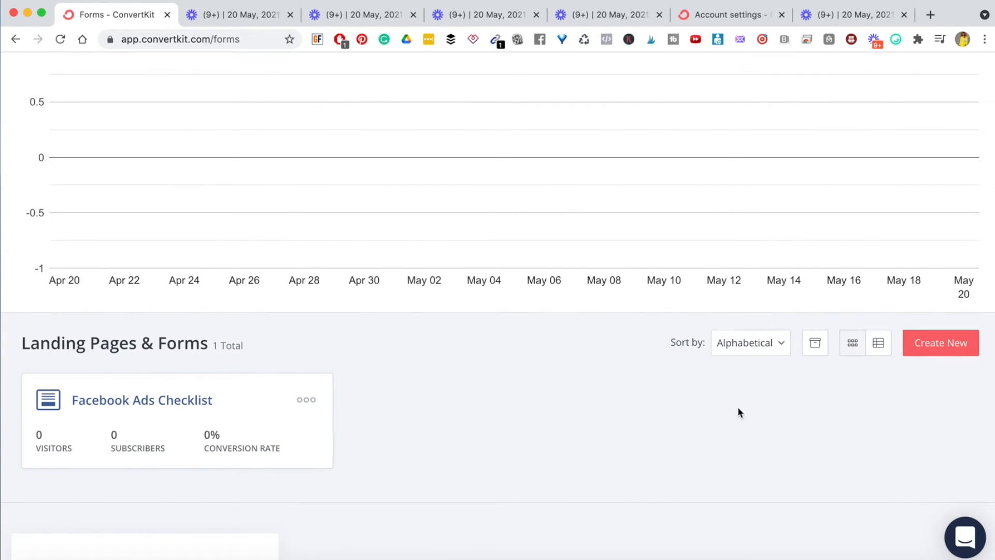
{"action": "left_click", "coordinate": [947, 342]}
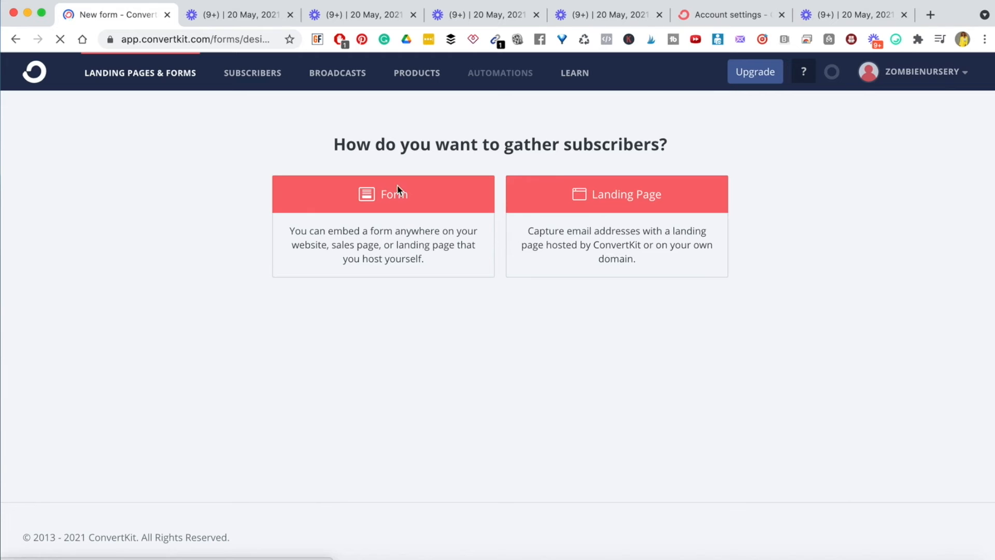
{"action": "left_click", "coordinate": [601, 197]}
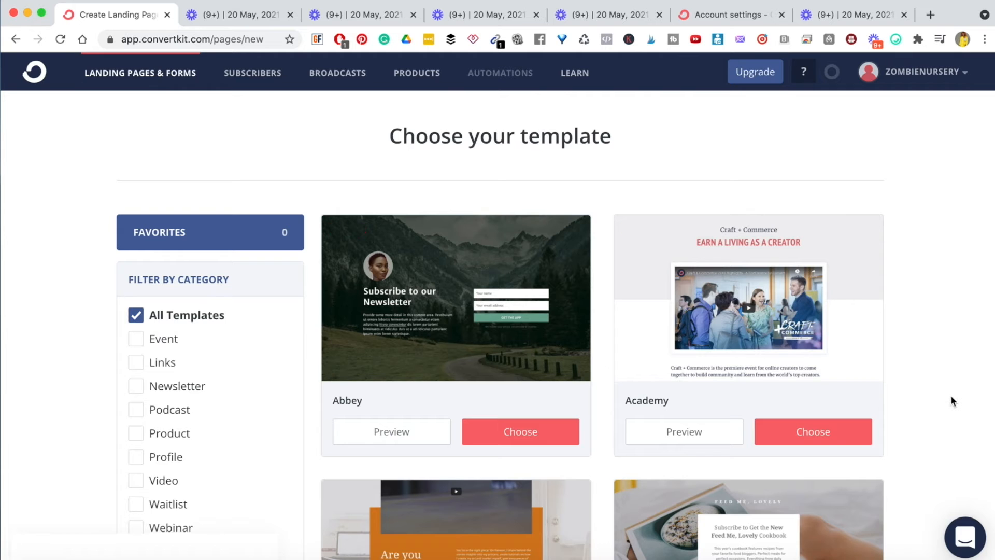
- Browse the landing page templates and preview Cypress
{"action": "scroll", "coordinate": [951, 396], "scroll_direction": "down", "scroll_amount": 10}
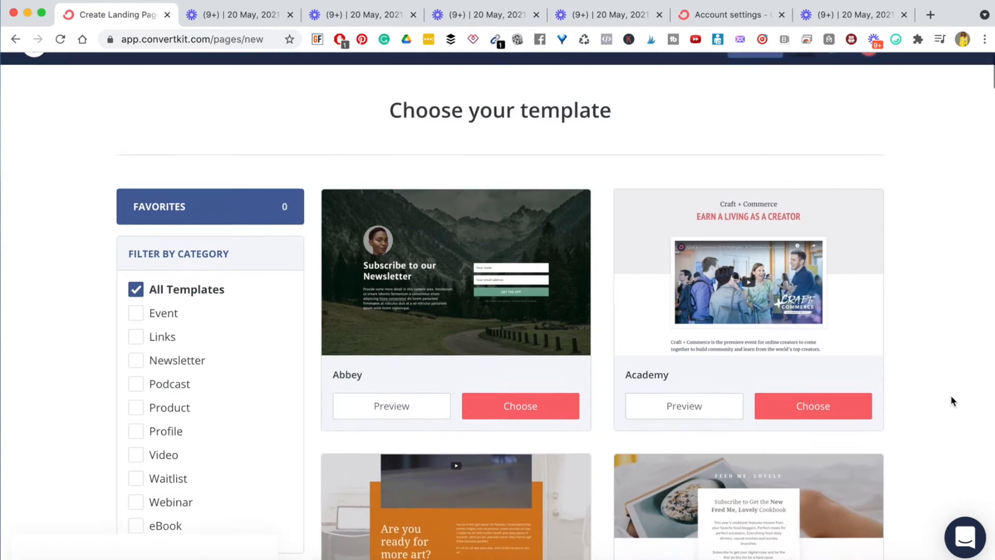
{"action": "scroll", "coordinate": [951, 401], "scroll_direction": "down", "scroll_amount": 12}
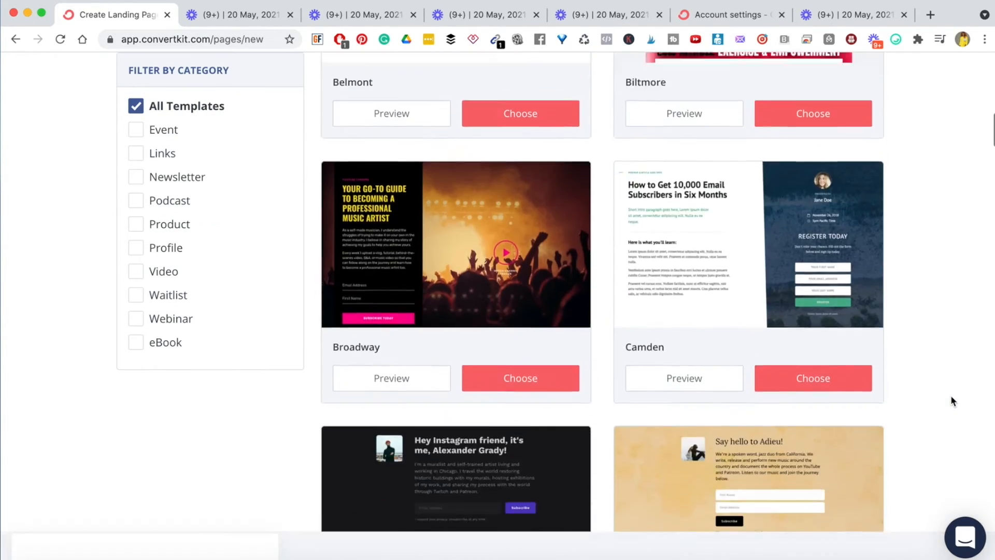
{"action": "scroll", "coordinate": [951, 398], "scroll_direction": "down", "scroll_amount": 10}
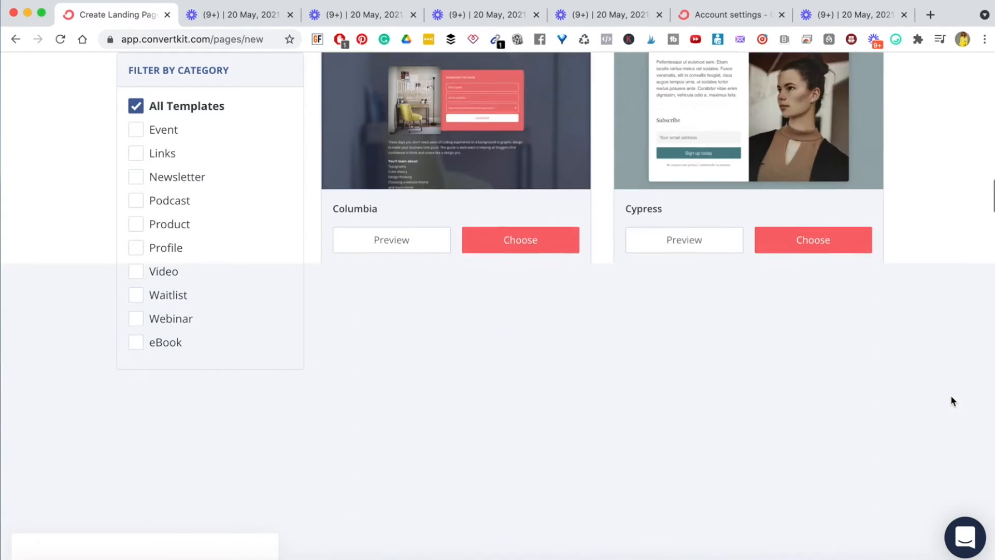
{"action": "scroll", "coordinate": [951, 399], "scroll_direction": "down", "scroll_amount": 19}
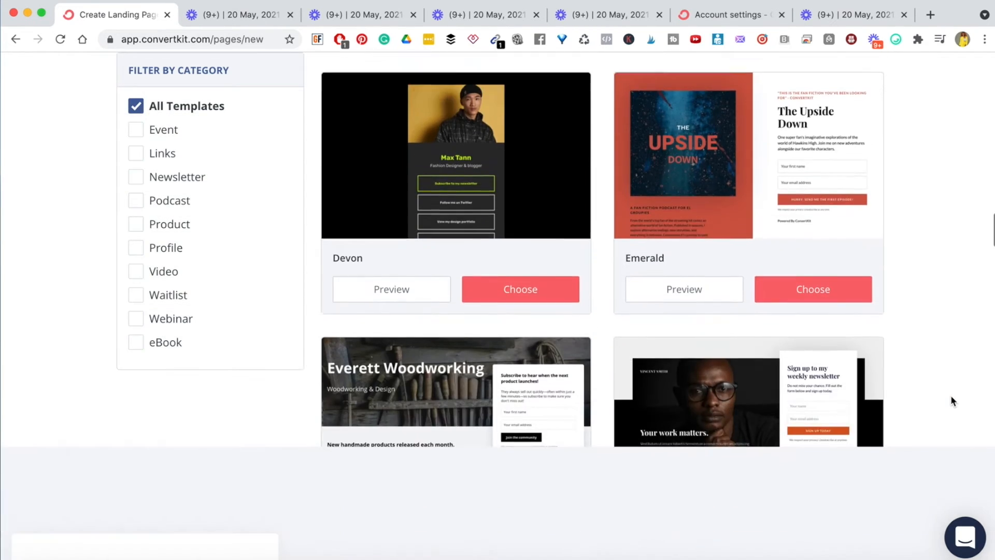
{"action": "scroll", "coordinate": [952, 397], "scroll_direction": "down", "scroll_amount": 14}
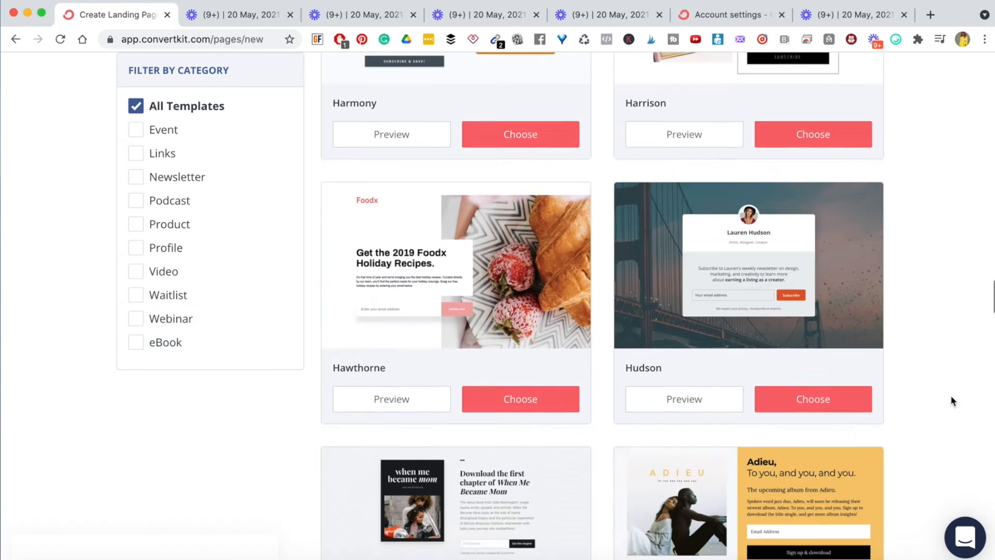
{"action": "scroll", "coordinate": [951, 400], "scroll_direction": "down", "scroll_amount": 10}
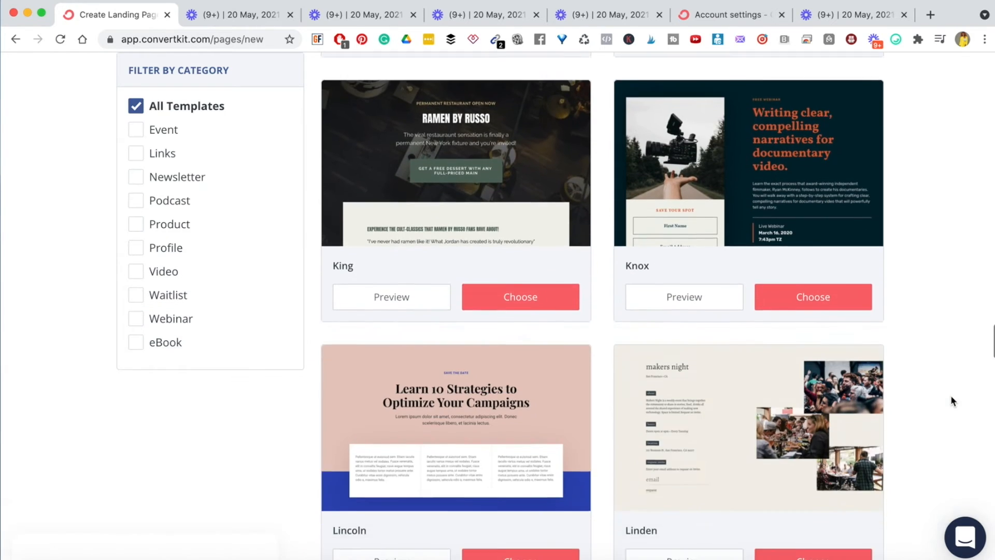
{"action": "scroll", "coordinate": [951, 400], "scroll_direction": "down", "scroll_amount": 2}
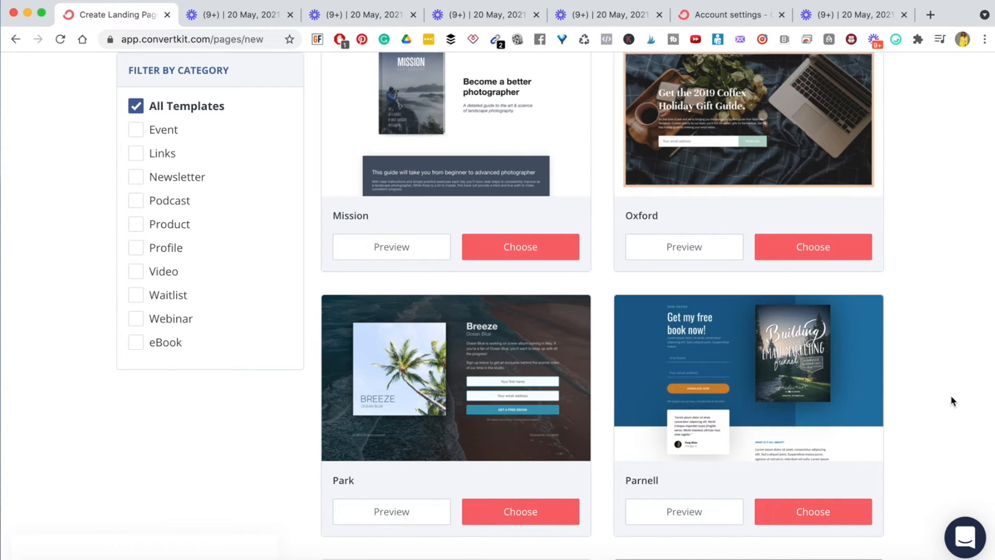
{"action": "scroll", "coordinate": [951, 400], "scroll_direction": "up", "scroll_amount": 20}
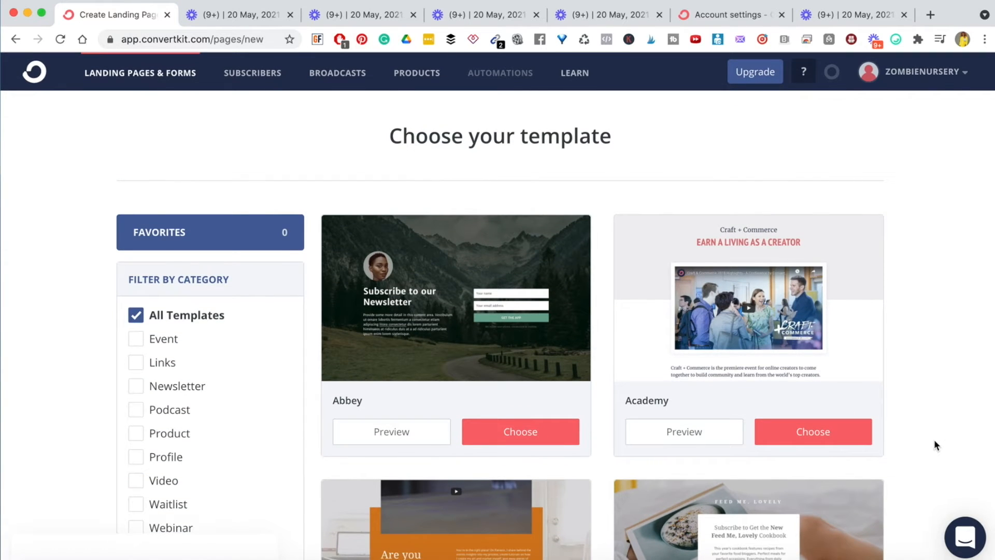
{"action": "scroll", "coordinate": [934, 441], "scroll_direction": "down", "scroll_amount": 13}
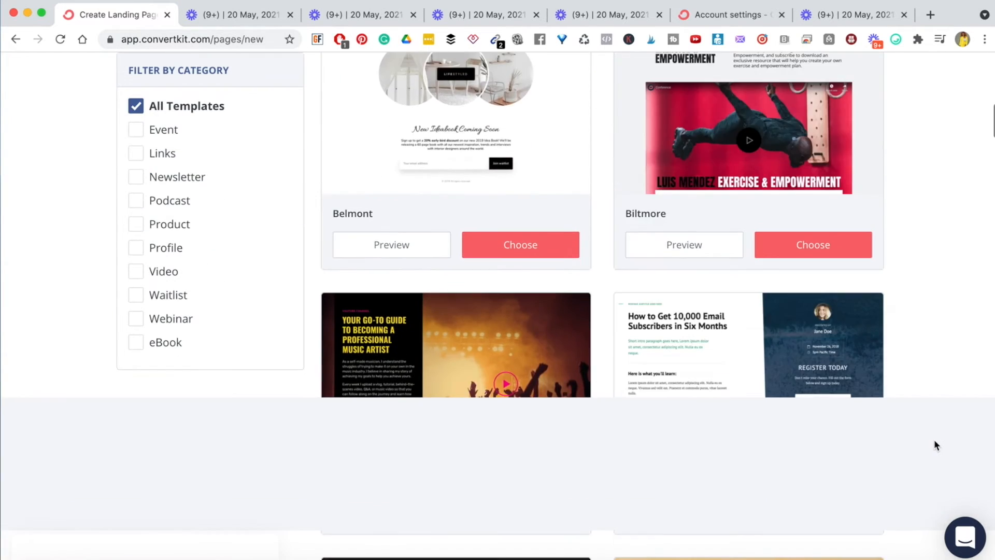
{"action": "scroll", "coordinate": [934, 441], "scroll_direction": "down", "scroll_amount": 10}
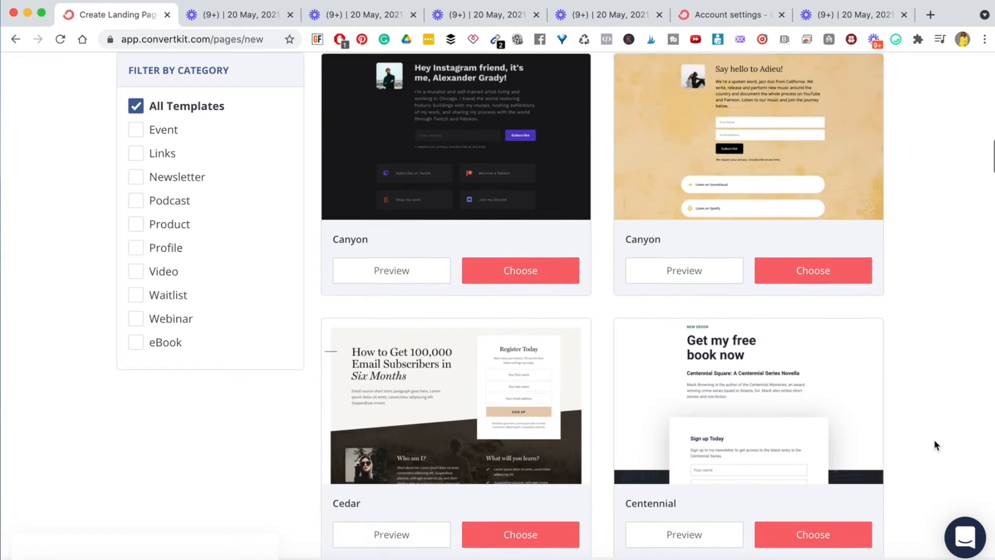
{"action": "scroll", "coordinate": [935, 441], "scroll_direction": "down", "scroll_amount": 9}
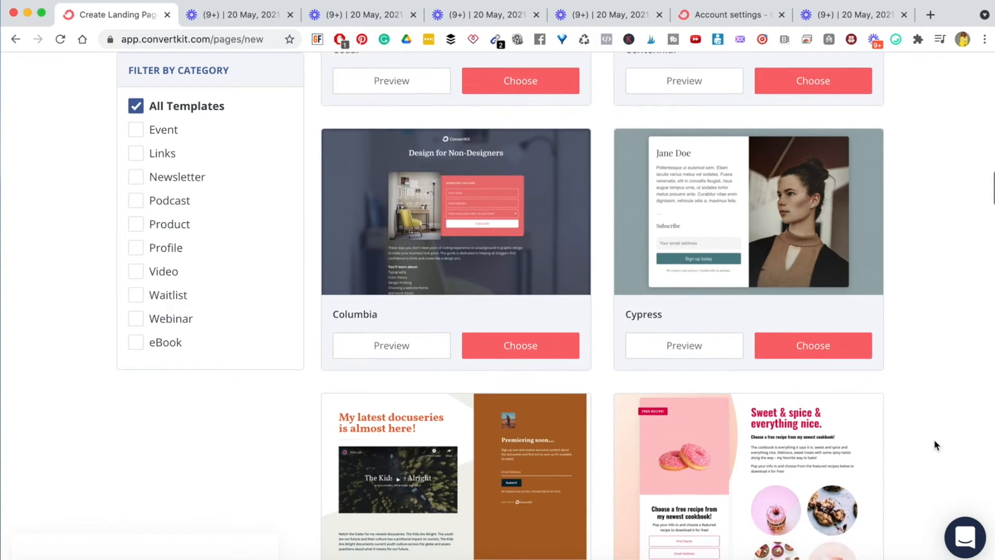
{"action": "scroll", "coordinate": [934, 440], "scroll_direction": "up", "scroll_amount": 3}
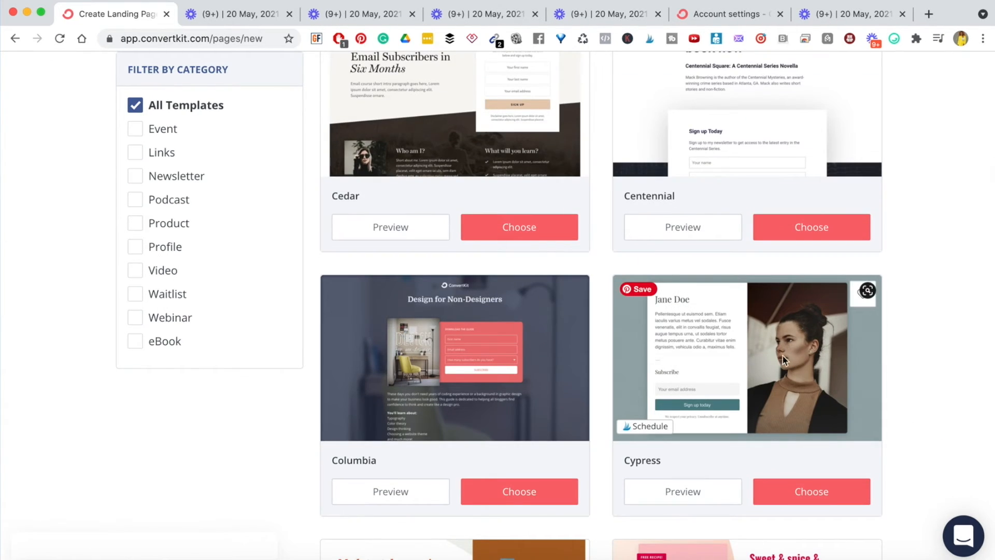
{"action": "double_click", "coordinate": [647, 461]}
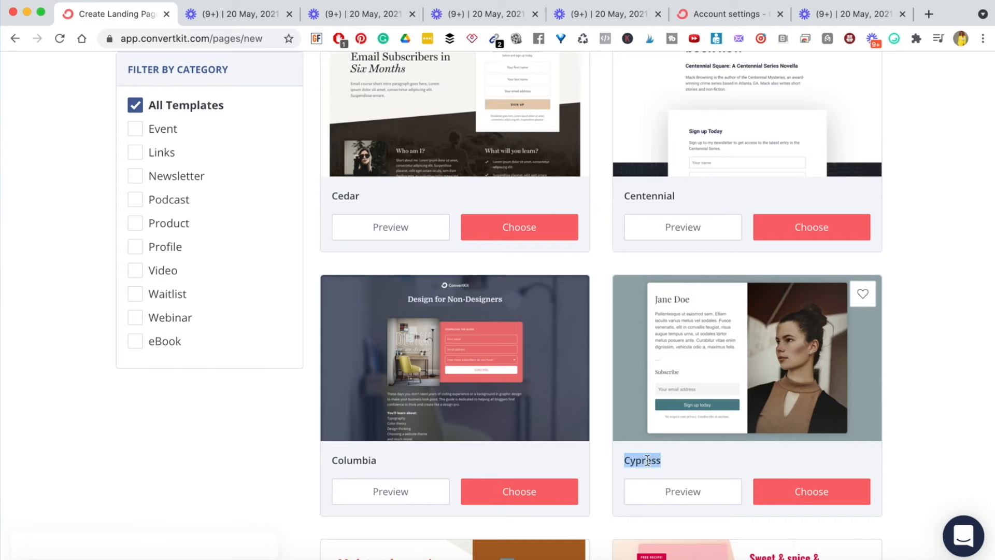
{"action": "left_click", "coordinate": [684, 494]}
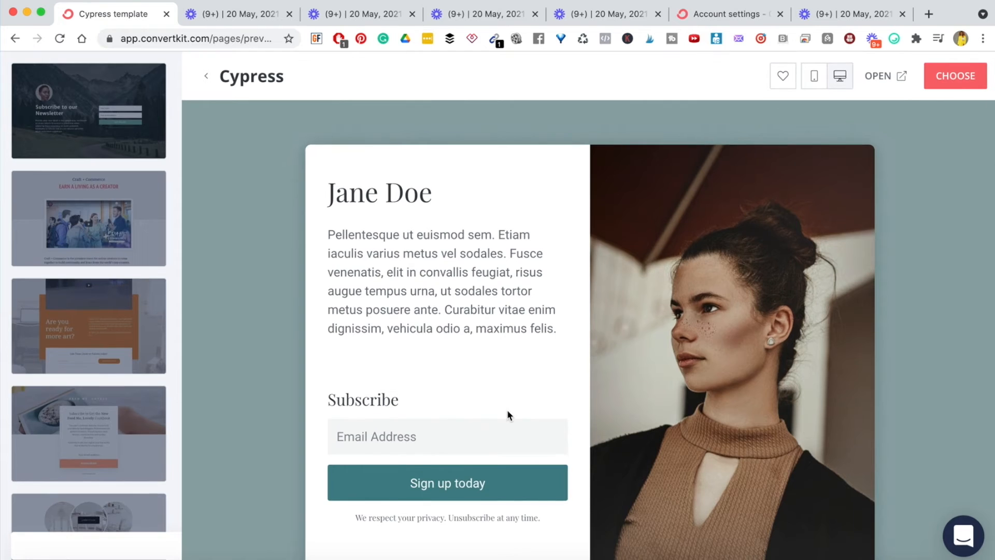
- Review the Cypress preview's heading, paragraph and Subscribe text, then choose the Cypress template
{"action": "scroll", "coordinate": [507, 415], "scroll_direction": "up", "scroll_amount": 2}
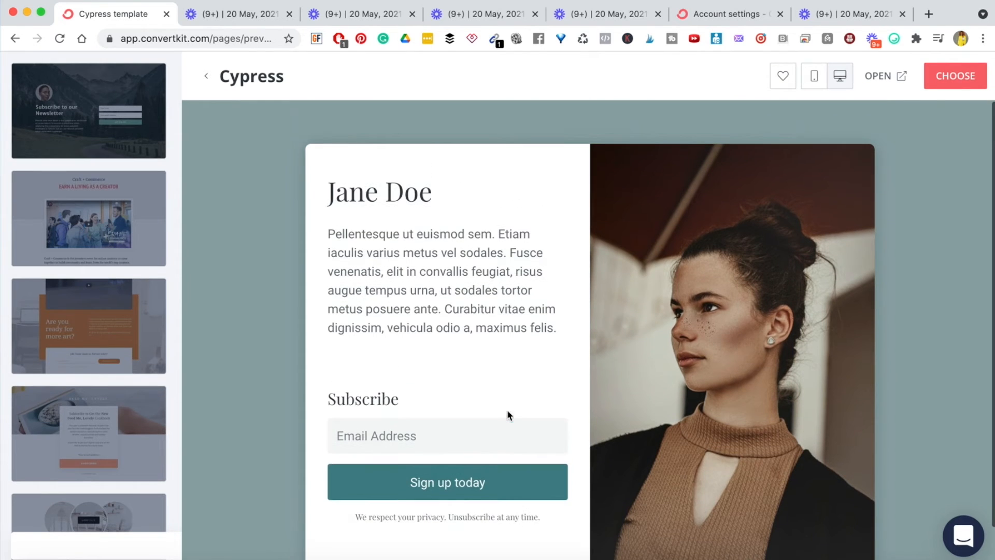
{"action": "triple_click", "coordinate": [352, 189]}
{"action": "triple_click", "coordinate": [389, 271]}
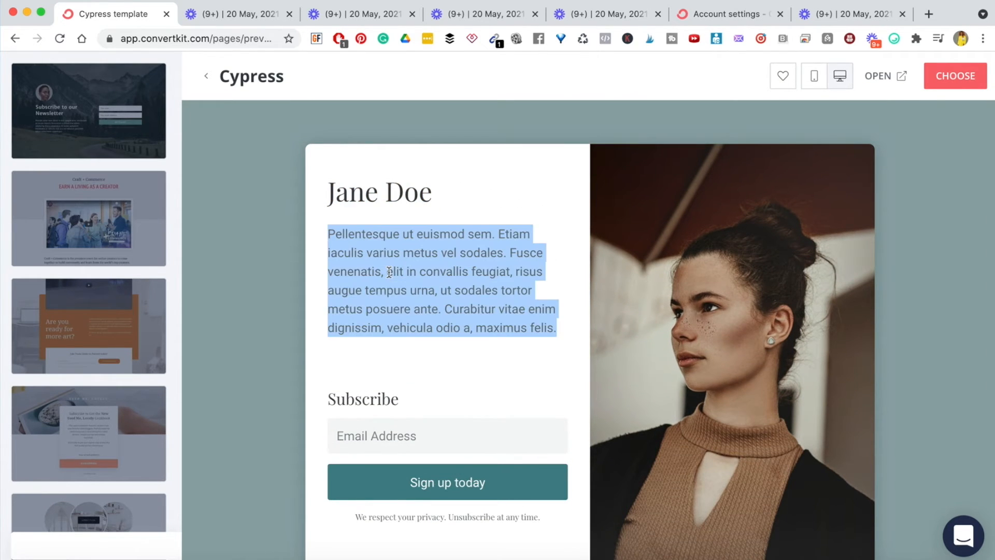
{"action": "triple_click", "coordinate": [349, 394]}
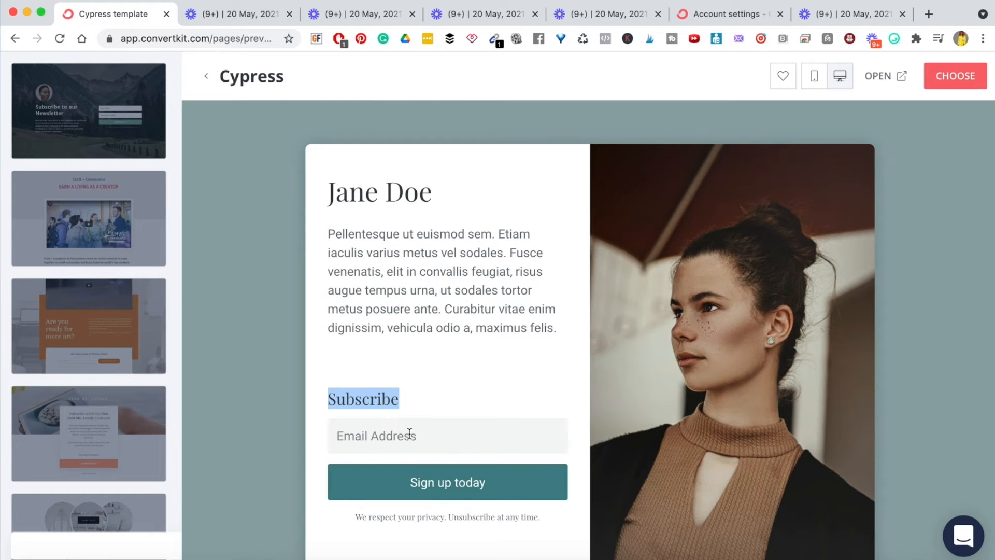
{"action": "scroll", "coordinate": [755, 323], "scroll_direction": "down", "scroll_amount": 2}
{"action": "scroll", "coordinate": [755, 324], "scroll_direction": "up", "scroll_amount": 2}
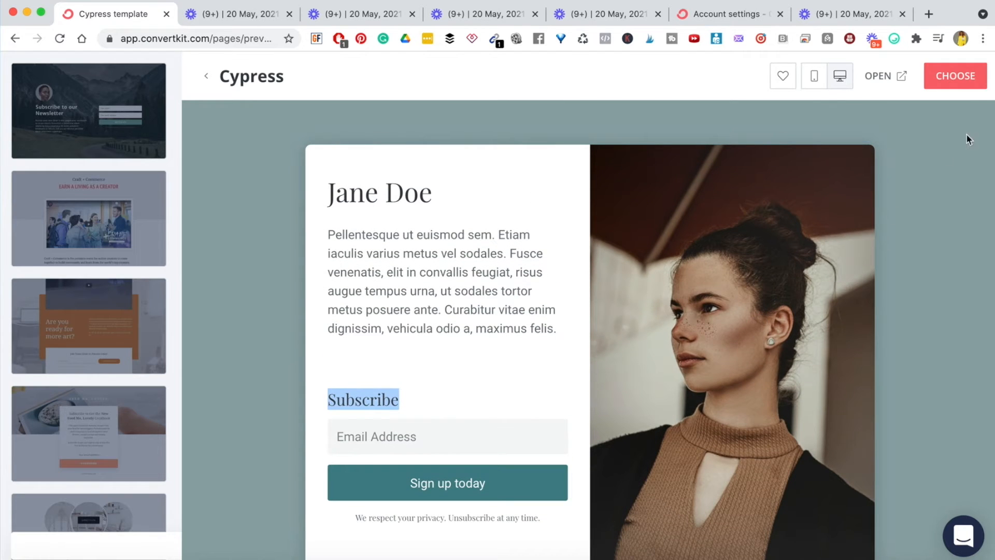
{"action": "left_click", "coordinate": [955, 76]}
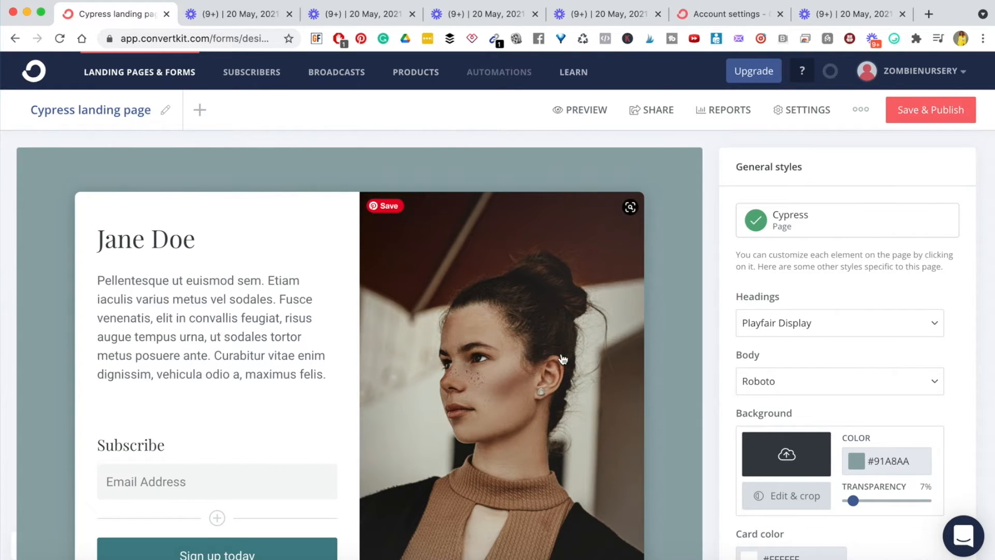
- Set the page's heading font to Roboto Slab and body font to Merriweather
{"action": "scroll", "coordinate": [593, 383], "scroll_direction": "down", "scroll_amount": 3}
{"action": "scroll", "coordinate": [593, 383], "scroll_direction": "up", "scroll_amount": 1}
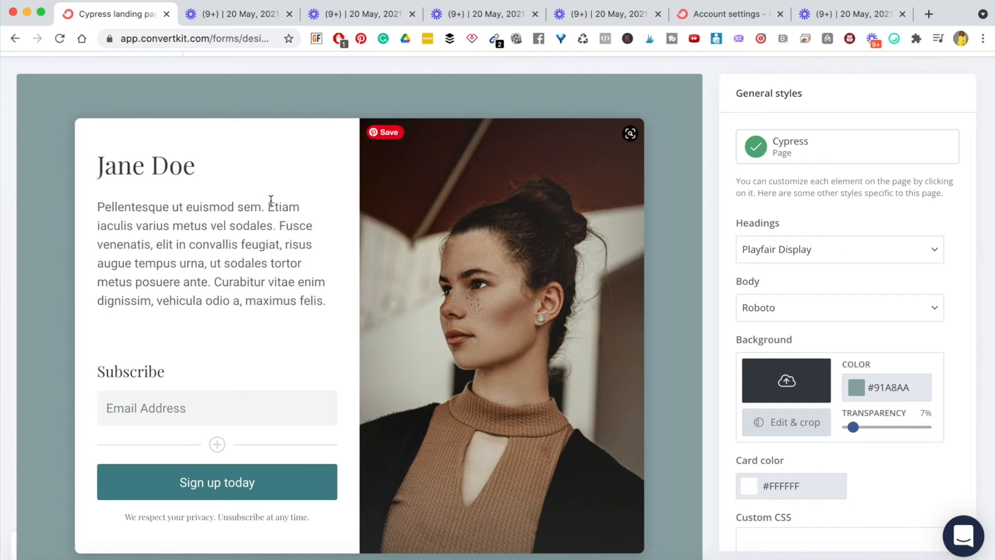
{"action": "left_click", "coordinate": [186, 169]}
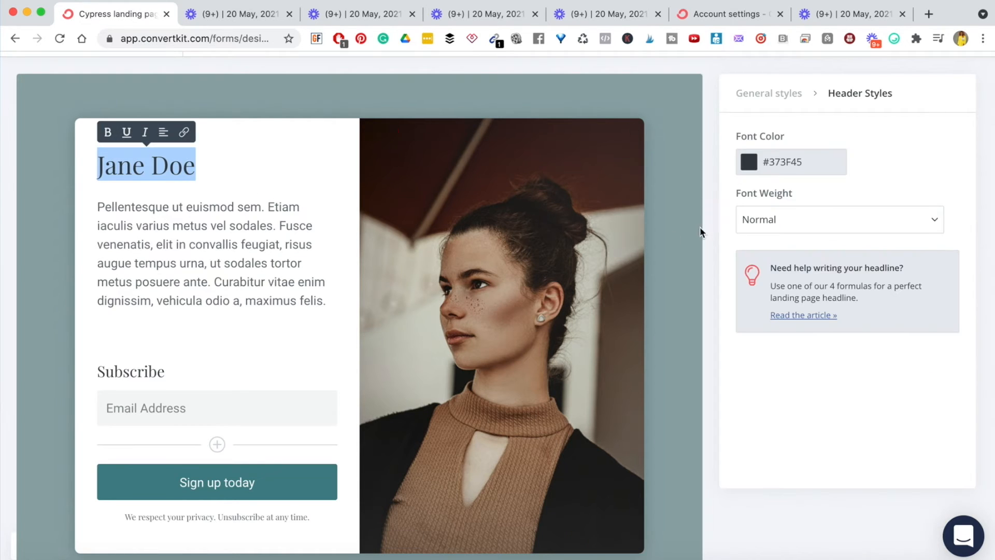
{"action": "left_click", "coordinate": [666, 262]}
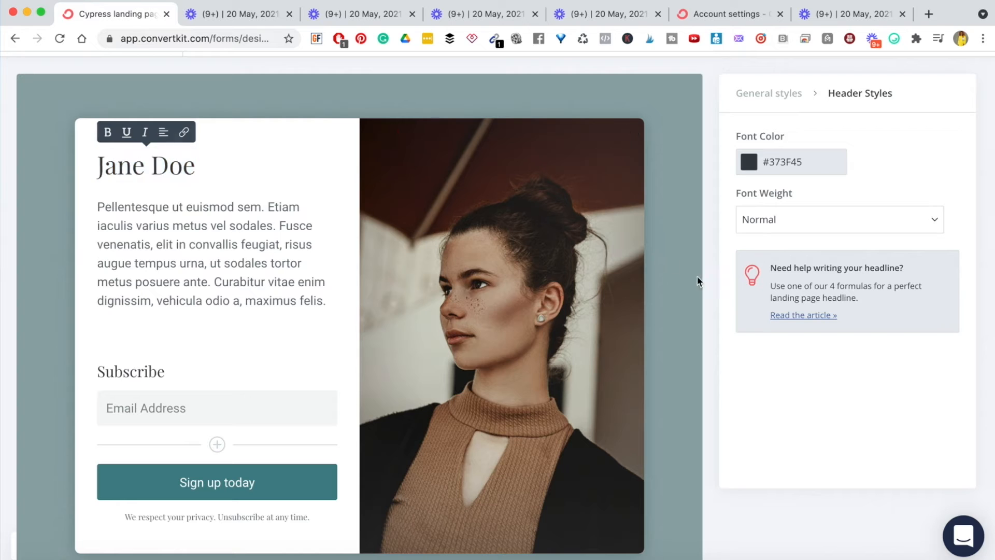
{"action": "scroll", "coordinate": [756, 319], "scroll_direction": "up", "scroll_amount": 2}
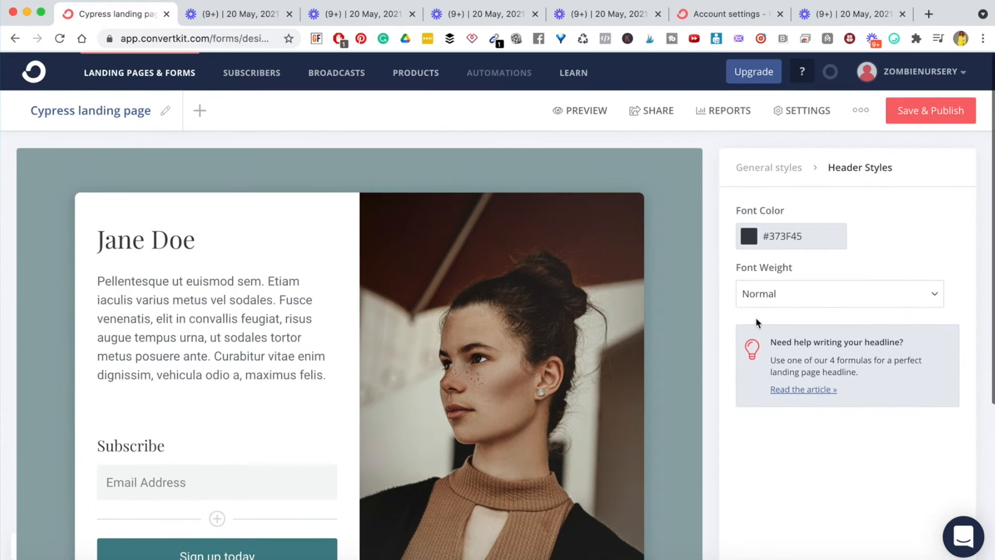
{"action": "left_click", "coordinate": [763, 173]}
{"action": "scroll", "coordinate": [806, 324], "scroll_direction": "down", "scroll_amount": 3}
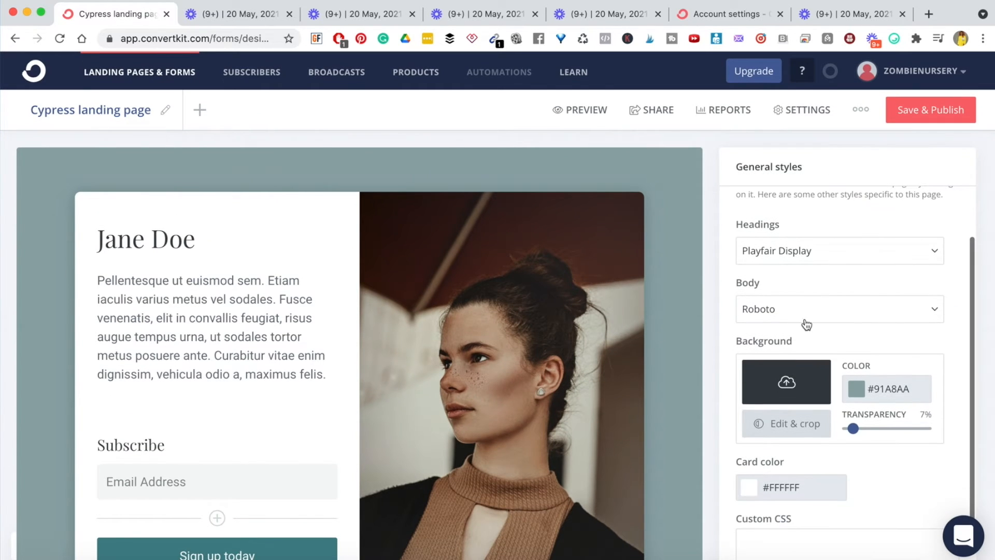
{"action": "left_click", "coordinate": [934, 254]}
{"action": "scroll", "coordinate": [807, 397], "scroll_direction": "down", "scroll_amount": 3}
{"action": "left_click", "coordinate": [769, 393]}
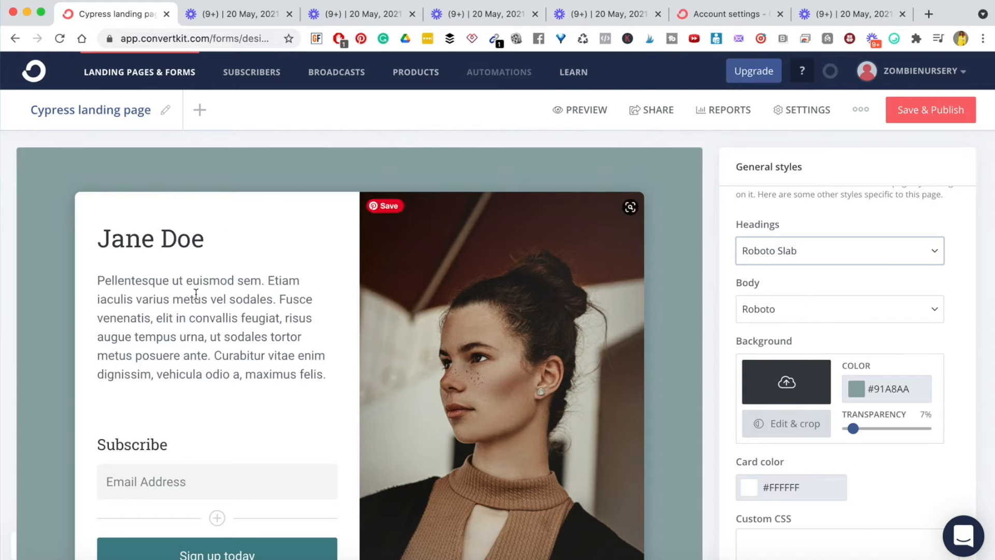
{"action": "left_click", "coordinate": [931, 311]}
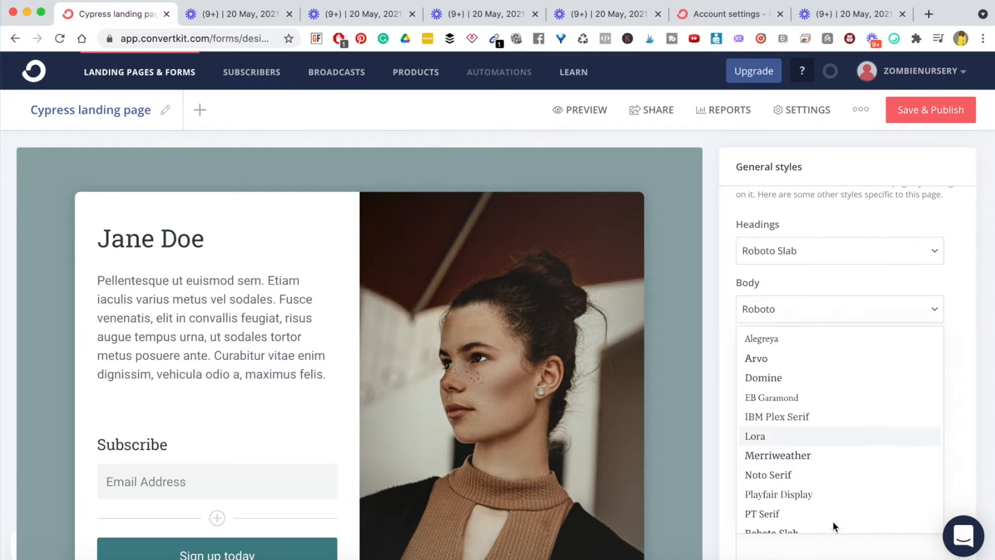
{"action": "scroll", "coordinate": [793, 445], "scroll_direction": "down", "scroll_amount": 2}
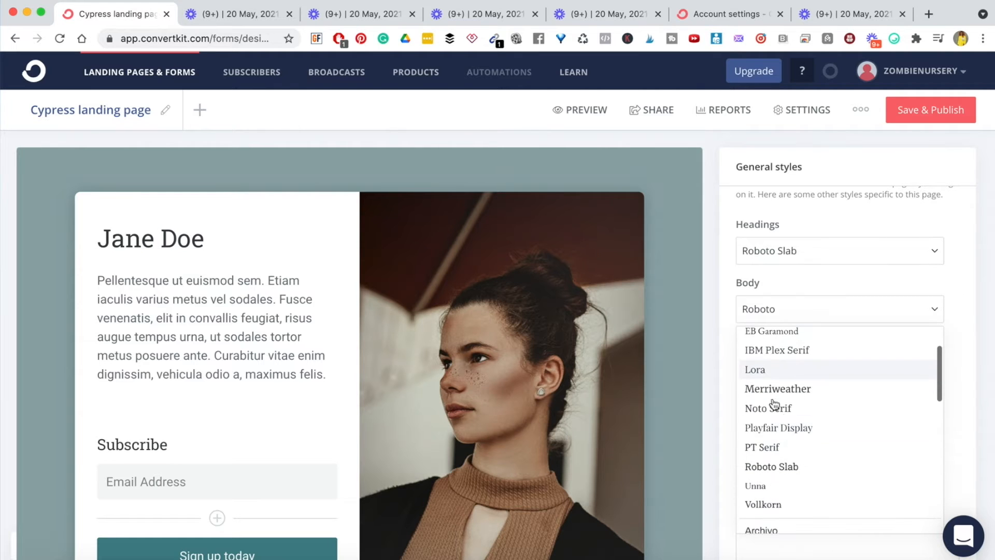
{"action": "left_click", "coordinate": [772, 390]}
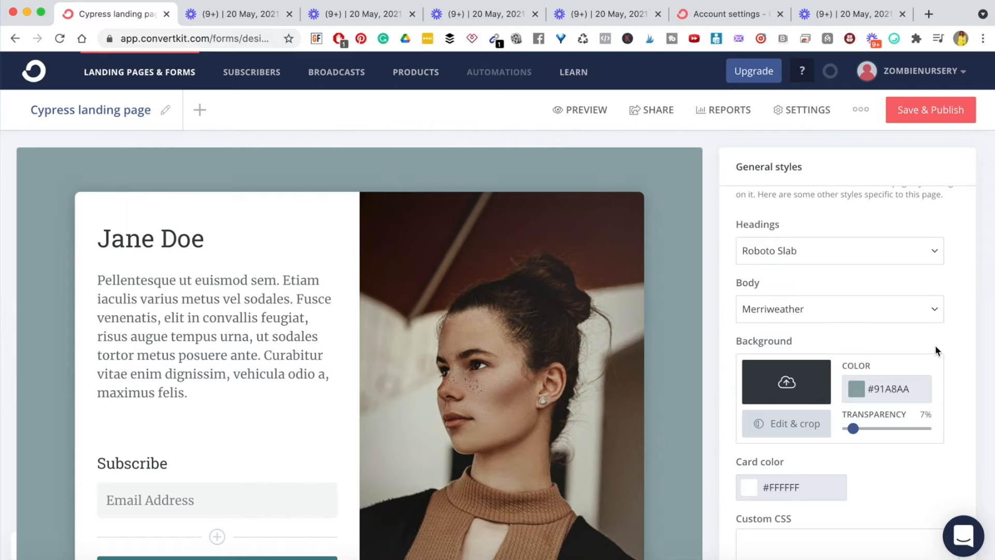
- Set the page background colour to the very dark olive #2D2E1E
{"action": "scroll", "coordinate": [935, 345], "scroll_direction": "down", "scroll_amount": 3}
{"action": "scroll", "coordinate": [633, 422], "scroll_direction": "down", "scroll_amount": 1}
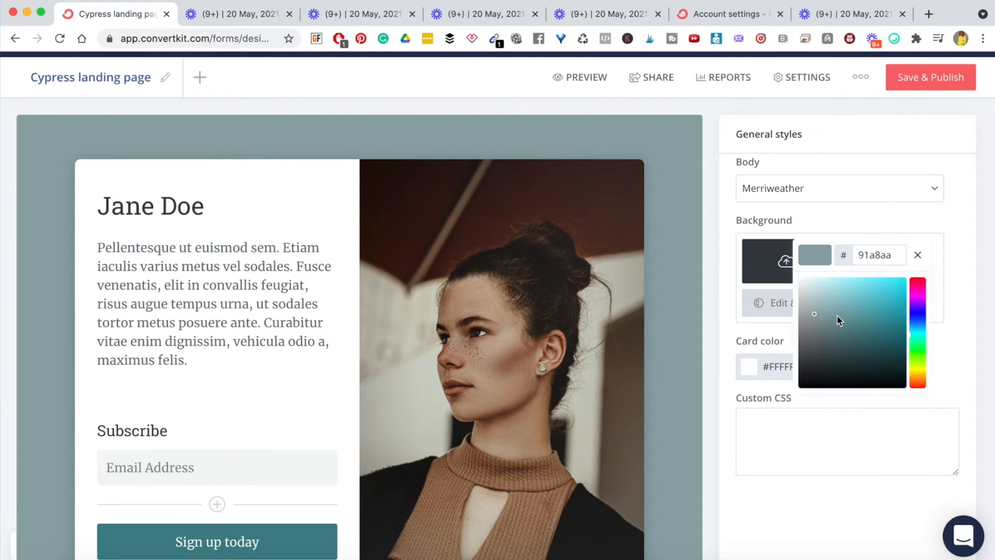
{"action": "left_click", "coordinate": [824, 298]}
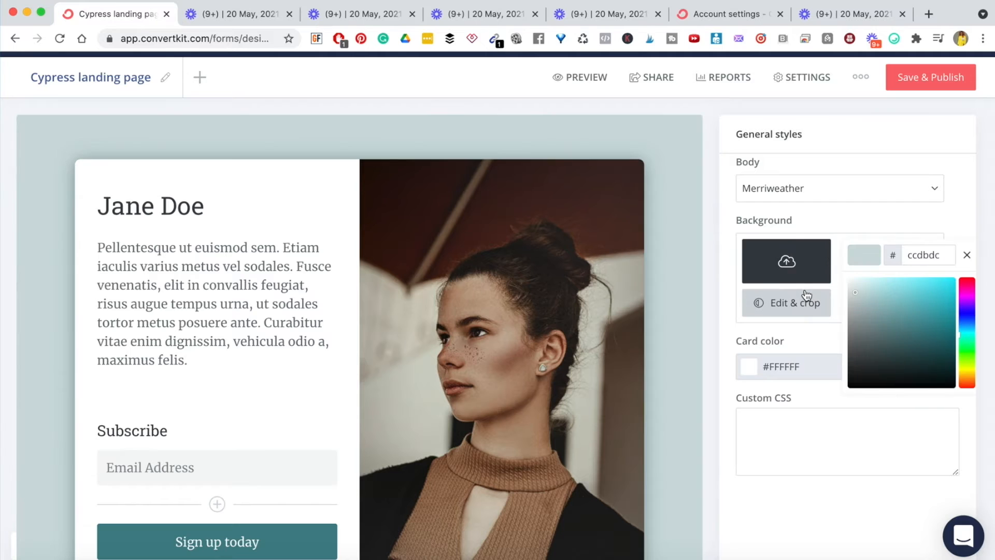
{"action": "left_click", "coordinate": [920, 371]}
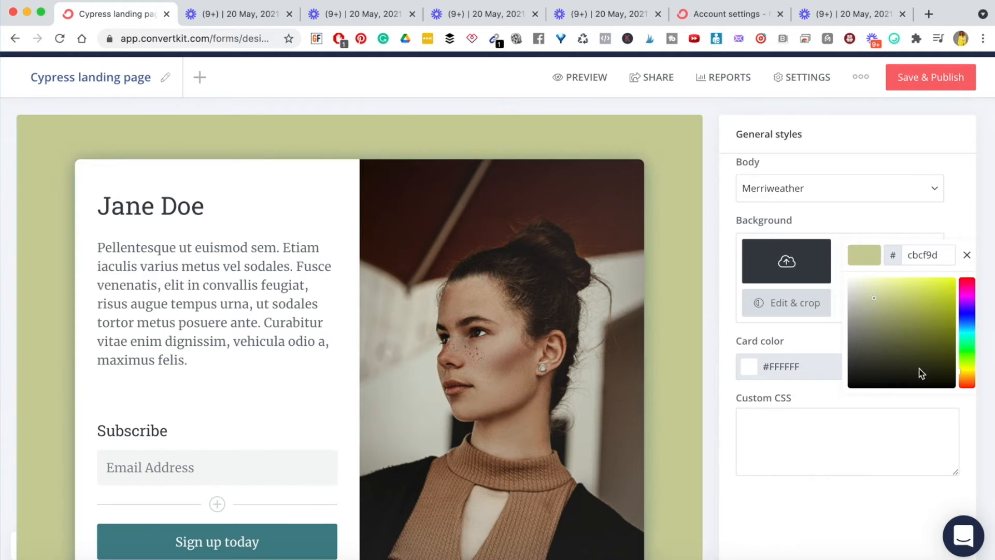
{"action": "left_click", "coordinate": [843, 357]}
{"action": "left_click", "coordinate": [890, 327]}
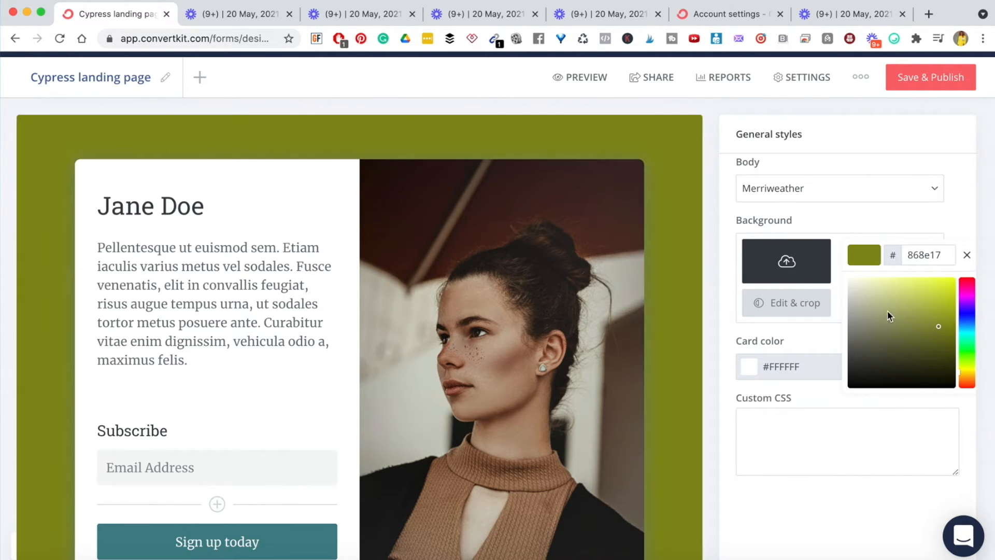
{"action": "left_click", "coordinate": [885, 368]}
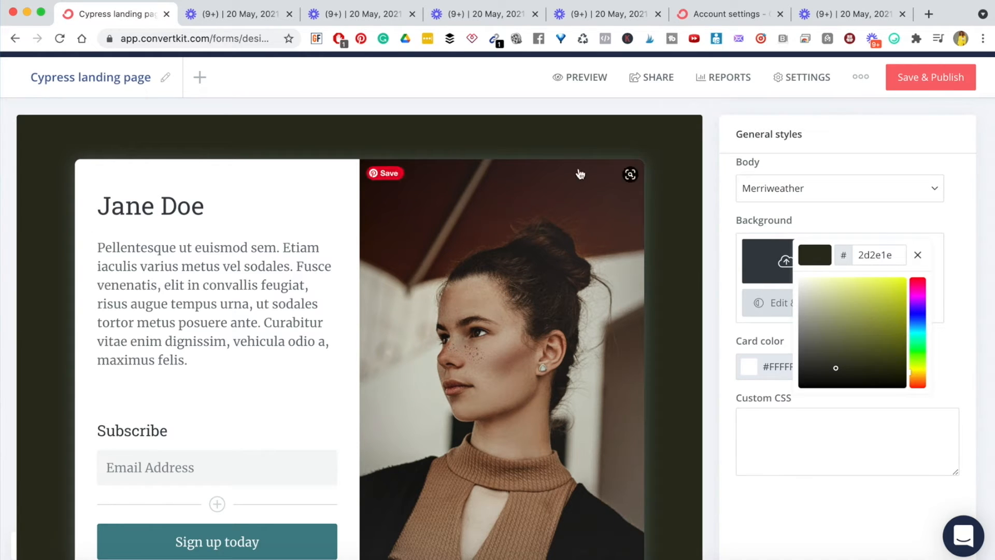
{"action": "left_click", "coordinate": [828, 505]}
{"action": "scroll", "coordinate": [631, 418], "scroll_direction": "down", "scroll_amount": 1}
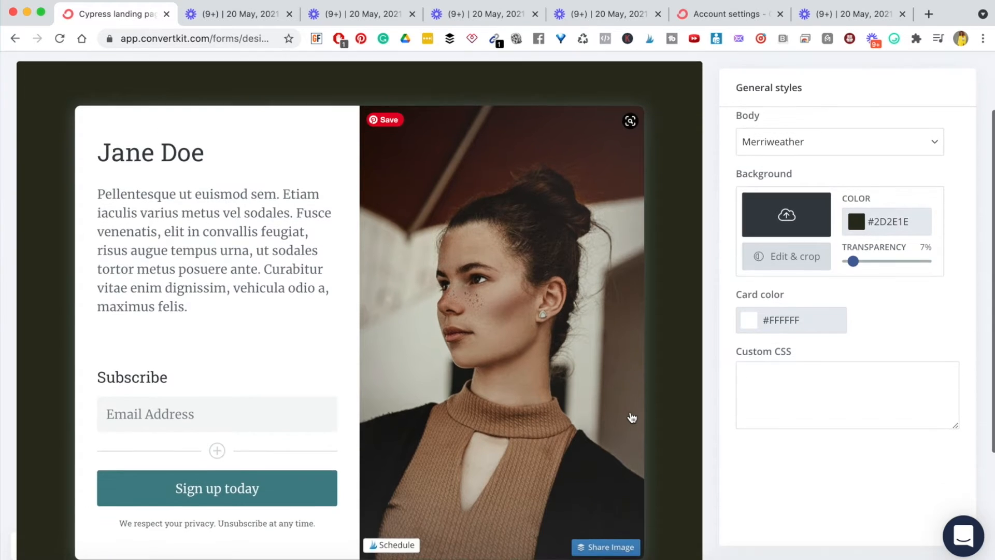
{"action": "scroll", "coordinate": [632, 418], "scroll_direction": "down", "scroll_amount": 1}
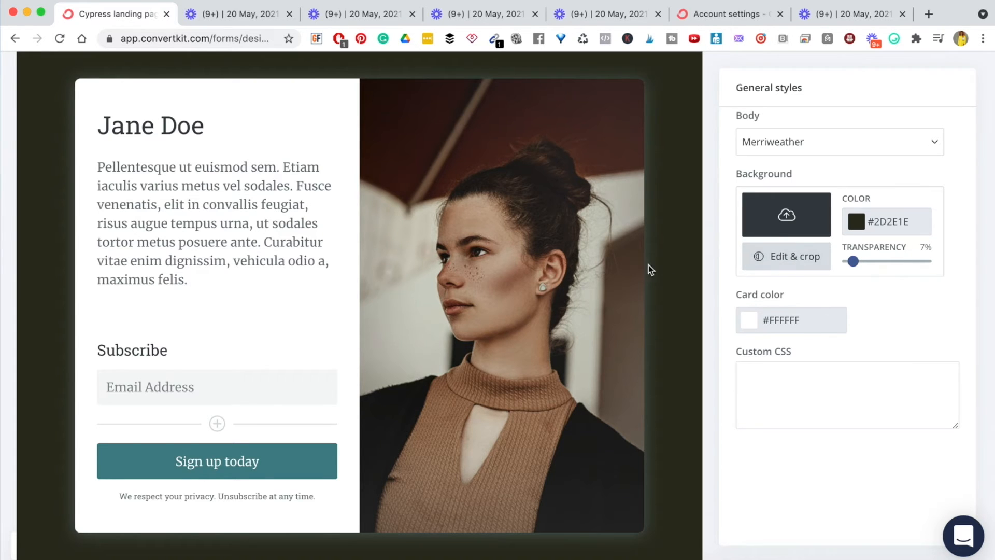
{"action": "scroll", "coordinate": [643, 267], "scroll_direction": "up", "scroll_amount": 3}
{"action": "scroll", "coordinate": [623, 266], "scroll_direction": "down", "scroll_amount": 5}
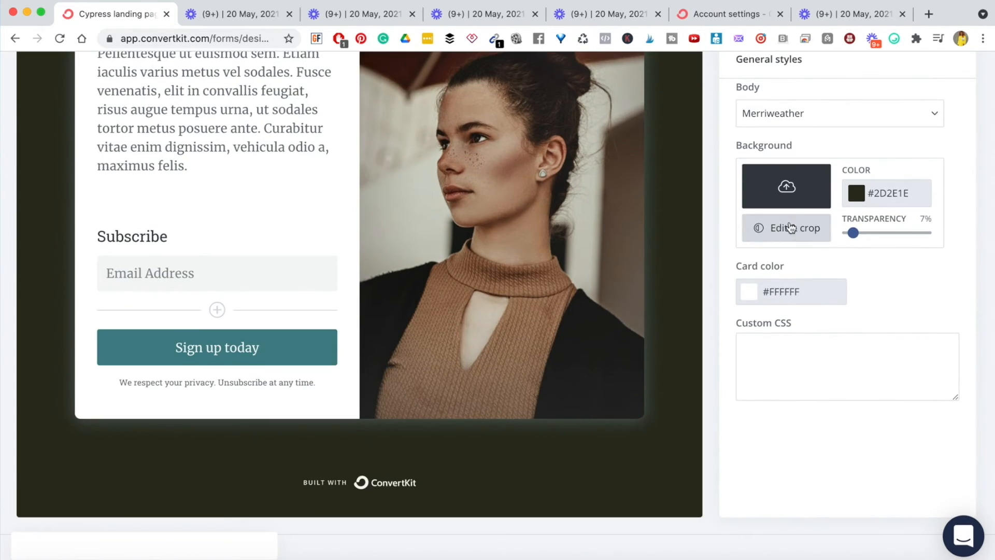
- Upload 1.3.png and place the Facebook Ads Checklist graphic in place of the woman's photo
{"action": "left_click", "coordinate": [785, 191]}
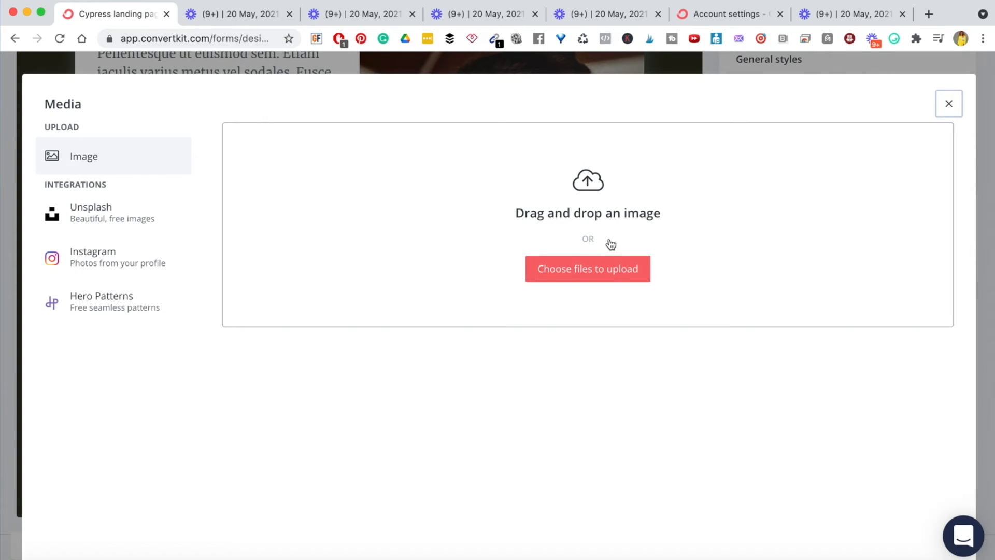
{"action": "left_click", "coordinate": [580, 273]}
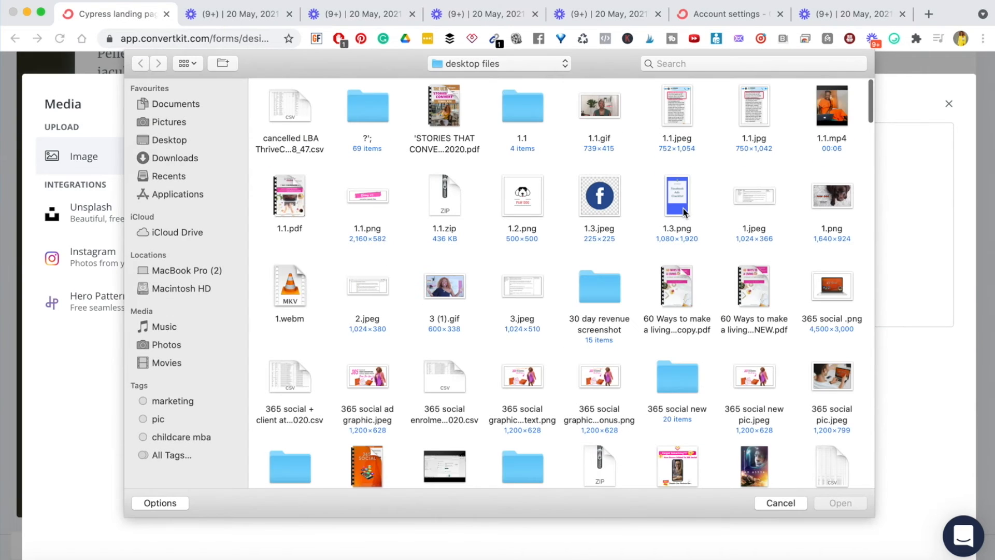
{"action": "left_click", "coordinate": [675, 202]}
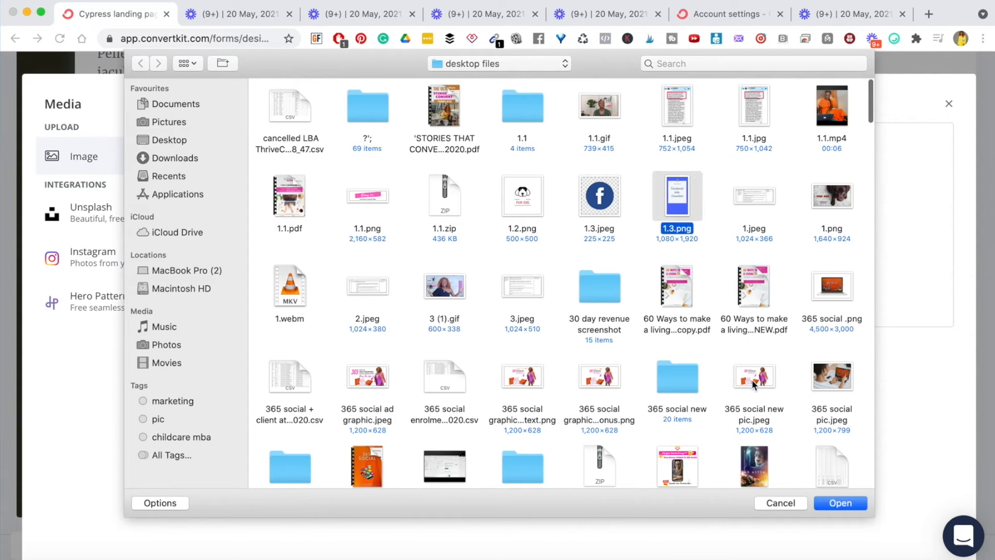
{"action": "left_click", "coordinate": [846, 504]}
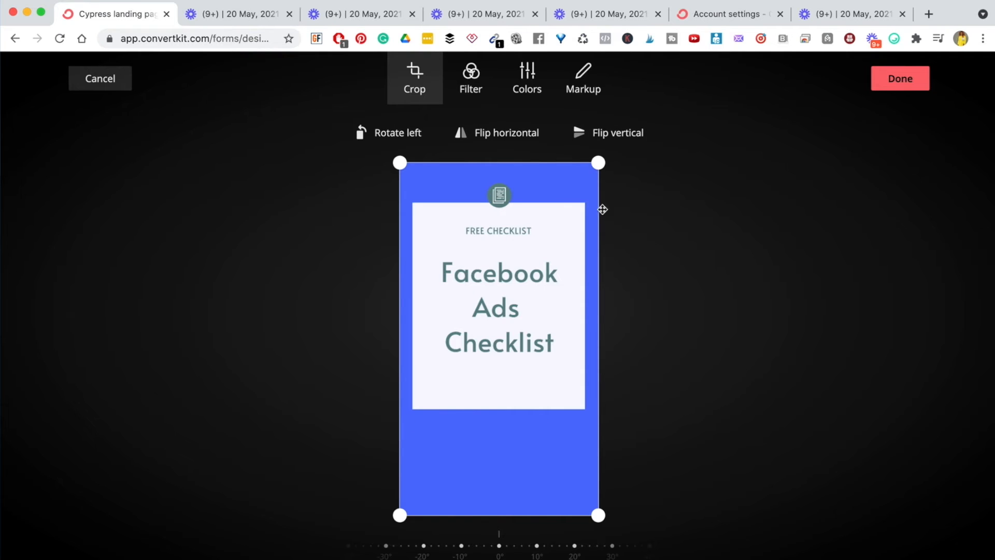
{"action": "left_click", "coordinate": [901, 83]}
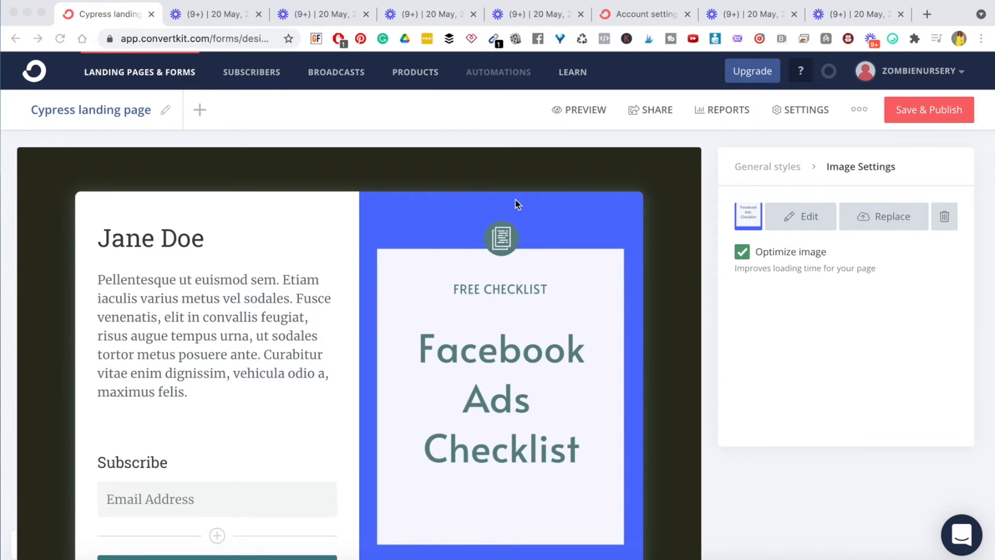
- Change the Jane Doe headline to 'Facebook Ads Checklist' and centre-align it
{"action": "scroll", "coordinate": [532, 407], "scroll_direction": "down", "scroll_amount": 3}
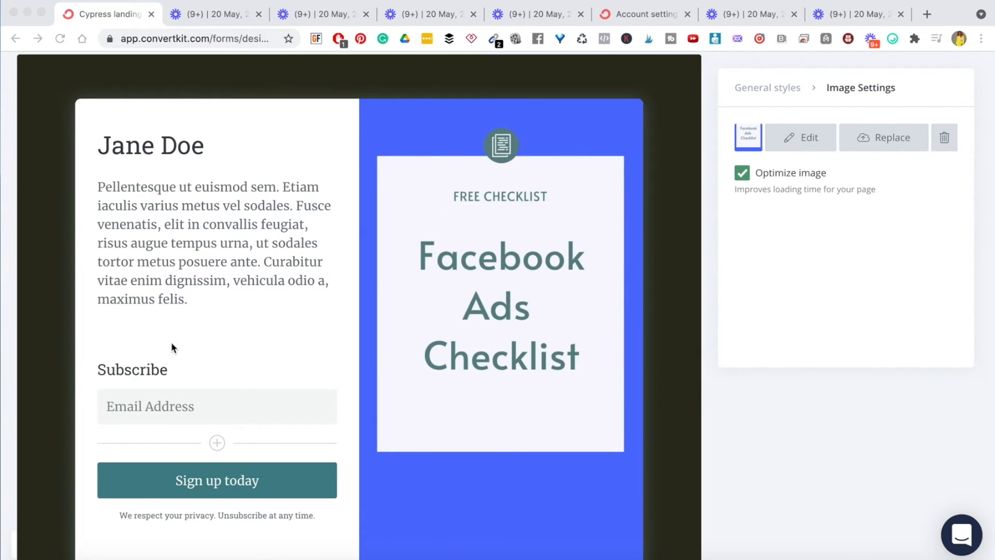
{"action": "triple_click", "coordinate": [131, 146]}
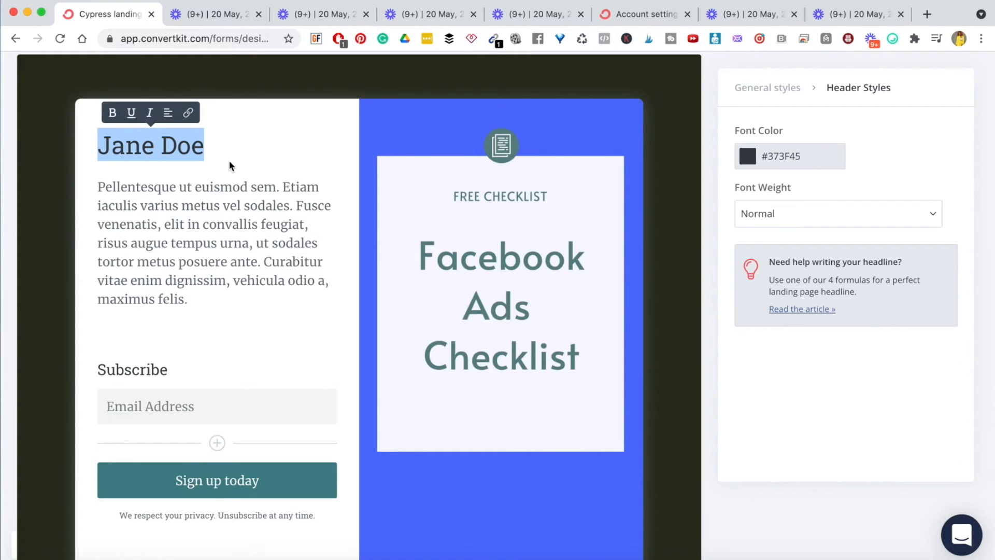
{"action": "type", "text": "R"}
{"action": "key", "text": "BackSpace"}
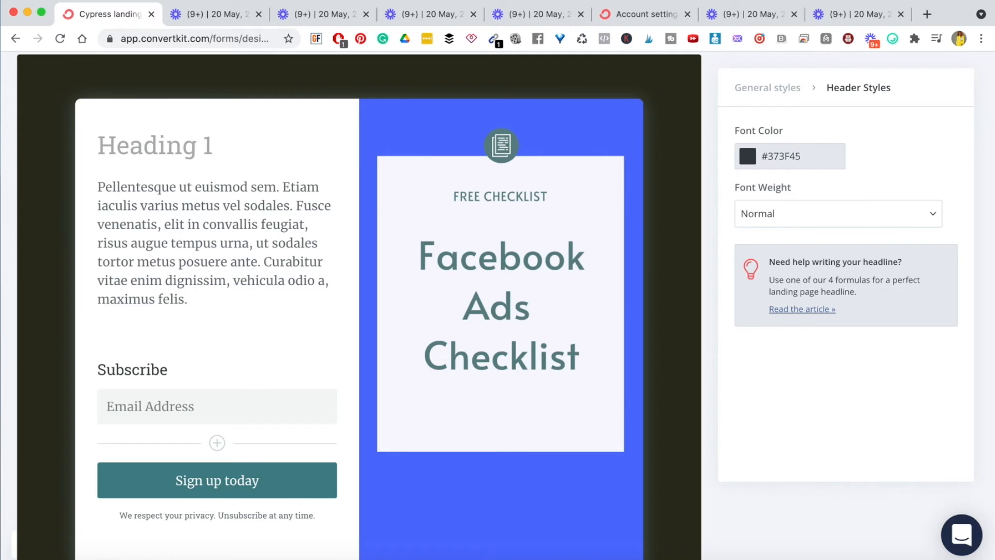
{"action": "type", "text": "Faceb"}
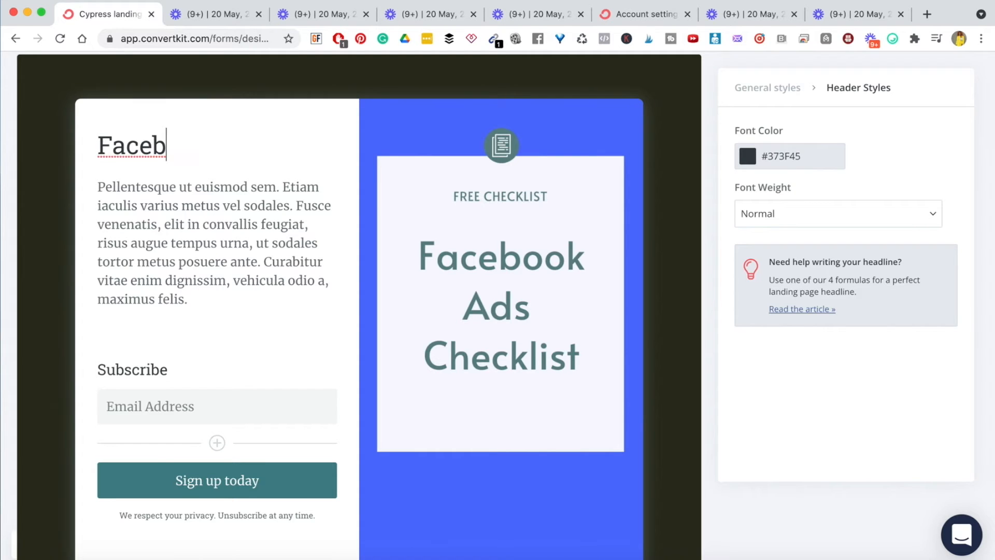
{"action": "type", "text": "ook Ads "}
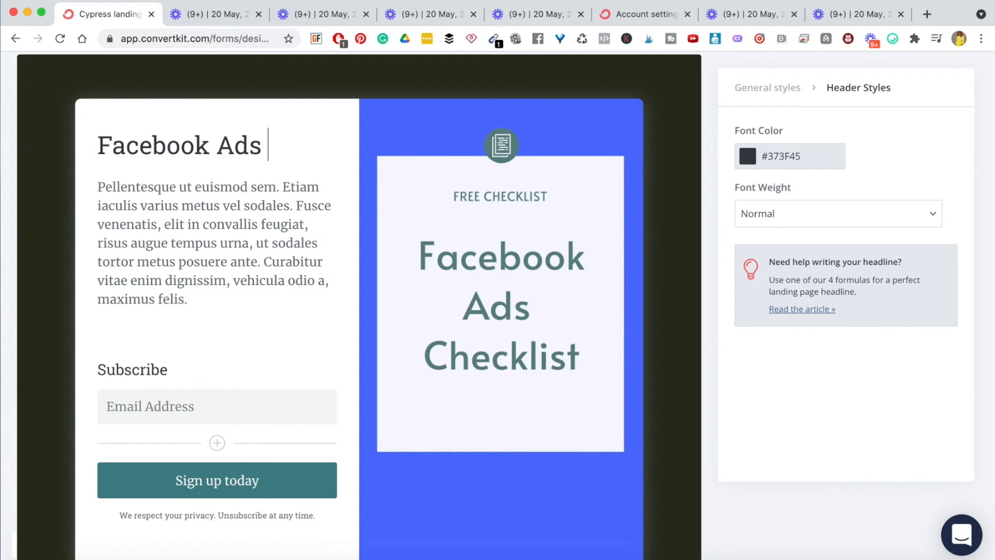
{"action": "type", "text": "Checklist"}
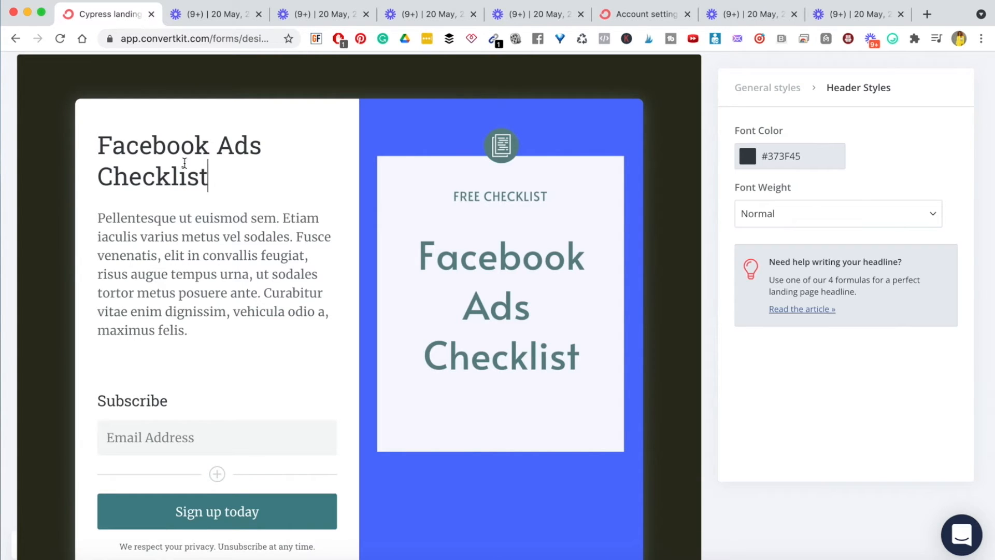
{"action": "triple_click", "coordinate": [255, 187]}
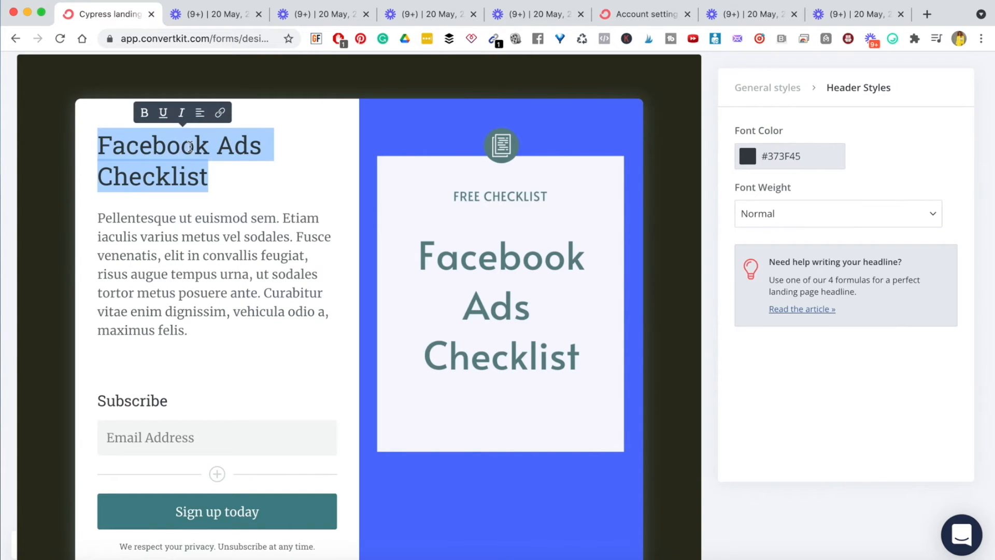
{"action": "left_click", "coordinate": [202, 115]}
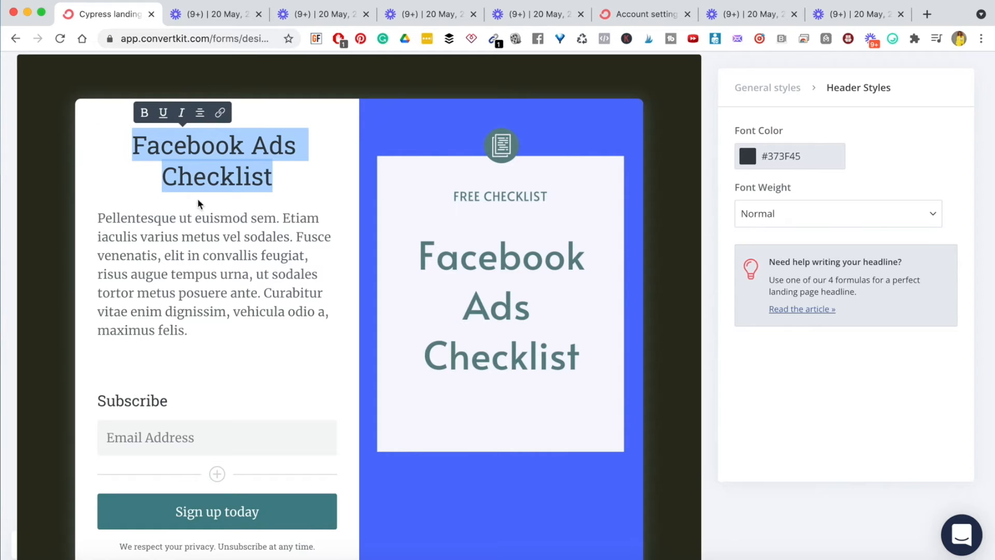
{"action": "left_click", "coordinate": [239, 253]}
- Replace the placeholder paragraph with the question 'Ready to nail Facebook Ads?'
{"action": "triple_click", "coordinate": [153, 238]}
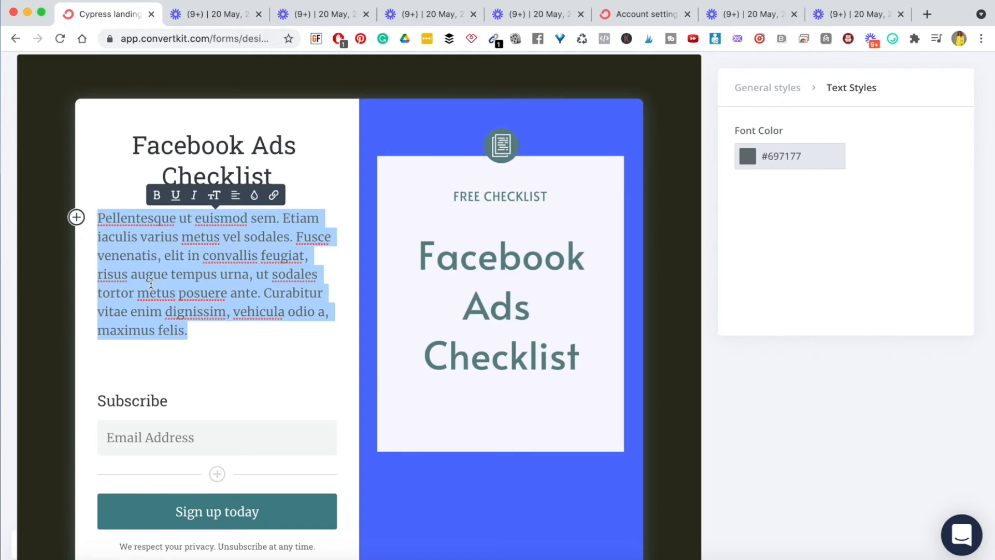
{"action": "type", "text": "Reday"}
{"action": "key", "text": "BackSpace"}
{"action": "key", "text": "BackSpace"}
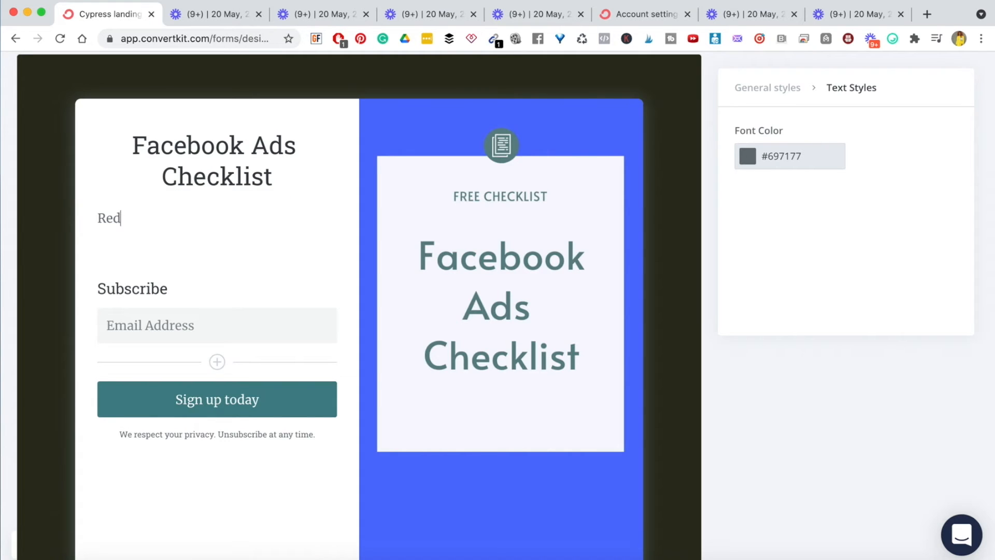
{"action": "type", "text": "dy to nail Facebook aDS"}
{"action": "key", "text": "BackSpace"}
{"action": "key", "text": "BackSpace"}
{"action": "key", "text": "BackSpace"}
{"action": "key", "text": "BackSpace"}
{"action": "type", "text": "Ads?"}
{"action": "key", "text": "Return"}
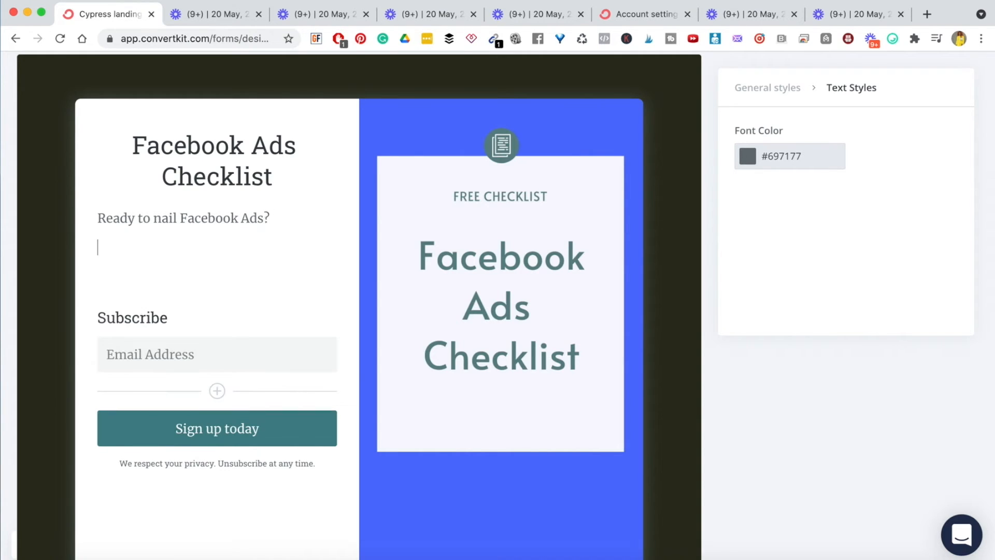
- Add a line offering the FREE checklist for setting up Facebook Ads confidently in minutes
{"action": "type", "text": "Grab my FREE checklist"}
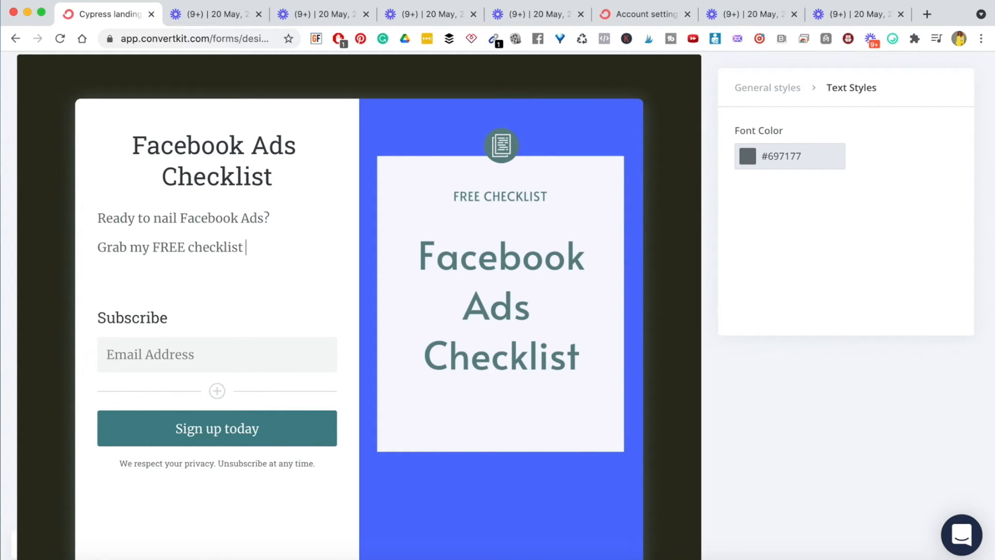
{"action": "type", "text": " which walk"}
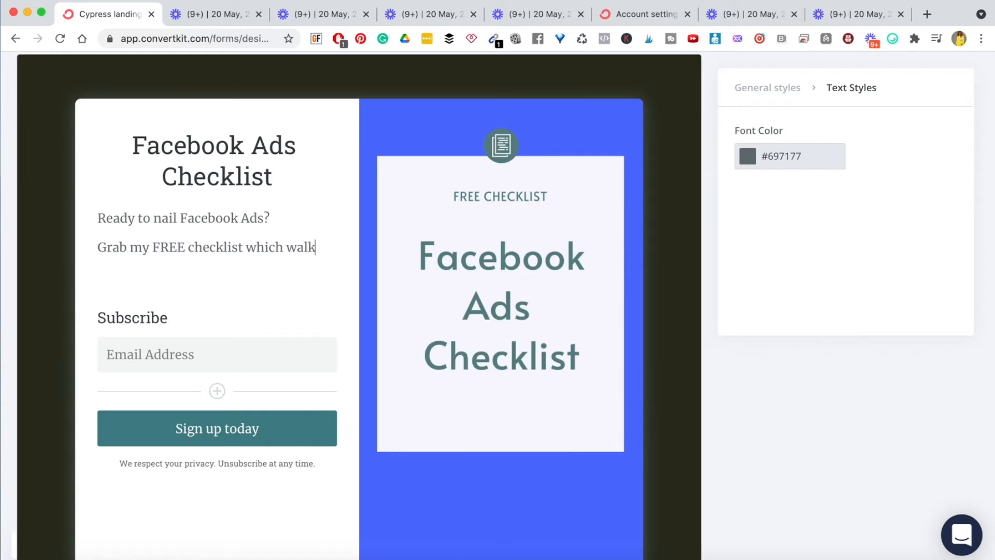
{"action": "type", "text": "s you through how"}
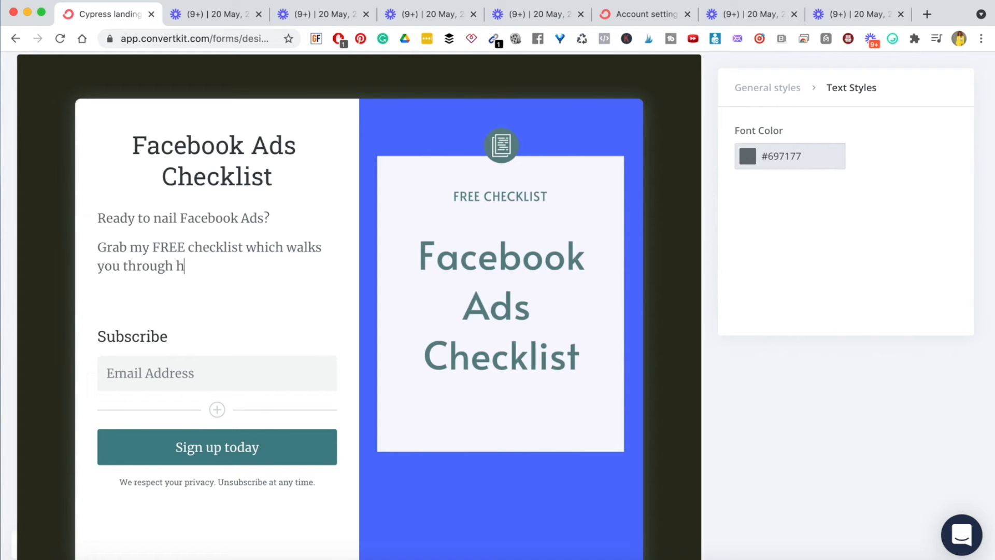
{"action": "key", "text": "BackSpace"}
{"action": "key", "text": "BackSpace"}
{"action": "key", "text": "BackSpace"}
{"action": "key", "text": "BackSpace"}
{"action": "type", "text": "how to set up your Faceboo"}
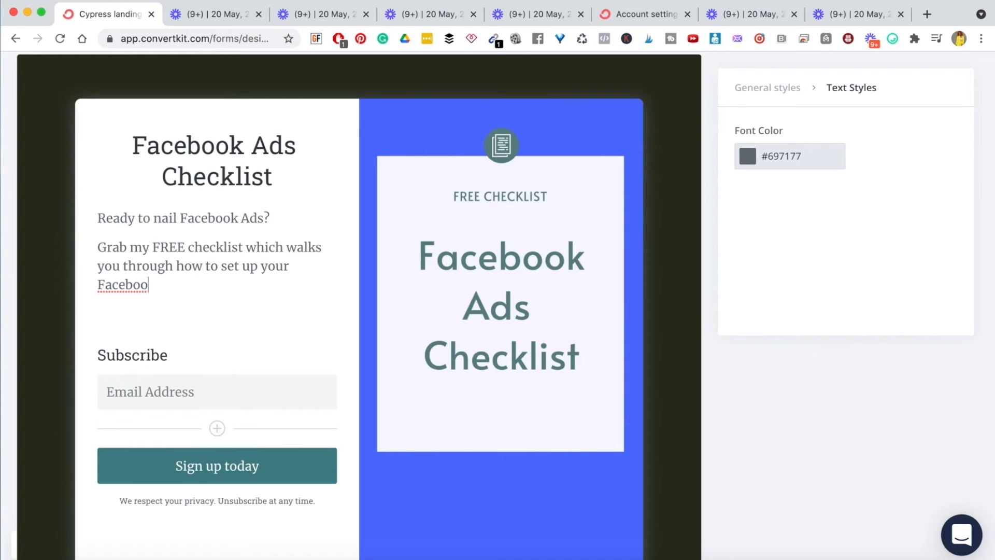
{"action": "type", "text": "k Ads confidentl"}
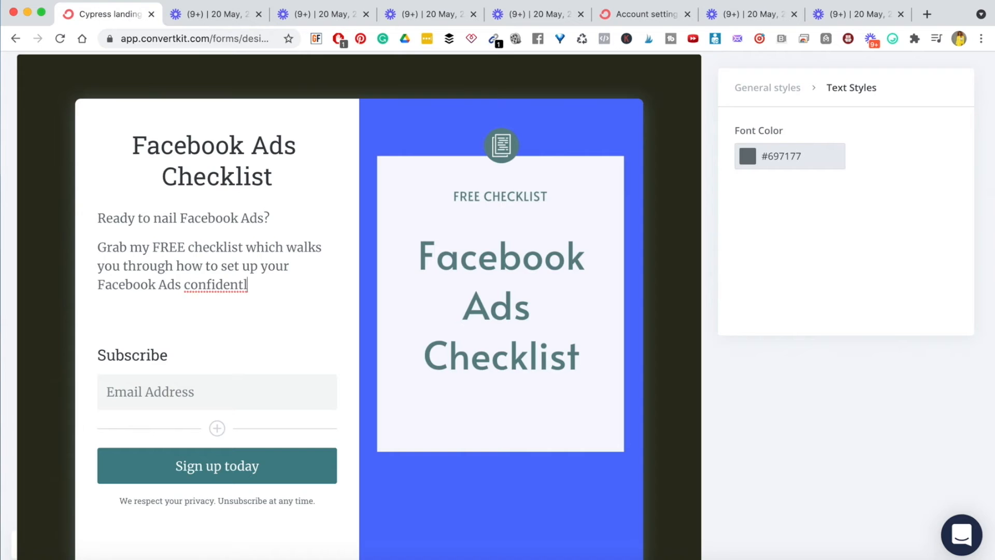
{"action": "type", "text": "y in a matter os"}
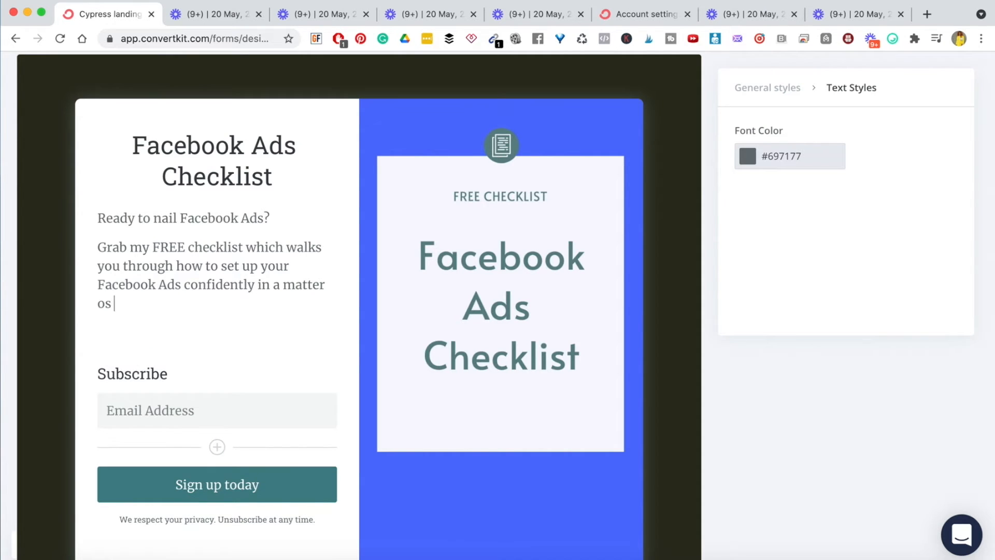
{"action": "key", "text": "BackSpace"}
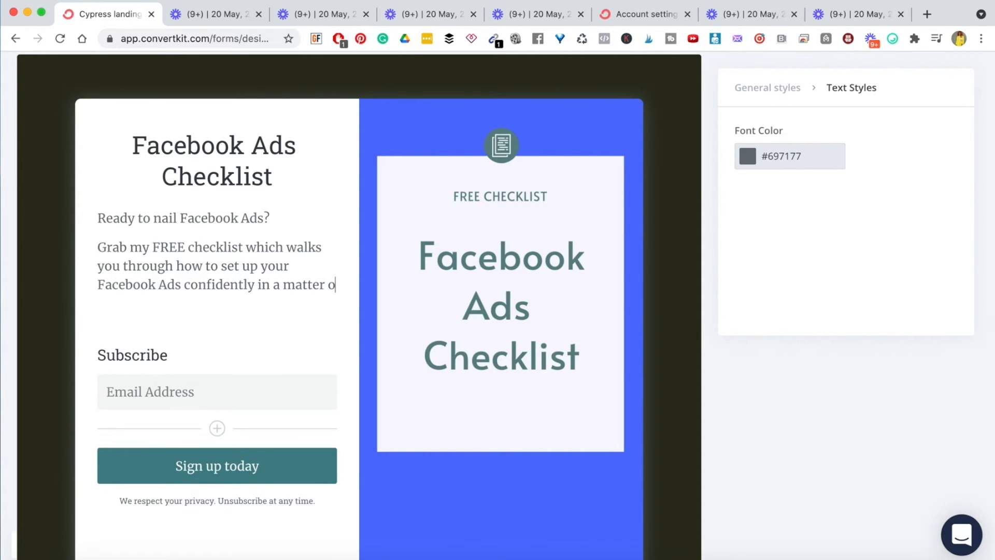
{"action": "type", "text": "f minutes"}
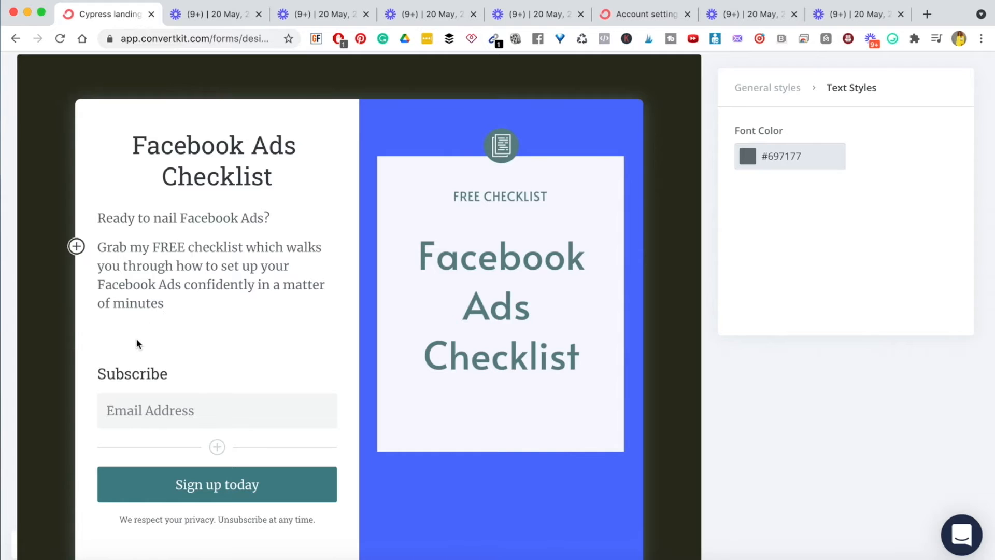
{"action": "left_click", "coordinate": [179, 291]}
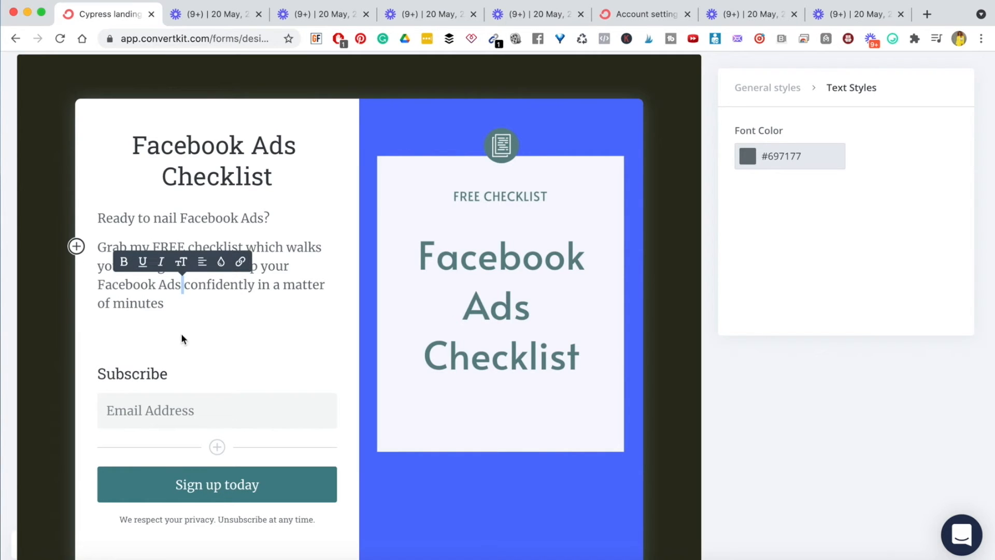
{"action": "left_click", "coordinate": [181, 311]}
- Retitle the Subscribe form heading to 'Insert your name and email:'
{"action": "double_click", "coordinate": [144, 374]}
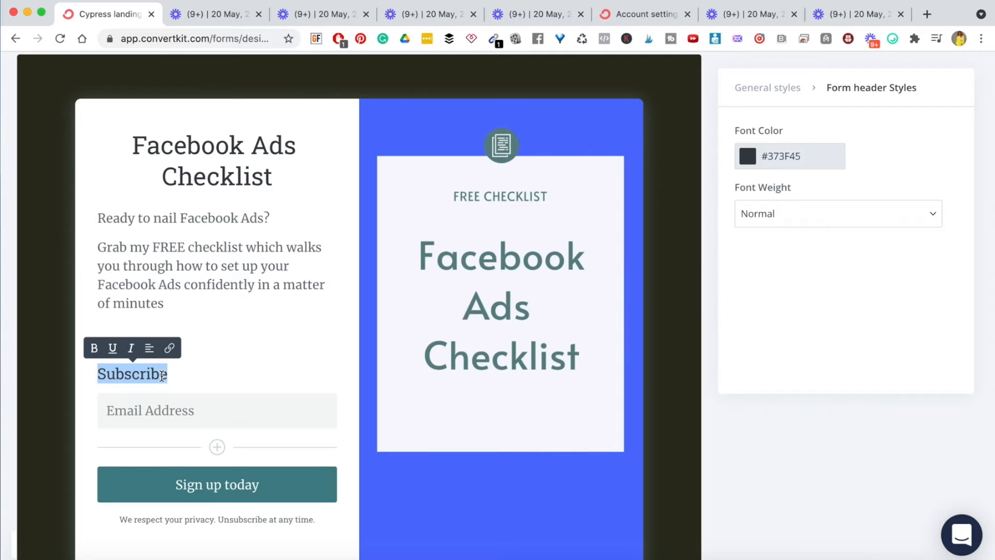
{"action": "type", "text": "where"}
{"action": "key", "text": "BackSpace"}
{"action": "key", "text": "BackSpace"}
{"action": "key", "text": "BackSpace"}
{"action": "key", "text": "BackSpace"}
{"action": "key", "text": "BackSpace"}
{"action": "type", "text": "Where "}
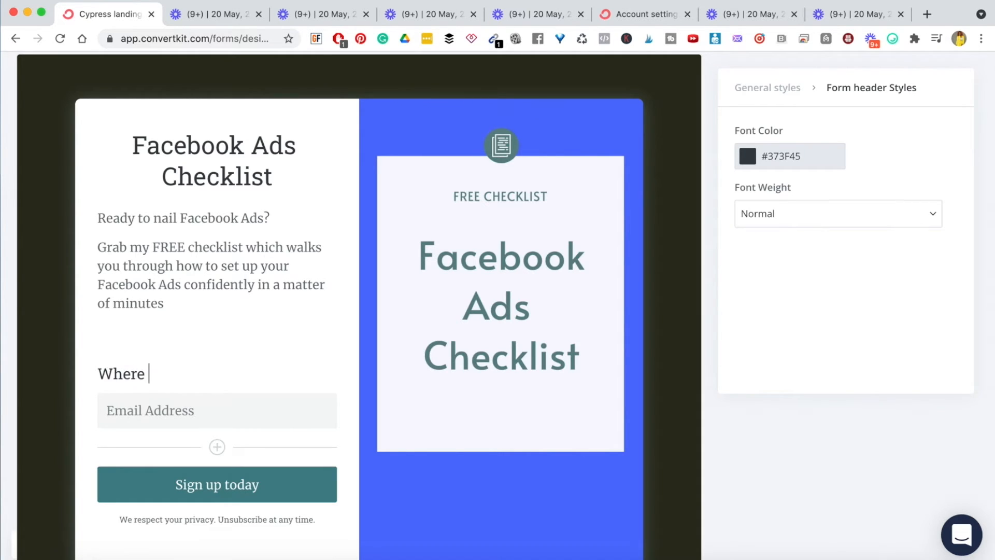
{"action": "type", "text": "should I send"}
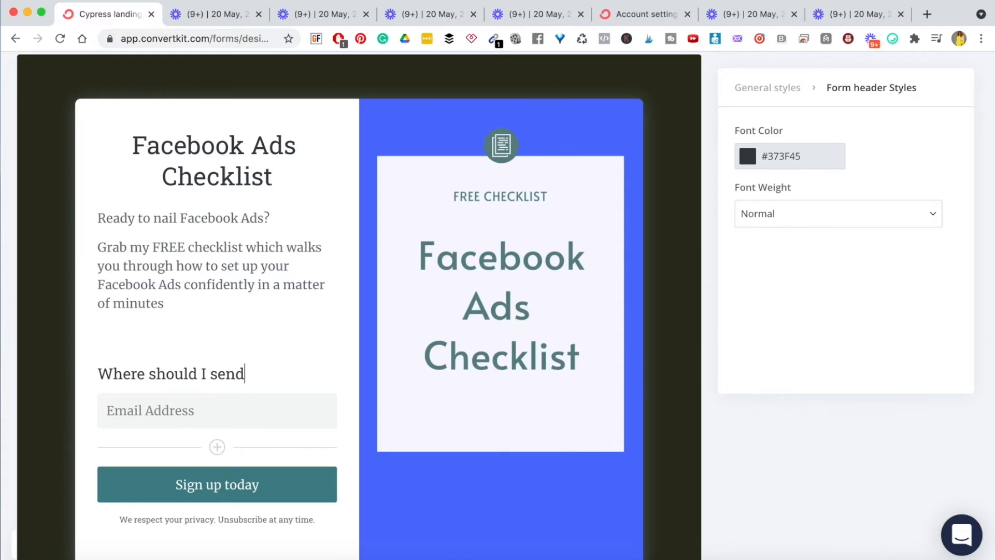
{"action": "type", "text": " this to?"}
{"action": "triple_click", "coordinate": [139, 371]}
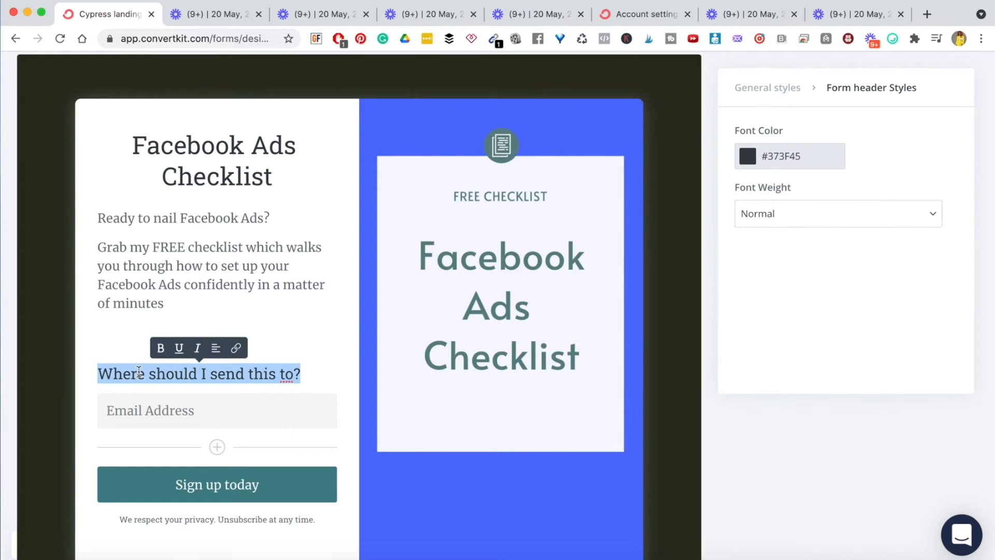
{"action": "type", "text": "Insert yo"}
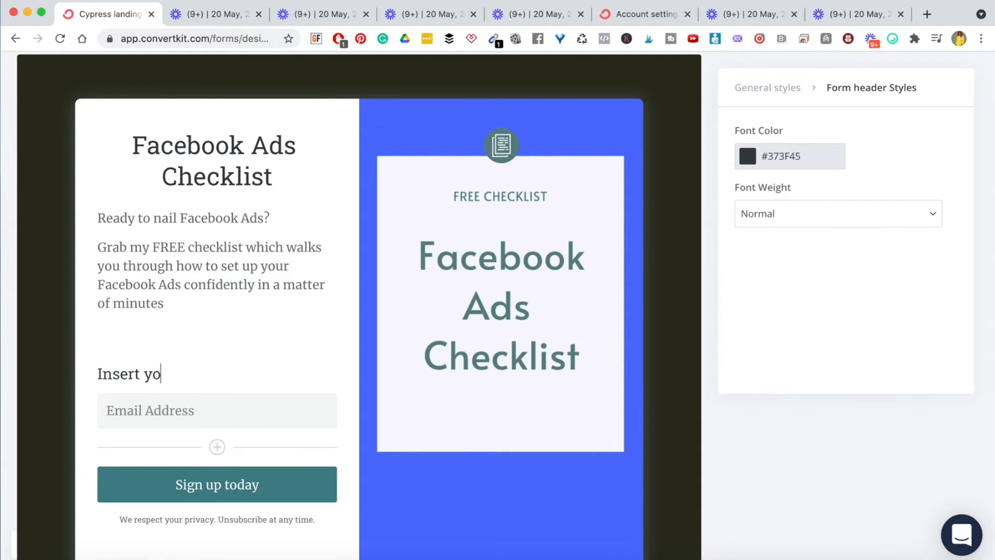
{"action": "type", "text": "ur name and email:"}
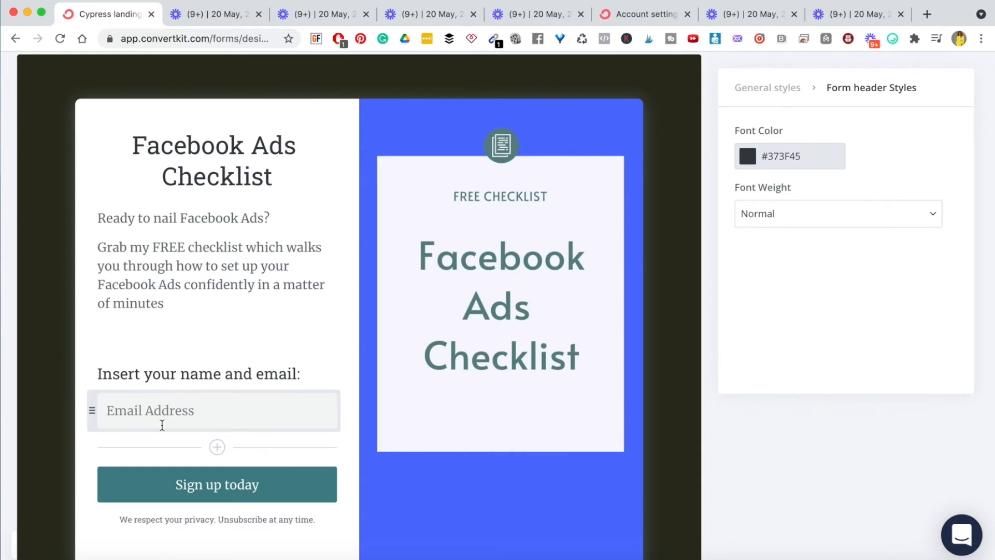
{"action": "scroll", "coordinate": [194, 294], "scroll_direction": "down", "scroll_amount": 2}
- Add a First Name custom field and move it above Email Address
{"action": "left_click", "coordinate": [217, 400]}
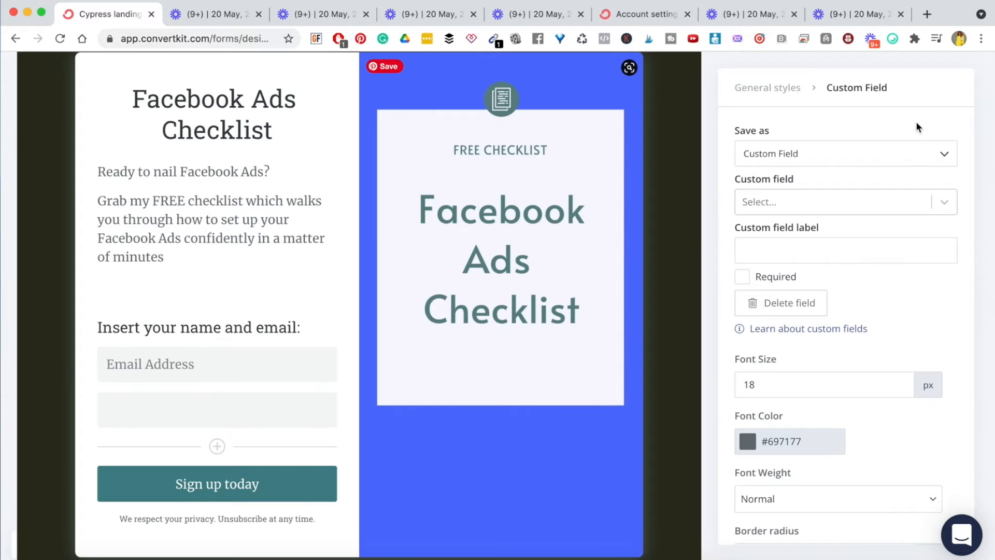
{"action": "left_click", "coordinate": [942, 201]}
{"action": "left_click", "coordinate": [845, 236]}
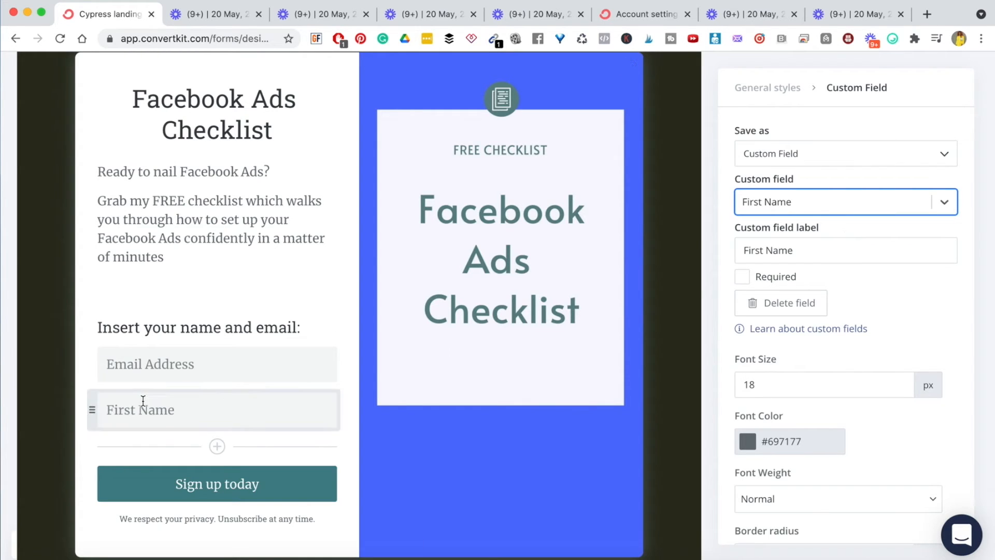
{"action": "left_click_drag", "start_coordinate": [91, 379], "coordinate": [95, 357]}
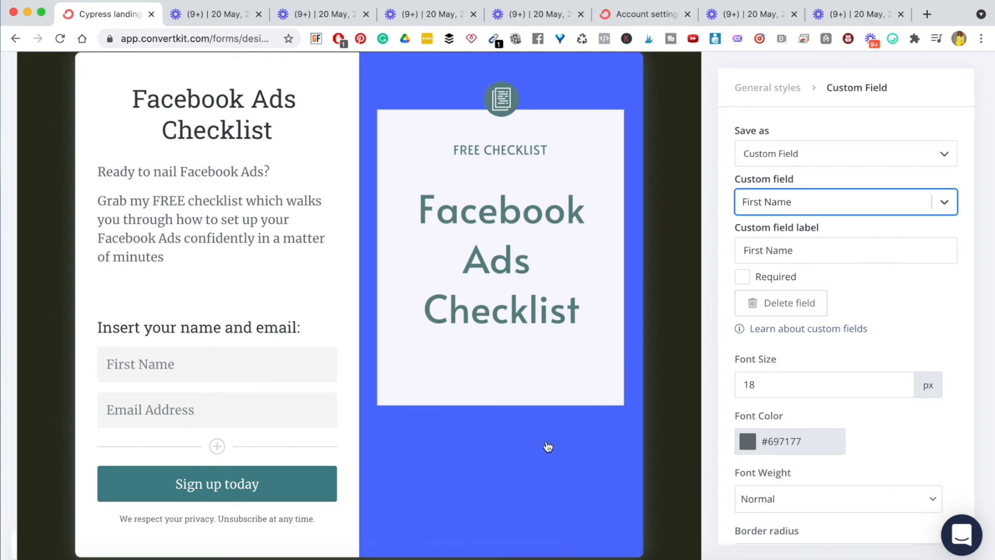
- Set the form fields' font colour to #050505
{"action": "left_click", "coordinate": [746, 445]}
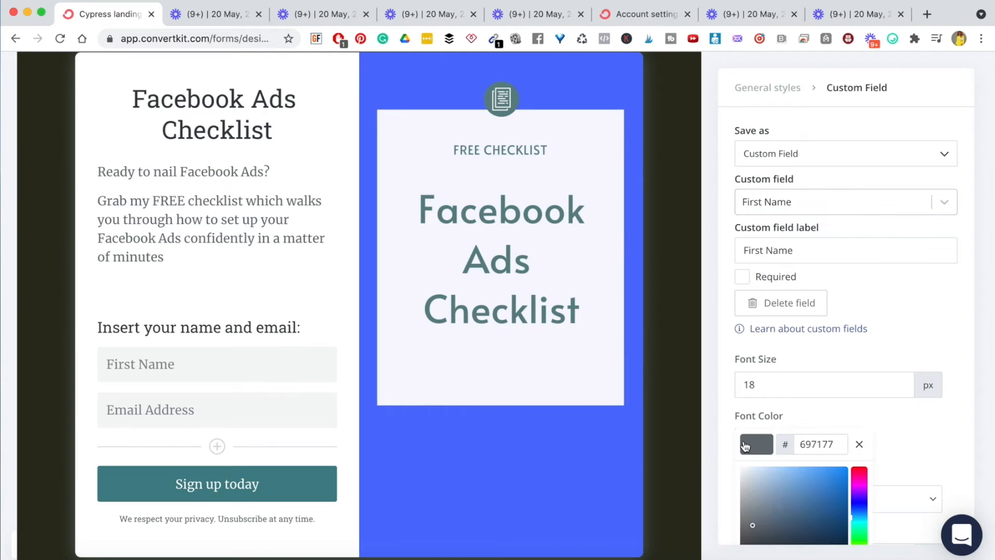
{"action": "scroll", "coordinate": [810, 380], "scroll_direction": "down", "scroll_amount": 3}
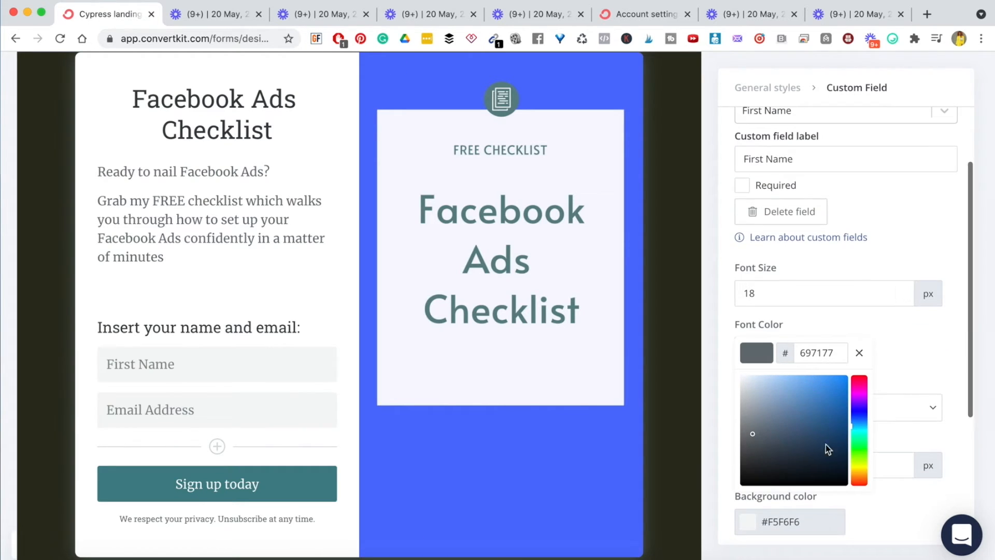
{"action": "left_click", "coordinate": [747, 486]}
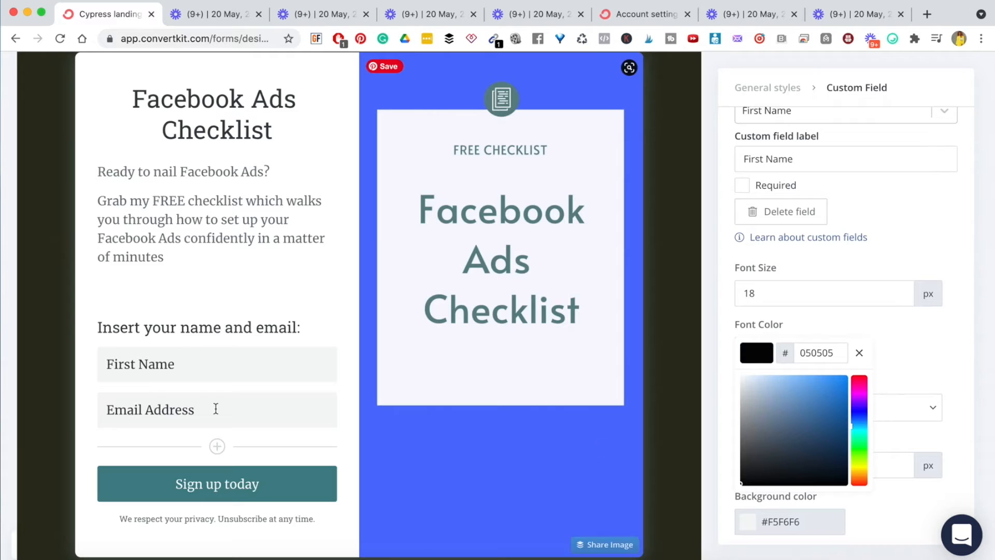
{"action": "left_click", "coordinate": [285, 309]}
{"action": "scroll", "coordinate": [277, 463], "scroll_direction": "down", "scroll_amount": 1}
{"action": "scroll", "coordinate": [277, 463], "scroll_direction": "down", "scroll_amount": 3}
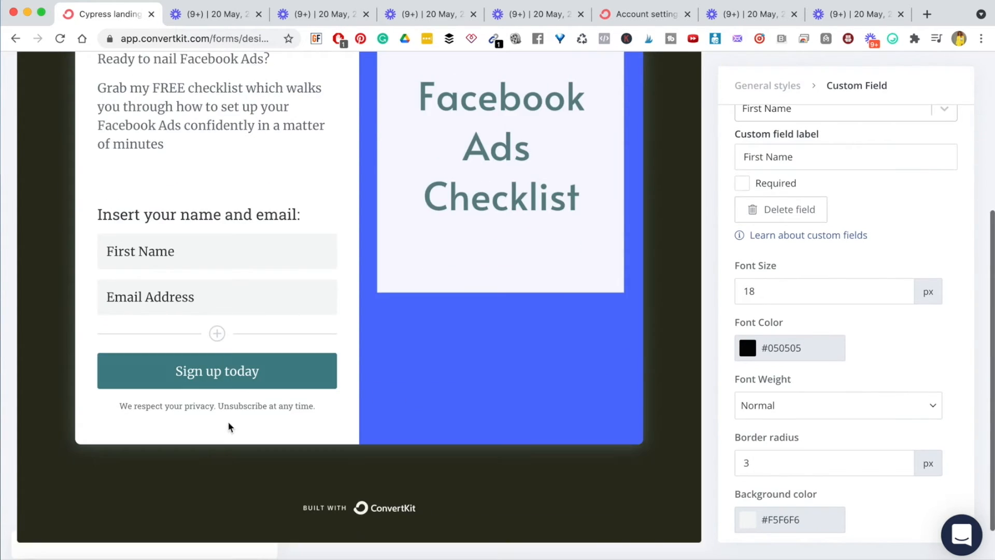
- Change the sign-up button's label from 'Sign up today' to 'DOWNLOAD'
{"action": "left_click", "coordinate": [247, 381]}
{"action": "scroll", "coordinate": [288, 340], "scroll_direction": "up", "scroll_amount": 2}
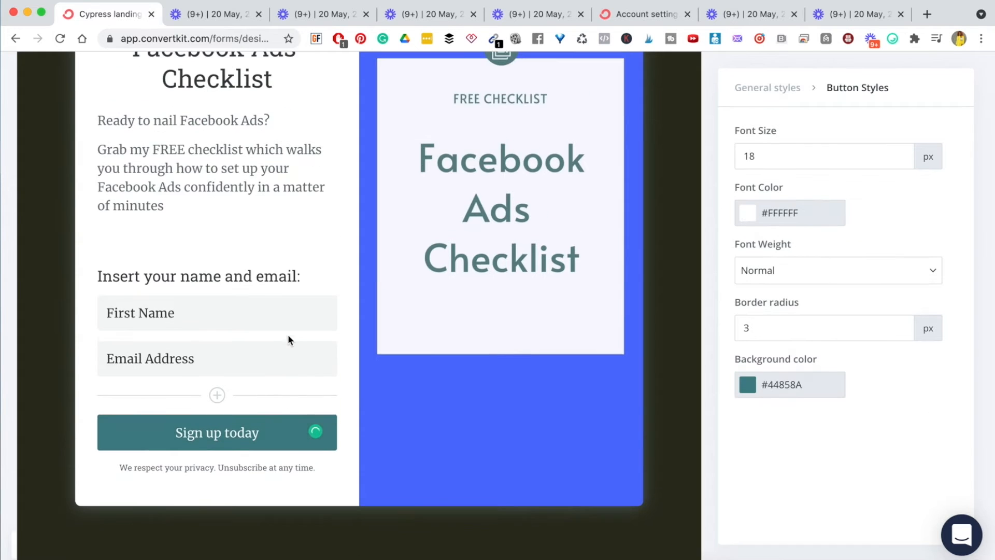
{"action": "left_click", "coordinate": [215, 434]}
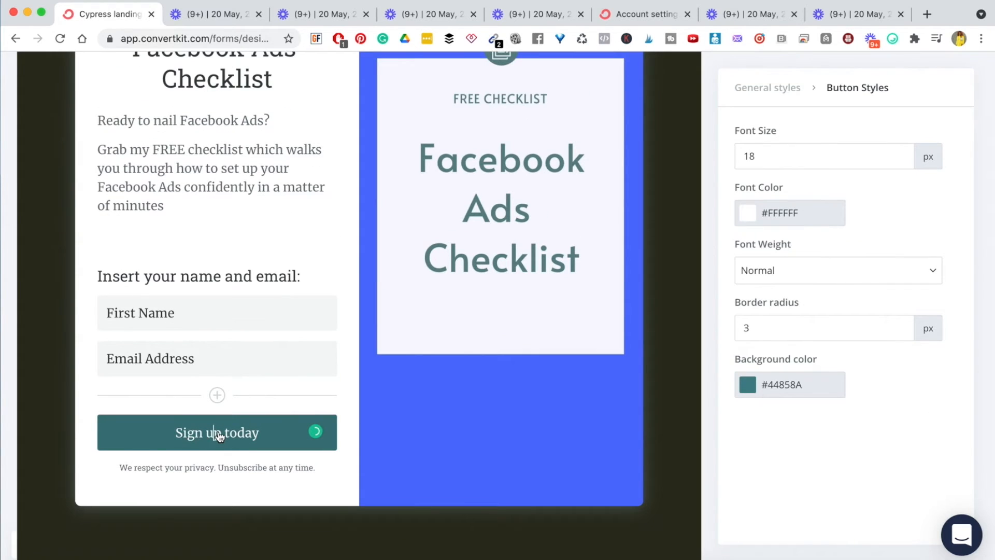
{"action": "triple_click", "coordinate": [217, 436]}
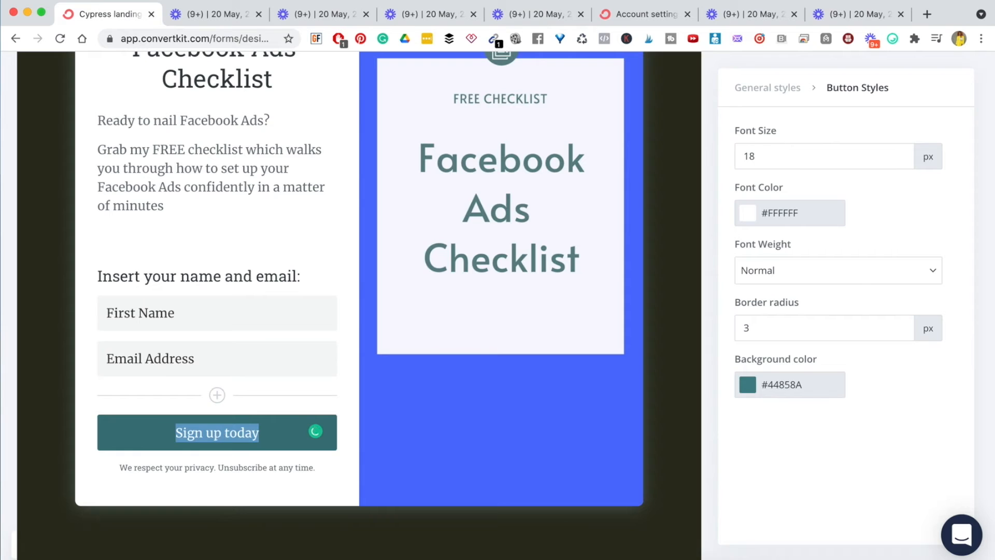
{"action": "type", "text": "DOWNLOAD"}
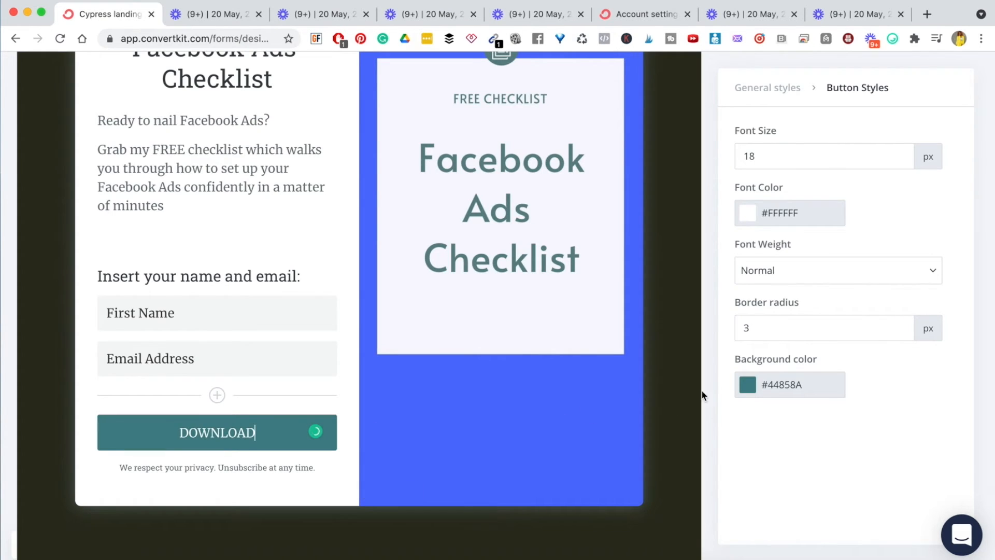
- Change the button background from teal to the blue #717FF9
{"action": "left_click", "coordinate": [784, 394]}
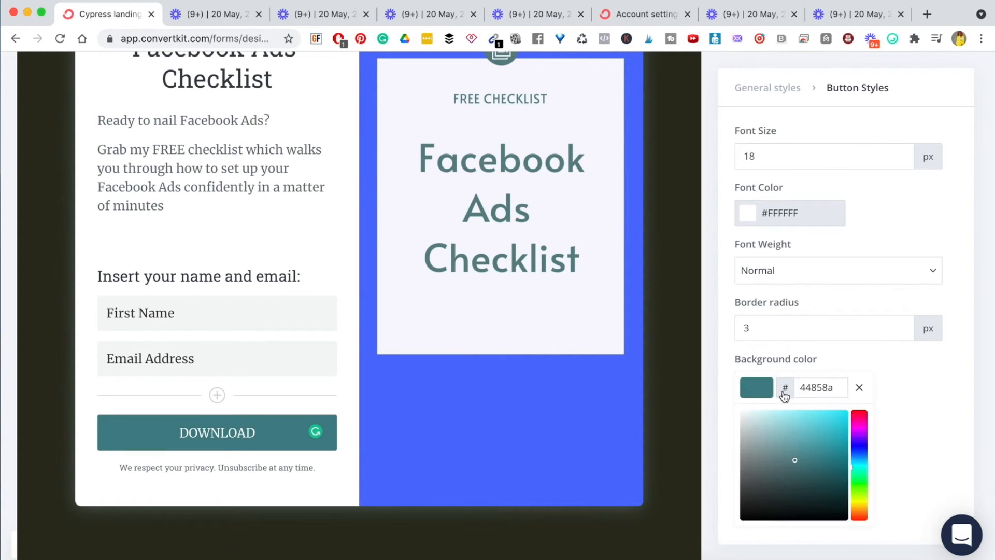
{"action": "left_click", "coordinate": [860, 449]}
{"action": "left_click", "coordinate": [860, 445]}
{"action": "left_click", "coordinate": [860, 449]}
{"action": "mouse_move", "coordinate": [792, 423]}
{"action": "left_mouse_down"}
{"action": "mouse_move", "coordinate": [776, 422]}
{"action": "mouse_move", "coordinate": [799, 429]}
{"action": "mouse_move", "coordinate": [800, 413]}
{"action": "left_mouse_up"}
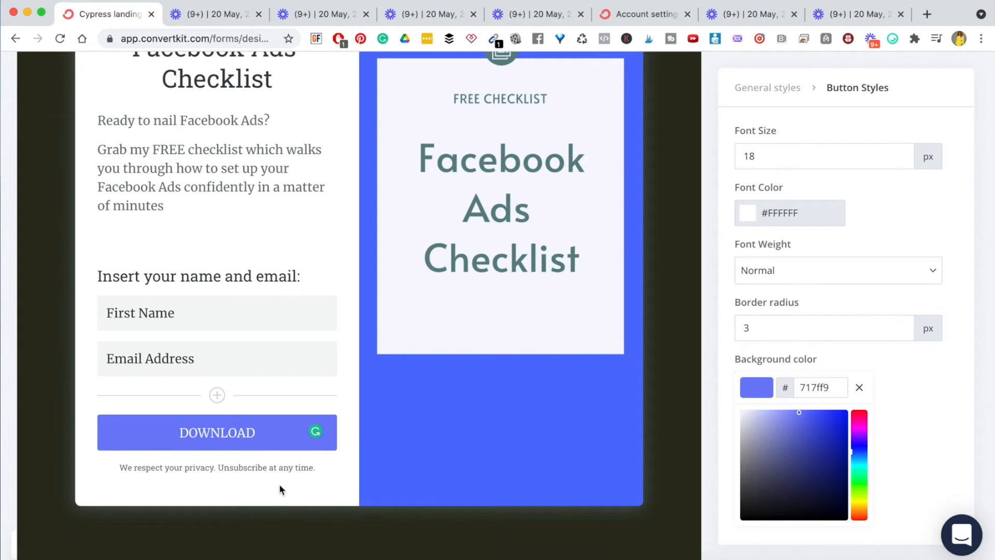
{"action": "left_click", "coordinate": [239, 478]}
- Set the button's border radius to 0
{"action": "scroll", "coordinate": [230, 362], "scroll_direction": "up", "scroll_amount": 3}
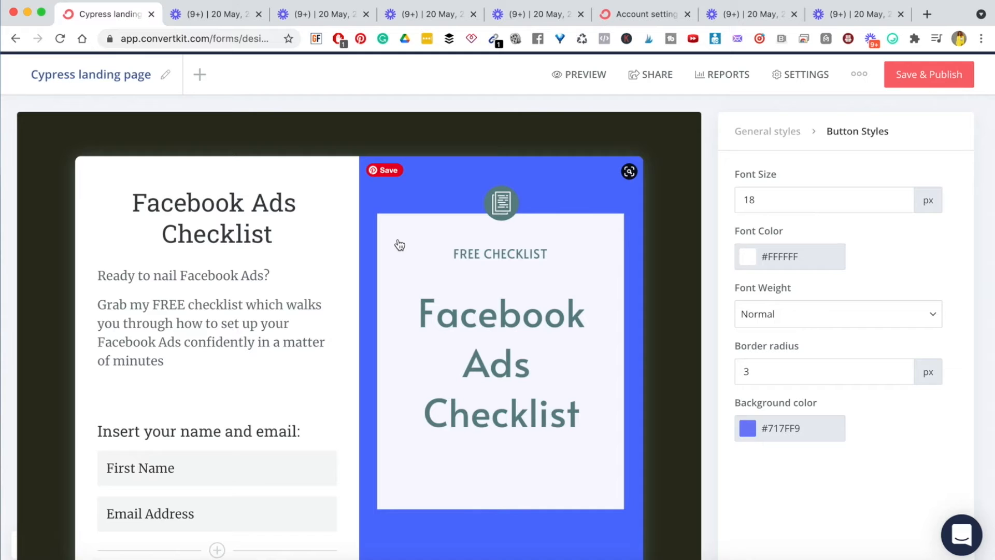
{"action": "scroll", "coordinate": [399, 245], "scroll_direction": "down", "scroll_amount": 2}
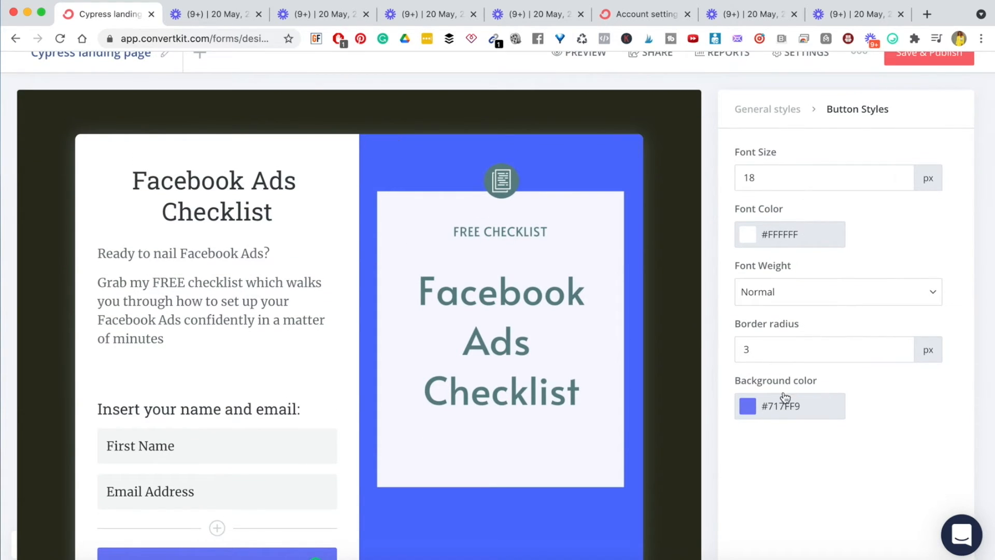
{"action": "double_click", "coordinate": [901, 347]}
{"action": "triple_click", "coordinate": [901, 346]}
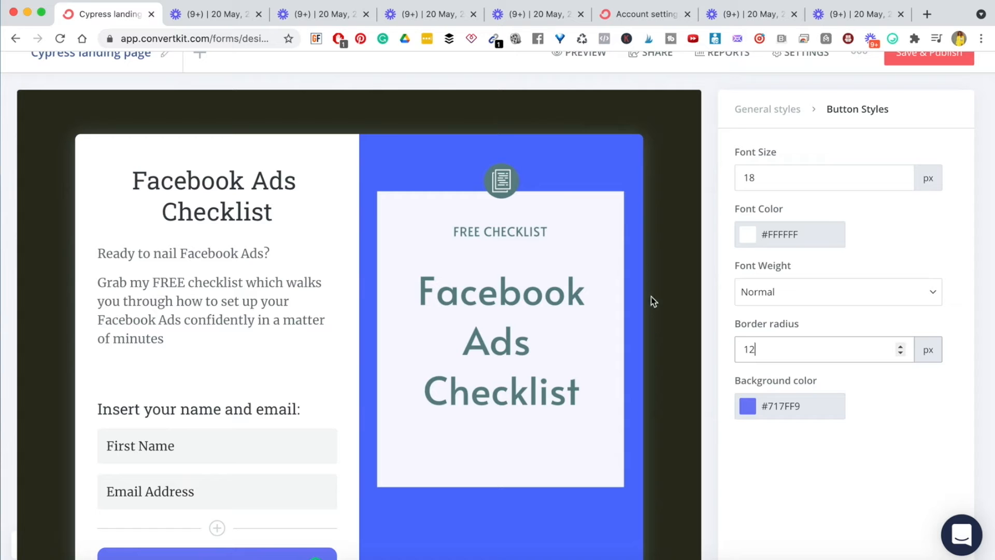
{"action": "double_click", "coordinate": [901, 353]}
{"action": "double_click", "coordinate": [901, 353]}
{"action": "scroll", "coordinate": [857, 241], "scroll_direction": "up", "scroll_amount": 2}
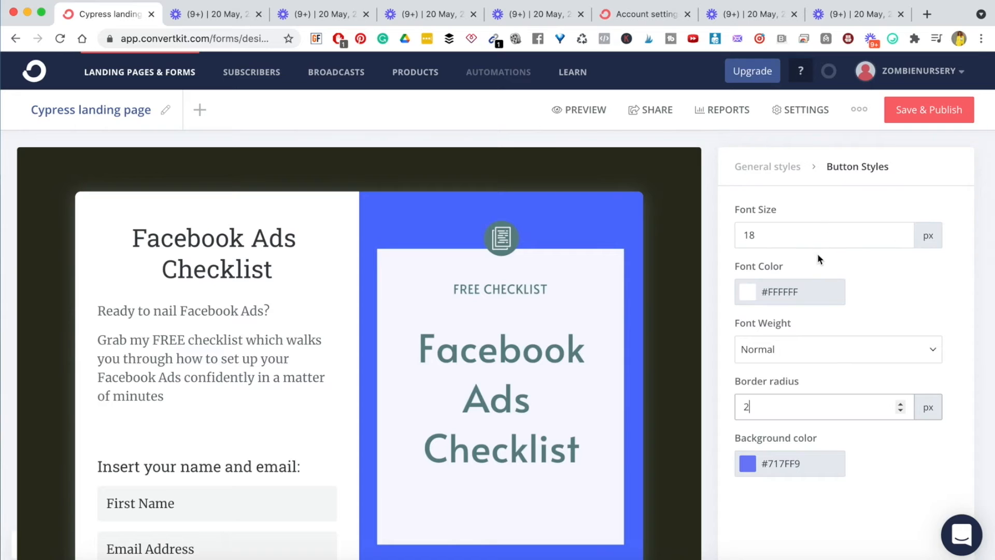
{"action": "scroll", "coordinate": [787, 381], "scroll_direction": "down", "scroll_amount": 1}
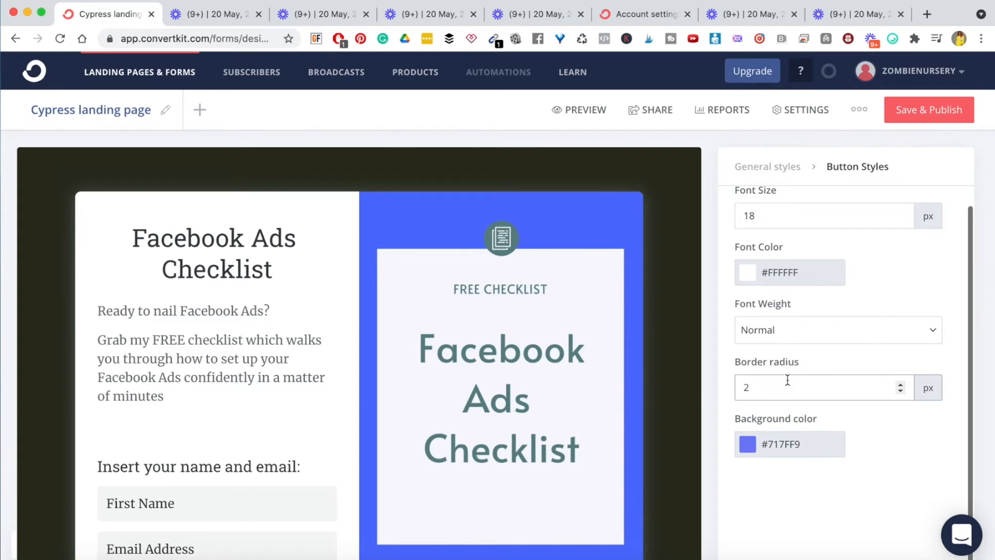
- Return to General styles and review the #2D2E1E background, #FFFFFF card colour and Custom CSS
{"action": "left_click", "coordinate": [762, 169]}
{"action": "scroll", "coordinate": [793, 371], "scroll_direction": "down", "scroll_amount": 2}
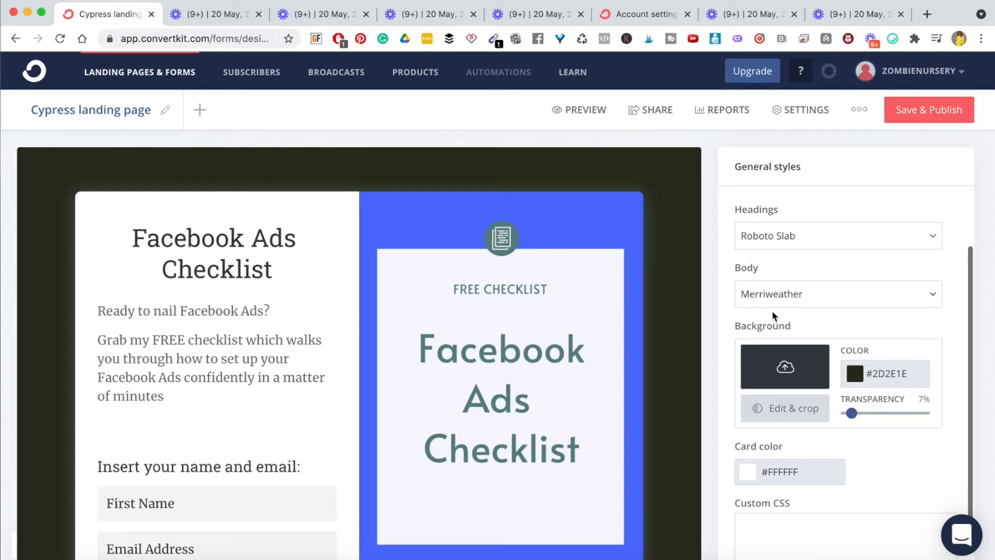
{"action": "scroll", "coordinate": [773, 311], "scroll_direction": "down", "scroll_amount": 3}
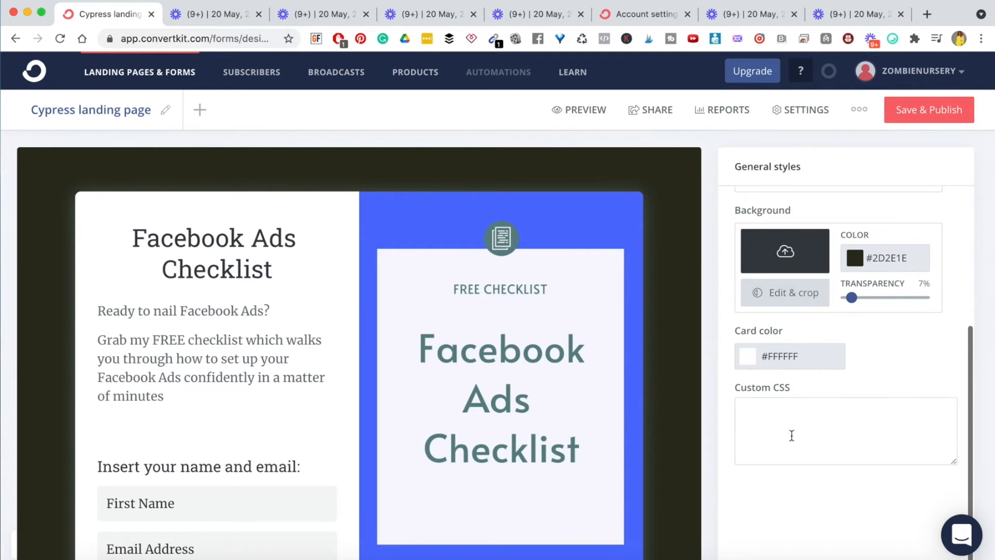
{"action": "scroll", "coordinate": [789, 455], "scroll_direction": "down", "scroll_amount": 5}
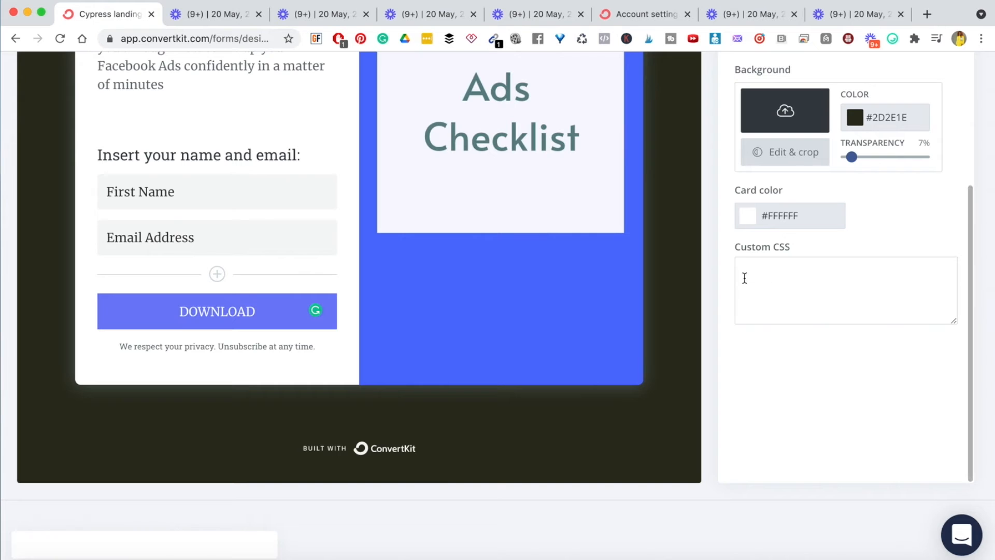
{"action": "scroll", "coordinate": [671, 263], "scroll_direction": "up", "scroll_amount": 3}
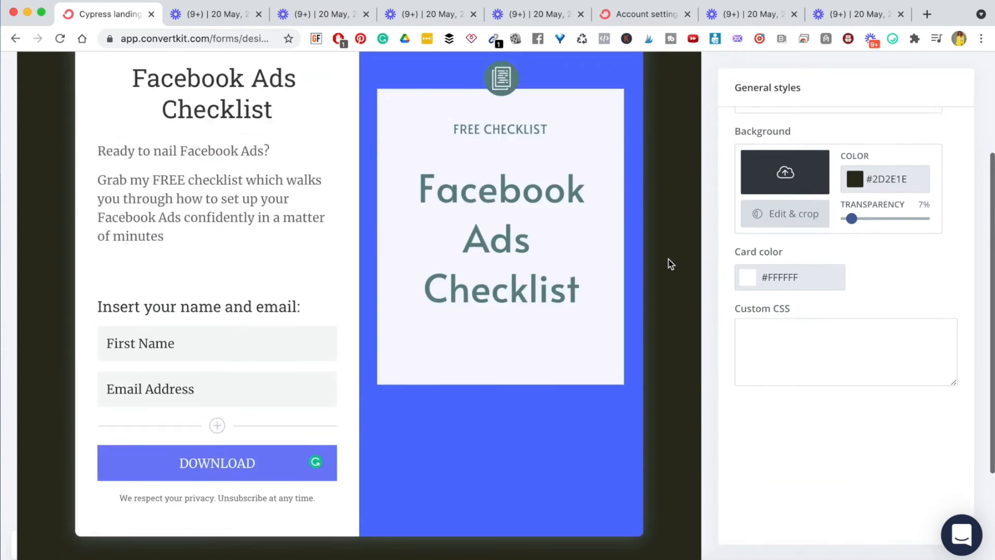
{"action": "scroll", "coordinate": [669, 263], "scroll_direction": "up", "scroll_amount": 4}
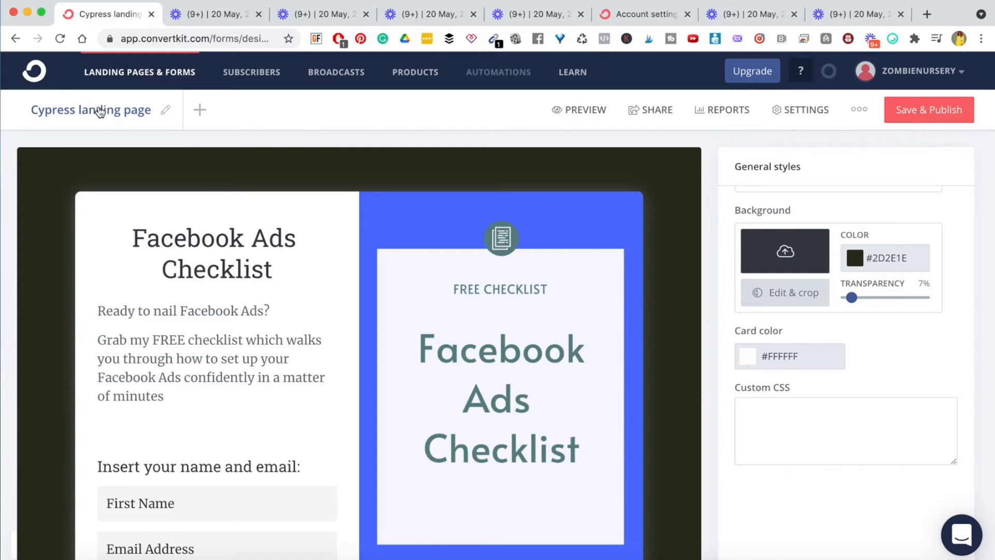
- Rename the landing page to 'Facebook Ads Checklist Landing page', then save and publish it
{"action": "left_click", "coordinate": [164, 110]}
{"action": "key", "text": "alt+shift+Left"}
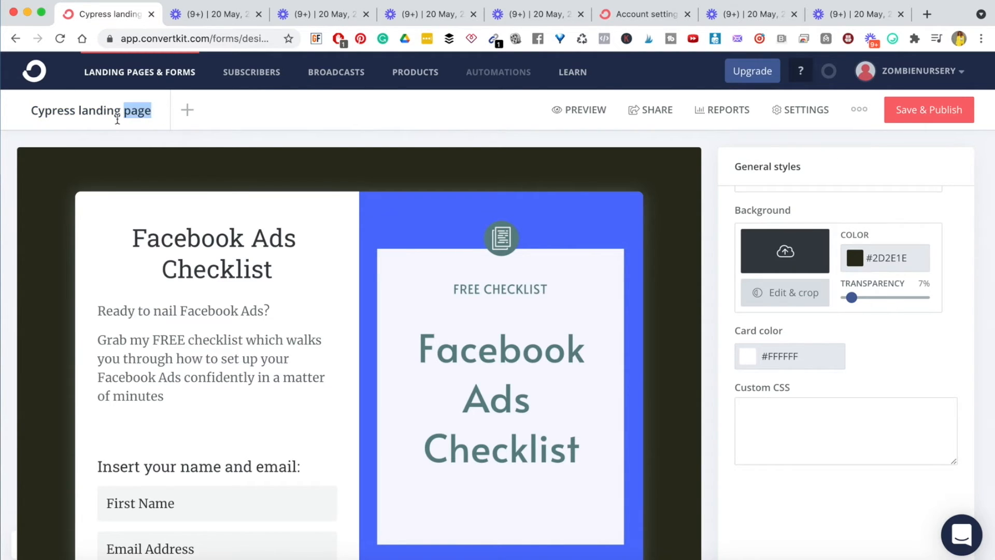
{"action": "key", "text": "alt+shift+Left"}
{"action": "key", "text": "alt+shift+Left"}
{"action": "type", "text": "Facen"}
{"action": "key", "text": "BackSpace"}
{"action": "type", "text": "book Ads Checklist Landing page"}
{"action": "key", "text": "Return"}
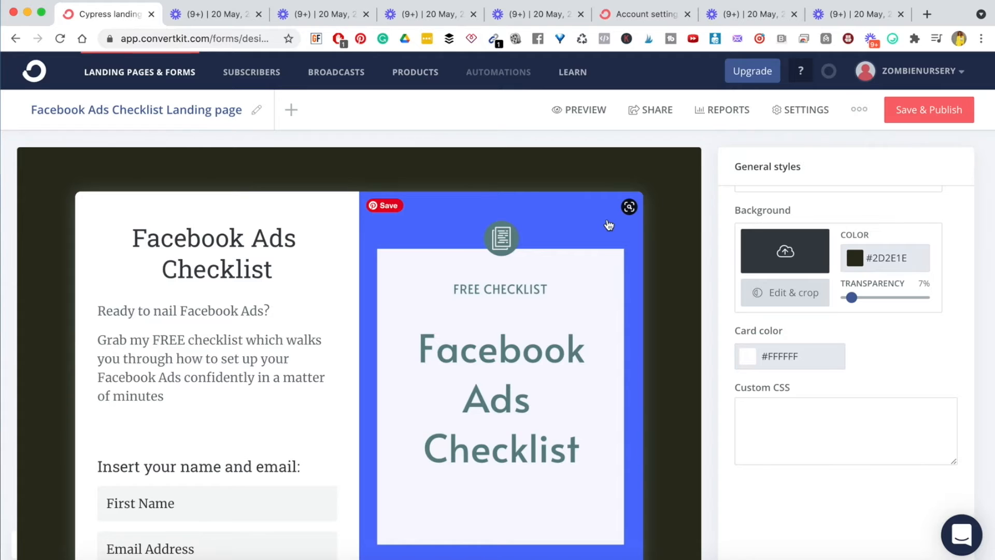
{"action": "scroll", "coordinate": [608, 224], "scroll_direction": "down", "scroll_amount": 5}
{"action": "scroll", "coordinate": [607, 224], "scroll_direction": "up", "scroll_amount": 5}
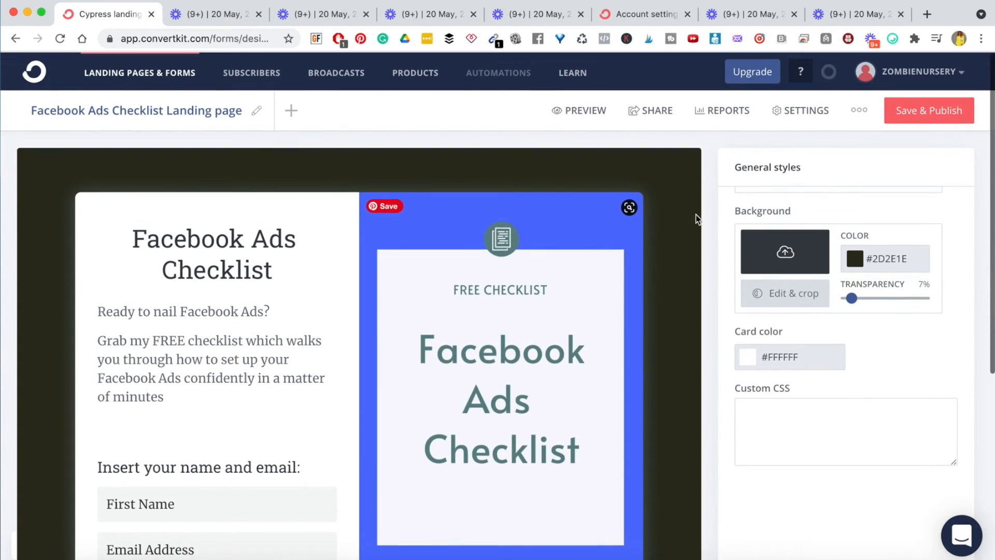
{"action": "left_click", "coordinate": [927, 112]}
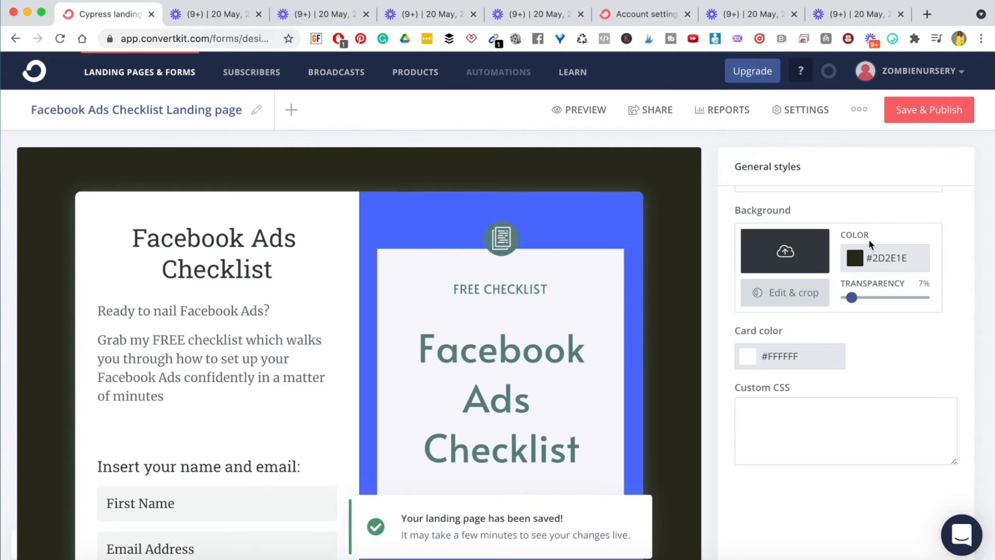
- In Landing Page Settings, set the subscribe action to show a success message and select its text
{"action": "left_click", "coordinate": [800, 116]}
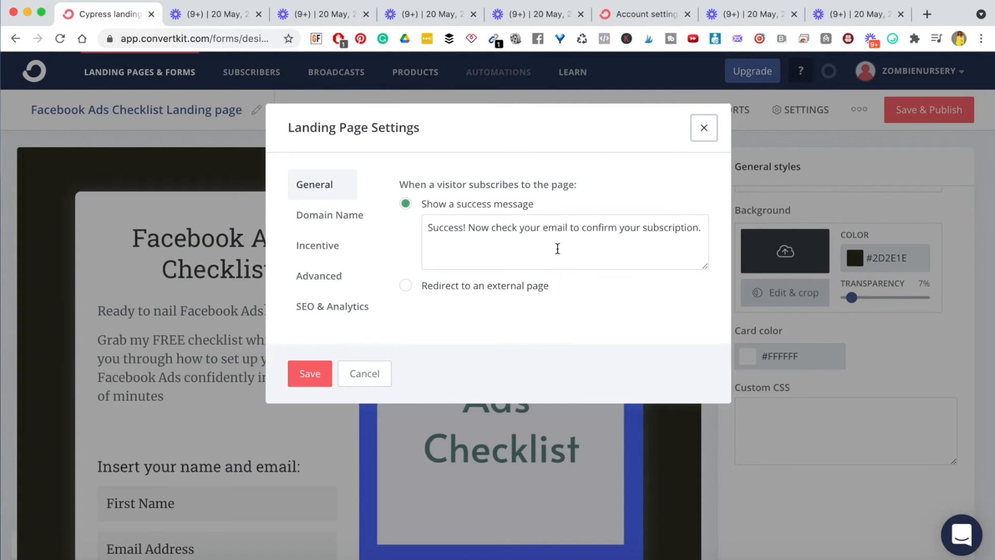
{"action": "double_click", "coordinate": [421, 182]}
{"action": "triple_click", "coordinate": [421, 181]}
{"action": "left_click", "coordinate": [465, 186]}
{"action": "left_click", "coordinate": [405, 285]}
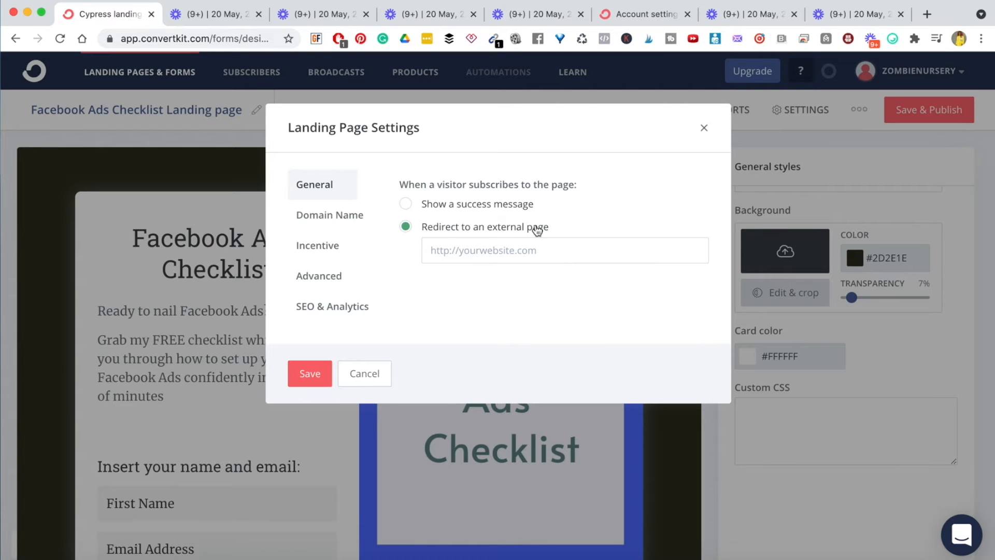
{"action": "left_click", "coordinate": [406, 204]}
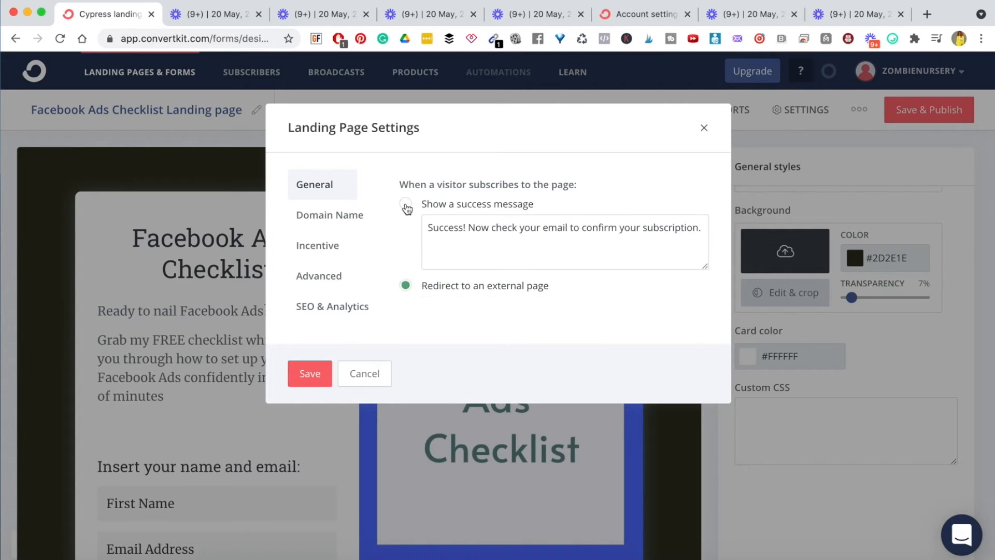
{"action": "left_click", "coordinate": [406, 286]}
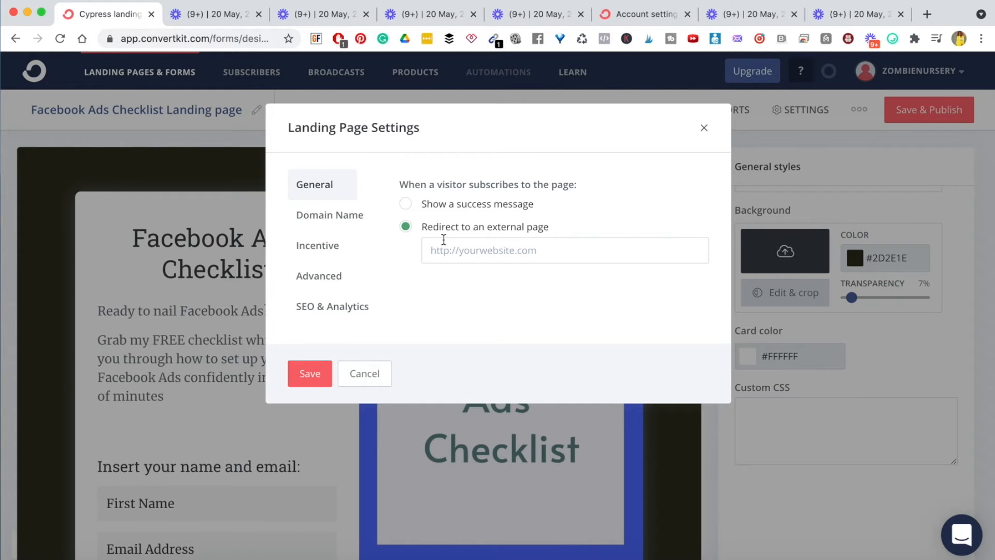
{"action": "left_click", "coordinate": [406, 204]}
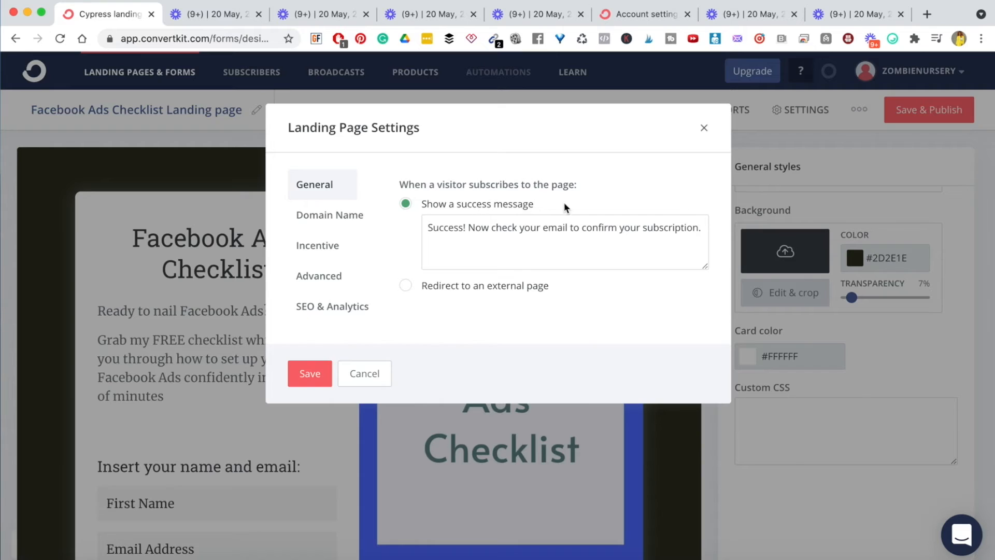
{"action": "triple_click", "coordinate": [462, 226]}
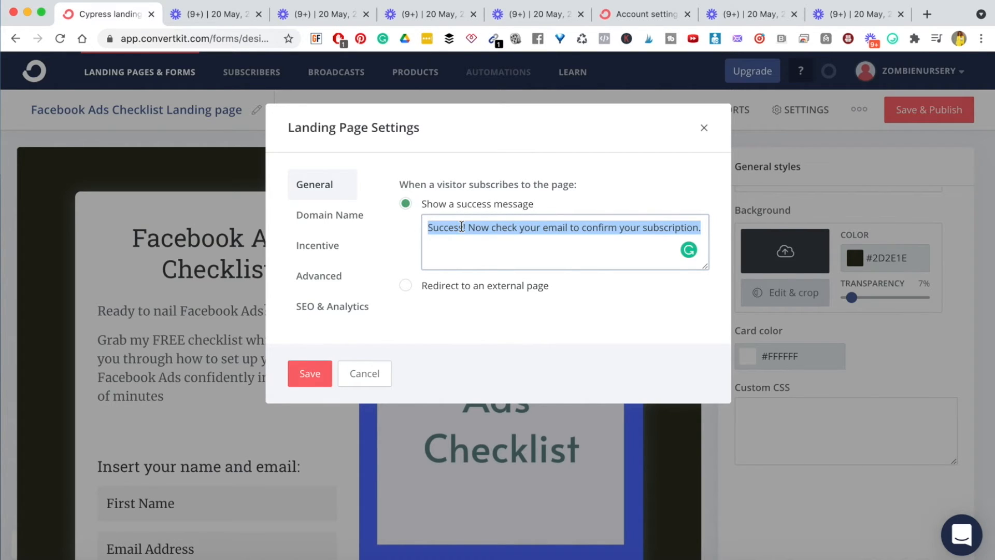
- Start the success message with 'Thank you for grabbing the Facebook Ads Checklist. I've sent it to your inbox.'
{"action": "left_click", "coordinate": [424, 228]}
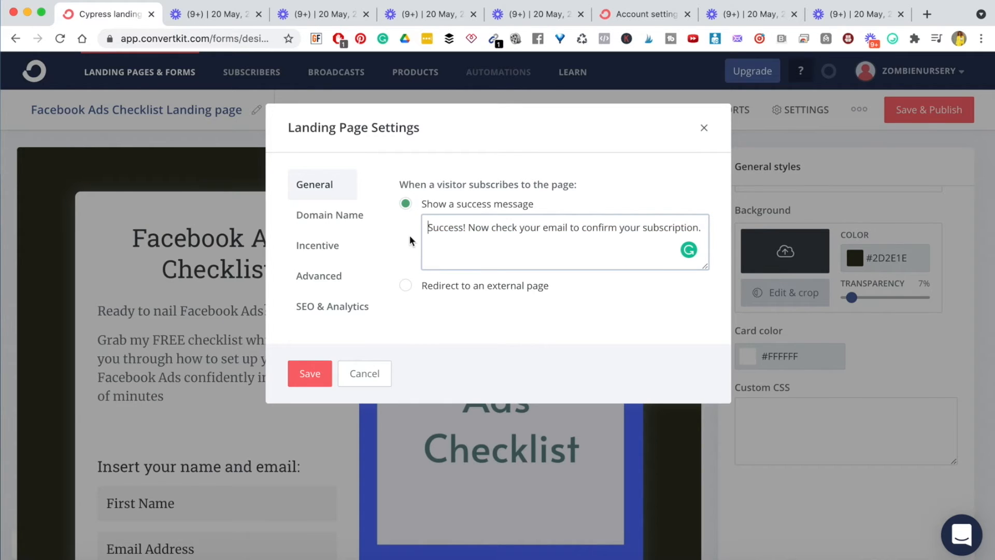
{"action": "type", "text": "Thank you for "}
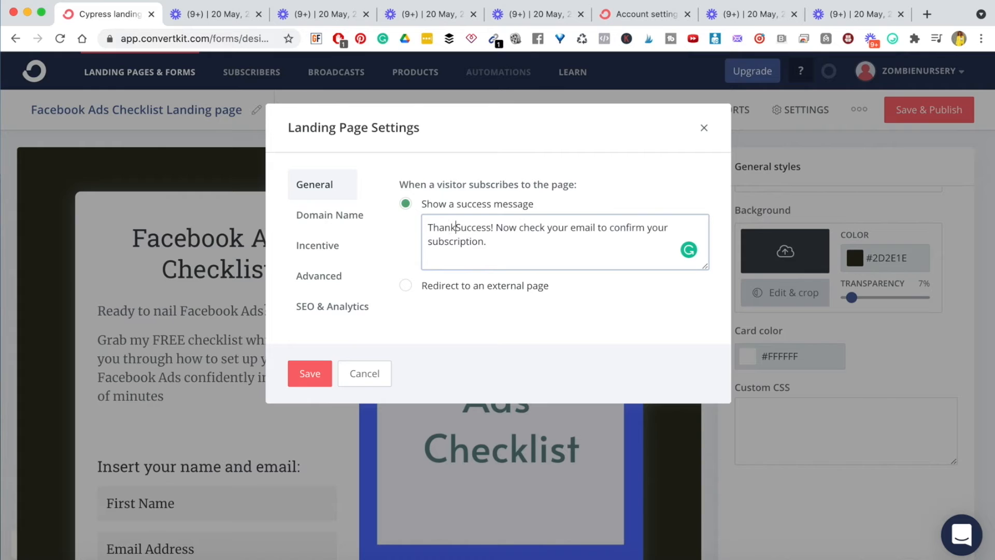
{"action": "type", "text": "grabbing "}
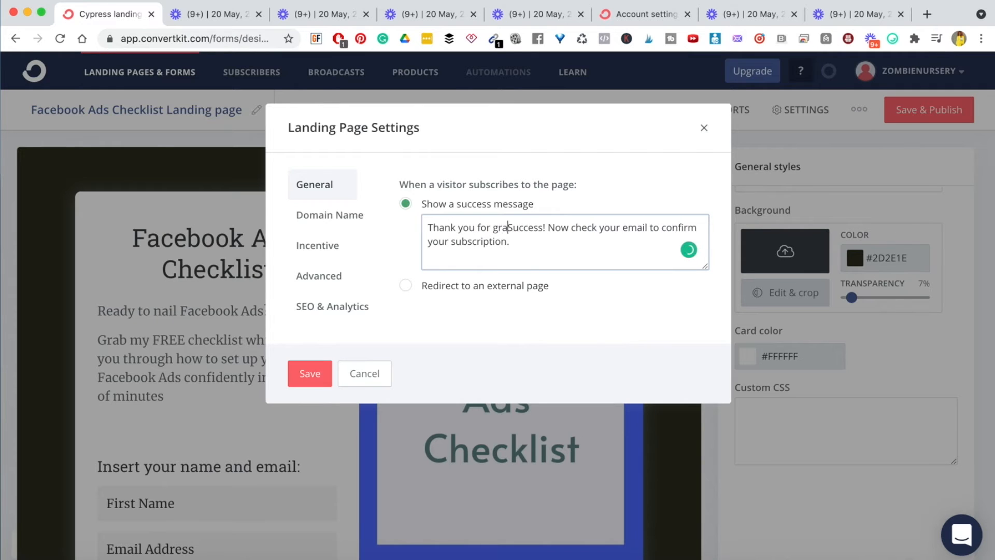
{"action": "type", "text": "the "}
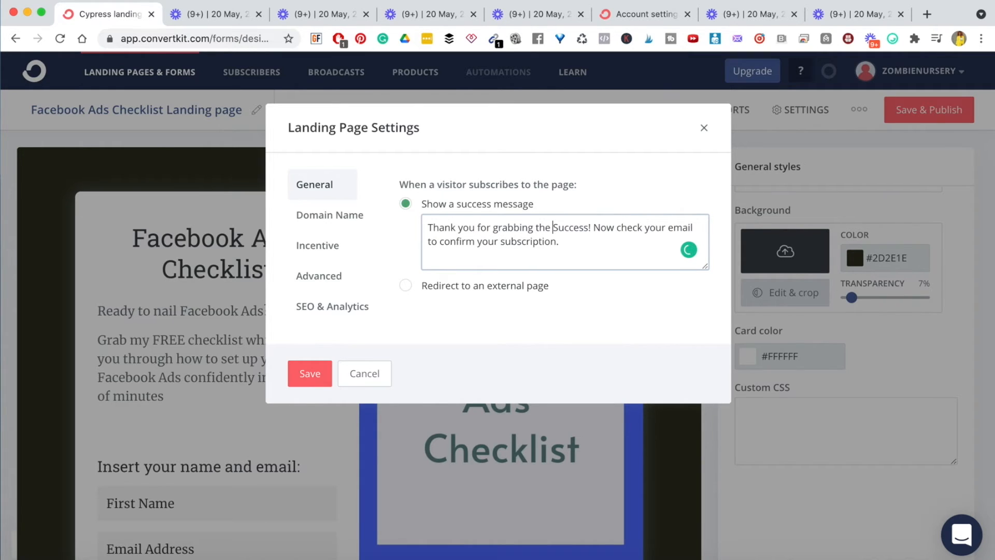
{"action": "type", "text": "Facebook Ads "}
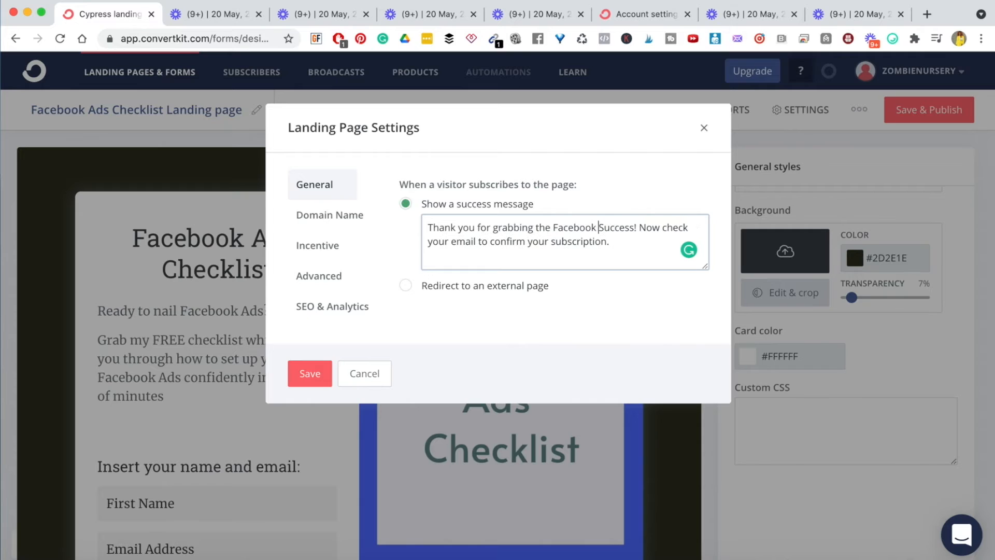
{"action": "type", "text": "Checklist"}
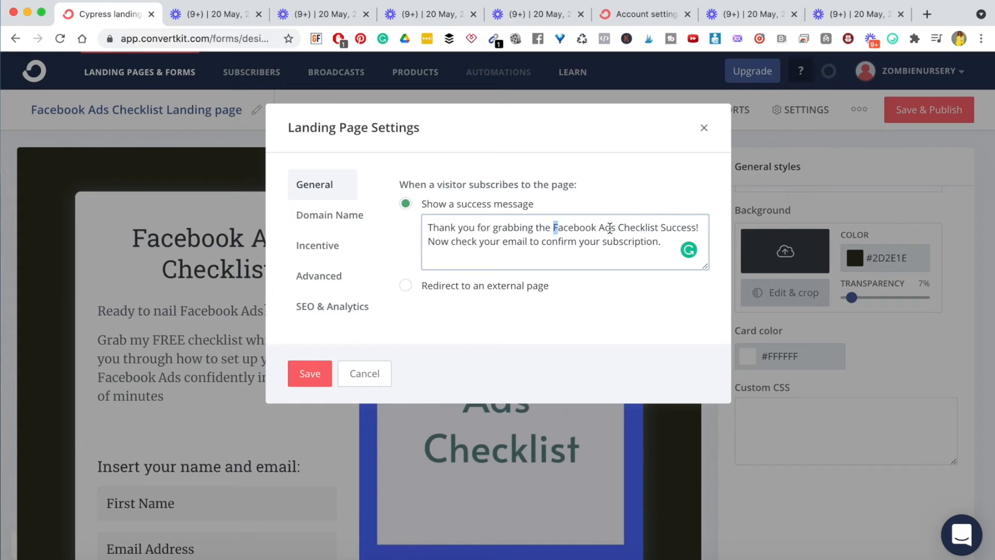
{"action": "left_click_drag", "start_coordinate": [553, 227], "coordinate": [659, 230]}
{"action": "left_click", "coordinate": [659, 230]}
{"action": "type", "text": ". I've "}
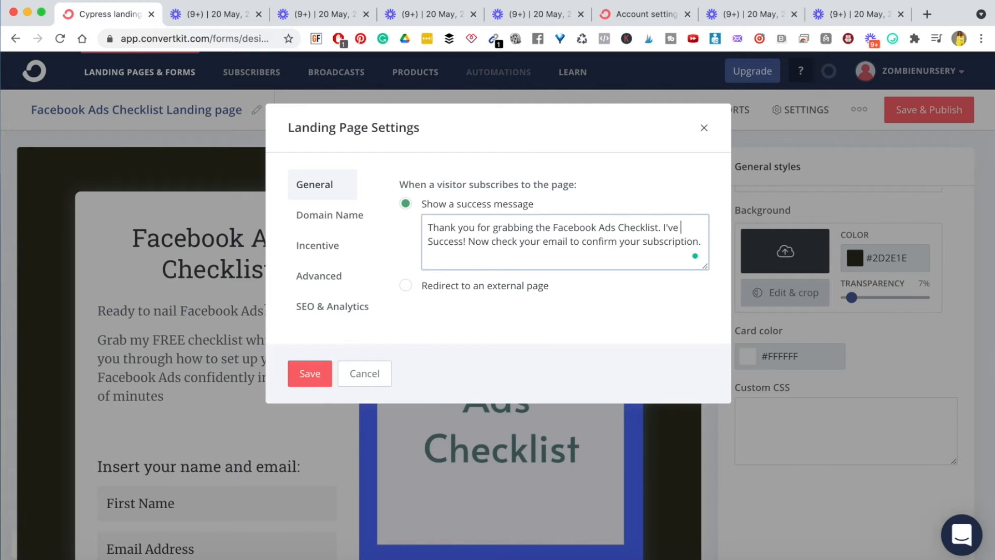
{"action": "type", "text": "sent it to your i"}
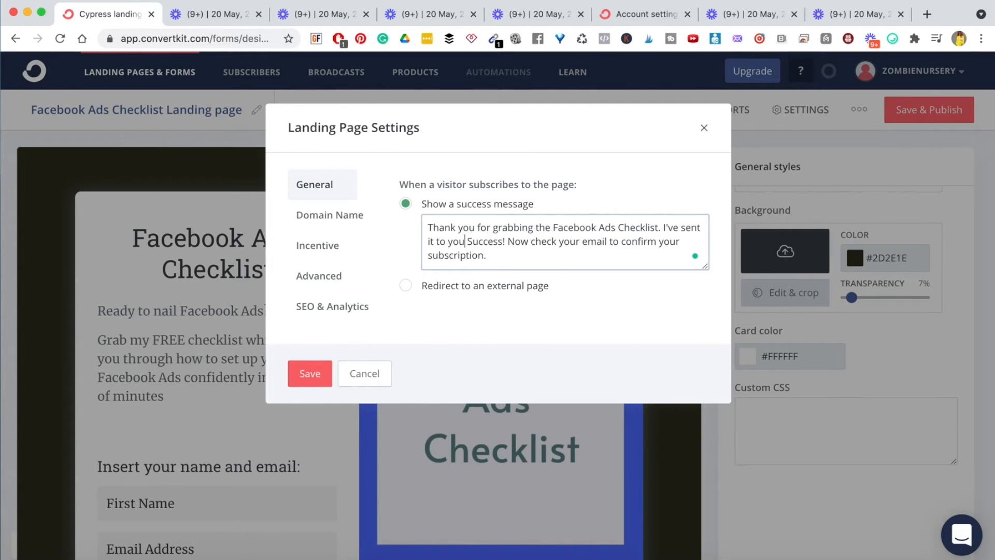
{"action": "type", "text": "nbo"}
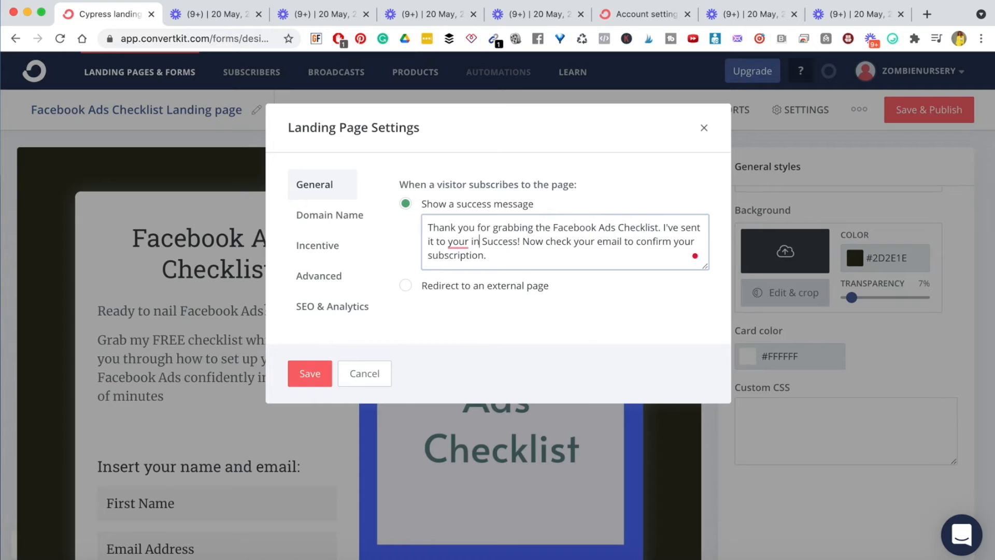
{"action": "type", "text": "x."}
{"action": "key", "text": "Return"}
{"action": "key", "text": "Return"}
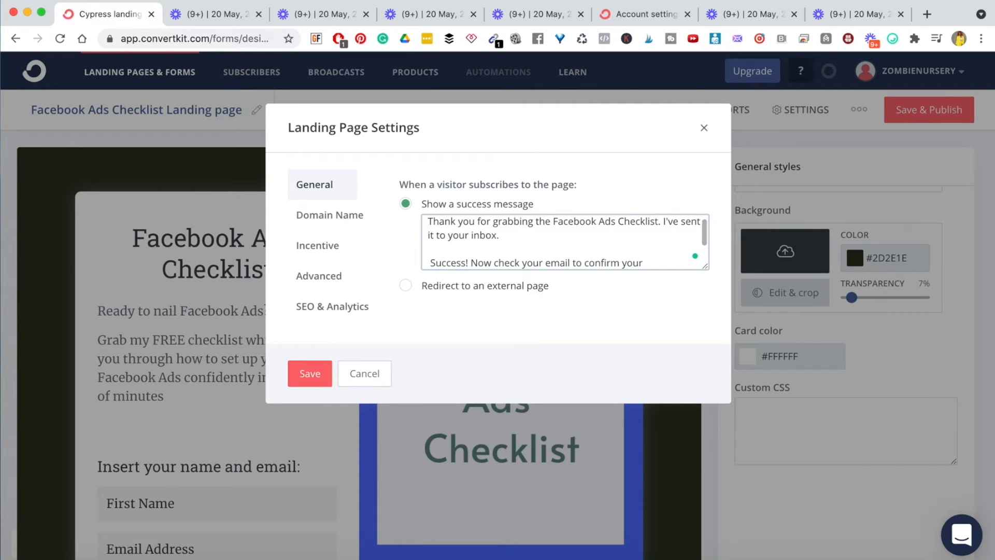
- Replace the leftover default wording with 'Please check your email to get access now.'
{"action": "key", "text": "Right"}
{"action": "key", "text": "Right"}
{"action": "key", "text": "Right"}
{"action": "key", "text": "Right"}
{"action": "key", "text": "Right"}
{"action": "key", "text": "BackSpace"}
{"action": "key", "text": "BackSpace"}
{"action": "key", "text": "BackSpace"}
{"action": "key", "text": "BackSpace"}
{"action": "key", "text": "BackSpace"}
{"action": "key", "text": "BackSpace"}
{"action": "key", "text": "BackSpace"}
{"action": "key", "text": "BackSpace"}
{"action": "key", "text": "BackSpace"}
{"action": "key", "text": "BackSpace"}
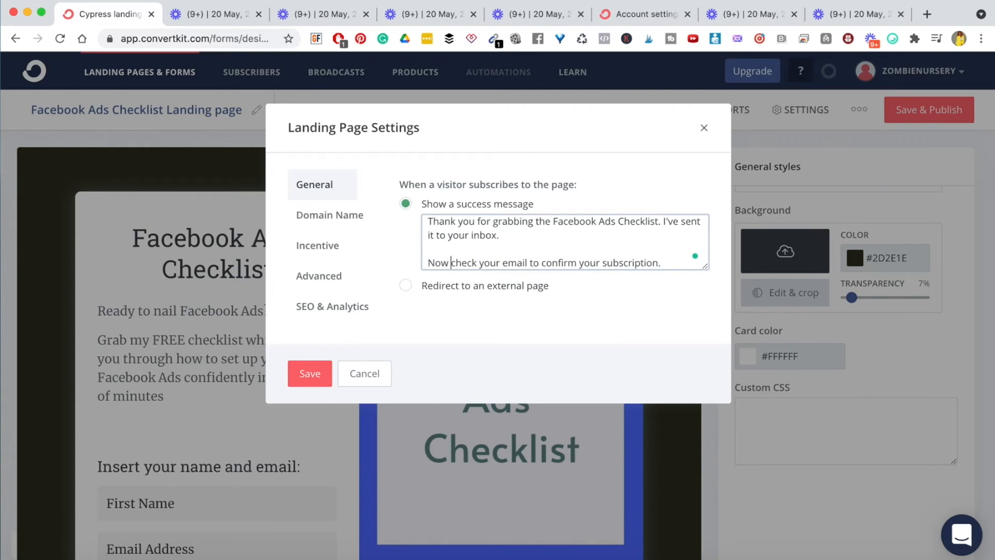
{"action": "key", "text": "BackSpace"}
{"action": "key", "text": "BackSpace"}
{"action": "key", "text": "BackSpace"}
{"action": "key", "text": "BackSpace"}
{"action": "key", "text": "BackSpace"}
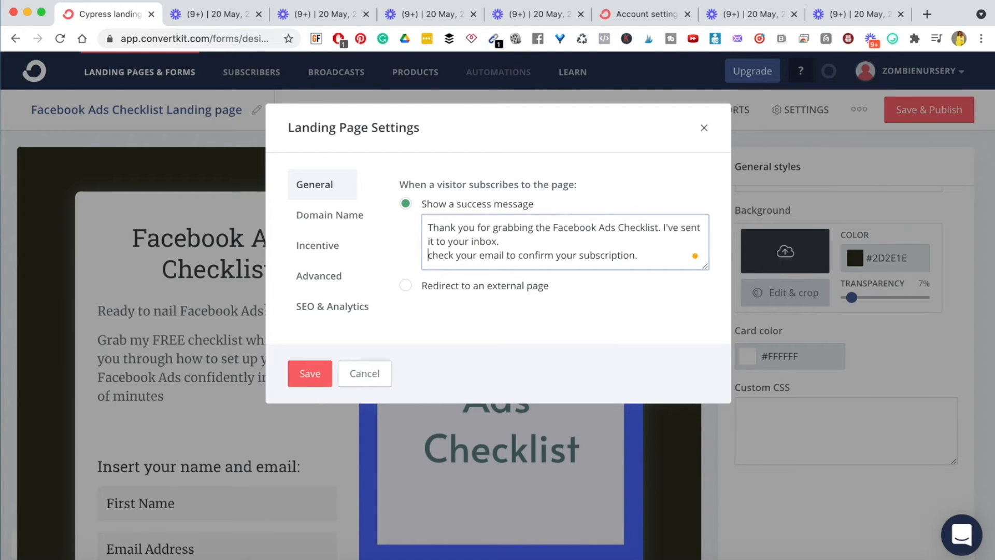
{"action": "key", "text": "Return"}
{"action": "key", "text": "Return"}
{"action": "type", "text": "Please"}
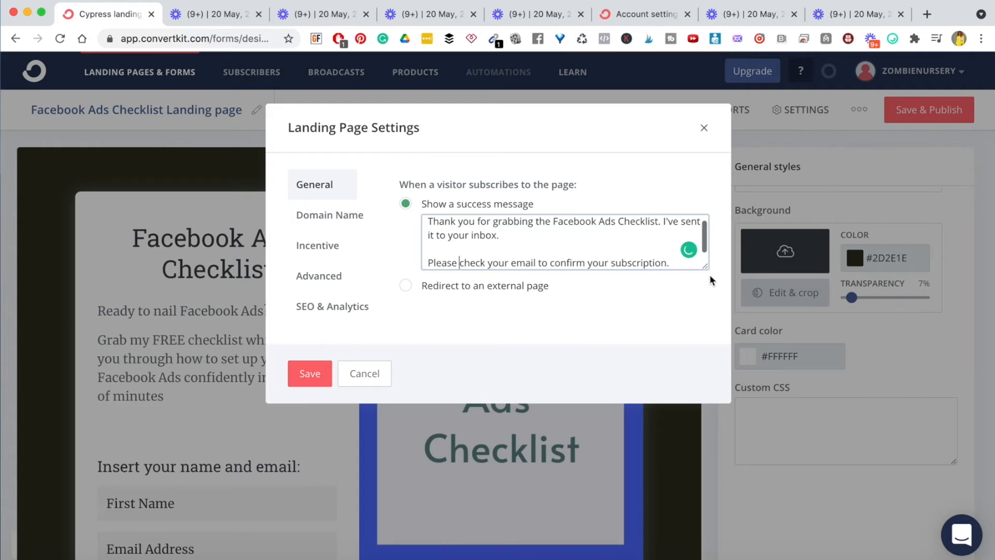
{"action": "double_click", "coordinate": [645, 264]}
{"action": "key", "text": "BackSpace"}
{"action": "key", "text": "BackSpace"}
{"action": "key", "text": "BackSpace"}
{"action": "key", "text": "BackSpace"}
{"action": "key", "text": "BackSpace"}
{"action": "key", "text": "BackSpace"}
{"action": "key", "text": "BackSpace"}
{"action": "key", "text": "BackSpace"}
{"action": "key", "text": "BackSpace"}
{"action": "key", "text": "BackSpace"}
{"action": "key", "text": "BackSpace"}
{"action": "key", "text": "BackSpace"}
{"action": "key", "text": "BackSpace"}
{"action": "key", "text": "BackSpace"}
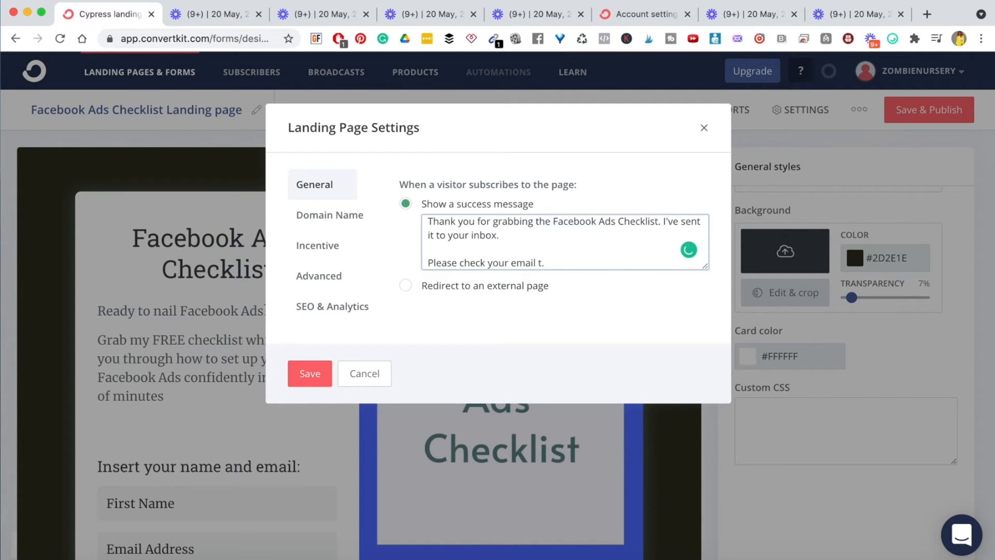
{"action": "type", "text": "get access now"}
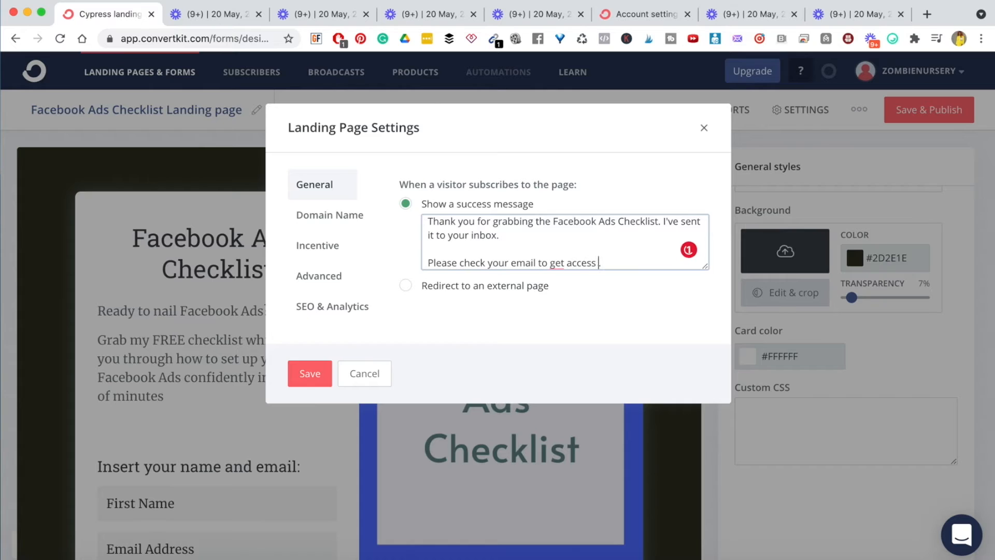
{"action": "key", "text": "Return"}
{"action": "key", "text": "Return"}
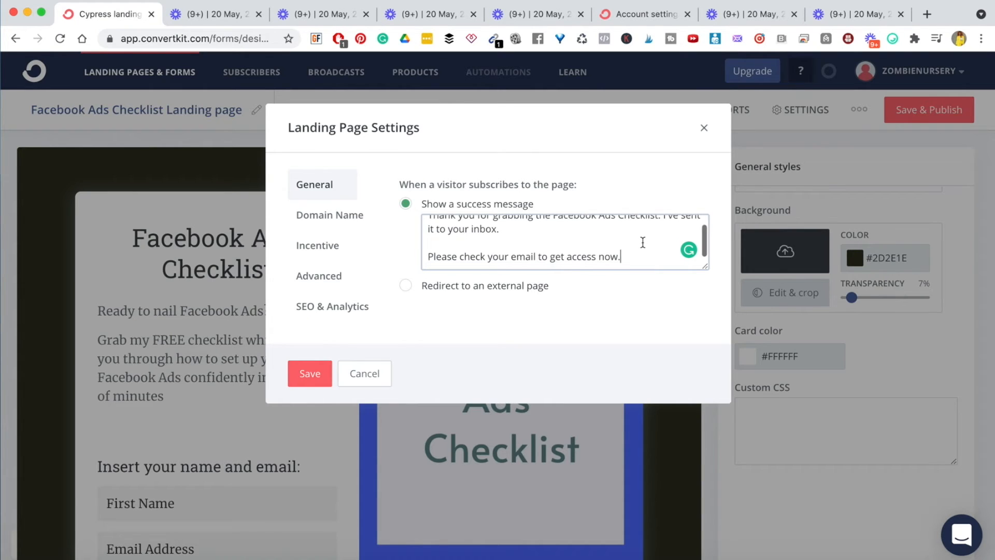
- Close the message with 'It's good to have you' and the sign-off 'Pam'
{"action": "type", "text": "It's "}
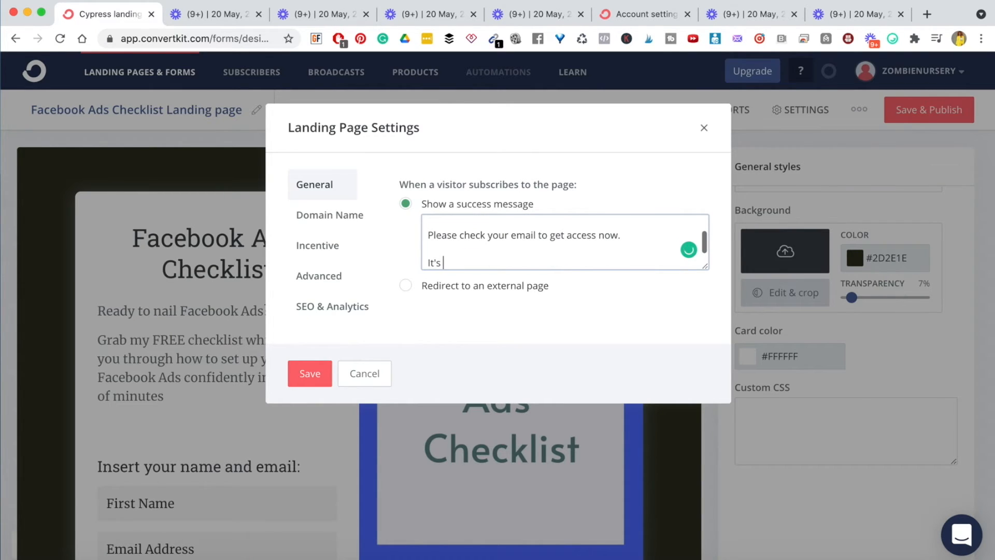
{"action": "type", "text": "good to ahve you"}
{"action": "key", "text": "BackSpace"}
{"action": "key", "text": "BackSpace"}
{"action": "key", "text": "BackSpace"}
{"action": "key", "text": "BackSpace"}
{"action": "key", "text": "BackSpace"}
{"action": "key", "text": "BackSpace"}
{"action": "key", "text": "BackSpace"}
{"action": "key", "text": "BackSpace"}
{"action": "type", "text": "have you"}
{"action": "key", "text": "Return"}
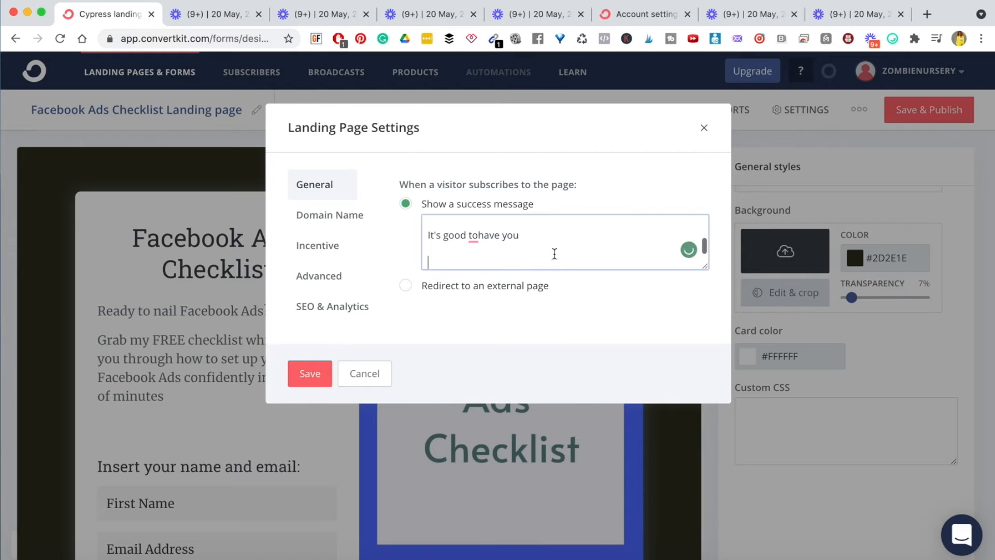
{"action": "mouse_move", "coordinate": [480, 238]}
{"action": "left_click", "coordinate": [471, 261]}
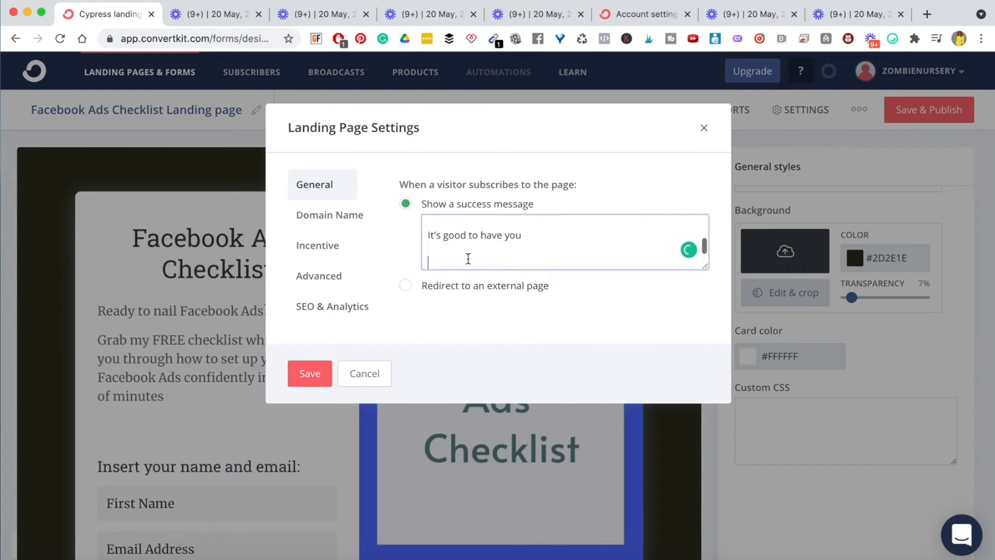
{"action": "type", "text": "Pam :)"}
{"action": "scroll", "coordinate": [458, 243], "scroll_direction": "up", "scroll_amount": 3}
{"action": "key", "text": "super+a"}
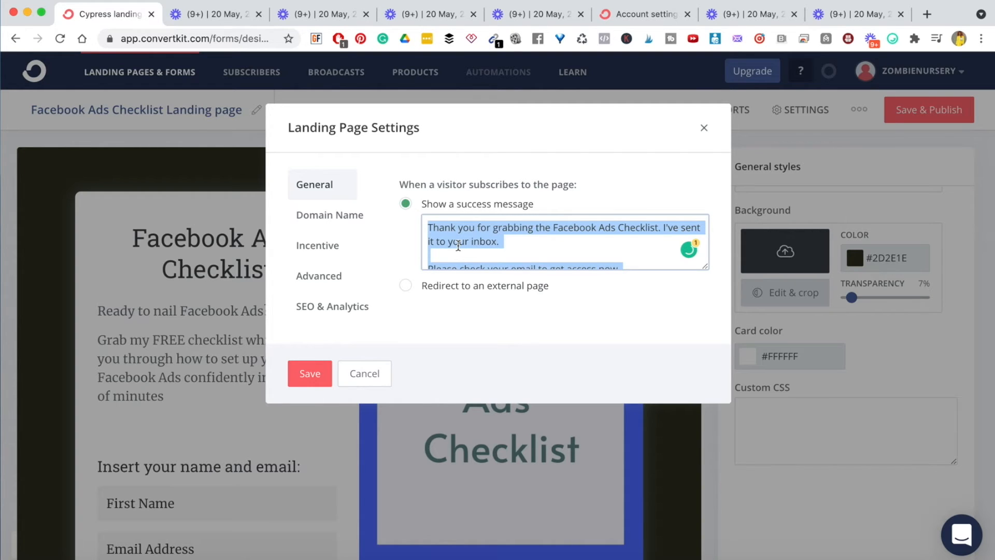
{"action": "left_click", "coordinate": [484, 251]}
{"action": "scroll", "coordinate": [496, 257], "scroll_direction": "down", "scroll_amount": 5}
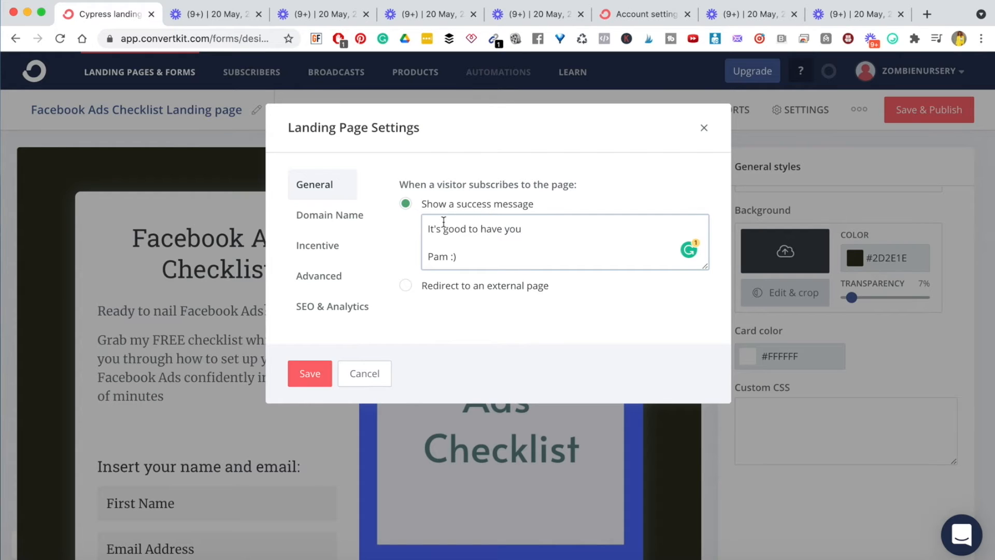
{"action": "scroll", "coordinate": [456, 238], "scroll_direction": "up", "scroll_amount": 5}
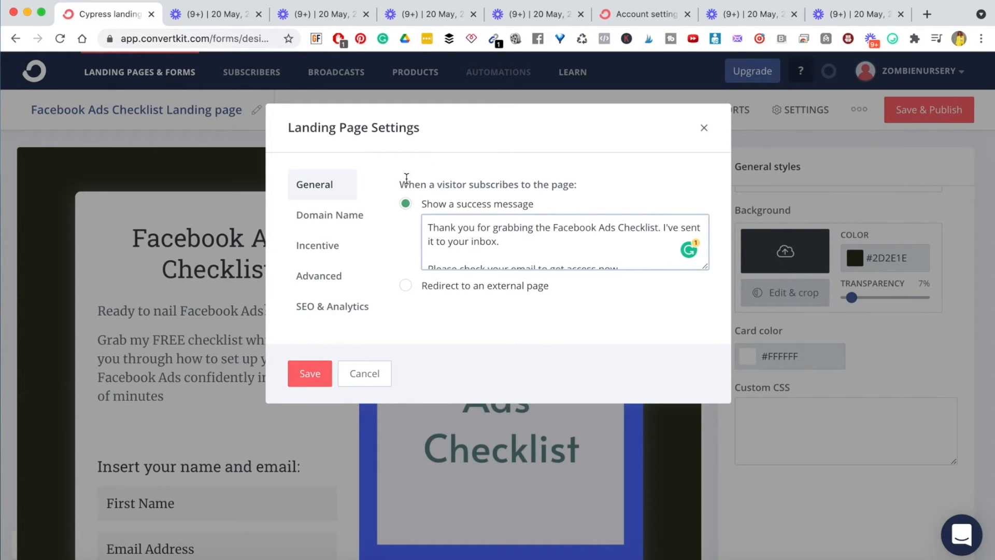
- Choose thoughtful-speaker-8092.ck.page as the custom domain, then view the Incentive email settings
{"action": "left_click", "coordinate": [329, 216]}
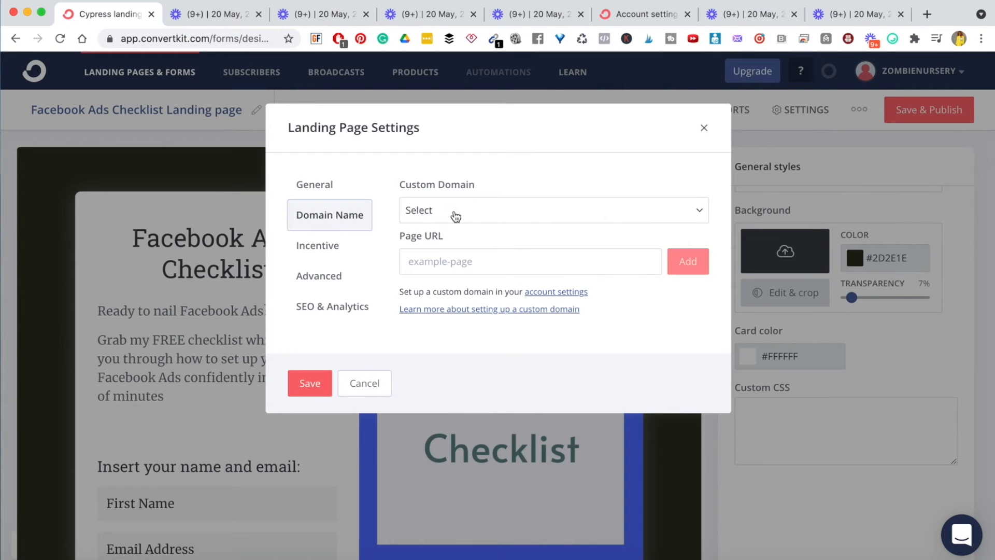
{"action": "left_click", "coordinate": [493, 210]}
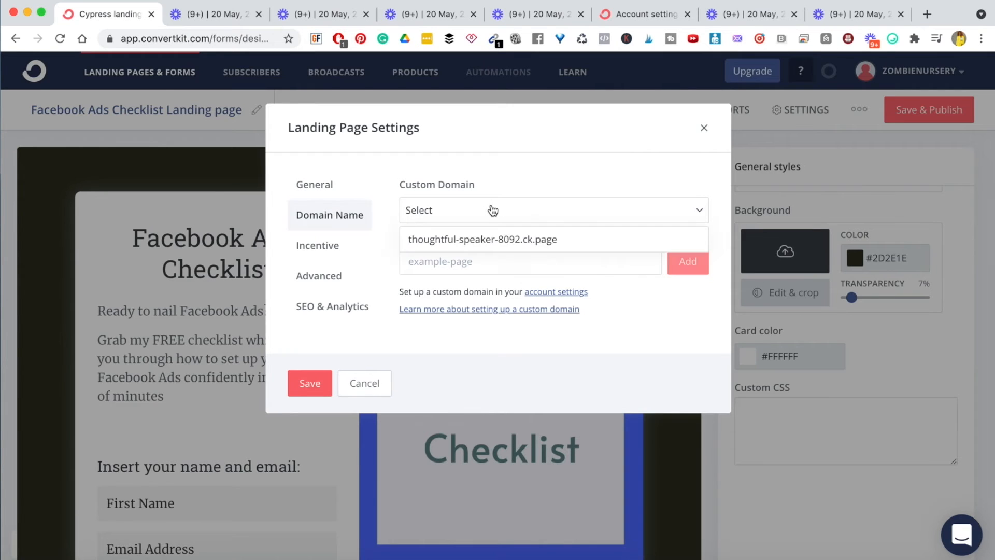
{"action": "left_click", "coordinate": [487, 240]}
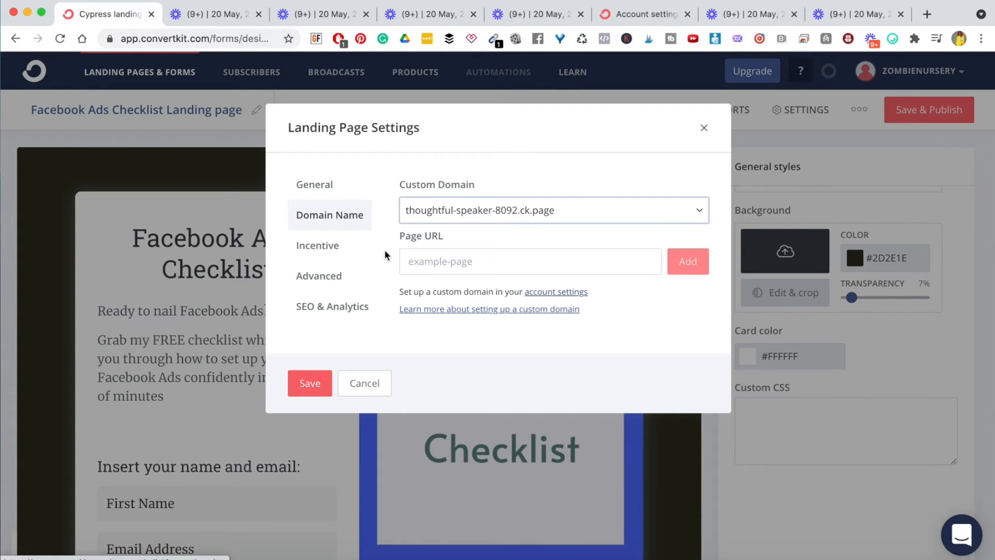
{"action": "left_click", "coordinate": [298, 249]}
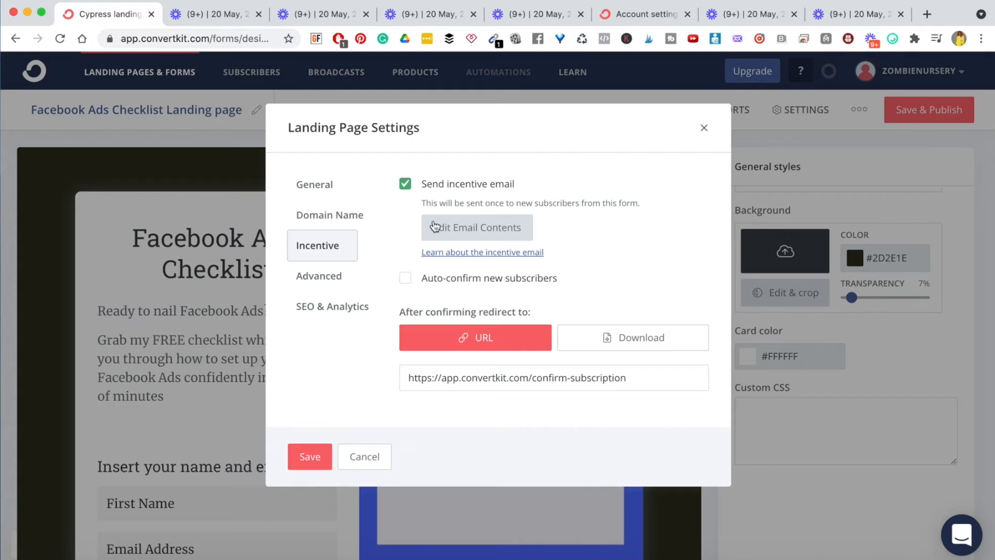
- Leave 'Auto-confirm new subscribers' unchecked and open the incentive email's contents for editing
{"action": "left_click", "coordinate": [405, 278]}
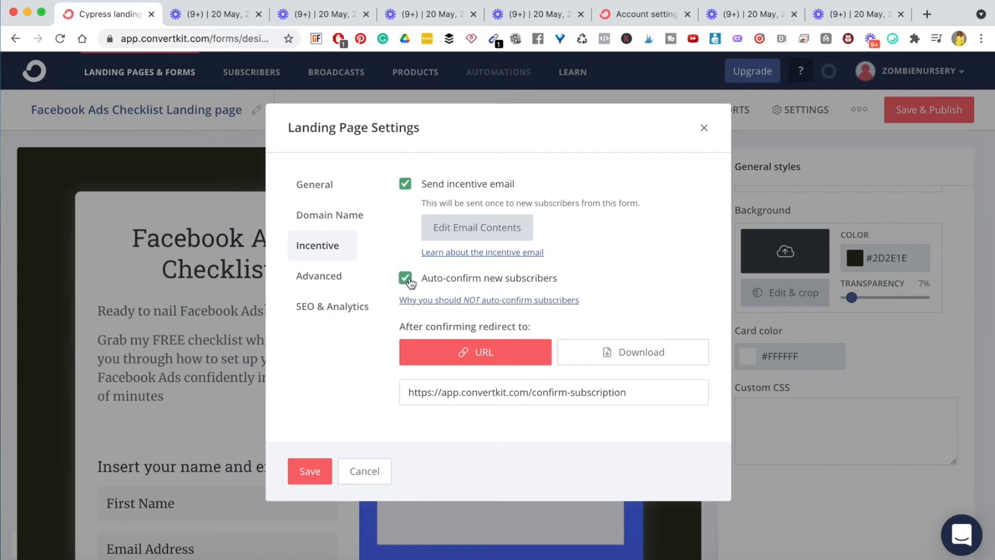
{"action": "left_click", "coordinate": [405, 279]}
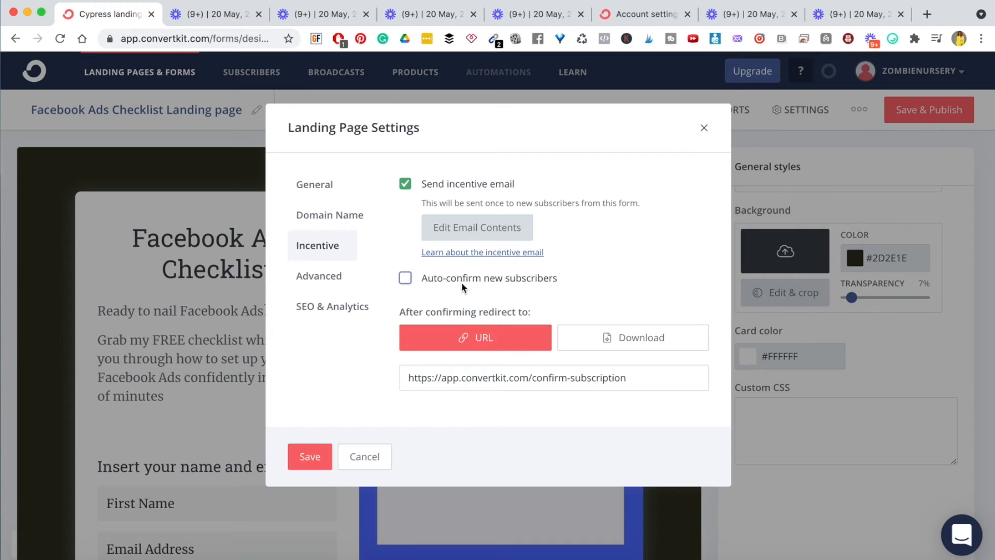
{"action": "left_click", "coordinate": [406, 279]}
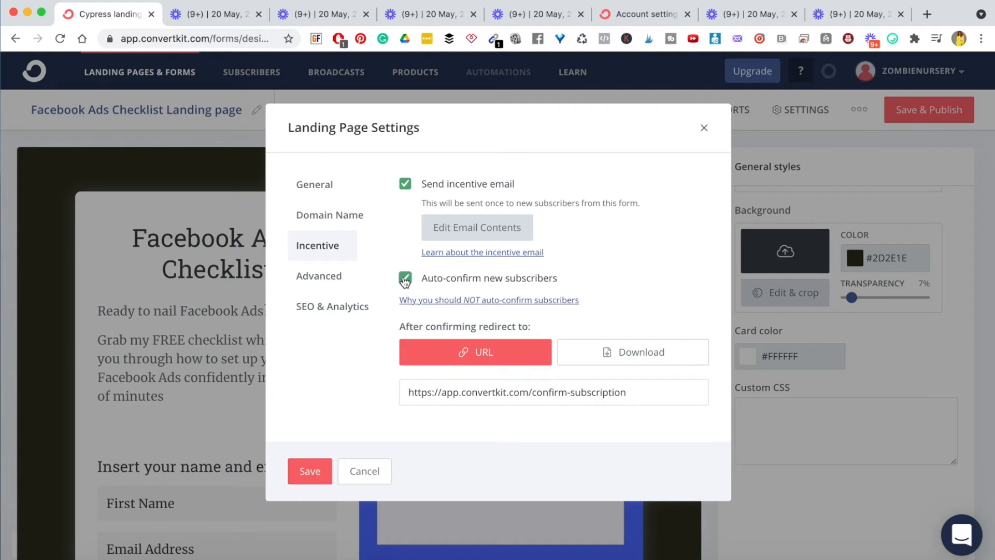
{"action": "left_click", "coordinate": [405, 279]}
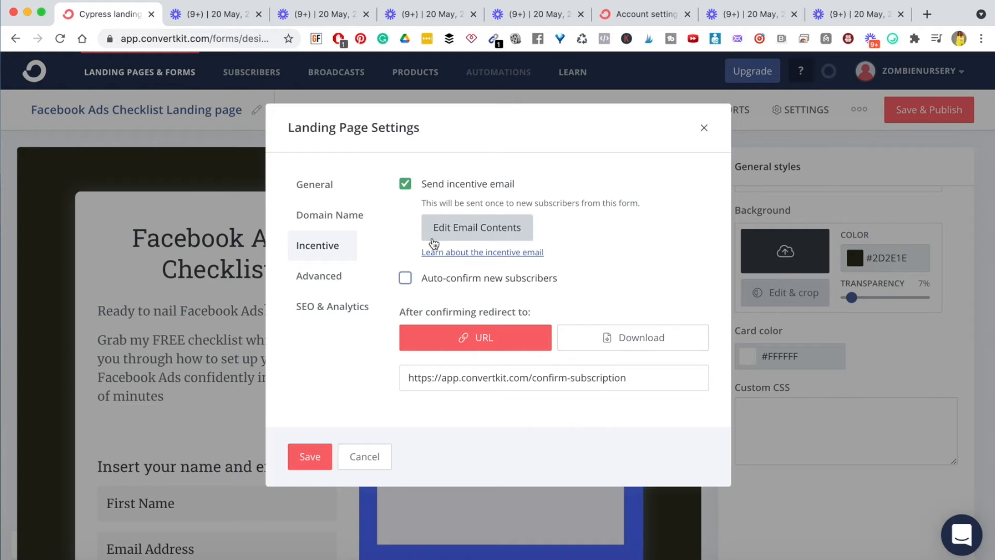
{"action": "left_click", "coordinate": [479, 235]}
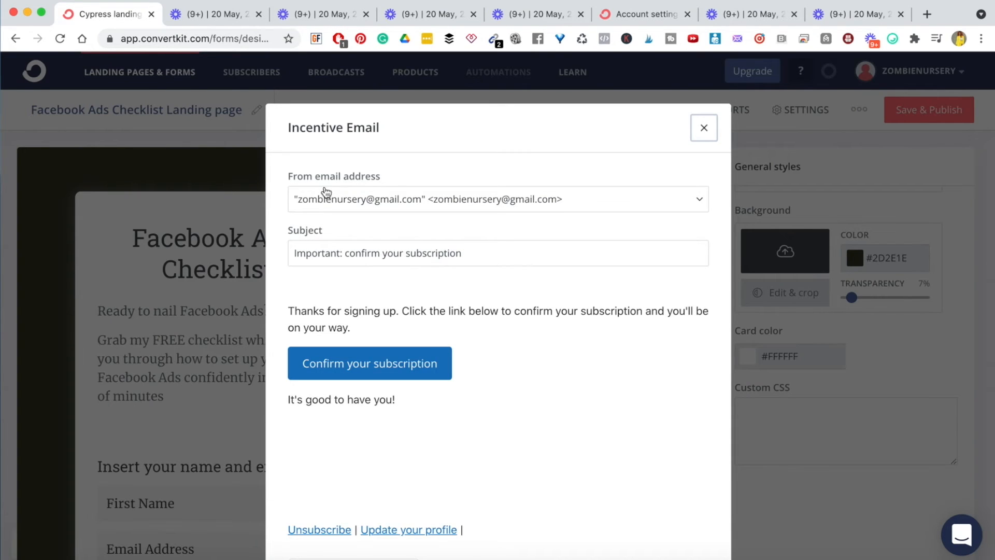
- Switch the sender to the support address and set the subject to 'It's Here: Facebook Ads Checklist'
{"action": "left_click", "coordinate": [477, 205]}
{"action": "left_click", "coordinate": [418, 248]}
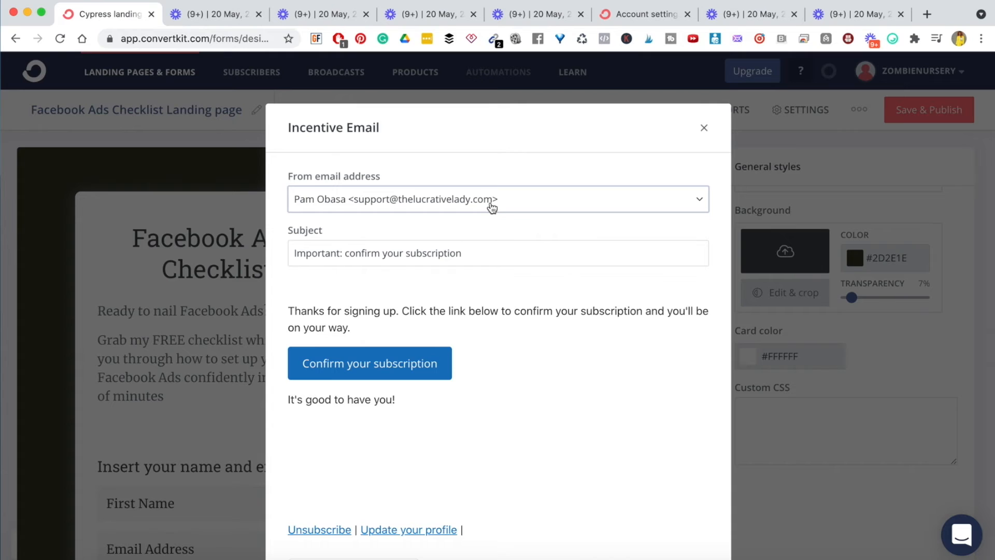
{"action": "triple_click", "coordinate": [308, 263]}
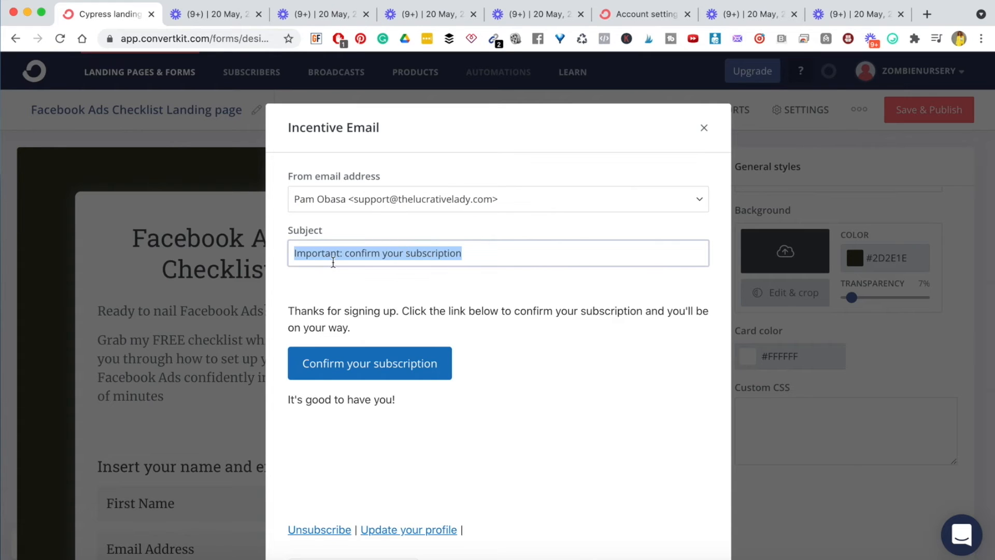
{"action": "type", "text": "It's Here"}
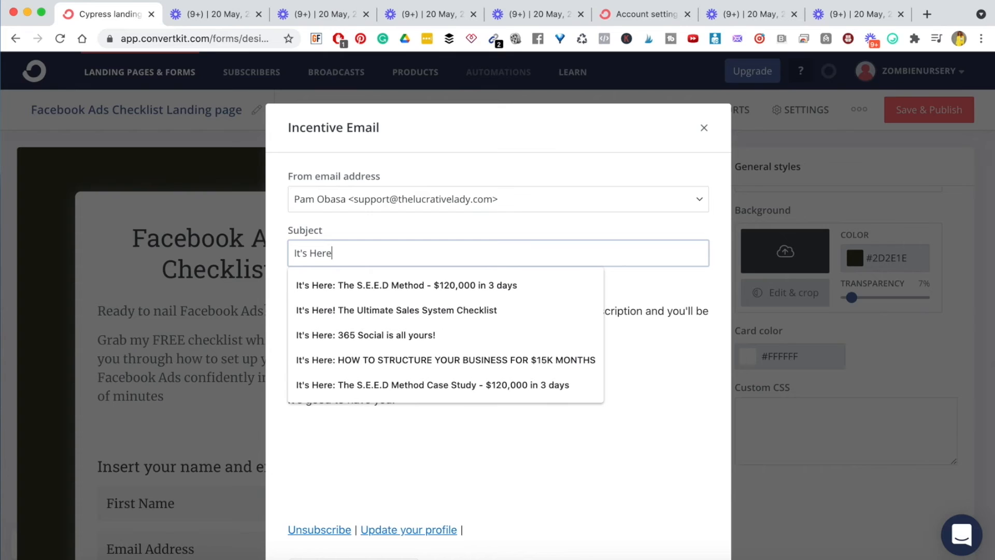
{"action": "type", "text": ": Fac"}
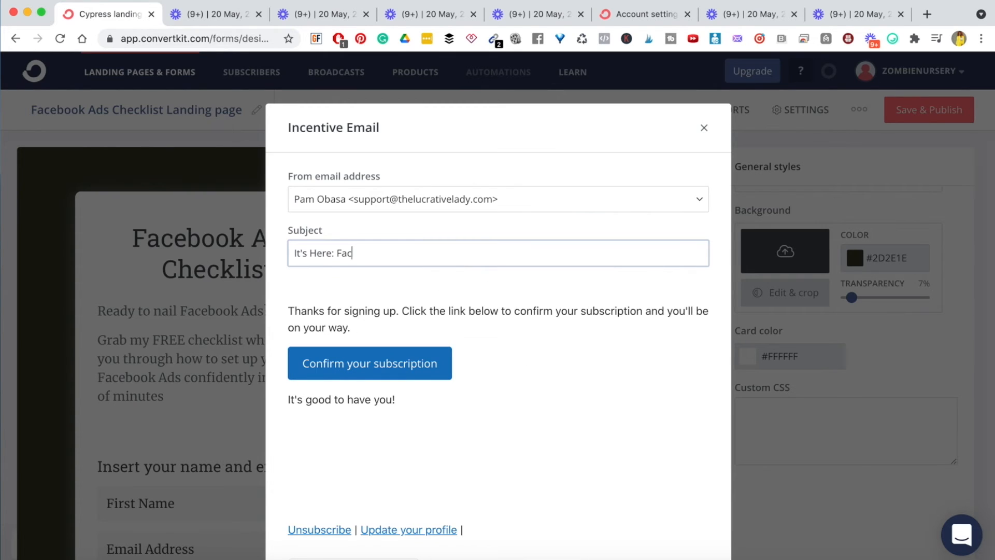
{"action": "type", "text": "ebook Ads Checklist"}
- Paste the prepared body text, then delete the pasted blue box and the extra blank line
{"action": "triple_click", "coordinate": [327, 317]}
{"action": "type", "text": "Thank you for grabbing the Facebook Ads Checklist. I've sent it to your inbox. Please check your email to get access now. It's good to have you Pam :)"}
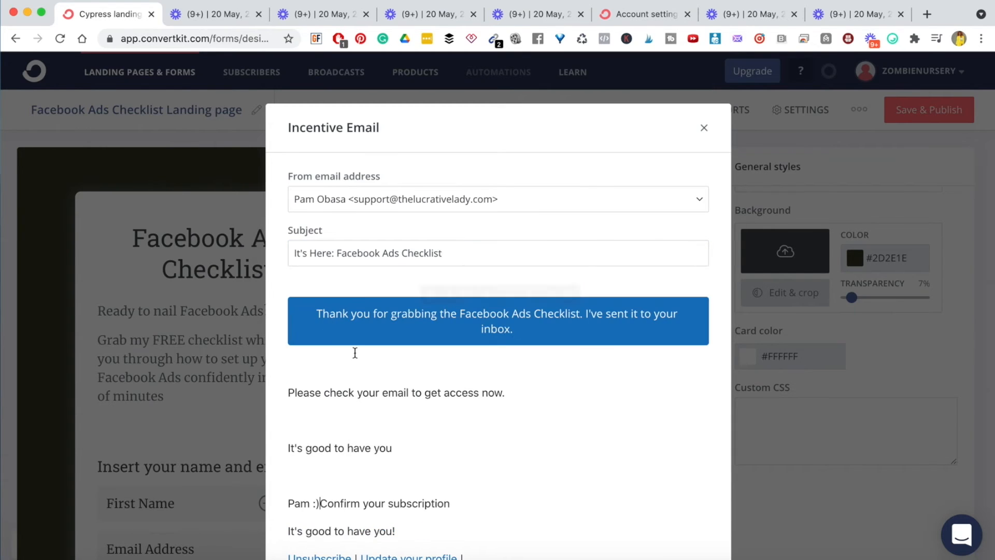
{"action": "scroll", "coordinate": [373, 382], "scroll_direction": "down", "scroll_amount": 3}
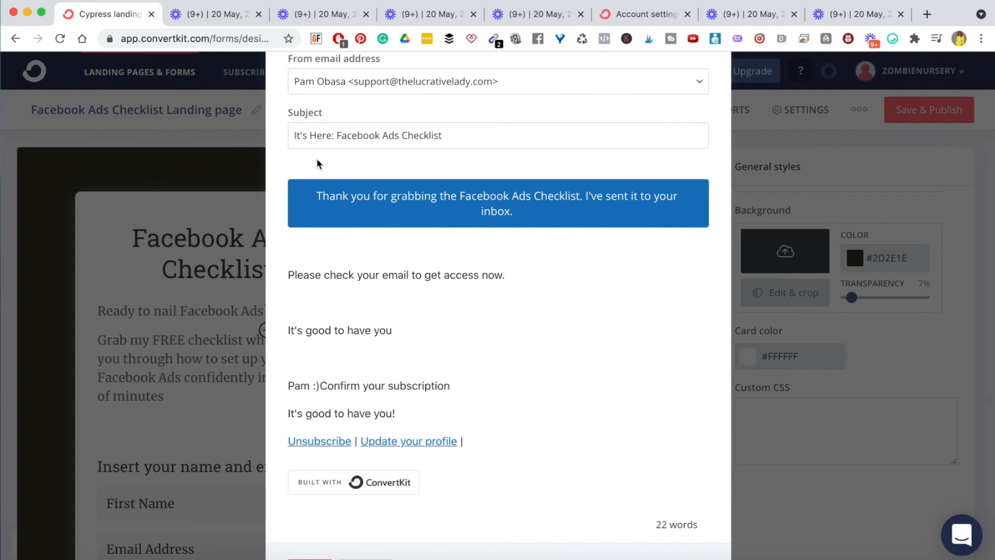
{"action": "left_click", "coordinate": [305, 250]}
{"action": "scroll", "coordinate": [367, 309], "scroll_direction": "up", "scroll_amount": 2}
{"action": "triple_click", "coordinate": [351, 245]}
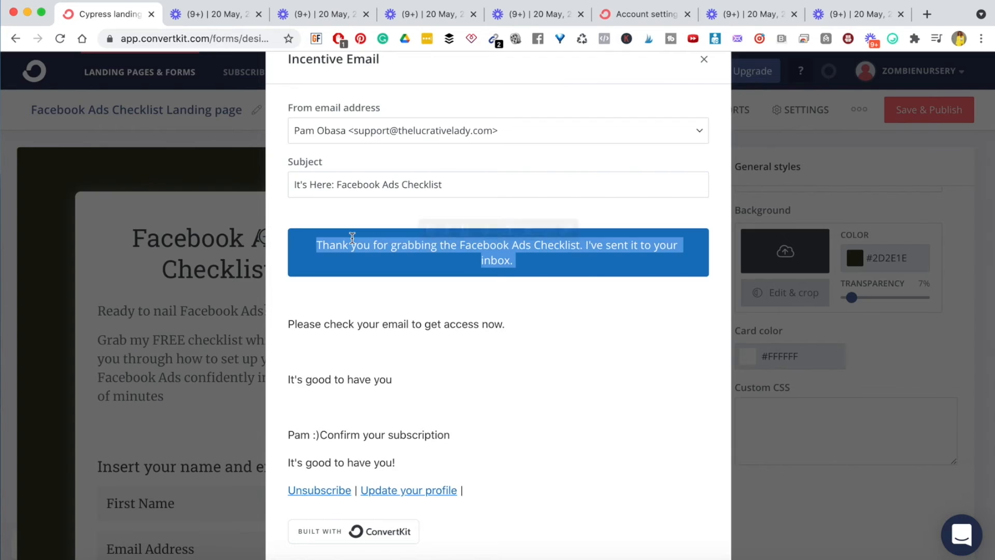
{"action": "key", "text": "BackSpace"}
{"action": "left_click", "coordinate": [418, 347]}
{"action": "left_click", "coordinate": [303, 292]}
{"action": "key", "text": "BackSpace"}
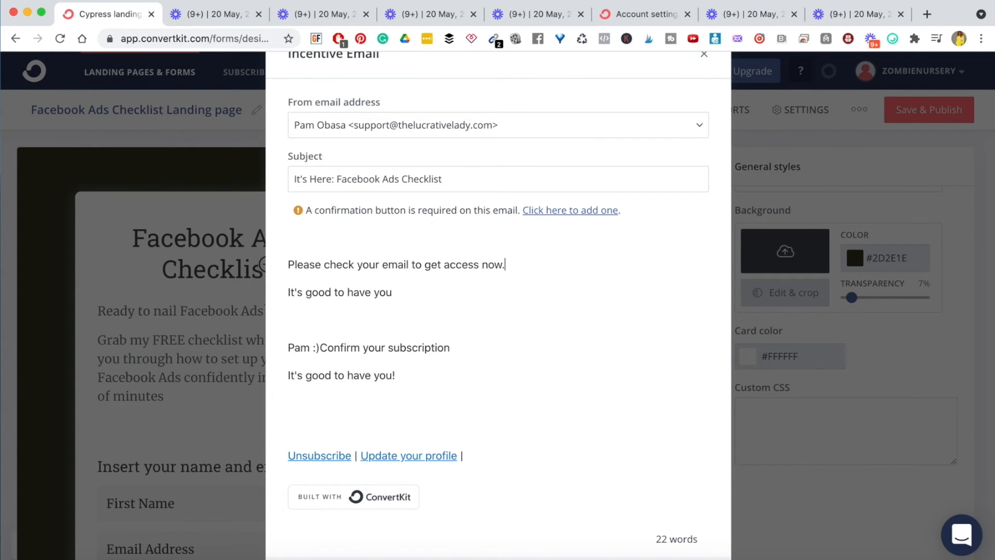
- Open the email with 'Thank you for grabbing the Facebook Ads checklist' and reword the next line to 'click the button below'
{"action": "left_click", "coordinate": [299, 234]}
{"action": "type", "text": "Thank you for gra"}
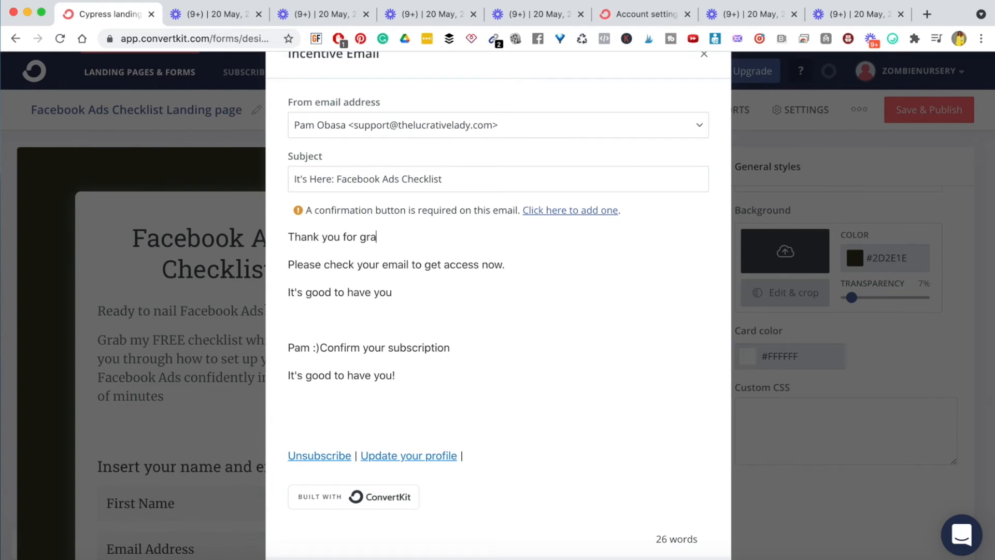
{"action": "type", "text": "bbing the Faceb"}
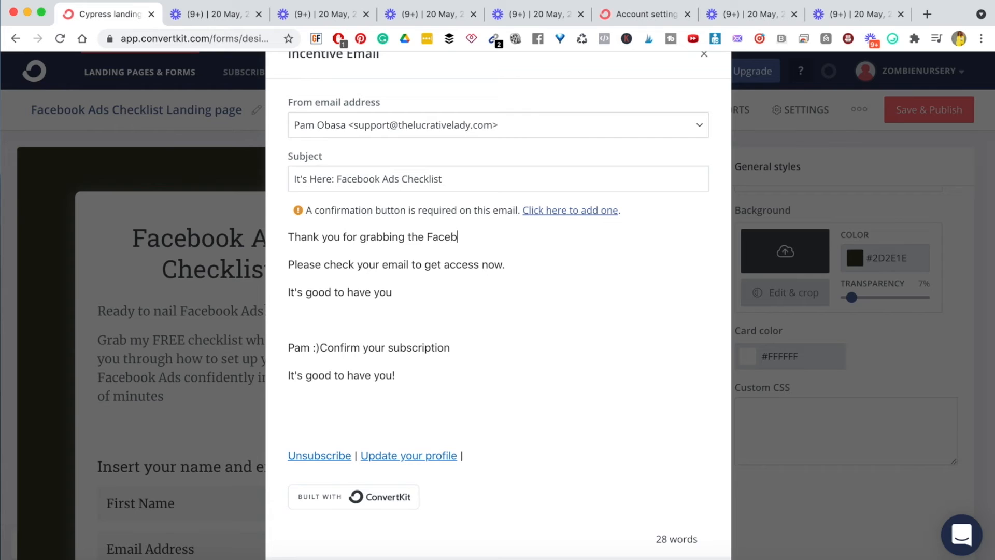
{"action": "type", "text": "ook Ads checklist"}
{"action": "double_click", "coordinate": [422, 273]}
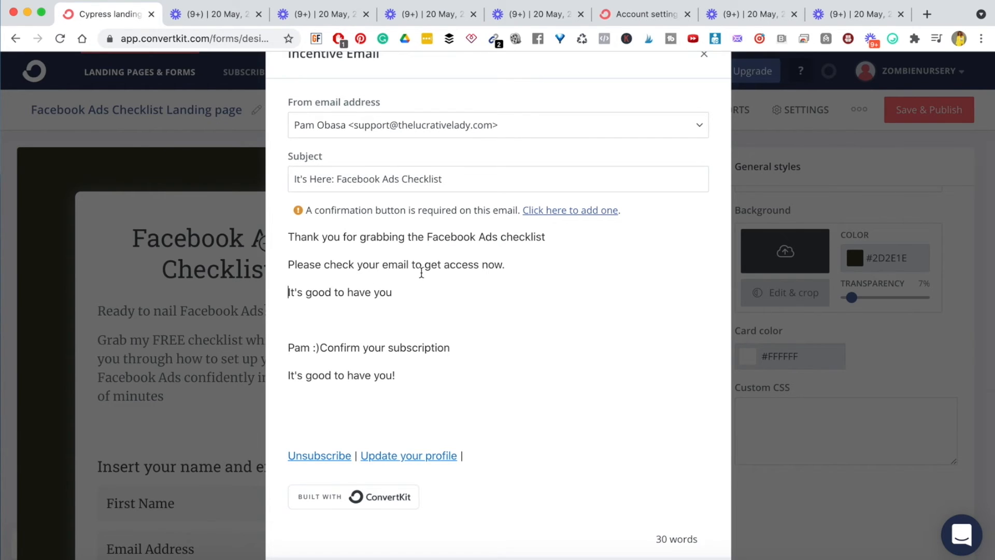
{"action": "double_click", "coordinate": [393, 265]}
{"action": "key", "text": "BackSpace"}
{"action": "key", "text": "BackSpace"}
{"action": "key", "text": "BackSpace"}
{"action": "key", "text": "BackSpace"}
{"action": "key", "text": "BackSpace"}
{"action": "key", "text": "BackSpace"}
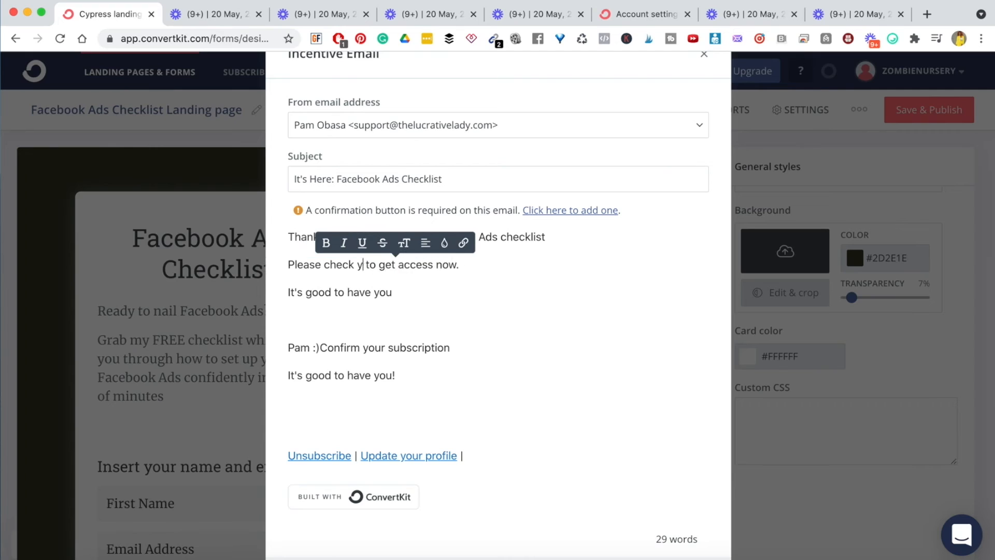
{"action": "type", "text": "cl"}
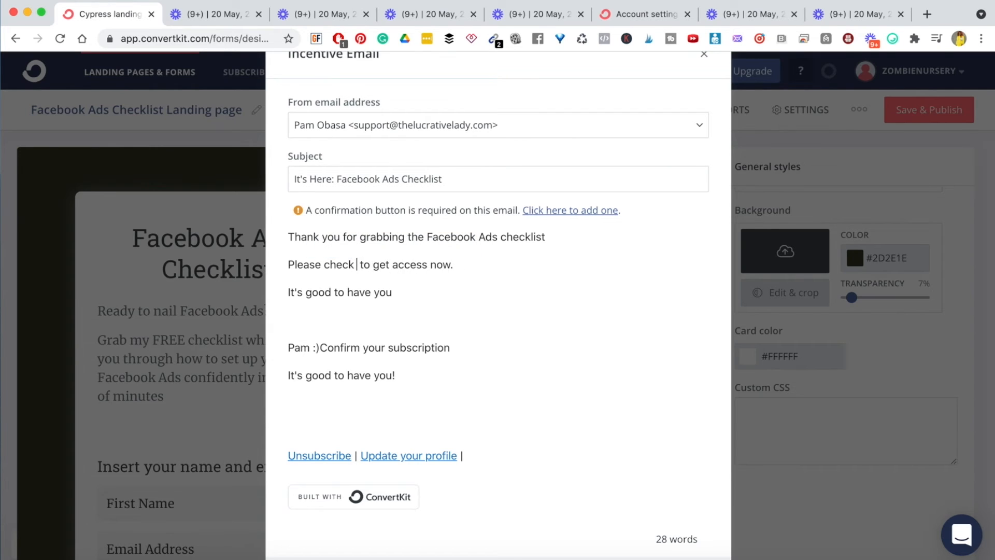
{"action": "type", "text": "ick the button"}
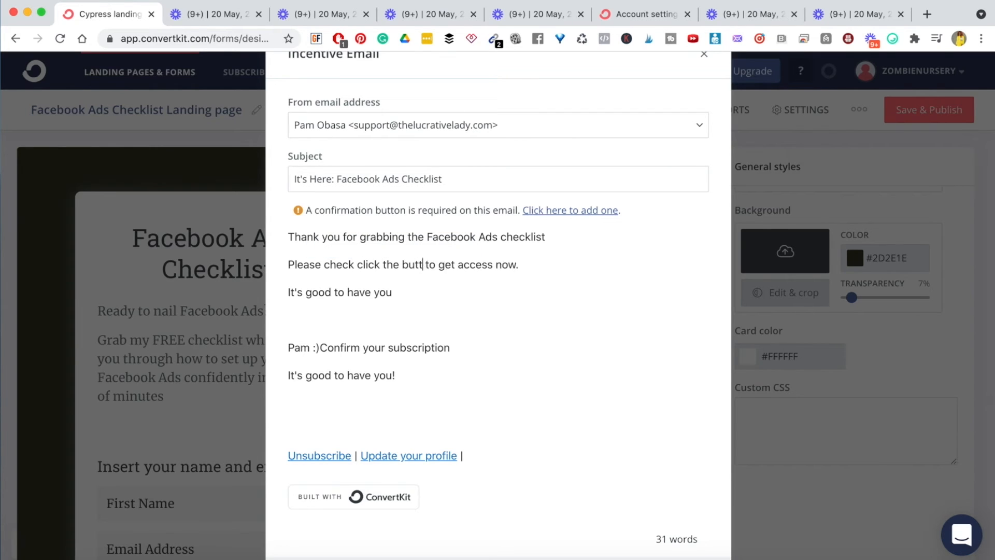
{"action": "type", "text": " below"}
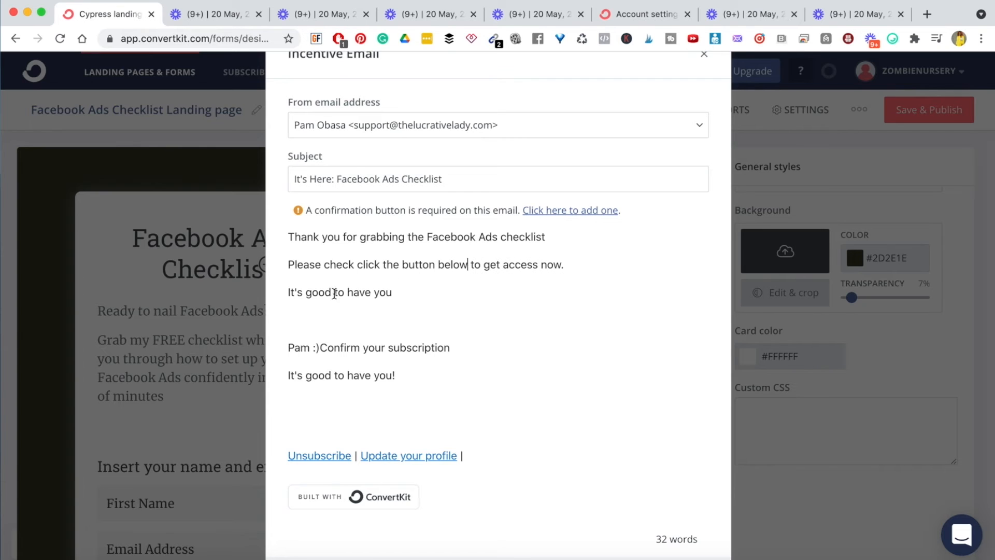
- Insert the required confirmation button on a new line below 'get access now'
{"action": "left_click", "coordinate": [582, 261]}
{"action": "key", "text": "Return"}
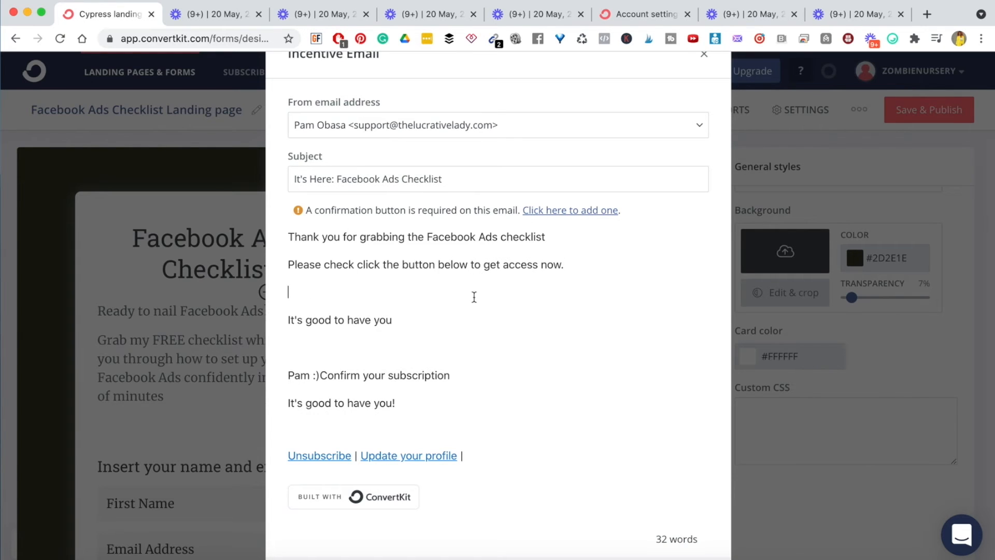
{"action": "left_click", "coordinate": [567, 213]}
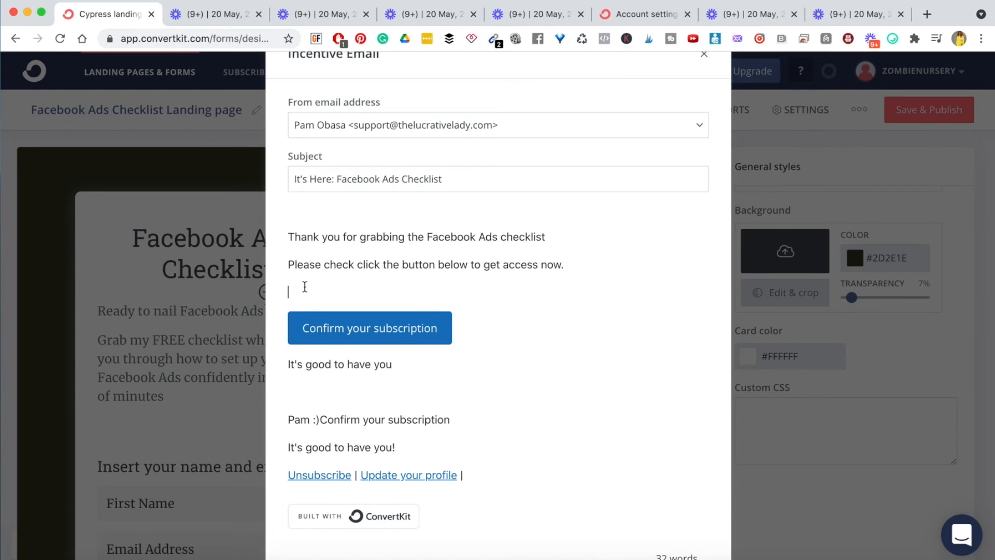
{"action": "left_click", "coordinate": [356, 300]}
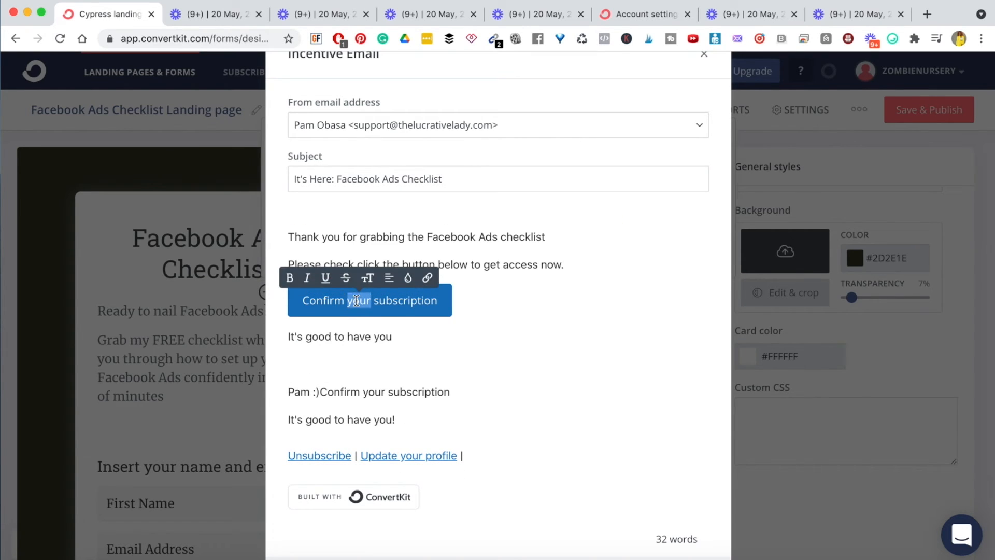
{"action": "triple_click", "coordinate": [356, 300]}
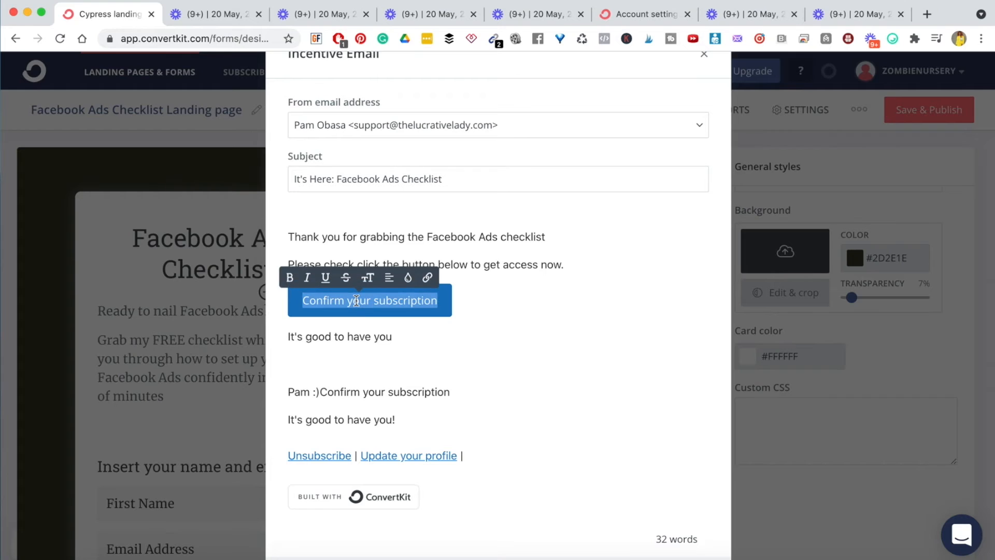
{"action": "type", "text": "DOWN"}
{"action": "key", "text": "BackSpace"}
{"action": "key", "text": "BackSpace"}
{"action": "key", "text": "BackSpace"}
{"action": "key", "text": "BackSpace"}
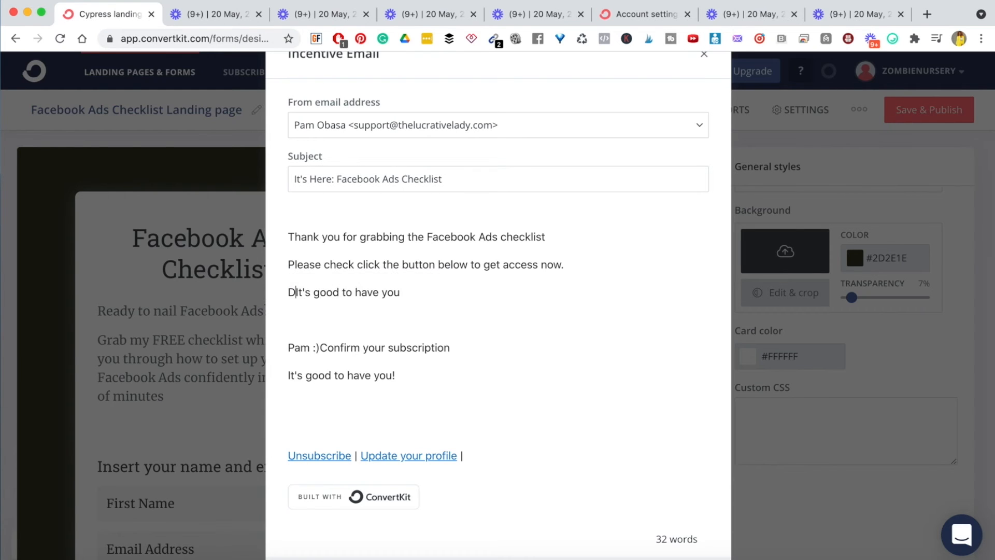
{"action": "left_click", "coordinate": [580, 262]}
{"action": "key", "text": "Return"}
{"action": "left_click", "coordinate": [564, 210]}
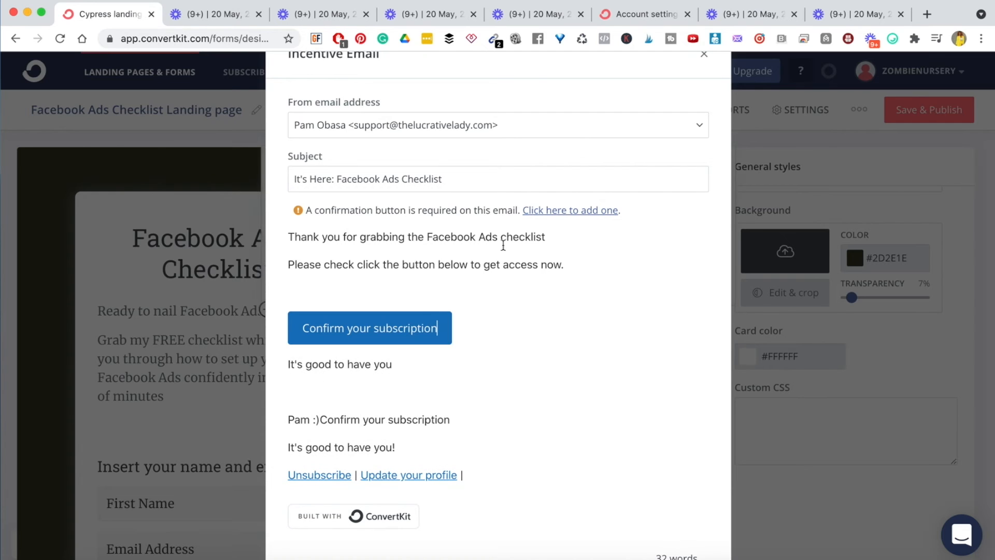
- Relabel the confirmation button 'Download Now'
{"action": "key", "text": "BackSpace"}
{"action": "key", "text": "BackSpace"}
{"action": "key", "text": "BackSpace"}
{"action": "key", "text": "BackSpace"}
{"action": "key", "text": "BackSpace"}
{"action": "key", "text": "BackSpace"}
{"action": "key", "text": "BackSpace"}
{"action": "key", "text": "BackSpace"}
{"action": "key", "text": "BackSpace"}
{"action": "key", "text": "BackSpace"}
{"action": "key", "text": "BackSpace"}
{"action": "key", "text": "BackSpace"}
{"action": "key", "text": "BackSpace"}
{"action": "key", "text": "BackSpace"}
{"action": "key", "text": "BackSpace"}
{"action": "key", "text": "BackSpace"}
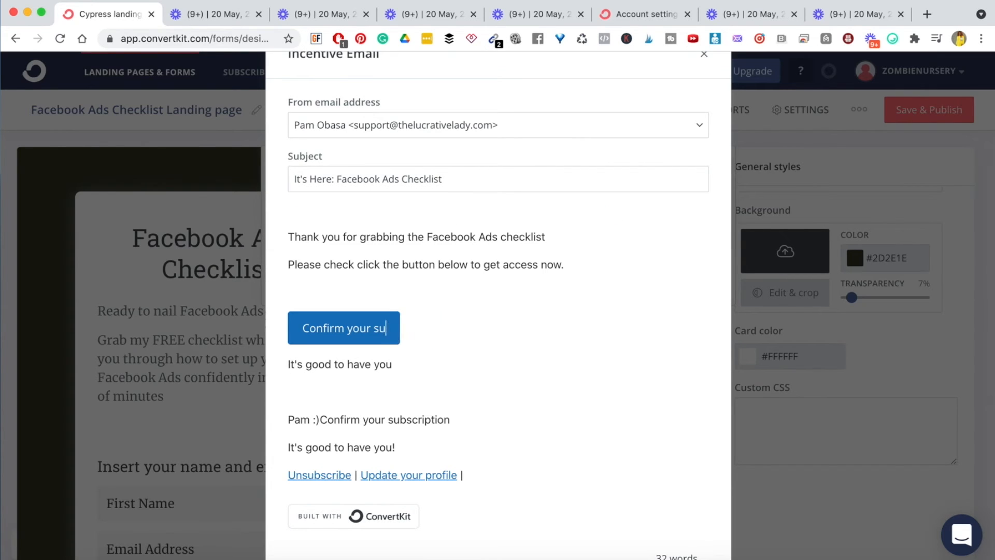
{"action": "key", "text": "BackSpace"}
{"action": "key", "text": "BackSpace"}
{"action": "key", "text": "BackSpace"}
{"action": "key", "text": "BackSpace"}
{"action": "key", "text": "BackSpace"}
{"action": "key", "text": "BackSpace"}
{"action": "key", "text": "BackSpace"}
{"action": "key", "text": "BackSpace"}
{"action": "type", "text": "d"}
{"action": "key", "text": "Left"}
{"action": "key", "text": "BackSpace"}
{"action": "key", "text": "BackSpace"}
{"action": "type", "text": "d"}
{"action": "key", "text": "BackSpace"}
{"action": "type", "text": "Download Now"}
- Remove the blank line above the button, the leftover 'Confirm your subscription' text after 'Pam :)', and the duplicate 'It's good to have you!' line
{"action": "left_click", "coordinate": [339, 285]}
{"action": "key", "text": "BackSpace"}
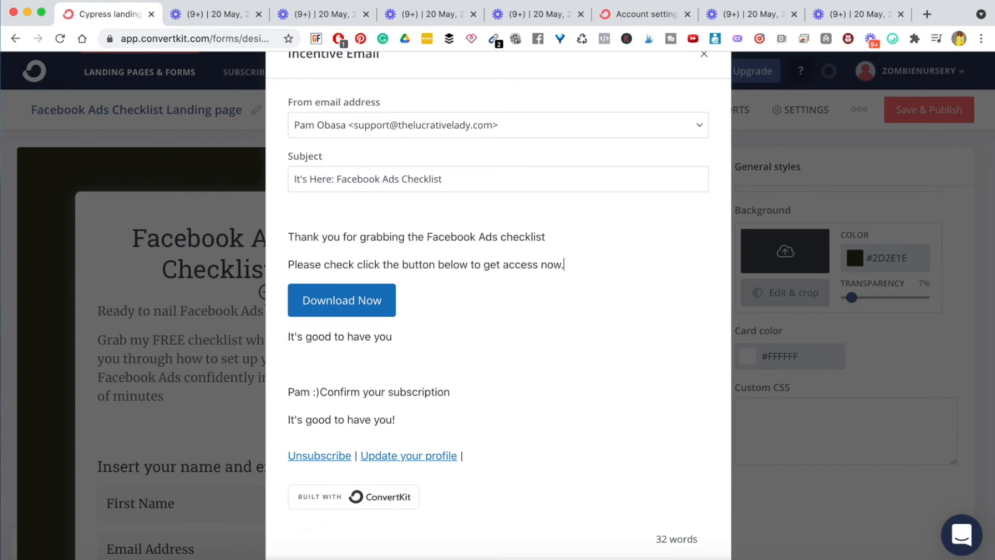
{"action": "left_click", "coordinate": [334, 357]}
{"action": "key", "text": "BackSpace"}
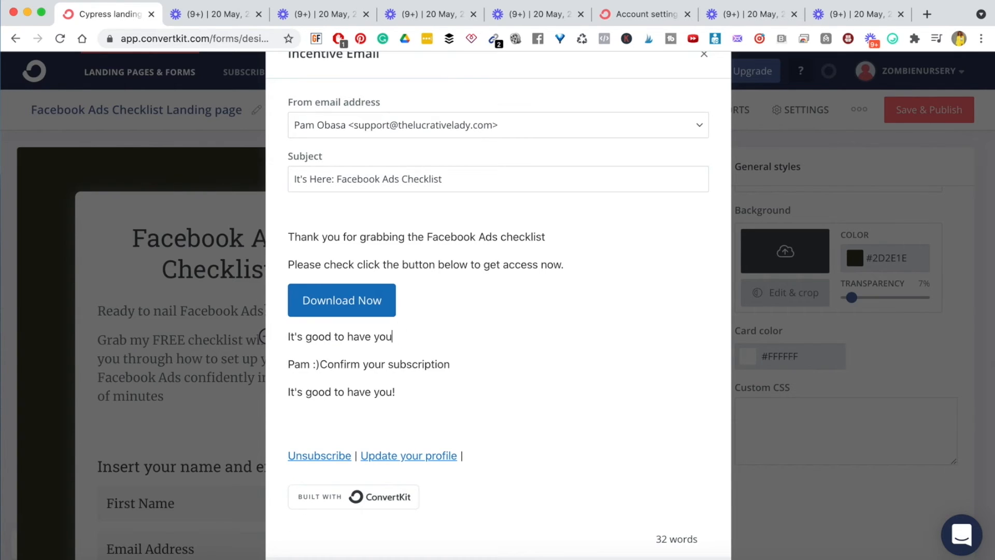
{"action": "left_click", "coordinate": [454, 371]}
{"action": "left_click", "coordinate": [340, 366]}
{"action": "left_click_drag", "start_coordinate": [451, 369], "coordinate": [370, 368]}
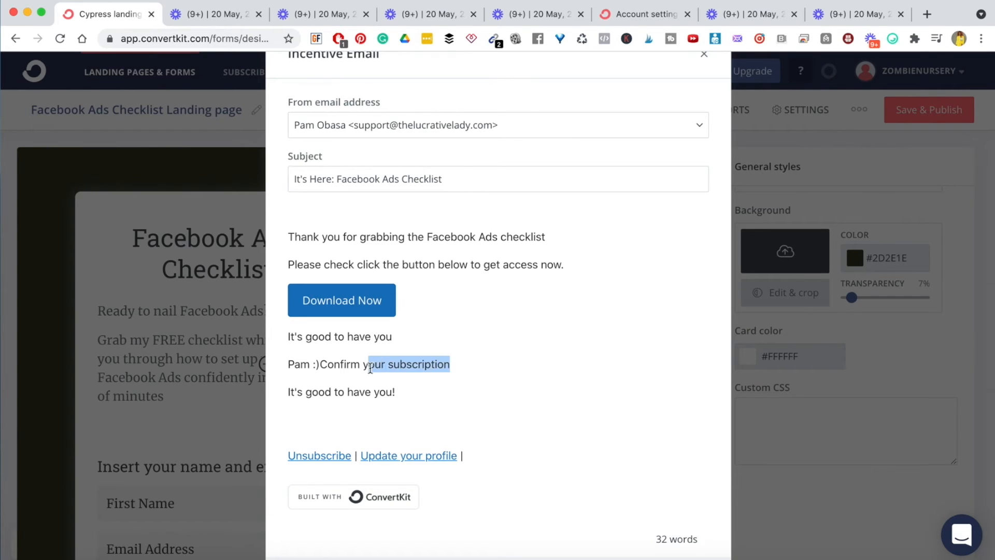
{"action": "key", "text": "BackSpace"}
{"action": "key", "text": "BackSpace"}
{"action": "key", "text": "BackSpace"}
{"action": "key", "text": "BackSpace"}
{"action": "key", "text": "BackSpace"}
{"action": "key", "text": "BackSpace"}
{"action": "key", "text": "BackSpace"}
{"action": "key", "text": "BackSpace"}
{"action": "key", "text": "BackSpace"}
{"action": "key", "text": "BackSpace"}
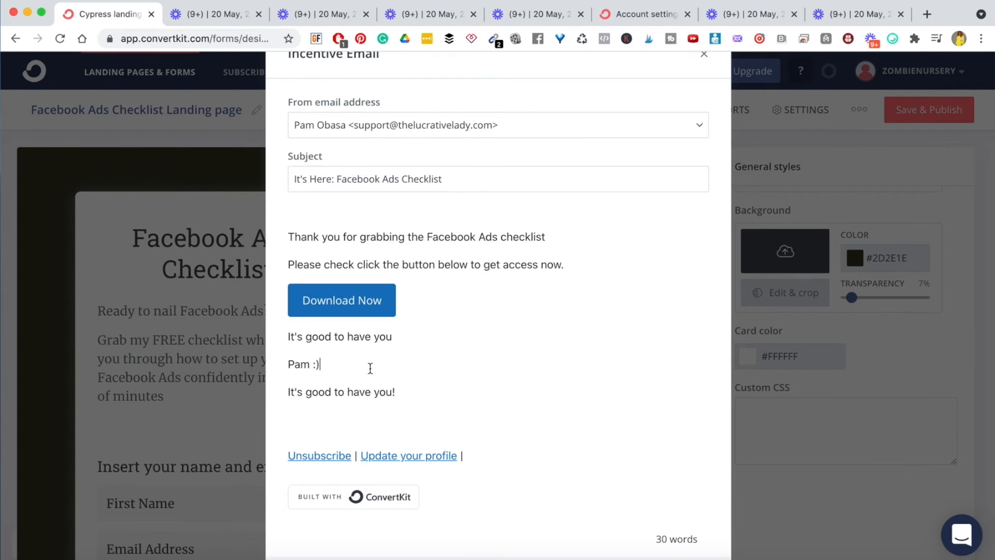
{"action": "triple_click", "coordinate": [373, 391]}
{"action": "key", "text": "BackSpace"}
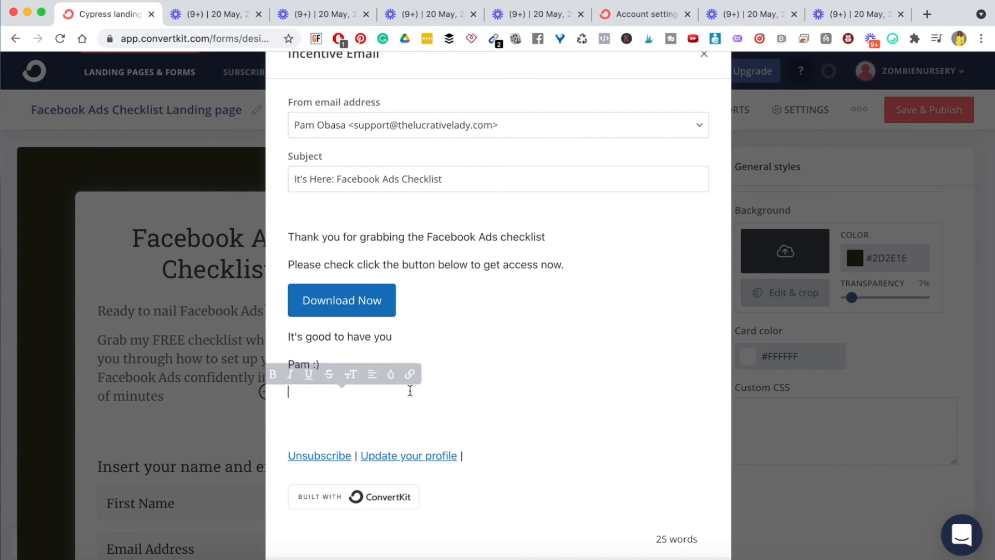
- Review the opening lines and save the incentive email
{"action": "scroll", "coordinate": [509, 359], "scroll_direction": "down", "scroll_amount": 4}
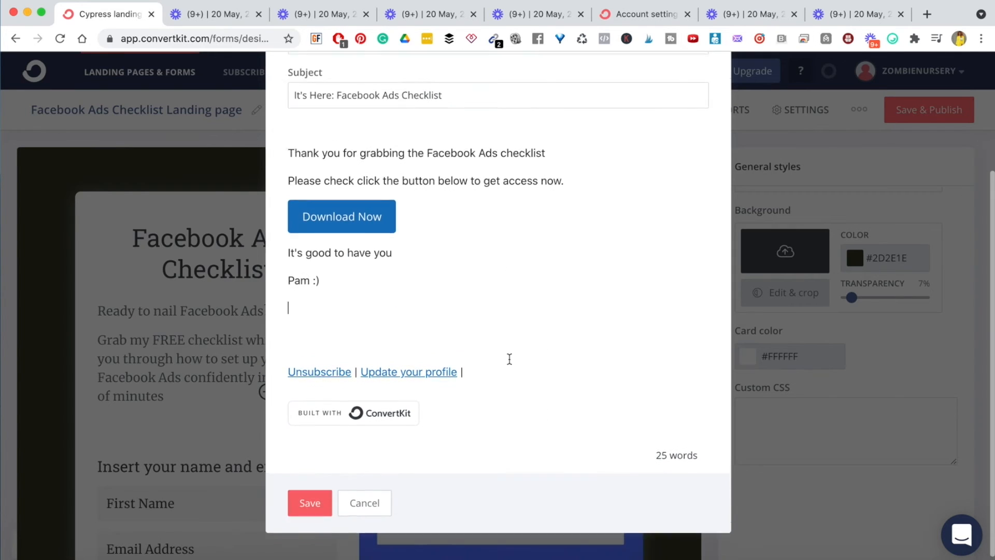
{"action": "scroll", "coordinate": [509, 358], "scroll_direction": "up", "scroll_amount": 5}
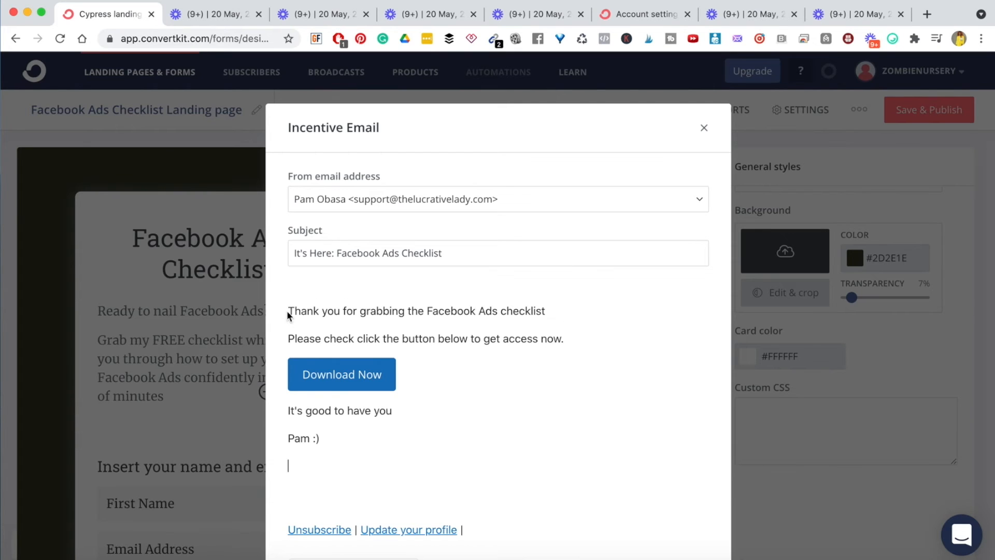
{"action": "left_click_drag", "start_coordinate": [288, 314], "coordinate": [582, 335]}
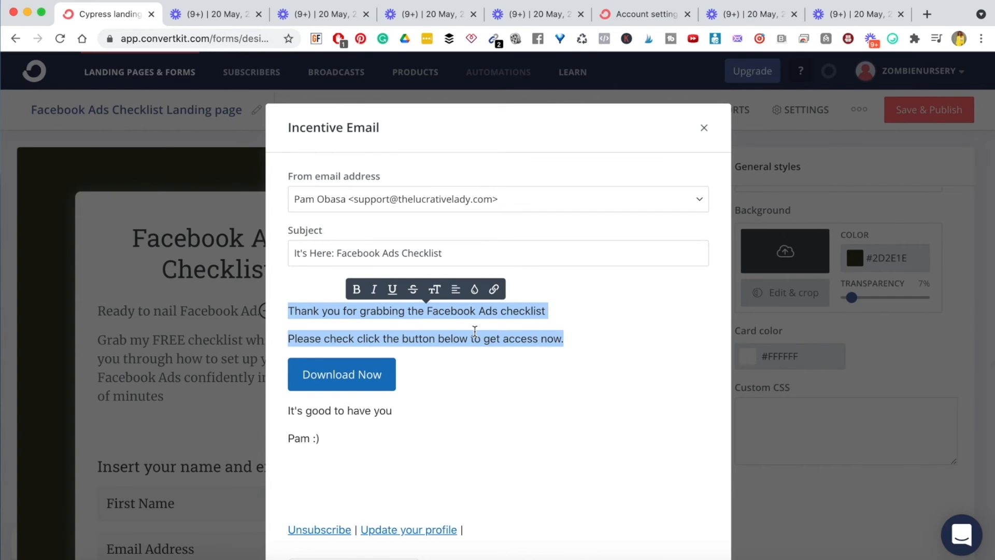
{"action": "left_click", "coordinate": [550, 323]}
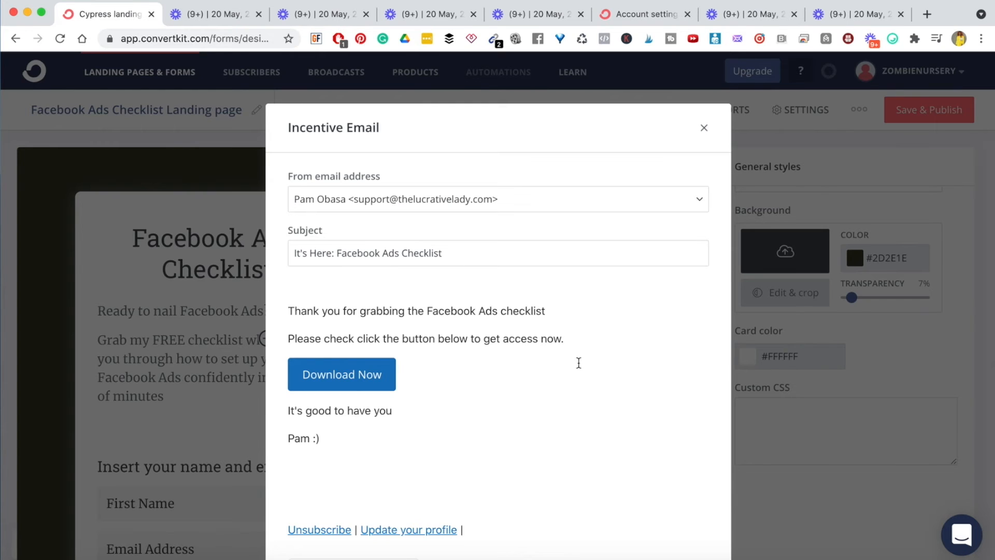
{"action": "scroll", "coordinate": [578, 363], "scroll_direction": "down", "scroll_amount": 3}
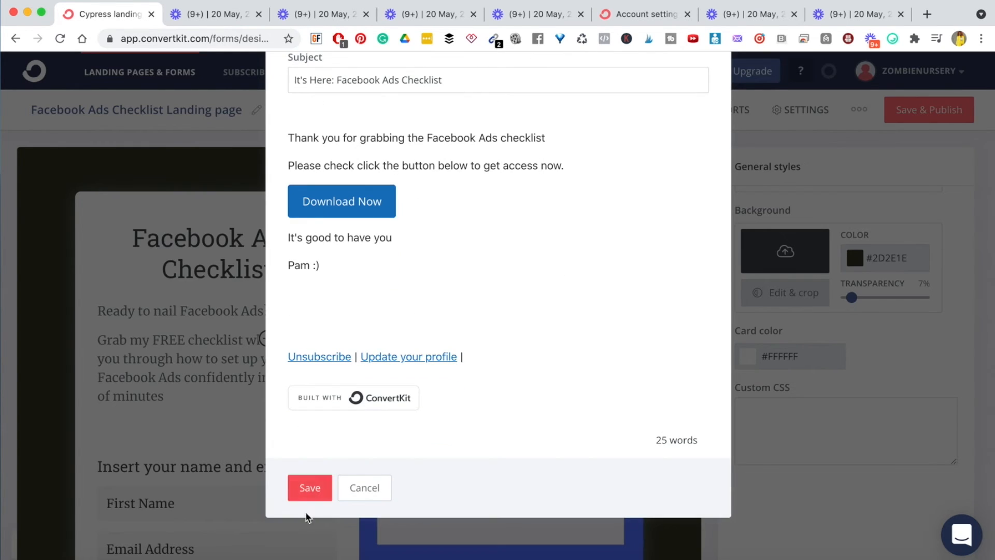
{"action": "left_click", "coordinate": [301, 490]}
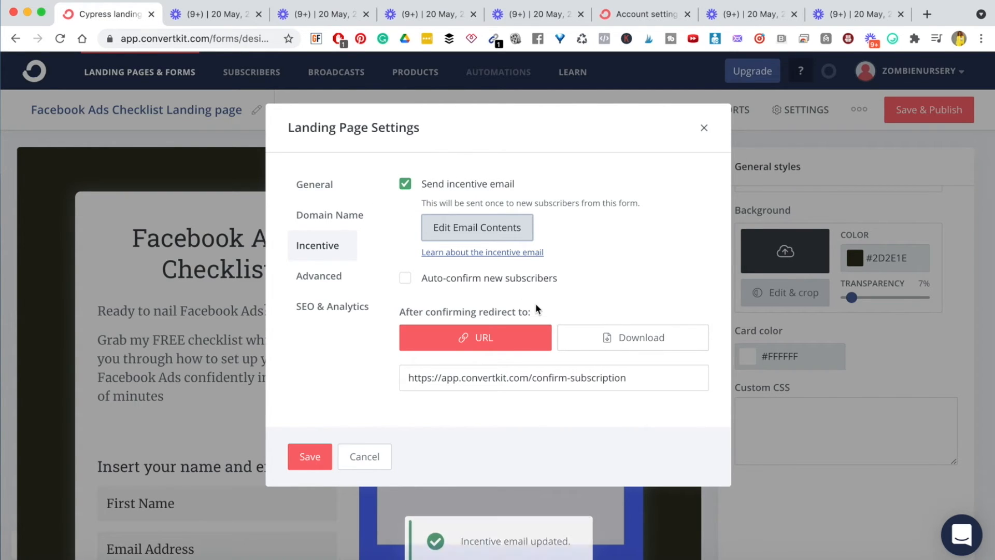
- Replace the confirmation redirect URL with a file download and attach the PDF from the desktop files folder
{"action": "triple_click", "coordinate": [473, 385]}
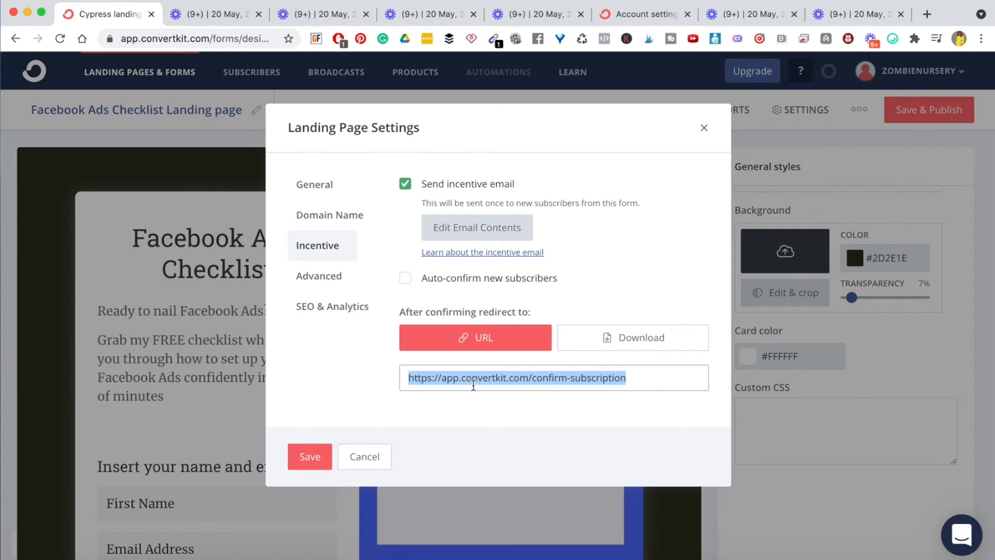
{"action": "left_click", "coordinate": [629, 341]}
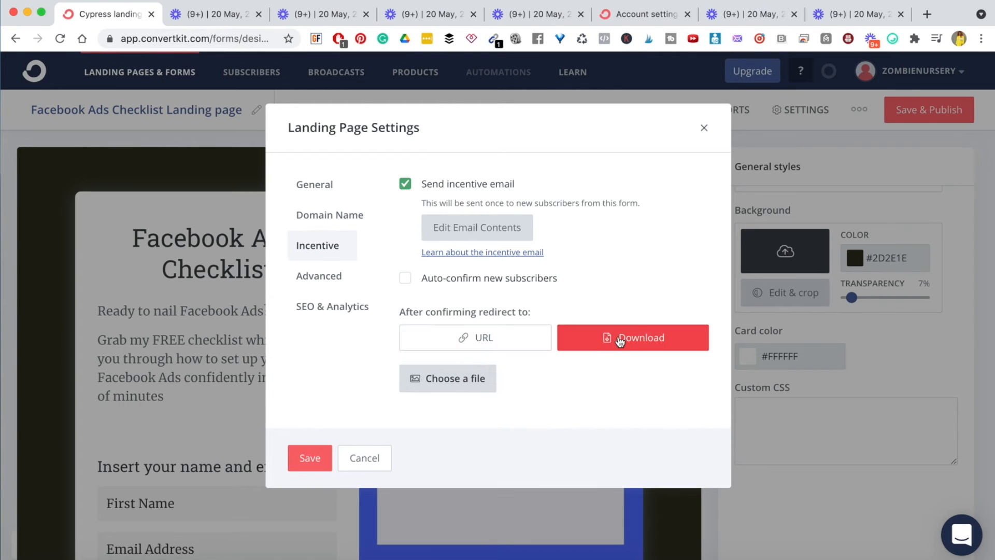
{"action": "left_click", "coordinate": [456, 384]}
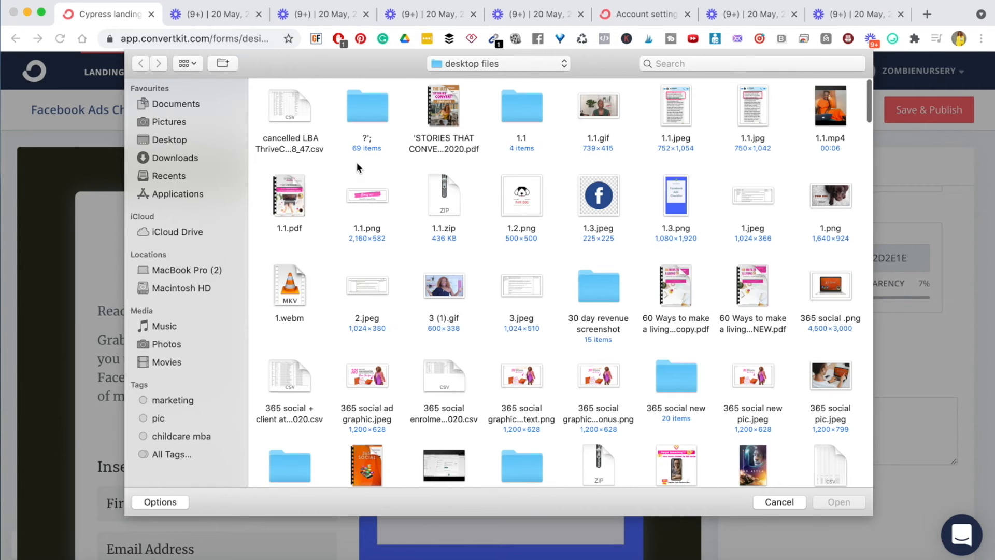
{"action": "left_click", "coordinate": [459, 104]}
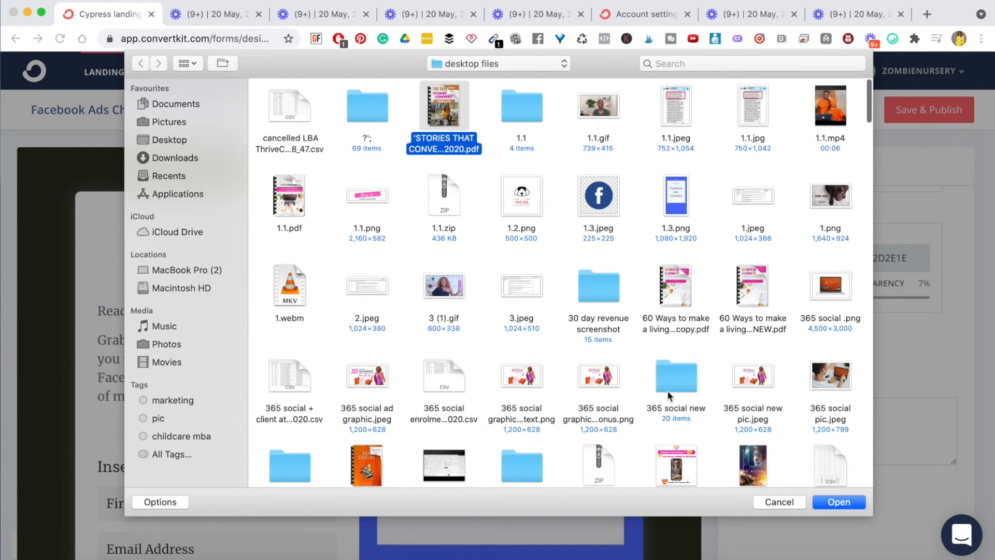
{"action": "left_click", "coordinate": [838, 502]}
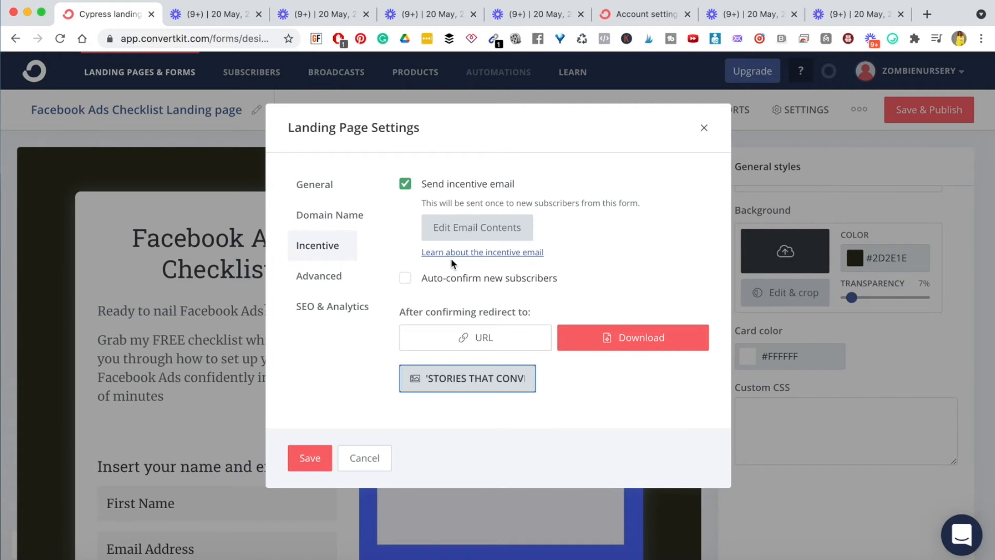
- Review the Advanced return-visitor and invisible reCAPTCHA options, leaving them at their defaults
{"action": "left_click", "coordinate": [320, 275]}
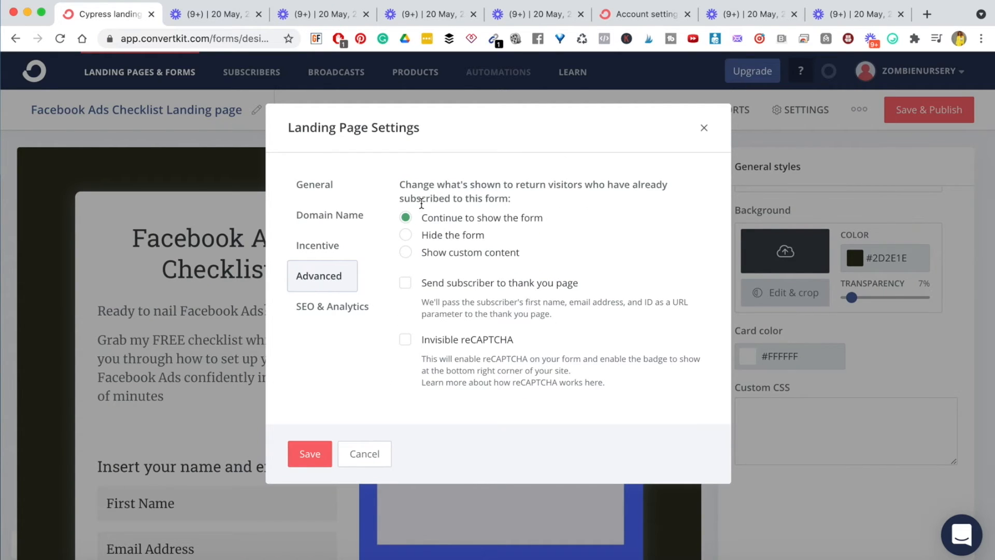
{"action": "triple_click", "coordinate": [435, 195]}
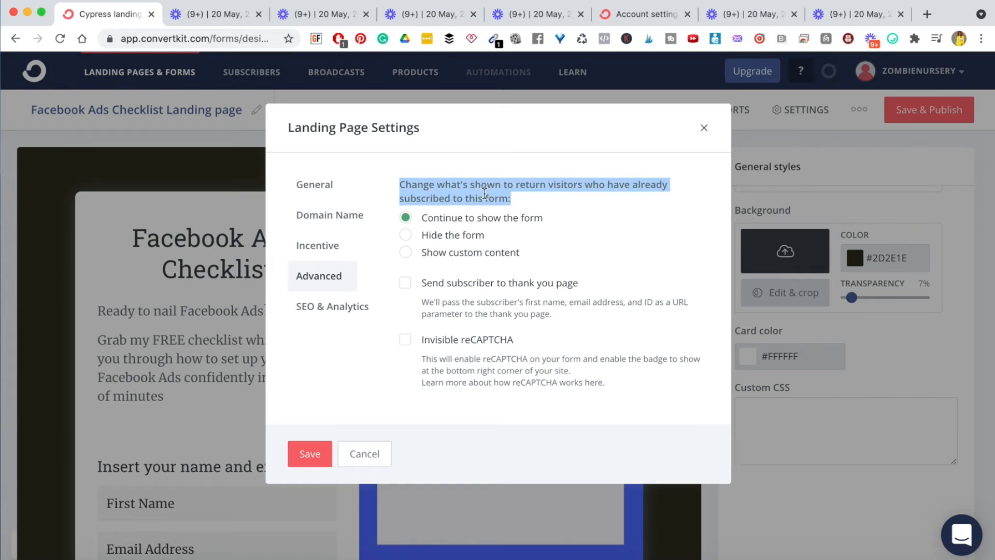
{"action": "left_click", "coordinate": [484, 194]}
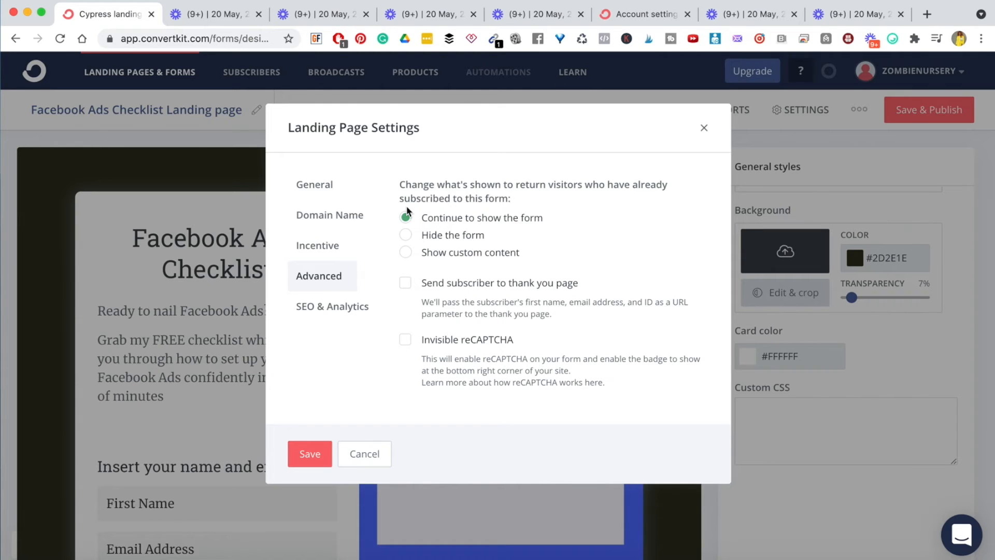
- Enter 'Facebook Ads Checklist' as the SEO & Analytics title and save the settings
{"action": "left_click", "coordinate": [322, 308]}
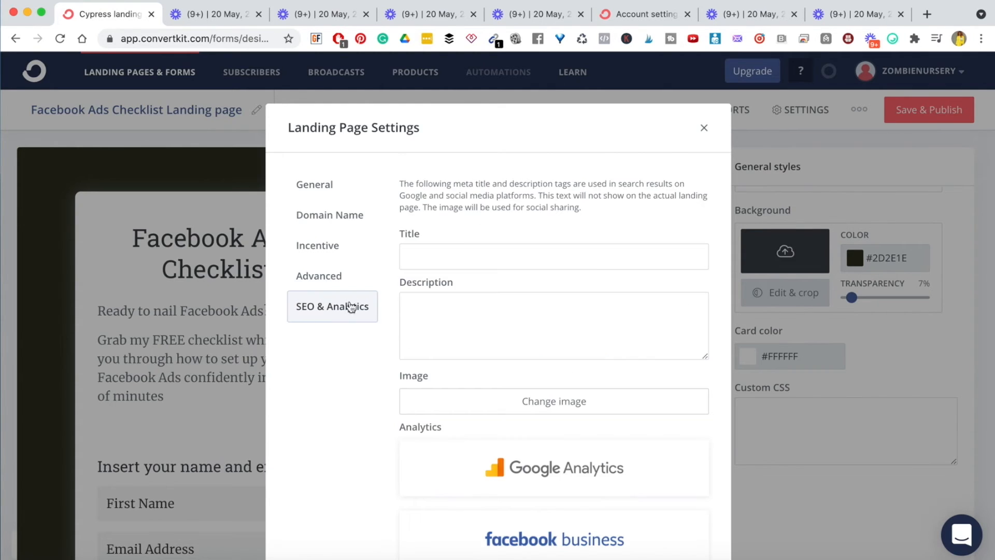
{"action": "scroll", "coordinate": [419, 394], "scroll_direction": "down", "scroll_amount": 5}
{"action": "scroll", "coordinate": [418, 400], "scroll_direction": "up", "scroll_amount": 4}
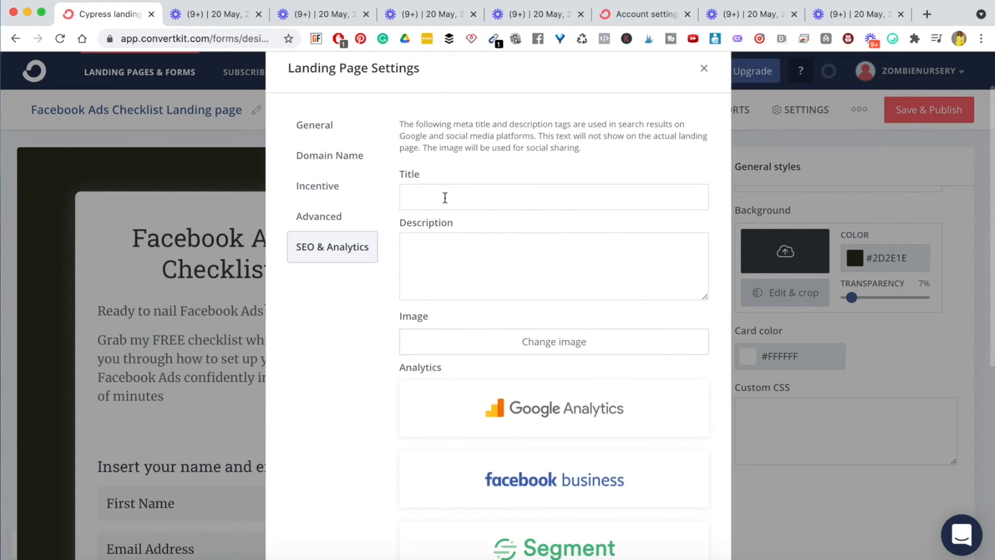
{"action": "left_click", "coordinate": [445, 198]}
{"action": "left_click", "coordinate": [319, 349]}
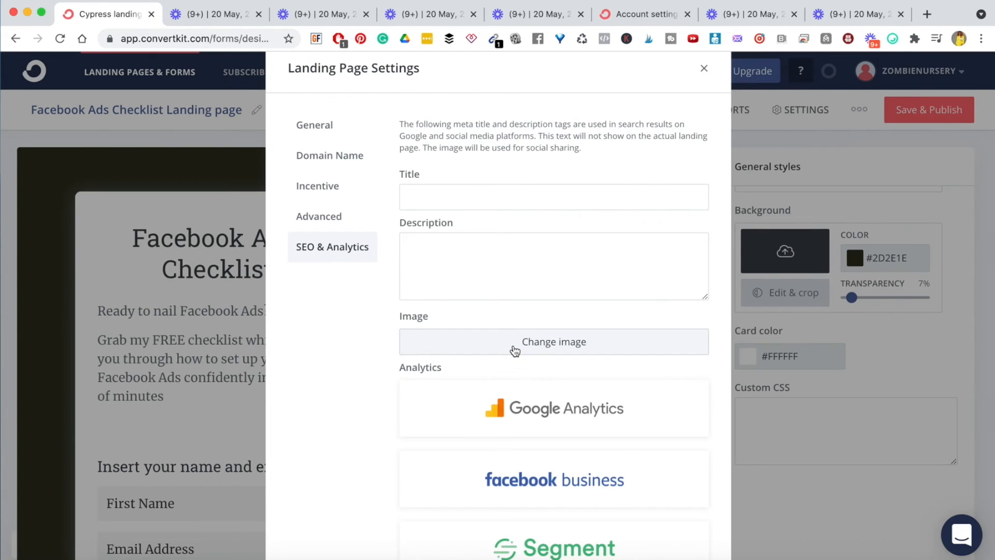
{"action": "left_click", "coordinate": [448, 193]}
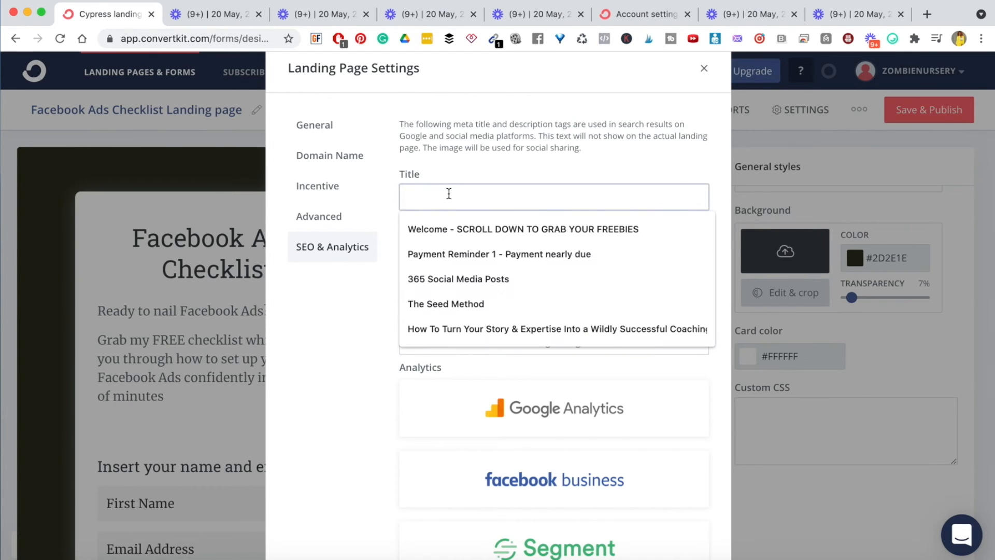
{"action": "type", "text": "Fac"}
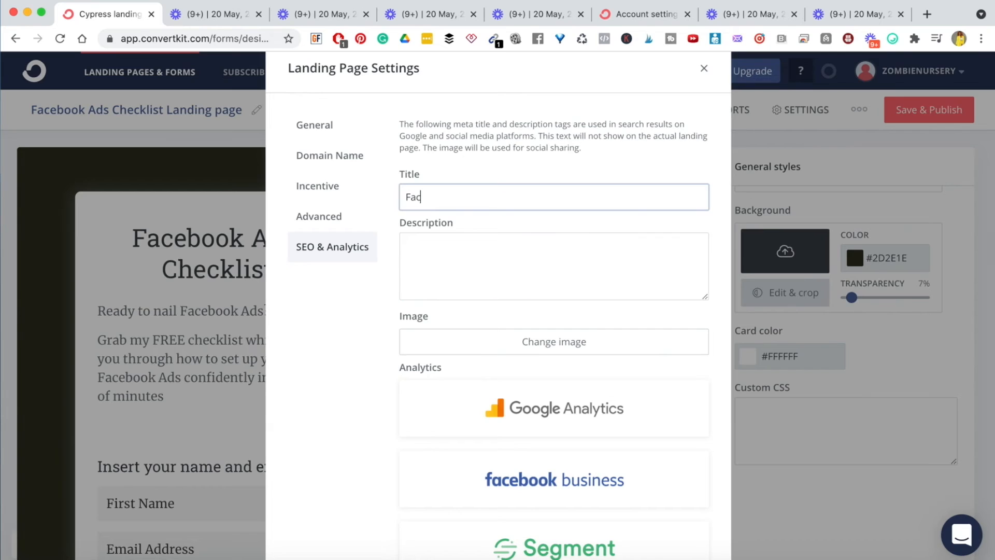
{"action": "type", "text": "wed"}
{"action": "key", "text": "BackSpace"}
{"action": "key", "text": "BackSpace"}
{"action": "key", "text": "BackSpace"}
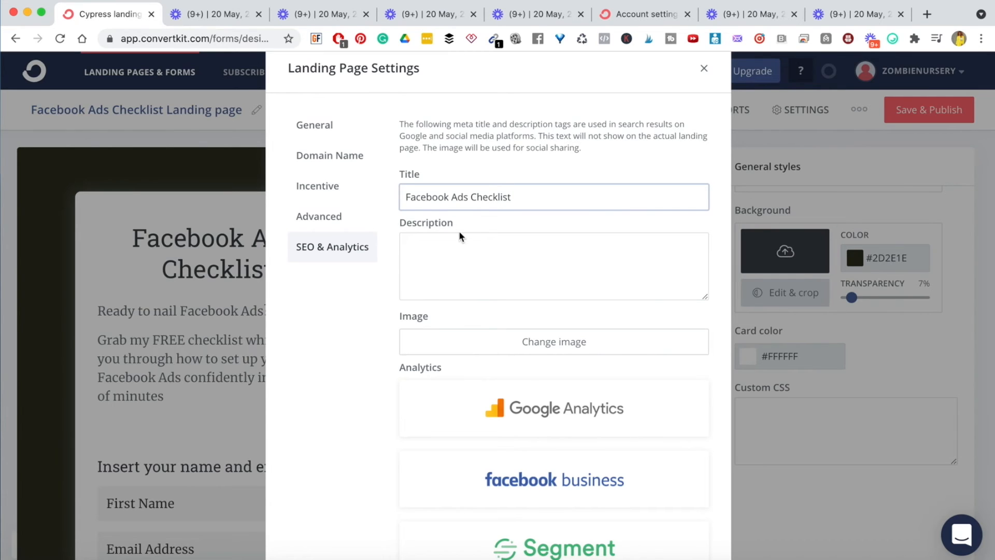
{"action": "left_click", "coordinate": [467, 253]}
{"action": "scroll", "coordinate": [351, 282], "scroll_direction": "down", "scroll_amount": 2}
{"action": "scroll", "coordinate": [351, 283], "scroll_direction": "down", "scroll_amount": 5}
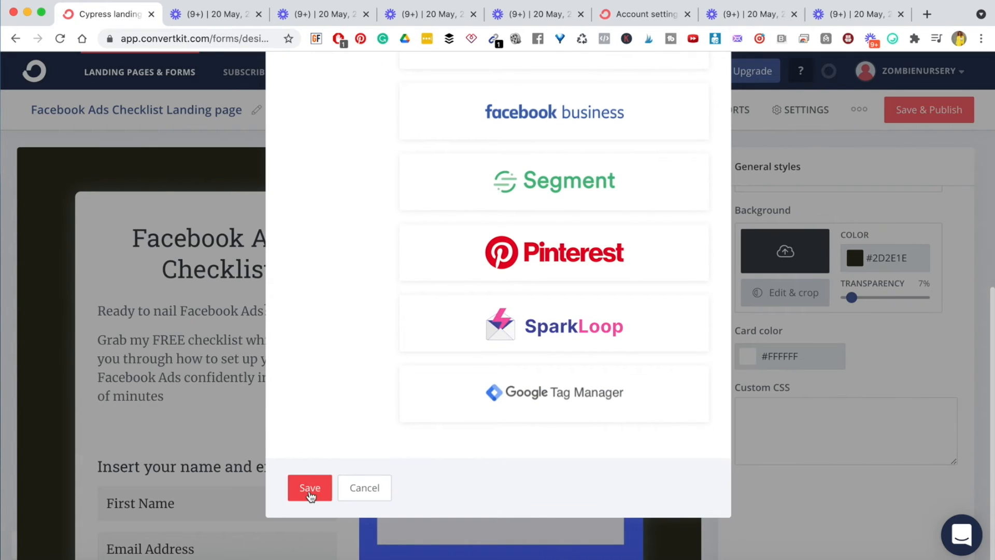
{"action": "left_click", "coordinate": [310, 493]}
- Paste the page's 'Ready to nail Facebook Ads?' intro blurb into the SEO description and bring up the Media image picker
{"action": "left_click", "coordinate": [134, 356]}
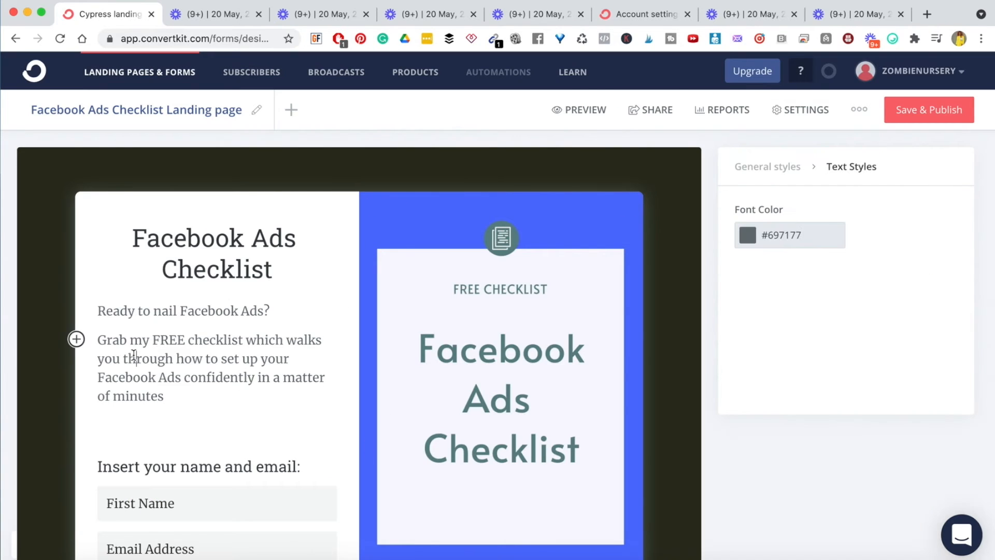
{"action": "left_click_drag", "start_coordinate": [98, 310], "coordinate": [167, 392]}
{"action": "key", "text": "super+c"}
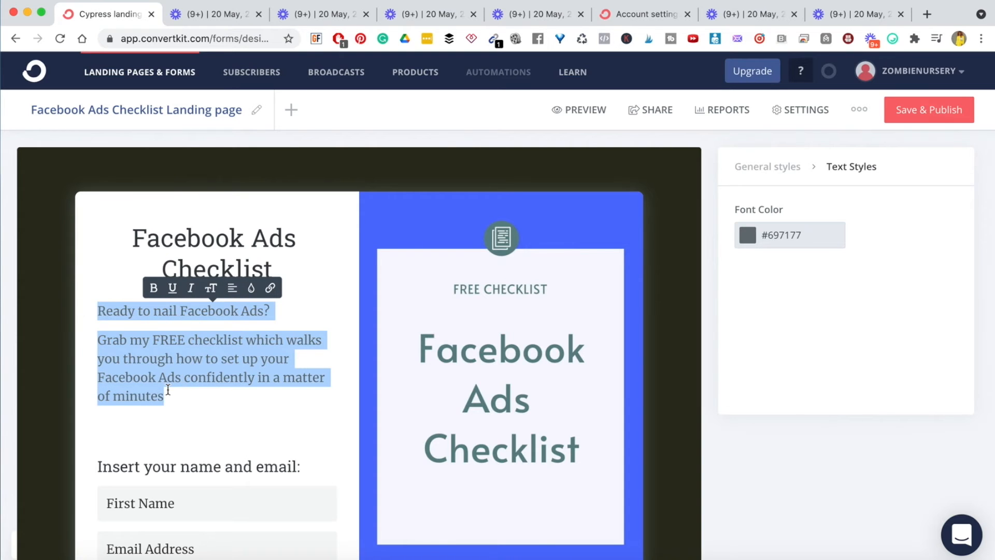
{"action": "left_click", "coordinate": [168, 390]}
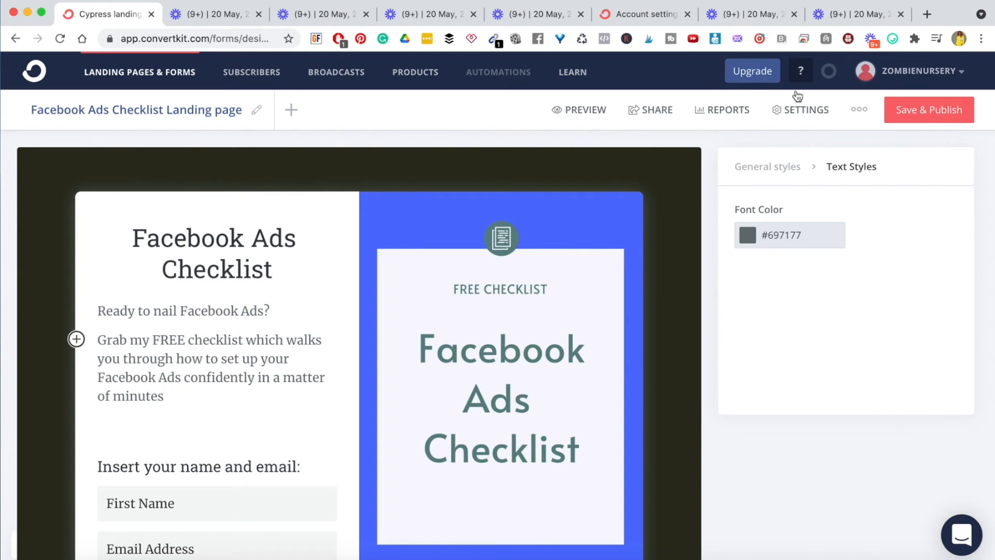
{"action": "left_click", "coordinate": [788, 112]}
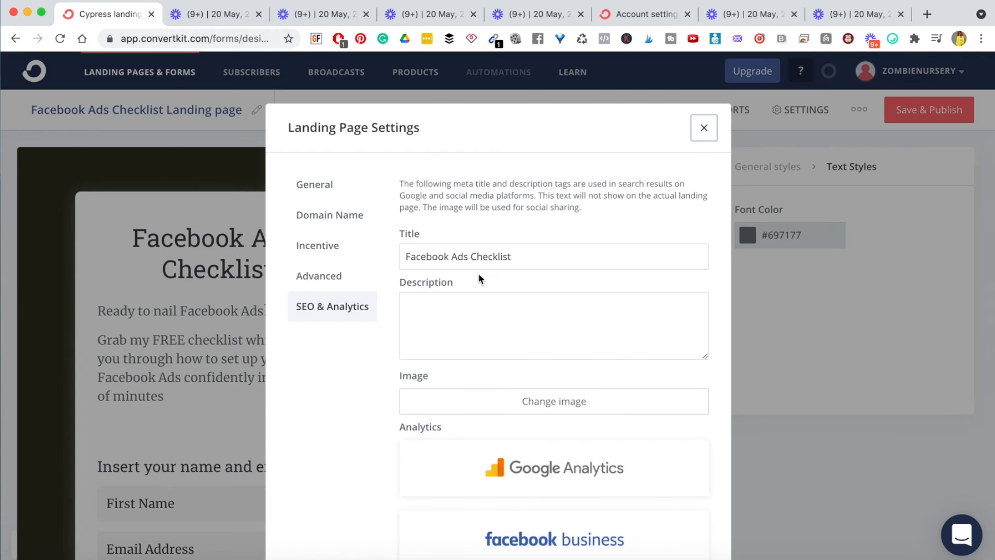
{"action": "left_click", "coordinate": [441, 324]}
{"action": "key", "text": "super+v"}
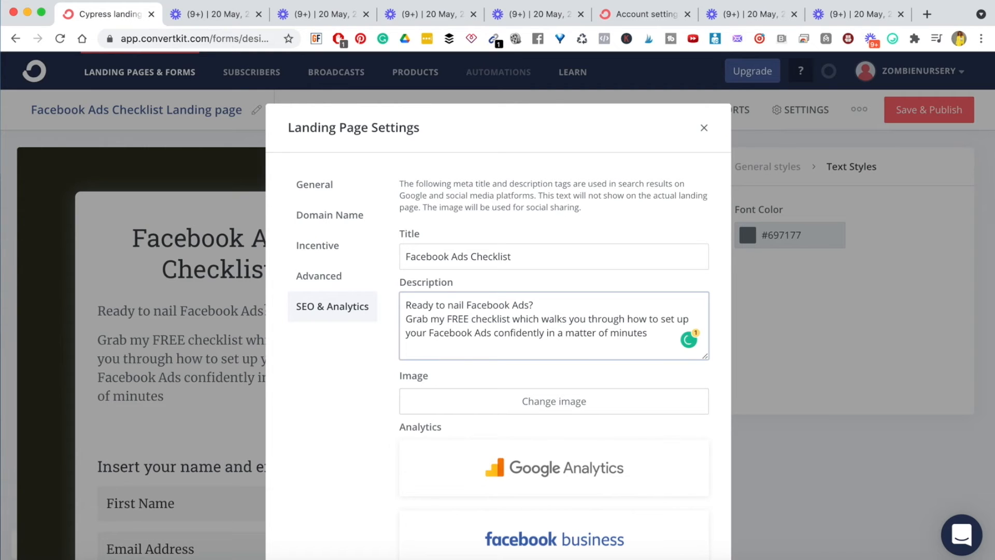
{"action": "triple_click", "coordinate": [555, 322]}
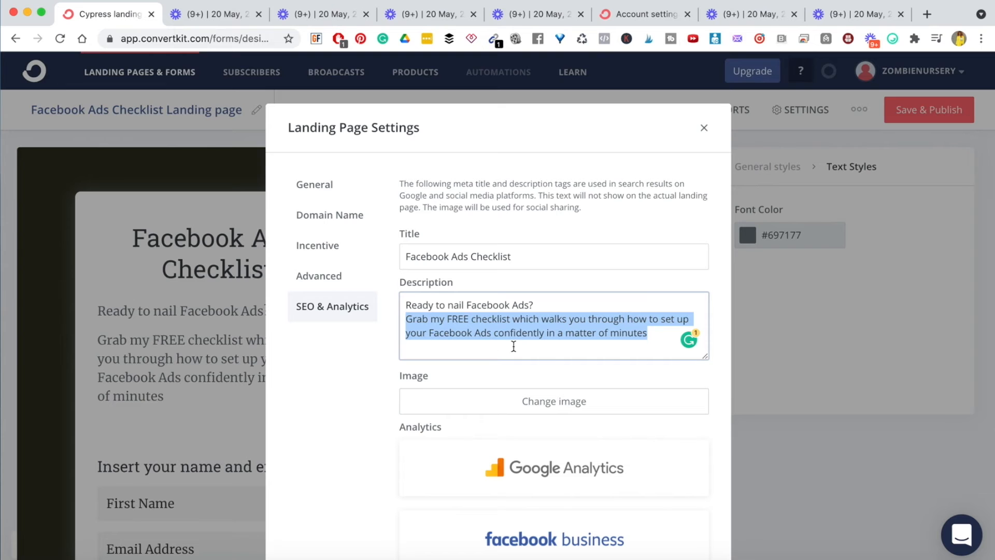
{"action": "left_click", "coordinate": [533, 400]}
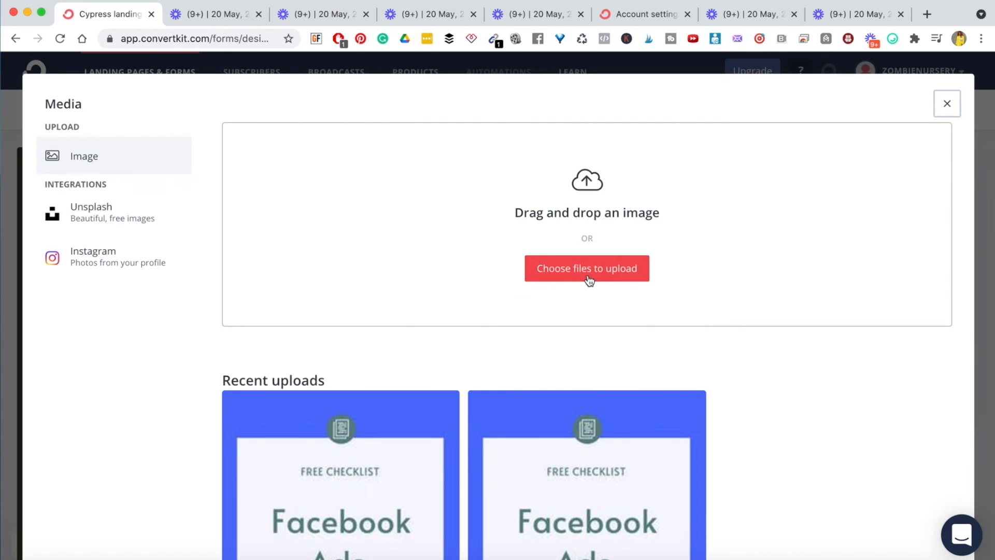
- Set the Facebook Ads Checklist graphic as sharing image, review the description, and save the SEO settings
{"action": "left_click", "coordinate": [402, 455]}
{"action": "scroll", "coordinate": [669, 242], "scroll_direction": "up", "scroll_amount": 5}
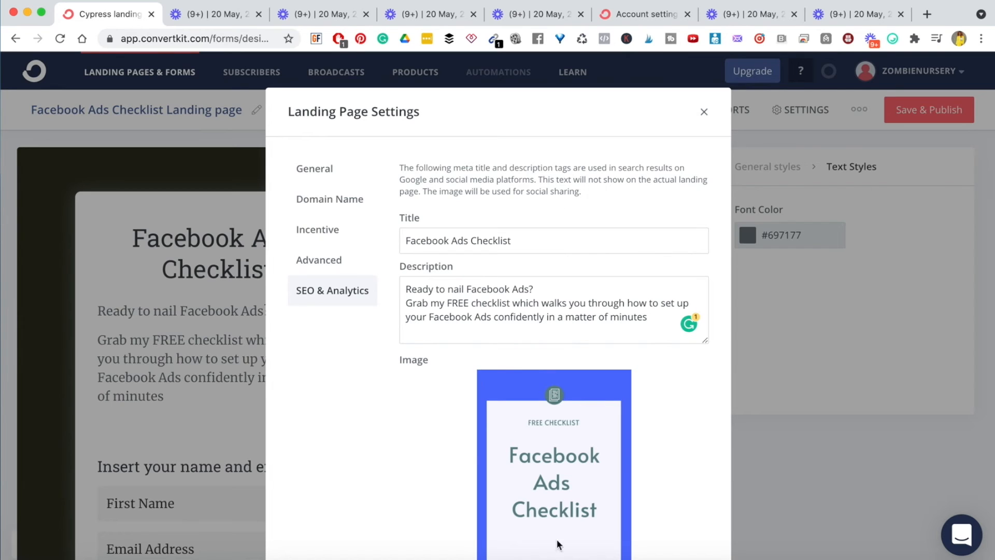
{"action": "left_click_drag", "start_coordinate": [465, 289], "coordinate": [525, 292]}
{"action": "double_click", "coordinate": [487, 306]}
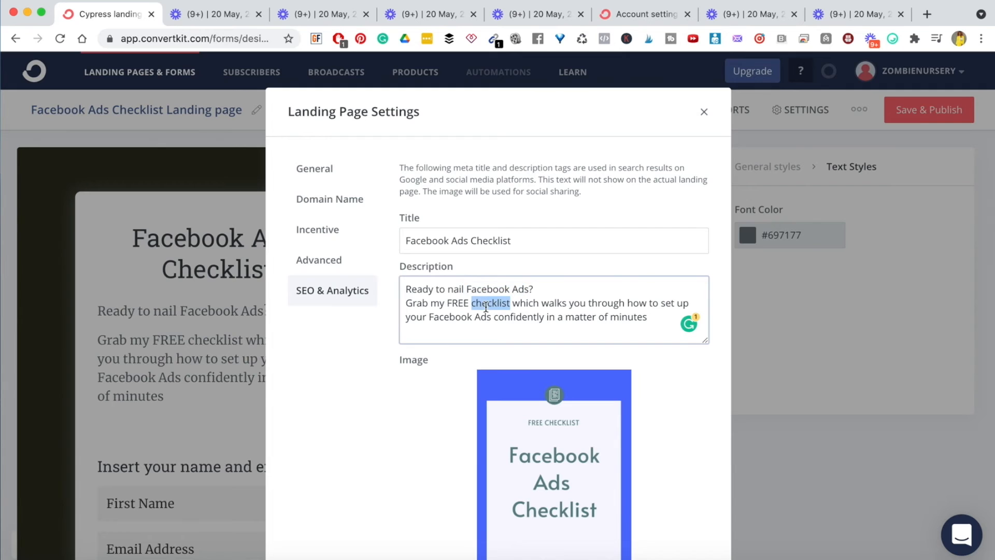
{"action": "double_click", "coordinate": [433, 318]}
{"action": "left_click_drag", "start_coordinate": [434, 318], "coordinate": [501, 322]}
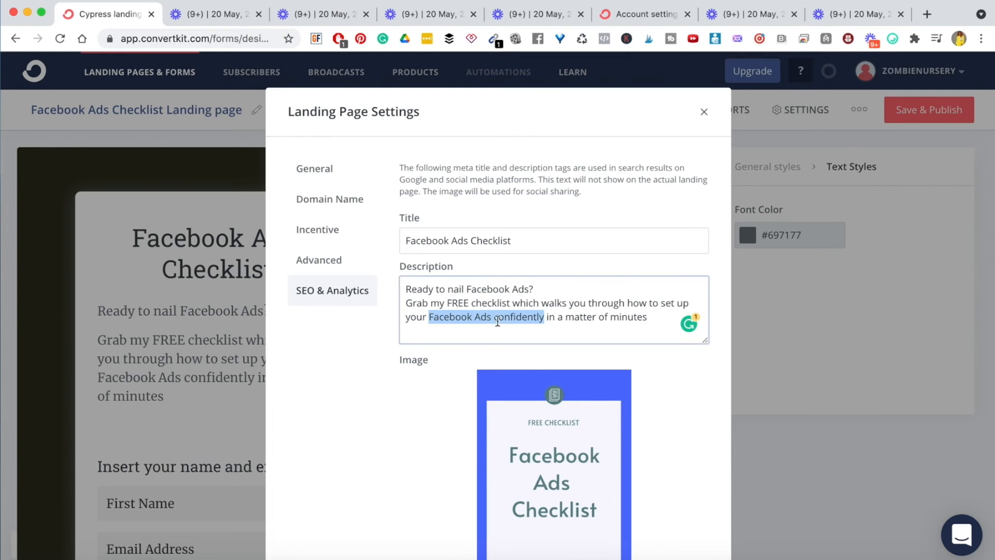
{"action": "left_click", "coordinate": [542, 325]}
{"action": "scroll", "coordinate": [551, 329], "scroll_direction": "down", "scroll_amount": 10}
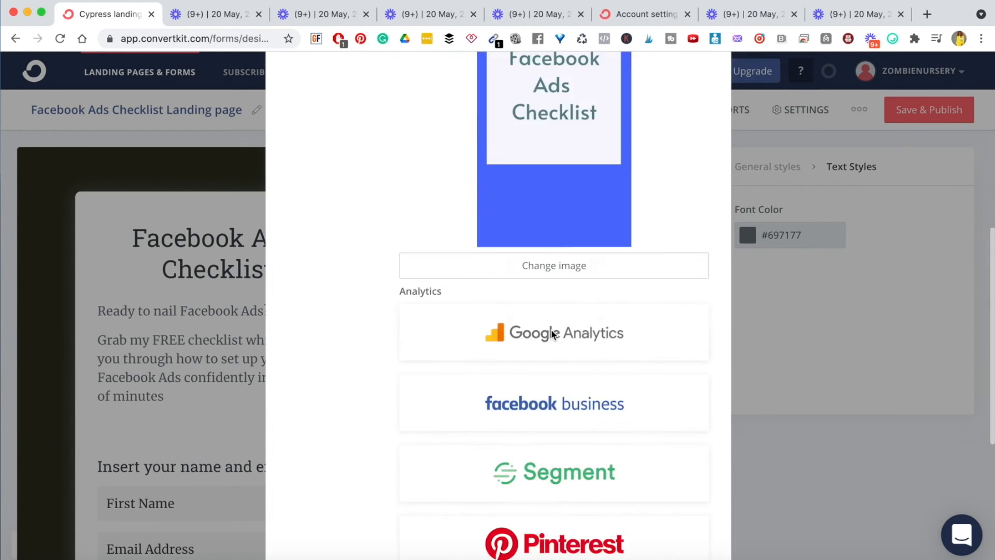
{"action": "scroll", "coordinate": [429, 323], "scroll_direction": "up", "scroll_amount": 4}
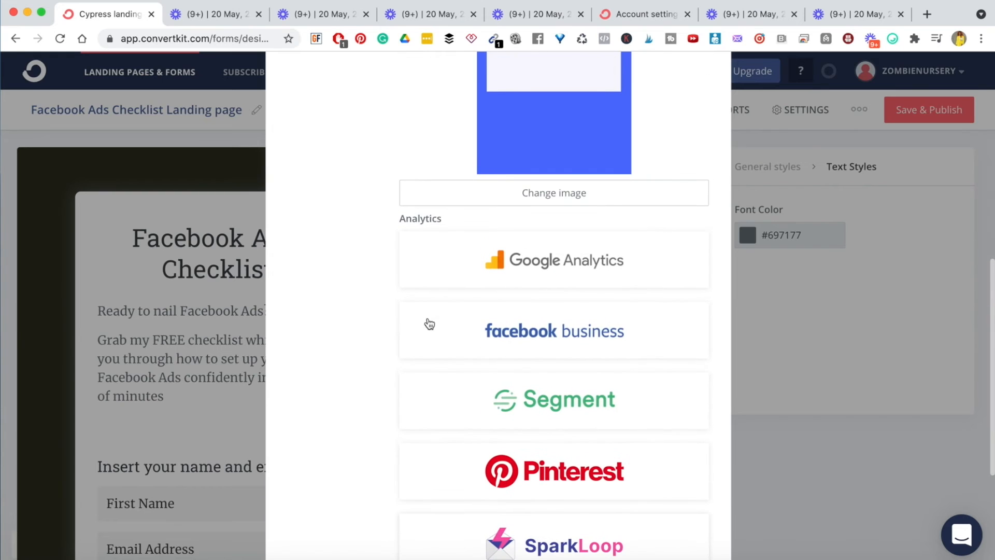
{"action": "scroll", "coordinate": [554, 392], "scroll_direction": "down", "scroll_amount": 5}
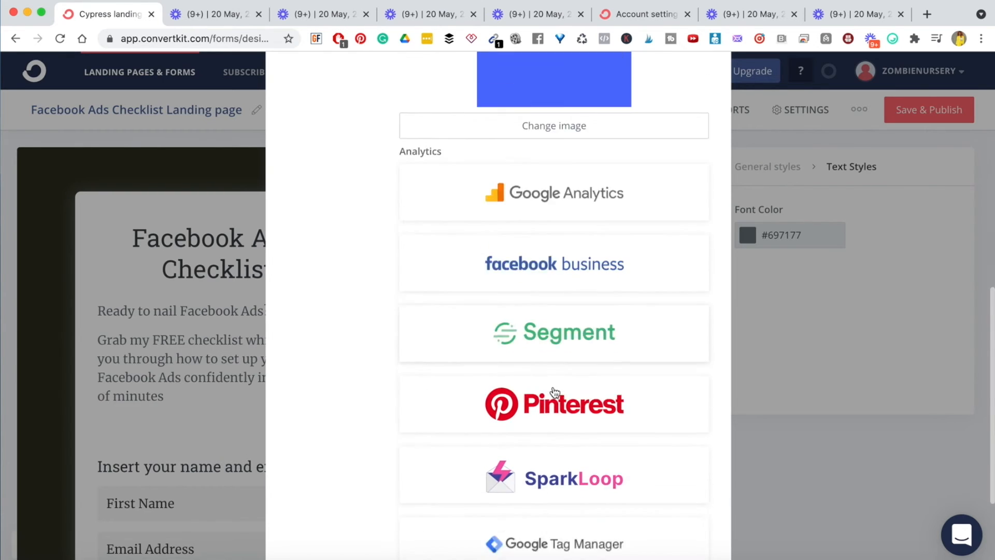
{"action": "left_click", "coordinate": [309, 487]}
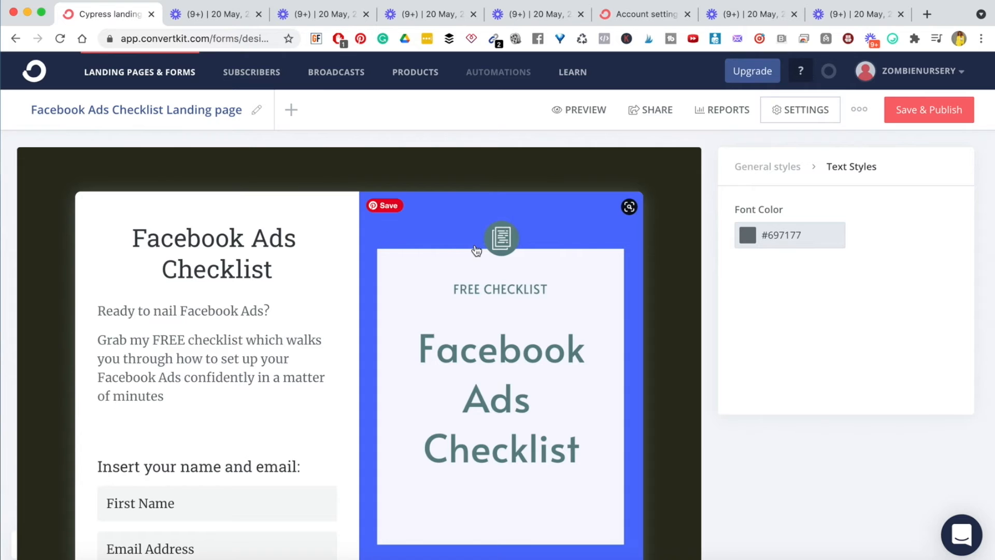
- Stay in the editor, save and publish the page, then view its reports: 0 visitors, 0 subscribers, 0%
{"action": "left_click", "coordinate": [718, 110]}
{"action": "left_click", "coordinate": [522, 202]}
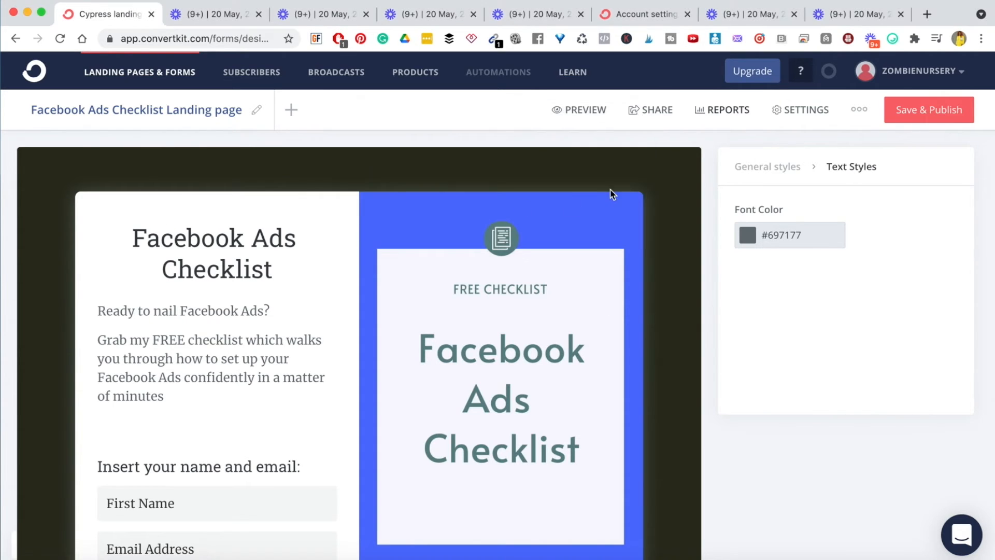
{"action": "left_click", "coordinate": [905, 116]}
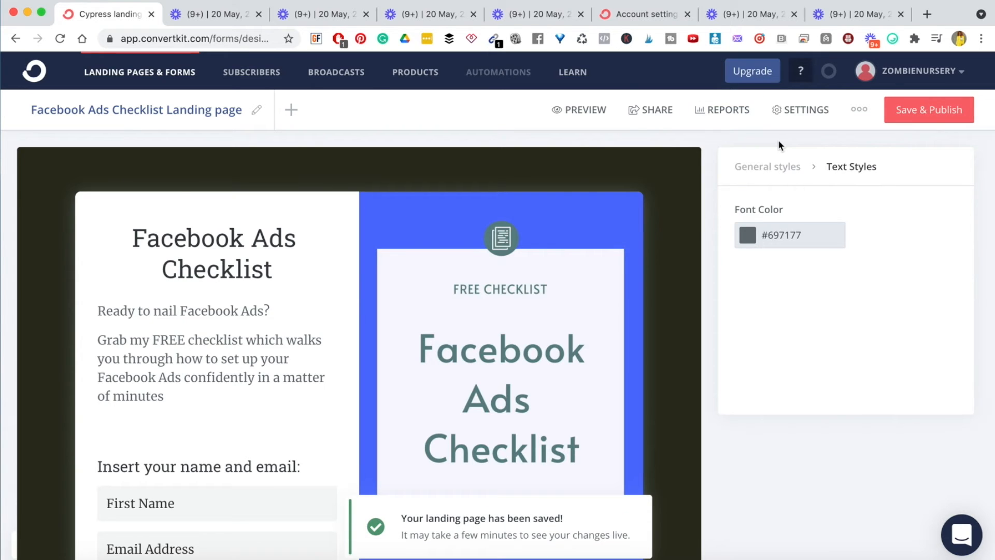
{"action": "left_click", "coordinate": [720, 113]}
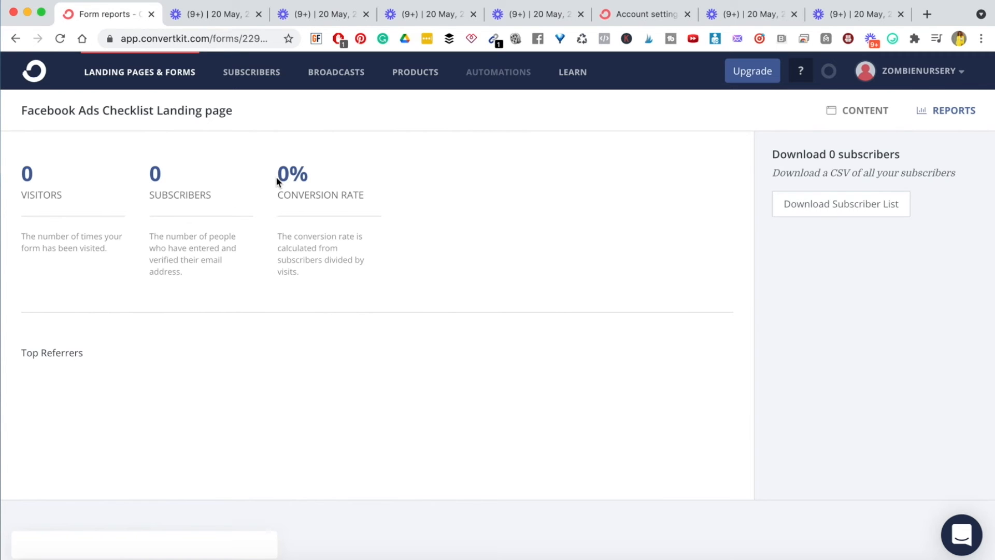
- Return from Reports to the landing page's CONTENT editor
{"action": "left_click", "coordinate": [850, 109]}
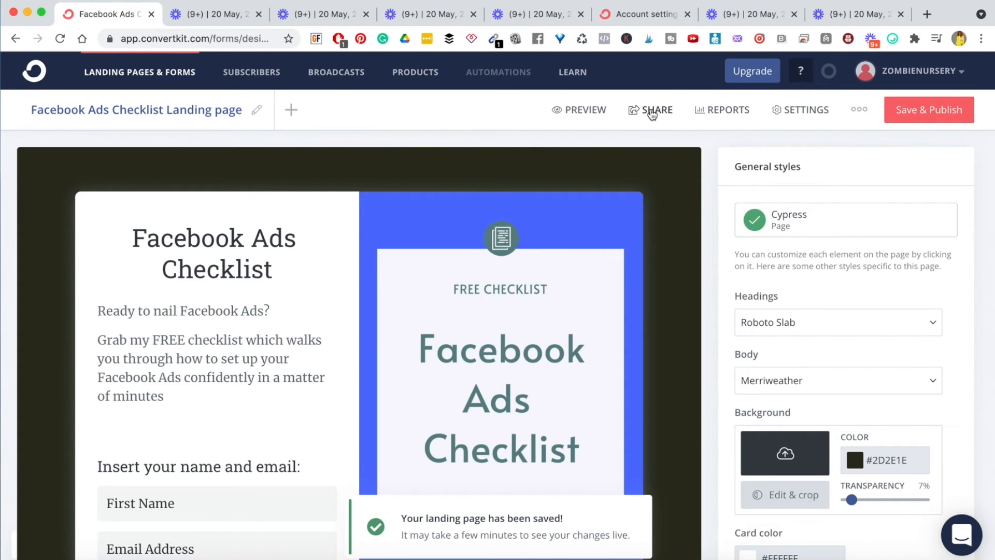
- Preview the Facebook Ads Checklist landing page full-screen, scrolling through it, then exit the preview
{"action": "left_click", "coordinate": [566, 111]}
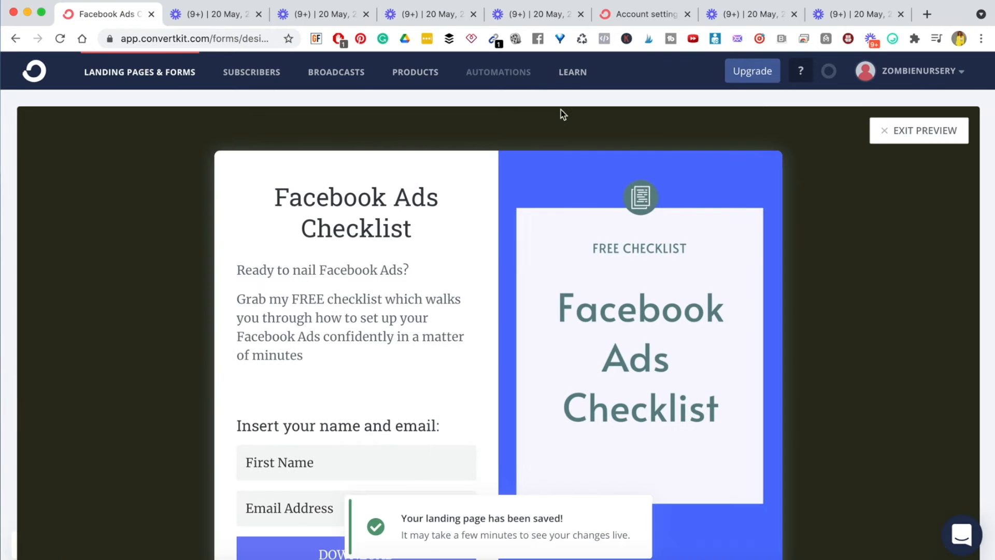
{"action": "scroll", "coordinate": [604, 337], "scroll_direction": "down", "scroll_amount": 1}
{"action": "scroll", "coordinate": [604, 337], "scroll_direction": "down", "scroll_amount": 5}
{"action": "scroll", "coordinate": [604, 335], "scroll_direction": "up", "scroll_amount": 5}
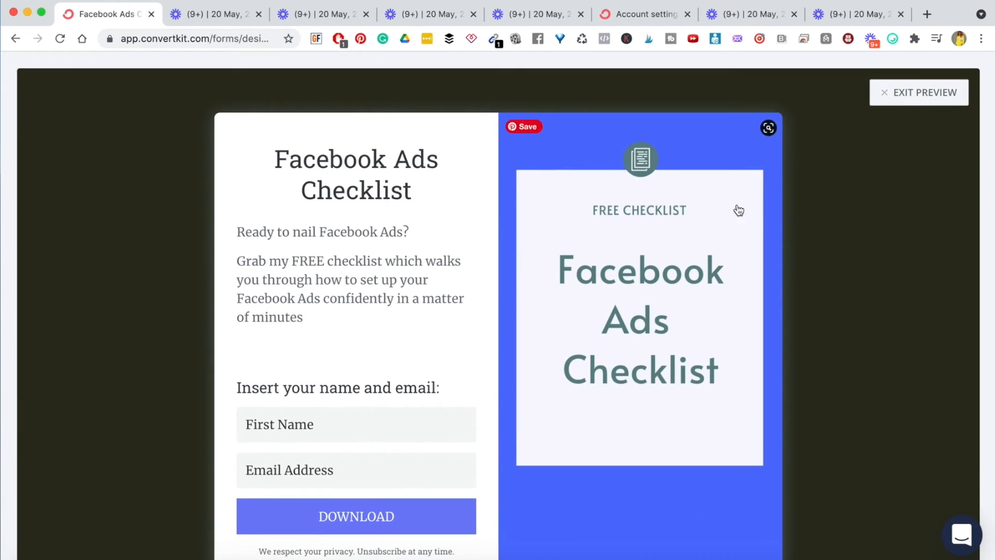
{"action": "left_click", "coordinate": [882, 93]}
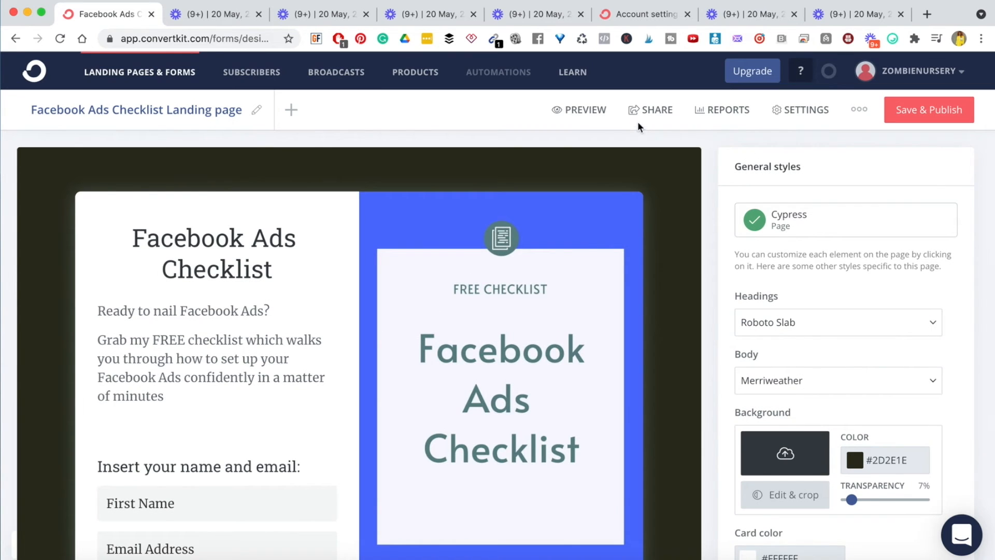
- Copy the page's share URL and load the live ck.page address in a new browser tab
{"action": "left_click", "coordinate": [643, 111]}
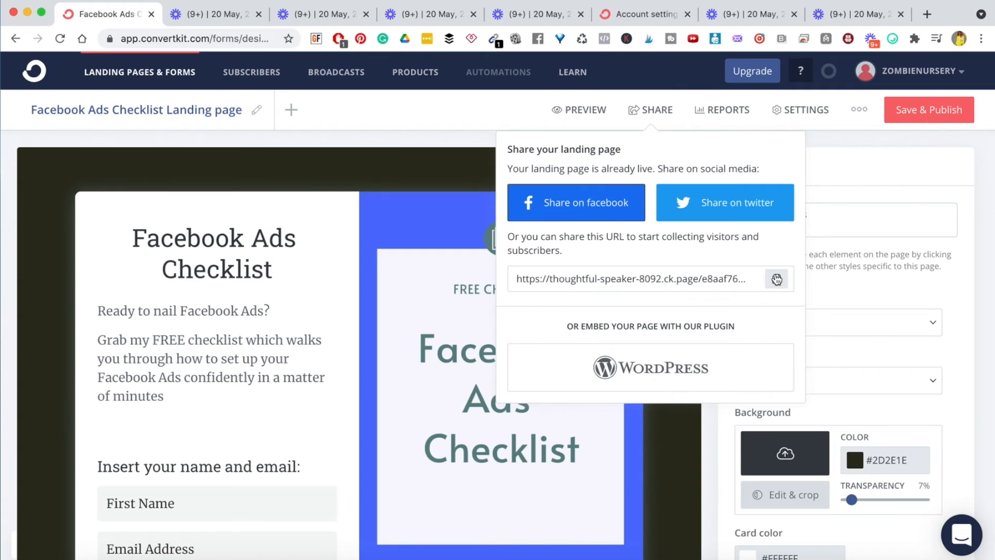
{"action": "left_click", "coordinate": [777, 279]}
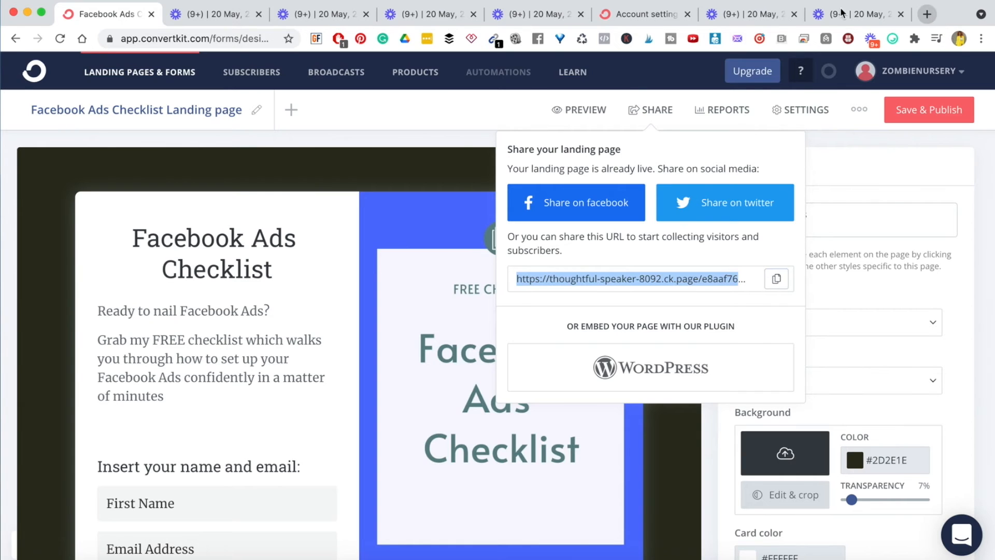
{"action": "left_click", "coordinate": [928, 14]}
{"action": "key", "text": "super+v"}
{"action": "key", "text": "Return"}
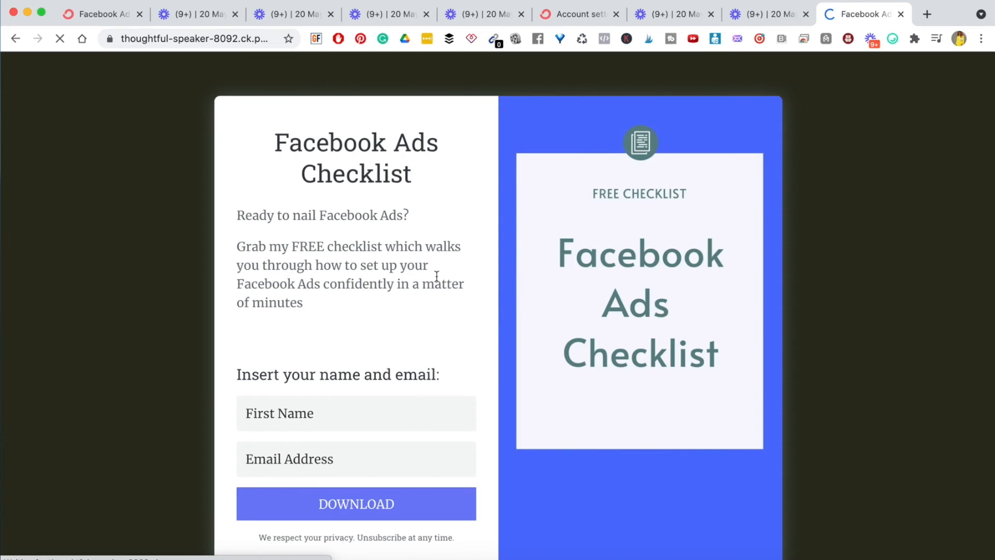
- Glance over the live page, then go back to the ConvertKit editor tab with its share options
{"action": "scroll", "coordinate": [438, 283], "scroll_direction": "down", "scroll_amount": 4}
{"action": "scroll", "coordinate": [440, 289], "scroll_direction": "up", "scroll_amount": 4}
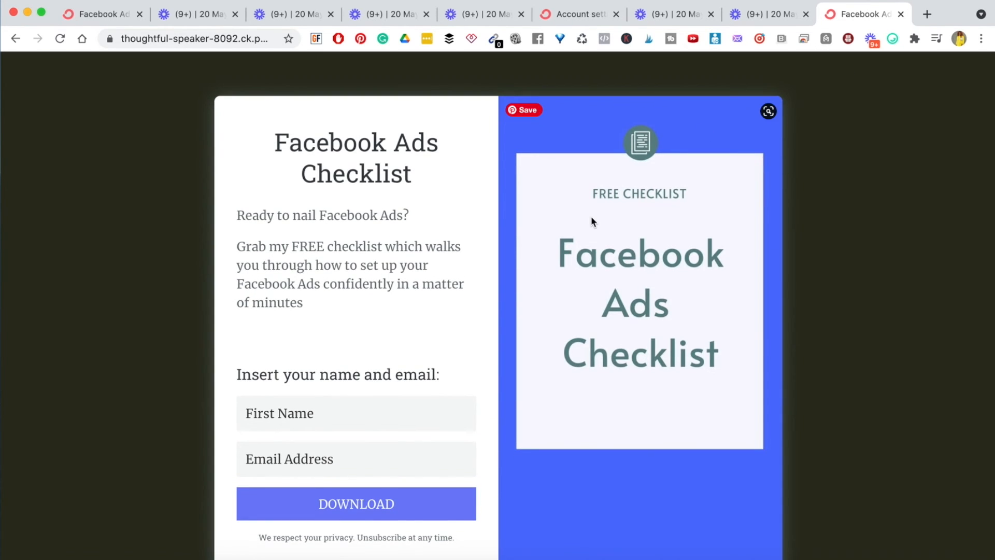
{"action": "left_click", "coordinate": [95, 15]}
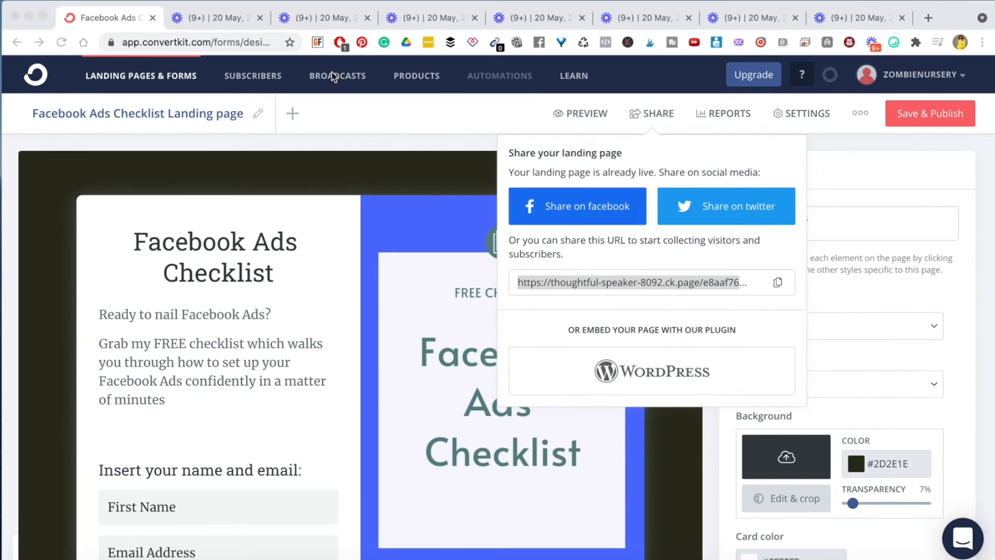
- Dismiss the share options and go to the Broadcasts page, which lists 0 broadcasts
{"action": "left_click", "coordinate": [368, 164]}
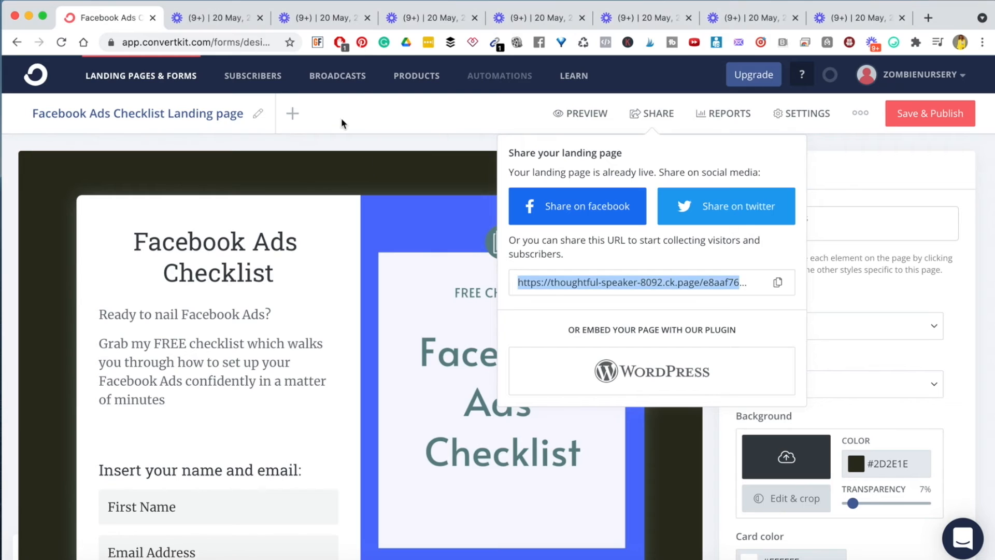
{"action": "left_click", "coordinate": [375, 133]}
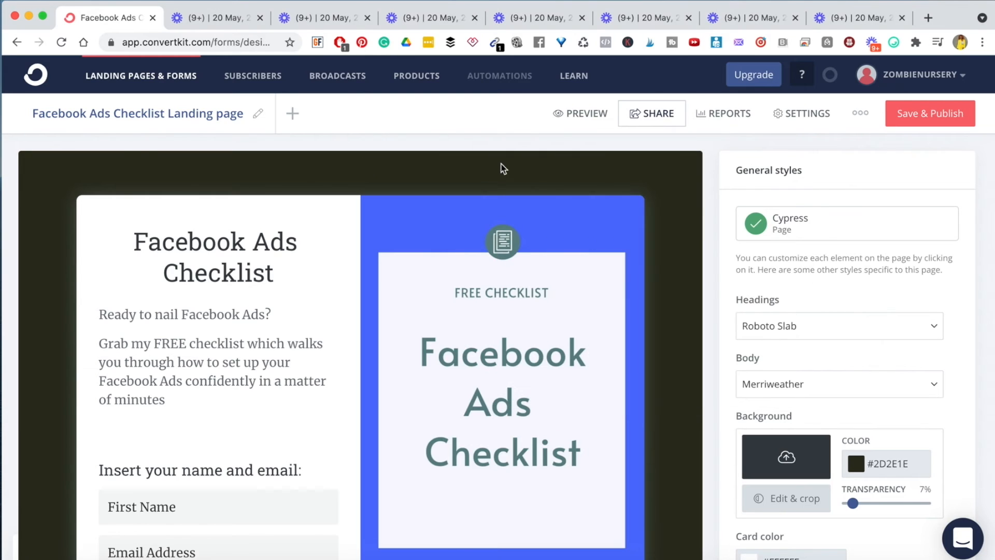
{"action": "left_click", "coordinate": [328, 78]}
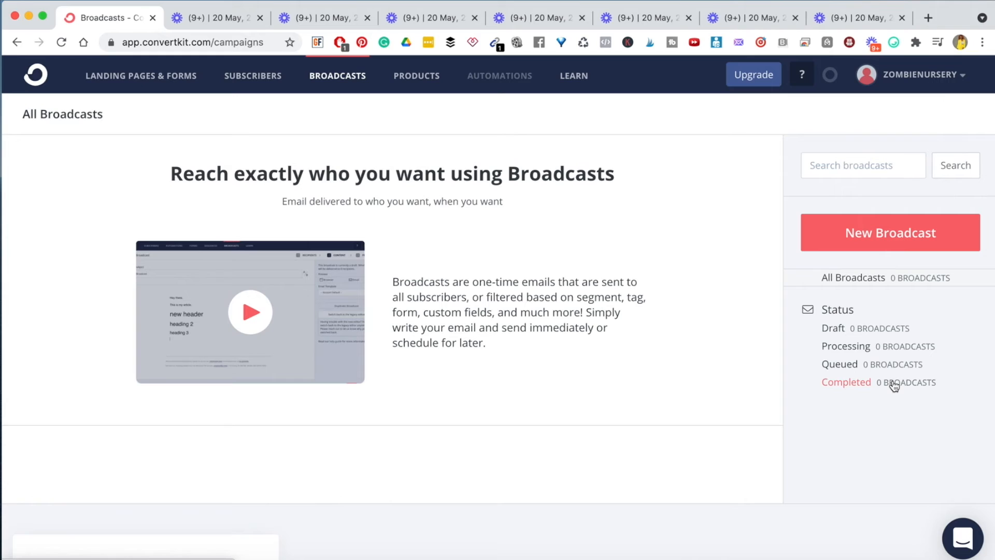
- Start a new broadcast with the second sending address as the From address
{"action": "left_click", "coordinate": [880, 237]}
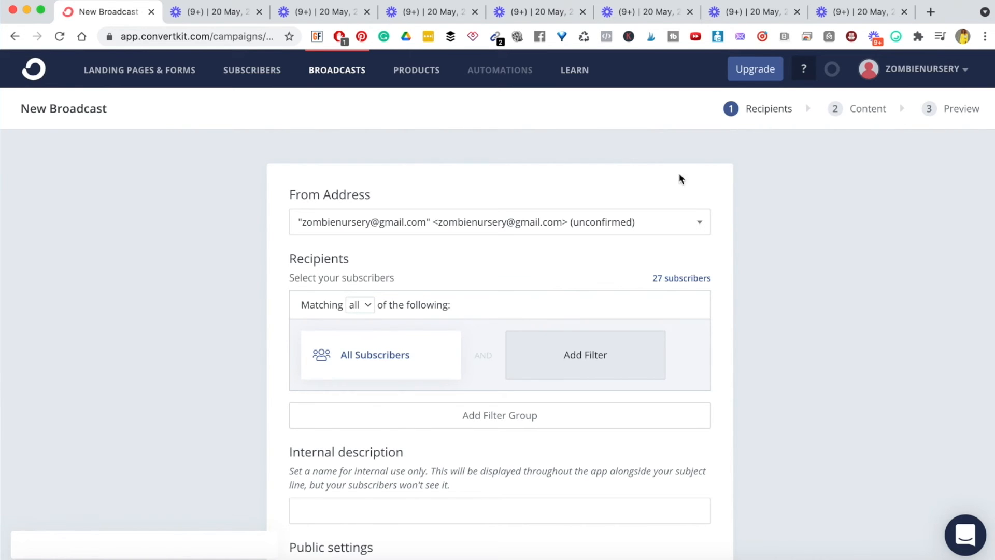
{"action": "scroll", "coordinate": [419, 287], "scroll_direction": "down", "scroll_amount": 3}
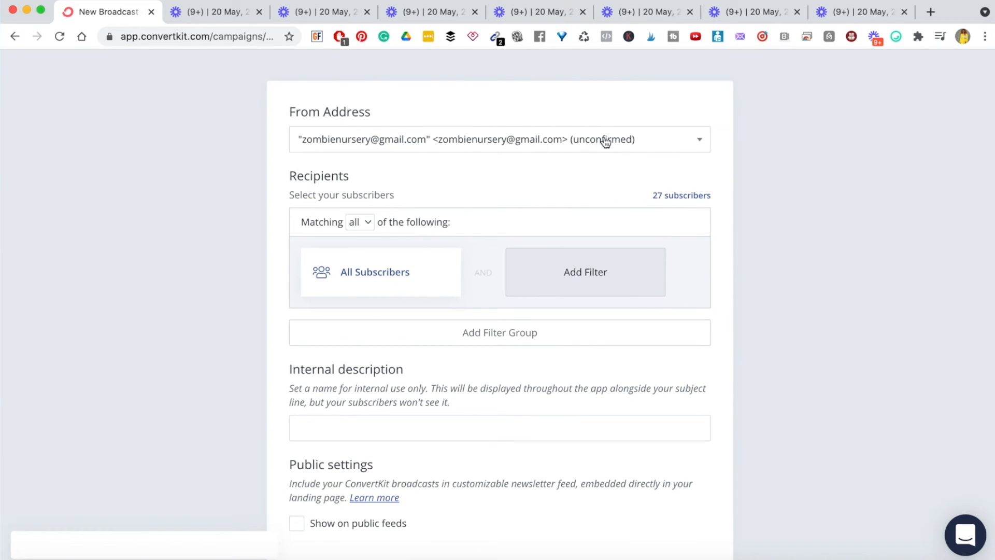
{"action": "left_click", "coordinate": [702, 145]}
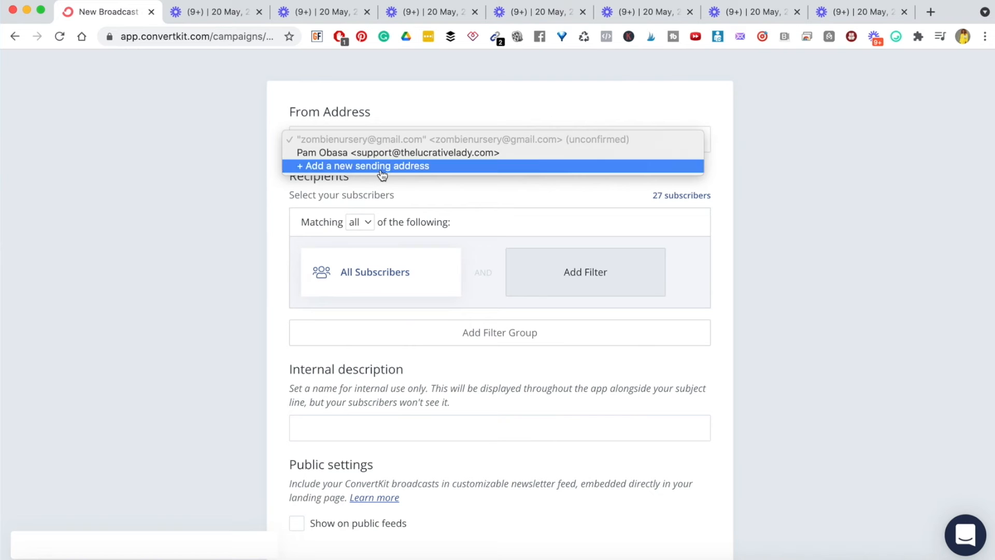
{"action": "left_click", "coordinate": [367, 154]}
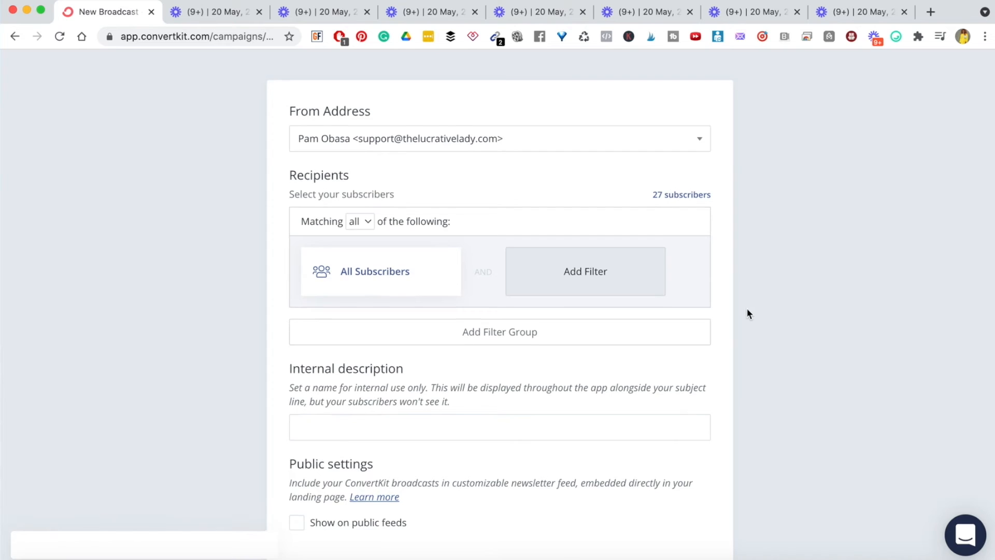
- Edit the All Subscribers recipient filter (27 subscribers) and review the available filter types
{"action": "scroll", "coordinate": [748, 308], "scroll_direction": "down", "scroll_amount": 2}
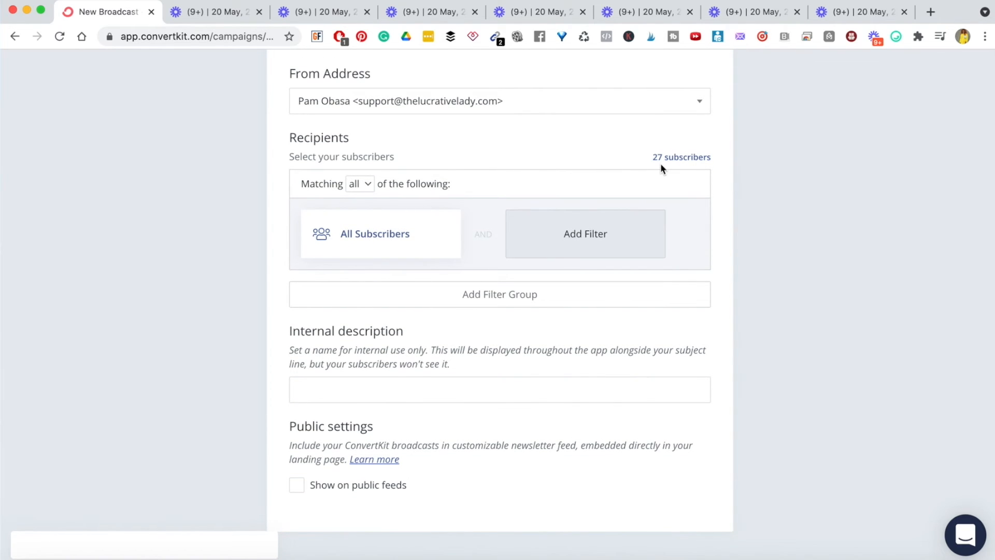
{"action": "scroll", "coordinate": [661, 164], "scroll_direction": "down", "scroll_amount": 1}
{"action": "mouse_move", "coordinate": [349, 206]}
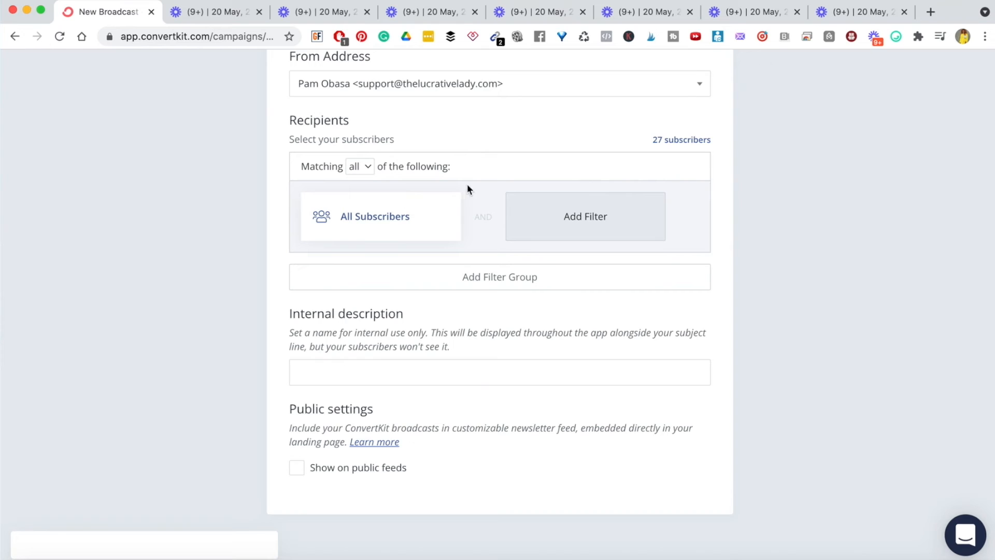
{"action": "scroll", "coordinate": [382, 216], "scroll_direction": "down", "scroll_amount": 1}
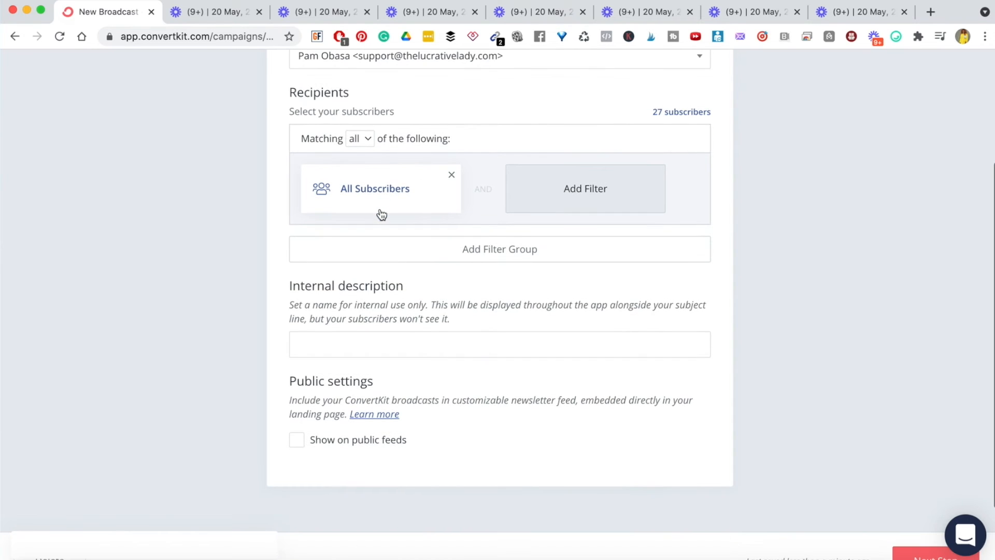
{"action": "left_click", "coordinate": [362, 188]}
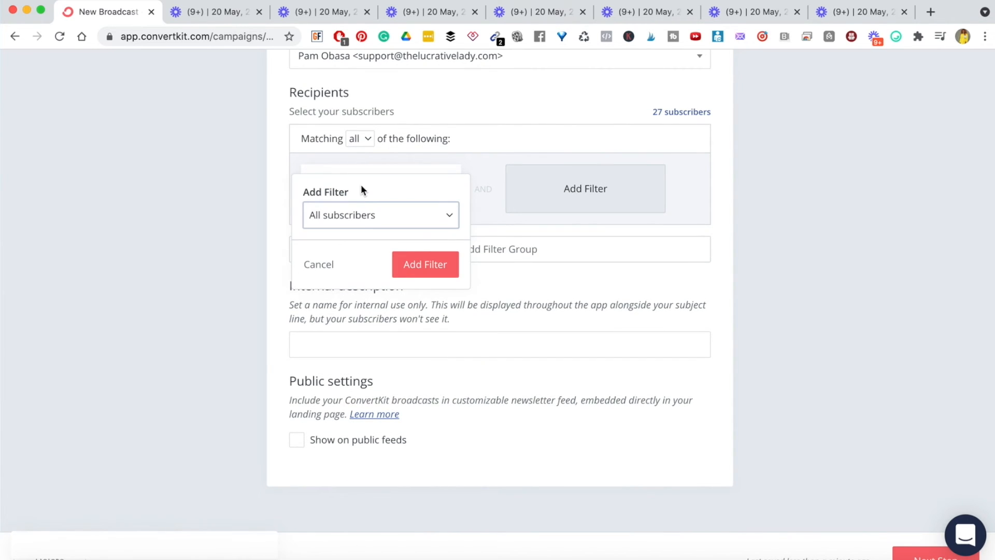
{"action": "left_click", "coordinate": [447, 219]}
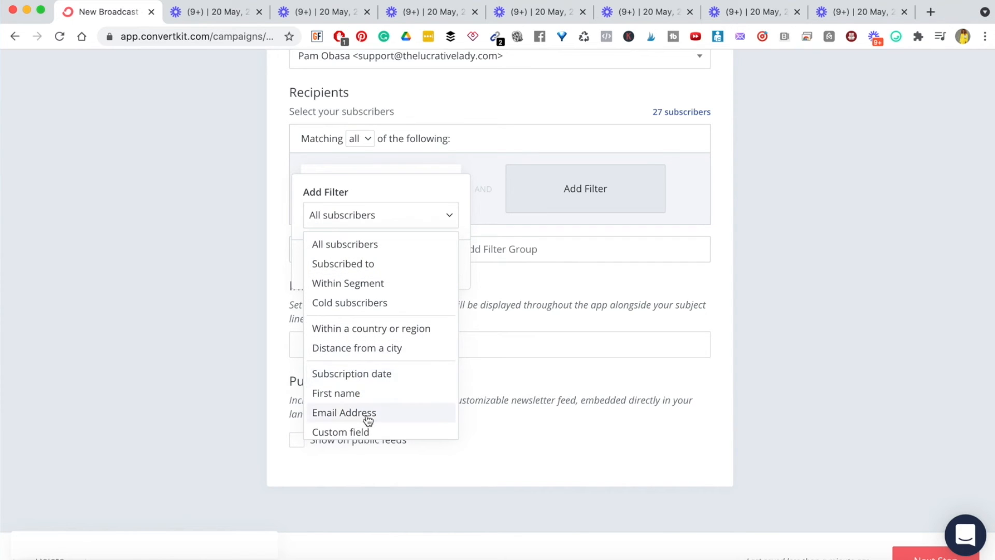
{"action": "scroll", "coordinate": [366, 315], "scroll_direction": "down", "scroll_amount": 1}
{"action": "scroll", "coordinate": [366, 314], "scroll_direction": "up", "scroll_amount": 1}
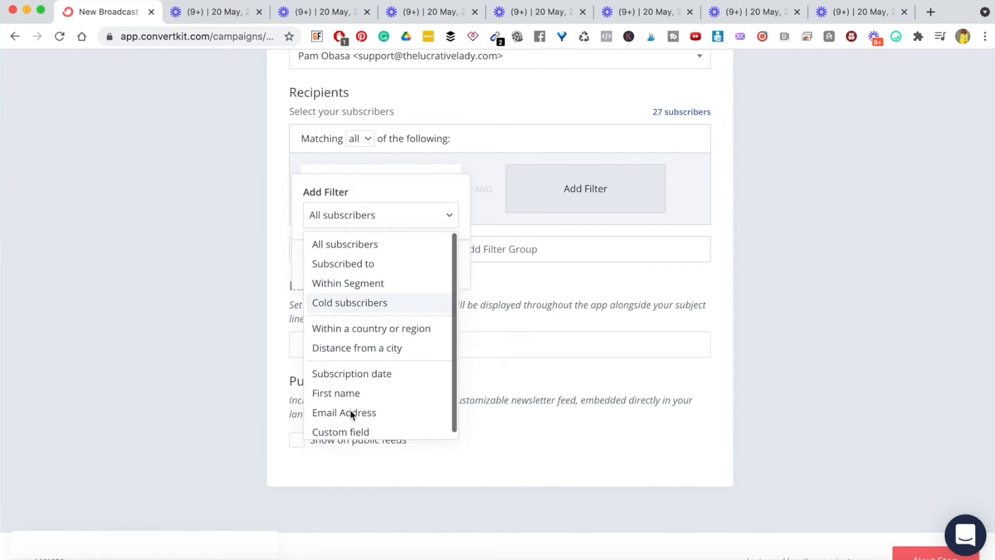
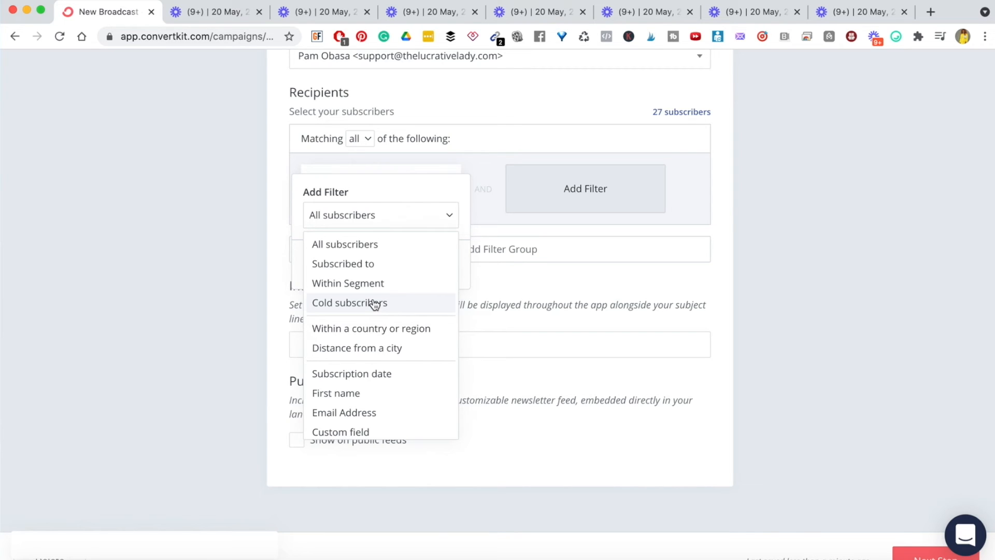
- Filter broadcast recipients to subscribers of the Facebook Ads Checklist Landing page form
{"action": "scroll", "coordinate": [375, 304], "scroll_direction": "down", "scroll_amount": 1}
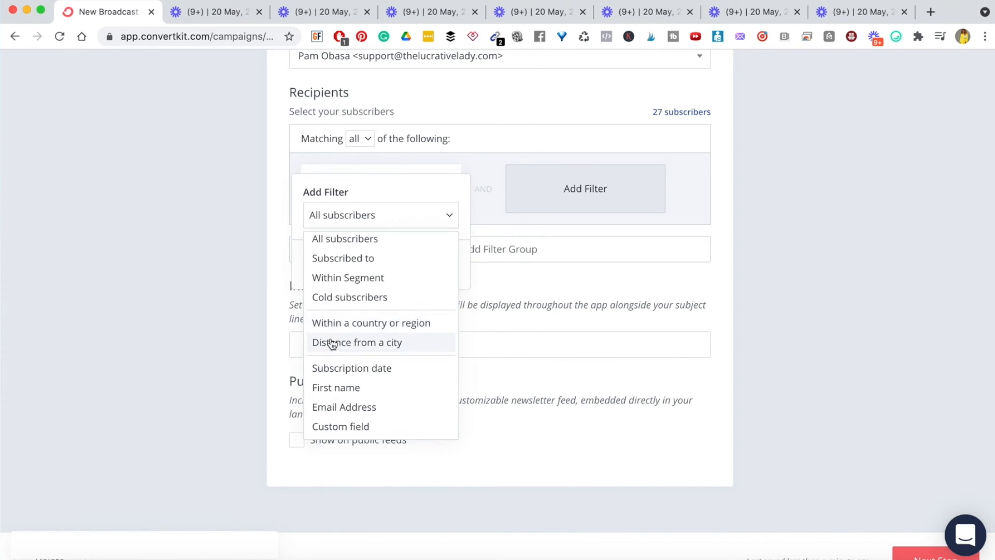
{"action": "scroll", "coordinate": [339, 350], "scroll_direction": "down", "scroll_amount": 2}
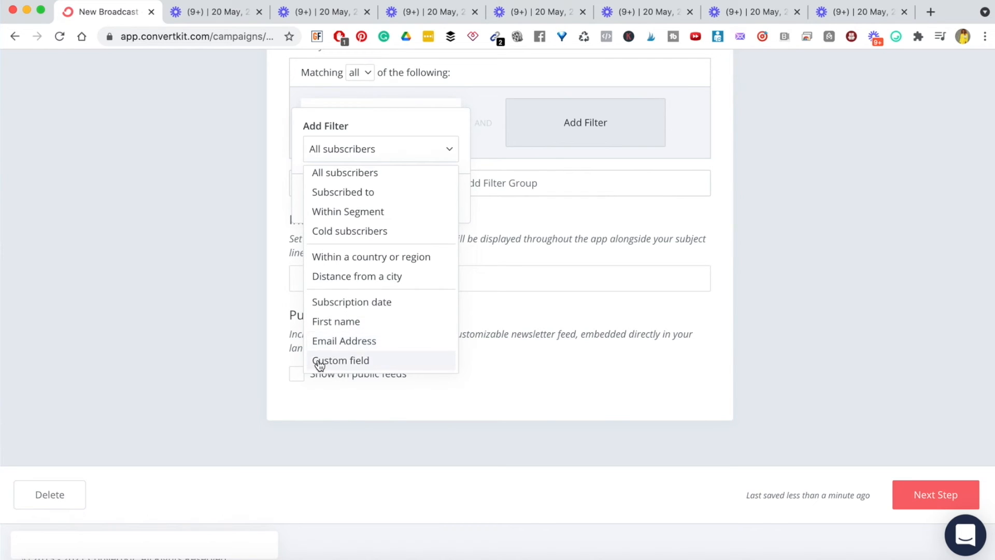
{"action": "scroll", "coordinate": [372, 291], "scroll_direction": "up", "scroll_amount": 1}
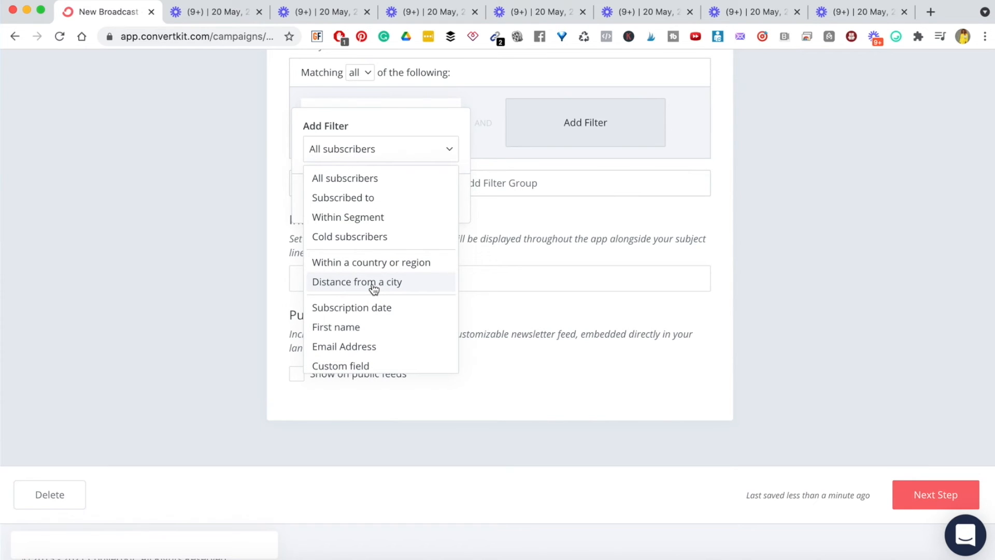
{"action": "left_click", "coordinate": [358, 197]}
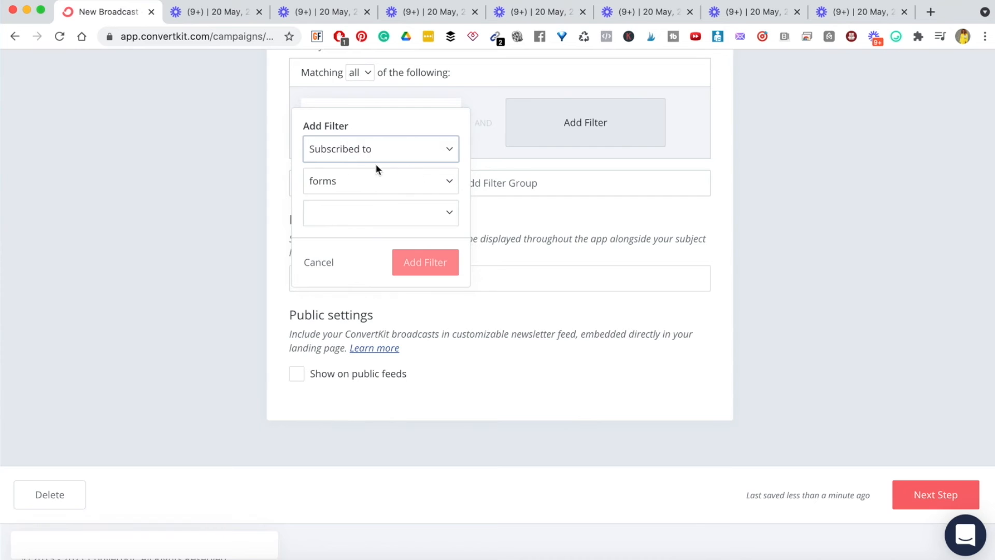
{"action": "scroll", "coordinate": [366, 162], "scroll_direction": "up", "scroll_amount": 1}
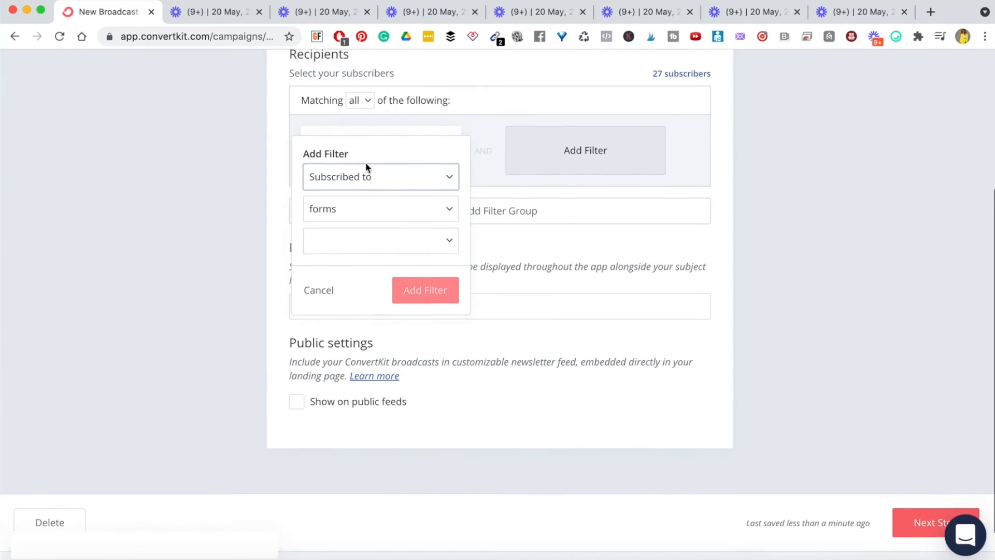
{"action": "left_click", "coordinate": [449, 214]}
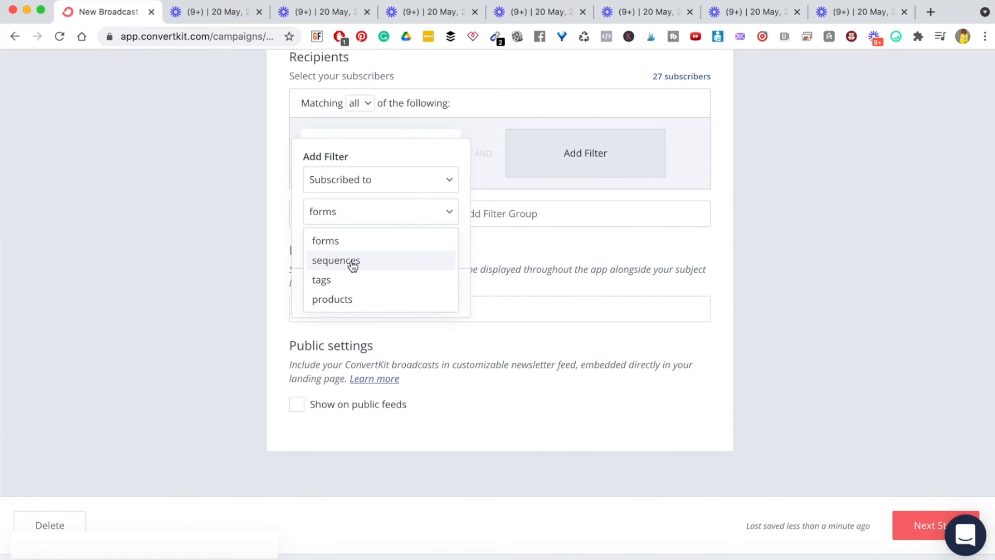
{"action": "left_click", "coordinate": [335, 244]}
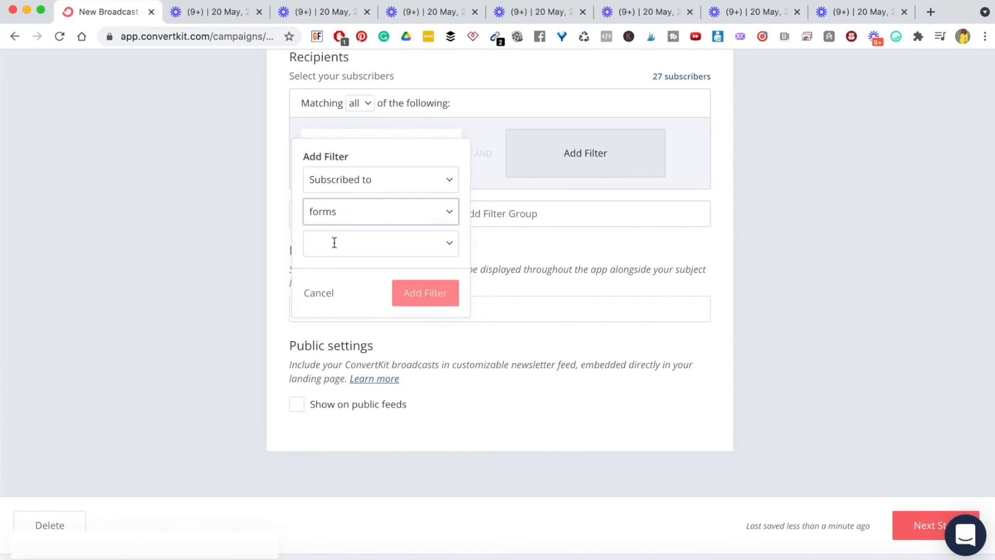
{"action": "left_click", "coordinate": [452, 246]}
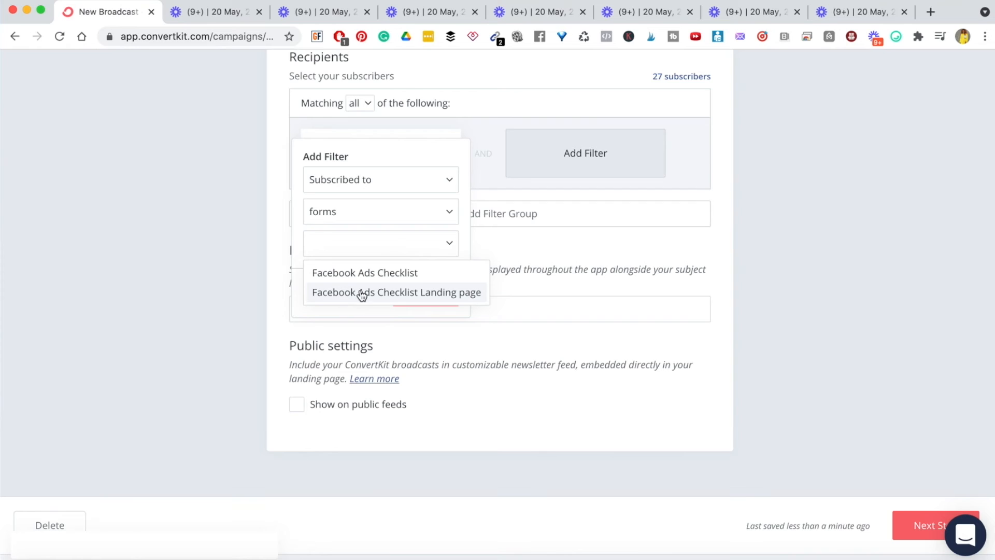
{"action": "left_click", "coordinate": [422, 294]}
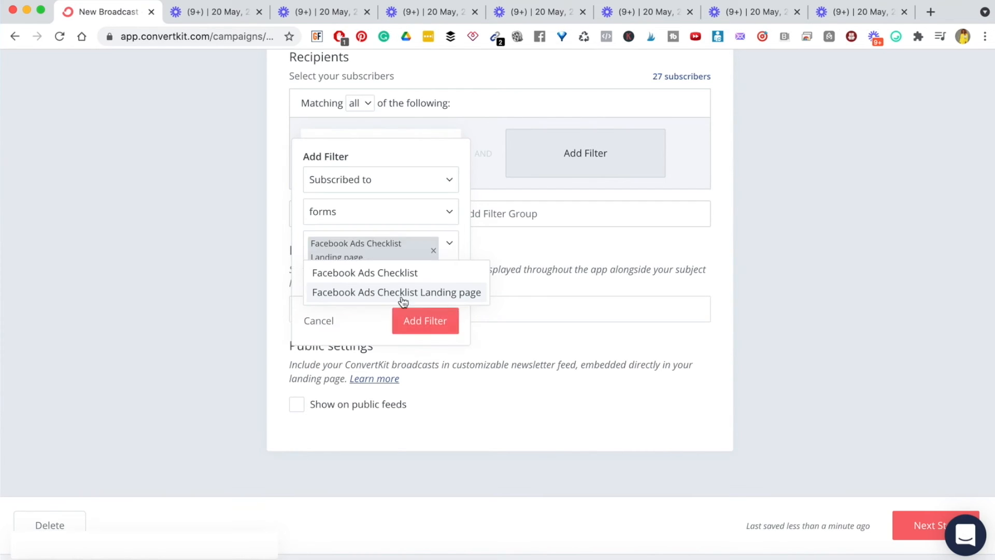
{"action": "left_click", "coordinate": [427, 323]}
- Check the resulting 0-subscriber count, then remove the Facebook Ads Checklist Landing page filter
{"action": "scroll", "coordinate": [516, 253], "scroll_direction": "up", "scroll_amount": 2}
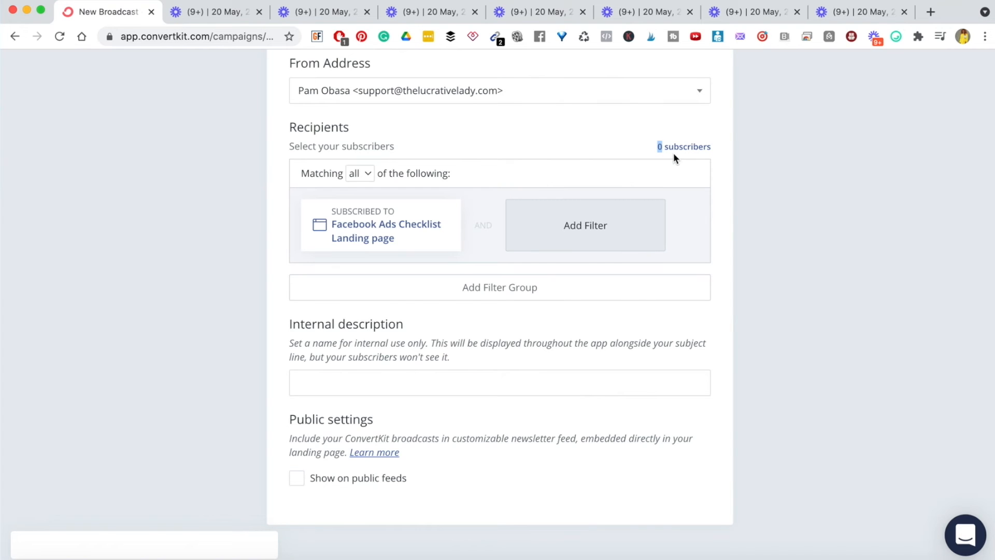
{"action": "left_click", "coordinate": [663, 144]}
{"action": "triple_click", "coordinate": [656, 144]}
{"action": "left_click", "coordinate": [673, 145]}
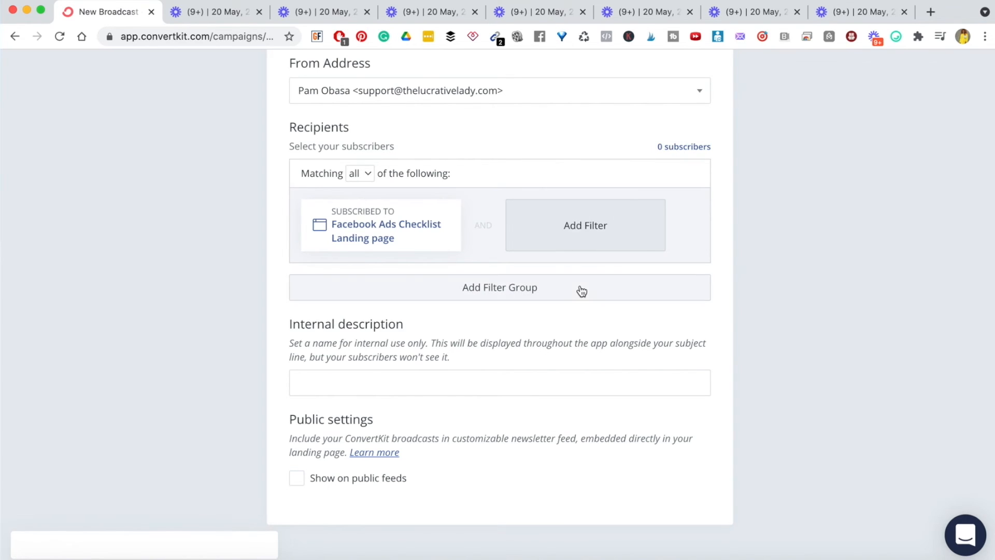
{"action": "scroll", "coordinate": [581, 291], "scroll_direction": "down", "scroll_amount": 1}
{"action": "mouse_move", "coordinate": [361, 202]}
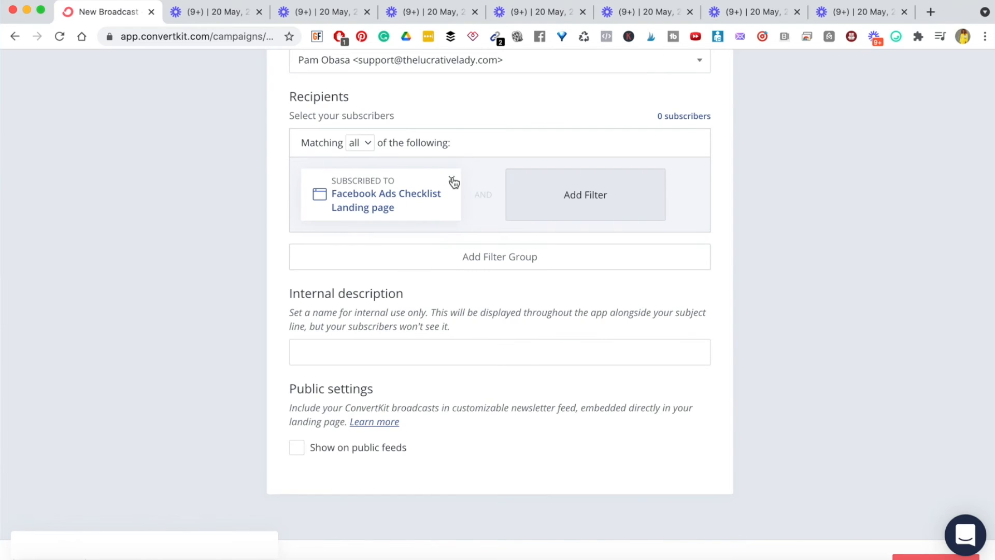
{"action": "left_click", "coordinate": [453, 180]}
- Add an All subscribers filter and a second filter group set to match none
{"action": "left_click", "coordinate": [356, 186]}
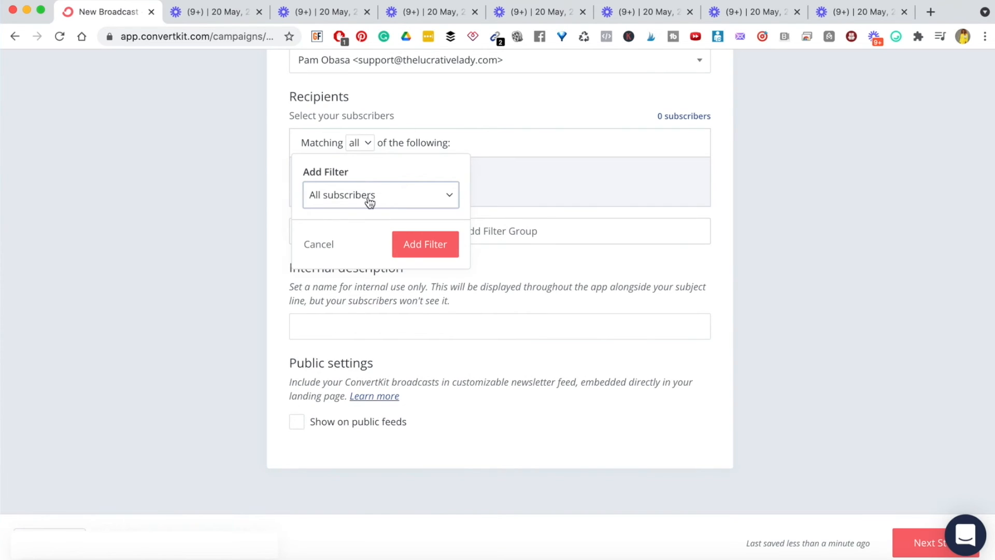
{"action": "left_click", "coordinate": [413, 253]}
{"action": "mouse_move", "coordinate": [392, 191]}
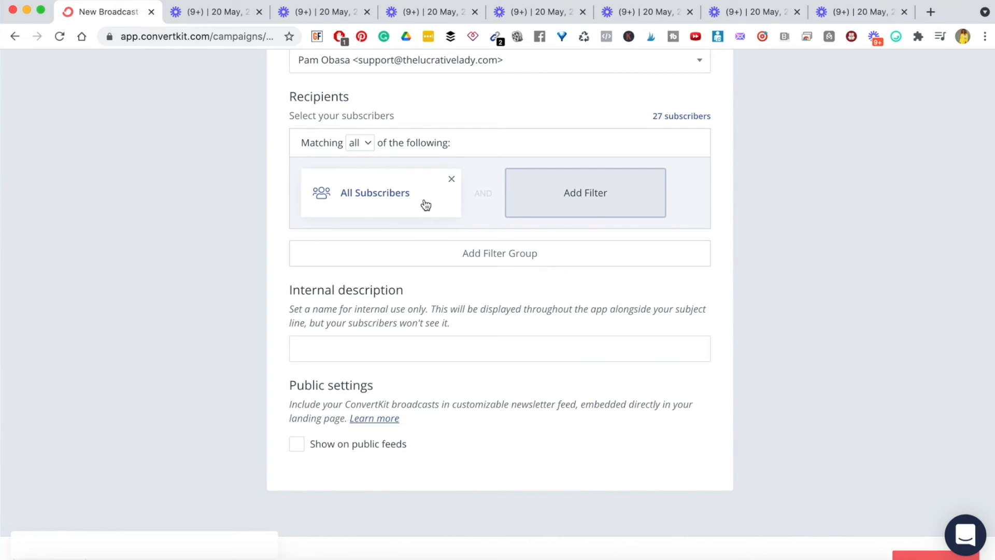
{"action": "left_click", "coordinate": [515, 253]}
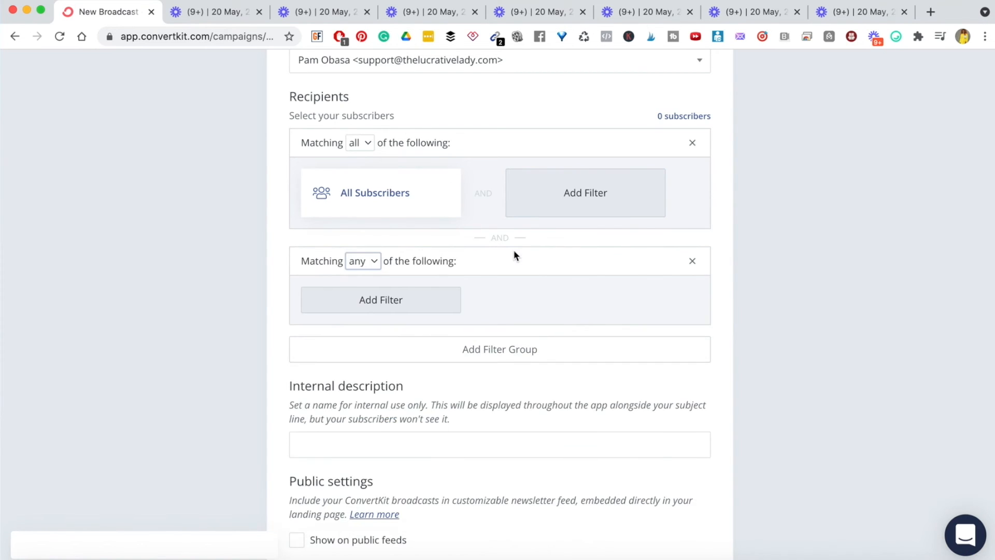
{"action": "scroll", "coordinate": [385, 279], "scroll_direction": "down", "scroll_amount": 1}
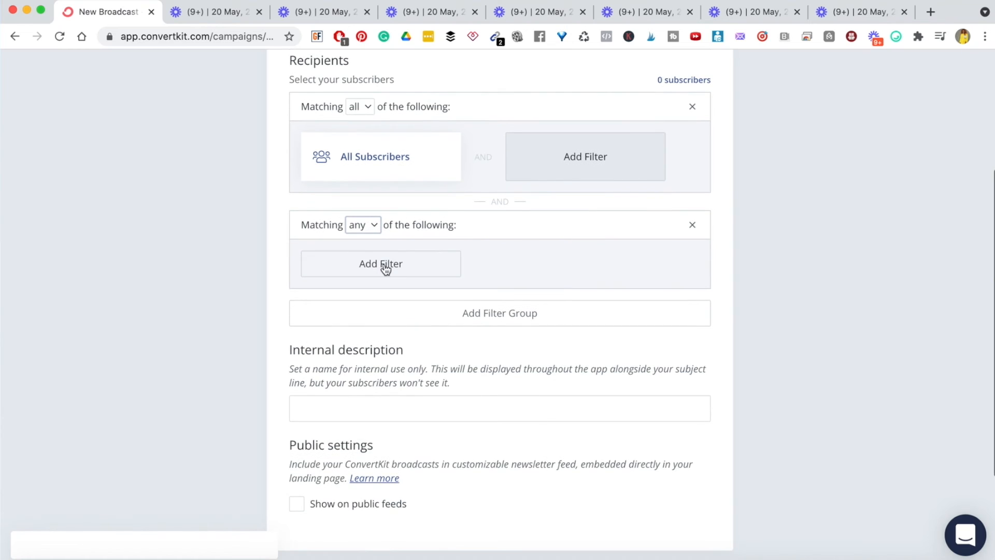
{"action": "left_click", "coordinate": [373, 227]}
{"action": "left_click", "coordinate": [366, 288]}
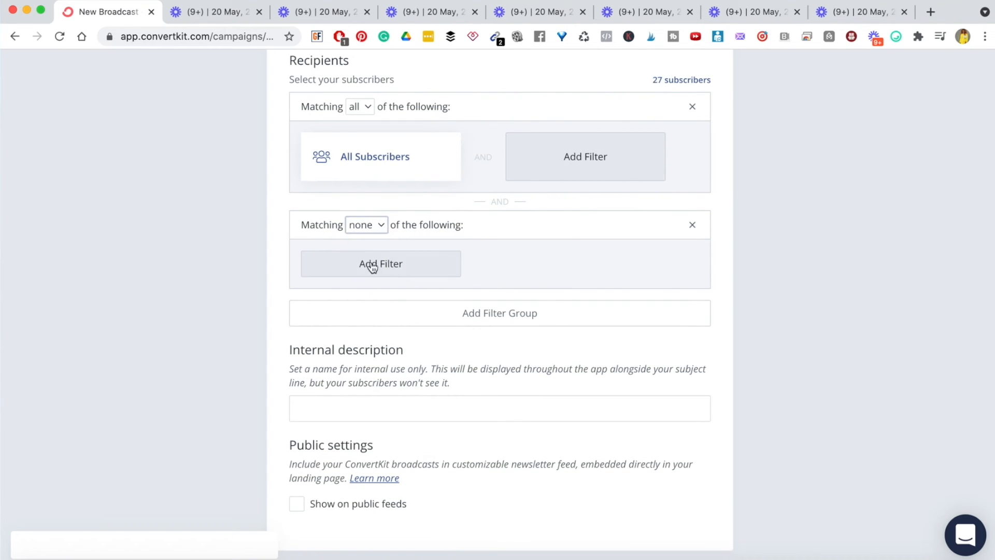
- In the second group, exclude subscribers of the Facebook Ads Checklist form
{"action": "left_click", "coordinate": [360, 268]}
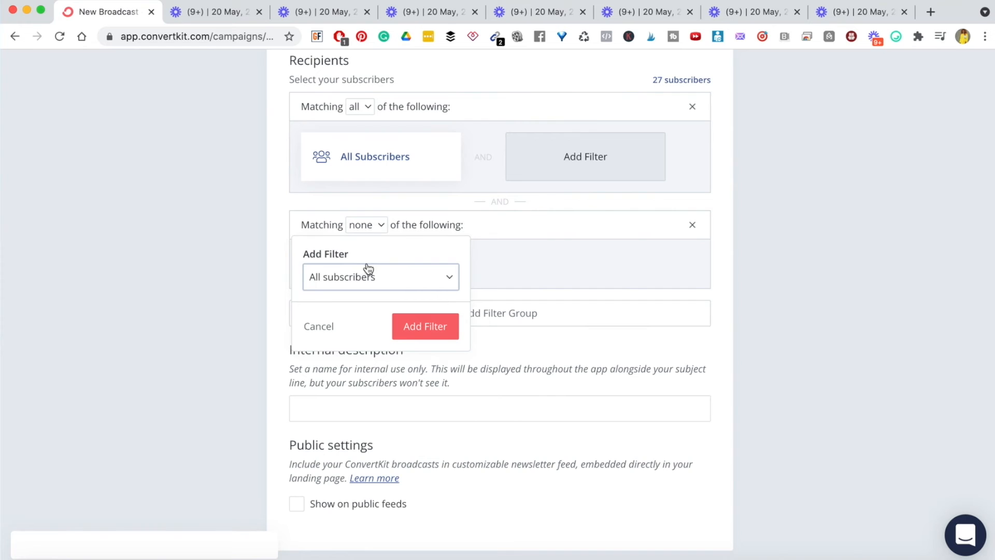
{"action": "scroll", "coordinate": [361, 228], "scroll_direction": "up", "scroll_amount": 1}
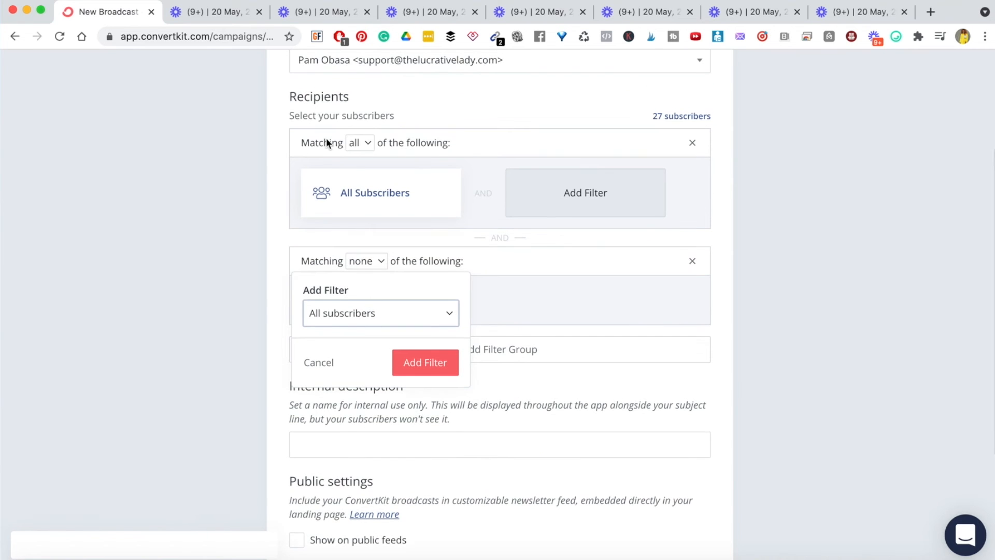
{"action": "scroll", "coordinate": [392, 198], "scroll_direction": "down", "scroll_amount": 1}
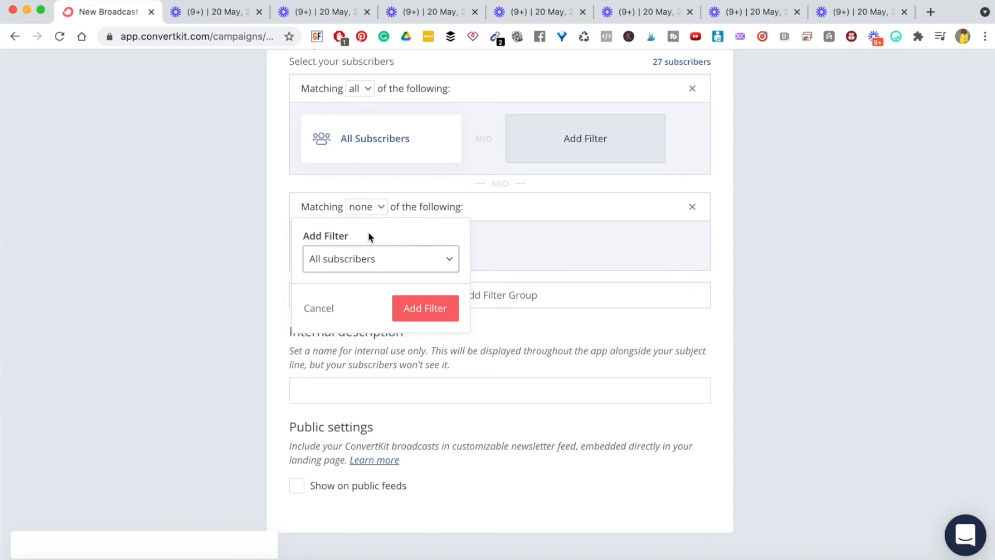
{"action": "left_click", "coordinate": [450, 262]}
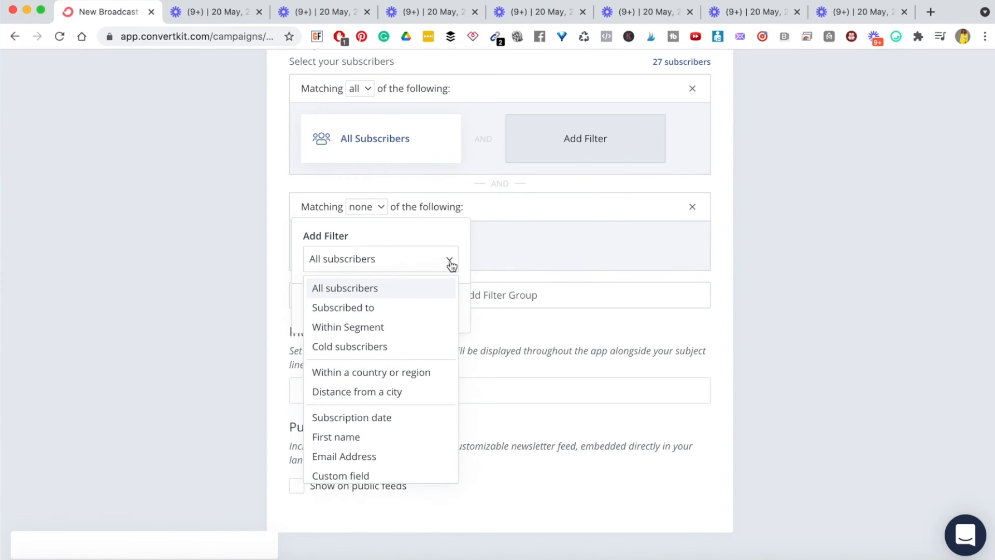
{"action": "left_click", "coordinate": [352, 308]}
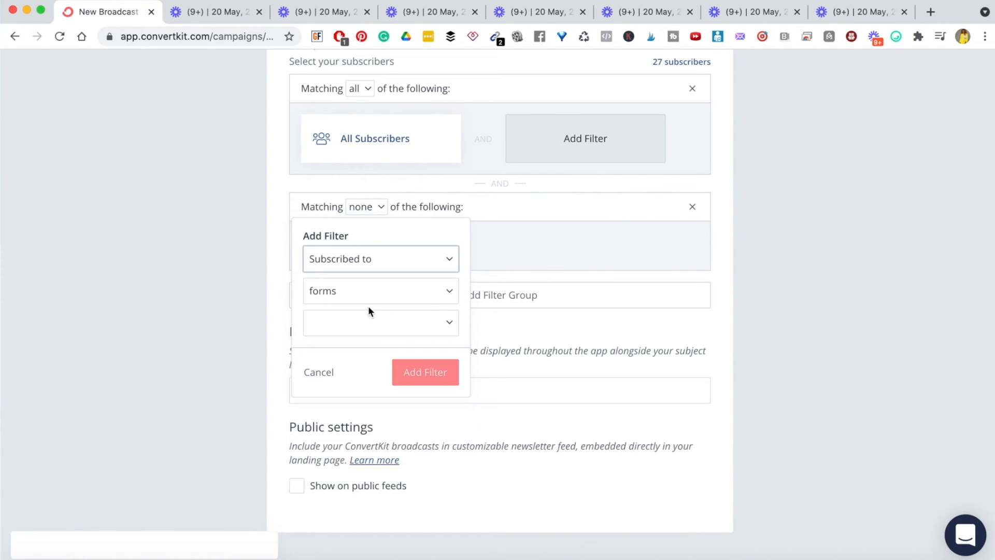
{"action": "left_click", "coordinate": [451, 325]}
{"action": "left_click", "coordinate": [396, 352]}
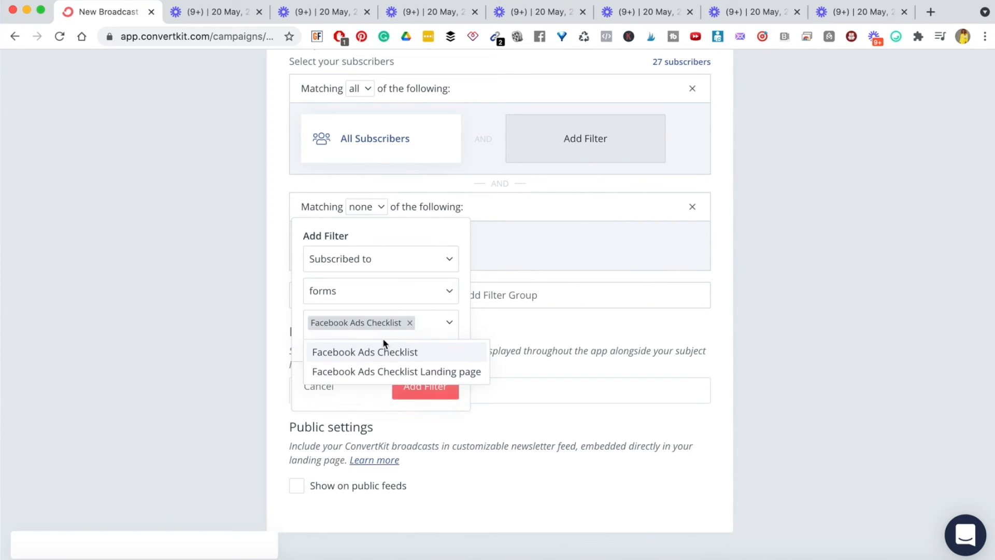
{"action": "left_click", "coordinate": [465, 331]}
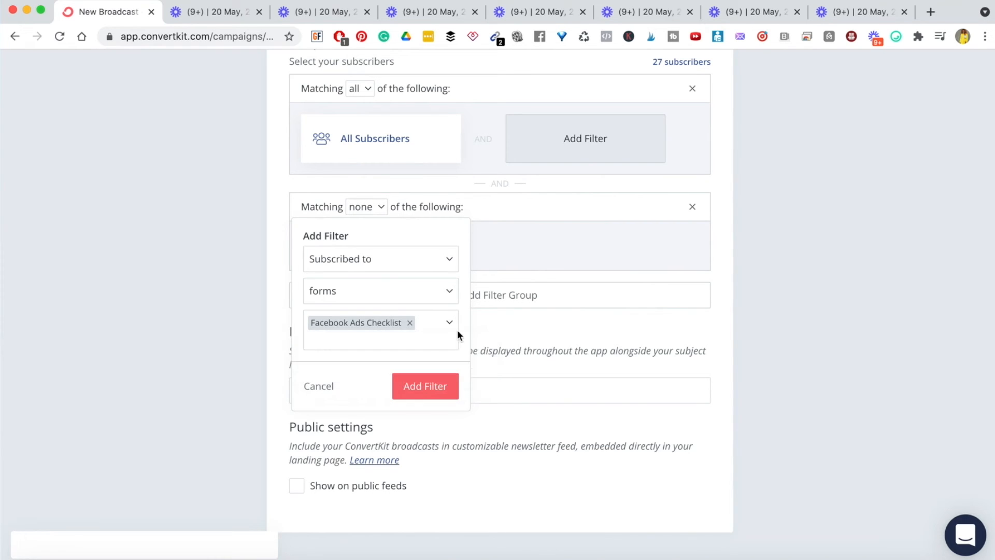
{"action": "left_click", "coordinate": [411, 389]}
- Add and then remove an empty third filter group, leaving 27 recipients
{"action": "scroll", "coordinate": [459, 303], "scroll_direction": "up", "scroll_amount": 2}
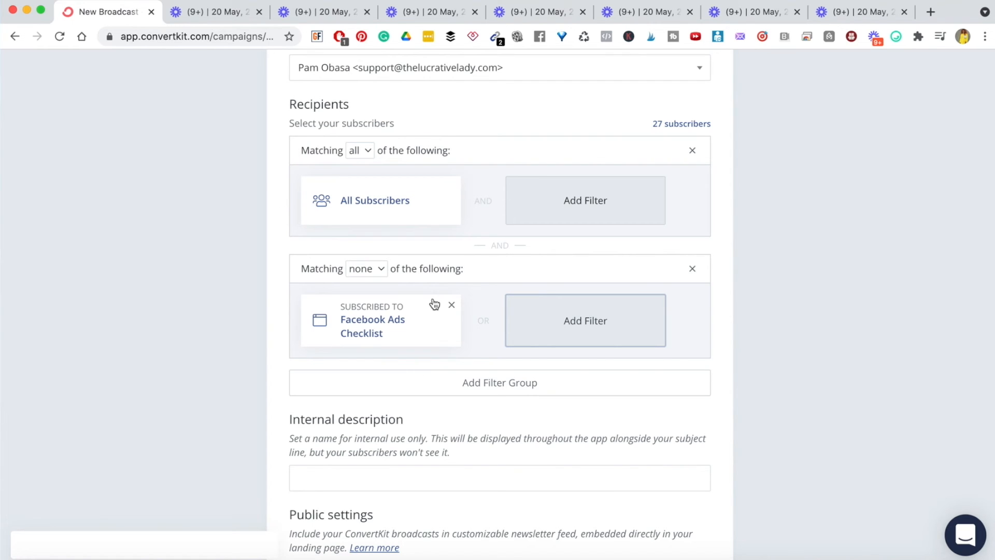
{"action": "scroll", "coordinate": [435, 407], "scroll_direction": "down", "scroll_amount": 1}
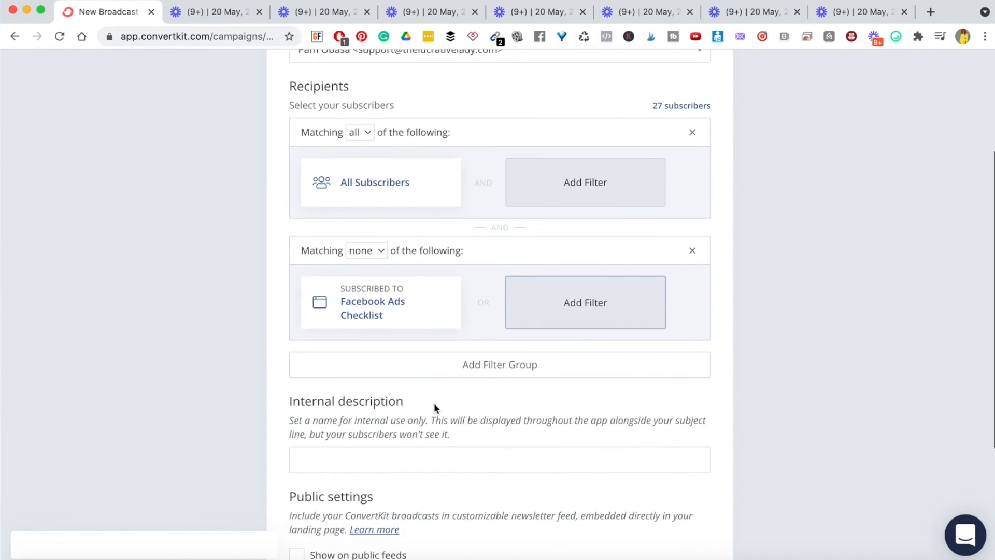
{"action": "left_click", "coordinate": [503, 367]}
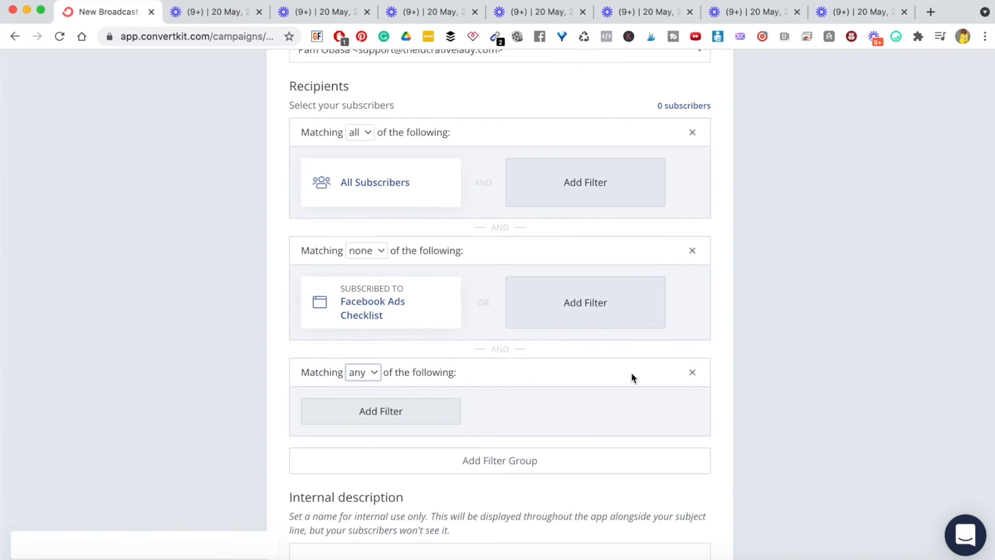
{"action": "left_click", "coordinate": [693, 372]}
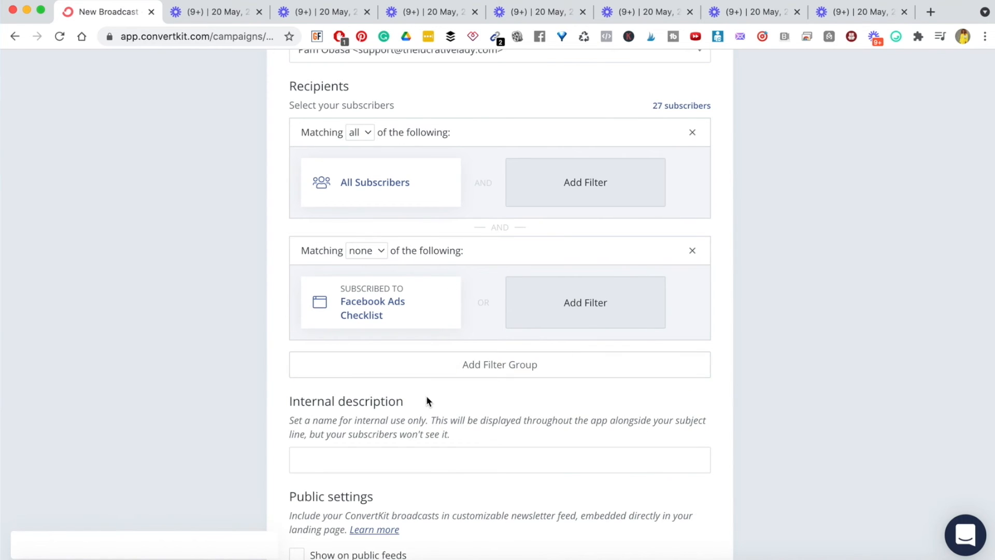
{"action": "scroll", "coordinate": [426, 396], "scroll_direction": "down", "scroll_amount": 5}
{"action": "left_click", "coordinate": [345, 260]}
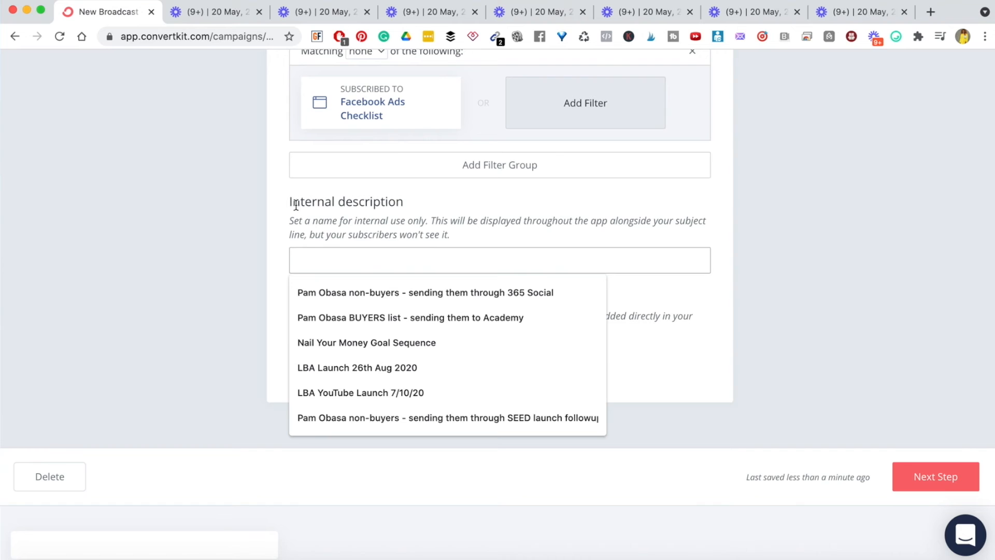
- Set the broadcast's internal description to 'Facebook Ads Checklist email', fixing the typo
{"action": "left_click", "coordinate": [241, 289]}
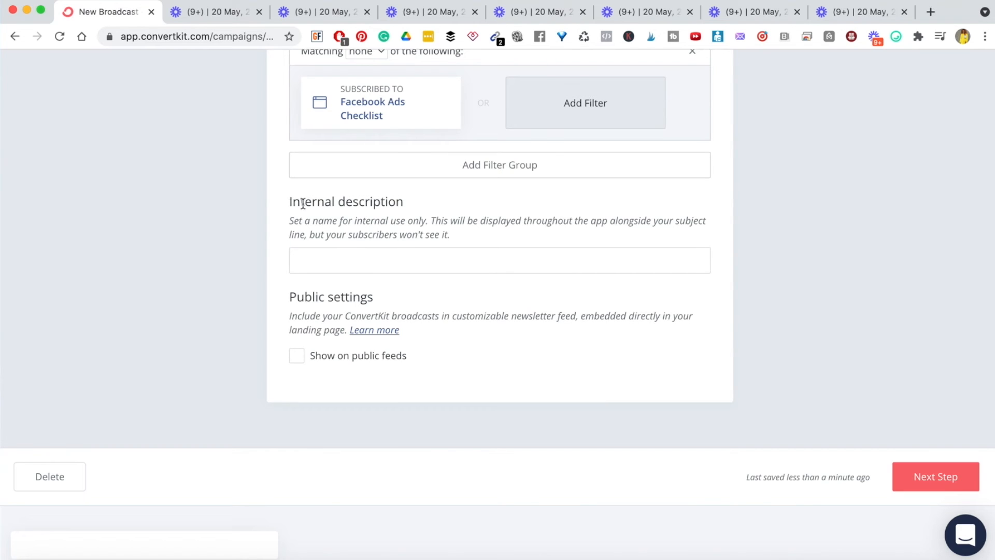
{"action": "triple_click", "coordinate": [348, 231]}
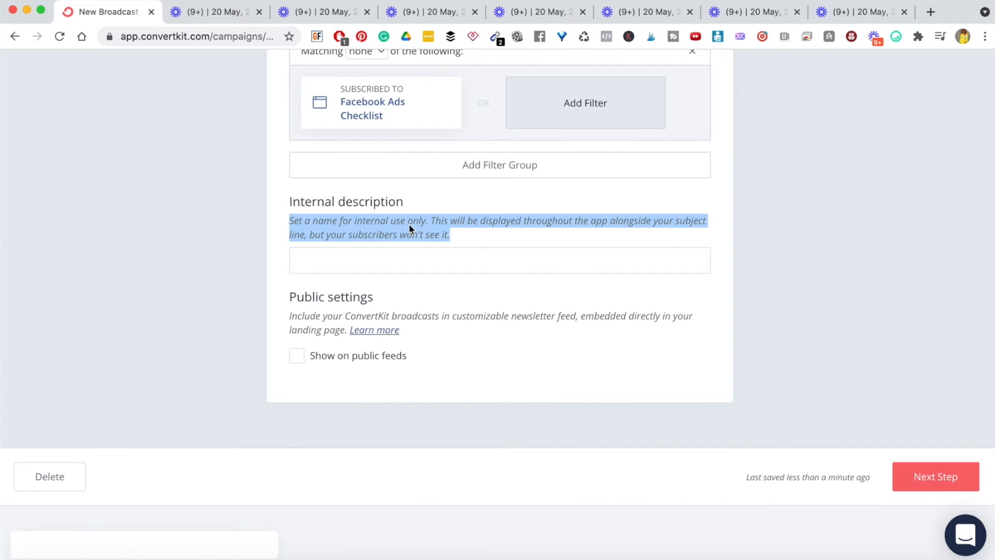
{"action": "left_click", "coordinate": [405, 255]}
{"action": "type", "text": "Facbook Ads"}
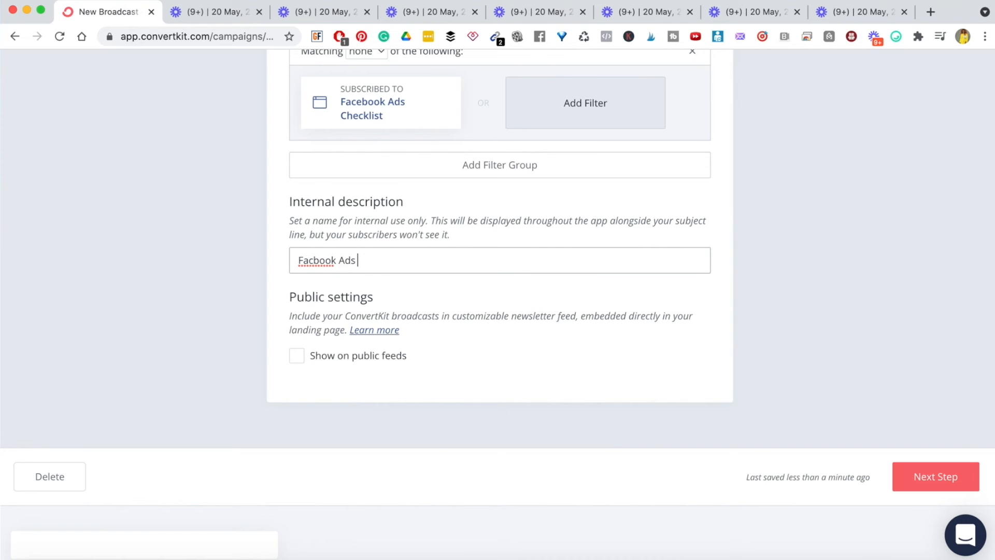
{"action": "type", "text": " Checklist emai"}
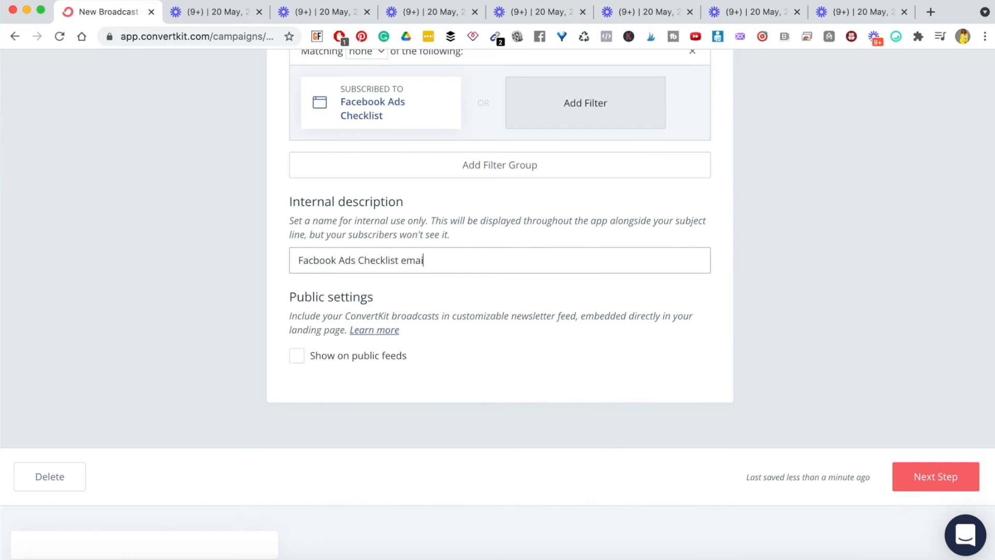
{"action": "type", "text": "l"}
{"action": "left_click", "coordinate": [313, 261]}
{"action": "type", "text": "e"}
{"action": "left_click", "coordinate": [406, 281]}
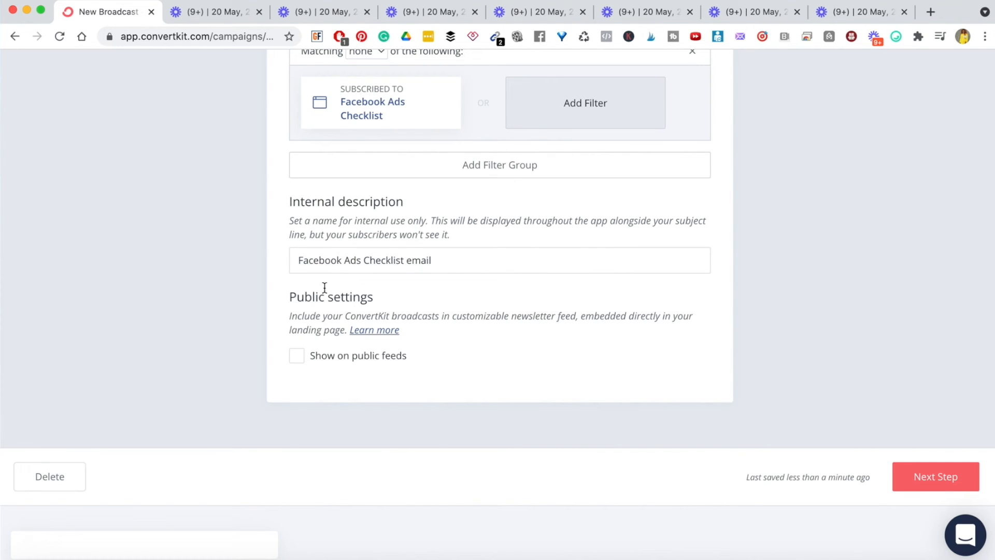
- Leave Show on public feeds unchecked and continue to the Content step
{"action": "triple_click", "coordinate": [304, 320]}
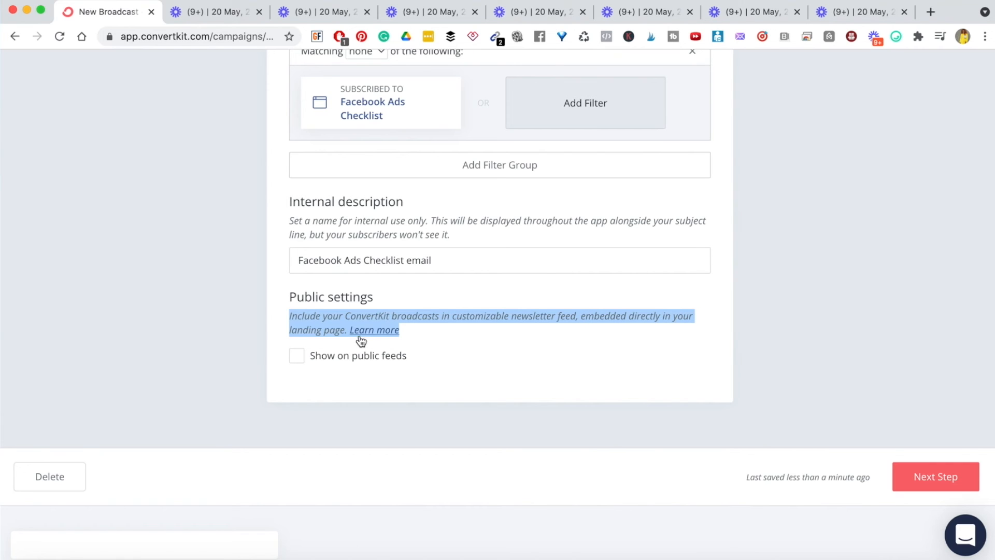
{"action": "left_click", "coordinate": [412, 318]}
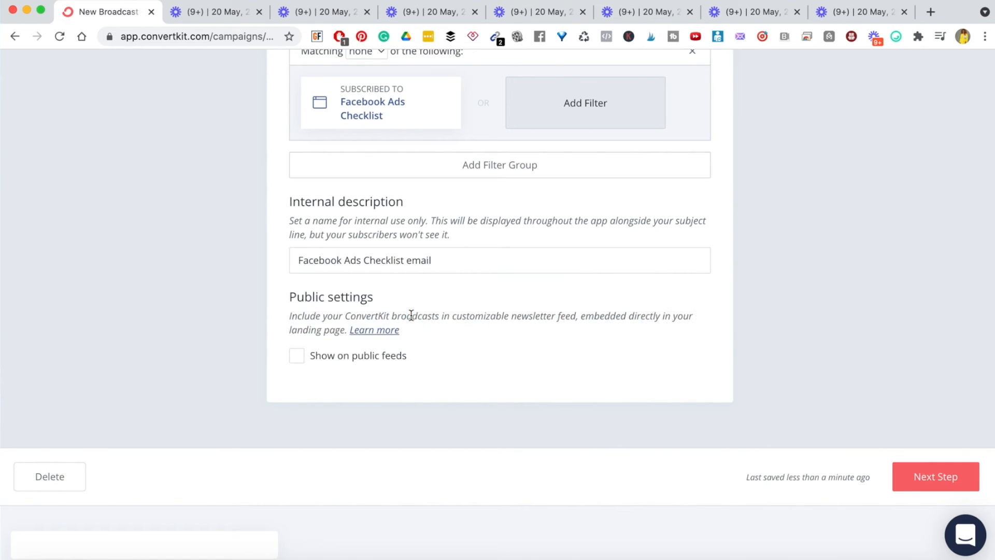
{"action": "left_click", "coordinate": [297, 356]}
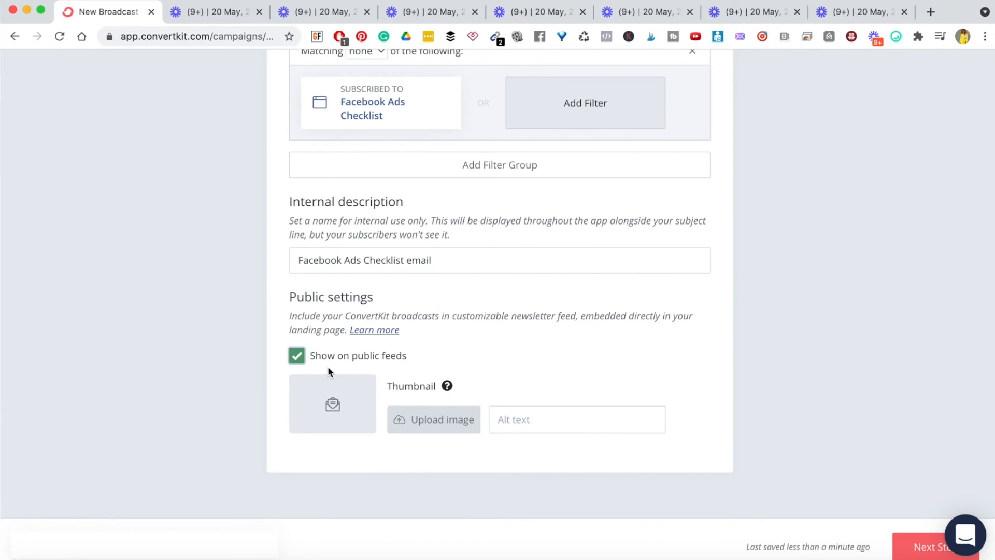
{"action": "left_click", "coordinate": [298, 356]}
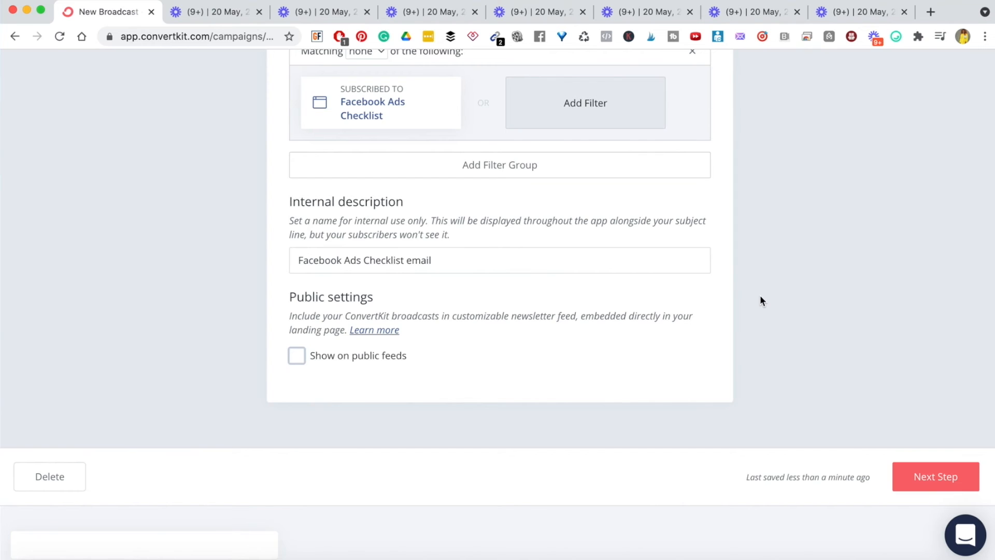
{"action": "scroll", "coordinate": [760, 297], "scroll_direction": "up", "scroll_amount": 10}
{"action": "scroll", "coordinate": [761, 296], "scroll_direction": "down", "scroll_amount": 10}
{"action": "scroll", "coordinate": [761, 296], "scroll_direction": "up", "scroll_amount": 2}
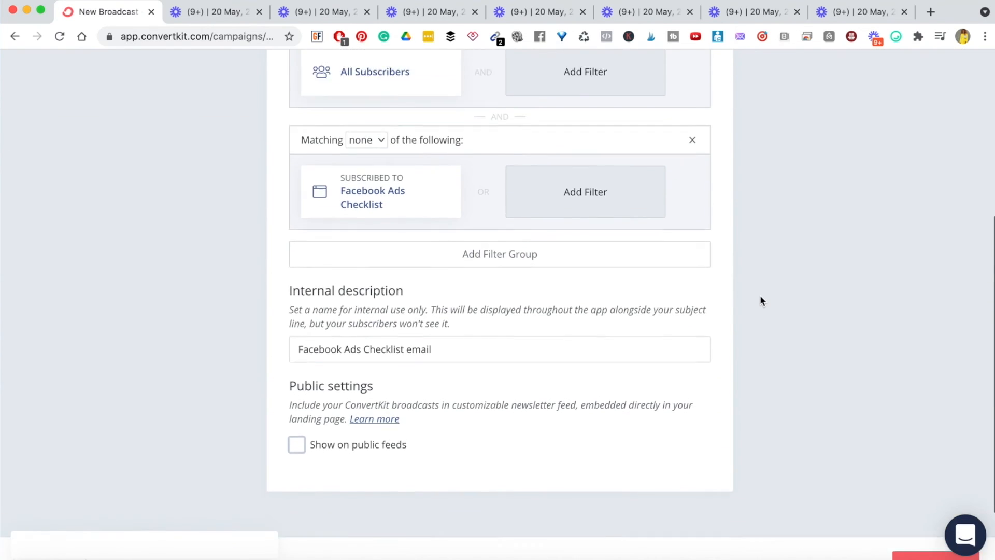
{"action": "scroll", "coordinate": [760, 297], "scroll_direction": "up", "scroll_amount": 6}
{"action": "scroll", "coordinate": [757, 358], "scroll_direction": "down", "scroll_amount": 4}
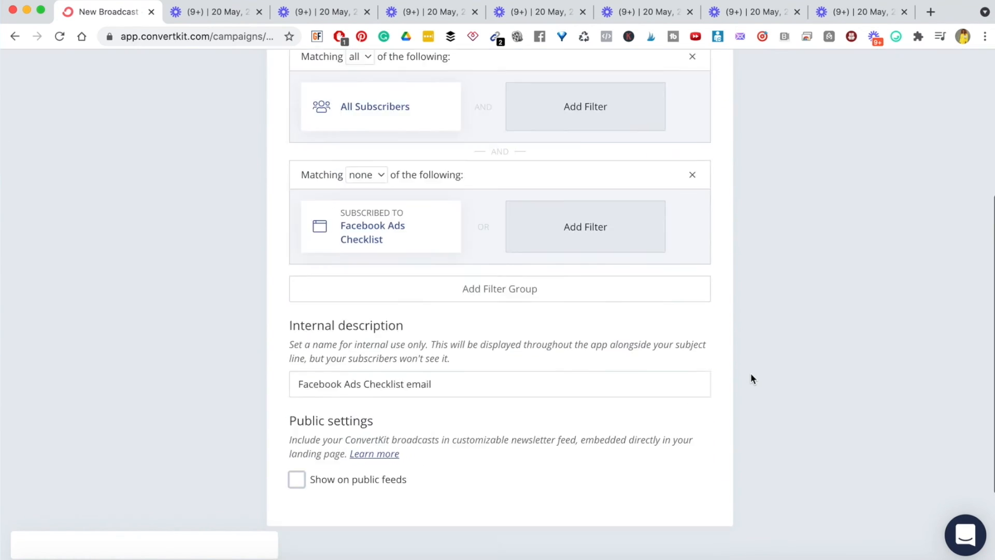
{"action": "scroll", "coordinate": [752, 377], "scroll_direction": "down", "scroll_amount": 3}
{"action": "scroll", "coordinate": [767, 180], "scroll_direction": "up", "scroll_amount": 7}
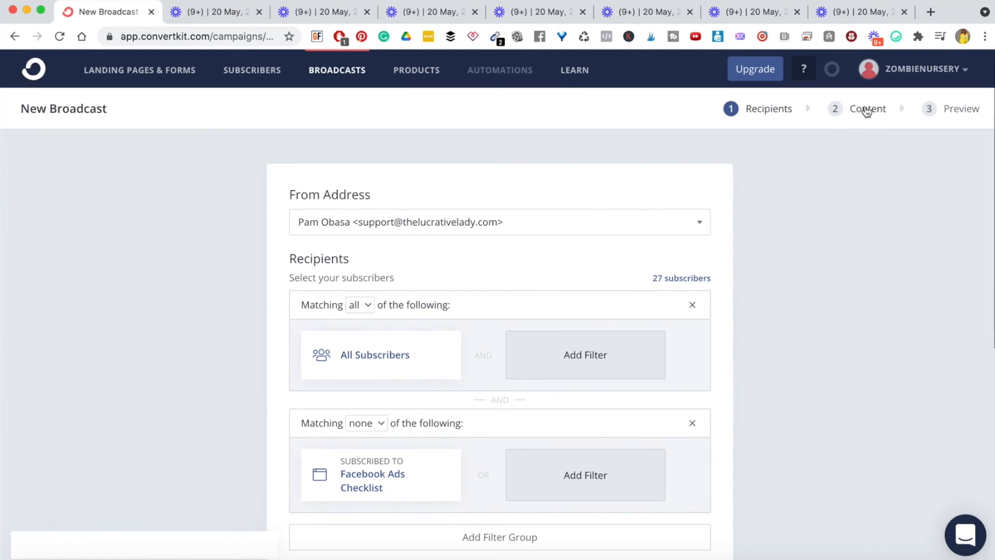
{"action": "scroll", "coordinate": [814, 369], "scroll_direction": "down", "scroll_amount": 8}
{"action": "left_click", "coordinate": [946, 471]}
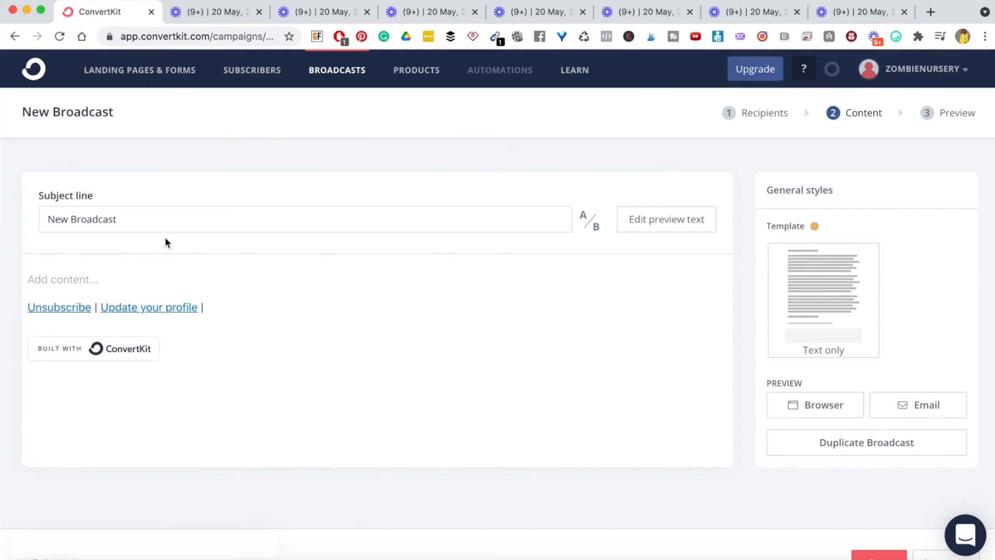
- Replace the 'New Broadcast' subject line with 'It's here: Facebook Ads Checklist'
{"action": "double_click", "coordinate": [88, 219]}
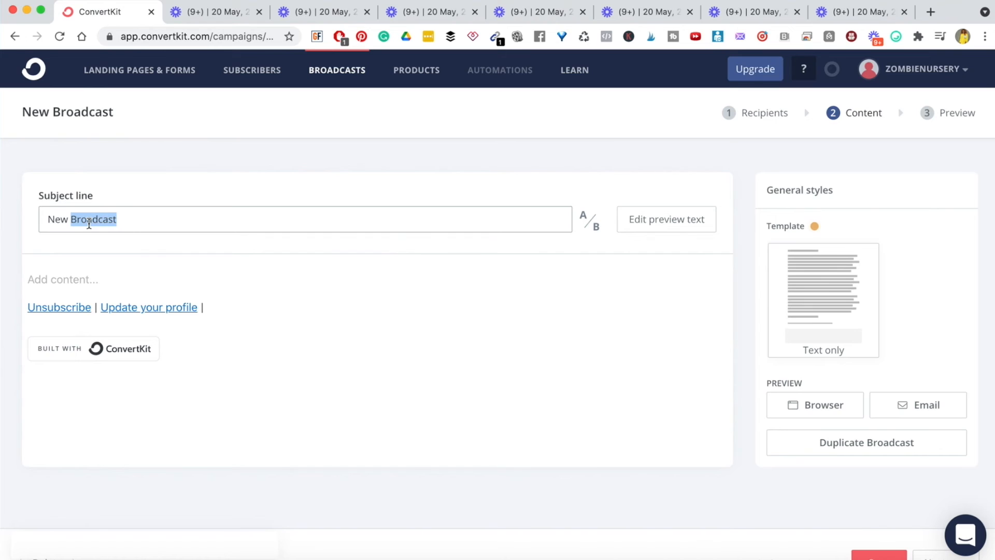
{"action": "triple_click", "coordinate": [89, 223]}
{"action": "type", "text": "It's"}
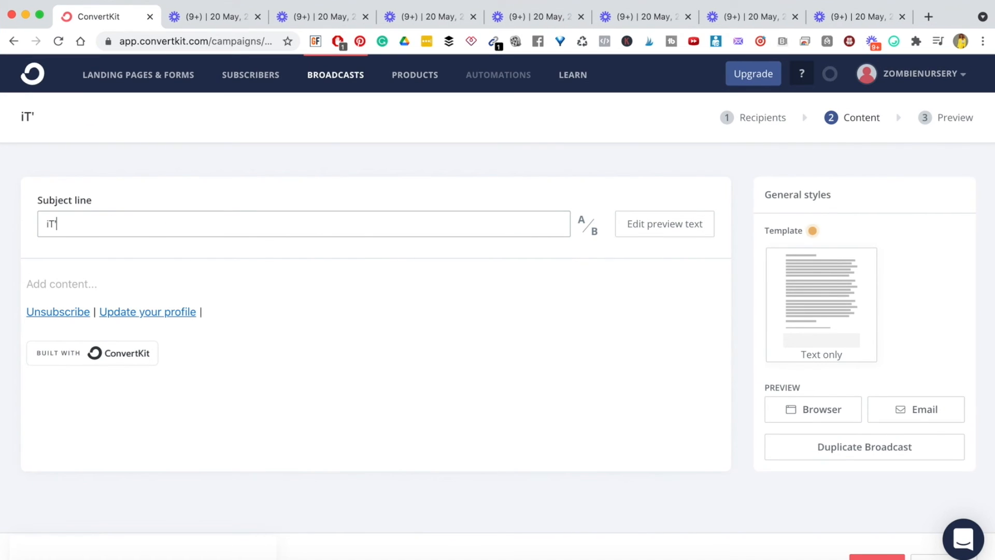
{"action": "key", "text": "BackSpace"}
{"action": "key", "text": "BackSpace"}
{"action": "key", "text": "BackSpace"}
{"action": "key", "text": "BackSpace"}
{"action": "type", "text": "It's here: "}
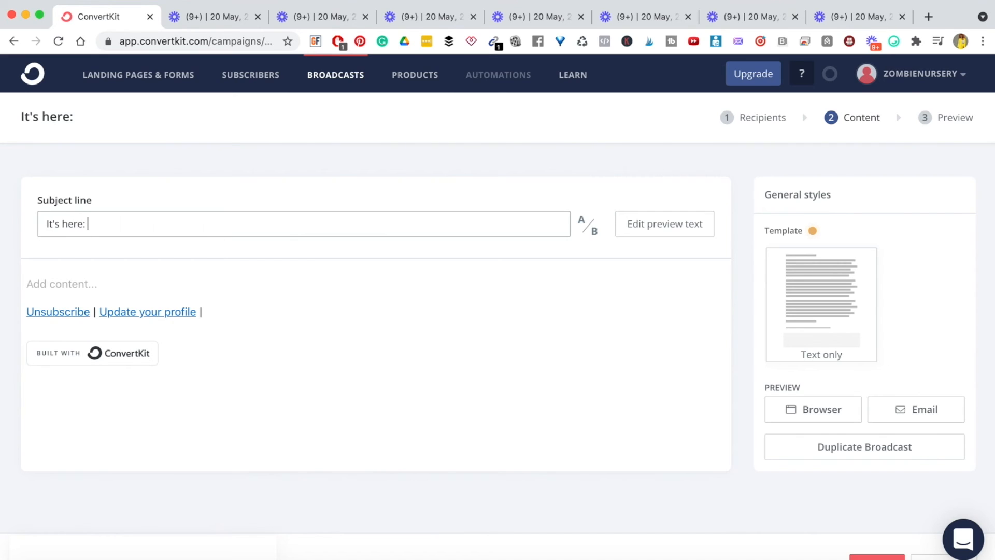
{"action": "type", "text": "Facebook Ads Chc"}
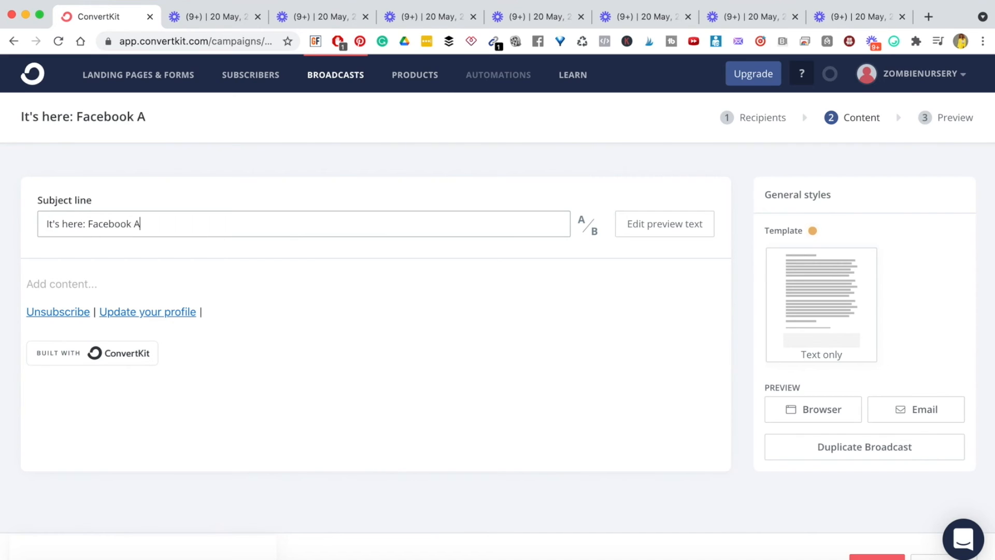
{"action": "type", "text": "keli"}
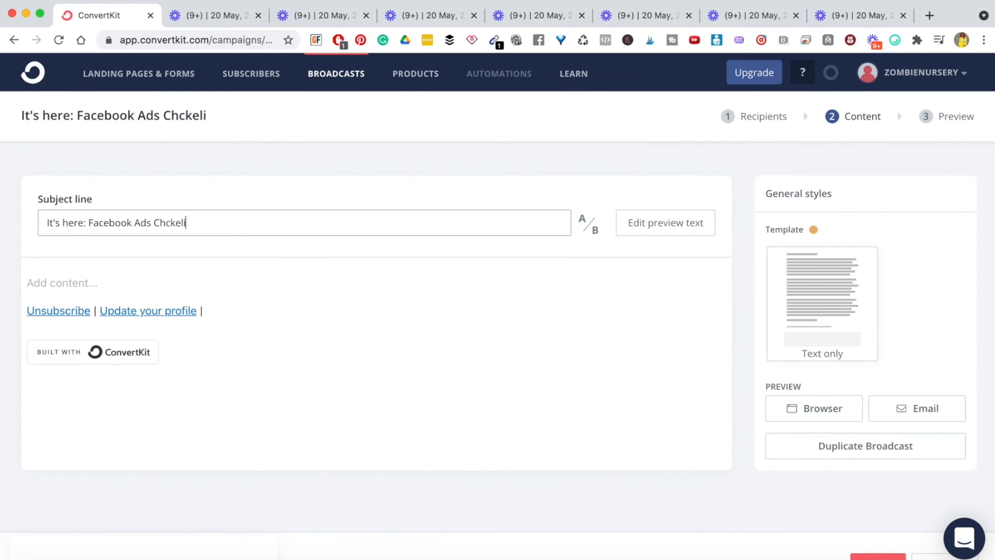
{"action": "key", "text": "BackSpace"}
{"action": "key", "text": "BackSpace"}
{"action": "key", "text": "BackSpace"}
{"action": "key", "text": "BackSpace"}
{"action": "type", "text": "echklist"}
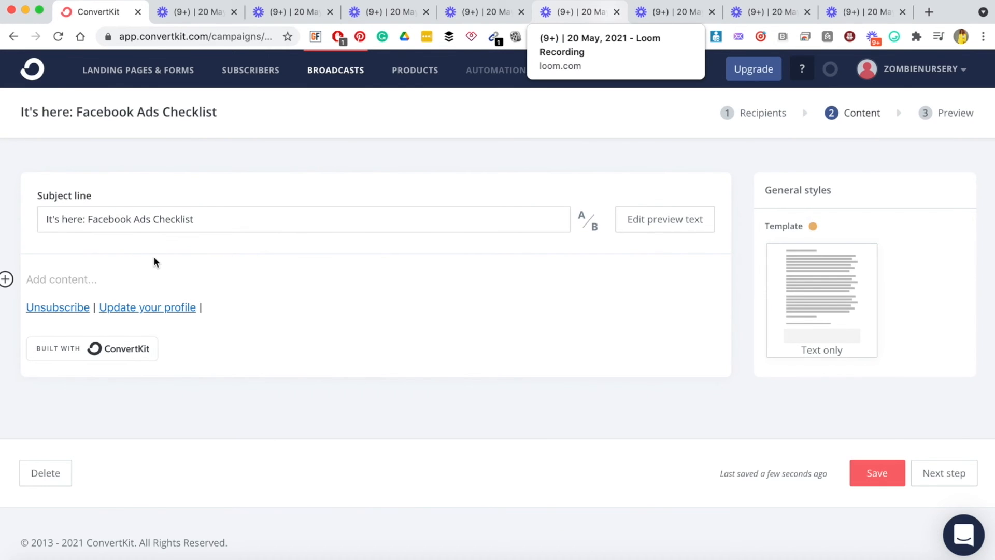
- Type 'add email content here' in the body and insert the Subscriber first name personalization tag
{"action": "type", "text": "add"}
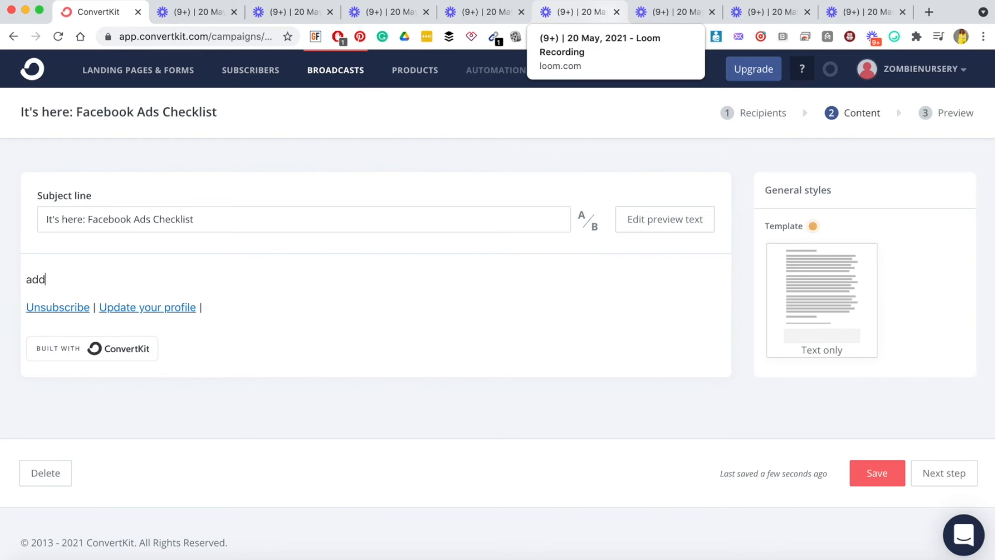
{"action": "type", "text": " email content here"}
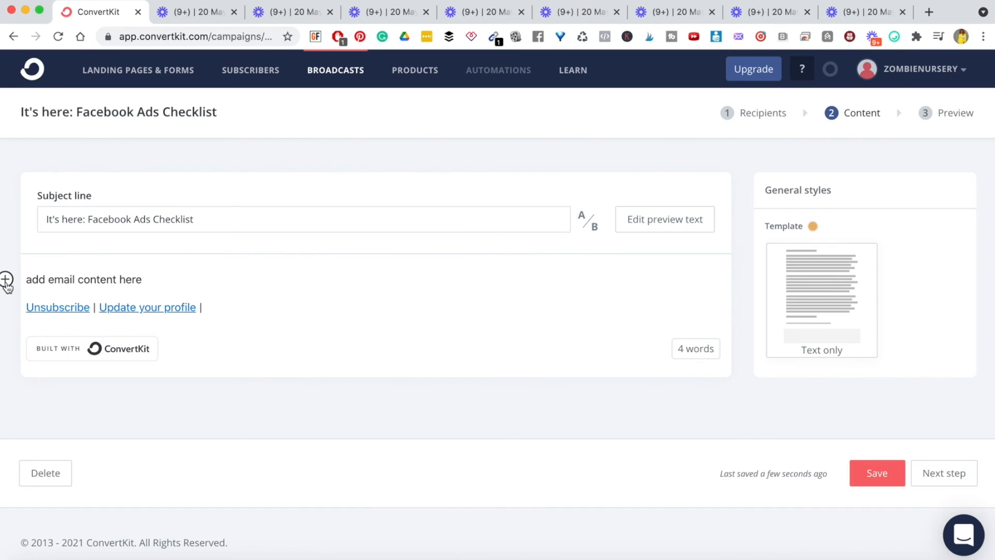
{"action": "left_click", "coordinate": [6, 280]}
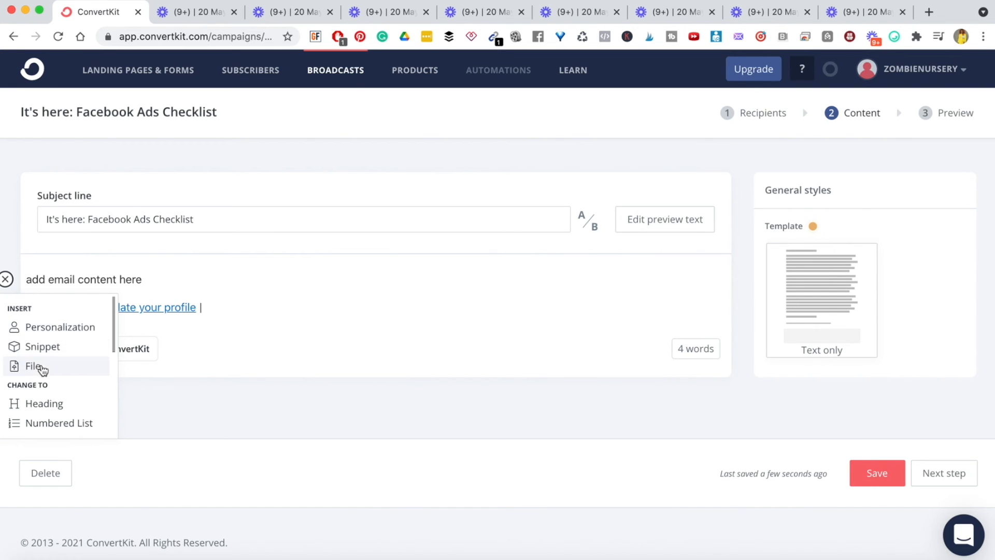
{"action": "scroll", "coordinate": [40, 369], "scroll_direction": "down", "scroll_amount": 5}
{"action": "scroll", "coordinate": [40, 372], "scroll_direction": "up", "scroll_amount": 5}
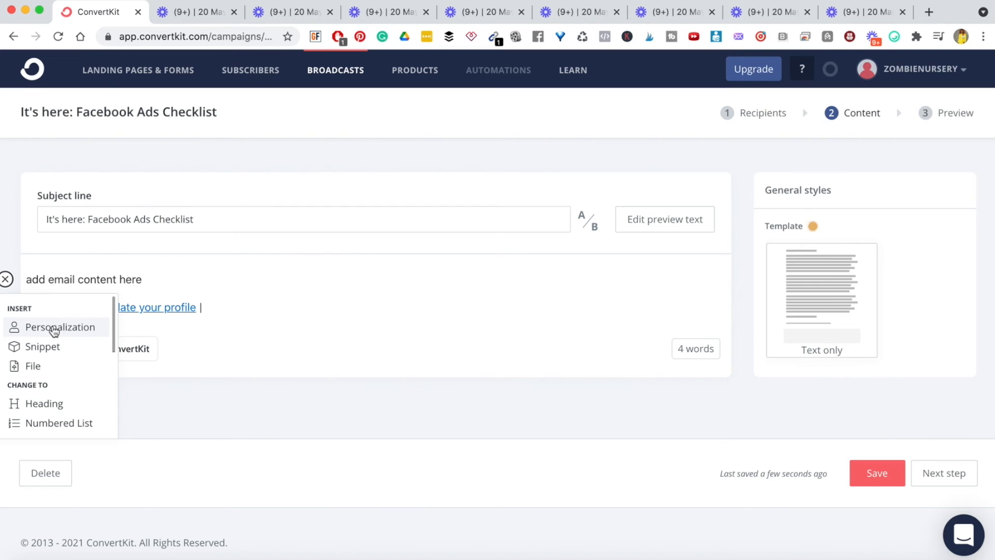
{"action": "left_click", "coordinate": [51, 327]}
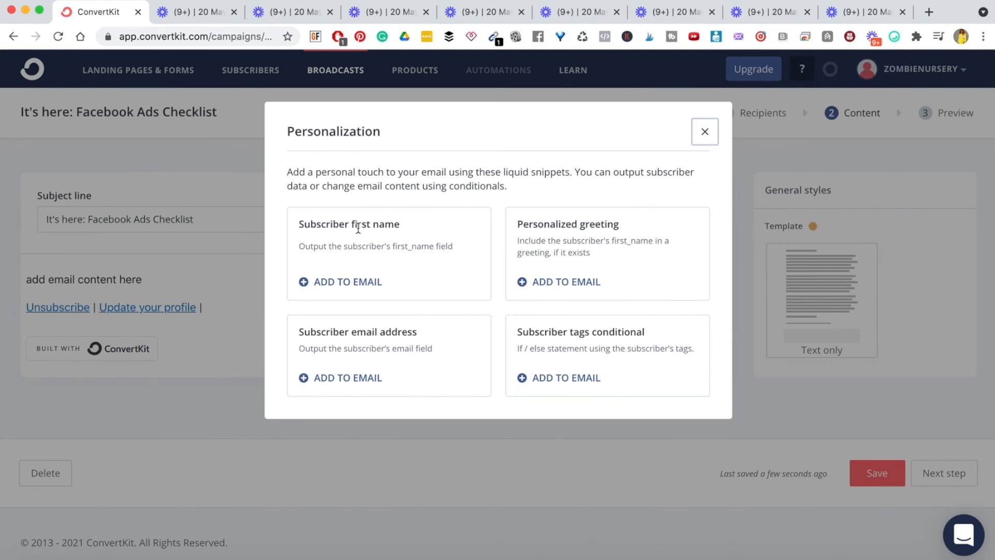
{"action": "left_click", "coordinate": [304, 283]}
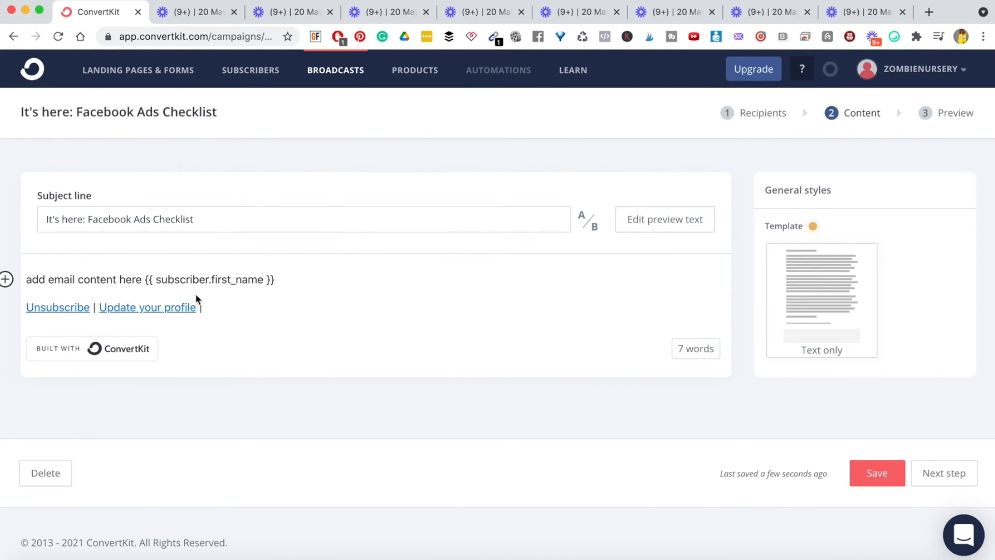
- Write the greeting 'hey' before the first-name tag, a thank-you line, and 'add more information'
{"action": "left_click_drag", "start_coordinate": [26, 279], "coordinate": [126, 274]}
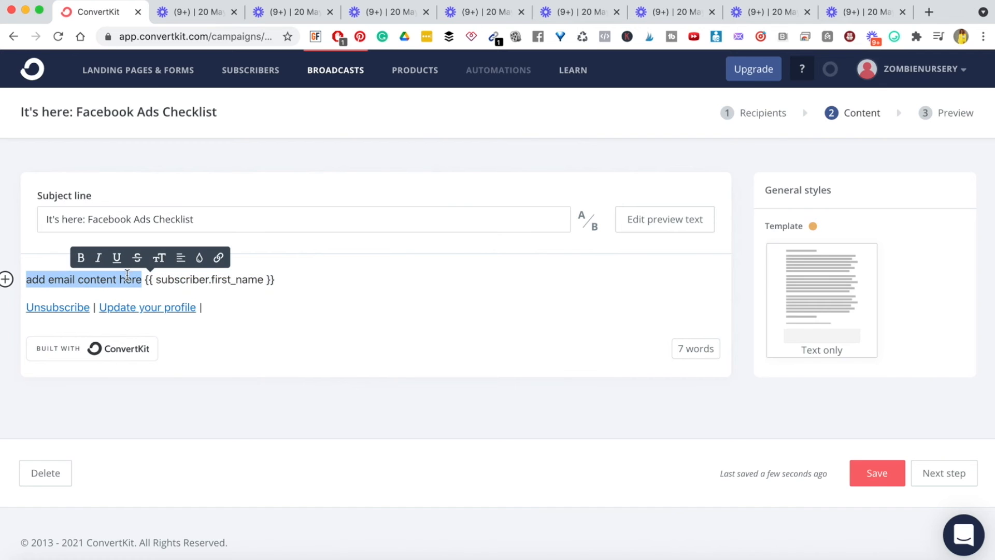
{"action": "type", "text": "hE"}
{"action": "key", "text": "BackSpace"}
{"action": "key", "text": "BackSpace"}
{"action": "type", "text": "heyu"}
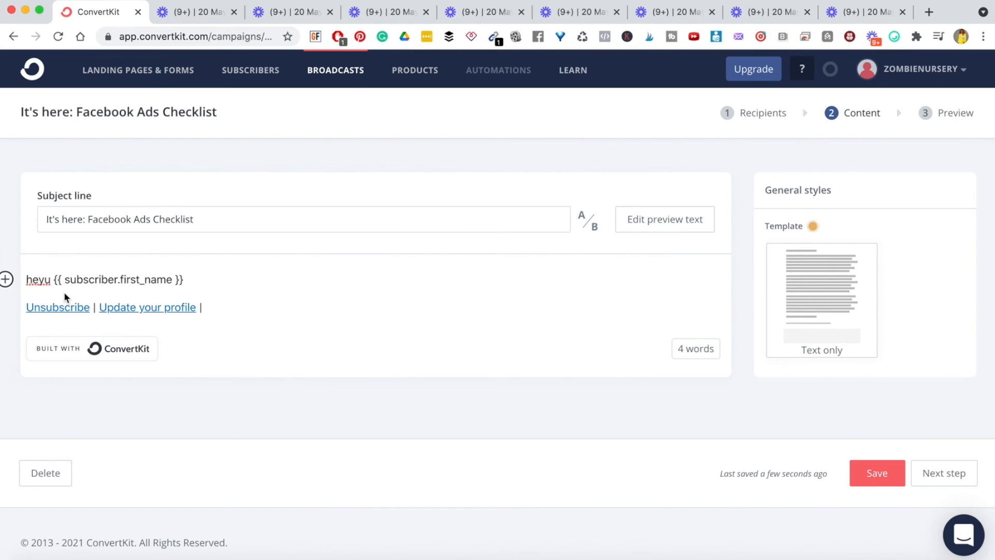
{"action": "key", "text": "BackSpace"}
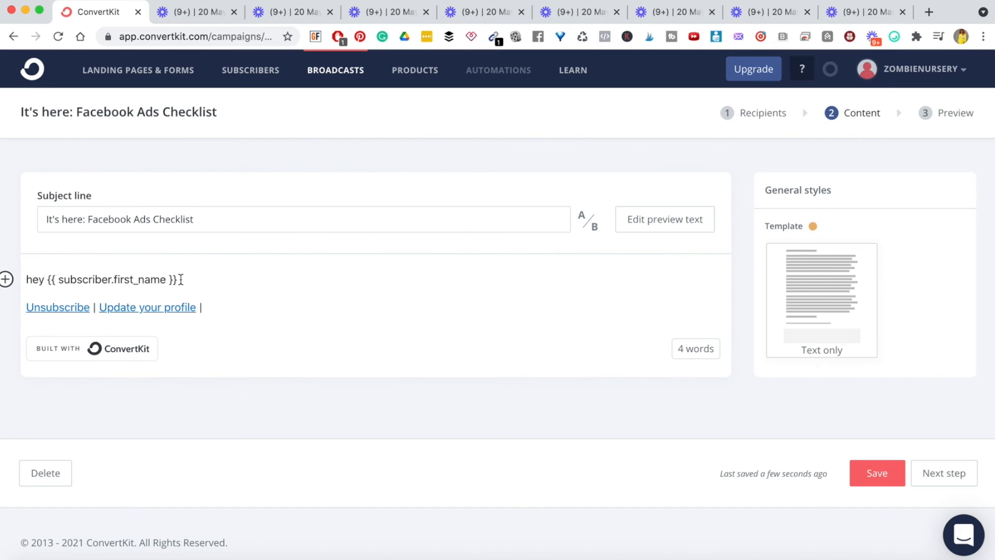
{"action": "key", "text": "Return"}
{"action": "type", "text": "Thank you so much for grabbing the Facebook Ads Checklist"}
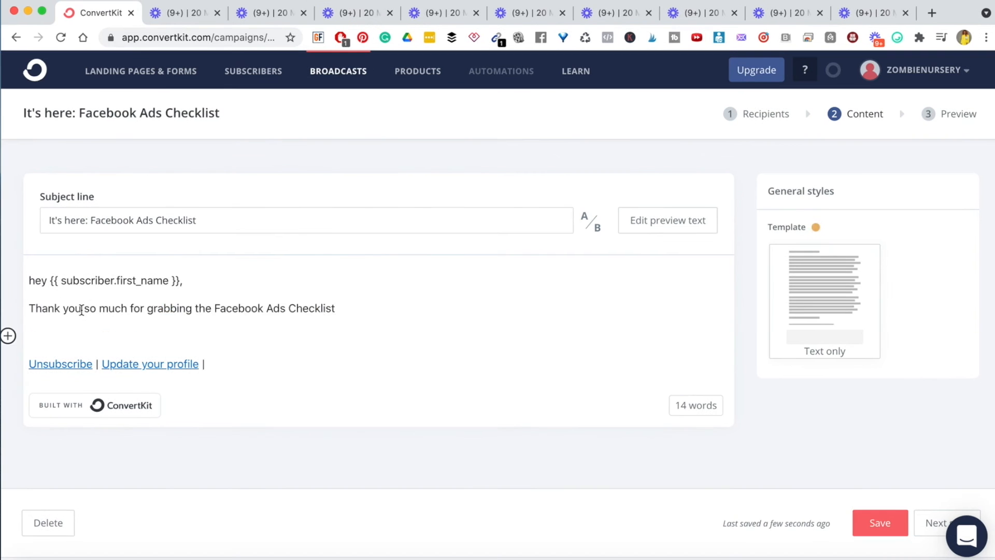
{"action": "key", "text": "shift+Up"}
{"action": "left_click", "coordinate": [203, 337]}
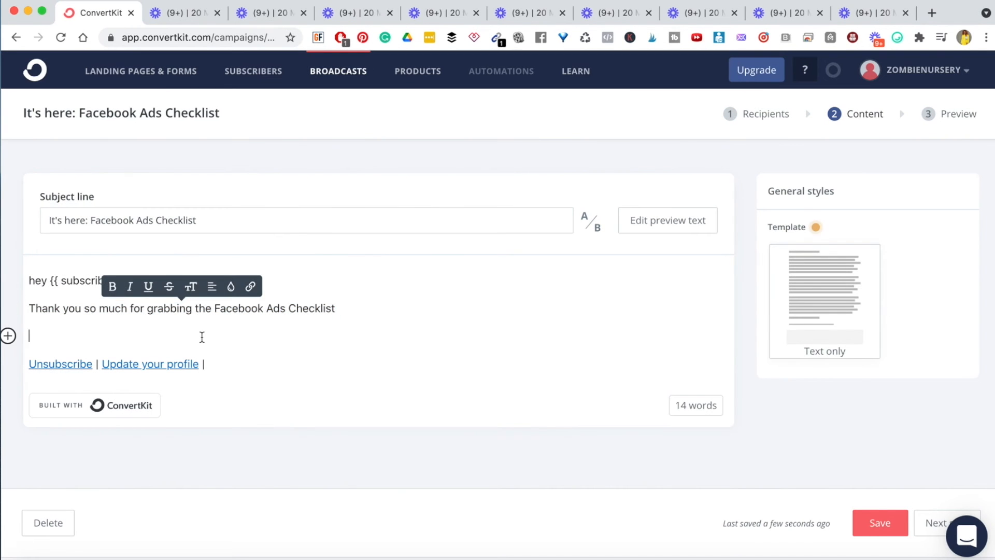
{"action": "type", "text": "a"}
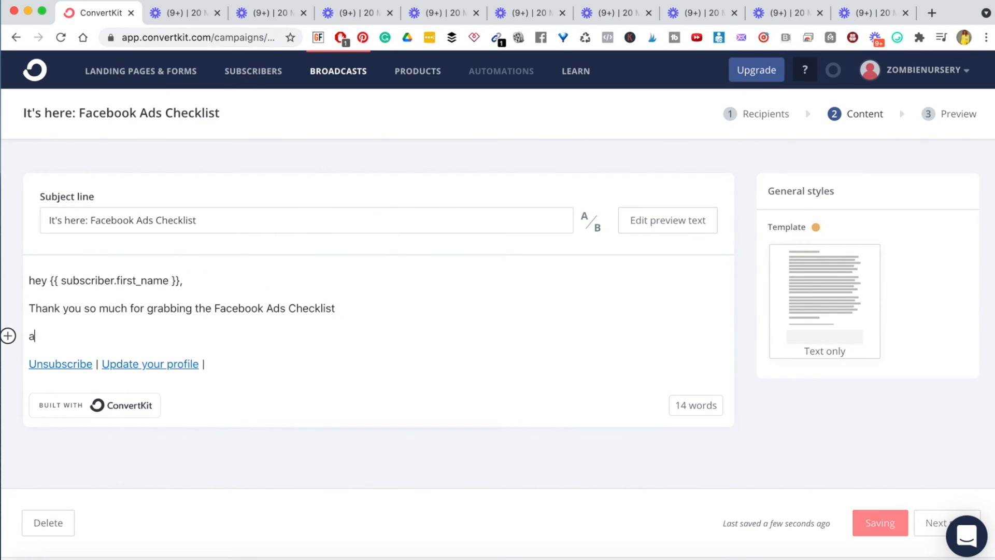
{"action": "type", "text": "dd more informati"}
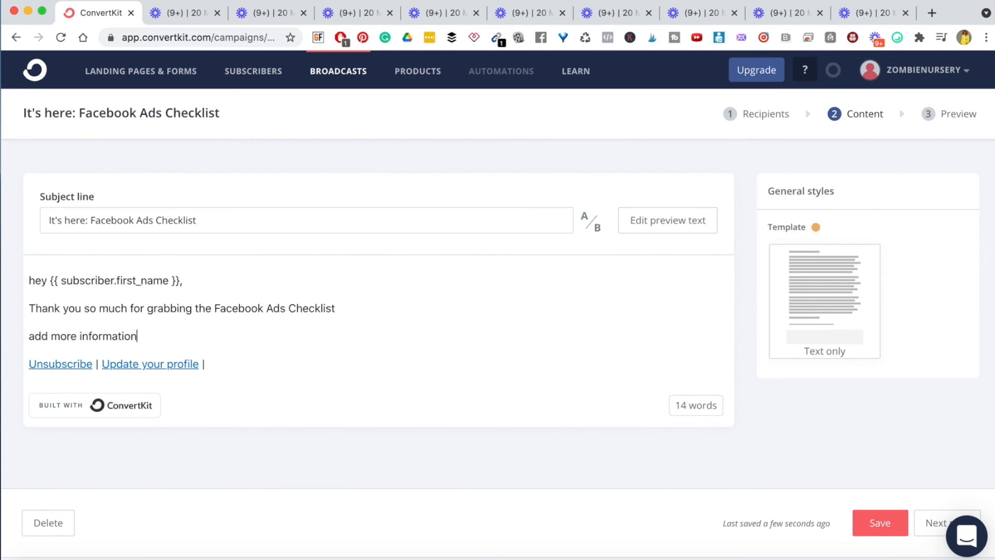
{"action": "type", "text": "on"}
{"action": "key", "text": "Return"}
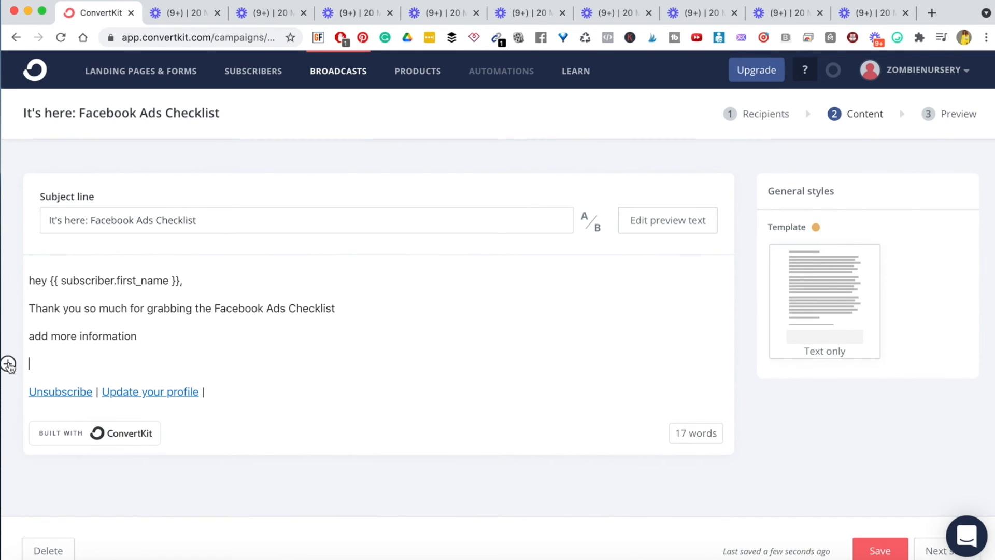
- Upload and insert the checklist image 1.3.png below 'add more information'
{"action": "left_click", "coordinate": [8, 363]}
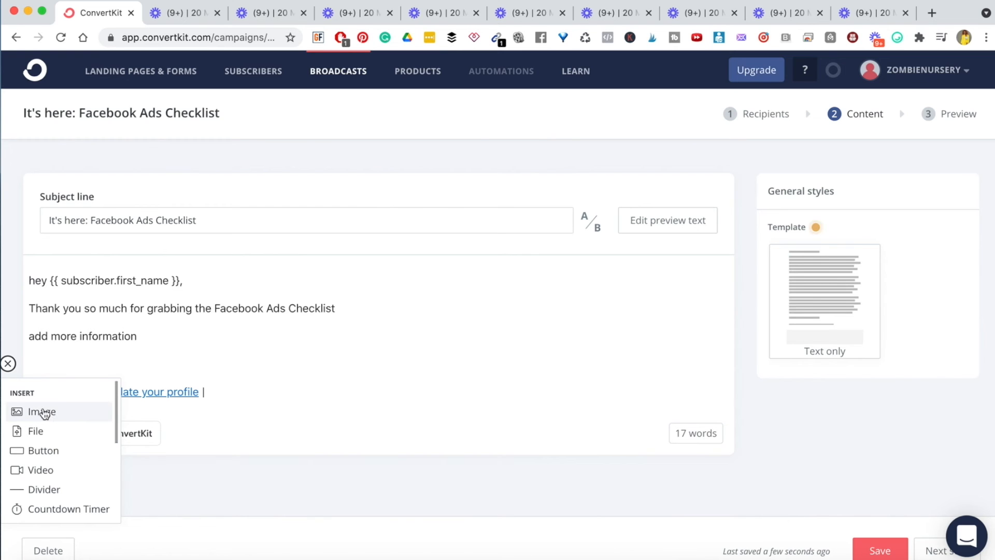
{"action": "left_click", "coordinate": [48, 415]}
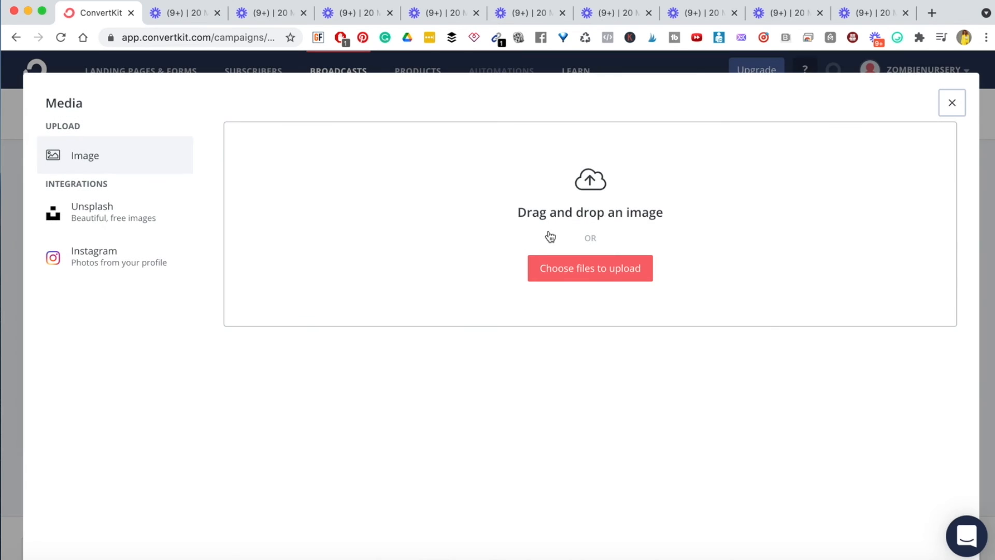
{"action": "left_click", "coordinate": [565, 269]}
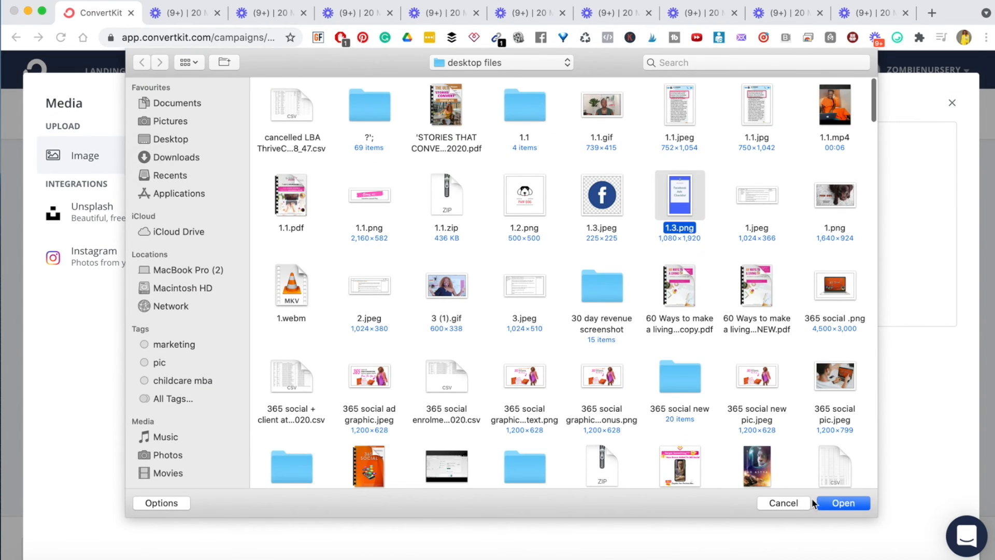
{"action": "left_click", "coordinate": [840, 505]}
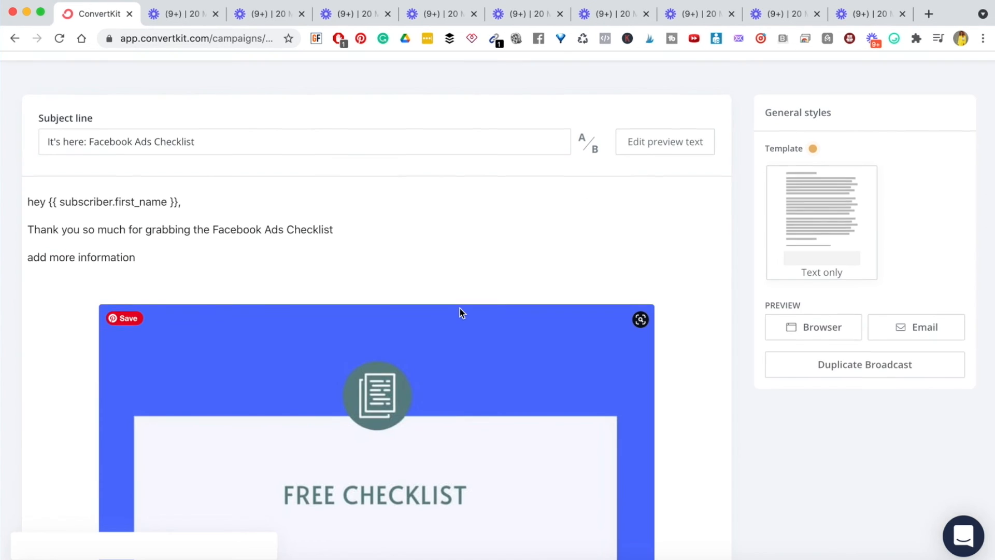
{"action": "scroll", "coordinate": [459, 311], "scroll_direction": "down", "scroll_amount": 10}
{"action": "scroll", "coordinate": [460, 309], "scroll_direction": "up", "scroll_amount": 5}
- Shrink the checklist image's width from 800 to 290
{"action": "left_click", "coordinate": [535, 305]}
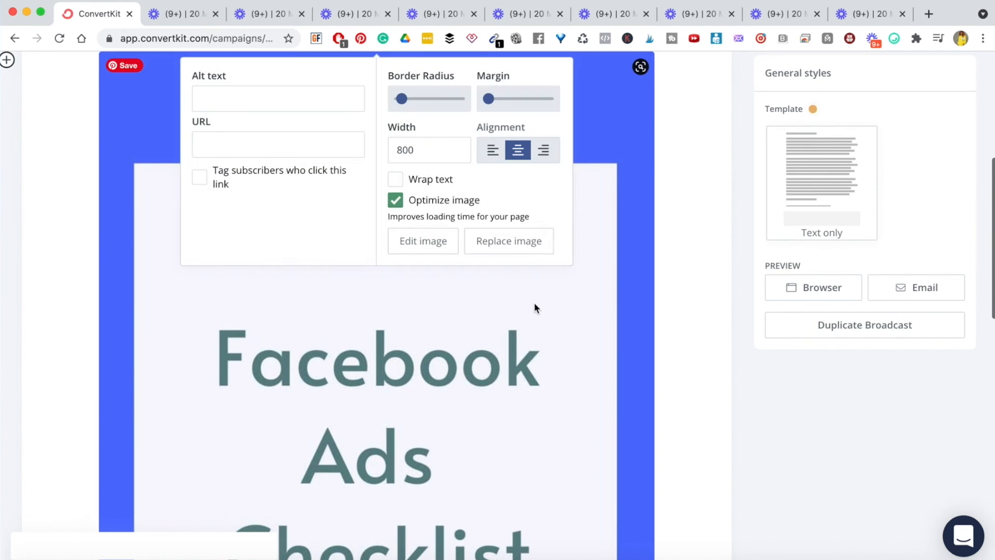
{"action": "left_click", "coordinate": [404, 151]}
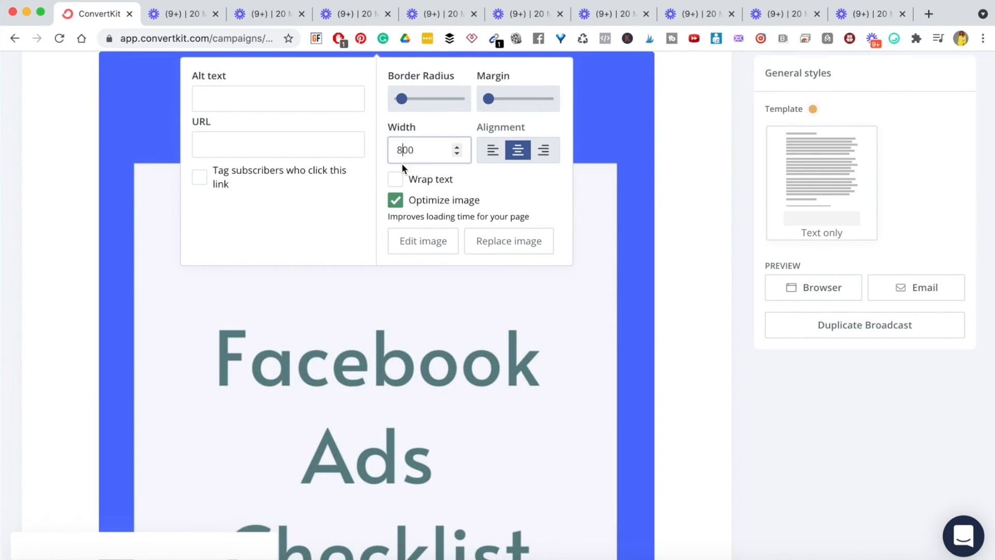
{"action": "key", "text": "BackSpace"}
{"action": "type", "text": "3"}
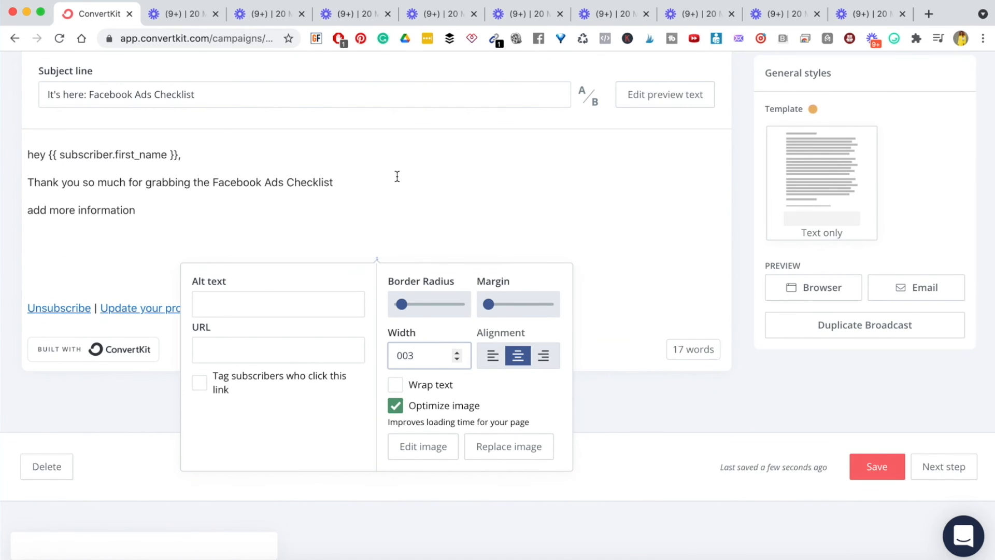
{"action": "key", "text": "BackSpace"}
{"action": "key", "text": "BackSpace"}
{"action": "type", "text": "300"}
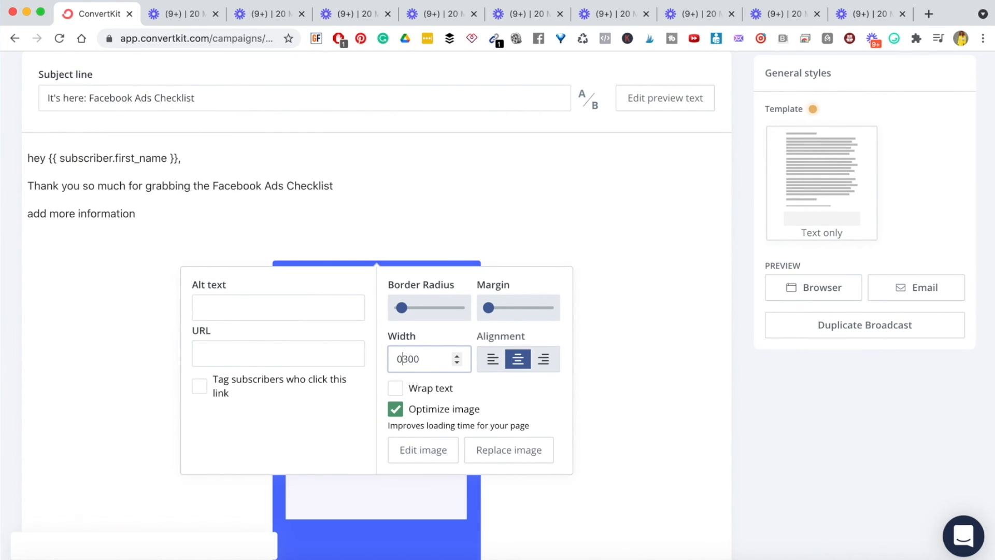
{"action": "key", "text": "BackSpace"}
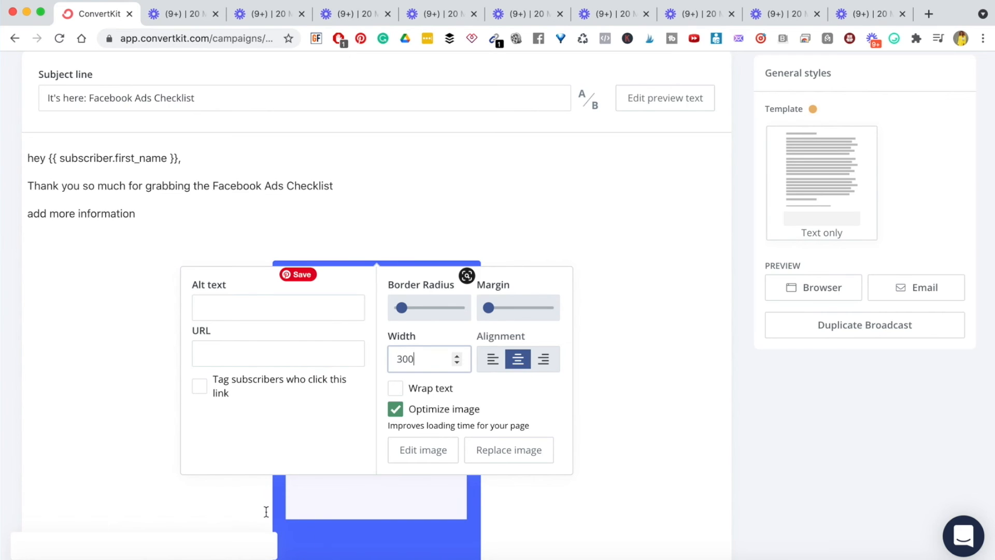
- Left-align the image and add an empty line beneath it
{"action": "scroll", "coordinate": [425, 359], "scroll_direction": "down", "scroll_amount": 10}
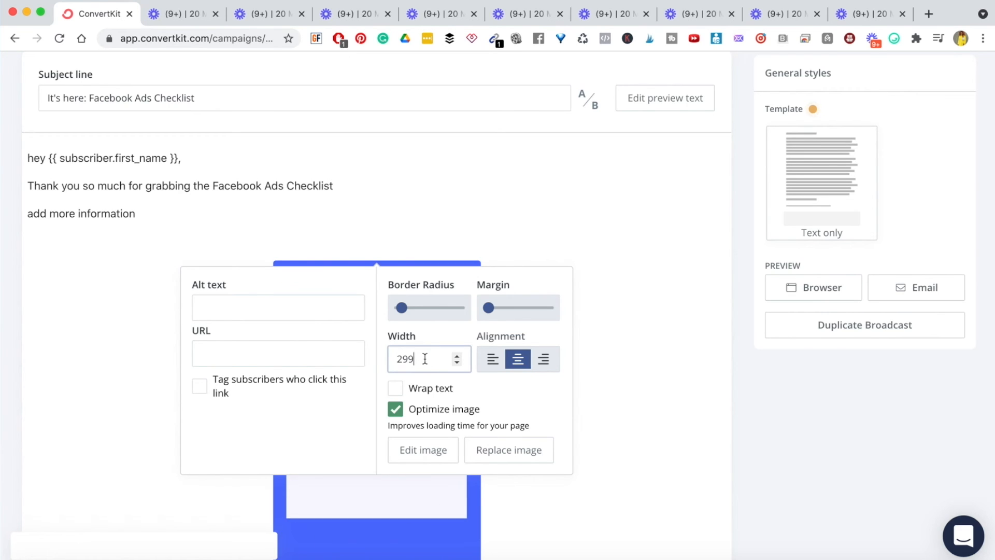
{"action": "left_click", "coordinate": [492, 360]}
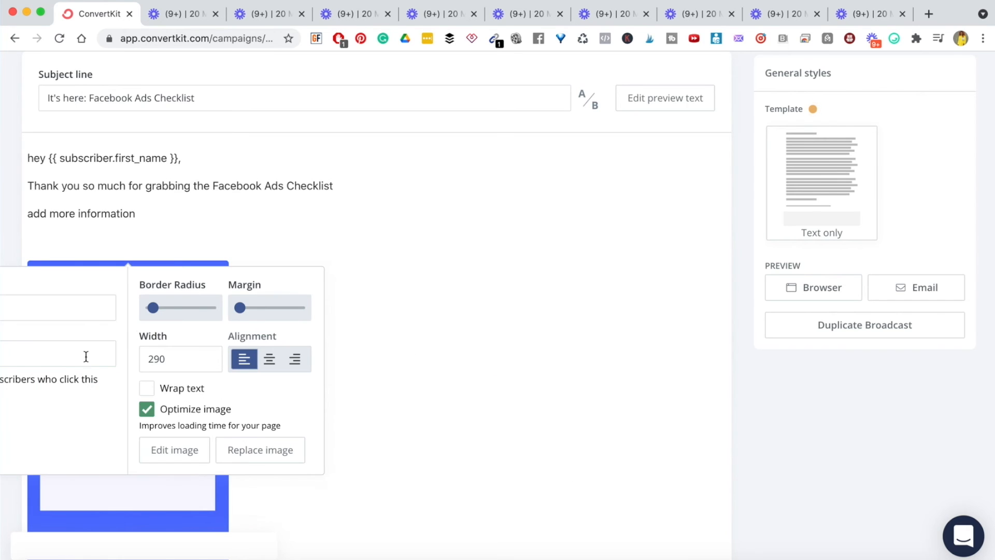
{"action": "left_click", "coordinate": [85, 354]}
{"action": "left_click", "coordinate": [439, 288]}
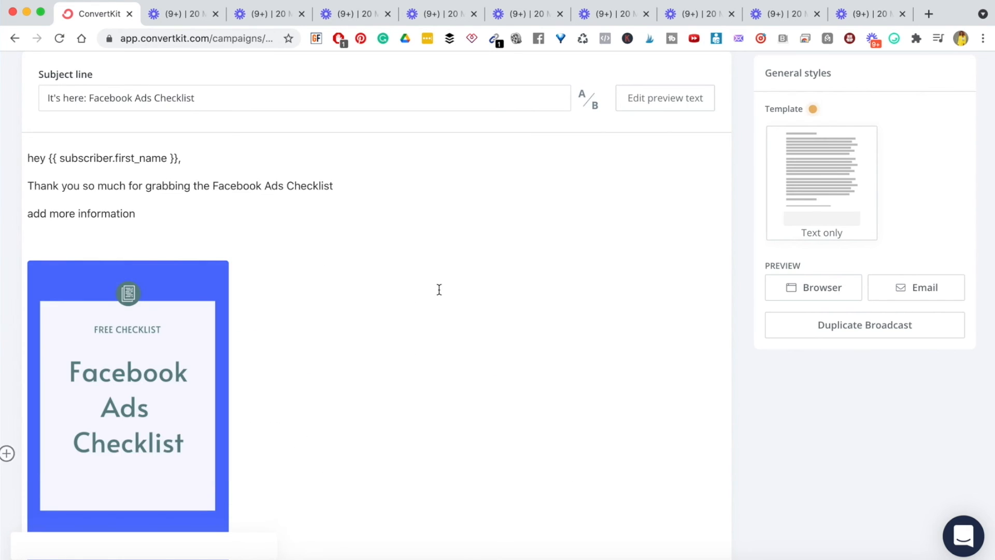
{"action": "scroll", "coordinate": [368, 305], "scroll_direction": "down", "scroll_amount": 3}
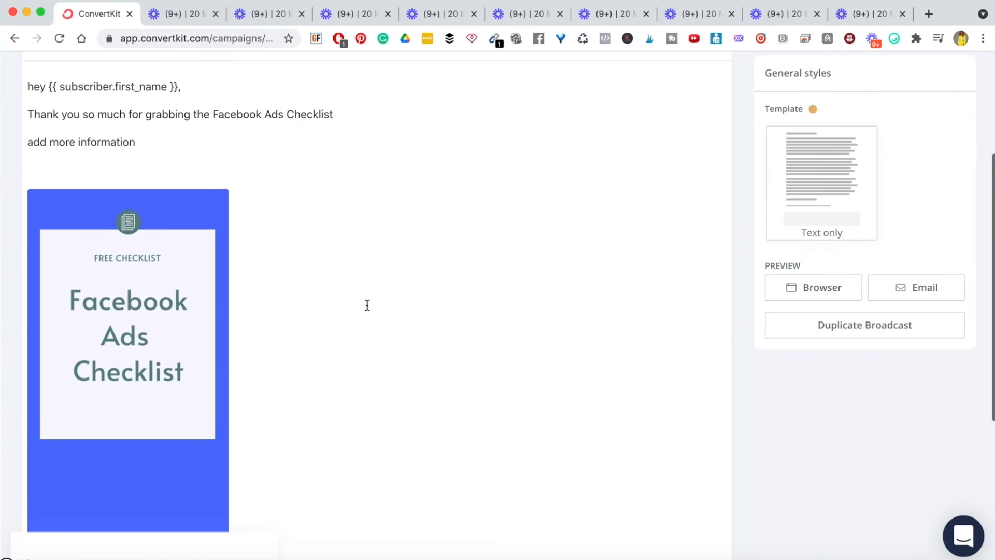
{"action": "scroll", "coordinate": [367, 305], "scroll_direction": "up", "scroll_amount": 1}
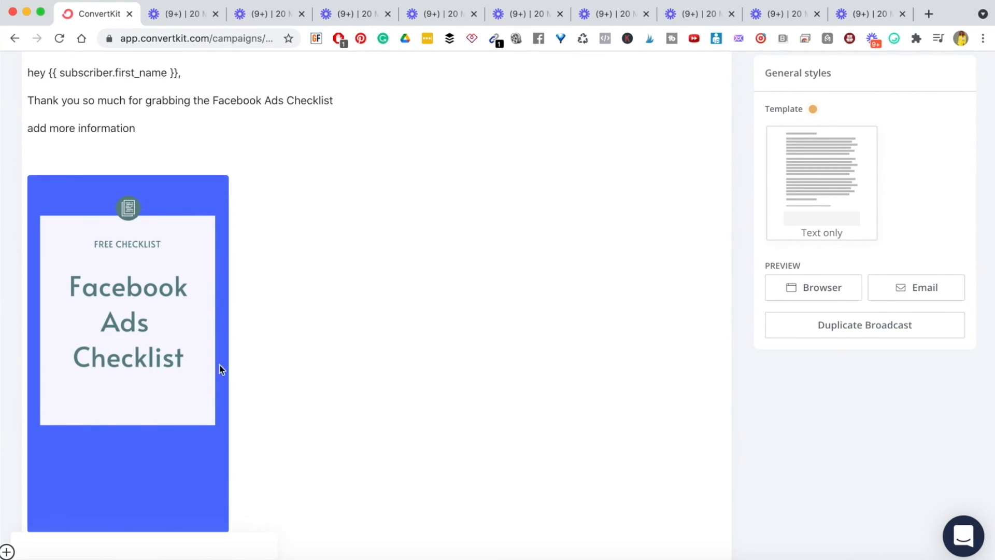
{"action": "scroll", "coordinate": [216, 447], "scroll_direction": "down", "scroll_amount": 5}
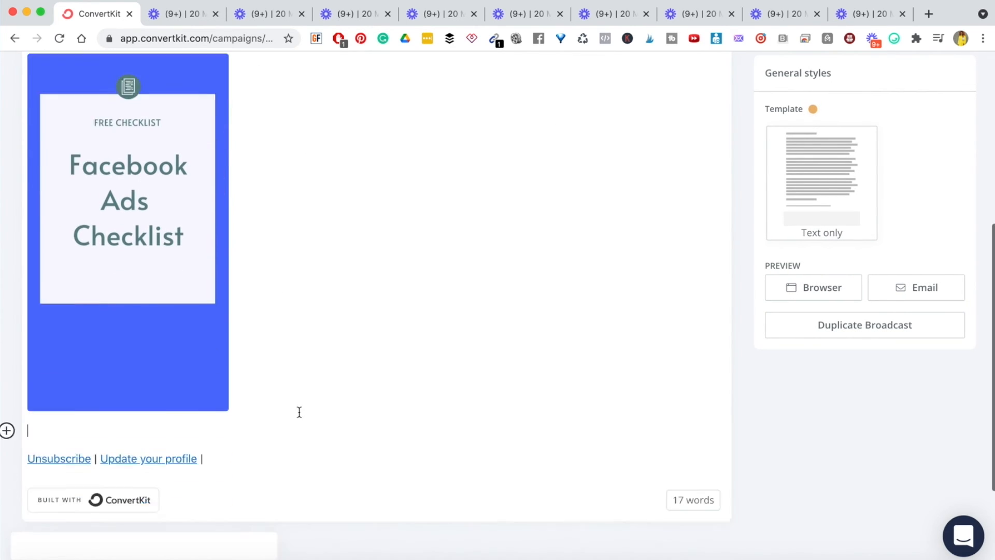
{"action": "key", "text": "Return"}
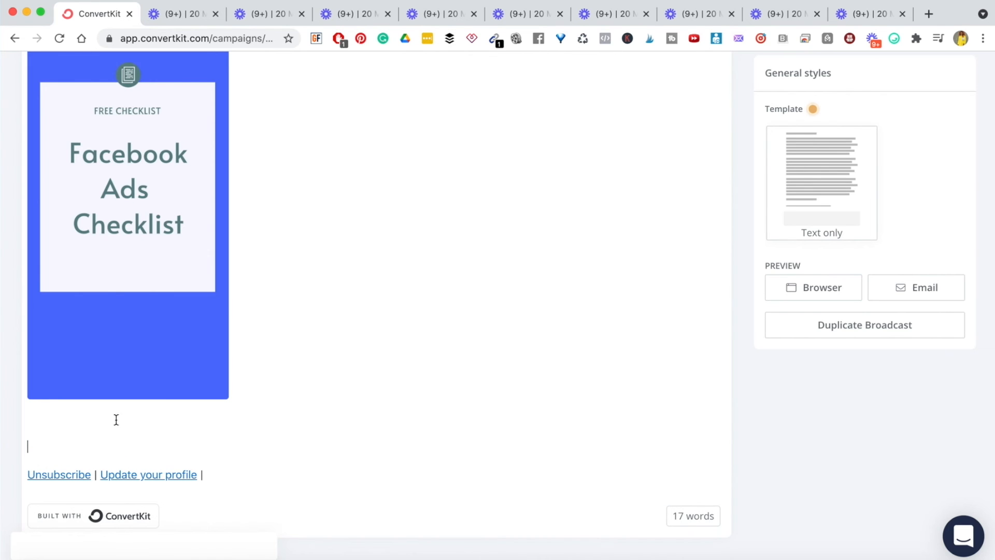
{"action": "left_click", "coordinate": [7, 446]}
{"action": "scroll", "coordinate": [57, 493], "scroll_direction": "down", "scroll_amount": 2}
{"action": "scroll", "coordinate": [59, 506], "scroll_direction": "down", "scroll_amount": 1}
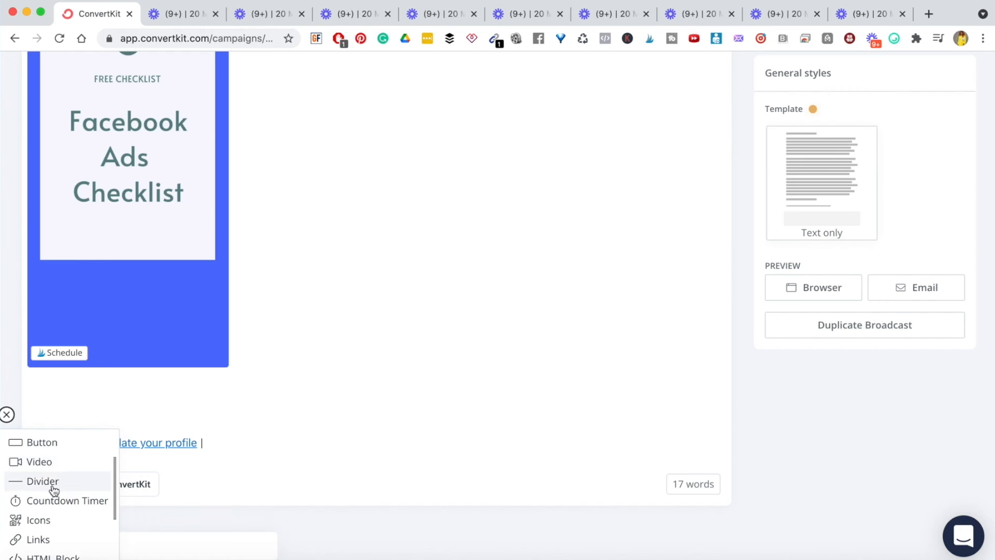
{"action": "scroll", "coordinate": [52, 480], "scroll_direction": "down", "scroll_amount": 2}
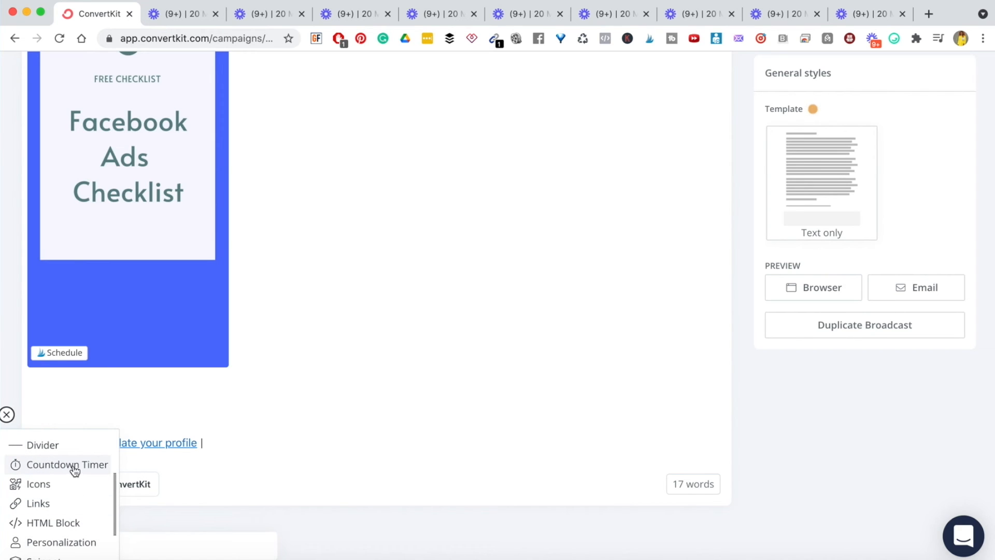
{"action": "scroll", "coordinate": [70, 469], "scroll_direction": "down", "scroll_amount": 3}
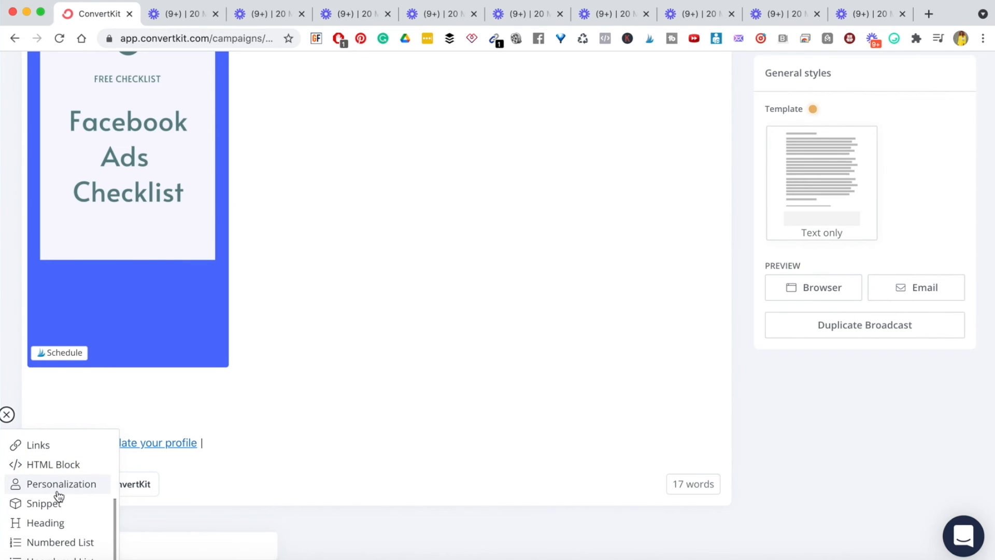
{"action": "scroll", "coordinate": [60, 496], "scroll_direction": "down", "scroll_amount": 4}
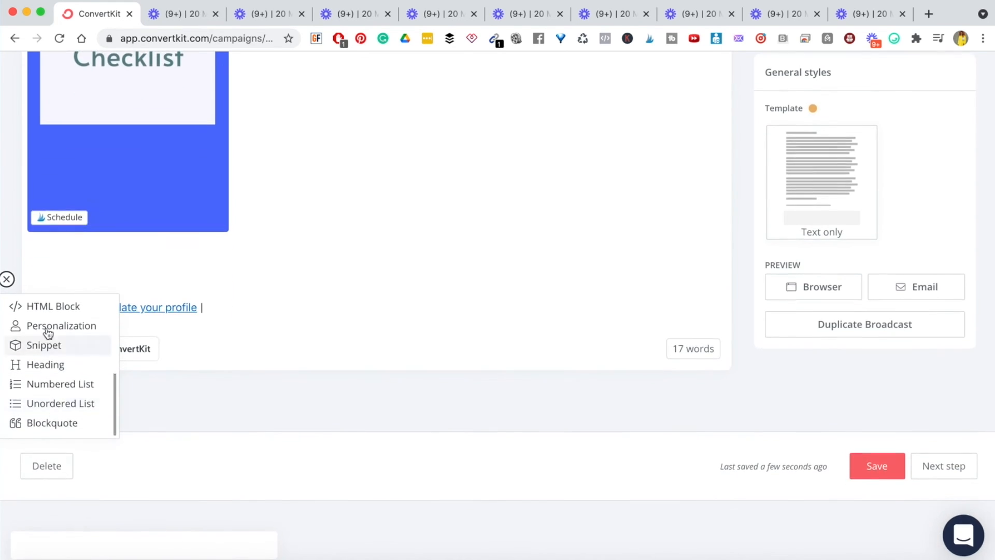
{"action": "scroll", "coordinate": [48, 354], "scroll_direction": "up", "scroll_amount": 5}
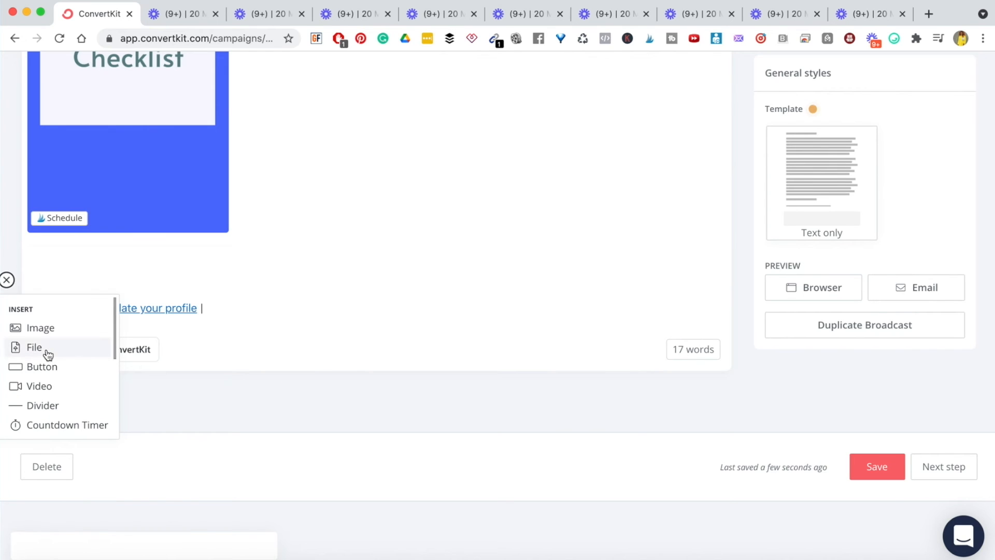
{"action": "left_click", "coordinate": [90, 263]}
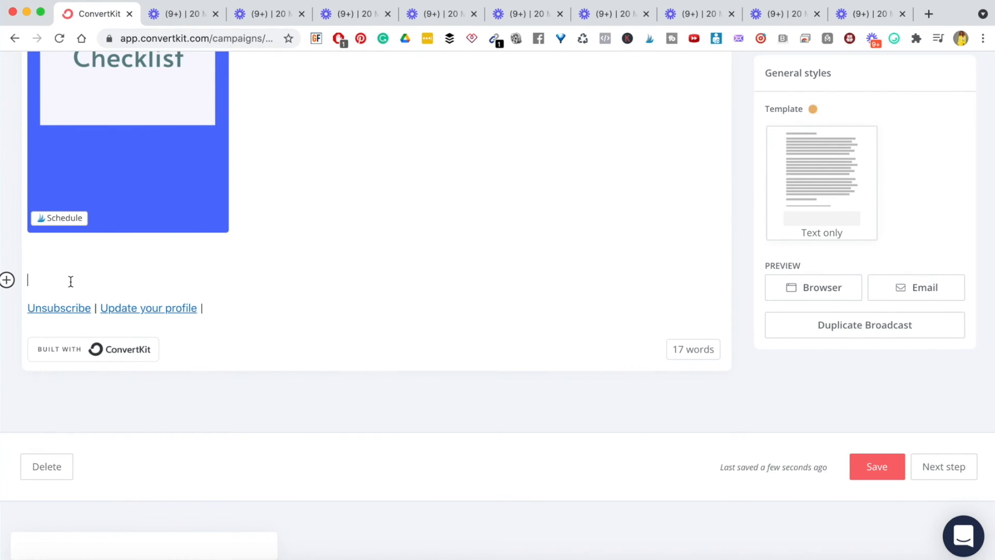
- Add 'Once again, it's good to have you.' below the image, then a first-name sign-off
{"action": "key", "text": "BackSpace"}
{"action": "key", "text": "Return"}
{"action": "type", "text": "Once again, it's good to ha"}
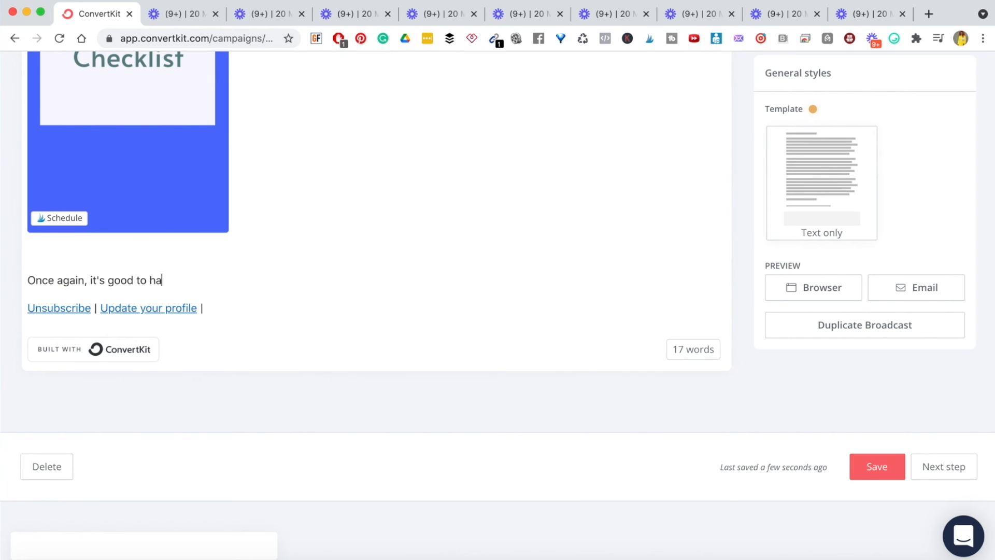
{"action": "type", "text": "ve you."}
{"action": "key", "text": "Return"}
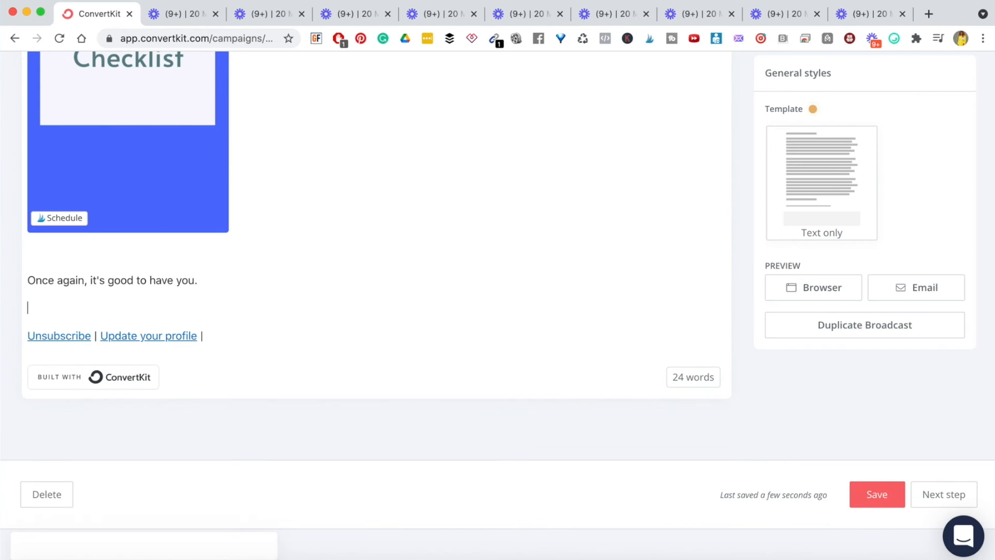
{"action": "type", "text": "Pam xoxo"}
{"action": "scroll", "coordinate": [206, 217], "scroll_direction": "up", "scroll_amount": 10}
{"action": "scroll", "coordinate": [443, 325], "scroll_direction": "down", "scroll_amount": 10}
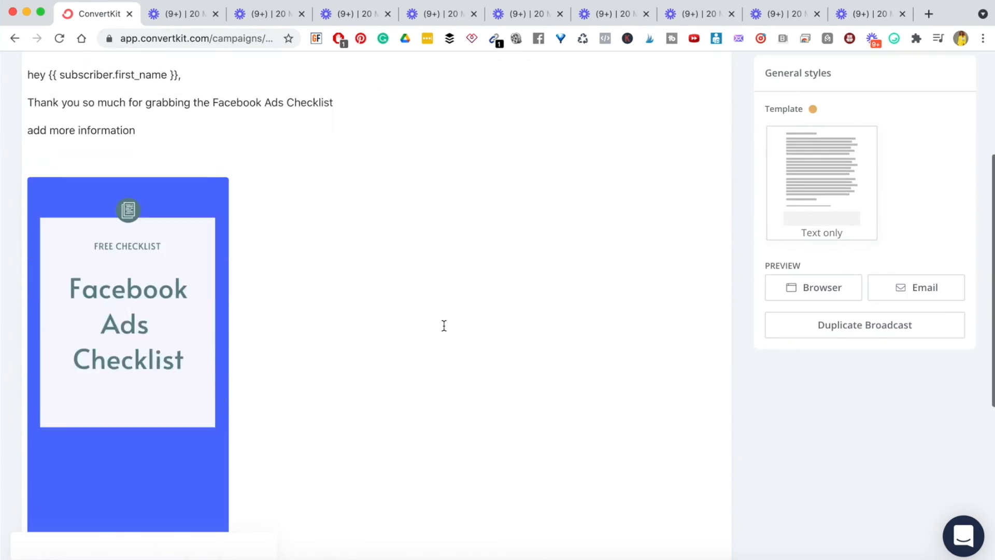
{"action": "scroll", "coordinate": [445, 327], "scroll_direction": "up", "scroll_amount": 10}
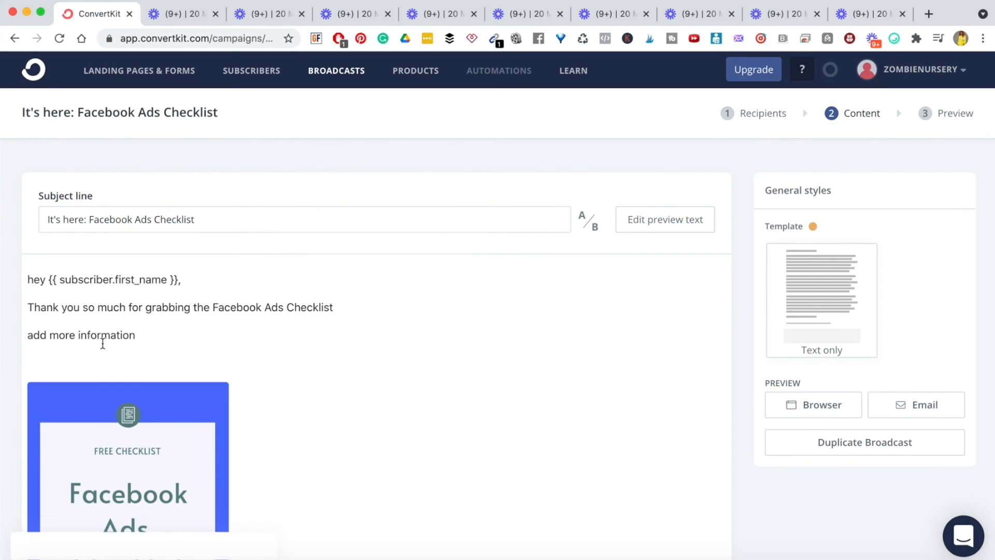
- Link the left-aligned 'add more information' line to a website address
{"action": "triple_click", "coordinate": [52, 336]}
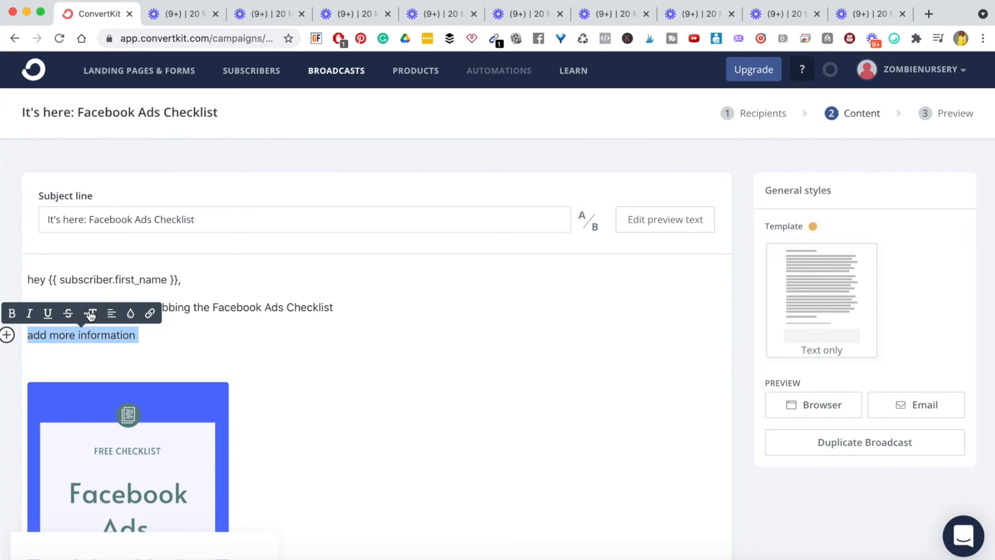
{"action": "left_click", "coordinate": [112, 314]}
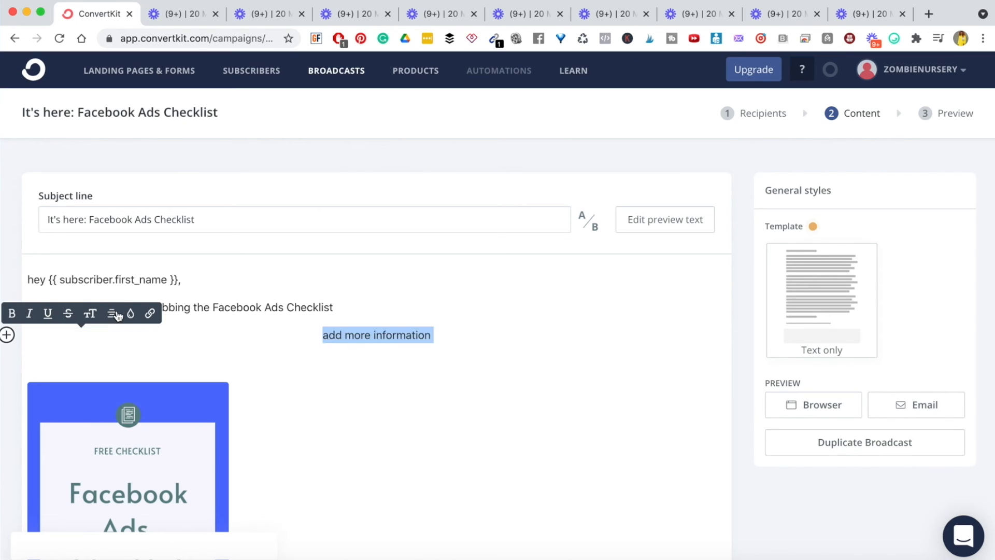
{"action": "left_click", "coordinate": [112, 314]}
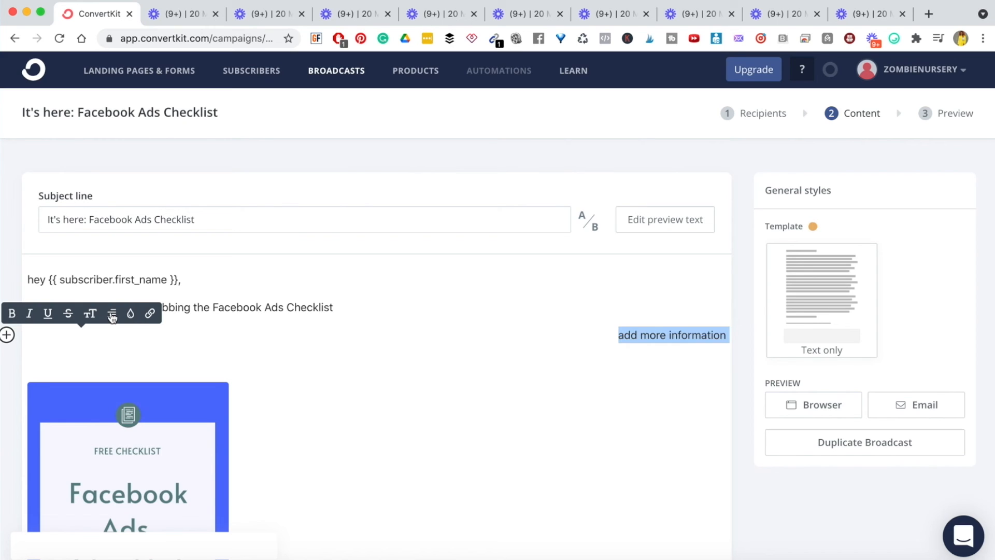
{"action": "left_click", "coordinate": [112, 315]}
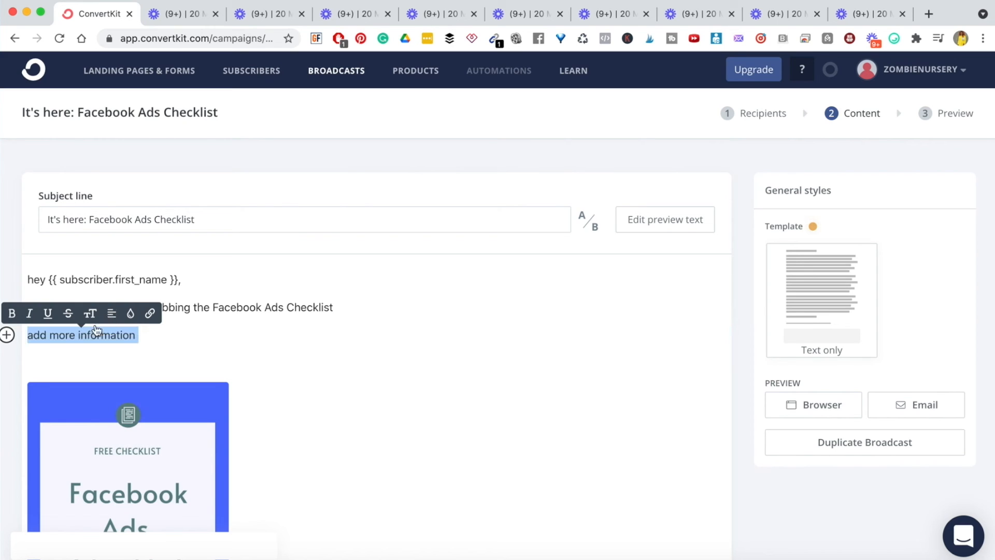
{"action": "left_click", "coordinate": [151, 315]}
{"action": "type", "text": "www.pamobasa.com"}
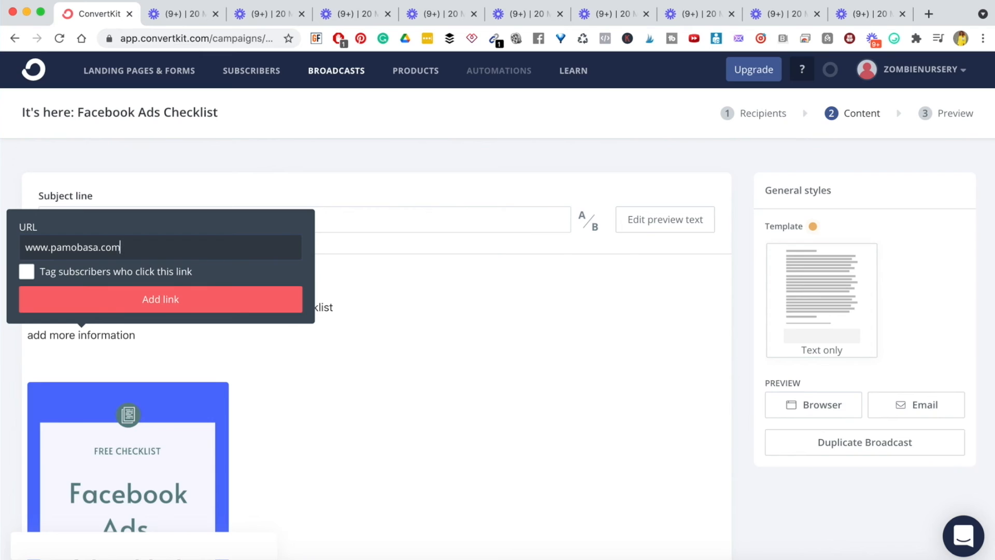
{"action": "left_click", "coordinate": [120, 300]}
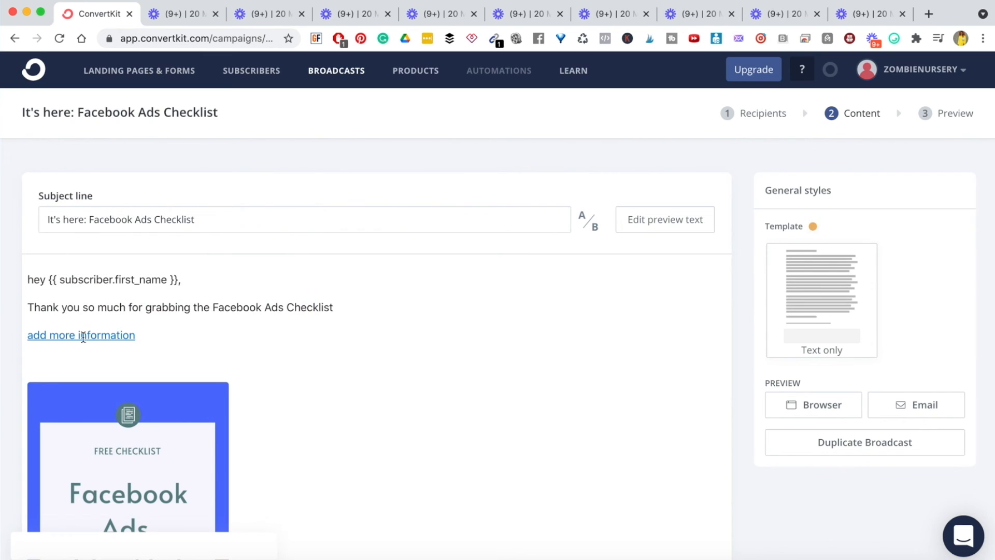
{"action": "scroll", "coordinate": [474, 378], "scroll_direction": "down", "scroll_amount": 15}
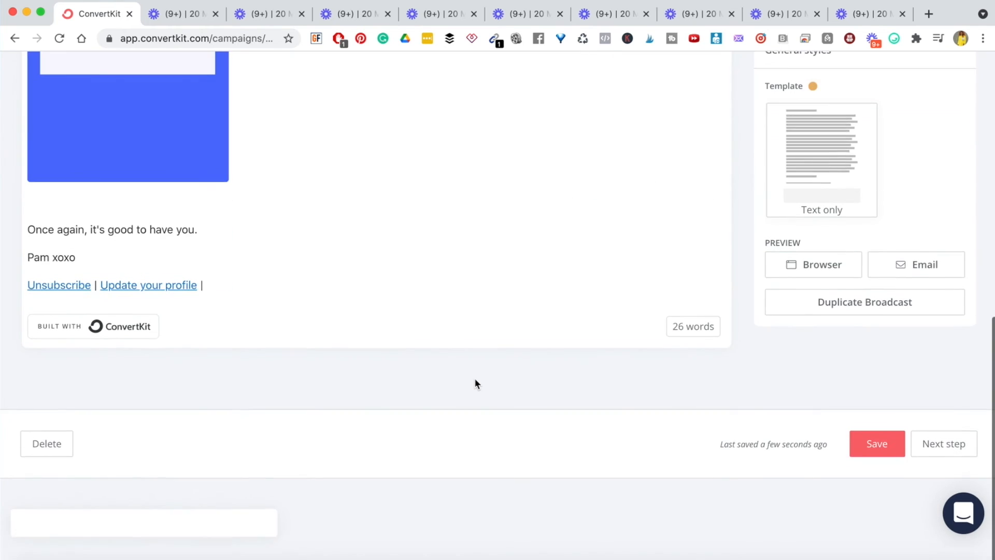
- Advance to the Preview step and review the broadcast addressed to 27 recipients, sending immediately
{"action": "left_click", "coordinate": [945, 467]}
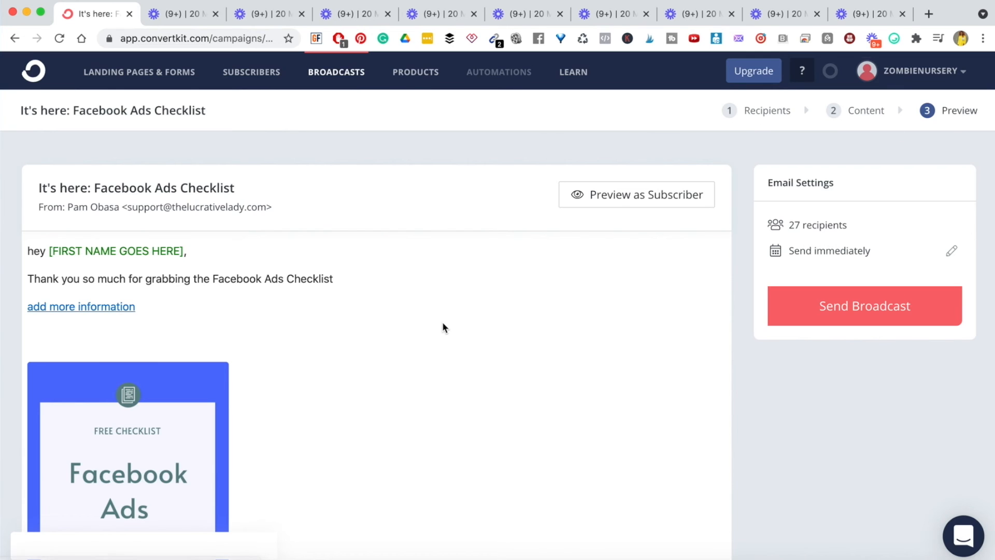
{"action": "scroll", "coordinate": [443, 324], "scroll_direction": "down", "scroll_amount": 3}
{"action": "scroll", "coordinate": [443, 323], "scroll_direction": "up", "scroll_amount": 2}
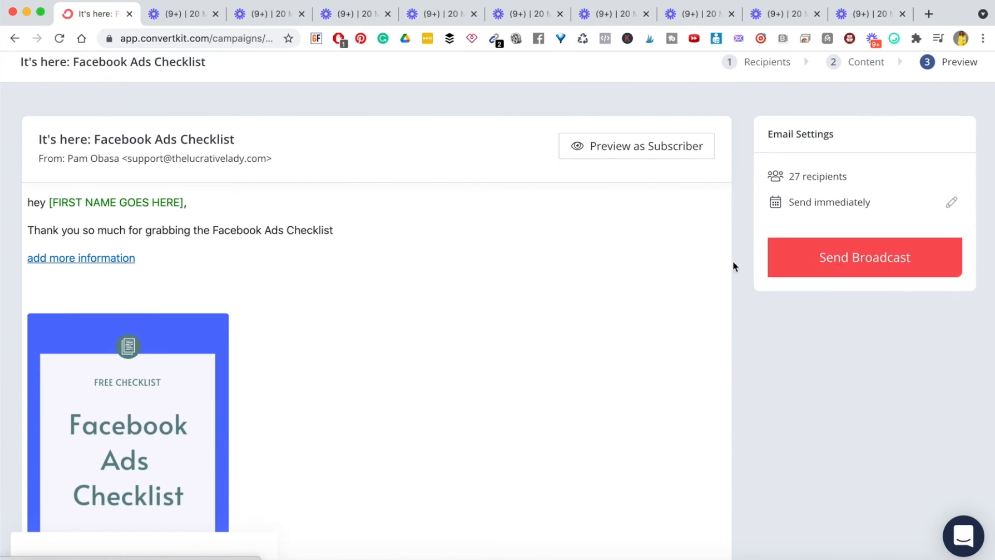
{"action": "scroll", "coordinate": [589, 406], "scroll_direction": "down", "scroll_amount": 10}
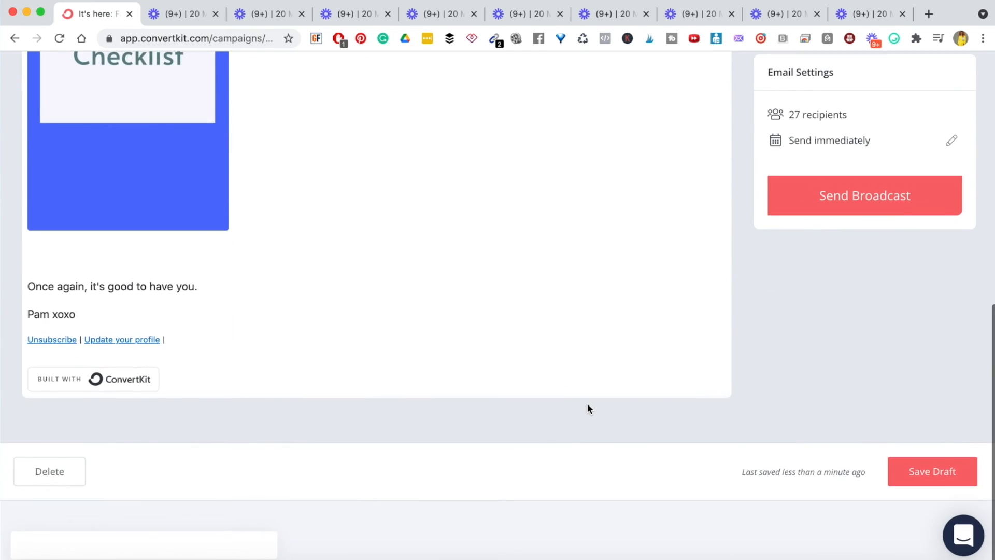
{"action": "scroll", "coordinate": [587, 409], "scroll_direction": "up", "scroll_amount": 11}
{"action": "scroll", "coordinate": [587, 405], "scroll_direction": "up", "scroll_amount": 1}
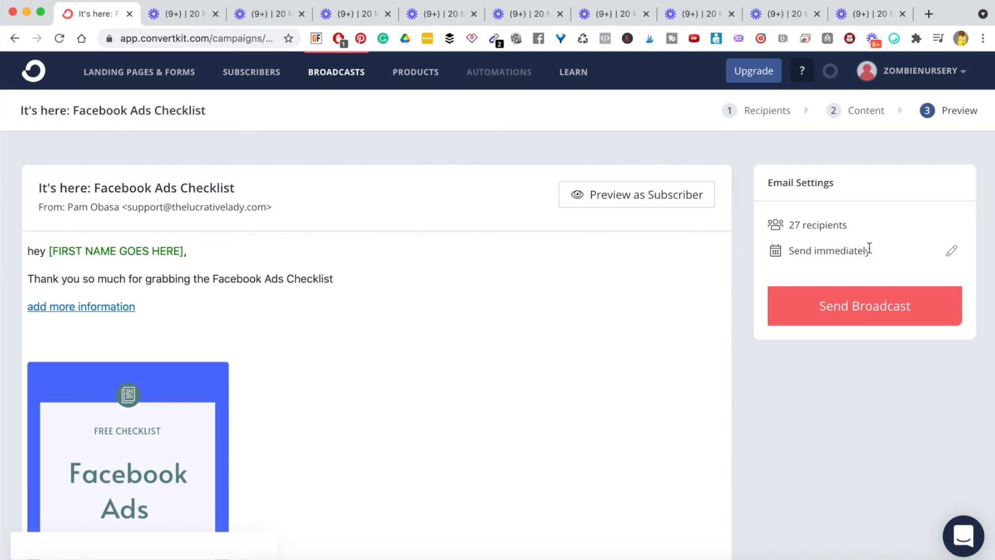
- Reschedule the broadcast for May 21 at 6:00 PM and return to All Broadcasts
{"action": "left_click", "coordinate": [951, 252]}
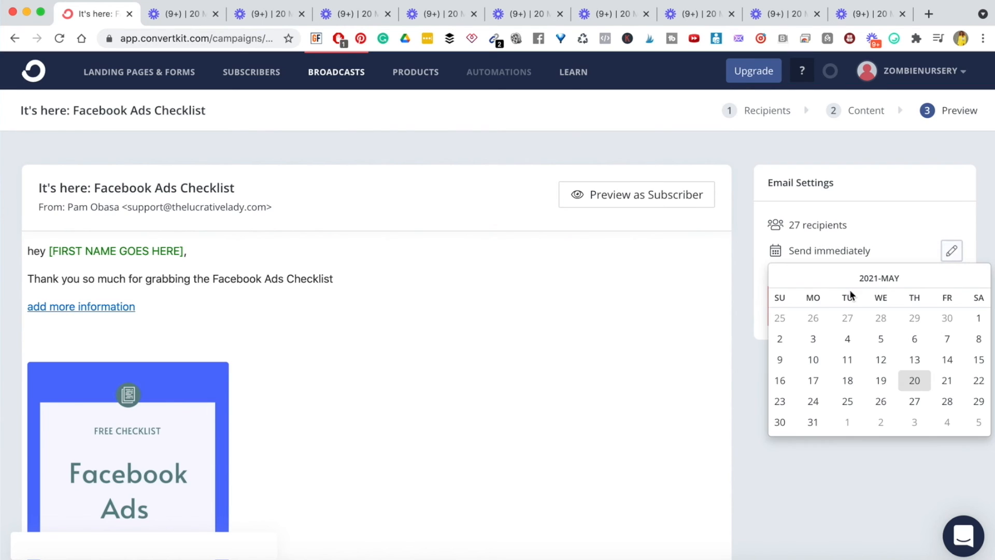
{"action": "left_click", "coordinate": [944, 382]}
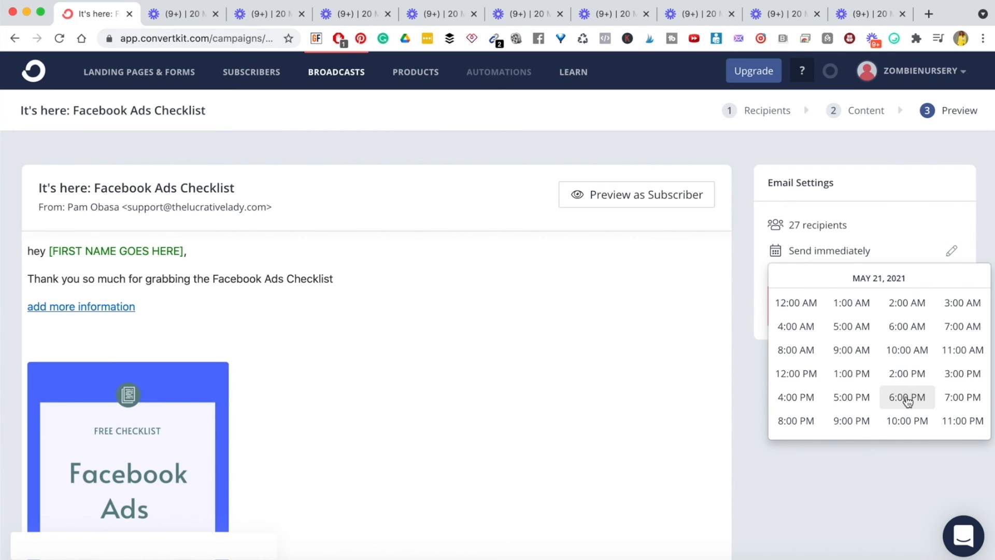
{"action": "left_click", "coordinate": [907, 399]}
{"action": "left_click", "coordinate": [783, 305]}
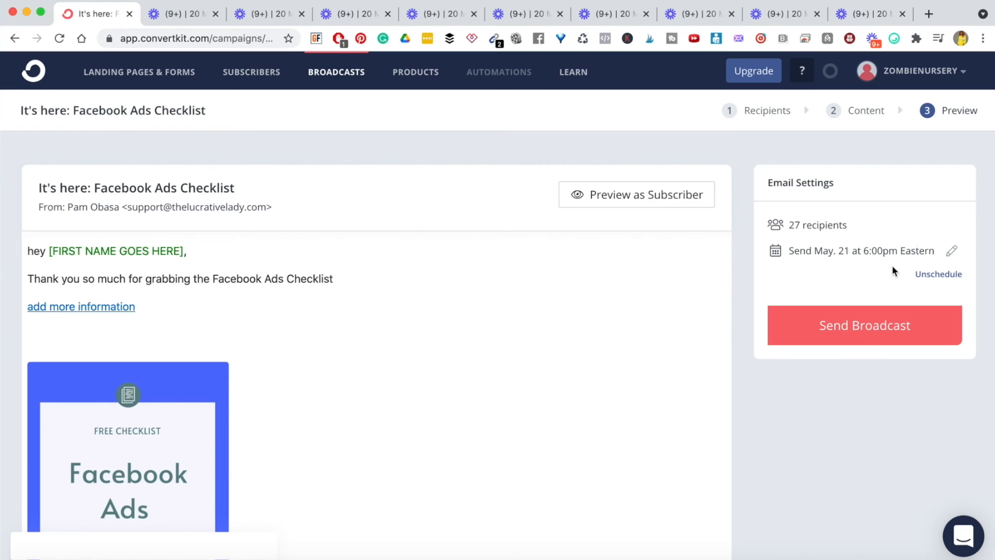
{"action": "left_click", "coordinate": [342, 74]}
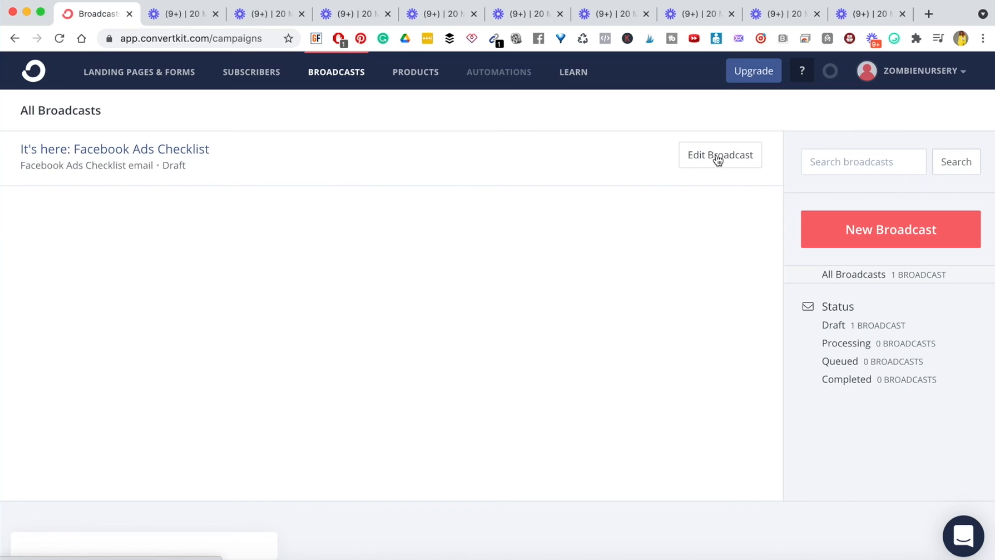
- Highlight the broadcast's Draft status, then go to Automations, which shows the upgrade page
{"action": "double_click", "coordinate": [176, 170]}
{"action": "left_click", "coordinate": [195, 234]}
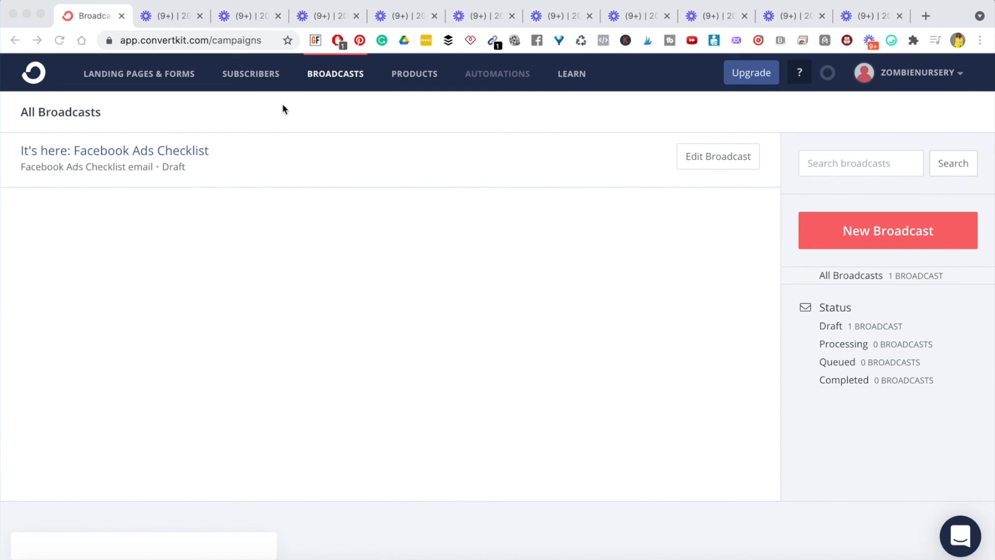
{"action": "left_click", "coordinate": [518, 82]}
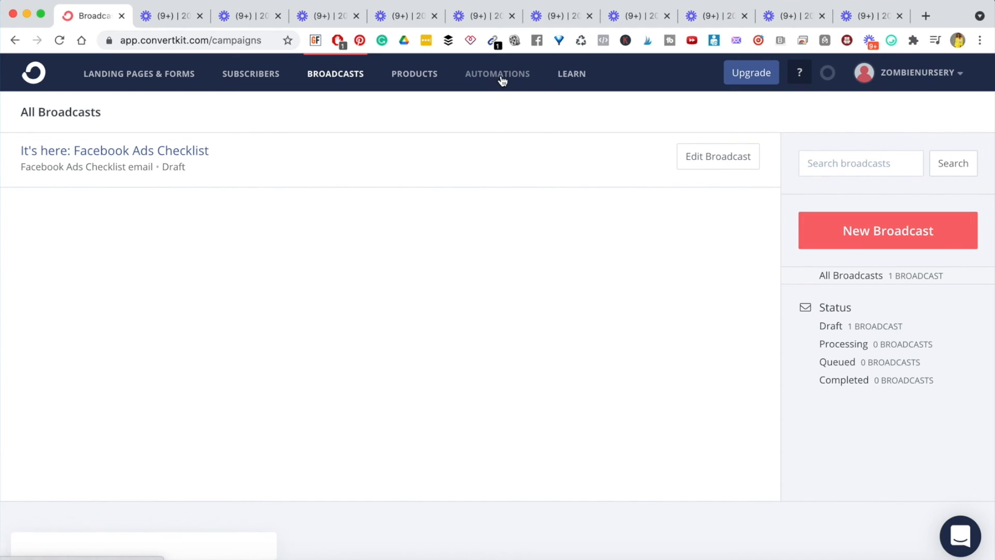
{"action": "left_click", "coordinate": [492, 78]}
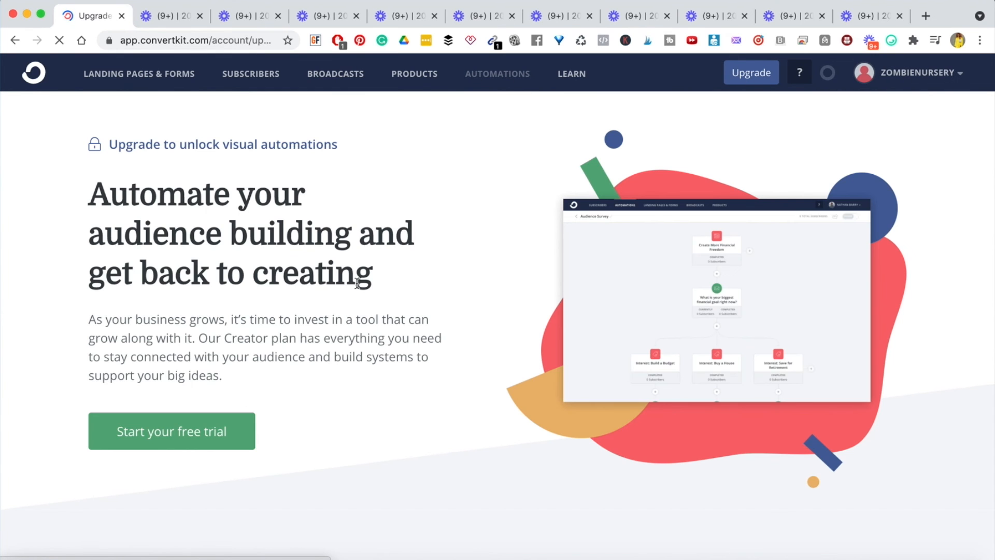
{"action": "scroll", "coordinate": [298, 302], "scroll_direction": "down", "scroll_amount": 15}
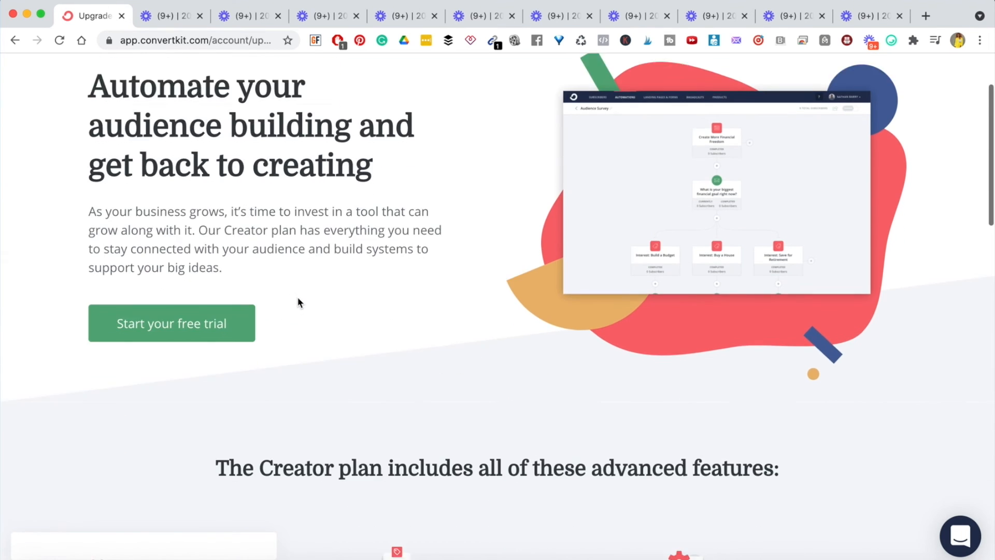
{"action": "scroll", "coordinate": [298, 302], "scroll_direction": "down", "scroll_amount": 5}
{"action": "scroll", "coordinate": [298, 303], "scroll_direction": "up", "scroll_amount": 15}
{"action": "scroll", "coordinate": [298, 302], "scroll_direction": "down", "scroll_amount": 3}
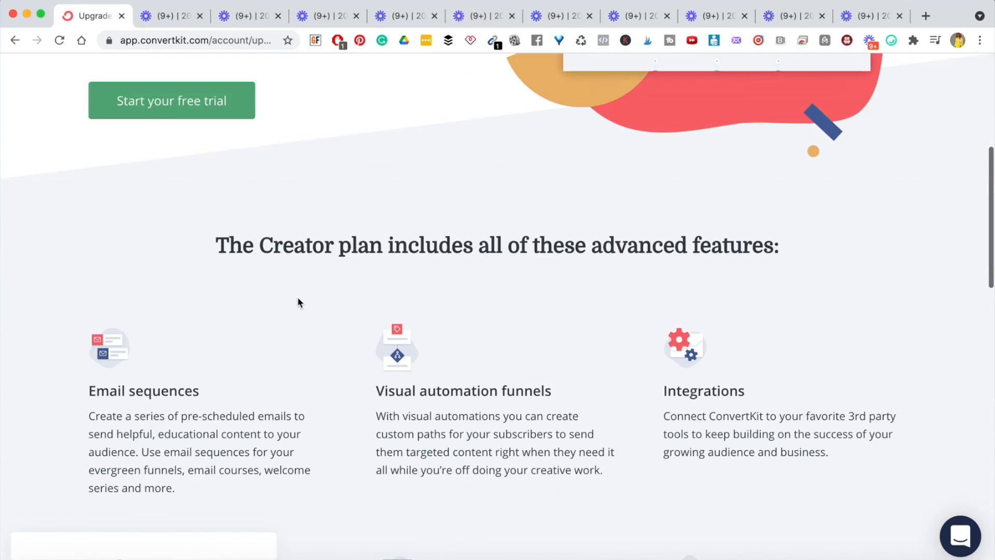
{"action": "scroll", "coordinate": [298, 298], "scroll_direction": "up", "scroll_amount": 8}
{"action": "scroll", "coordinate": [349, 406], "scroll_direction": "down", "scroll_amount": 10}
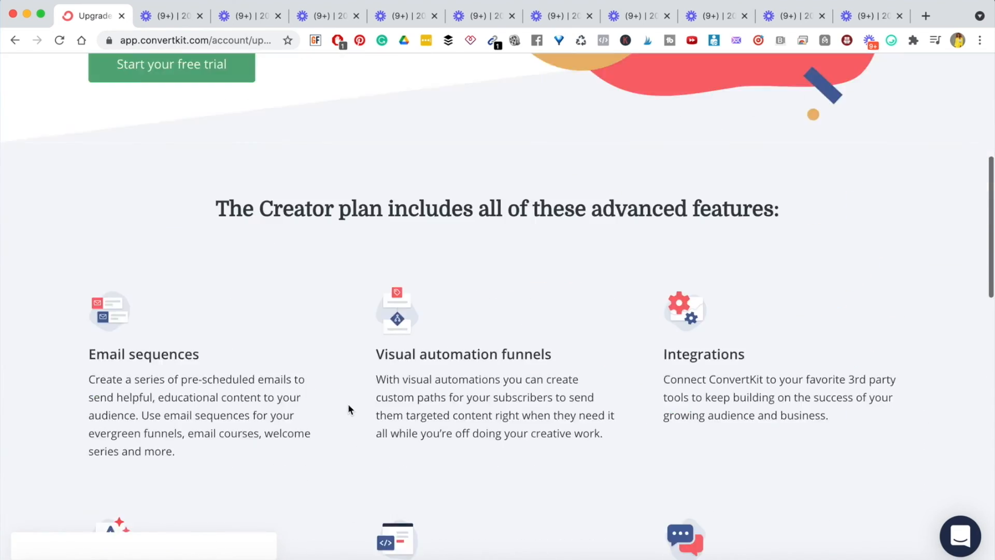
{"action": "scroll", "coordinate": [348, 404], "scroll_direction": "down", "scroll_amount": 3}
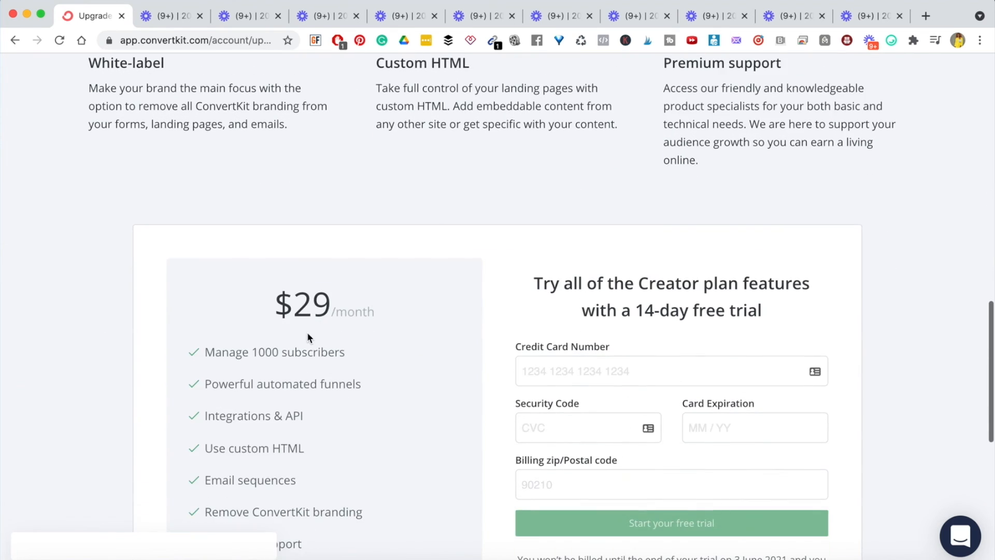
{"action": "left_click_drag", "start_coordinate": [279, 223], "coordinate": [332, 224]}
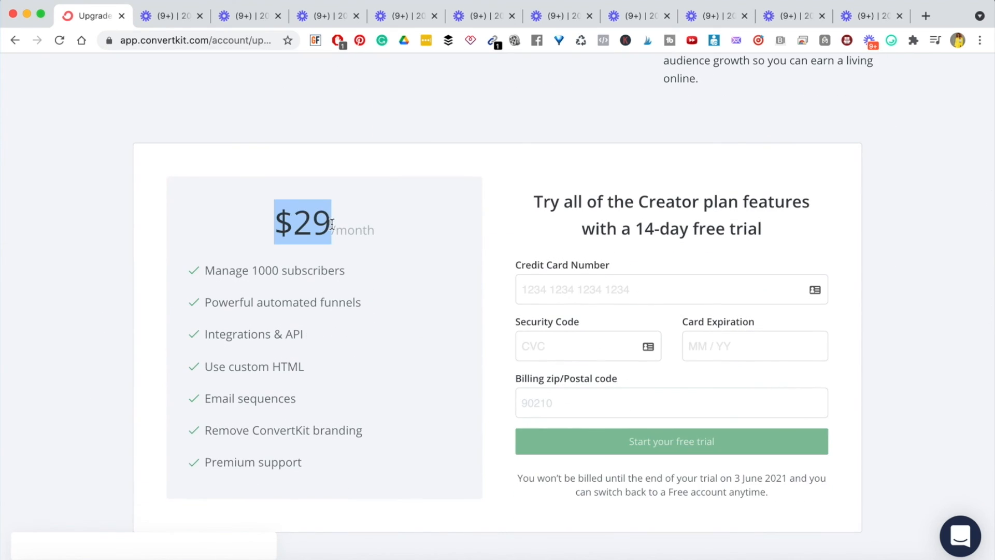
{"action": "triple_click", "coordinate": [263, 272]}
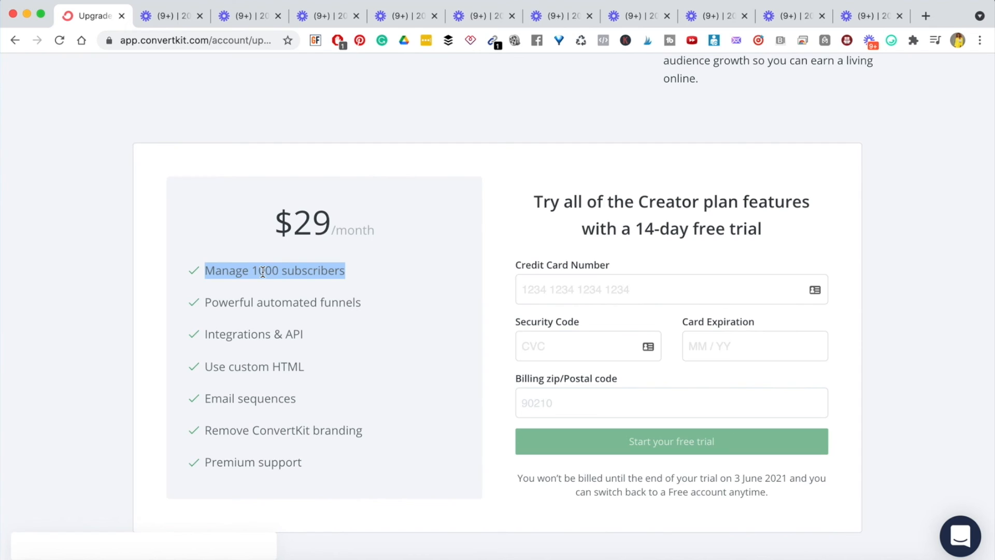
{"action": "left_click", "coordinate": [331, 275]}
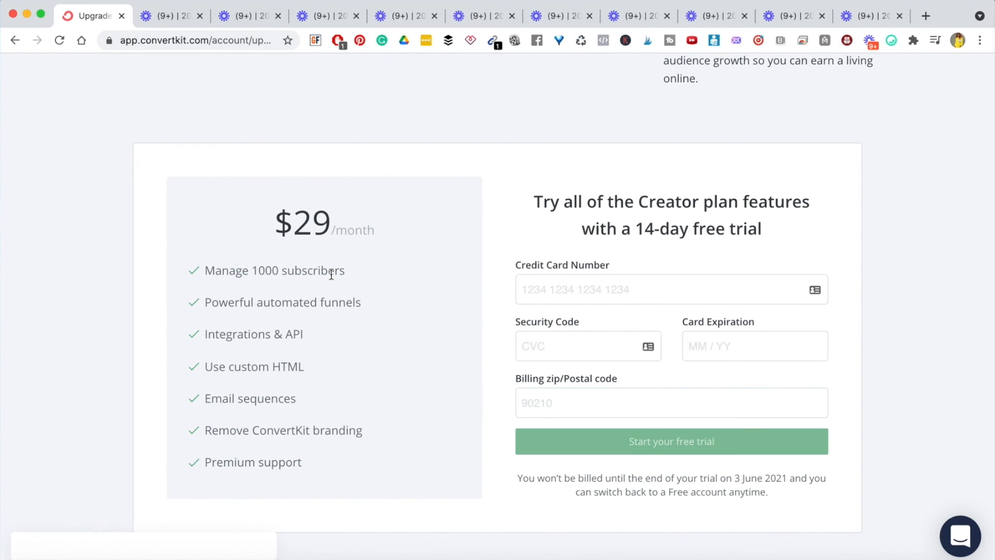
{"action": "scroll", "coordinate": [332, 274], "scroll_direction": "down", "scroll_amount": 10}
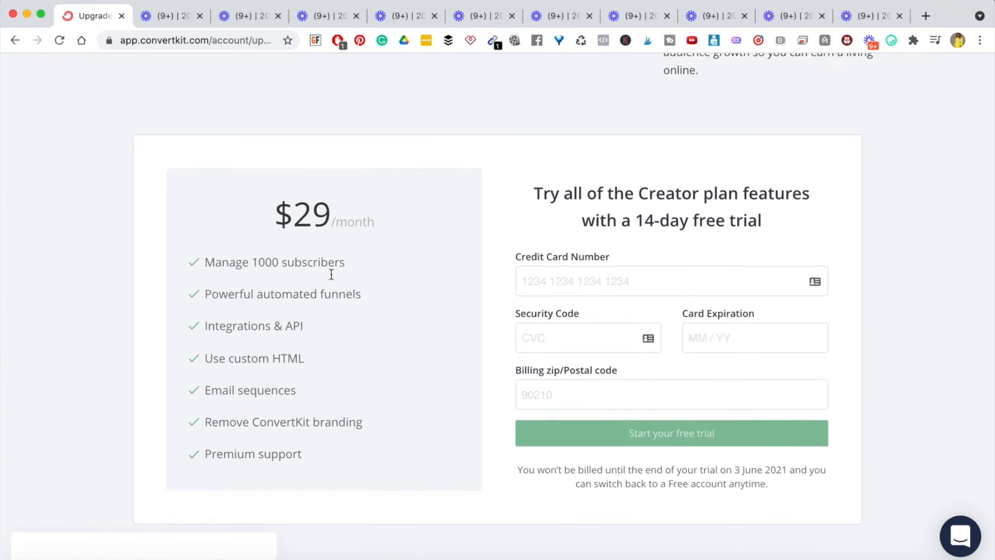
{"action": "scroll", "coordinate": [332, 278], "scroll_direction": "up", "scroll_amount": 15}
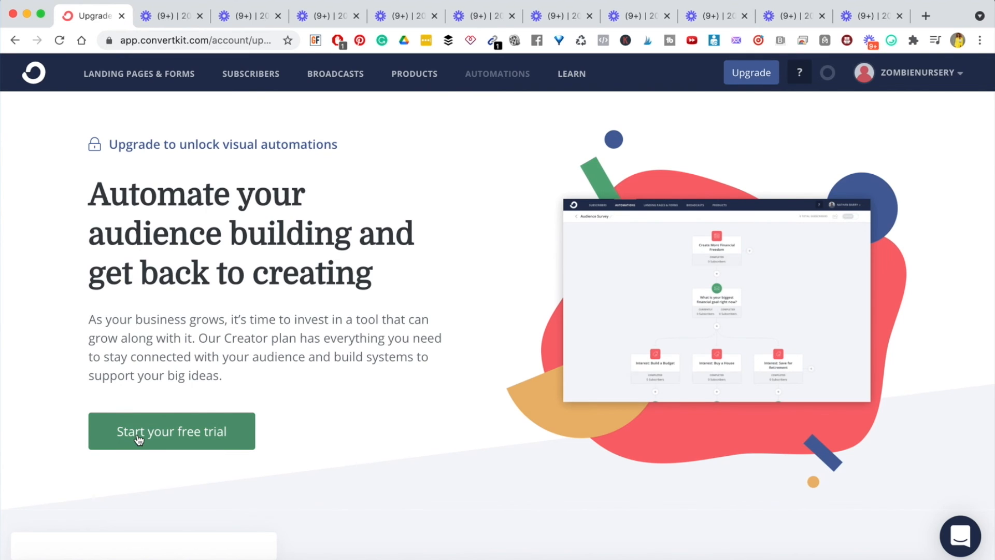
{"action": "left_click", "coordinate": [138, 439]}
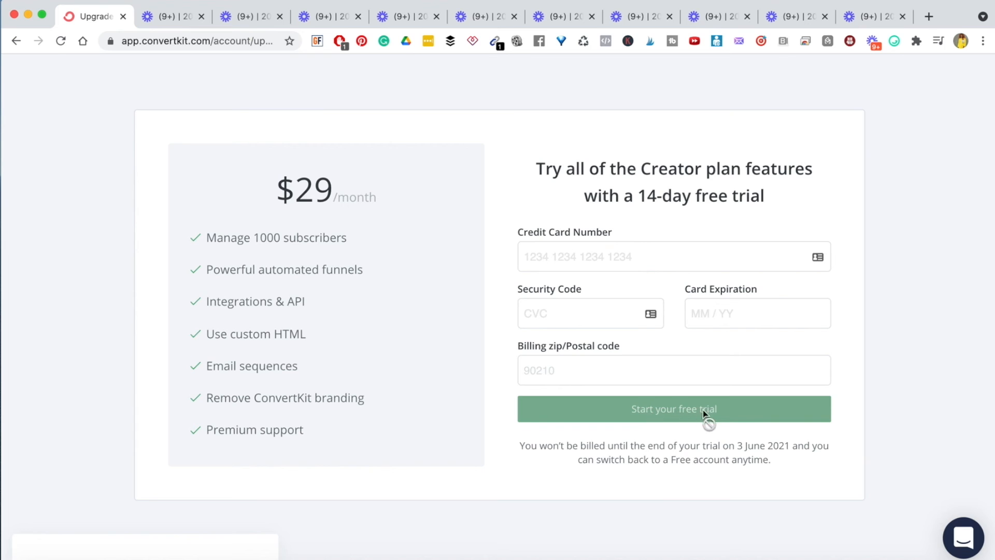
{"action": "scroll", "coordinate": [473, 430], "scroll_direction": "down", "scroll_amount": 5}
{"action": "scroll", "coordinate": [473, 430], "scroll_direction": "up", "scroll_amount": 5}
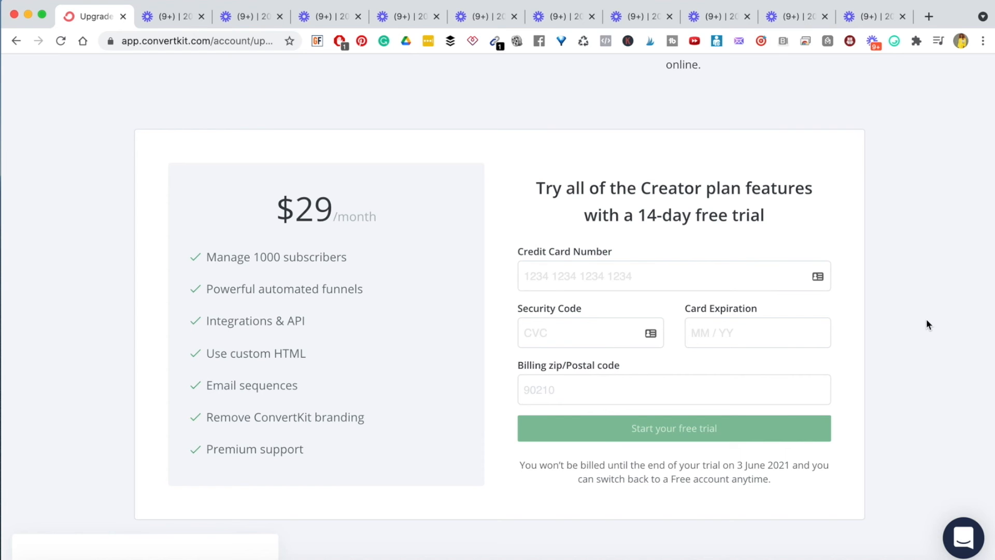
{"action": "scroll", "coordinate": [927, 320], "scroll_direction": "up", "scroll_amount": 1}
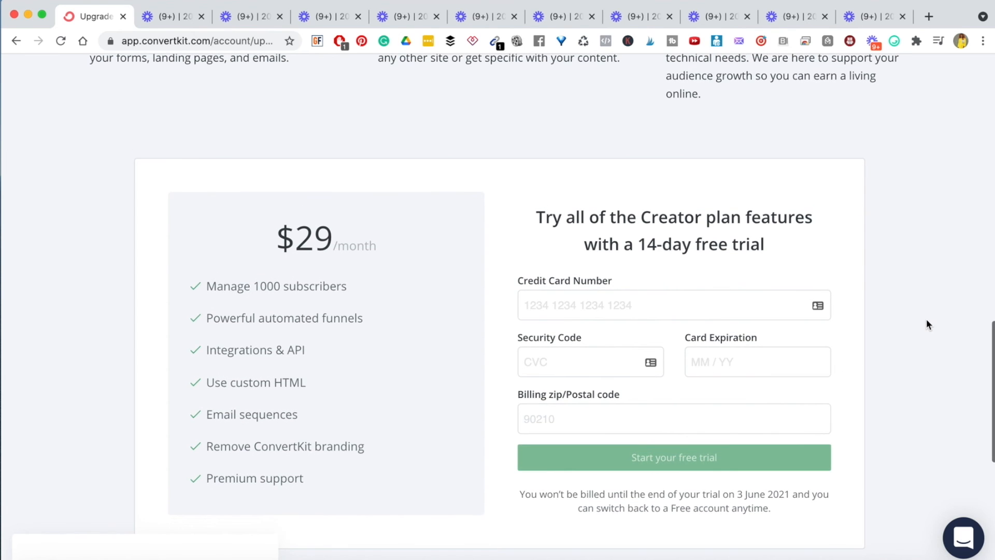
{"action": "scroll", "coordinate": [927, 325], "scroll_direction": "up", "scroll_amount": 10}
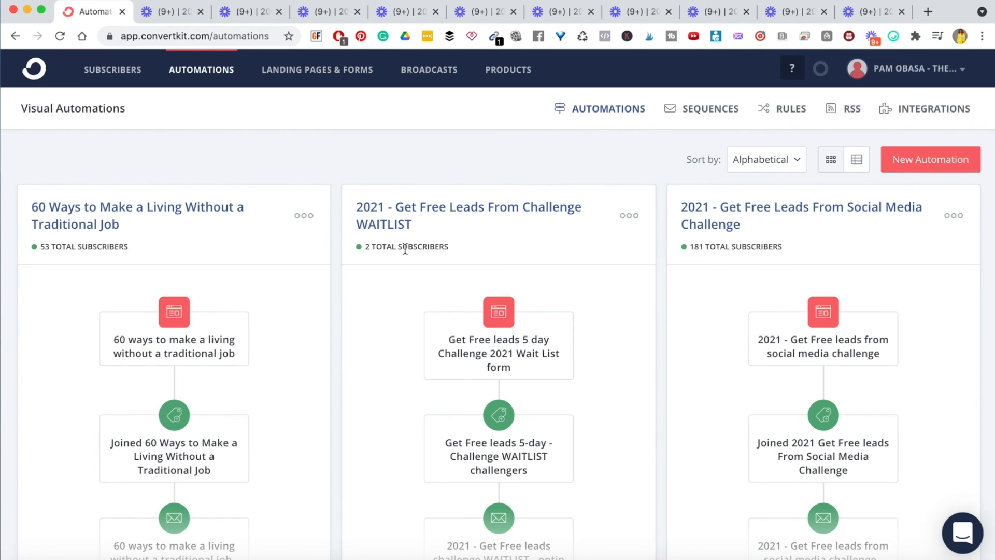
- Scroll the Automations list down to the MASTER FUNNEL - HTF $65k Case Study Opt-in card
{"action": "scroll", "coordinate": [459, 429], "scroll_direction": "down", "scroll_amount": 15}
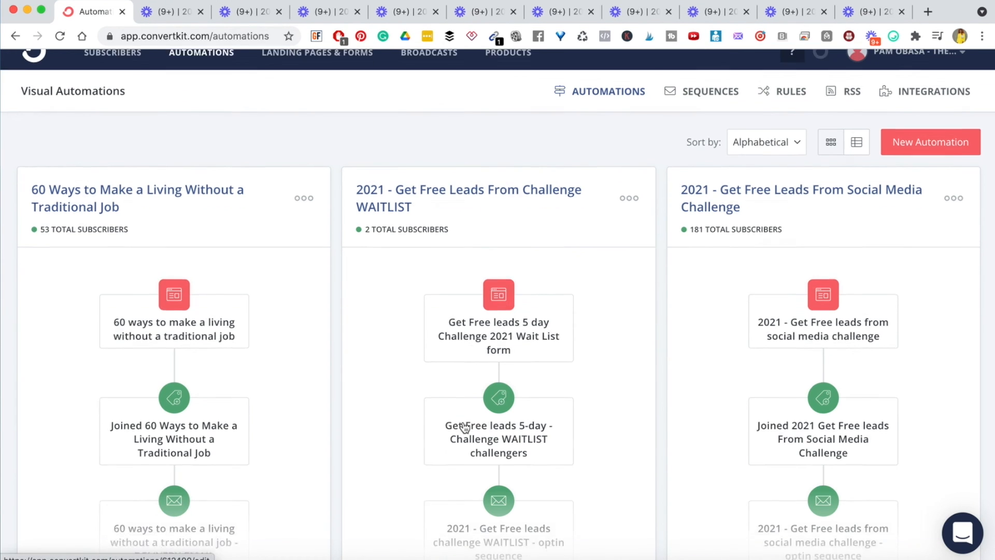
{"action": "scroll", "coordinate": [464, 428], "scroll_direction": "down", "scroll_amount": 12}
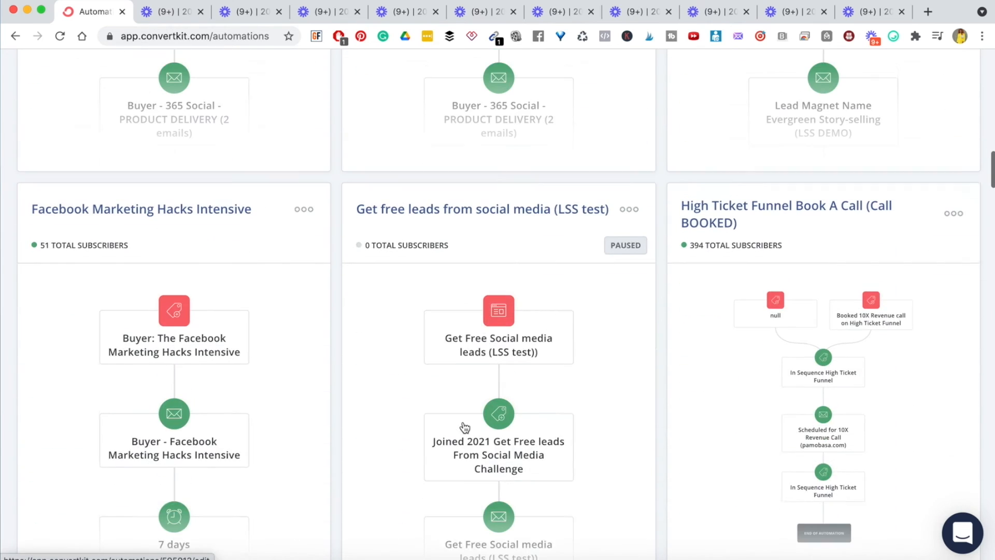
{"action": "scroll", "coordinate": [465, 428], "scroll_direction": "down", "scroll_amount": 10}
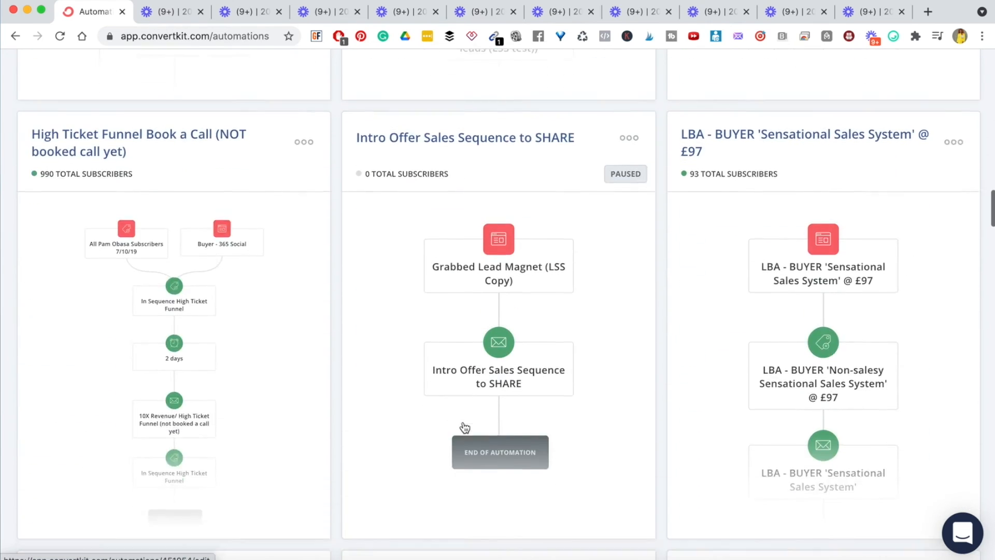
{"action": "scroll", "coordinate": [465, 428], "scroll_direction": "down", "scroll_amount": 8}
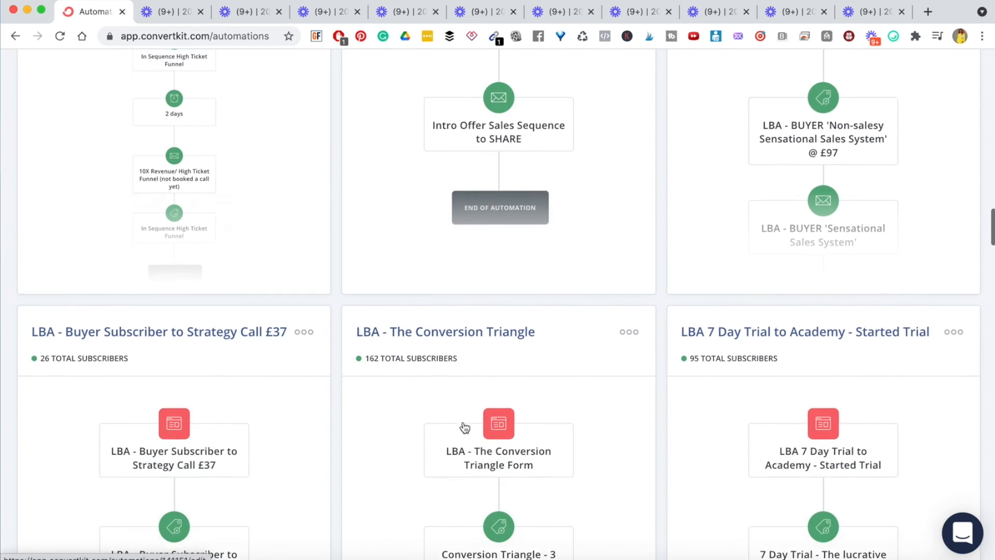
{"action": "scroll", "coordinate": [465, 428], "scroll_direction": "down", "scroll_amount": 10}
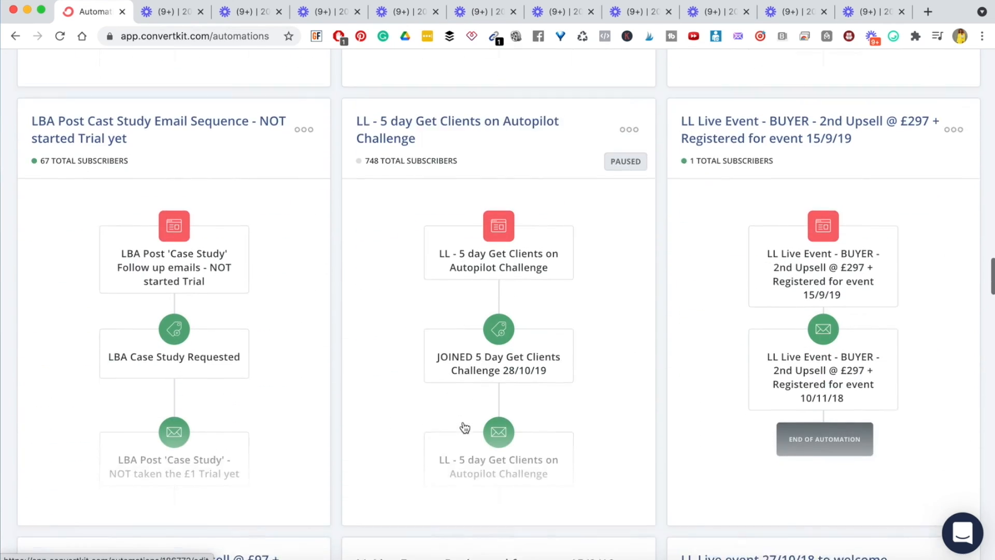
{"action": "scroll", "coordinate": [464, 427], "scroll_direction": "down", "scroll_amount": 12}
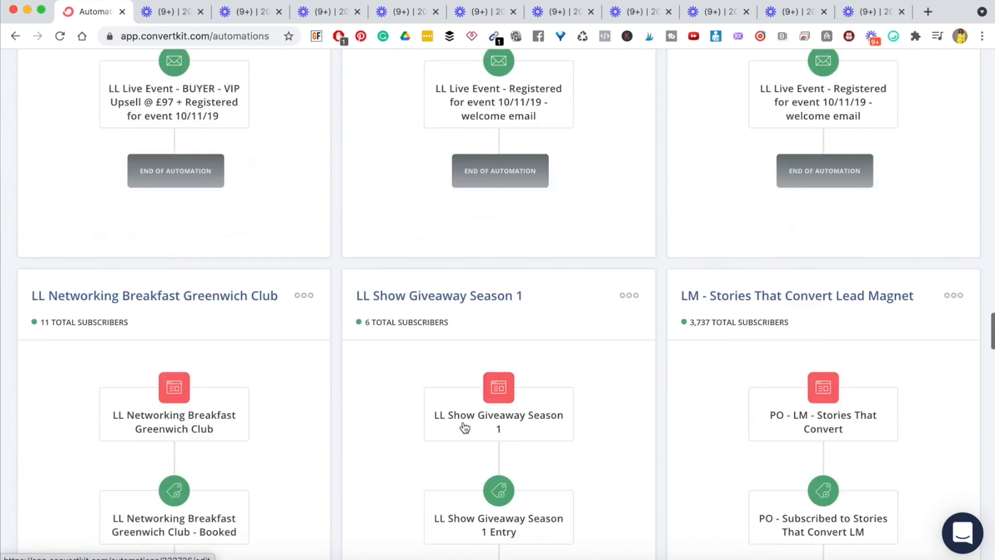
{"action": "scroll", "coordinate": [465, 428], "scroll_direction": "down", "scroll_amount": 10}
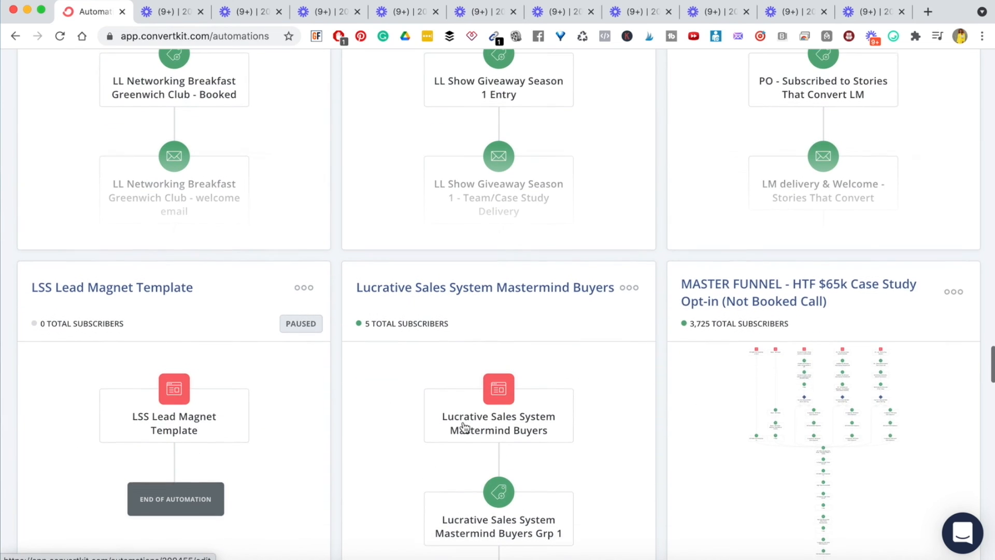
{"action": "scroll", "coordinate": [669, 262], "scroll_direction": "down", "scroll_amount": 1}
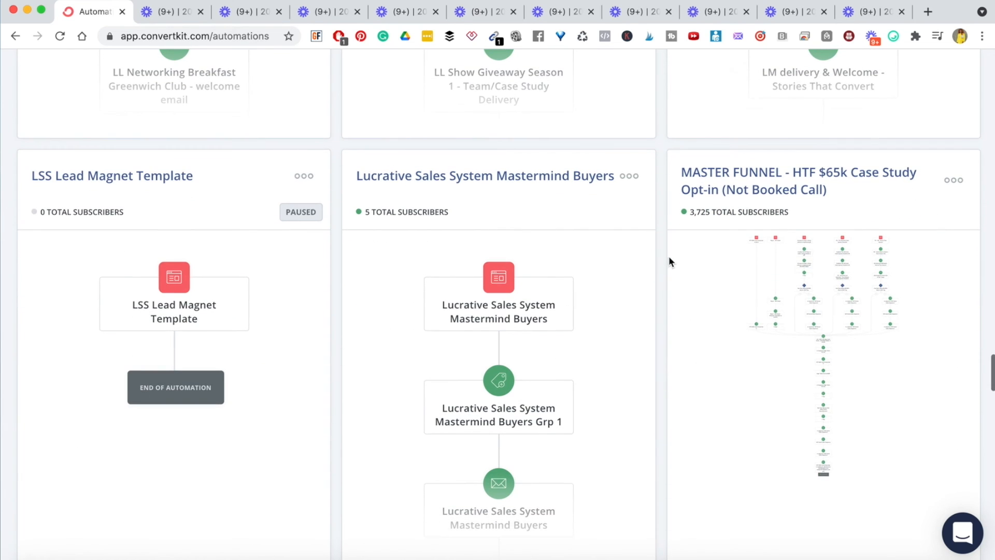
- Open the live MASTER FUNNEL - HTF $65k Case Study Opt-in automation
{"action": "left_click", "coordinate": [739, 180]}
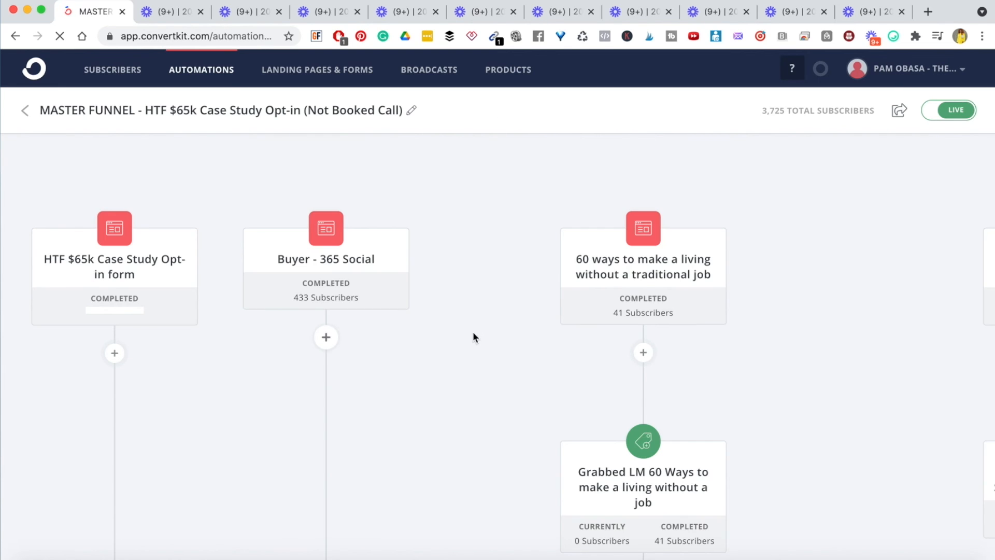
{"action": "mouse_move", "coordinate": [111, 267]}
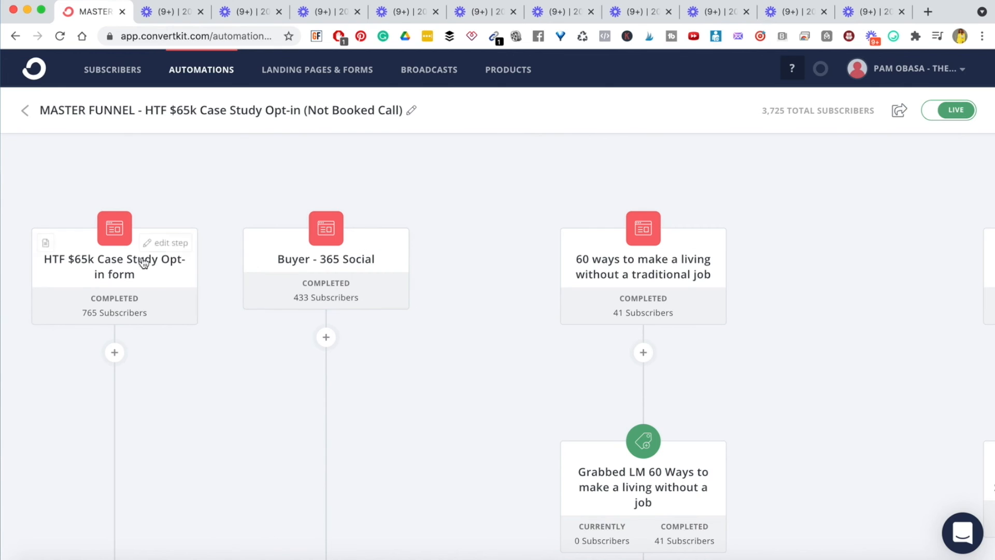
{"action": "mouse_move", "coordinate": [656, 254]}
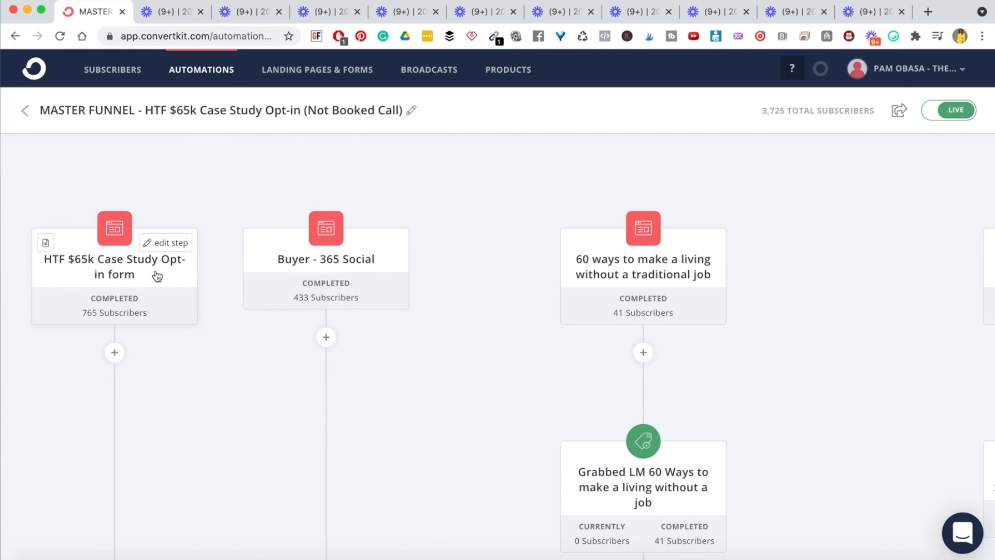
{"action": "scroll", "coordinate": [611, 281], "scroll_direction": "right", "scroll_amount": 10}
{"action": "scroll", "coordinate": [610, 281], "scroll_direction": "right", "scroll_amount": 5}
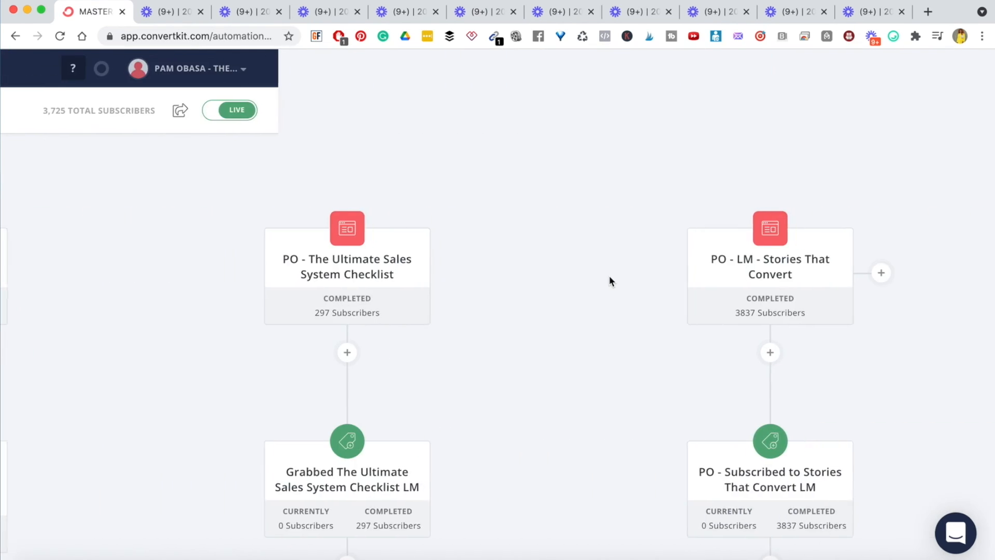
{"action": "scroll", "coordinate": [612, 280], "scroll_direction": "left", "scroll_amount": 10}
{"action": "scroll", "coordinate": [612, 280], "scroll_direction": "left", "scroll_amount": 4}
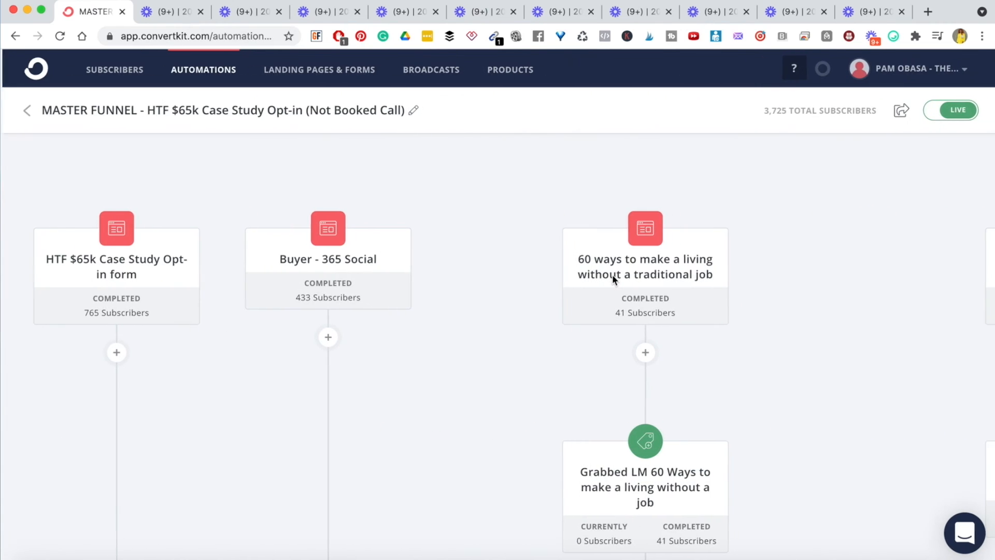
- Pan around the automation canvas to review its entry forms, tags and emails
{"action": "scroll", "coordinate": [614, 280], "scroll_direction": "down", "scroll_amount": 4}
{"action": "scroll", "coordinate": [450, 325], "scroll_direction": "up", "scroll_amount": 1}
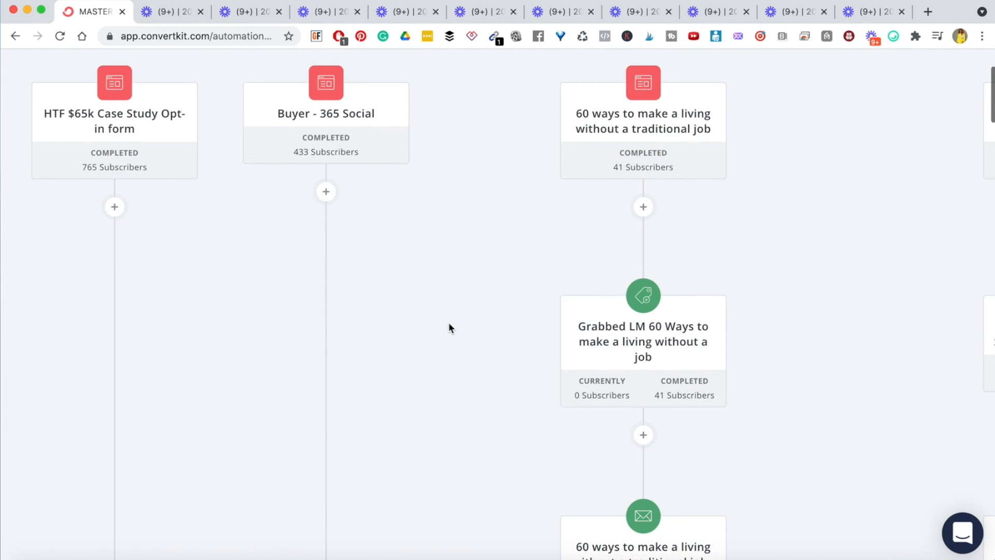
{"action": "scroll", "coordinate": [890, 124], "scroll_direction": "right", "scroll_amount": 12}
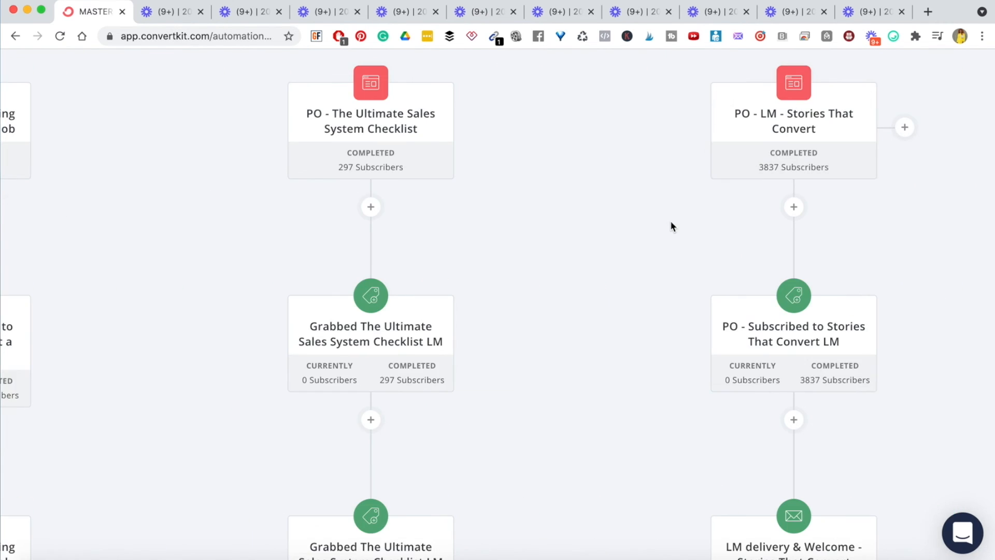
{"action": "scroll", "coordinate": [670, 224], "scroll_direction": "down", "scroll_amount": 5}
{"action": "scroll", "coordinate": [670, 225], "scroll_direction": "left", "scroll_amount": 1}
{"action": "scroll", "coordinate": [555, 259], "scroll_direction": "left", "scroll_amount": 4}
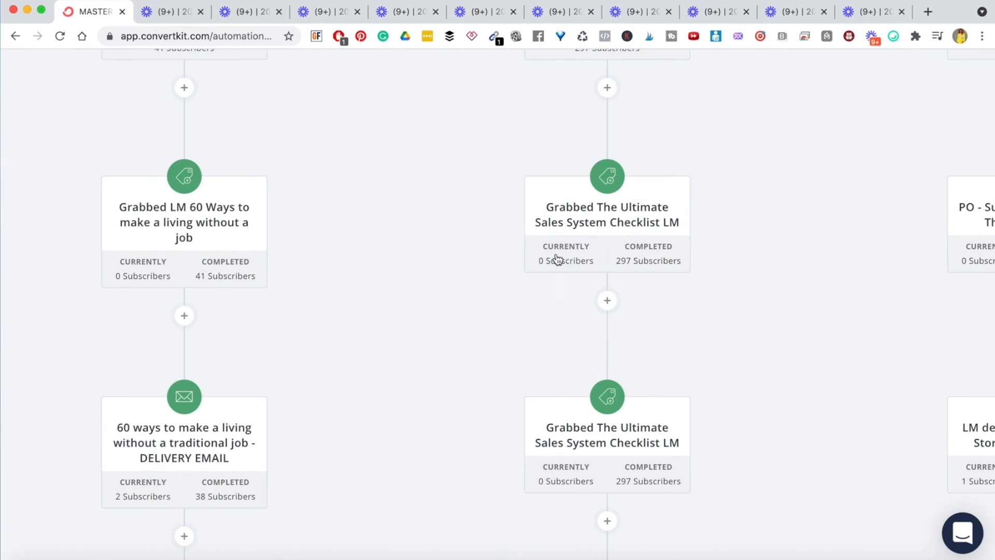
{"action": "scroll", "coordinate": [331, 280], "scroll_direction": "left", "scroll_amount": 8}
{"action": "scroll", "coordinate": [329, 279], "scroll_direction": "down", "scroll_amount": 5}
{"action": "scroll", "coordinate": [330, 278], "scroll_direction": "left", "scroll_amount": 1}
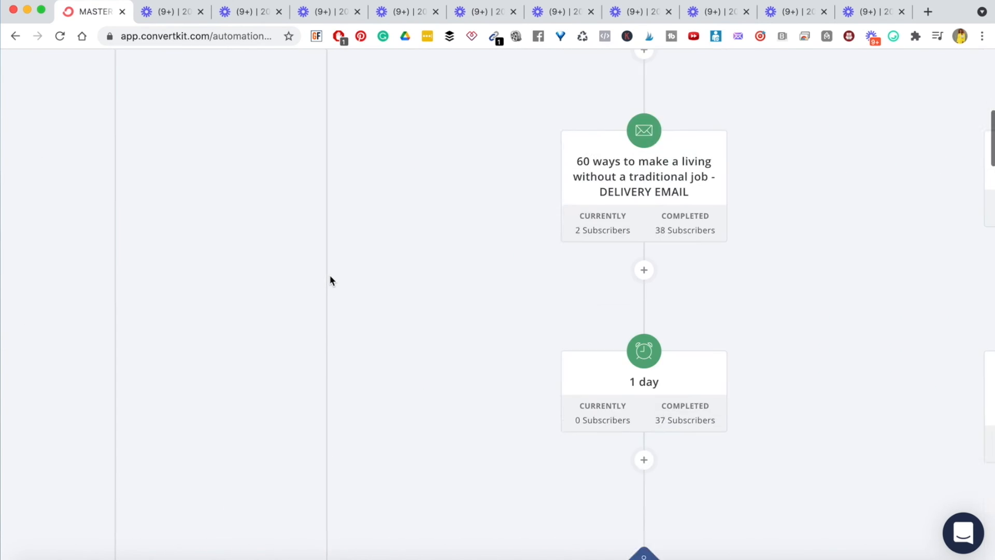
{"action": "scroll", "coordinate": [329, 279], "scroll_direction": "up", "scroll_amount": 1}
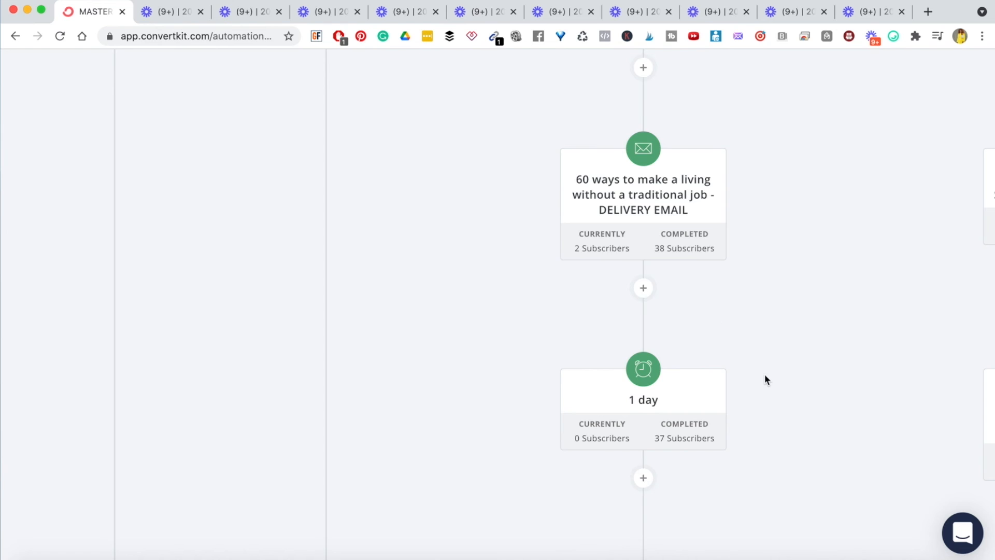
{"action": "scroll", "coordinate": [766, 379], "scroll_direction": "down", "scroll_amount": 6}
{"action": "scroll", "coordinate": [766, 378], "scroll_direction": "up", "scroll_amount": 4}
{"action": "scroll", "coordinate": [798, 372], "scroll_direction": "down", "scroll_amount": 6}
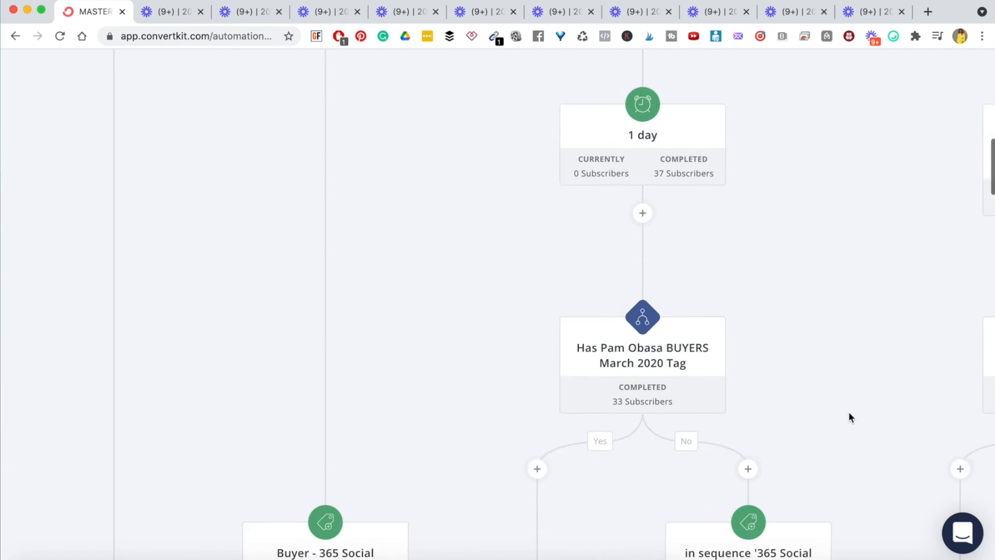
{"action": "scroll", "coordinate": [826, 360], "scroll_direction": "down", "scroll_amount": 5}
{"action": "scroll", "coordinate": [826, 359], "scroll_direction": "right", "scroll_amount": 6}
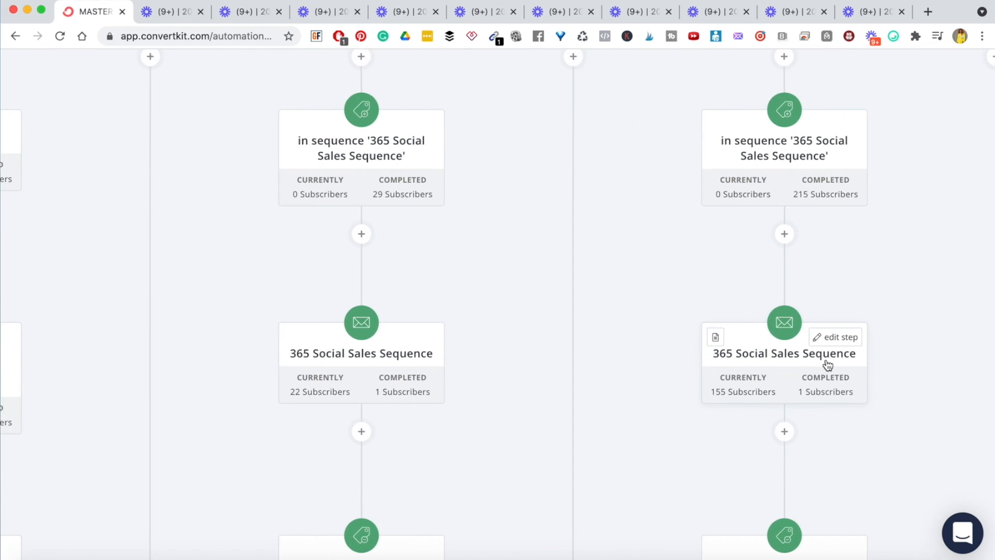
{"action": "scroll", "coordinate": [828, 365], "scroll_direction": "up", "scroll_amount": 15}
{"action": "scroll", "coordinate": [828, 364], "scroll_direction": "left", "scroll_amount": 5}
{"action": "scroll", "coordinate": [827, 364], "scroll_direction": "left", "scroll_amount": 3}
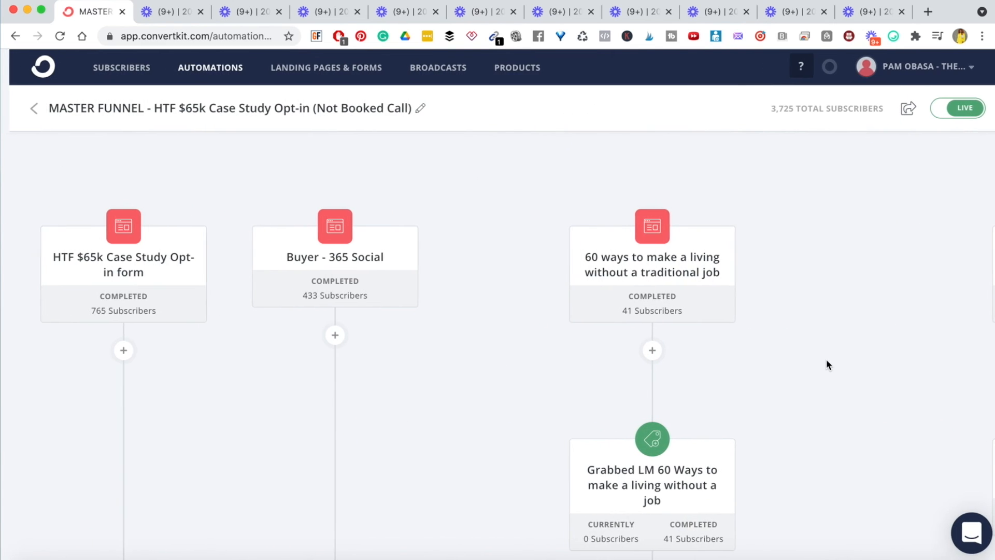
{"action": "scroll", "coordinate": [373, 382], "scroll_direction": "down", "scroll_amount": 15}
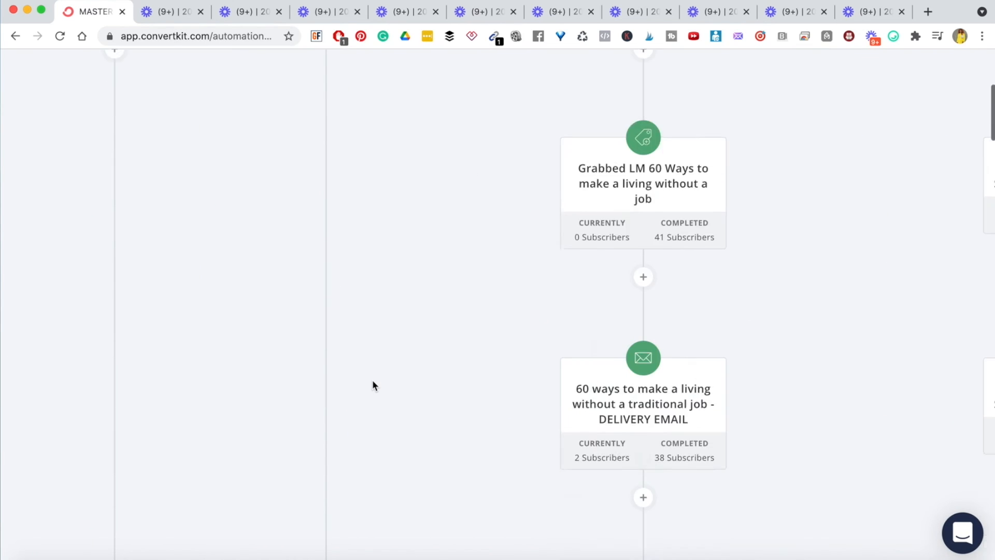
{"action": "scroll", "coordinate": [373, 384], "scroll_direction": "down", "scroll_amount": 5}
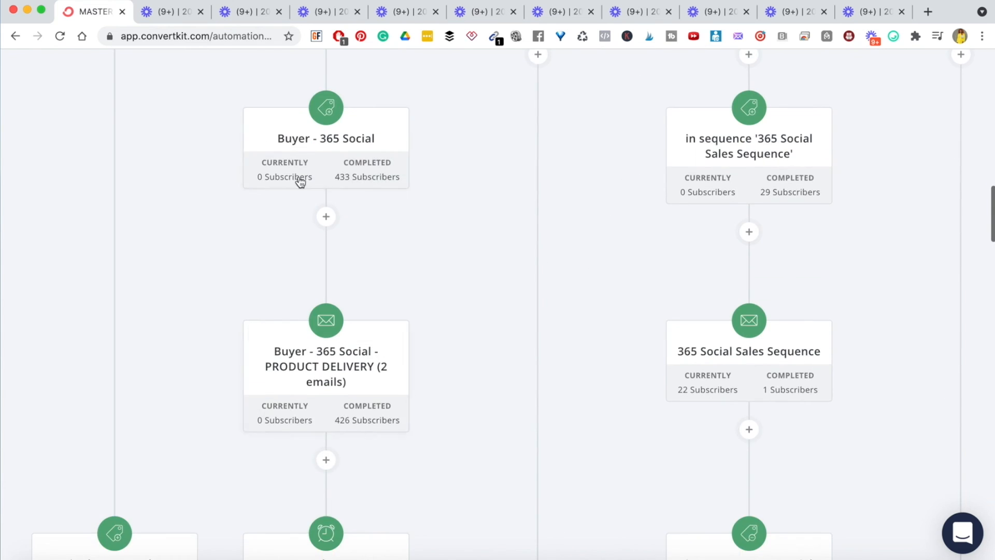
{"action": "scroll", "coordinate": [368, 289], "scroll_direction": "down", "scroll_amount": 6}
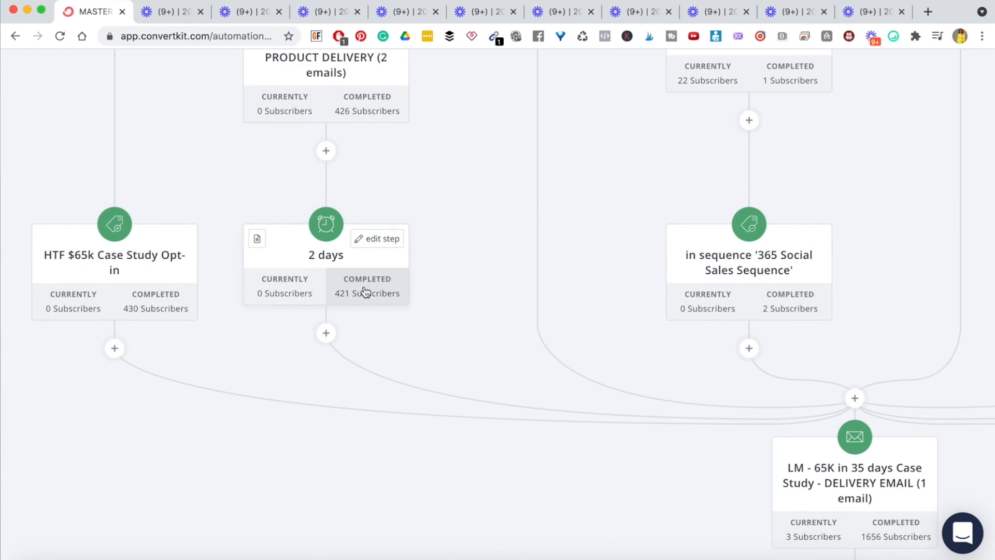
{"action": "scroll", "coordinate": [337, 282], "scroll_direction": "down", "scroll_amount": 4}
{"action": "scroll", "coordinate": [438, 285], "scroll_direction": "right", "scroll_amount": 3}
{"action": "scroll", "coordinate": [566, 306], "scroll_direction": "right", "scroll_amount": 2}
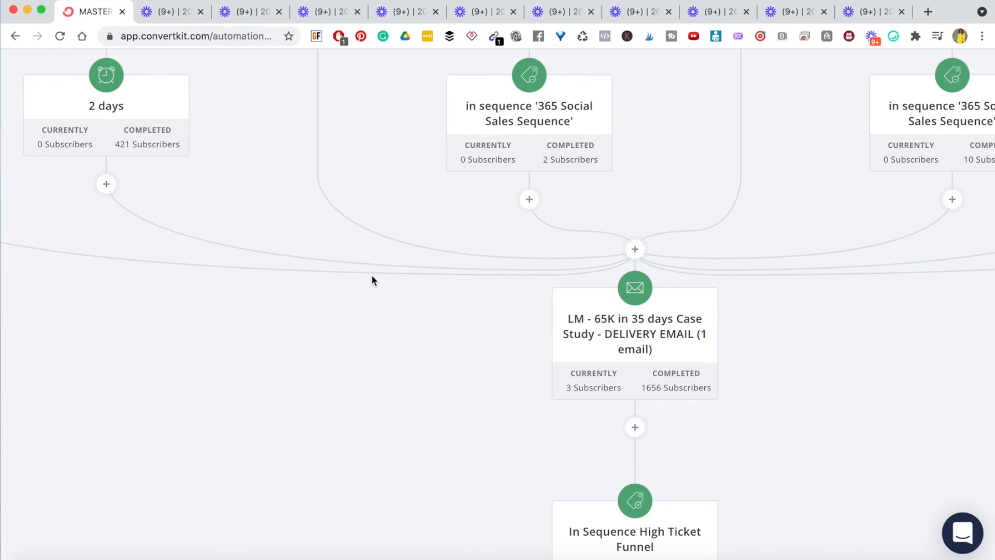
{"action": "scroll", "coordinate": [644, 442], "scroll_direction": "down", "scroll_amount": 12}
{"action": "scroll", "coordinate": [646, 442], "scroll_direction": "down", "scroll_amount": 20}
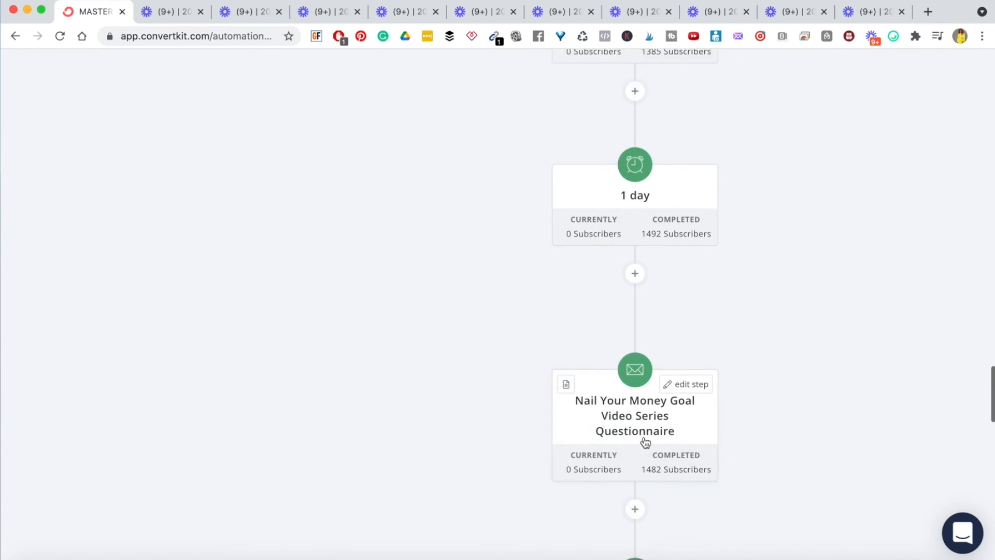
{"action": "scroll", "coordinate": [645, 442], "scroll_direction": "down", "scroll_amount": 10}
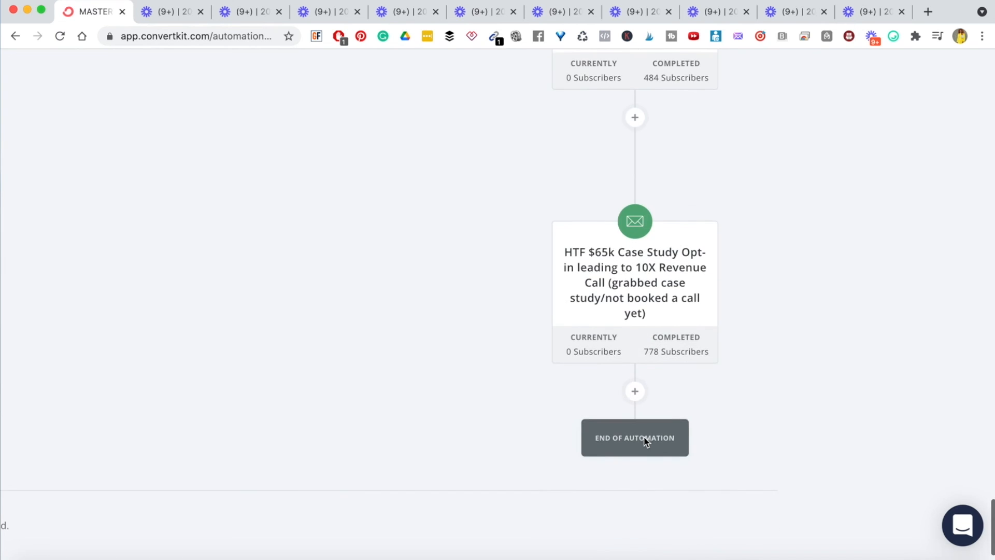
{"action": "scroll", "coordinate": [646, 442], "scroll_direction": "up", "scroll_amount": 20}
{"action": "scroll", "coordinate": [645, 441], "scroll_direction": "up", "scroll_amount": 20}
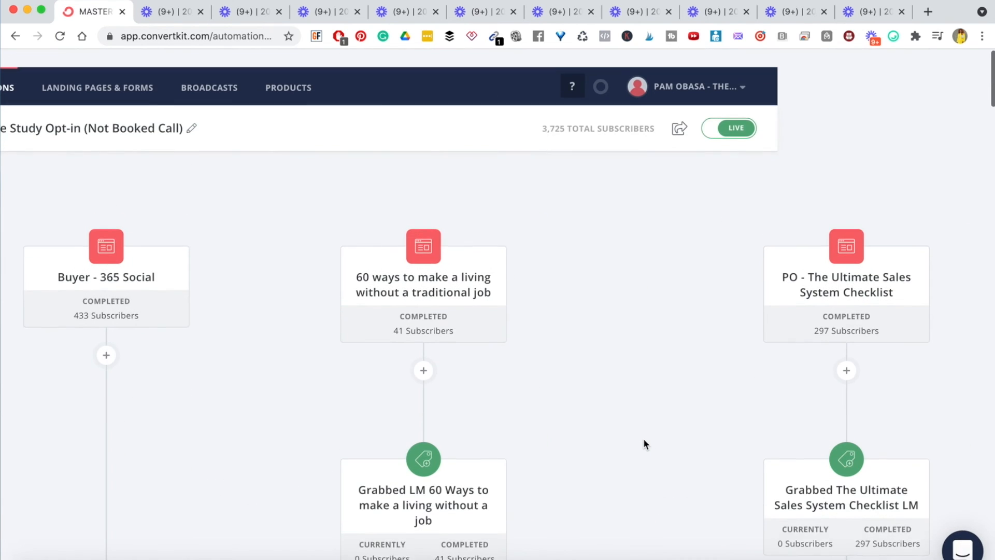
{"action": "scroll", "coordinate": [644, 441], "scroll_direction": "right", "scroll_amount": 10}
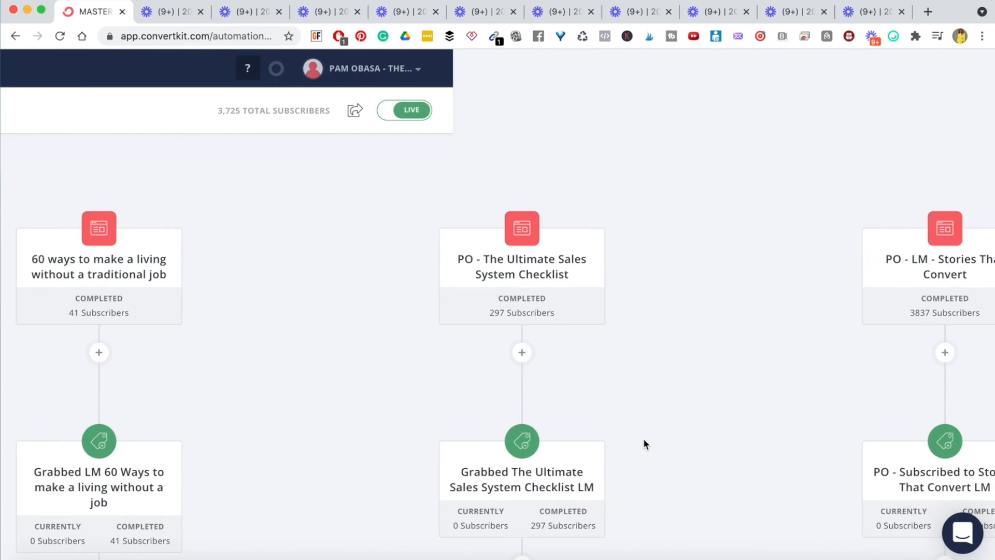
{"action": "scroll", "coordinate": [644, 441], "scroll_direction": "left", "scroll_amount": 15}
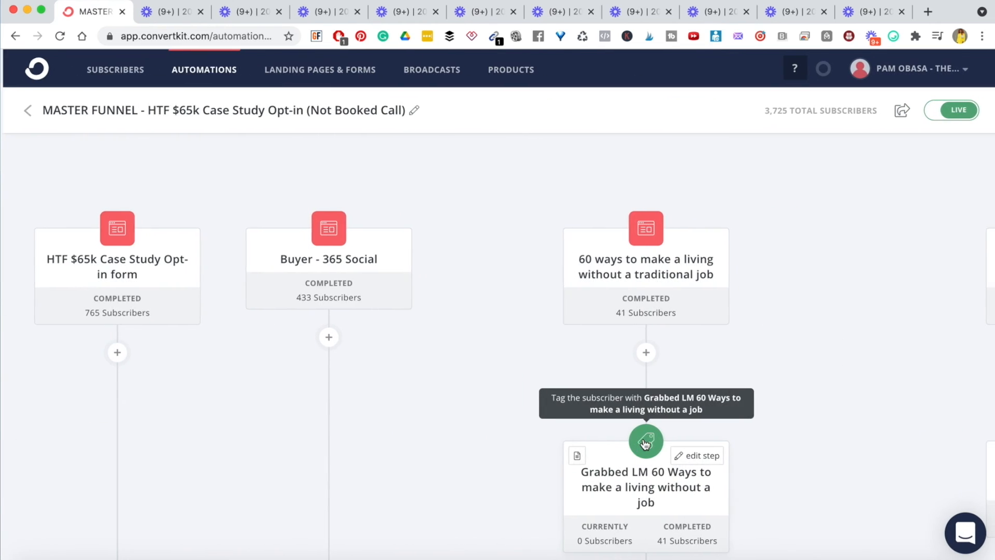
{"action": "scroll", "coordinate": [643, 441], "scroll_direction": "right", "scroll_amount": 12}
{"action": "scroll", "coordinate": [645, 442], "scroll_direction": "right", "scroll_amount": 3}
{"action": "scroll", "coordinate": [645, 441], "scroll_direction": "down", "scroll_amount": 15}
{"action": "scroll", "coordinate": [644, 441], "scroll_direction": "left", "scroll_amount": 3}
{"action": "scroll", "coordinate": [644, 442], "scroll_direction": "down", "scroll_amount": 15}
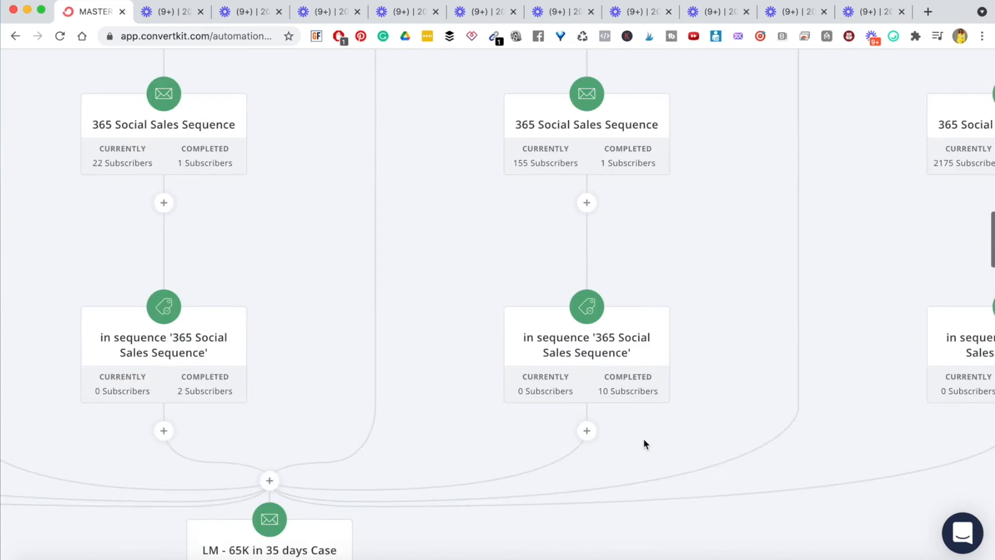
{"action": "scroll", "coordinate": [644, 442], "scroll_direction": "left", "scroll_amount": 2}
{"action": "scroll", "coordinate": [644, 441], "scroll_direction": "left", "scroll_amount": 3}
{"action": "scroll", "coordinate": [644, 440], "scroll_direction": "down", "scroll_amount": 12}
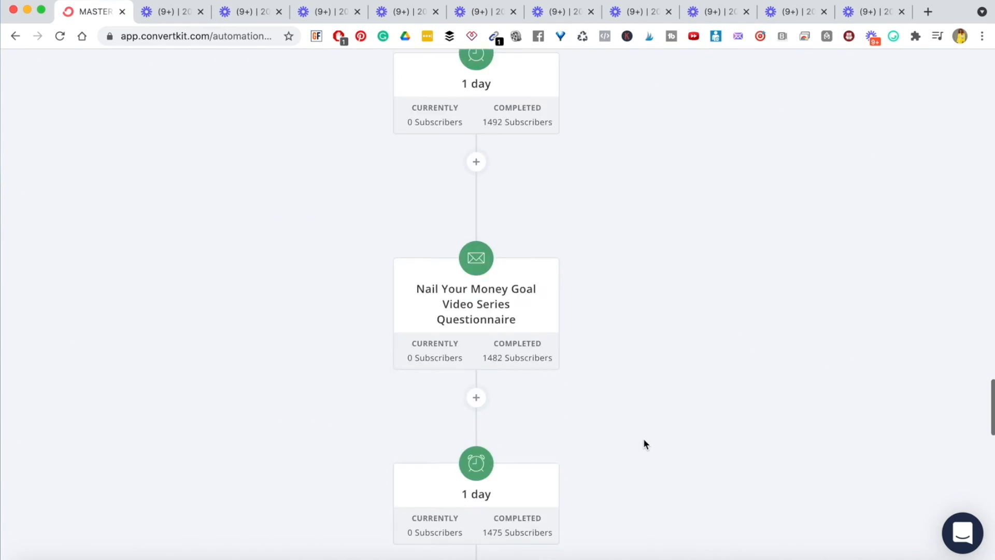
{"action": "scroll", "coordinate": [645, 444], "scroll_direction": "up", "scroll_amount": 15}
{"action": "scroll", "coordinate": [644, 443], "scroll_direction": "right", "scroll_amount": 4}
{"action": "scroll", "coordinate": [645, 443], "scroll_direction": "up", "scroll_amount": 15}
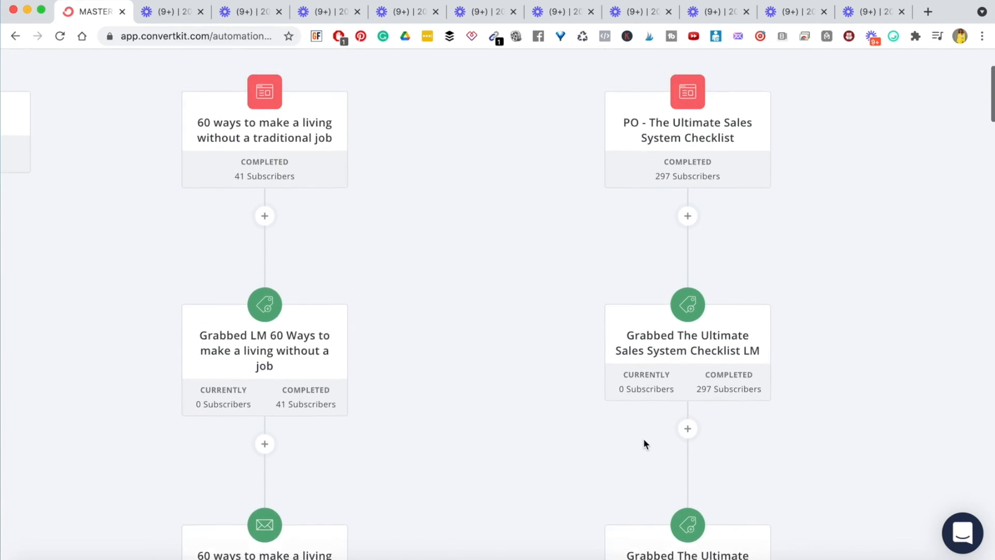
{"action": "scroll", "coordinate": [477, 428], "scroll_direction": "left", "scroll_amount": 10}
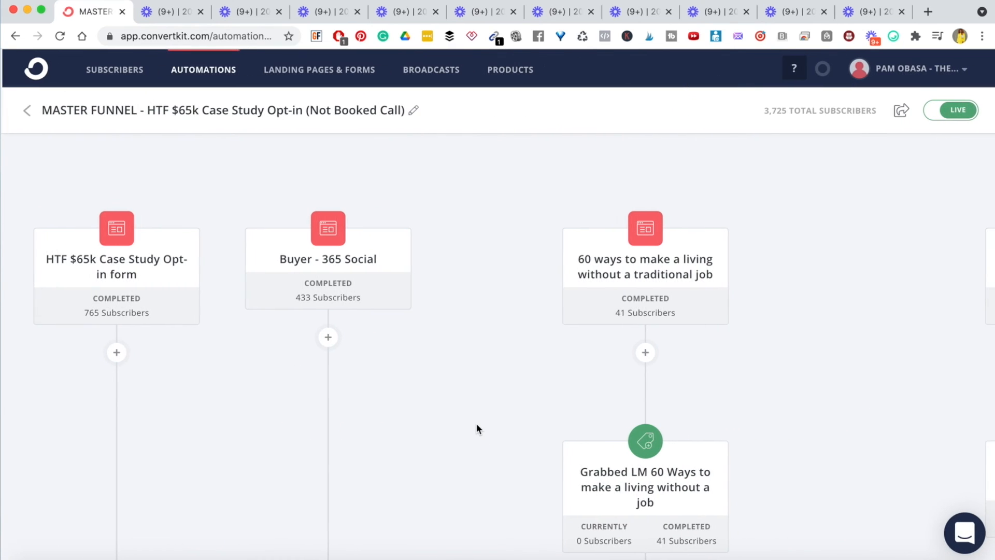
{"action": "scroll", "coordinate": [477, 429], "scroll_direction": "right", "scroll_amount": 8}
{"action": "scroll", "coordinate": [477, 429], "scroll_direction": "left", "scroll_amount": 8}
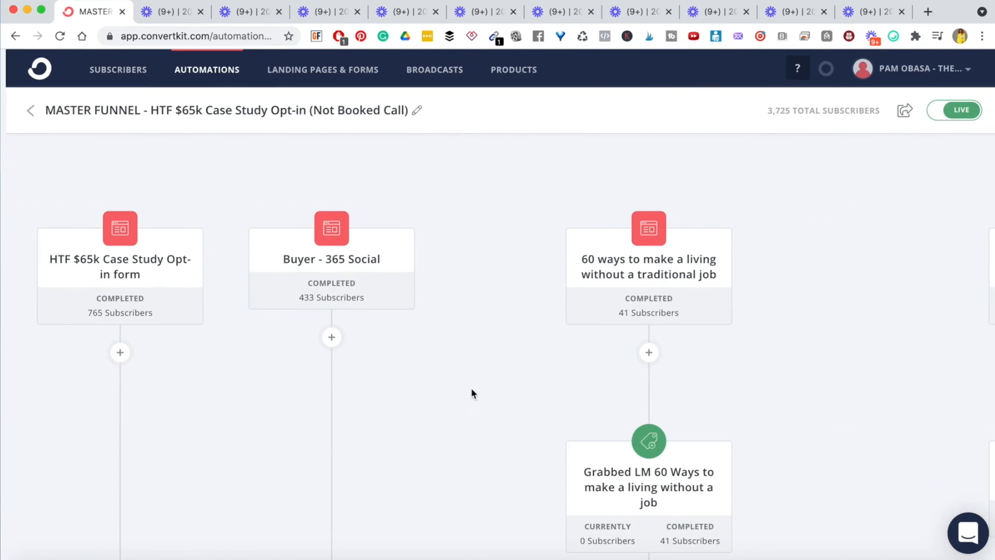
- Leave the automation and browse the alphabetical list of email sequences
{"action": "left_click", "coordinate": [25, 110]}
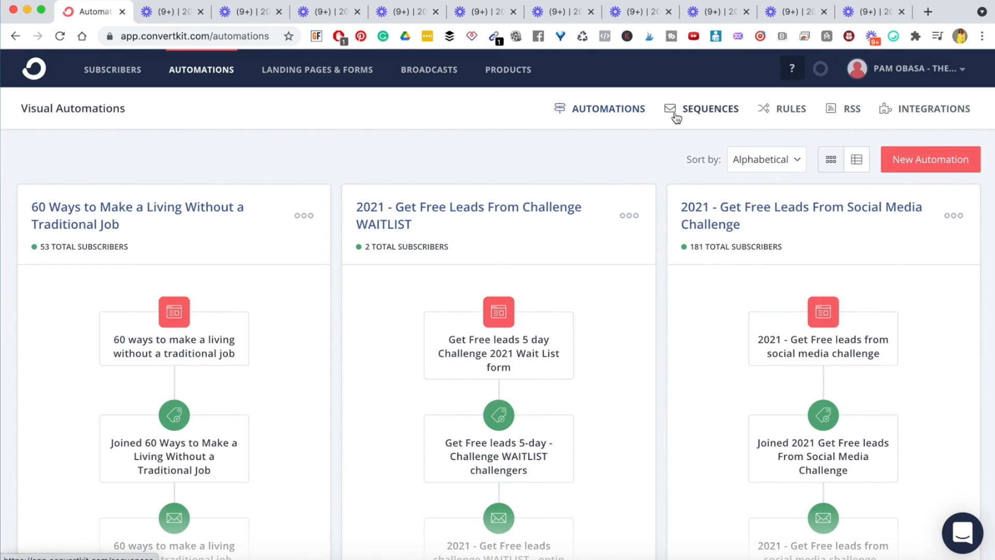
{"action": "left_click", "coordinate": [701, 114]}
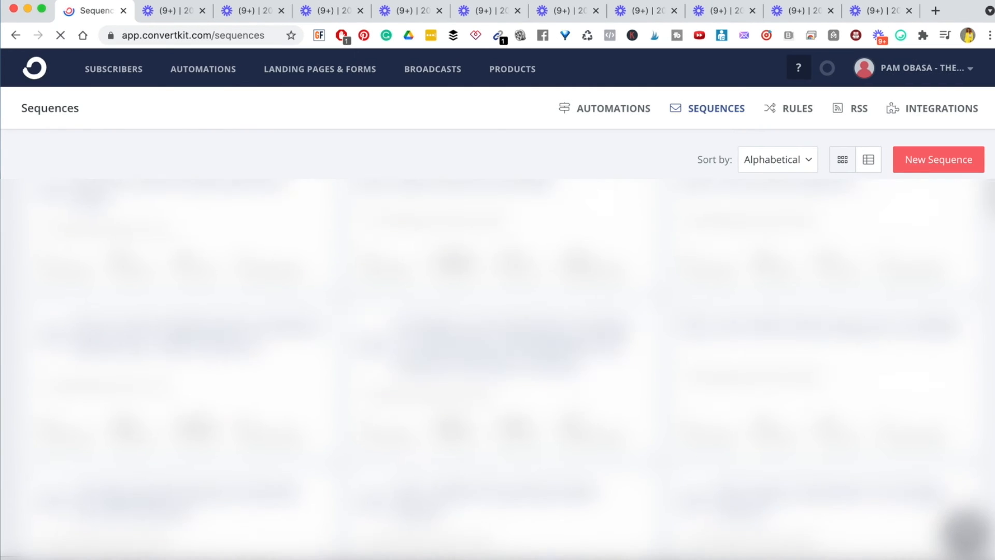
{"action": "scroll", "coordinate": [620, 229], "scroll_direction": "down", "scroll_amount": 5}
{"action": "scroll", "coordinate": [579, 415], "scroll_direction": "down", "scroll_amount": 10}
{"action": "scroll", "coordinate": [580, 415], "scroll_direction": "up", "scroll_amount": 20}
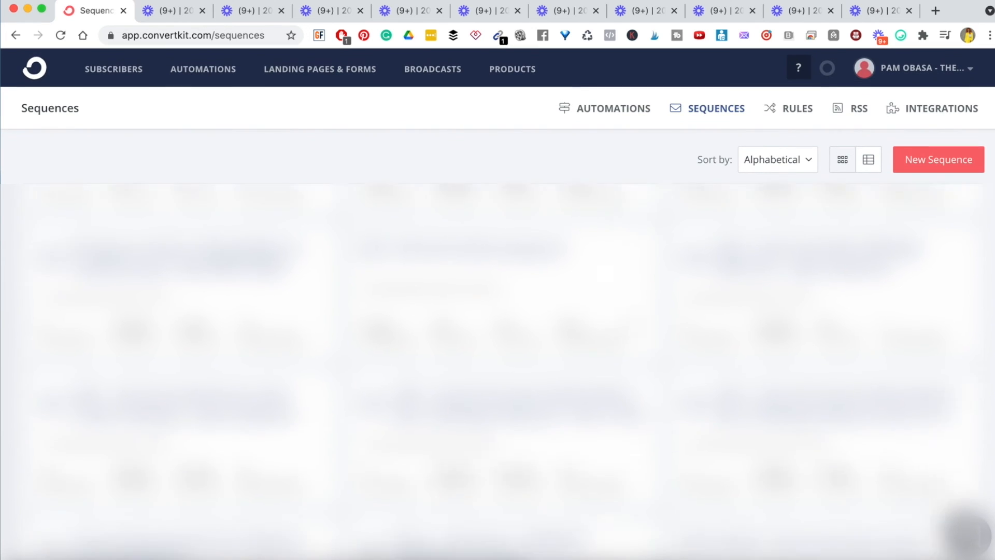
{"action": "scroll", "coordinate": [498, 304], "scroll_direction": "down", "scroll_amount": 3}
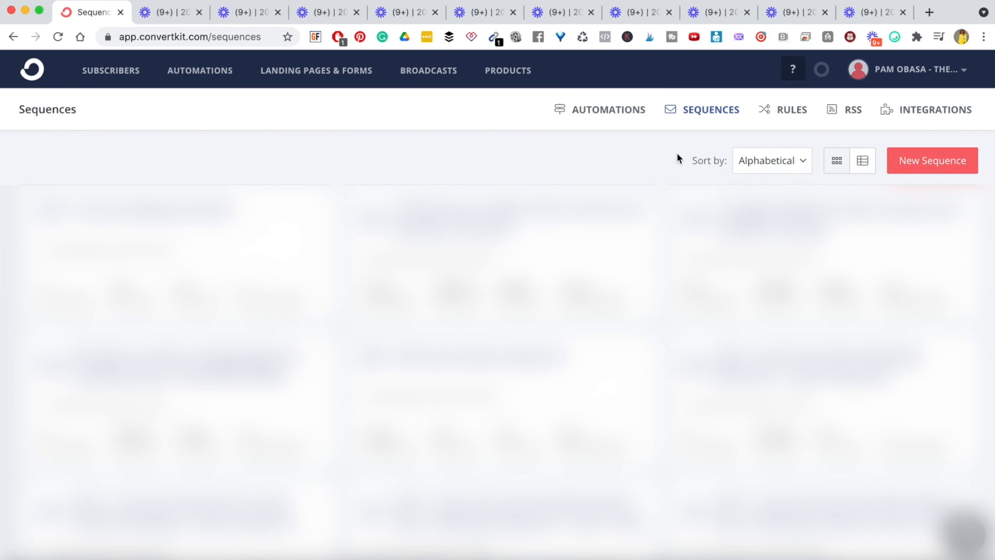
- Create a new sequence named 'YouTube Demo (delete after)'
{"action": "left_click", "coordinate": [926, 162]}
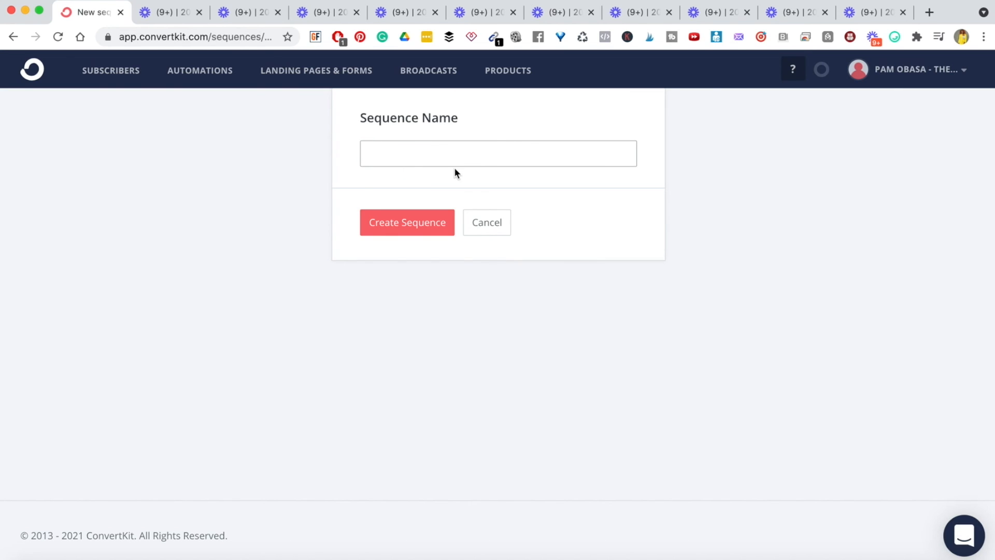
{"action": "type", "text": "YouTube Demo (delete after)"}
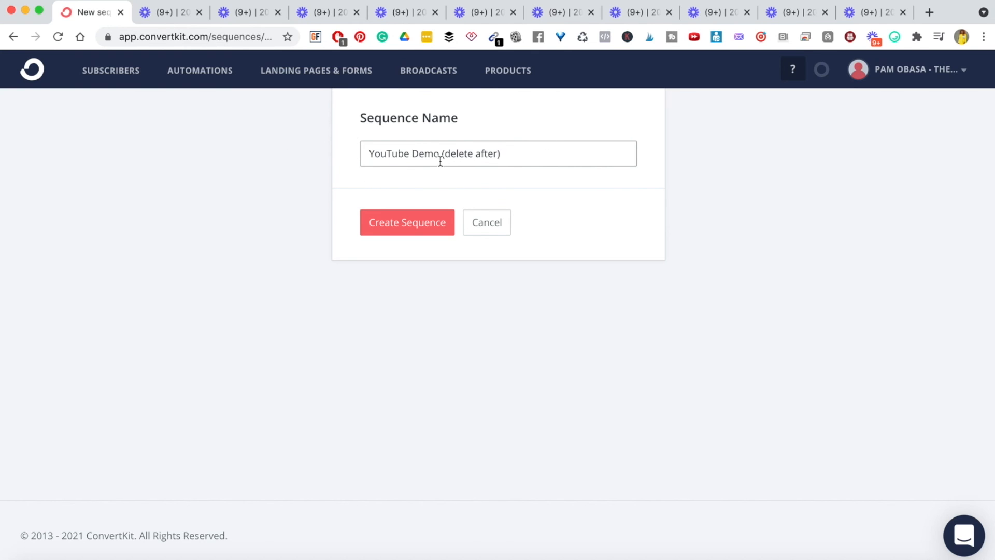
{"action": "left_click", "coordinate": [429, 230]}
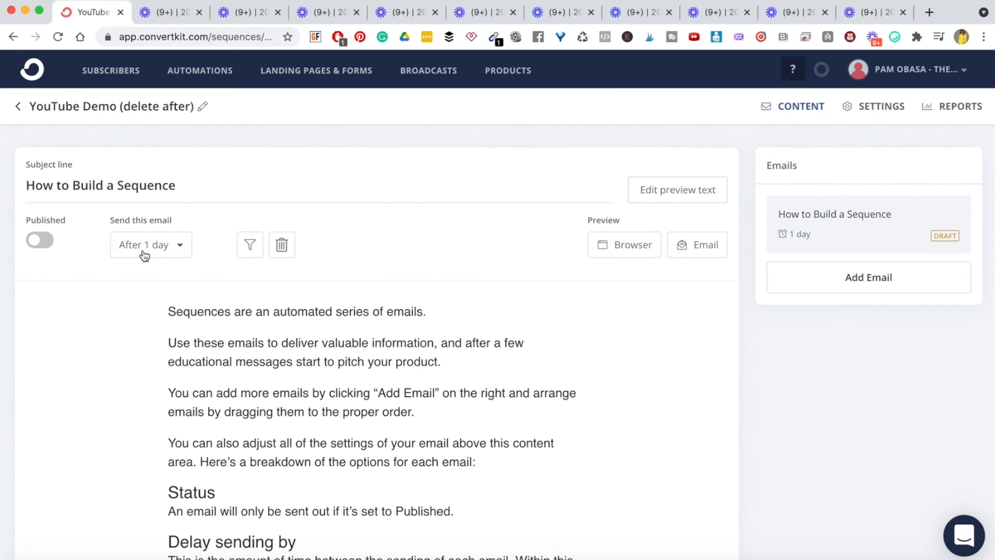
- Replace the first email's subject with 'Add subject'
{"action": "triple_click", "coordinate": [100, 185]}
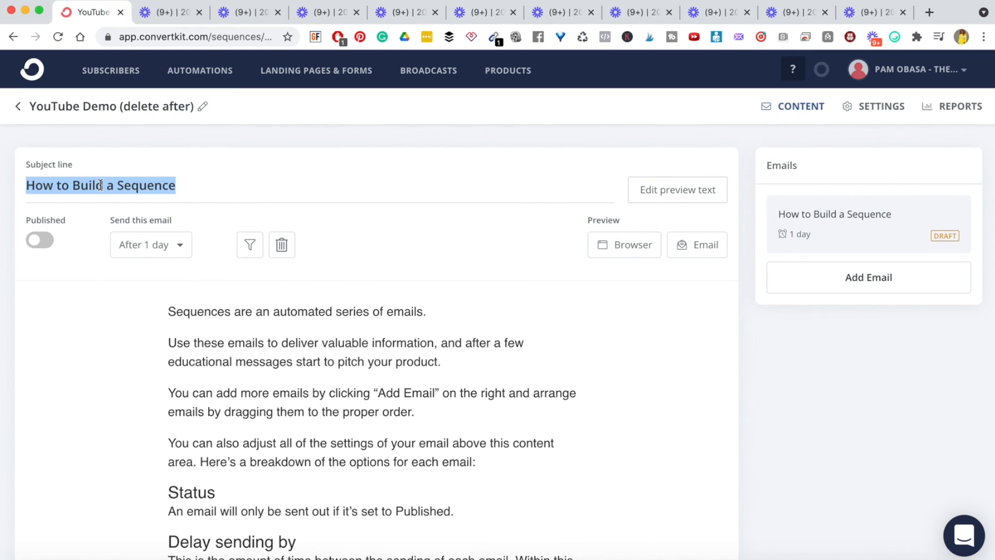
{"action": "triple_click", "coordinate": [87, 191]}
{"action": "type", "text": "Add s"}
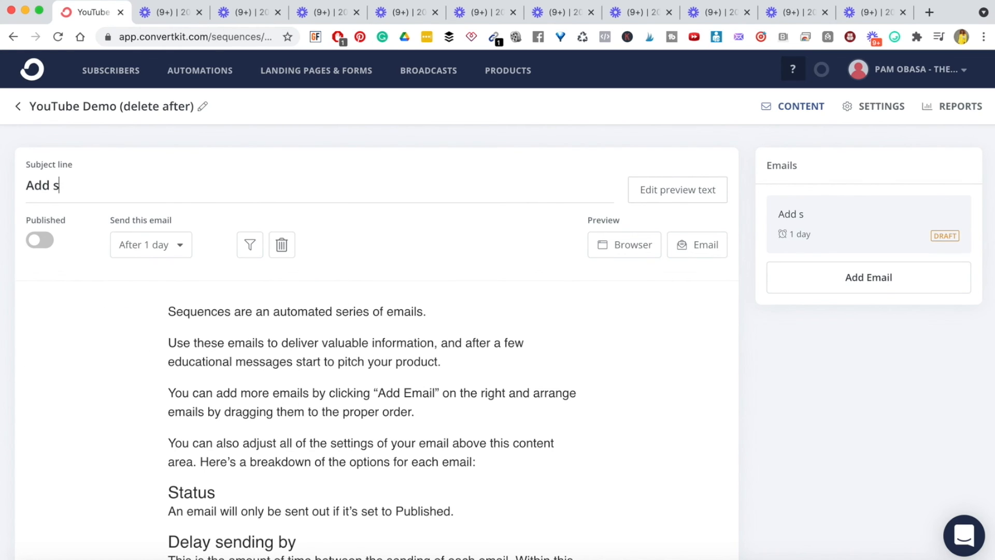
{"action": "type", "text": "ubject"}
- Write 'Add email body' in the first email's body and publish it
{"action": "left_click", "coordinate": [190, 311]}
{"action": "type", "text": "Add email bodu"}
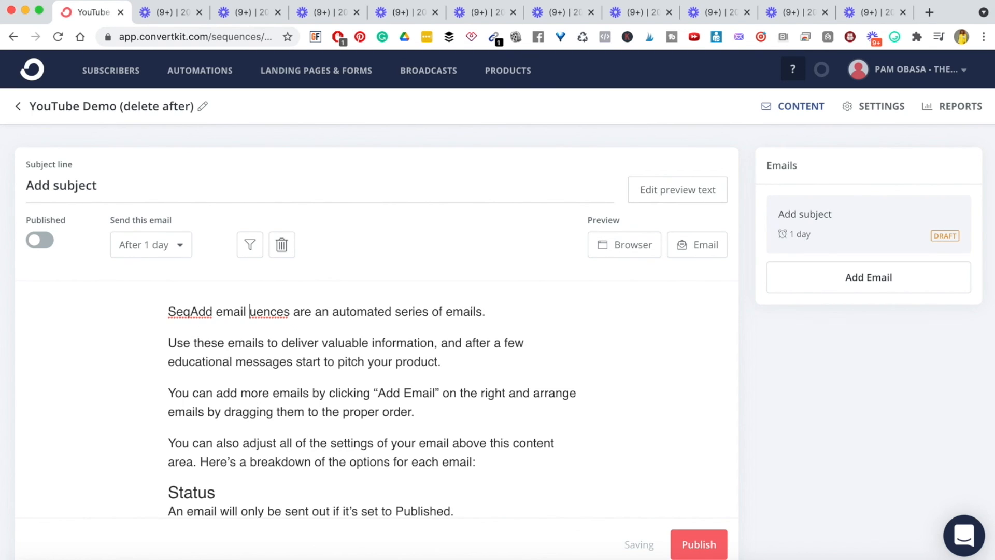
{"action": "key", "text": "BackSpace"}
{"action": "type", "text": "y"}
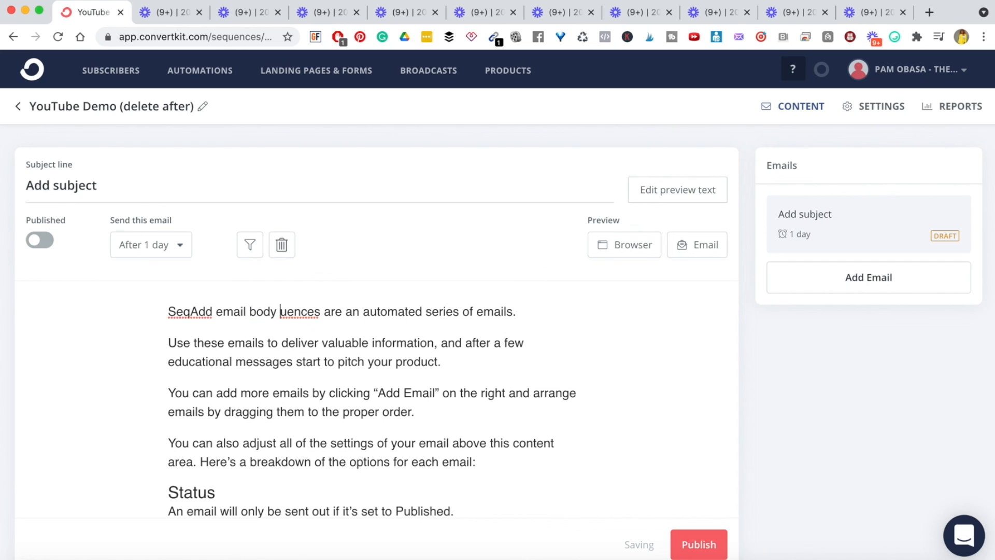
{"action": "triple_click", "coordinate": [280, 334]}
{"action": "left_click", "coordinate": [357, 365]}
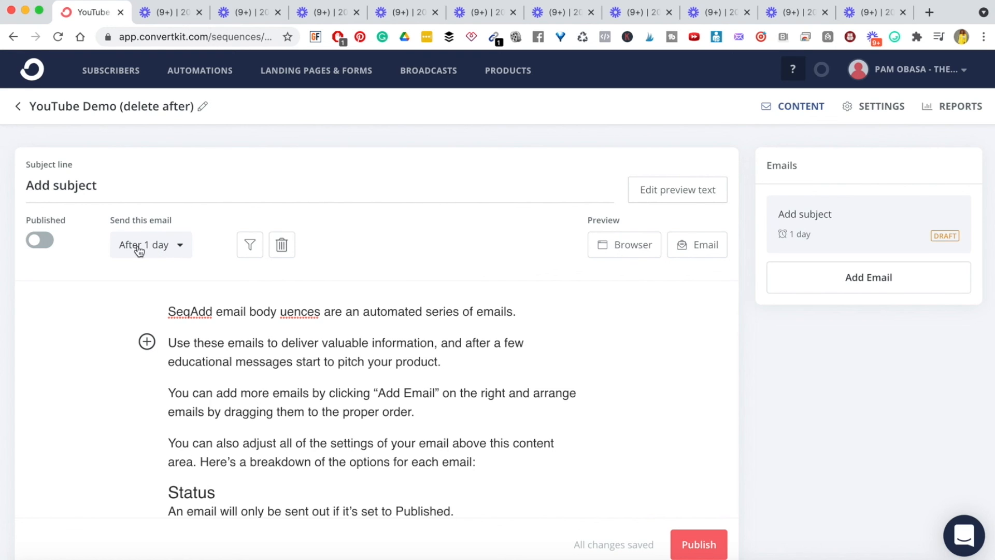
{"action": "left_click", "coordinate": [42, 240]}
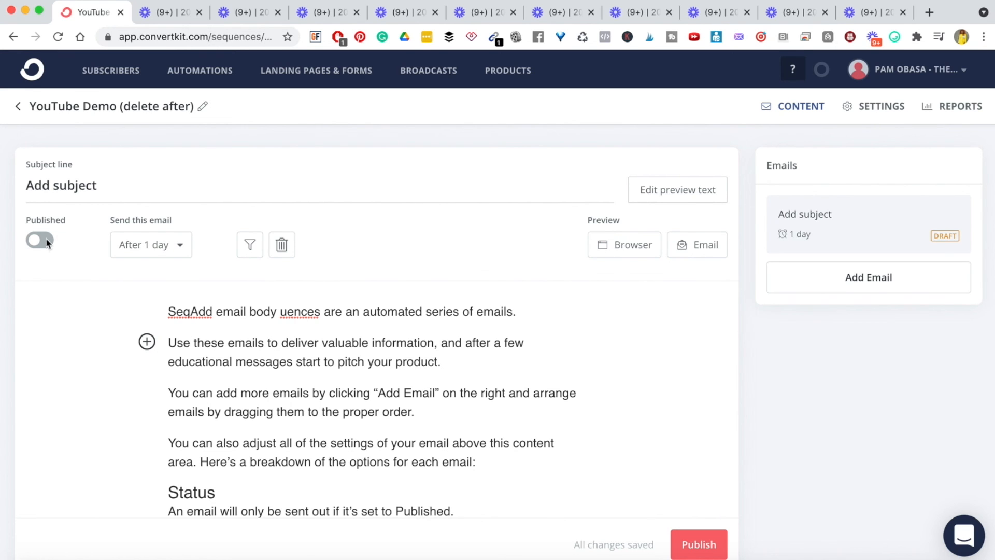
{"action": "left_click", "coordinate": [456, 352]}
- Add four draft emails after the first one, giving the sequence five emails
{"action": "scroll", "coordinate": [539, 352], "scroll_direction": "down", "scroll_amount": 2}
{"action": "scroll", "coordinate": [526, 384], "scroll_direction": "down", "scroll_amount": 2}
{"action": "scroll", "coordinate": [674, 337], "scroll_direction": "up", "scroll_amount": 5}
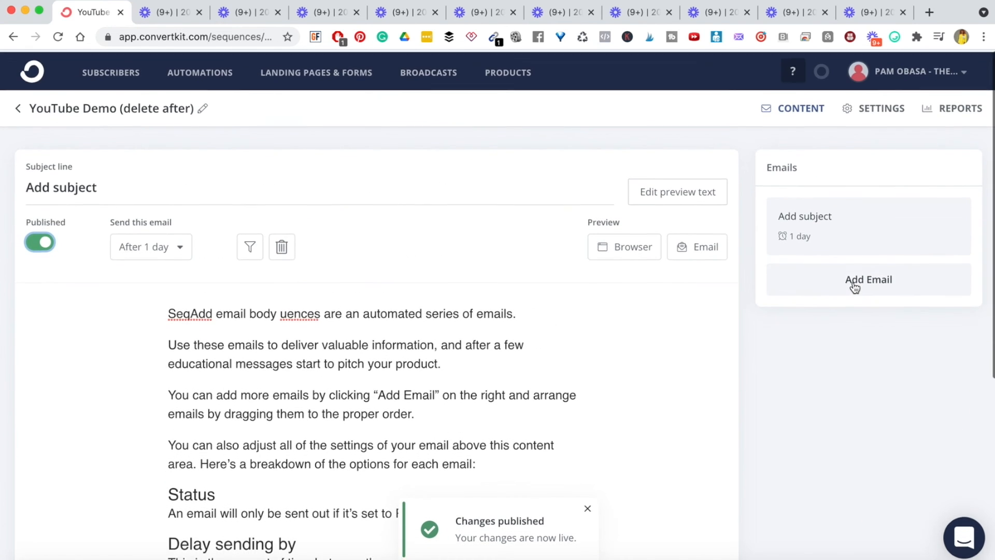
{"action": "left_click", "coordinate": [857, 284]}
{"action": "left_click", "coordinate": [857, 348]}
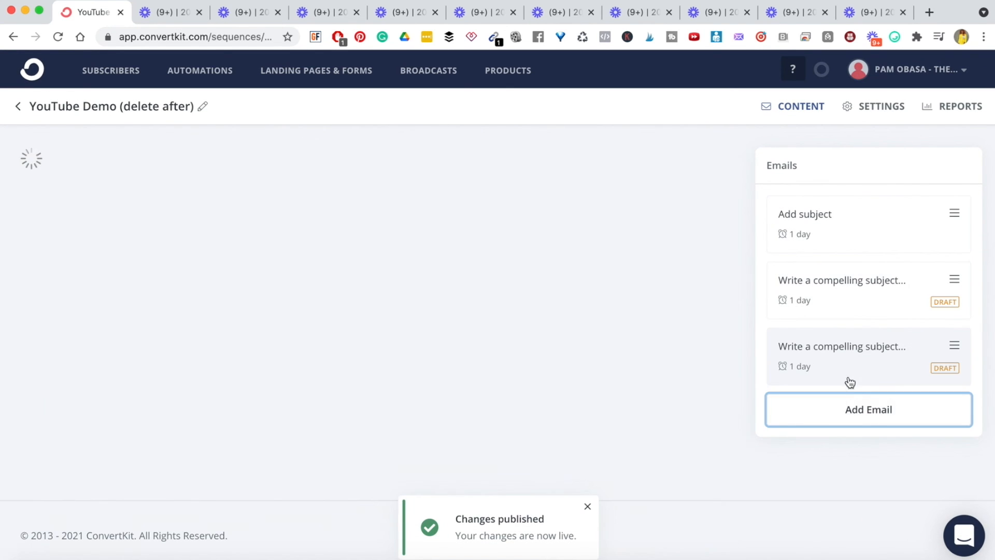
{"action": "left_click", "coordinate": [853, 409]}
{"action": "scroll", "coordinate": [844, 444], "scroll_direction": "down", "scroll_amount": 3}
{"action": "left_click", "coordinate": [840, 386]}
{"action": "scroll", "coordinate": [804, 164], "scroll_direction": "up", "scroll_amount": 3}
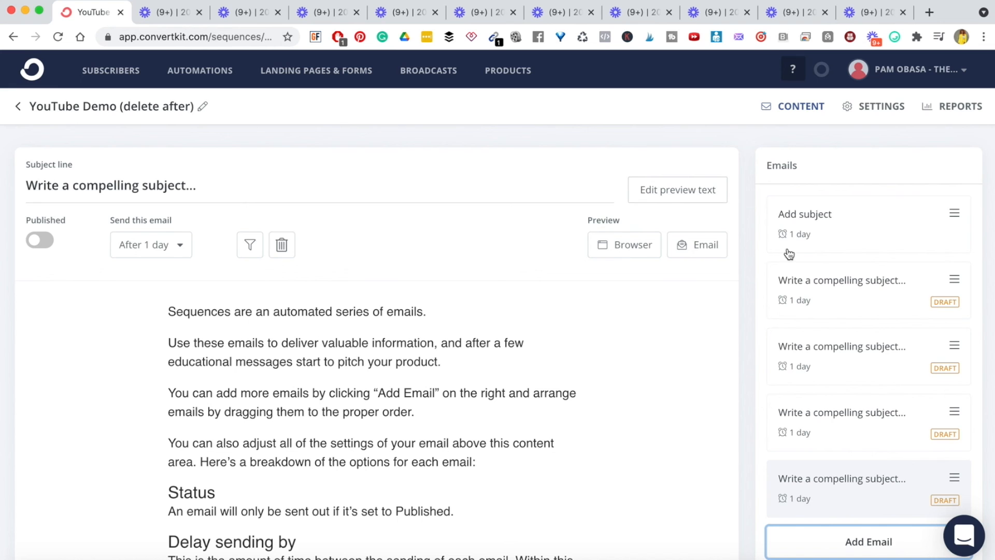
- Look through the new emails, then type 'add email' at the start of the second email's body
{"action": "left_click", "coordinate": [829, 296]}
{"action": "left_click", "coordinate": [828, 353]}
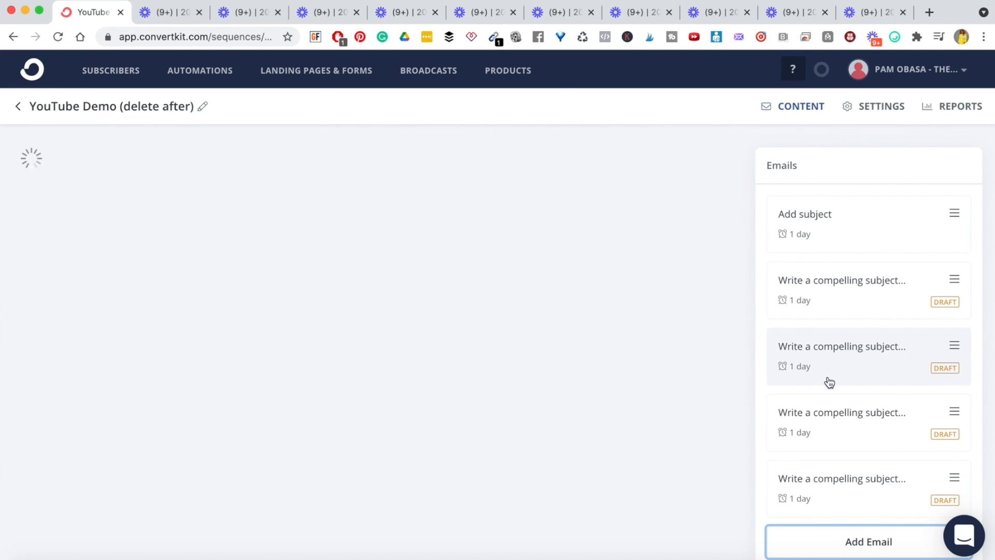
{"action": "left_click", "coordinate": [829, 413]}
{"action": "left_click", "coordinate": [831, 478]}
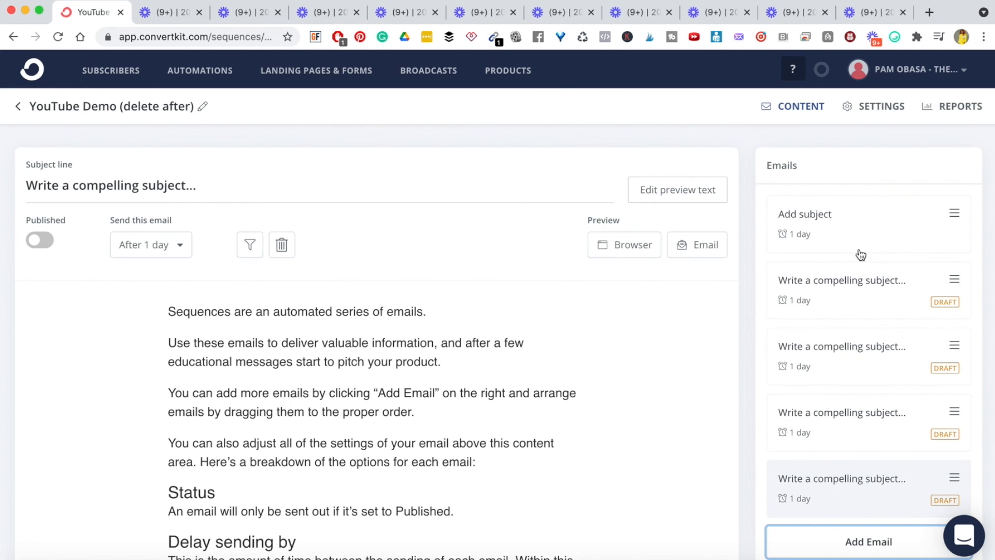
{"action": "left_click", "coordinate": [821, 300]}
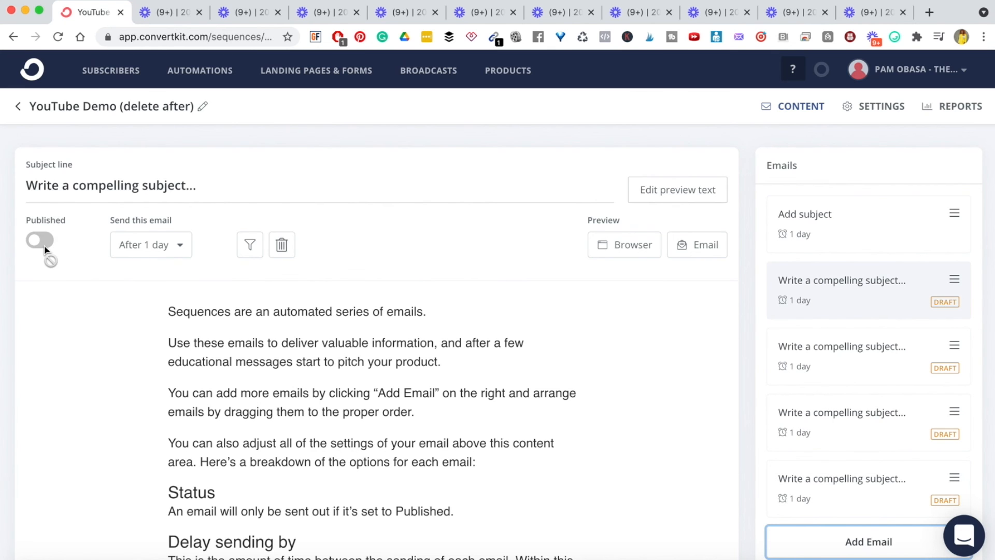
{"action": "left_click", "coordinate": [209, 359]}
{"action": "left_click", "coordinate": [162, 307]}
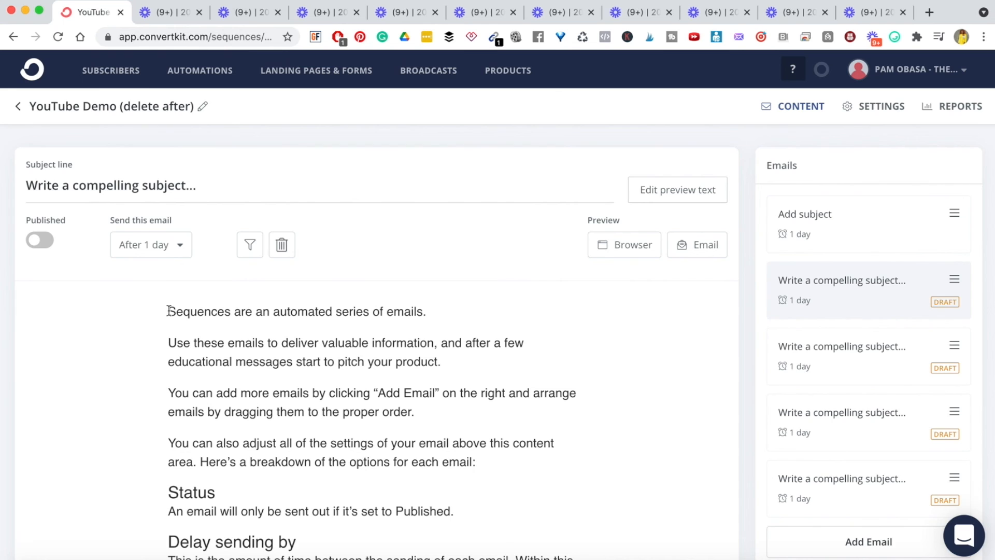
{"action": "type", "text": "add email"}
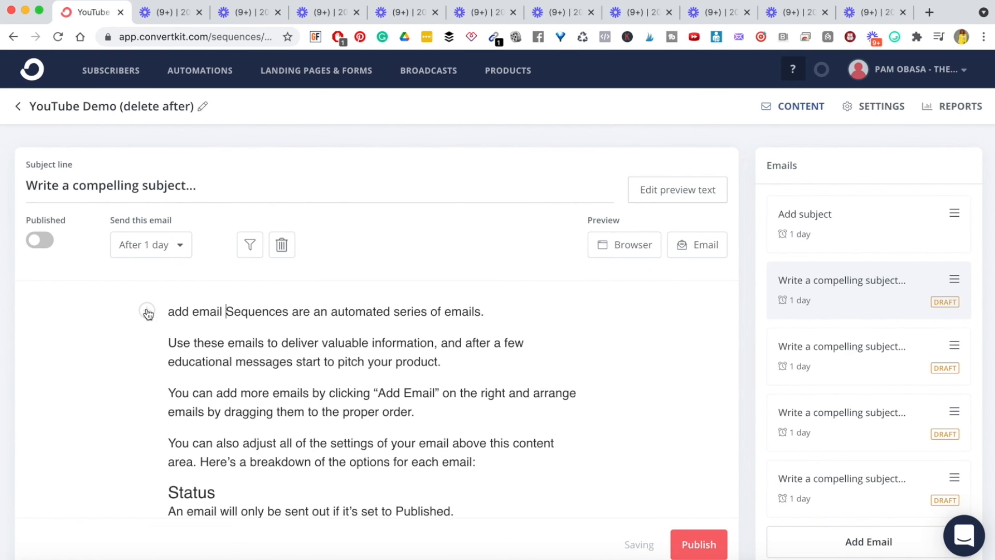
{"action": "left_click", "coordinate": [250, 331]}
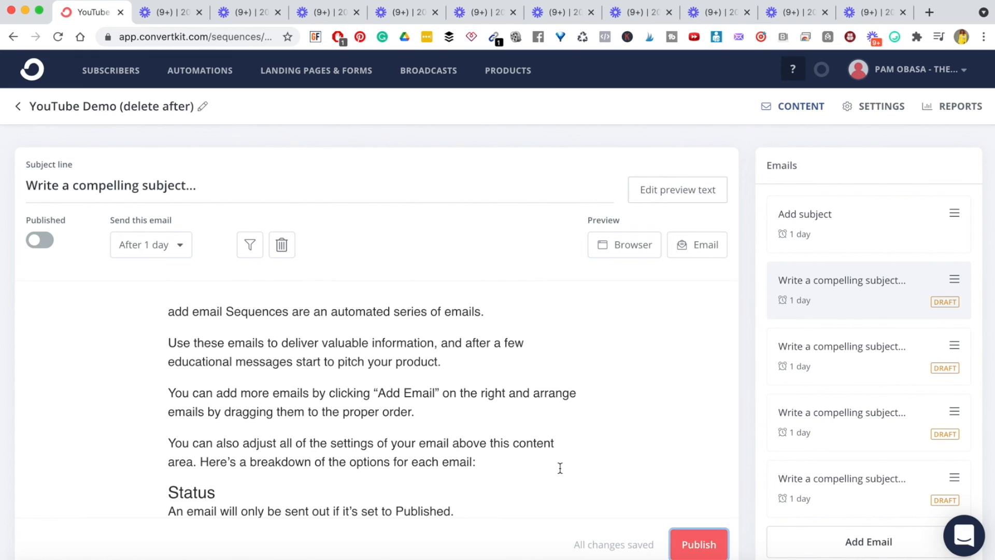
- Open the second email's subscriber exclusion filter and close it unchanged
{"action": "scroll", "coordinate": [485, 457], "scroll_direction": "down", "scroll_amount": 6}
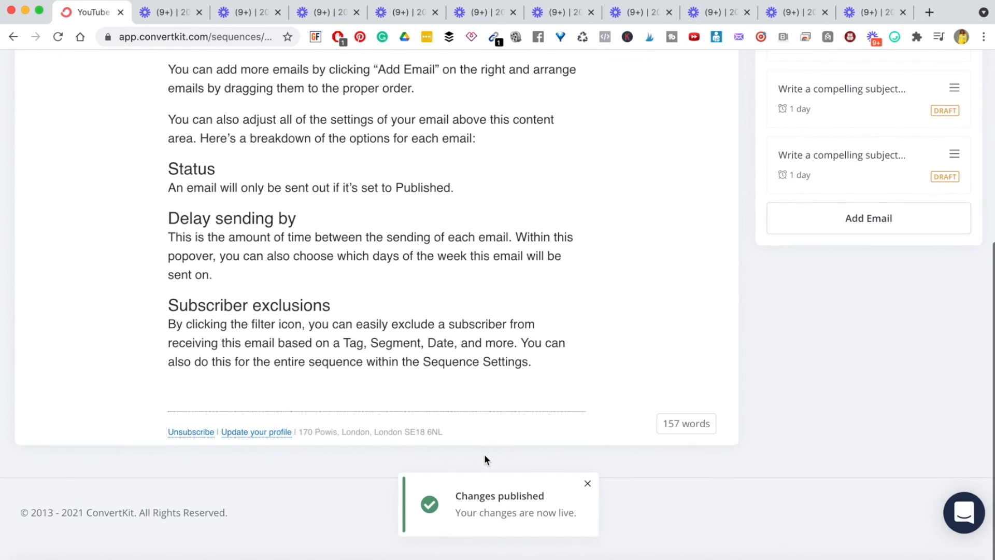
{"action": "scroll", "coordinate": [485, 460], "scroll_direction": "up", "scroll_amount": 6}
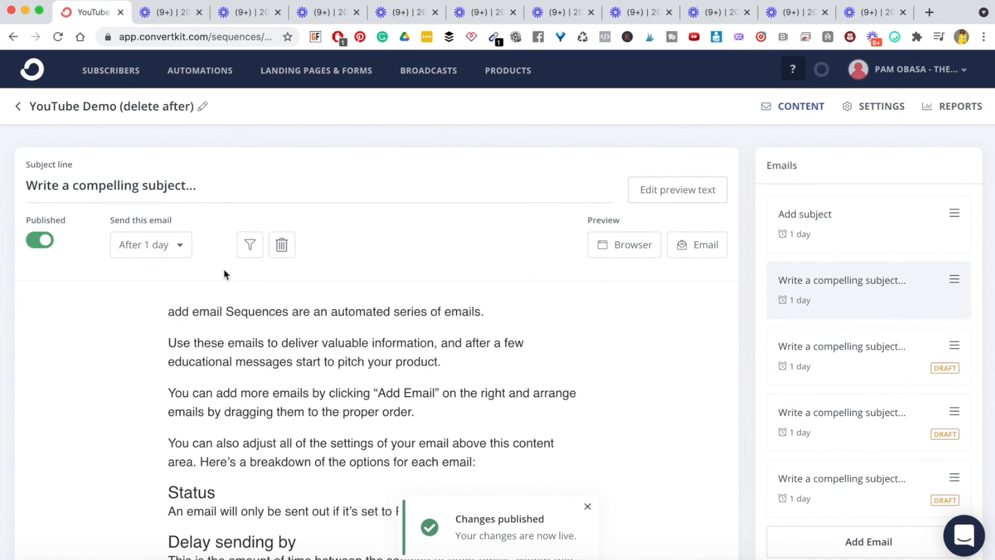
{"action": "left_click", "coordinate": [249, 249]}
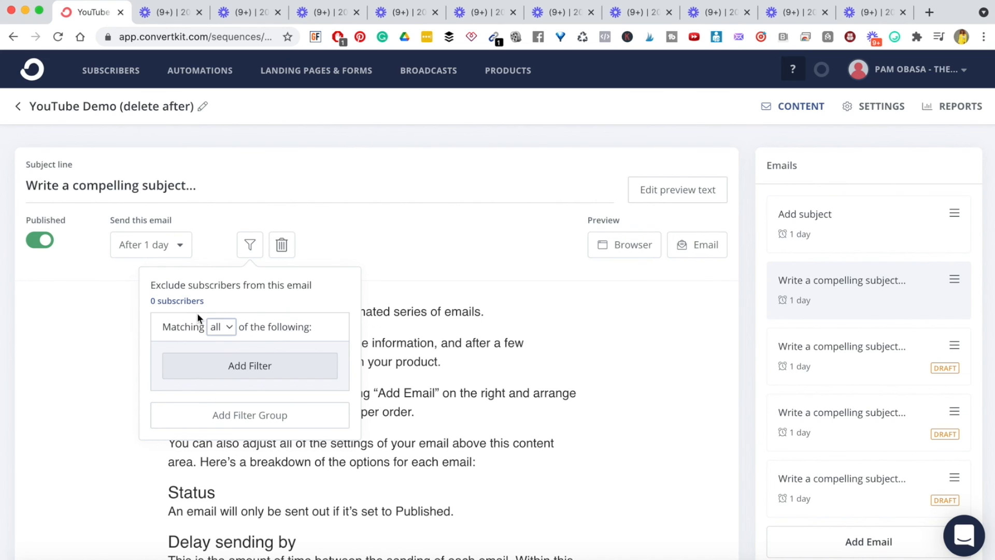
{"action": "left_click", "coordinate": [586, 353]}
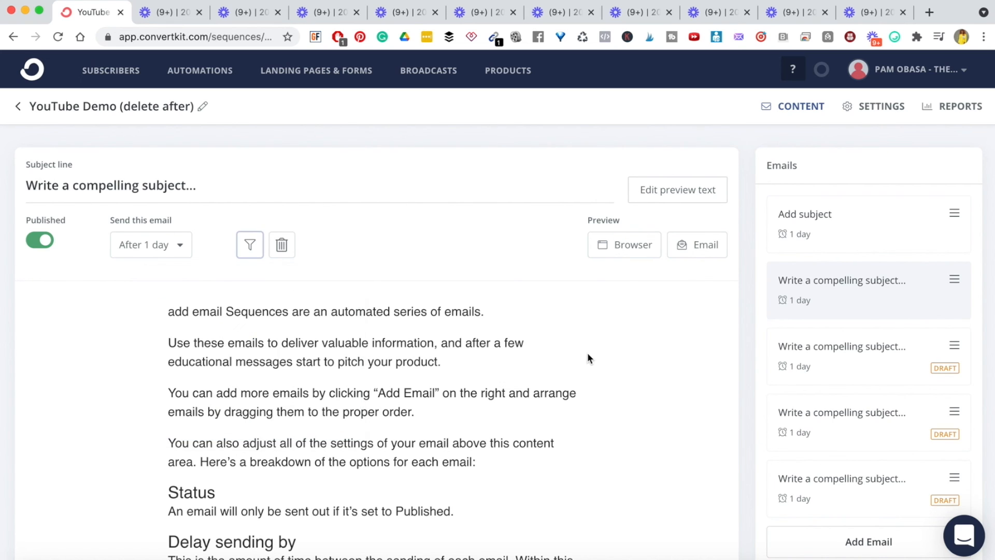
- Type 'add email' at the start of the third email's body and publish it
{"action": "left_click", "coordinate": [856, 362]}
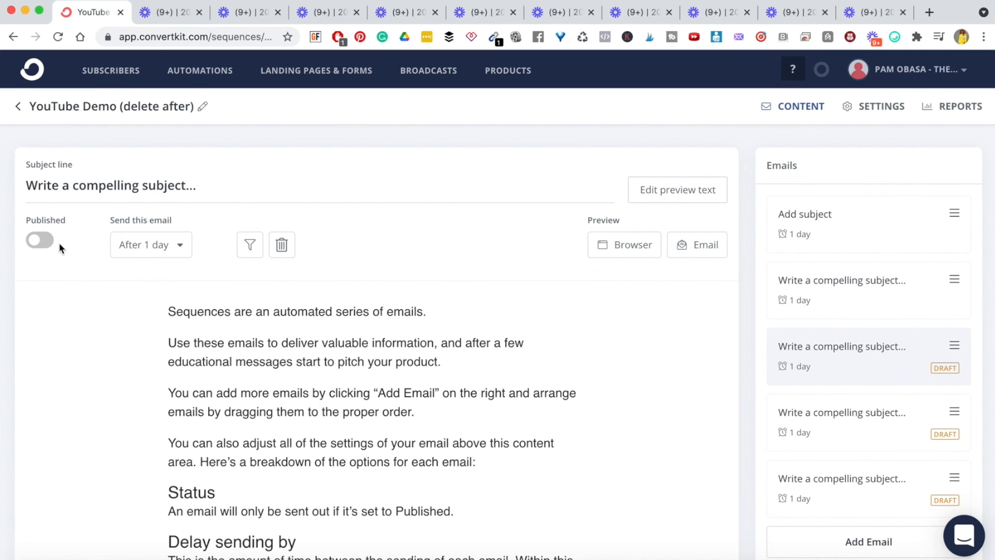
{"action": "left_click", "coordinate": [169, 312]}
{"action": "type", "text": "add email"}
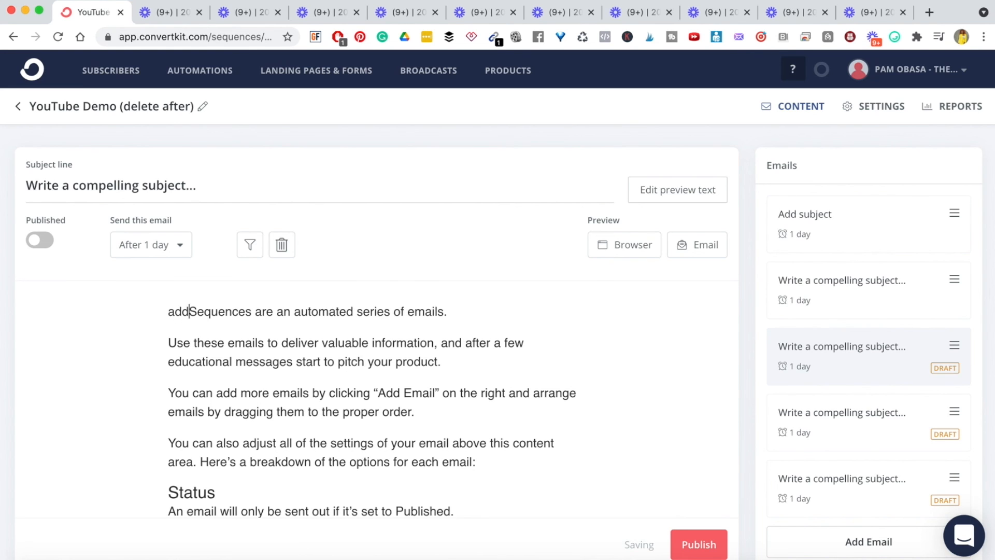
{"action": "left_click", "coordinate": [696, 542]}
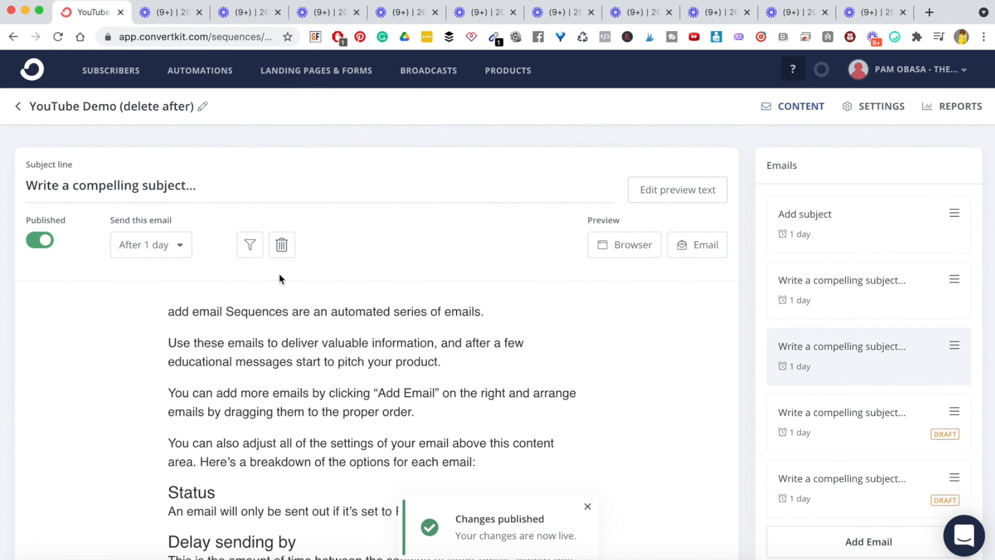
- Try an exclusion filter for subscribers subscribed to tags, then discard it unfinished
{"action": "left_click", "coordinate": [250, 249]}
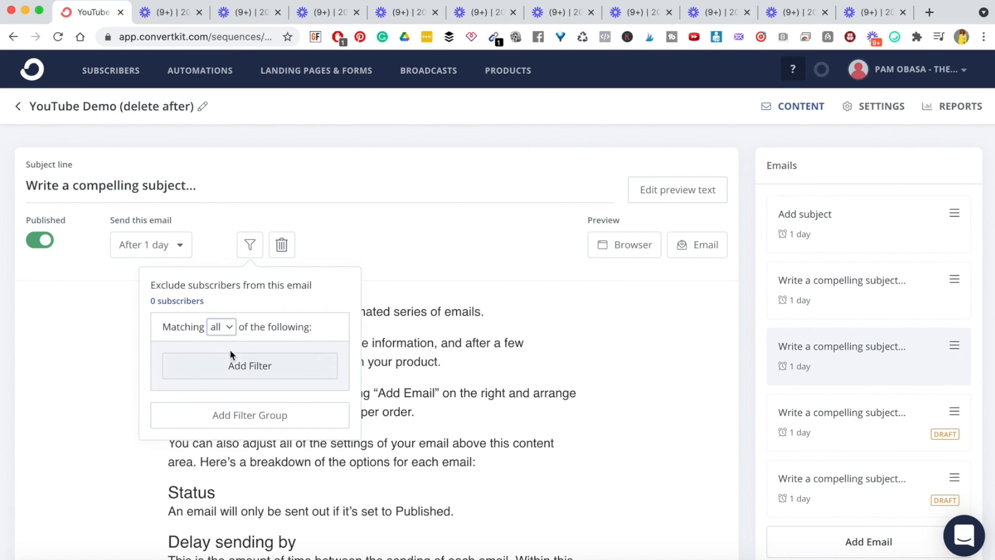
{"action": "left_click_drag", "start_coordinate": [166, 285], "coordinate": [260, 296]}
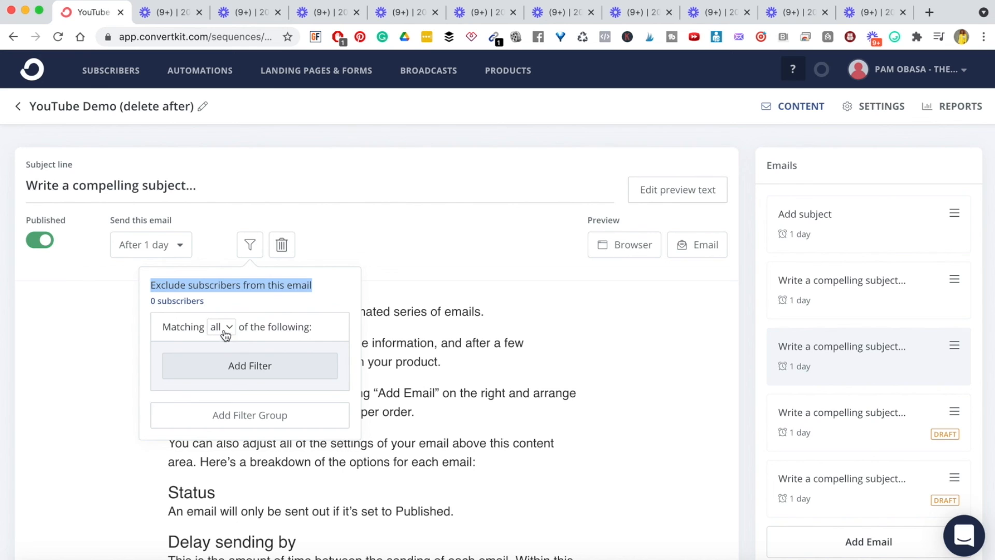
{"action": "left_click", "coordinate": [245, 373]}
{"action": "left_click", "coordinate": [266, 384]}
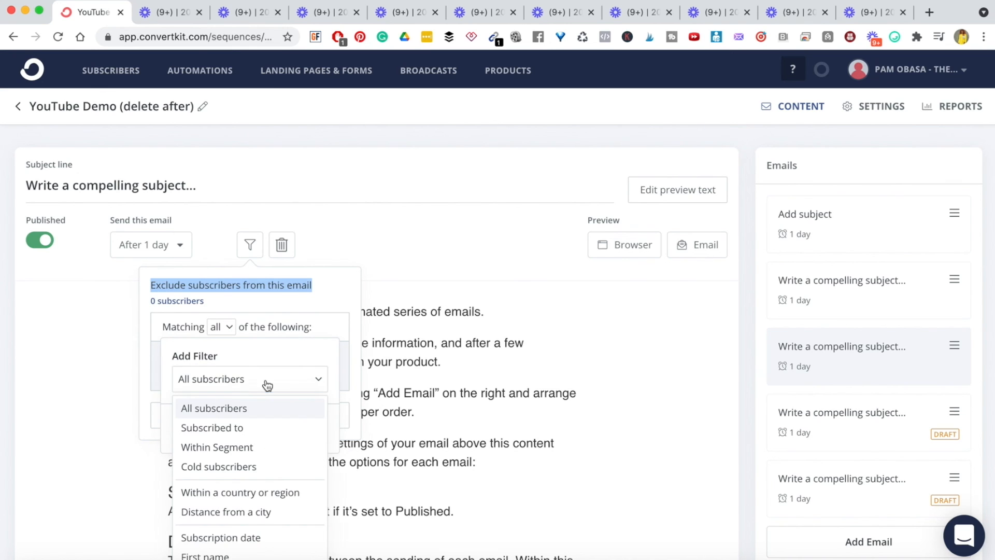
{"action": "left_click", "coordinate": [216, 433]}
{"action": "left_click", "coordinate": [256, 418]}
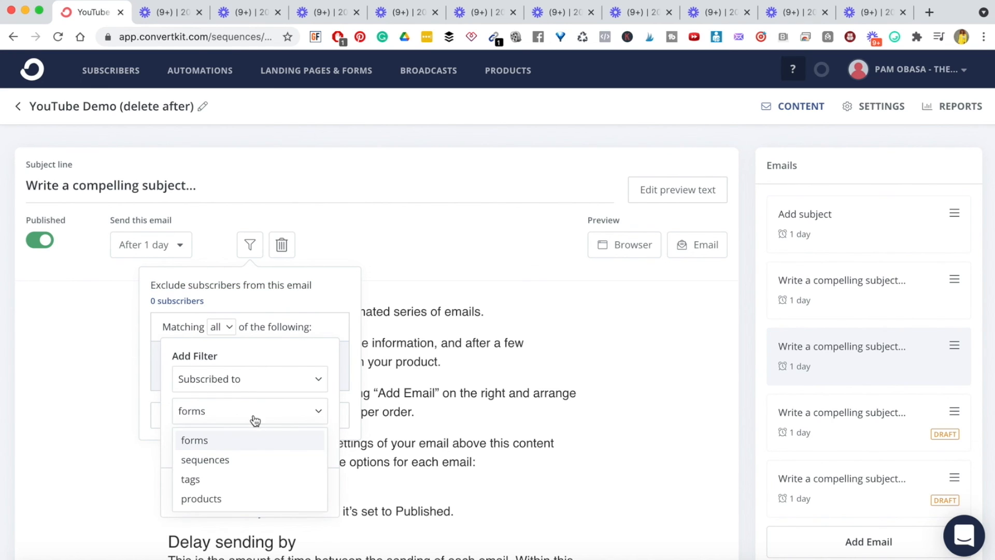
{"action": "left_click", "coordinate": [204, 477]}
{"action": "scroll", "coordinate": [253, 415], "scroll_direction": "down", "scroll_amount": 3}
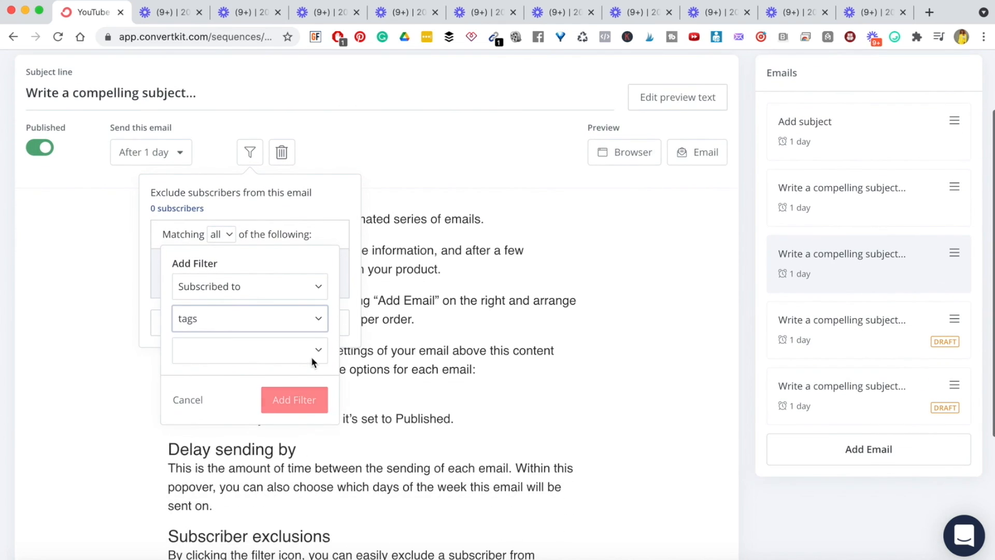
{"action": "left_click", "coordinate": [320, 349]}
{"action": "left_click", "coordinate": [355, 325]}
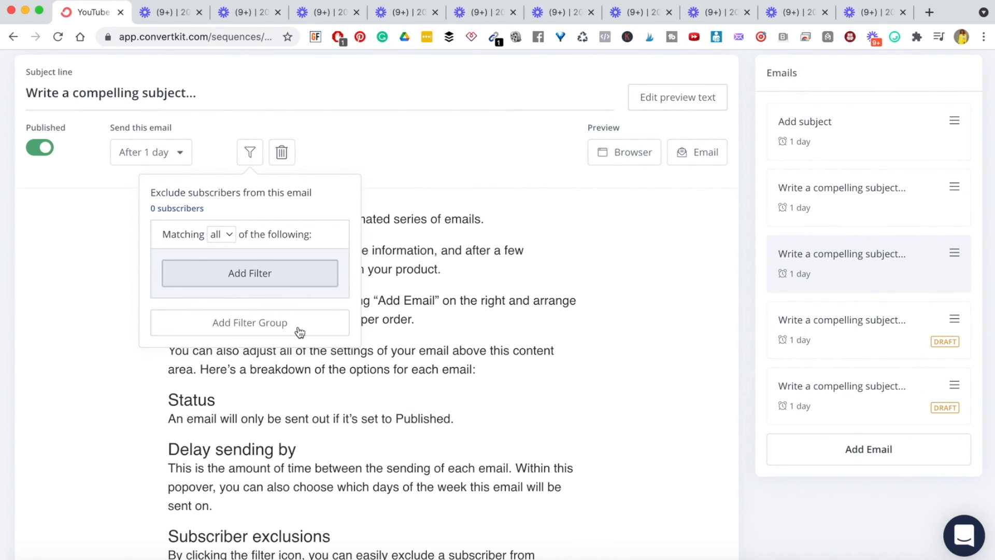
- Browse the available tags in a new filter, then cancel it and close the exclusion panel
{"action": "left_click", "coordinate": [262, 280]}
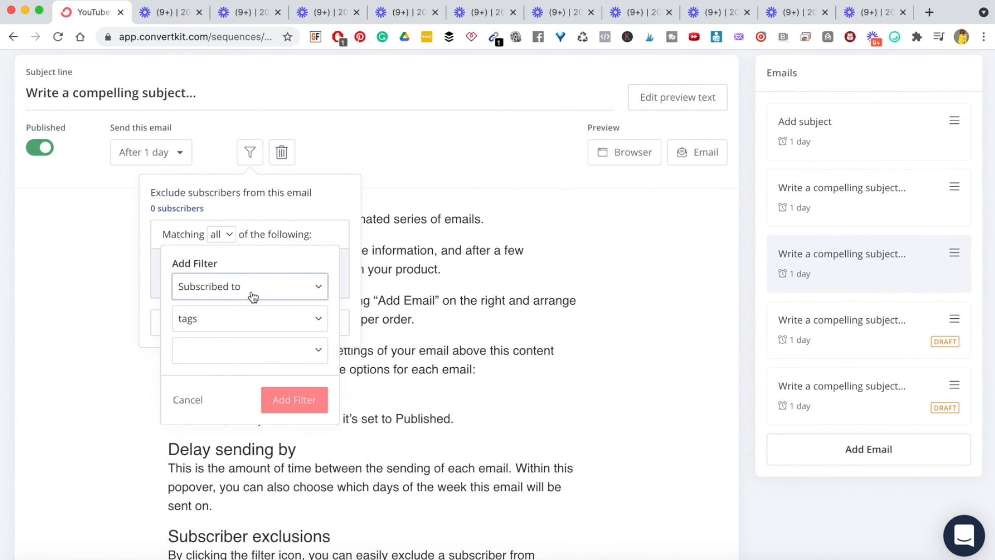
{"action": "left_click", "coordinate": [253, 351]}
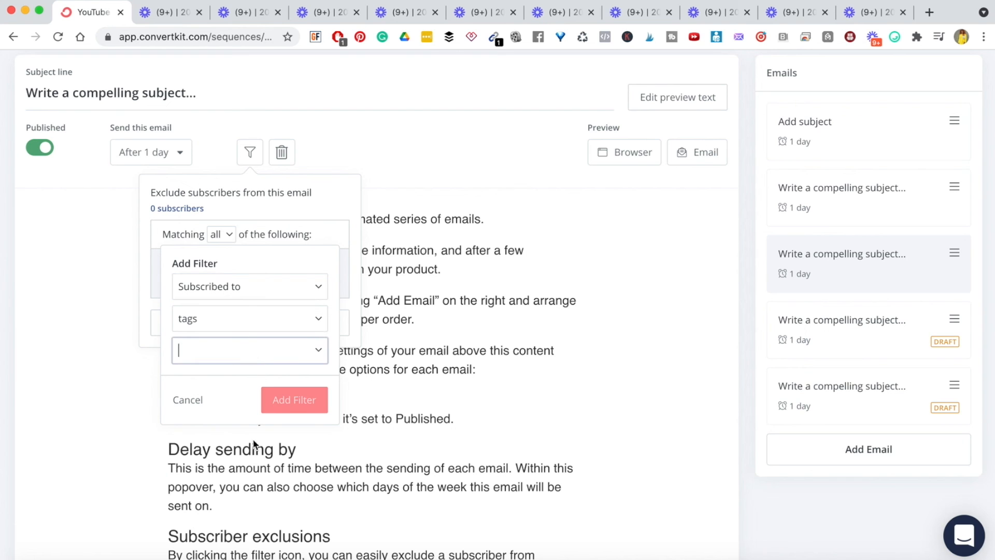
{"action": "left_click", "coordinate": [320, 353]}
{"action": "scroll", "coordinate": [296, 435], "scroll_direction": "down", "scroll_amount": 15}
{"action": "scroll", "coordinate": [297, 434], "scroll_direction": "down", "scroll_amount": 15}
{"action": "scroll", "coordinate": [297, 434], "scroll_direction": "up", "scroll_amount": 5}
{"action": "scroll", "coordinate": [297, 431], "scroll_direction": "up", "scroll_amount": 20}
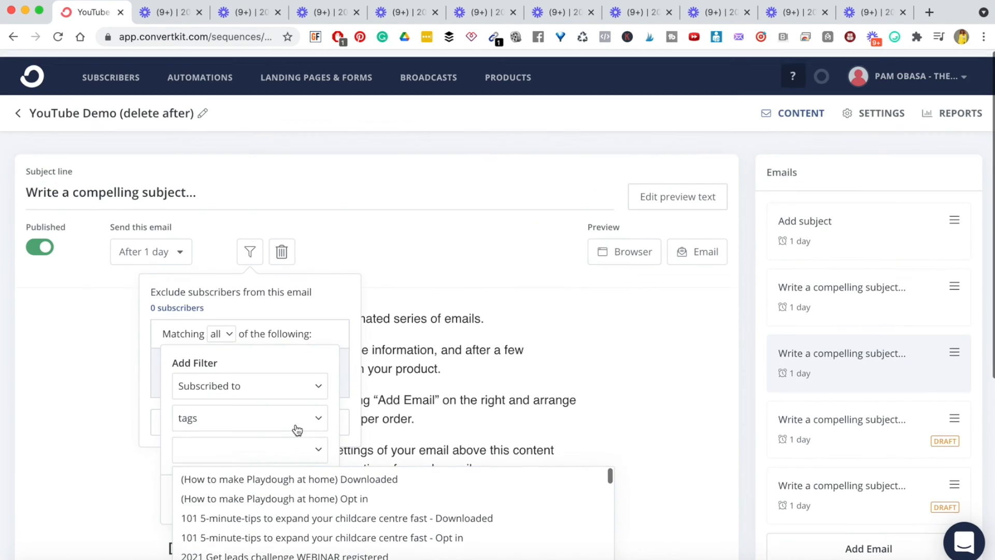
{"action": "left_click", "coordinate": [433, 374]}
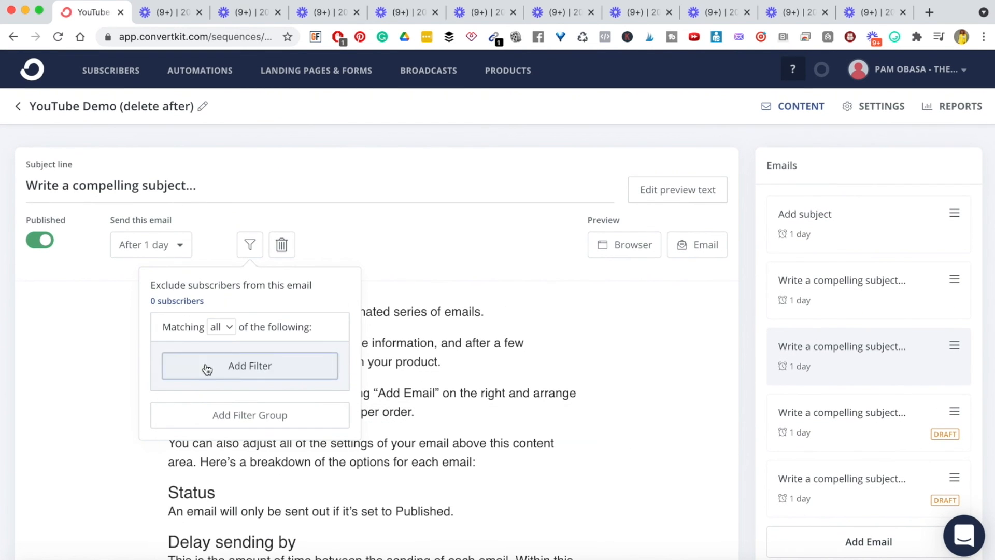
{"action": "left_click", "coordinate": [473, 354]}
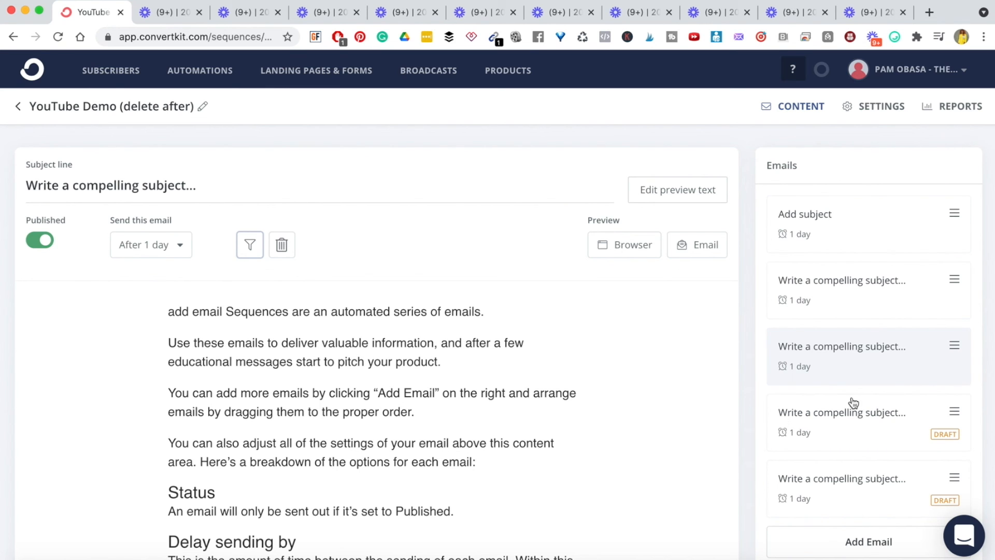
{"action": "scroll", "coordinate": [884, 397], "scroll_direction": "down", "scroll_amount": 6}
{"action": "scroll", "coordinate": [885, 396], "scroll_direction": "up", "scroll_amount": 6}
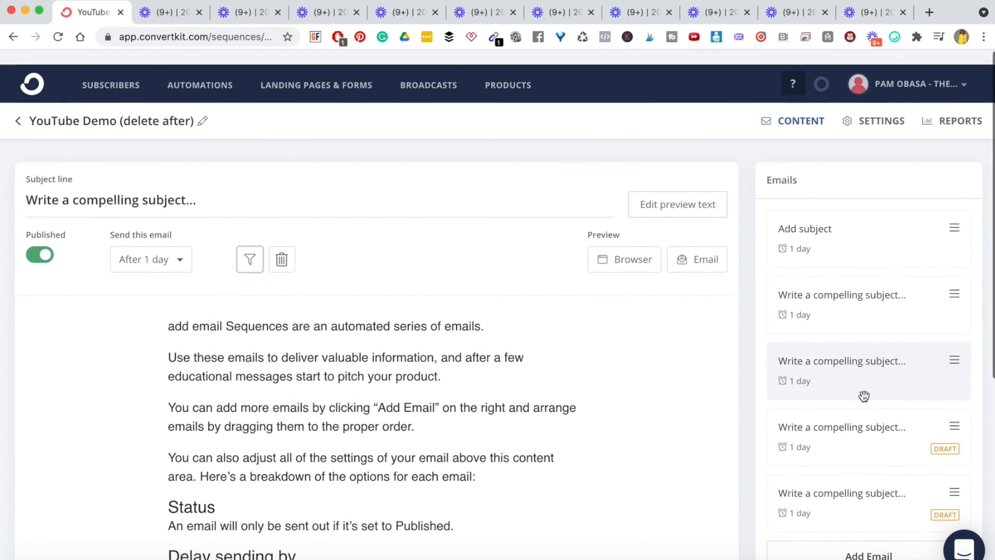
{"action": "scroll", "coordinate": [717, 331], "scroll_direction": "down", "scroll_amount": 6}
{"action": "scroll", "coordinate": [718, 331], "scroll_direction": "up", "scroll_amount": 6}
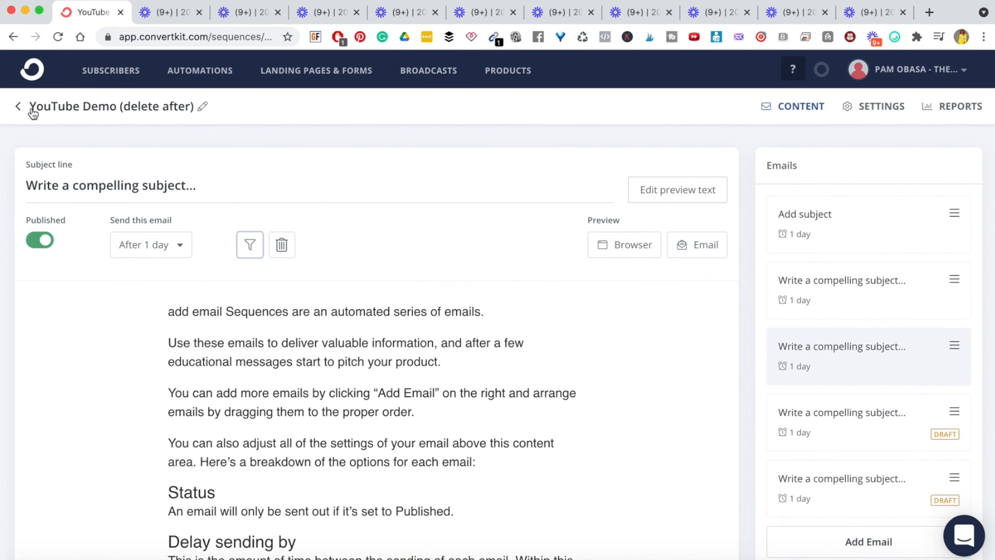
- From the Automations overview, create a new visual automation titled 'Youtube demo (delete after)'
{"action": "left_click", "coordinate": [193, 74]}
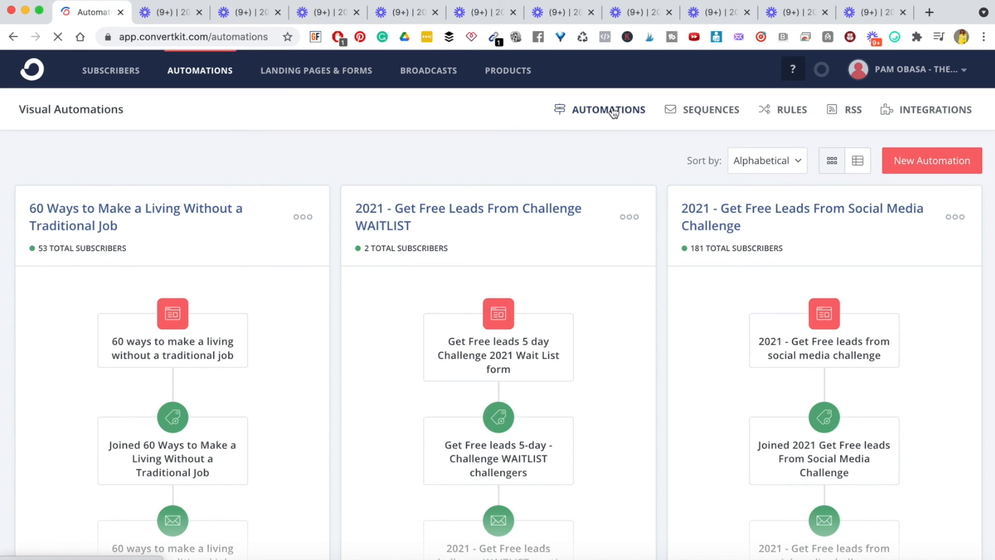
{"action": "left_click", "coordinate": [922, 162]}
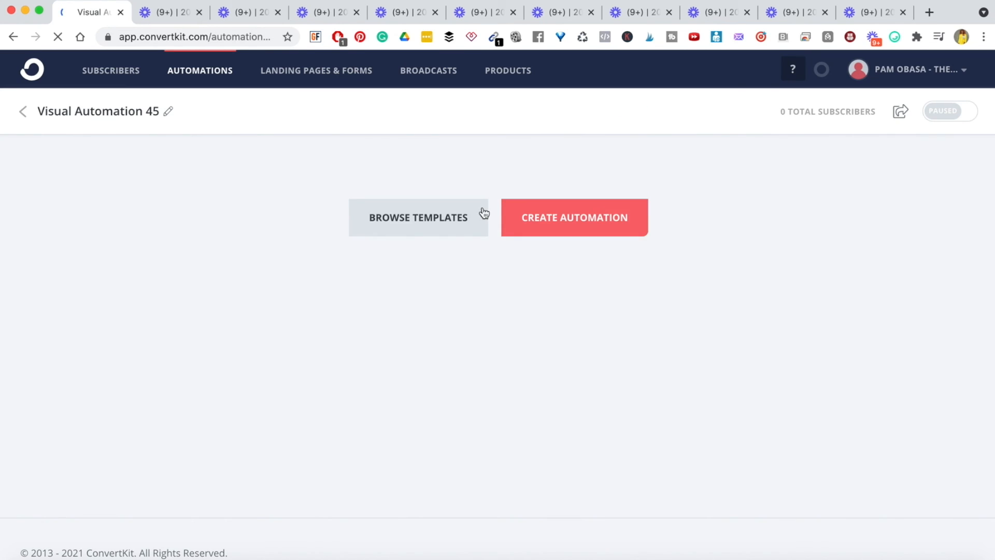
{"action": "left_click", "coordinate": [168, 110]}
{"action": "triple_click", "coordinate": [133, 113]}
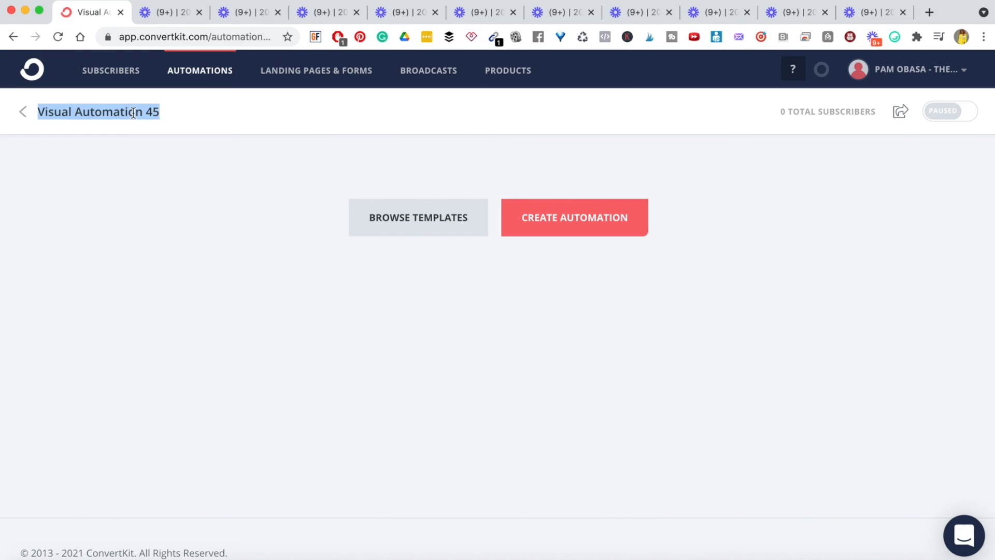
{"action": "type", "text": "Youtube demo (delete after"}
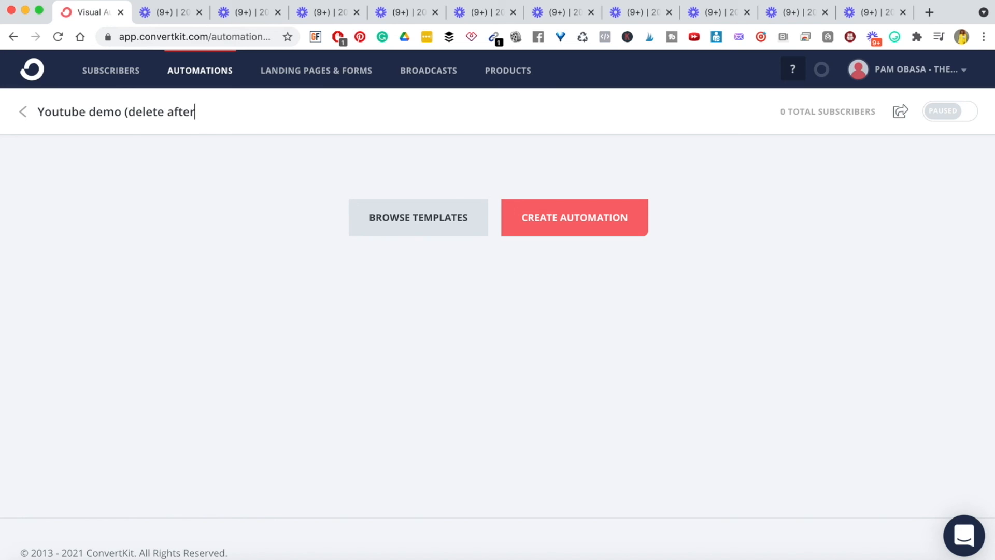
{"action": "key", "text": "Return"}
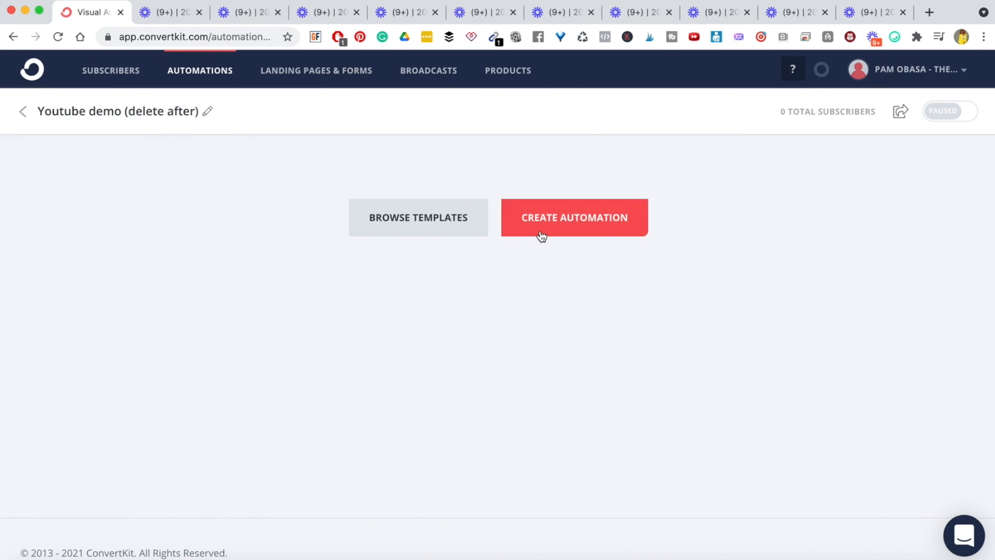
- Start the automation from scratch with a 'Joins a form' trigger, after comparing tag and custom field triggers
{"action": "left_click", "coordinate": [612, 219]}
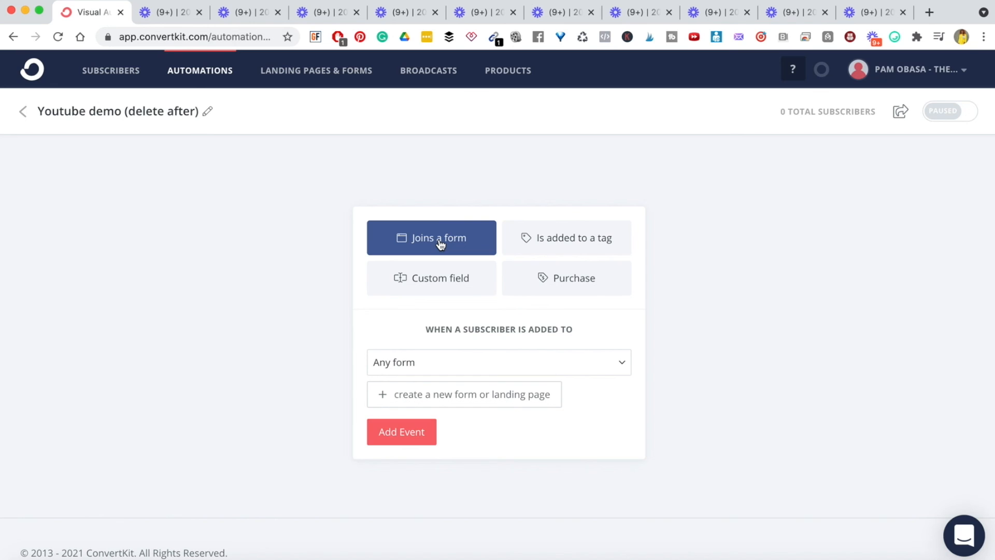
{"action": "left_click", "coordinate": [546, 244]}
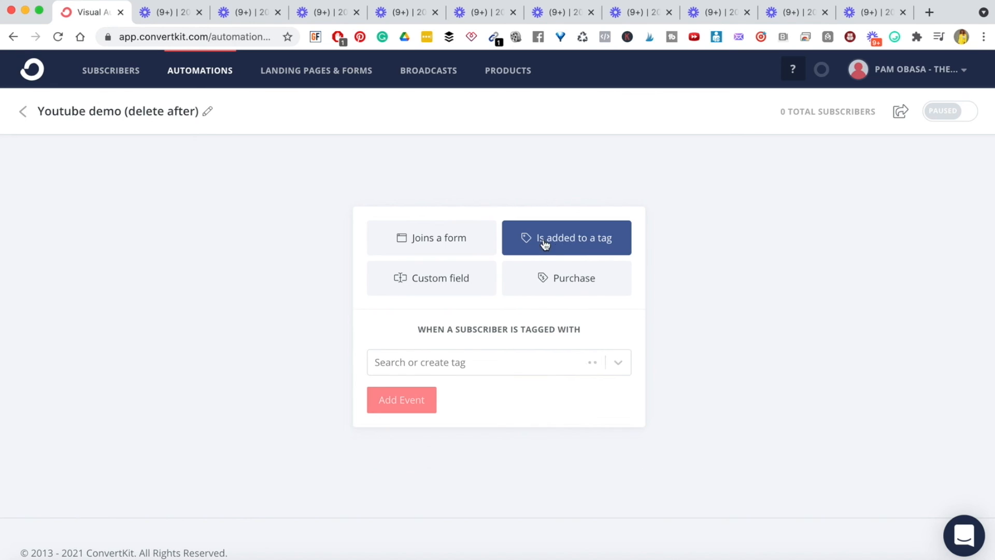
{"action": "left_click", "coordinate": [436, 289]}
{"action": "left_click", "coordinate": [451, 250]}
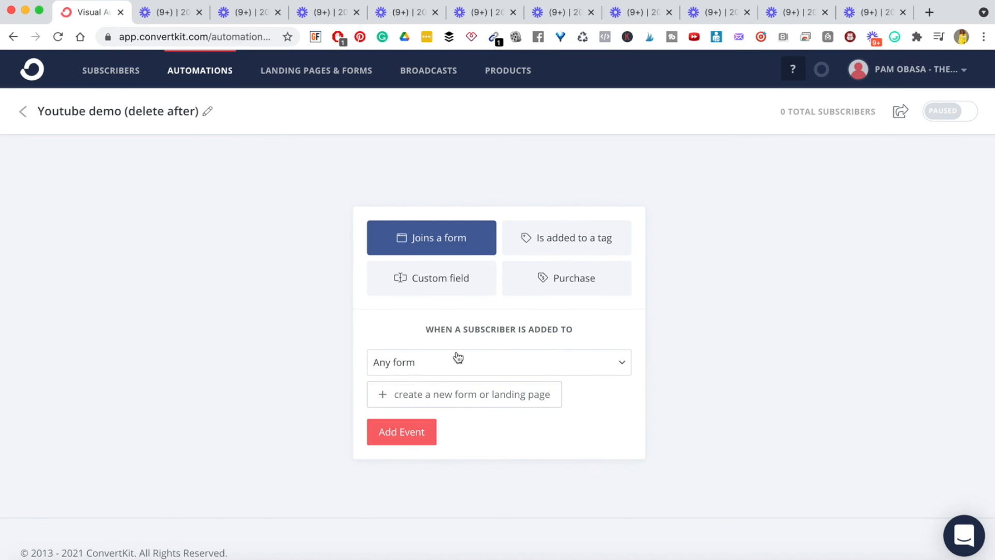
- Set the trigger form to 'PO - LM - Stories That Convert', add the event, and open the next-step choices
{"action": "left_click", "coordinate": [621, 362]}
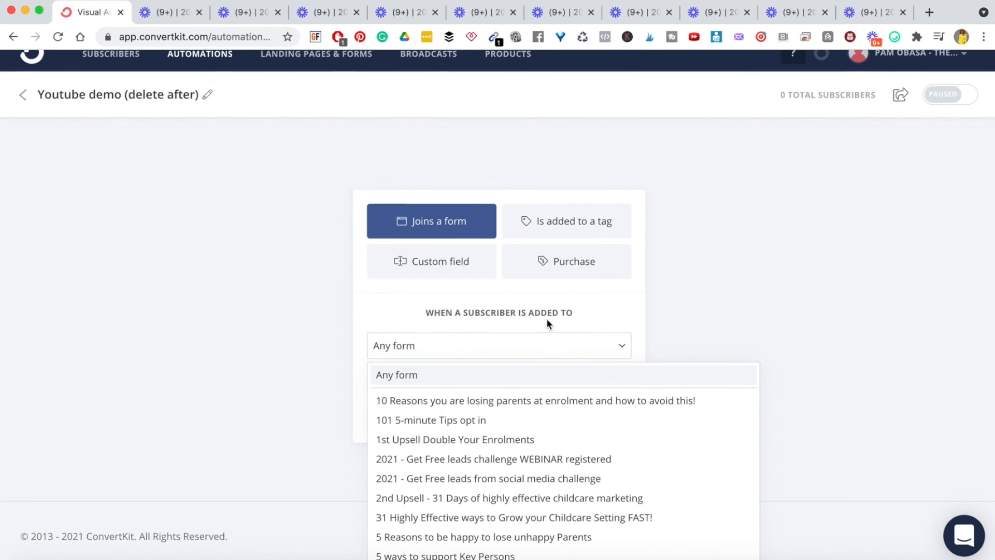
{"action": "scroll", "coordinate": [457, 471], "scroll_direction": "down", "scroll_amount": 3}
{"action": "scroll", "coordinate": [457, 469], "scroll_direction": "down", "scroll_amount": 1}
{"action": "scroll", "coordinate": [458, 469], "scroll_direction": "up", "scroll_amount": 3}
{"action": "scroll", "coordinate": [457, 465], "scroll_direction": "down", "scroll_amount": 8}
{"action": "scroll", "coordinate": [456, 465], "scroll_direction": "down", "scroll_amount": 7}
{"action": "scroll", "coordinate": [457, 466], "scroll_direction": "down", "scroll_amount": 3}
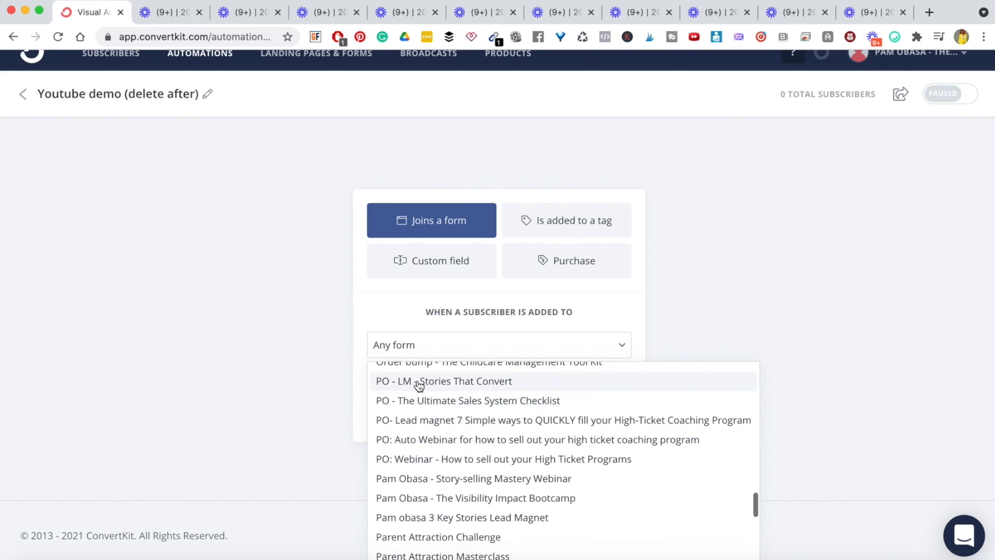
{"action": "left_click", "coordinate": [419, 385]}
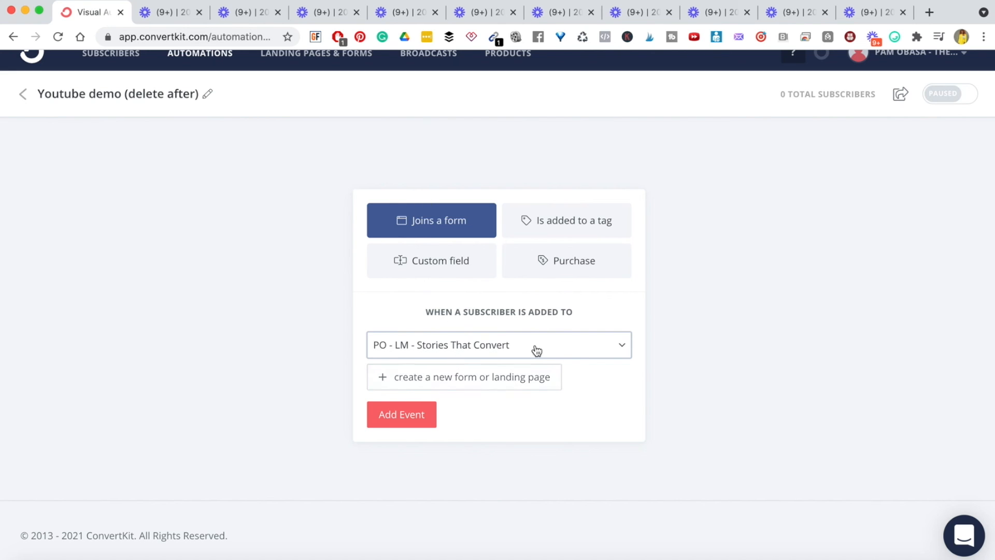
{"action": "left_click", "coordinate": [419, 411]}
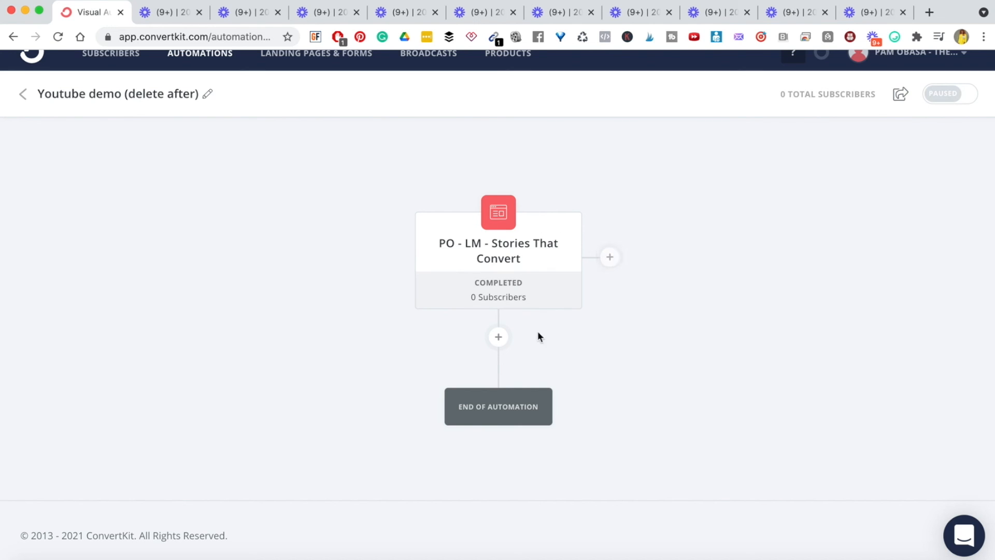
{"action": "left_click", "coordinate": [500, 340]}
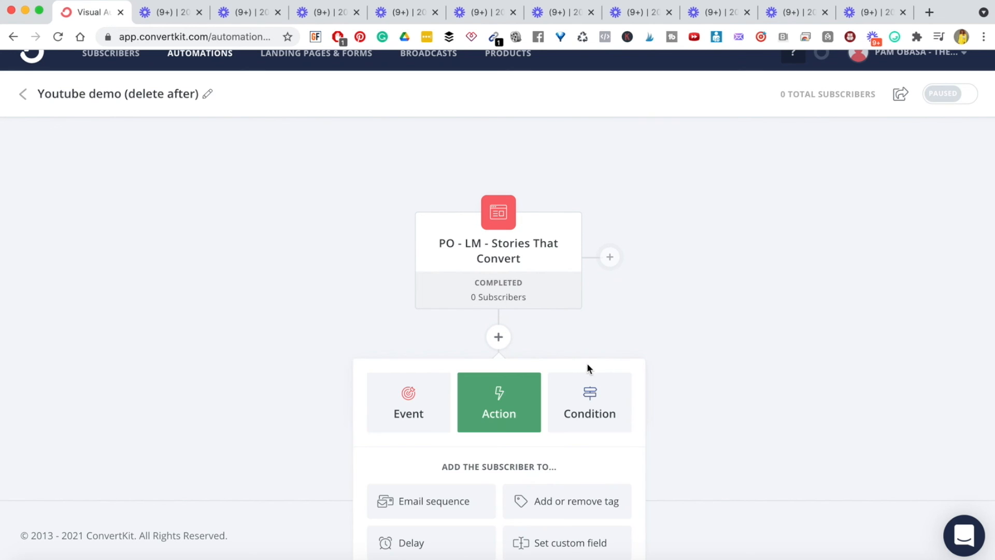
{"action": "scroll", "coordinate": [695, 336], "scroll_direction": "down", "scroll_amount": 2}
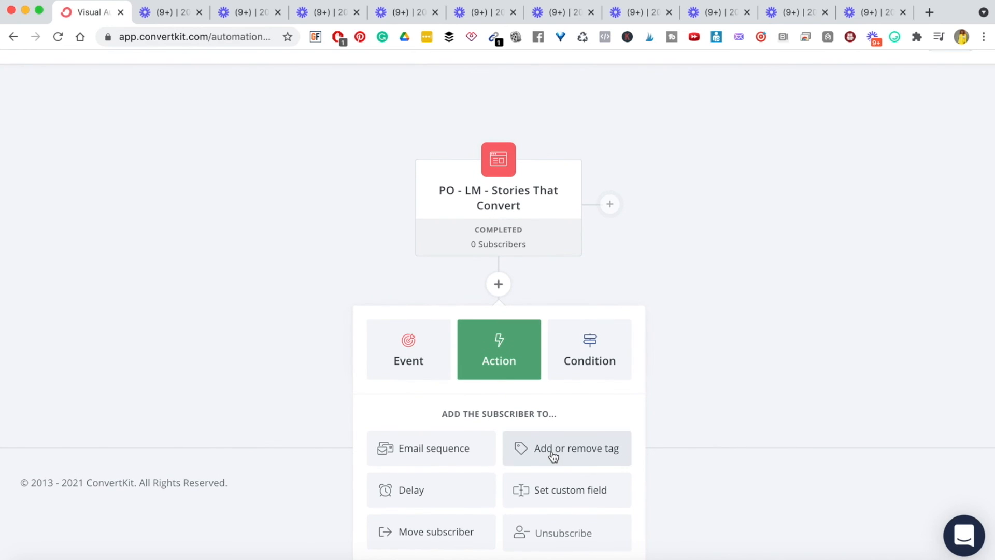
- Try a tag action with the 'Stories That Convert download' tag, then dismiss the panel
{"action": "left_click", "coordinate": [554, 456]}
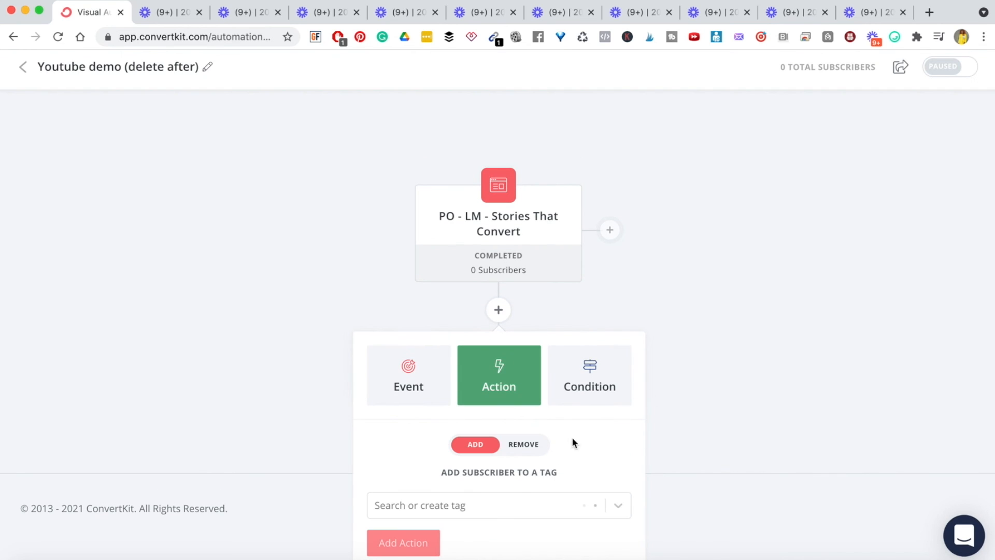
{"action": "left_click", "coordinate": [481, 498]}
{"action": "type", "text": "storie"}
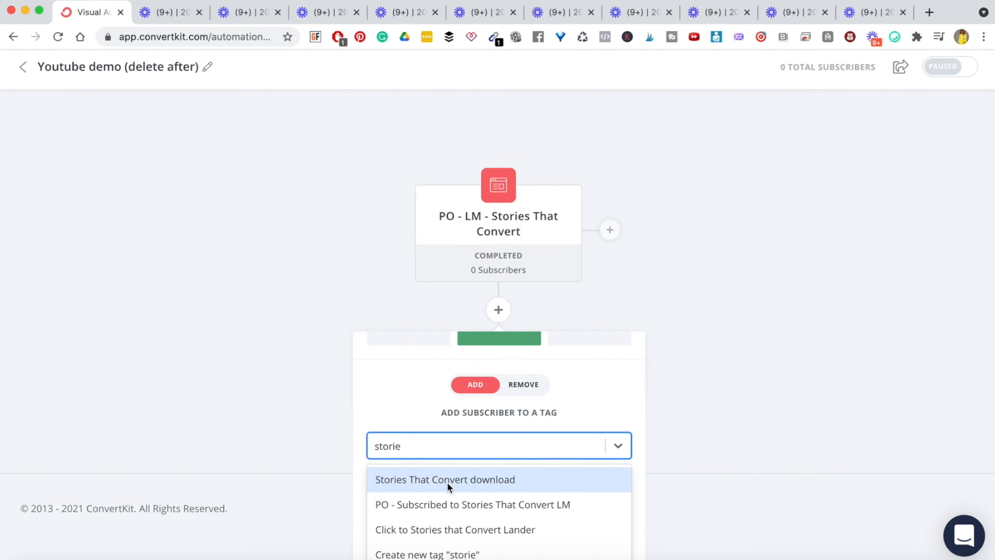
{"action": "left_click", "coordinate": [412, 484]}
{"action": "left_click", "coordinate": [694, 389]}
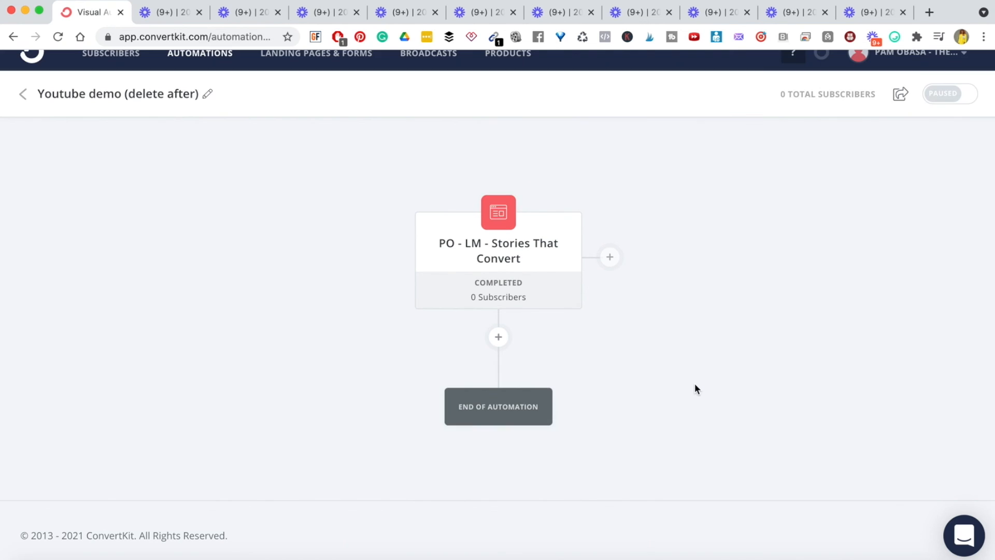
- Add a tag step applying 'Stories That Convert download' right after the form trigger
{"action": "left_click", "coordinate": [498, 340]}
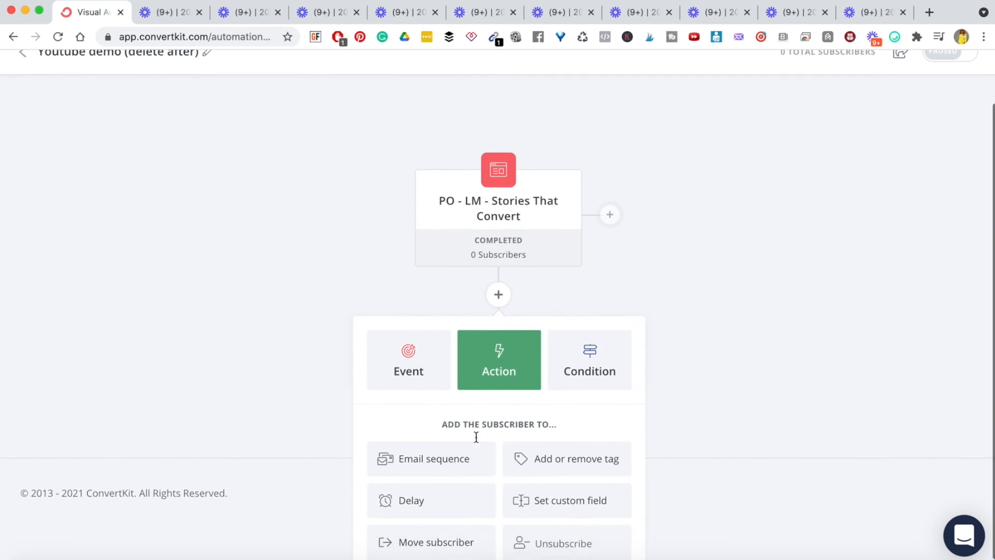
{"action": "left_click", "coordinate": [524, 443]}
{"action": "left_click", "coordinate": [446, 503]}
{"action": "type", "text": "stories"}
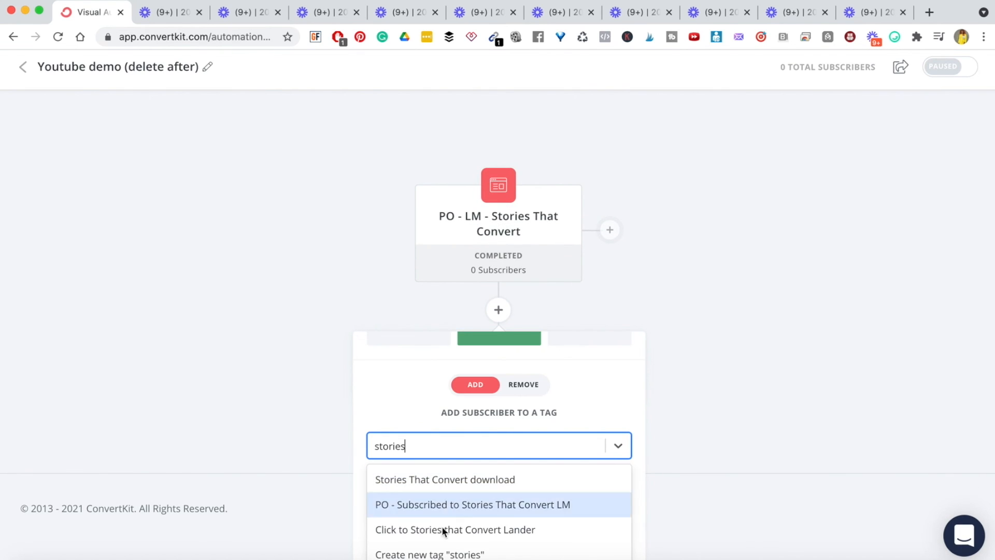
{"action": "left_click", "coordinate": [438, 483]}
{"action": "left_click", "coordinate": [396, 549]}
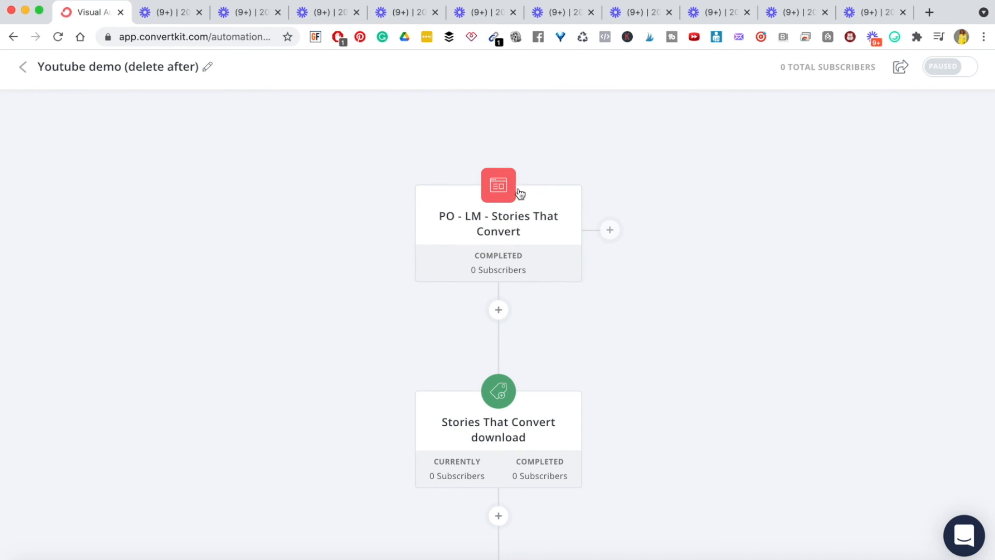
{"action": "scroll", "coordinate": [471, 290], "scroll_direction": "down", "scroll_amount": 3}
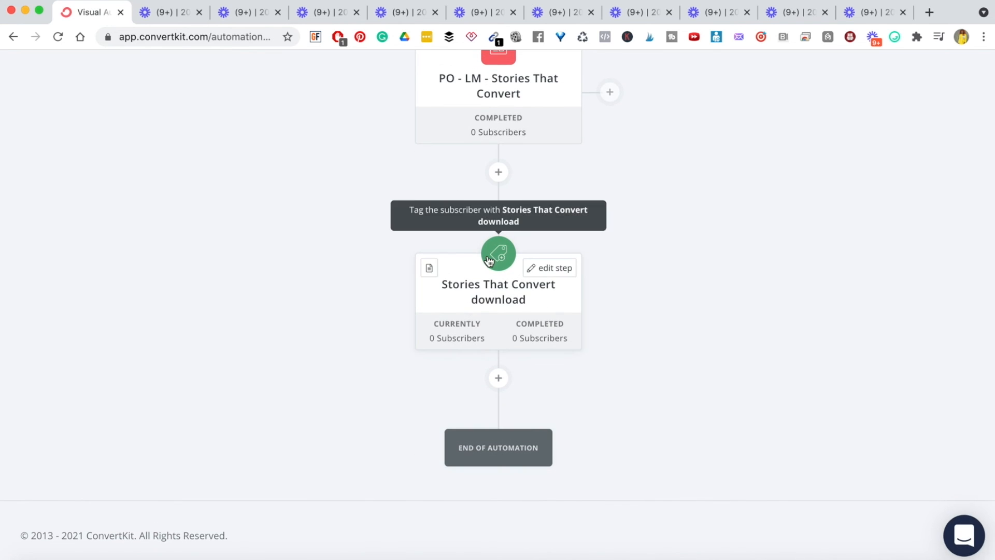
- Browse existing email sequences for a sequence step below the tag, then close without adding
{"action": "left_click", "coordinate": [498, 377]}
{"action": "scroll", "coordinate": [546, 401], "scroll_direction": "down", "scroll_amount": 2}
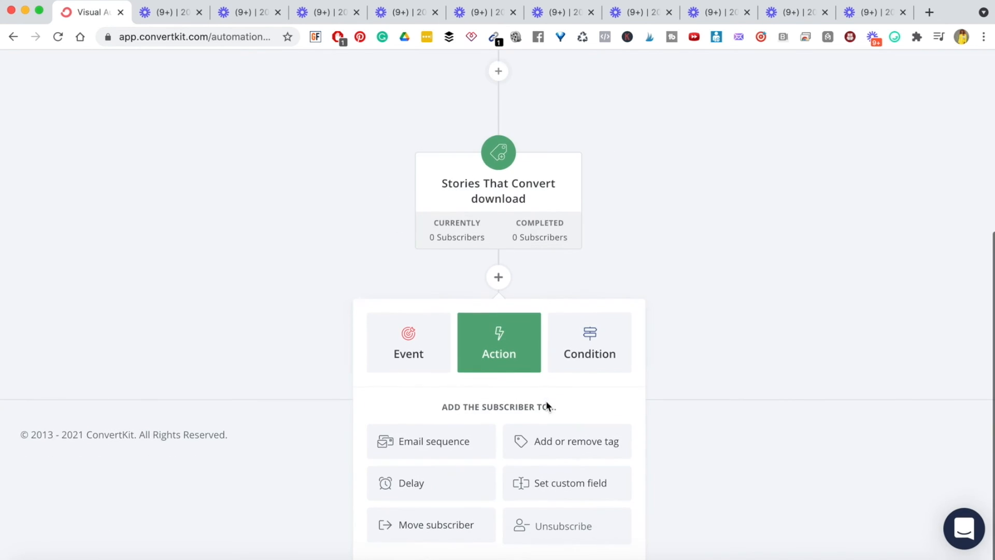
{"action": "left_click", "coordinate": [428, 453]}
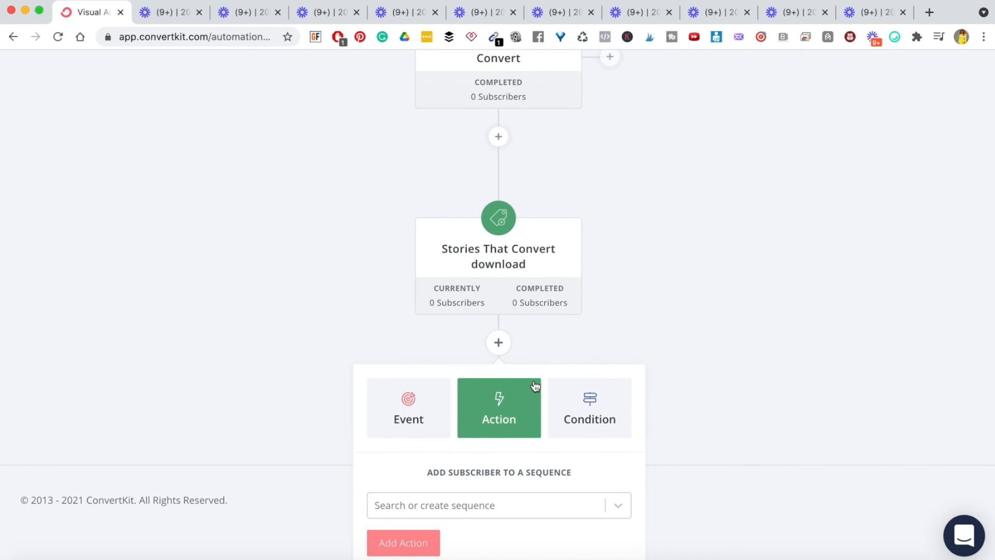
{"action": "left_click", "coordinate": [477, 507]}
{"action": "scroll", "coordinate": [492, 399], "scroll_direction": "down", "scroll_amount": 2}
{"action": "scroll", "coordinate": [492, 399], "scroll_direction": "up", "scroll_amount": 2}
{"action": "left_click", "coordinate": [785, 332]}
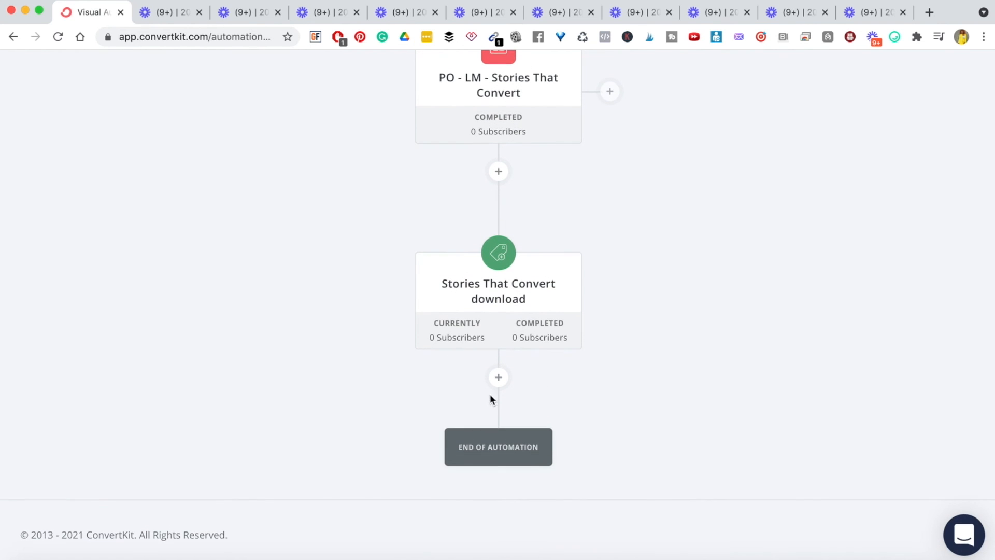
- Add an email sequence step for 'YouTube Demo (delete after)', found by searching 'youtube'
{"action": "left_click", "coordinate": [498, 379]}
{"action": "left_click", "coordinate": [431, 508]}
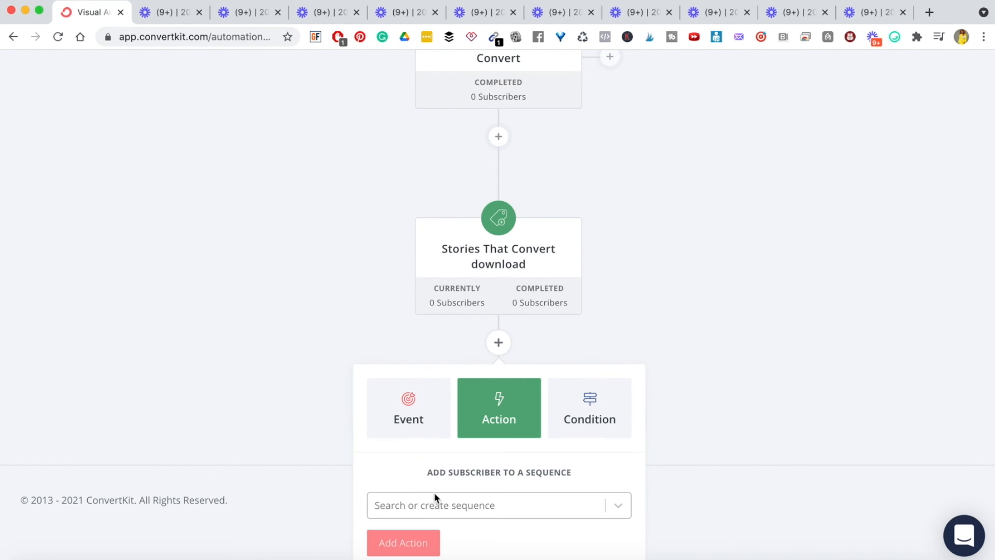
{"action": "left_click", "coordinate": [434, 506]}
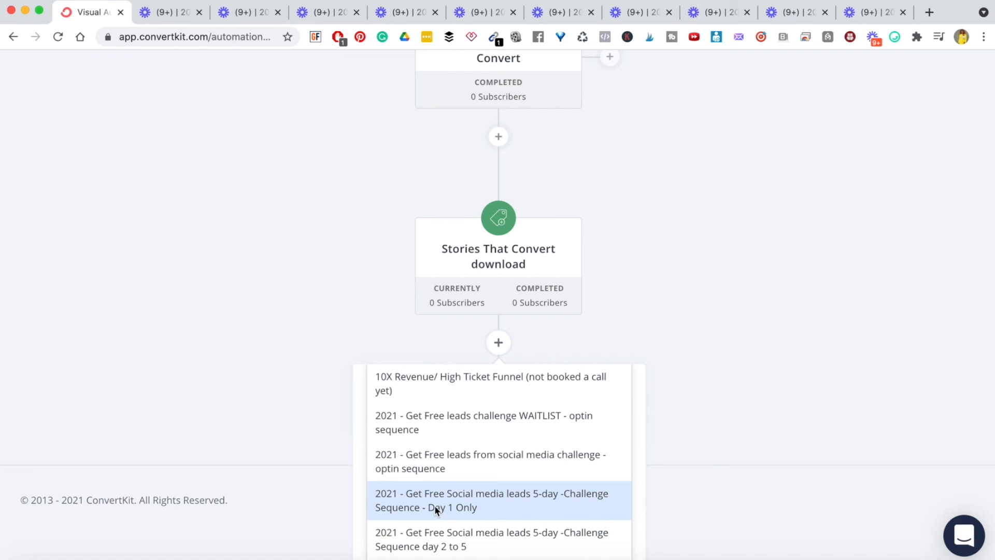
{"action": "type", "text": "youtuibe"}
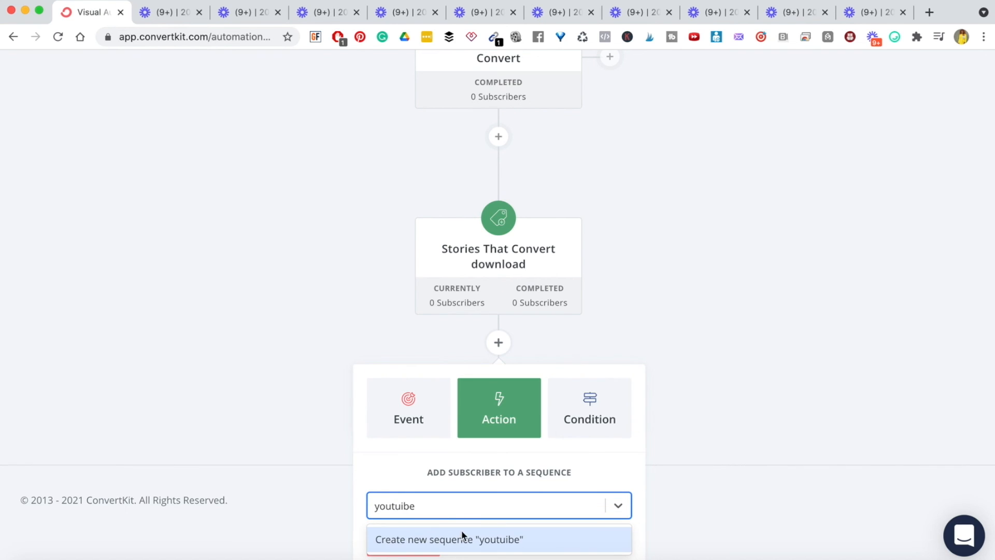
{"action": "key", "text": "BackSpace"}
{"action": "key", "text": "BackSpace"}
{"action": "key", "text": "BackSpace"}
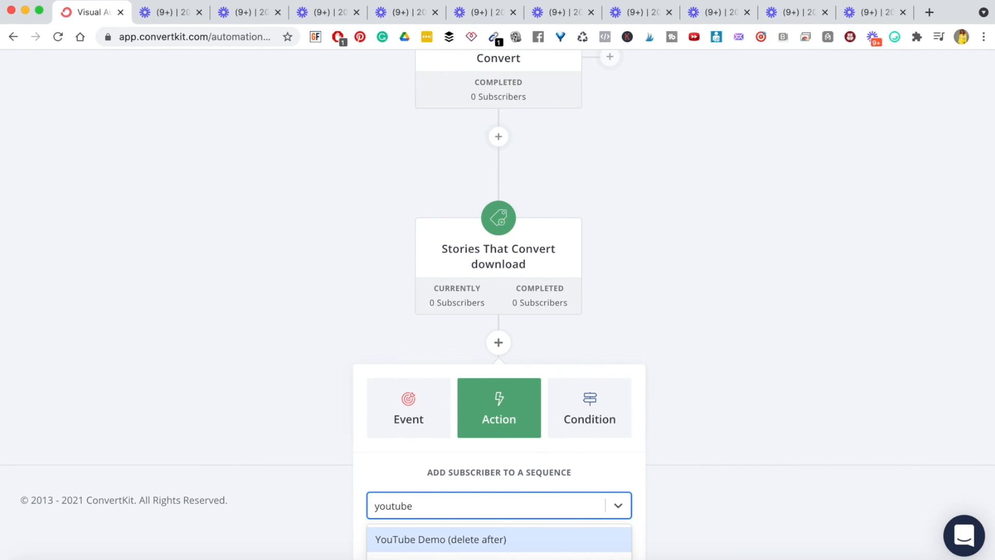
{"action": "type", "text": "be"}
{"action": "left_click", "coordinate": [463, 540]}
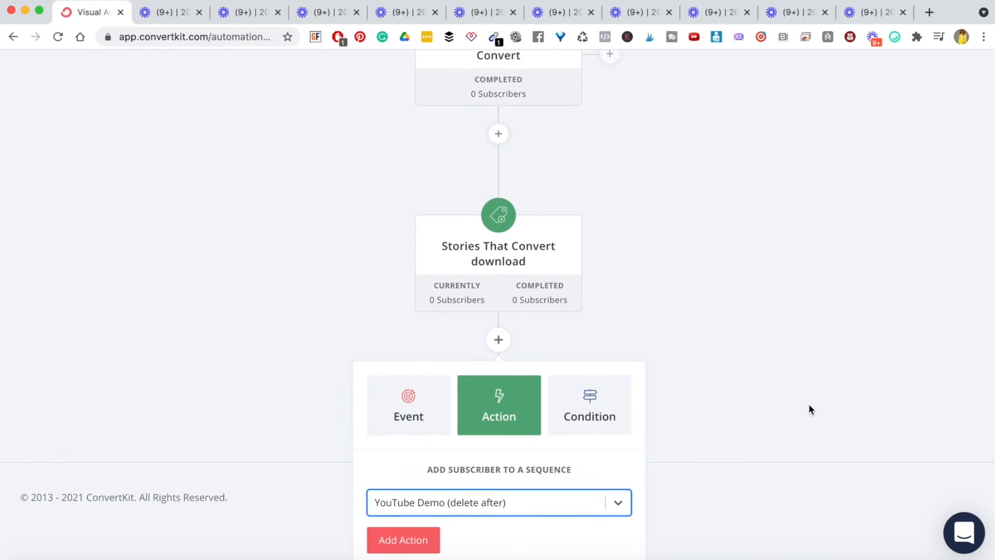
{"action": "left_click", "coordinate": [392, 548]}
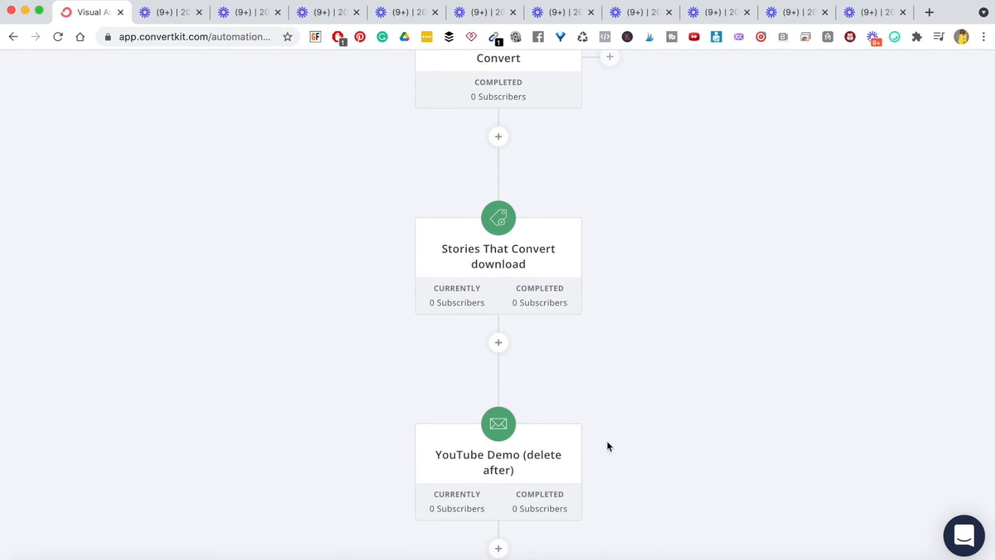
{"action": "scroll", "coordinate": [657, 374], "scroll_direction": "down", "scroll_amount": 3}
{"action": "scroll", "coordinate": [658, 375], "scroll_direction": "up", "scroll_amount": 10}
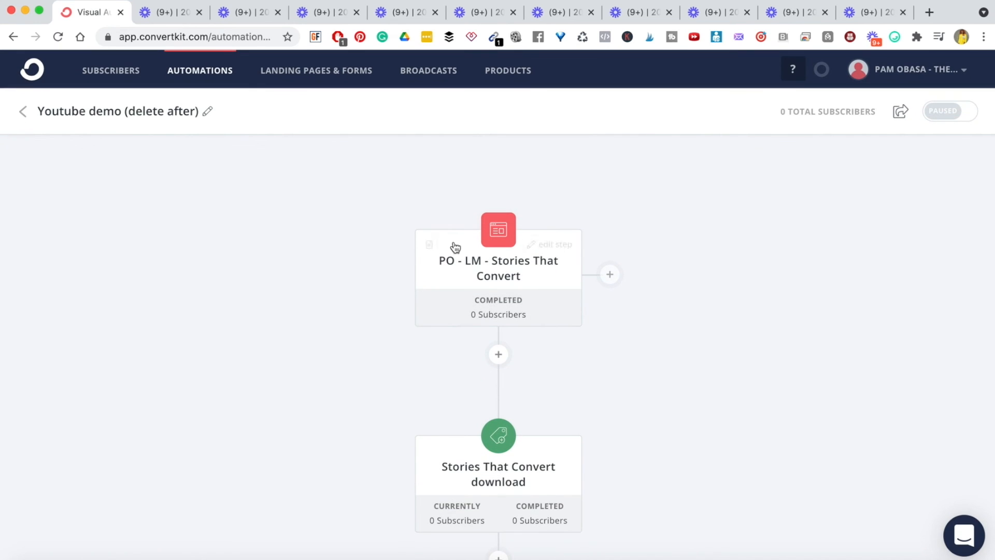
{"action": "scroll", "coordinate": [739, 396], "scroll_direction": "down", "scroll_amount": 8}
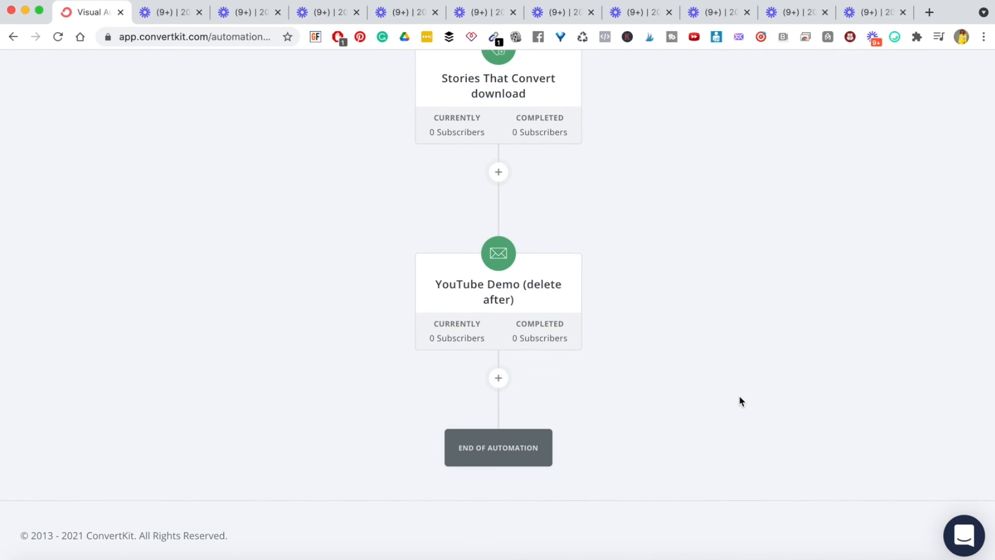
{"action": "scroll", "coordinate": [739, 396], "scroll_direction": "up", "scroll_amount": 5}
{"action": "scroll", "coordinate": [740, 397], "scroll_direction": "down", "scroll_amount": 3}
{"action": "scroll", "coordinate": [740, 398], "scroll_direction": "up", "scroll_amount": 3}
{"action": "mouse_move", "coordinate": [515, 161]}
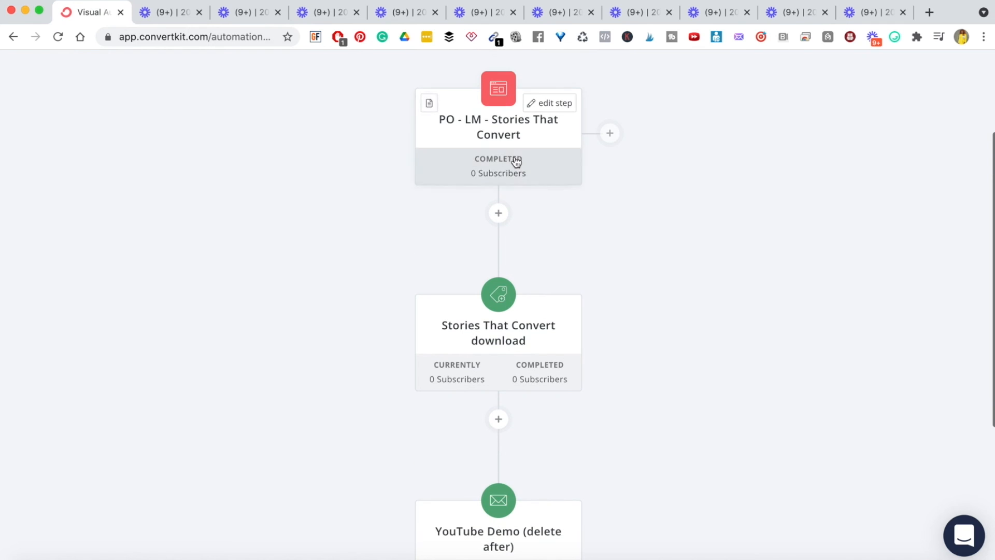
{"action": "mouse_move", "coordinate": [522, 288]}
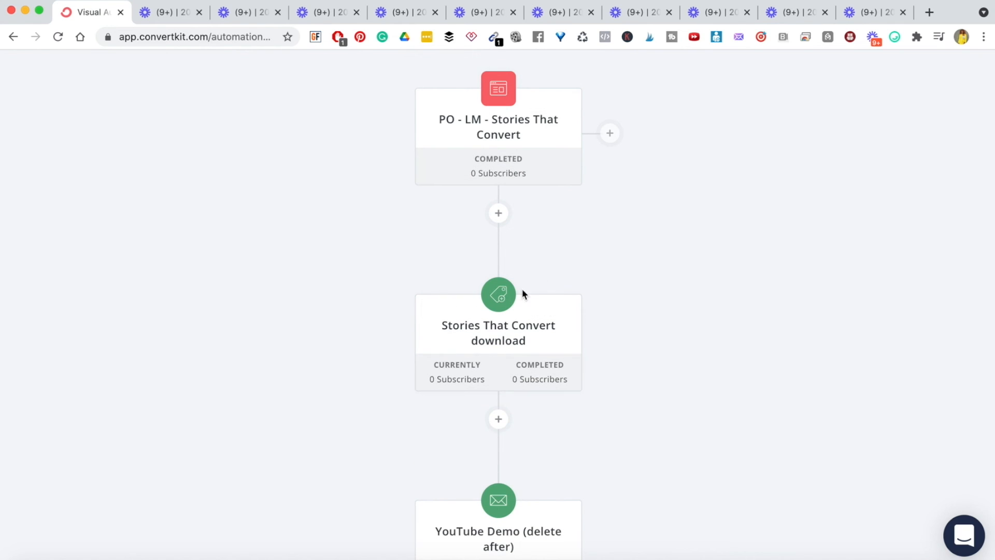
{"action": "scroll", "coordinate": [515, 328], "scroll_direction": "down", "scroll_amount": 5}
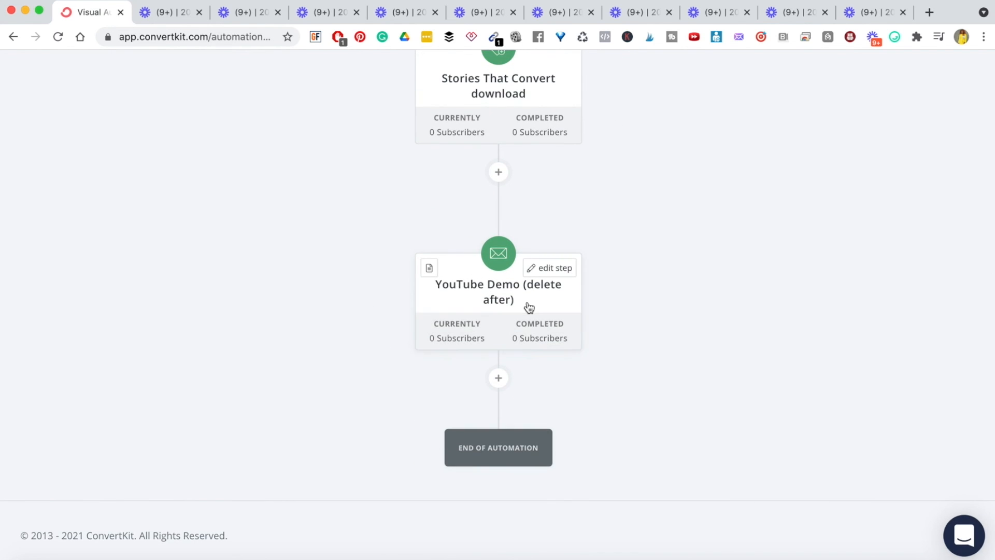
{"action": "scroll", "coordinate": [658, 243], "scroll_direction": "up", "scroll_amount": 8}
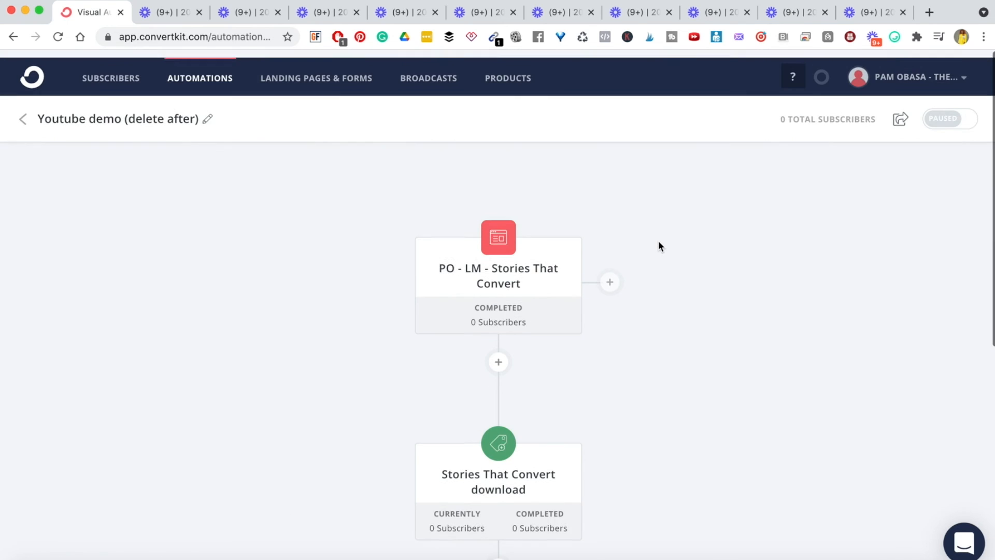
- Switch the automation from Paused to live, confirming 'Turn it on!', then review the canvas
{"action": "left_click", "coordinate": [971, 110]}
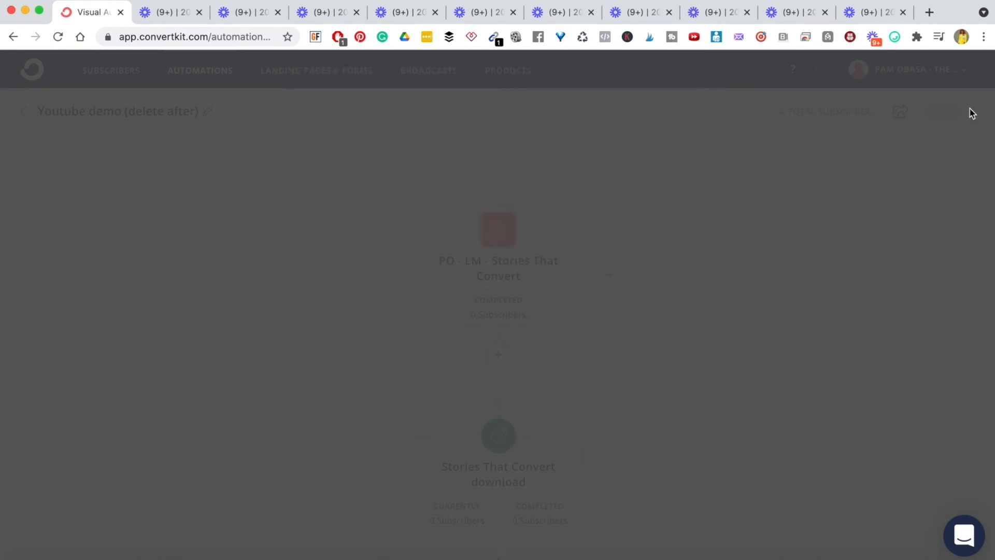
{"action": "left_click", "coordinate": [347, 236]}
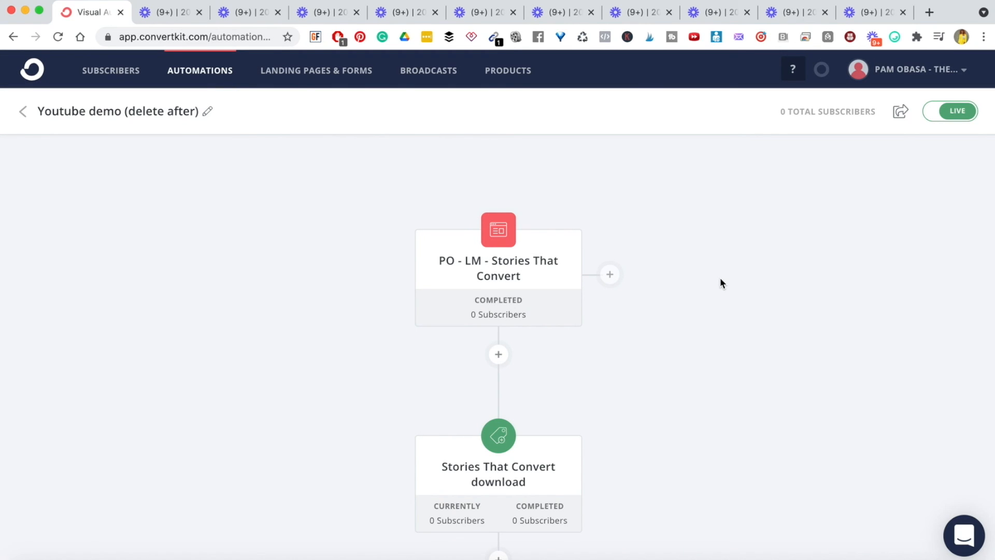
{"action": "scroll", "coordinate": [640, 309], "scroll_direction": "down", "scroll_amount": 10}
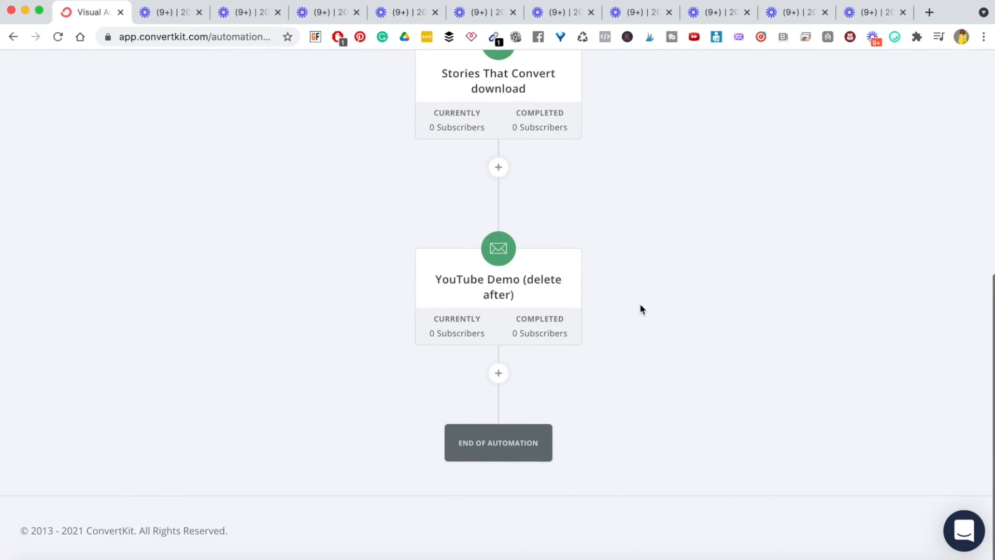
{"action": "scroll", "coordinate": [640, 309], "scroll_direction": "up", "scroll_amount": 6}
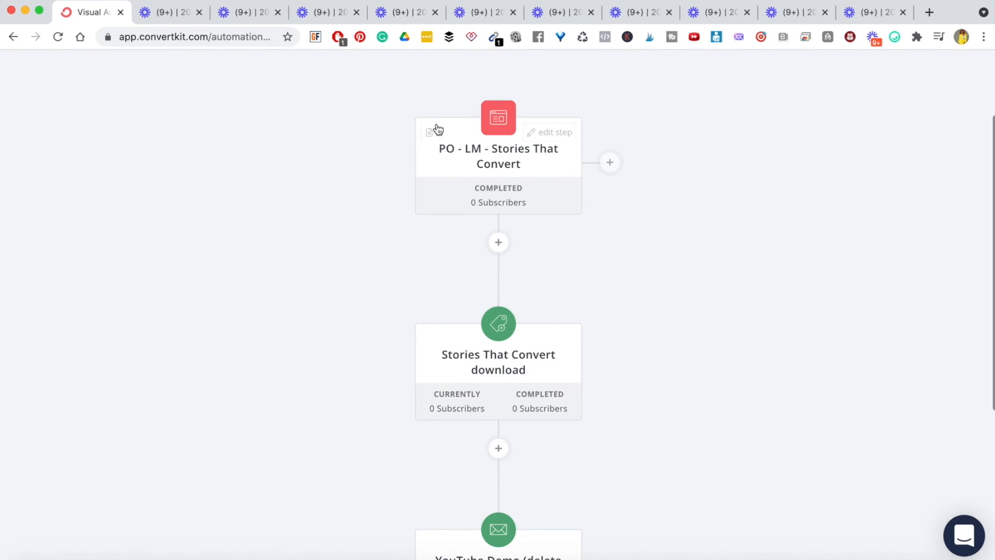
{"action": "mouse_move", "coordinate": [542, 142]}
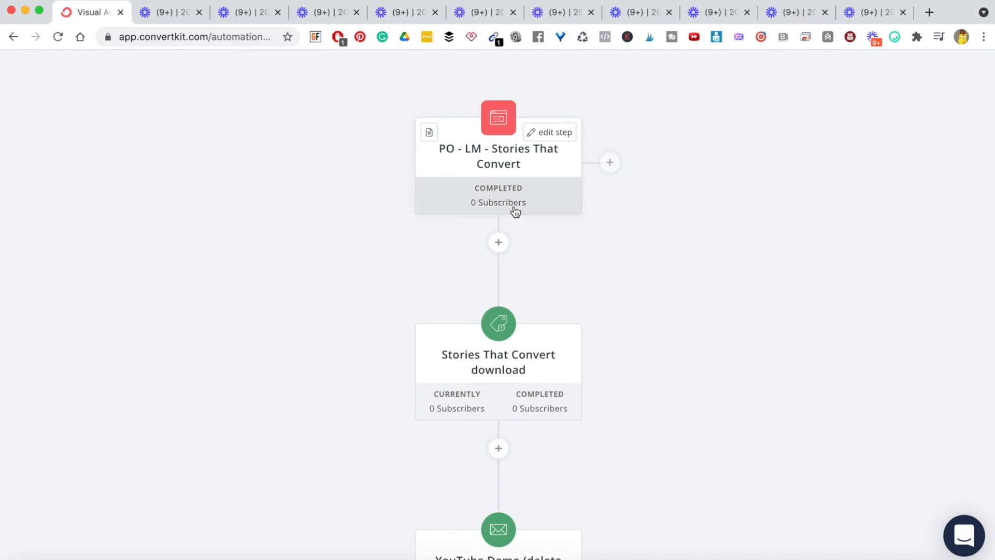
{"action": "mouse_move", "coordinate": [478, 390]}
{"action": "scroll", "coordinate": [469, 397], "scroll_direction": "down", "scroll_amount": 5}
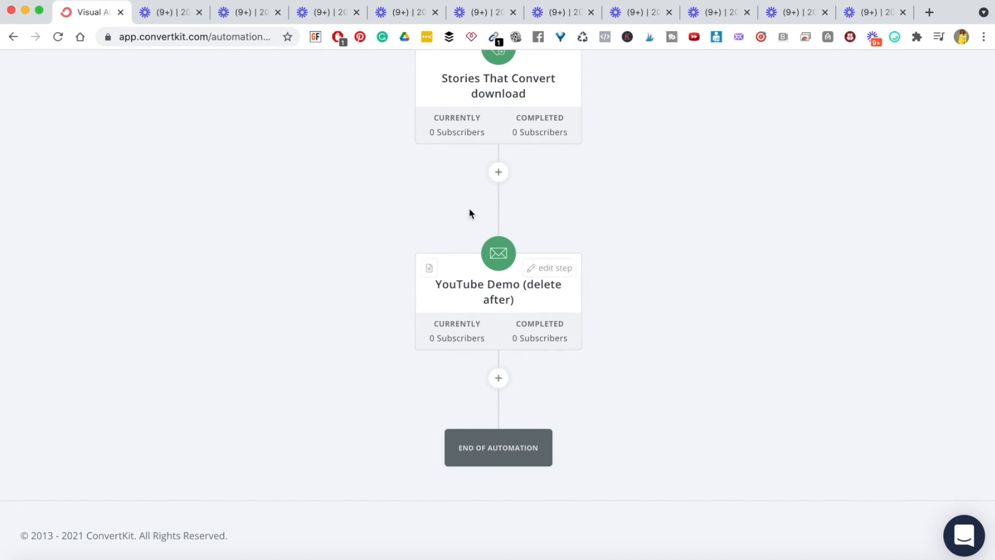
{"action": "scroll", "coordinate": [677, 226], "scroll_direction": "up", "scroll_amount": 8}
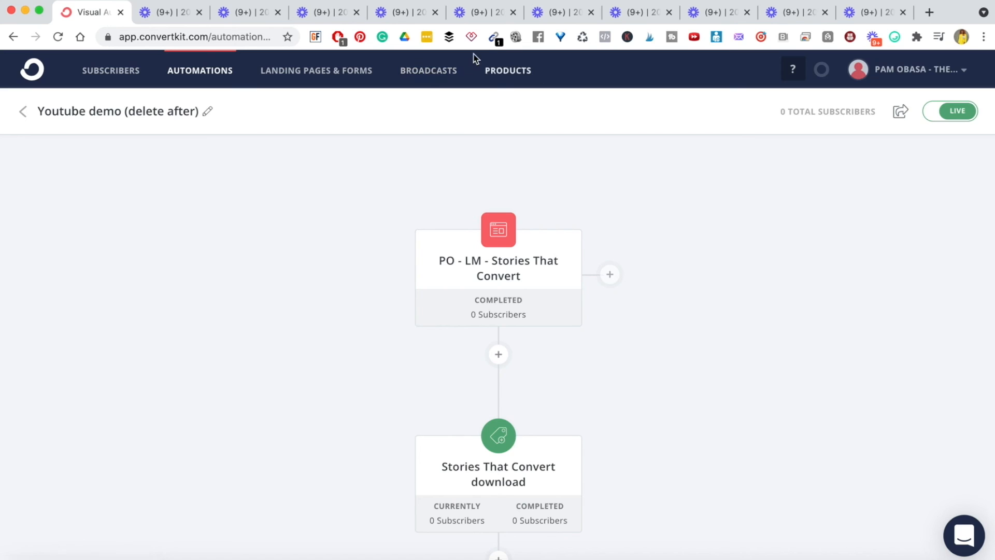
- Accept the Products terms of service, view the new-product form, then return to the Products overview
{"action": "left_click", "coordinate": [527, 70]}
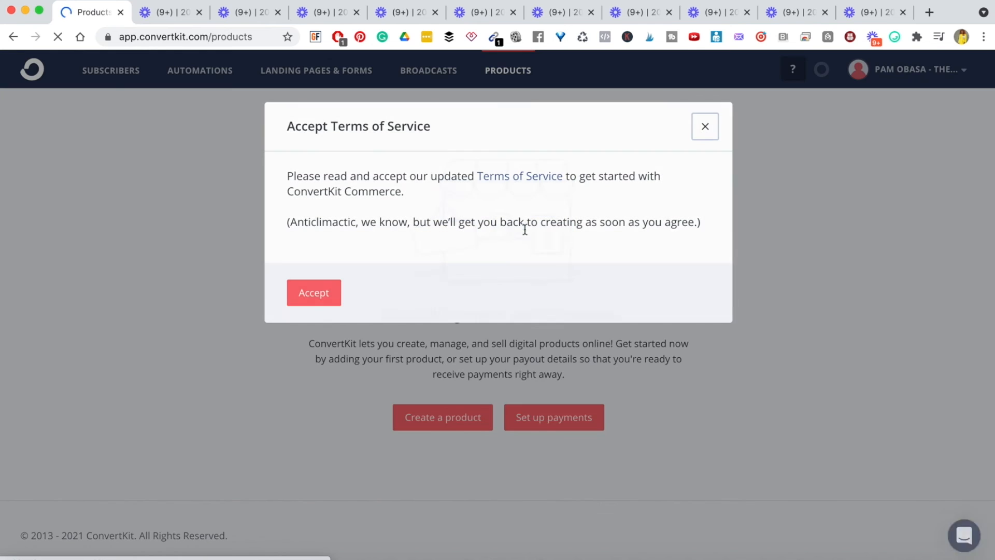
{"action": "left_click", "coordinate": [316, 293]}
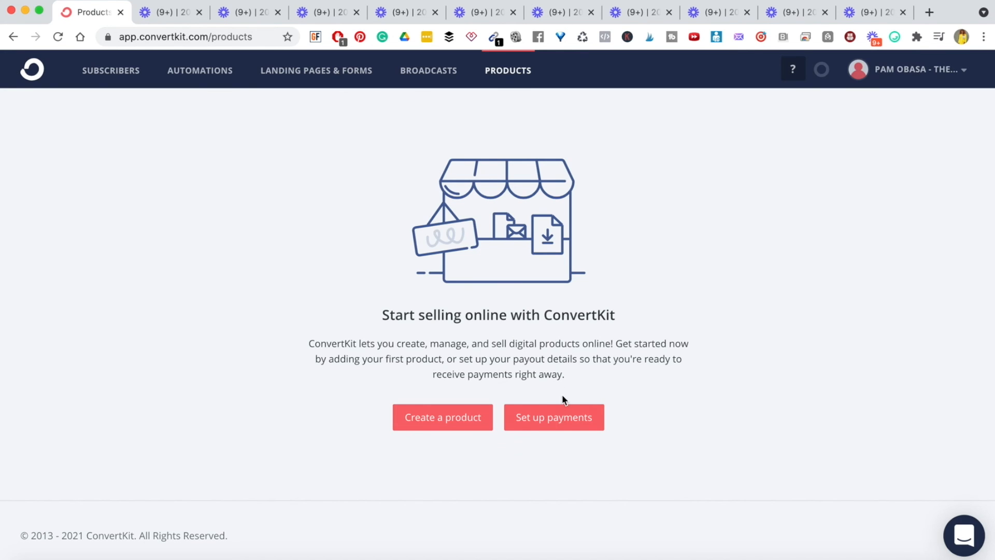
{"action": "left_click", "coordinate": [438, 419]}
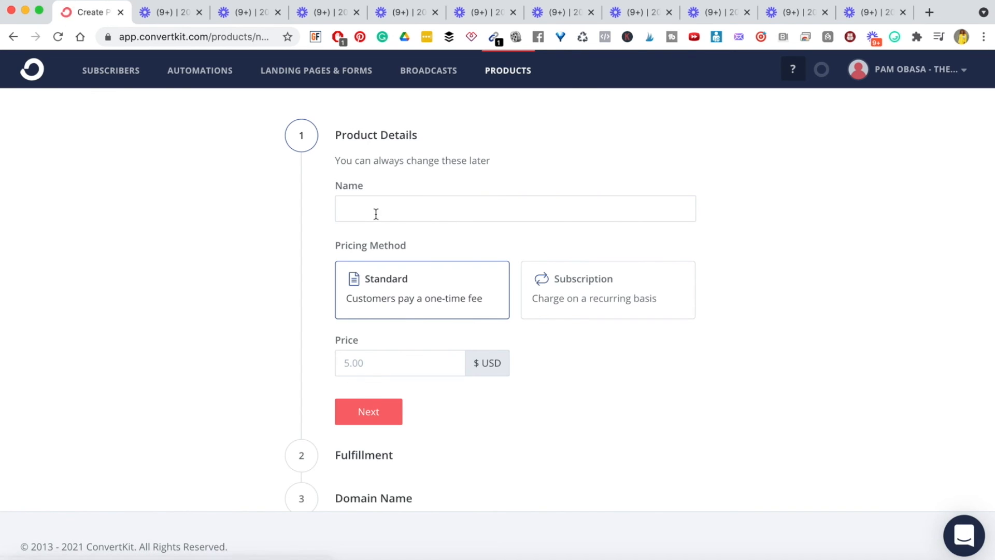
{"action": "left_click", "coordinate": [375, 211]}
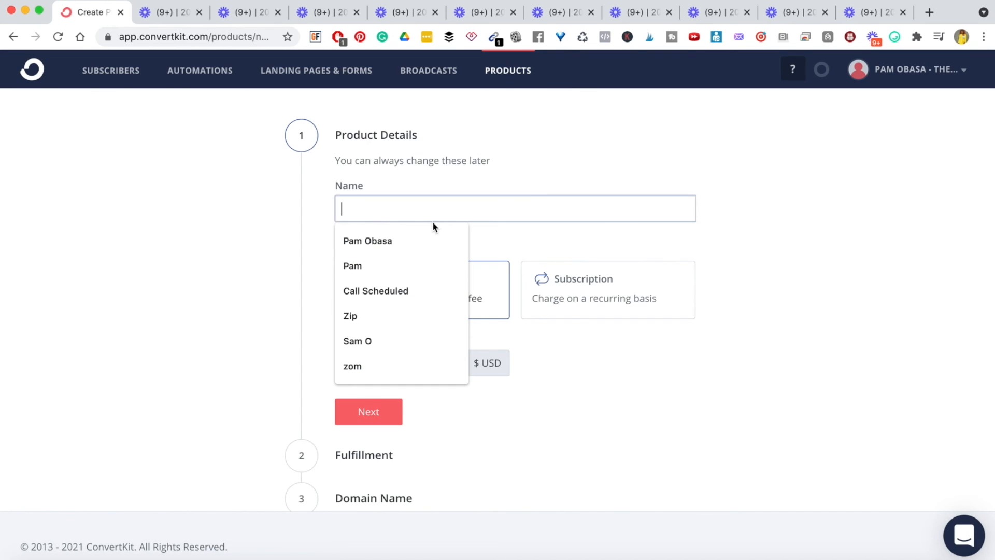
{"action": "left_click", "coordinate": [814, 223]}
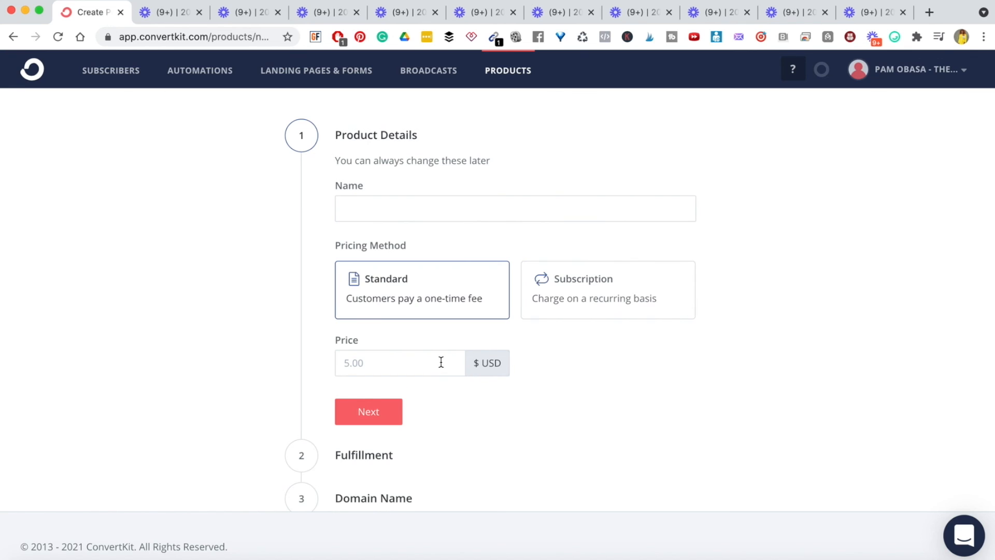
{"action": "scroll", "coordinate": [442, 362], "scroll_direction": "down", "scroll_amount": 1}
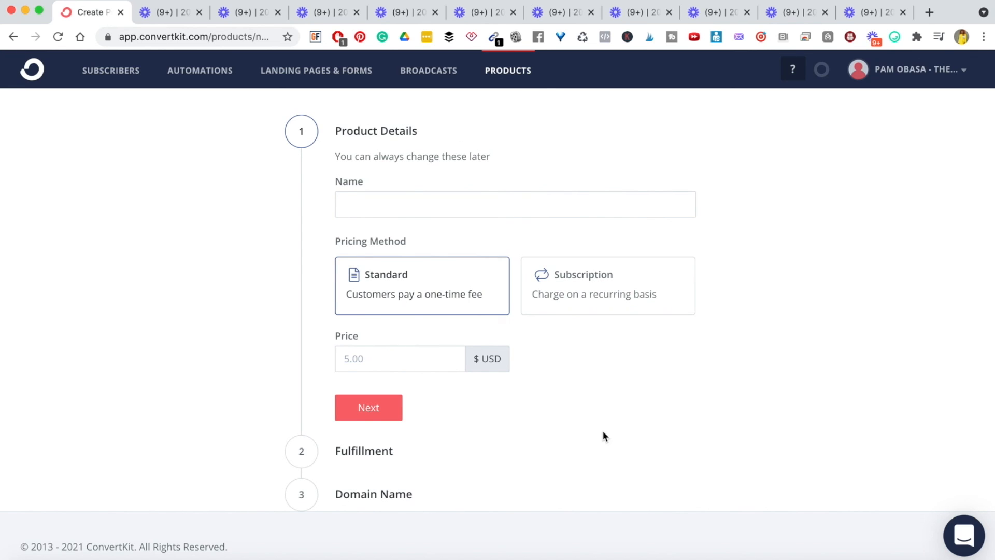
{"action": "left_click", "coordinate": [507, 74]}
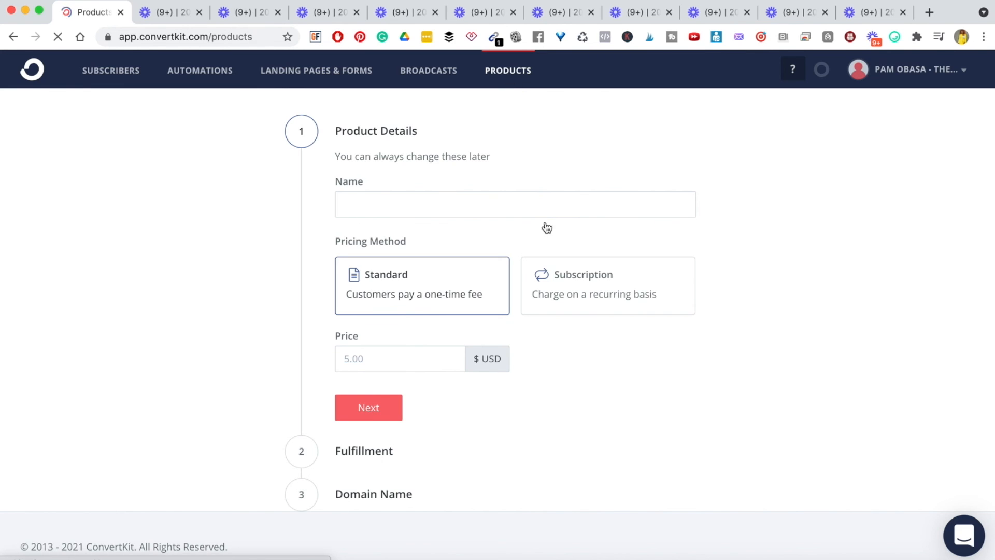